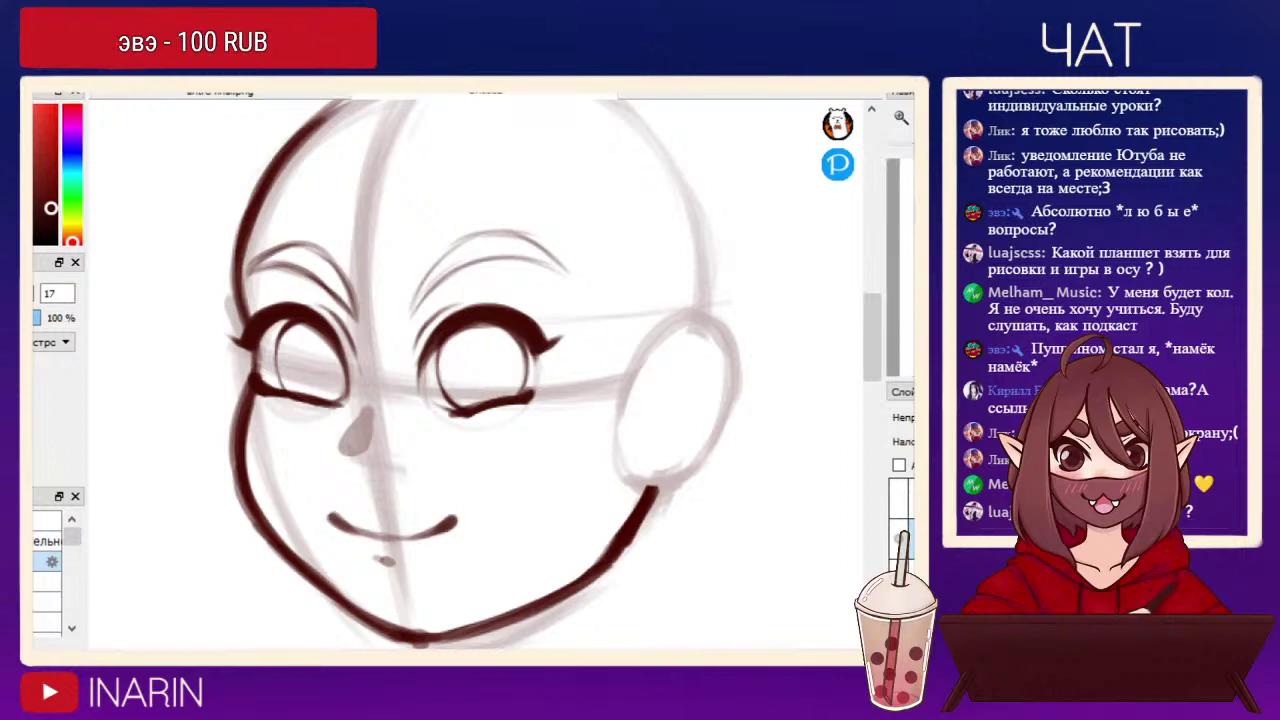
Select the smile line with the lasso and shift it slightly towards the far cheek of the tilted head.
key(Right)
key(Right)
key(Right)
key(Right)
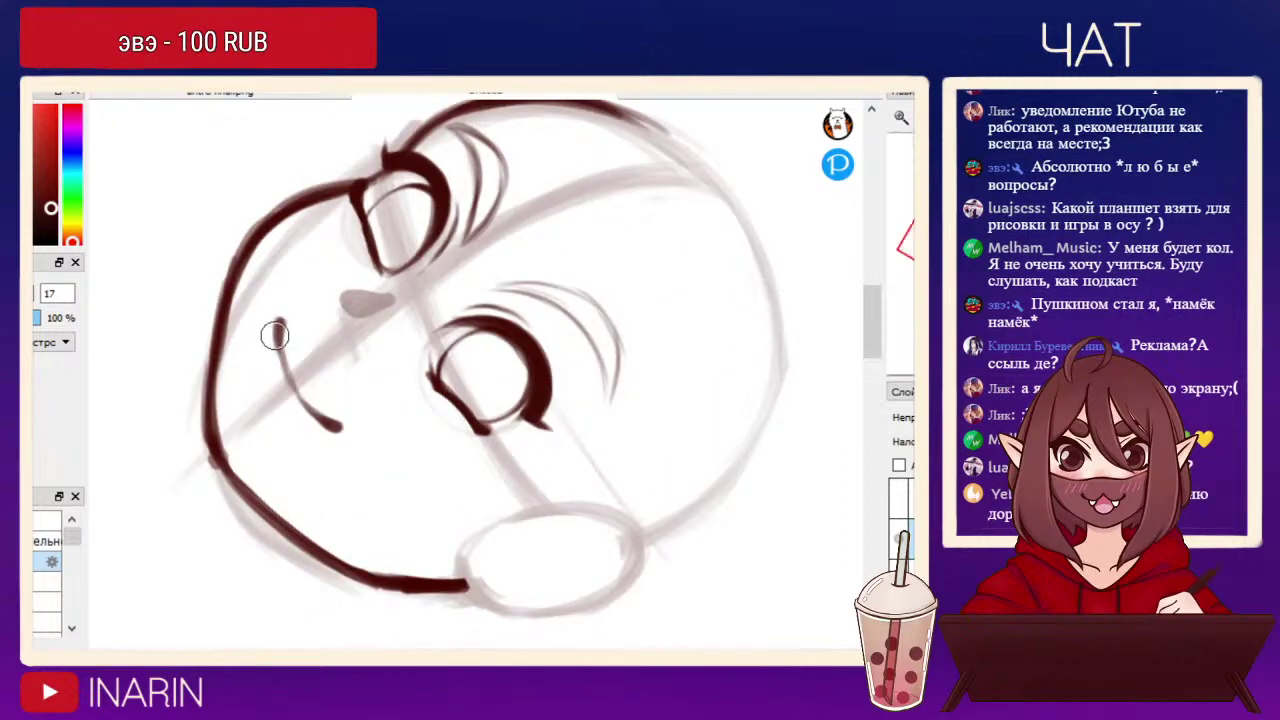
mouse_move(269, 395)
mouse_down()
mouse_move(318, 346)
mouse_move(270, 397)
mouse_up()
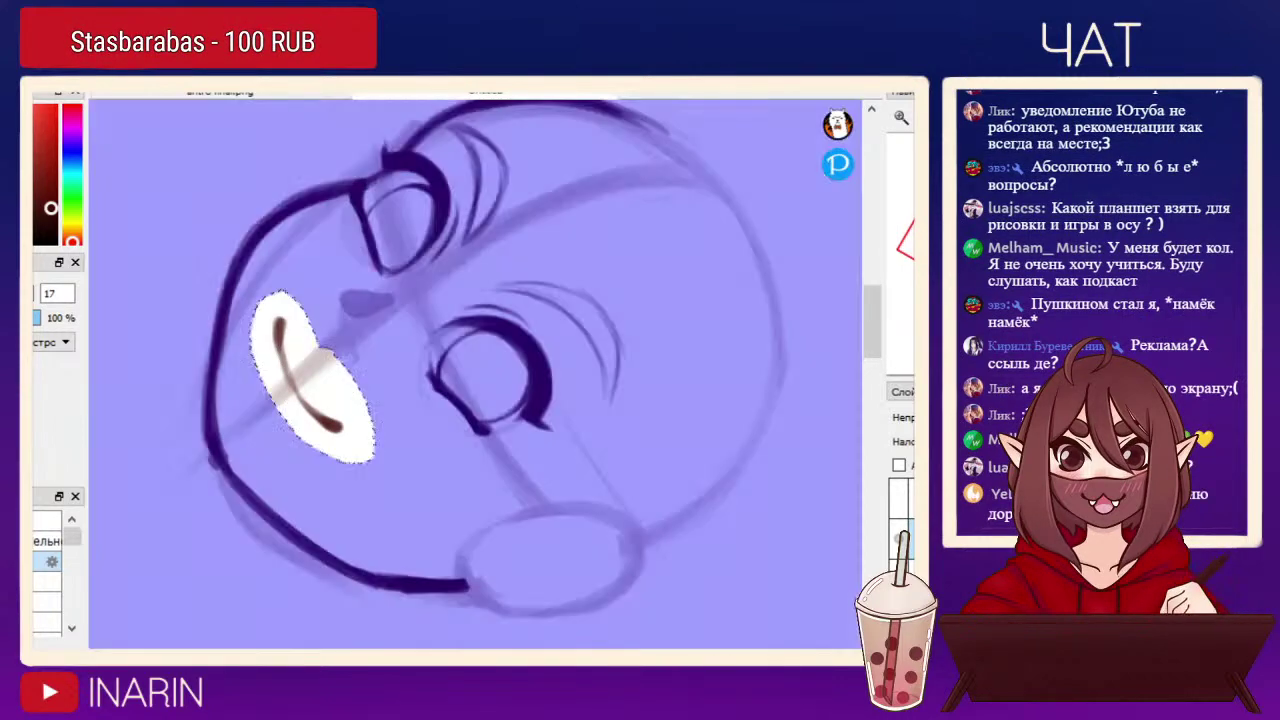
key(ctrl+t)
drag(309, 343, 310, 328)
drag(395, 391, 408, 406)
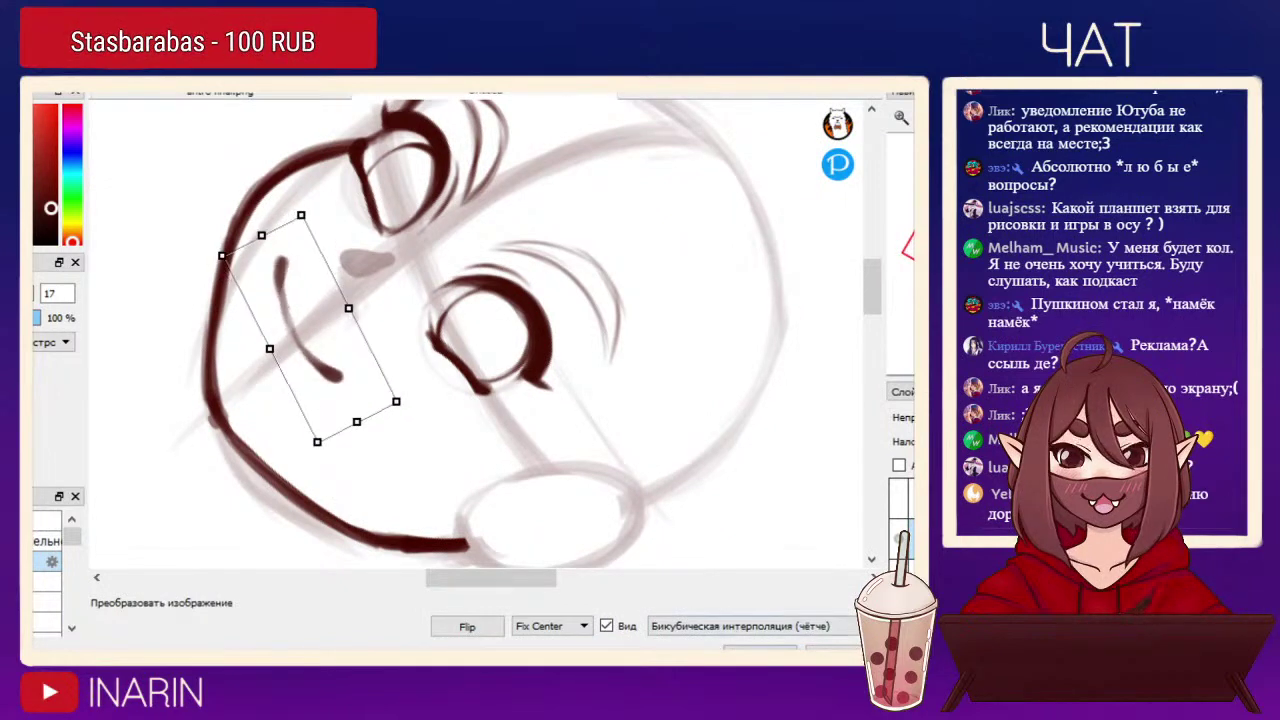
key(Return)
key(ctrl+d)
key(Home)
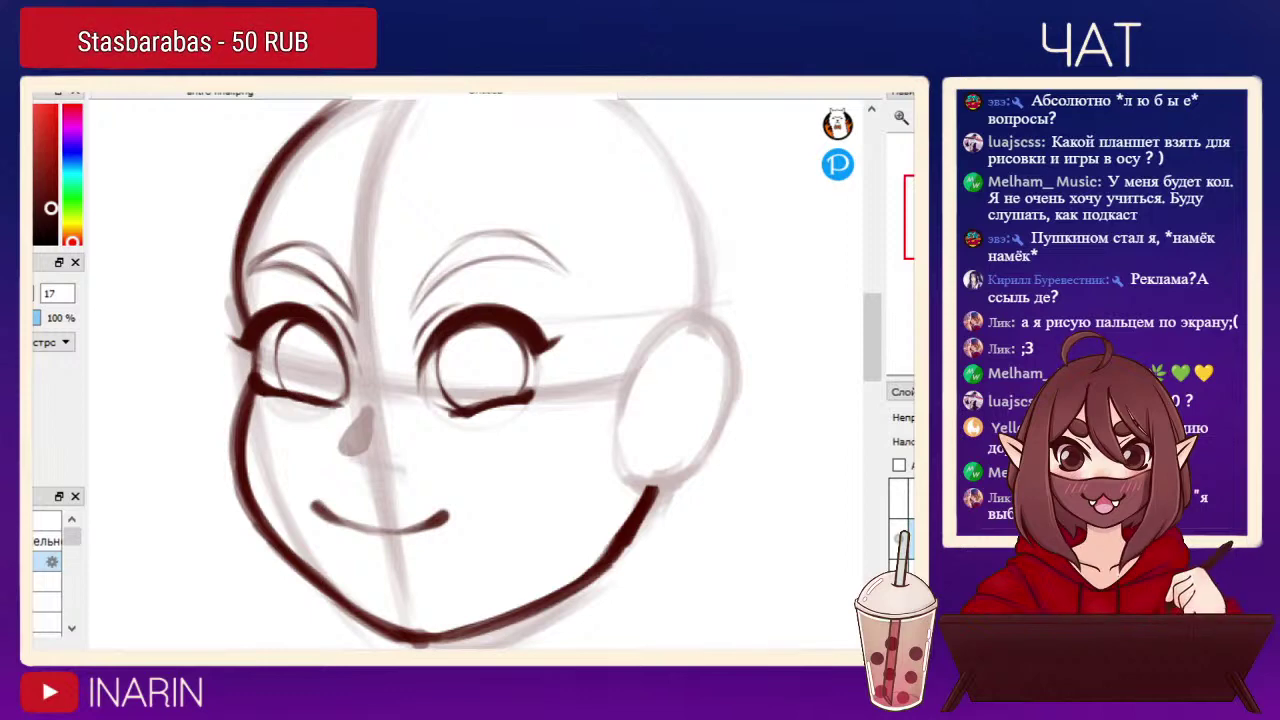
Switch to the web browser, examine the image results for the Wacom CTL-480 drawing tablet, and return to the drawing.
key(alt+Tab)
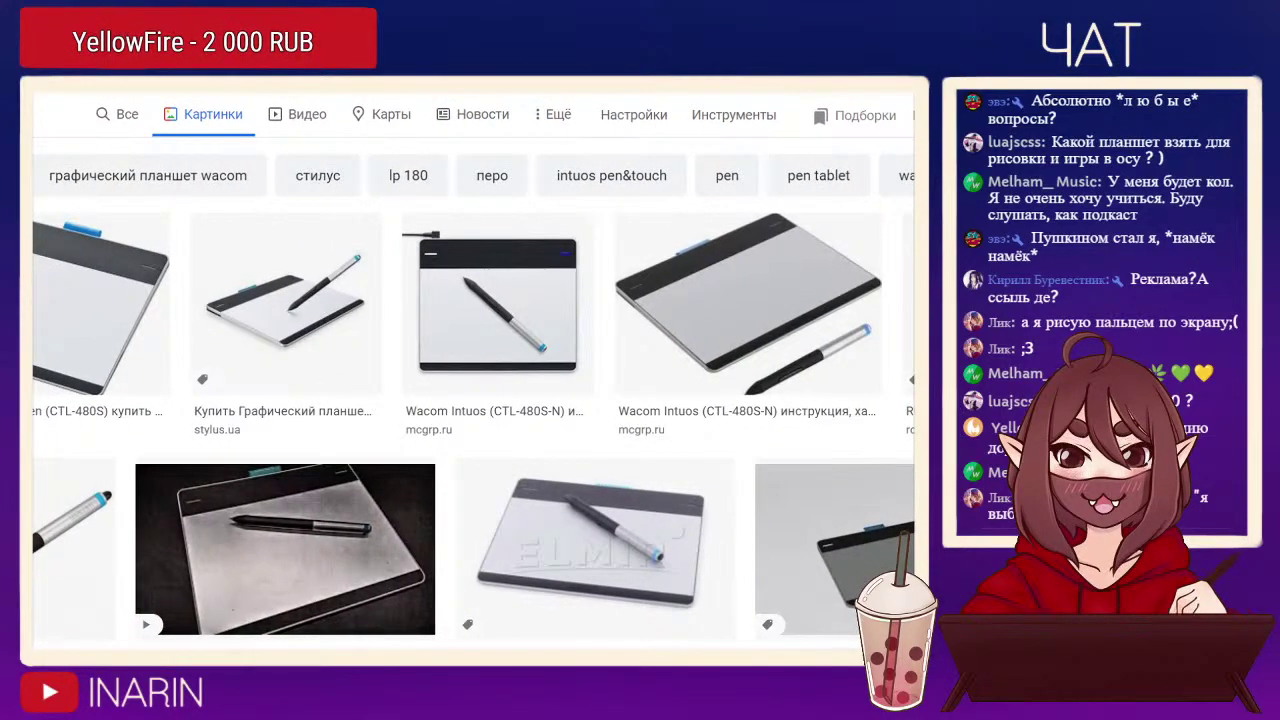
scroll(474, 370, down, 5)
scroll(474, 370, down, 1)
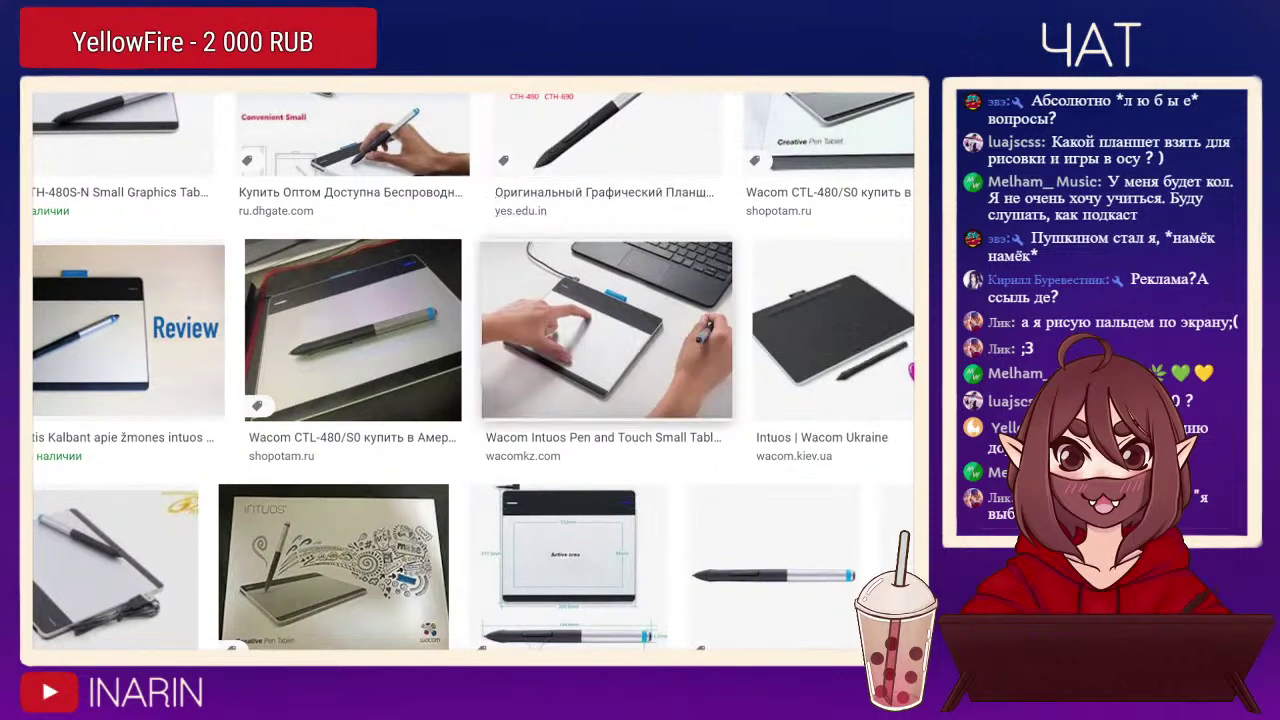
scroll(570, 360, down, 2)
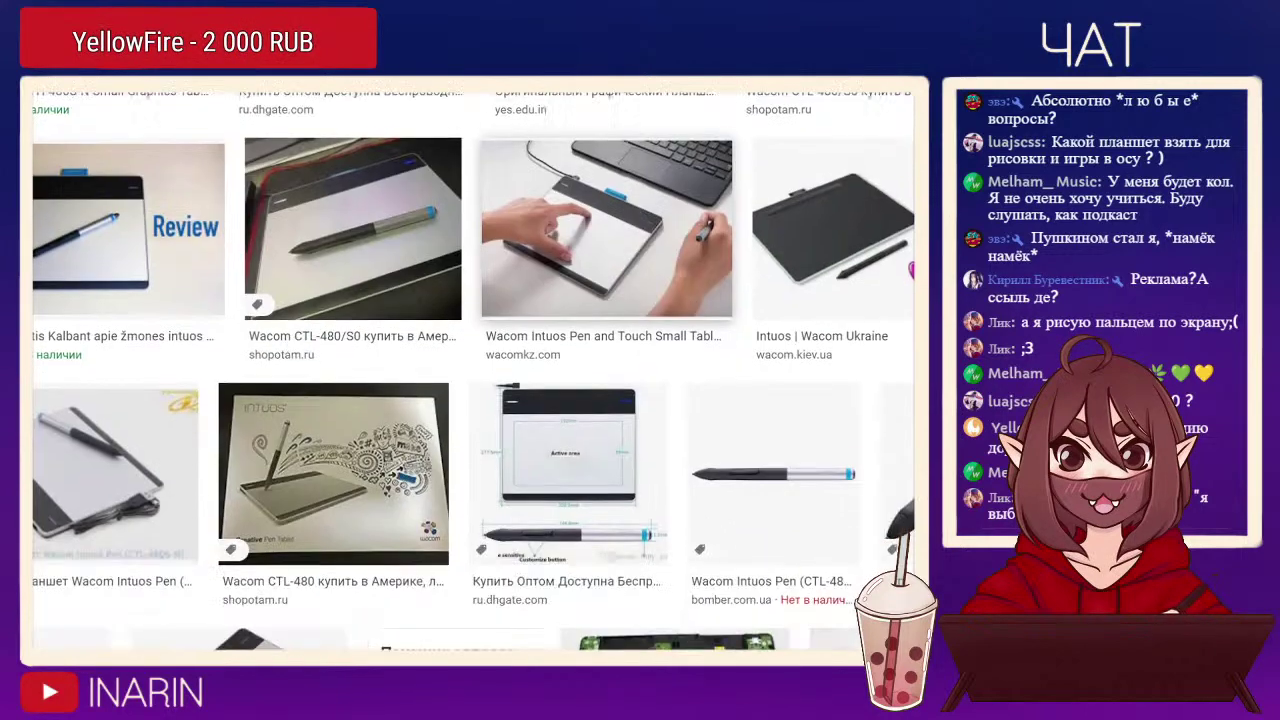
scroll(479, 413, down, 3)
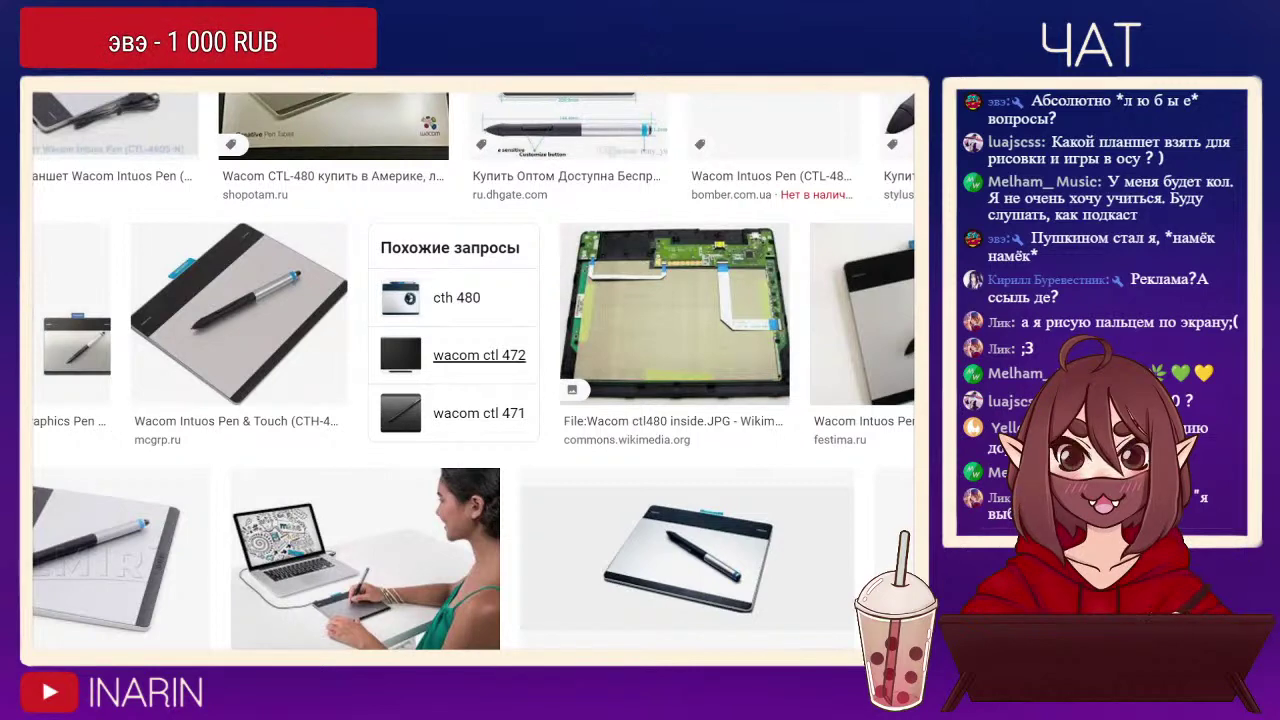
scroll(479, 355, down, 2)
scroll(479, 355, down, 2)
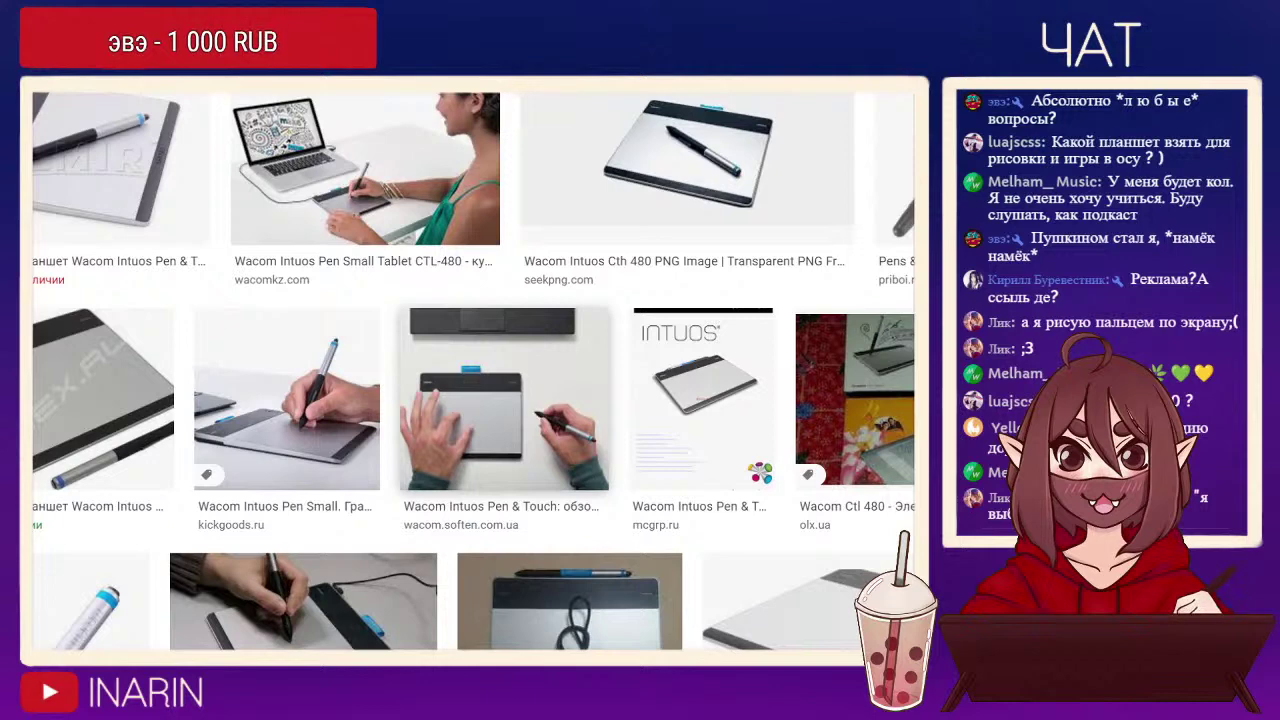
scroll(479, 355, down, 1)
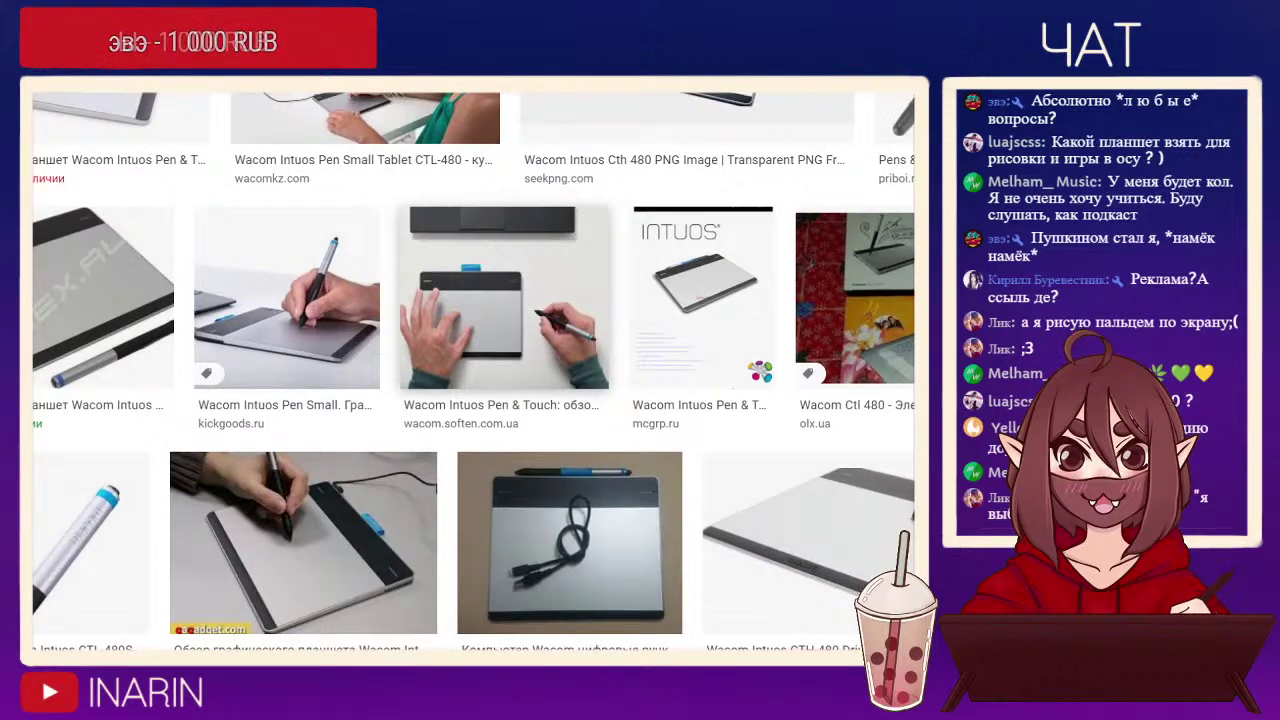
scroll(479, 355, down, 1)
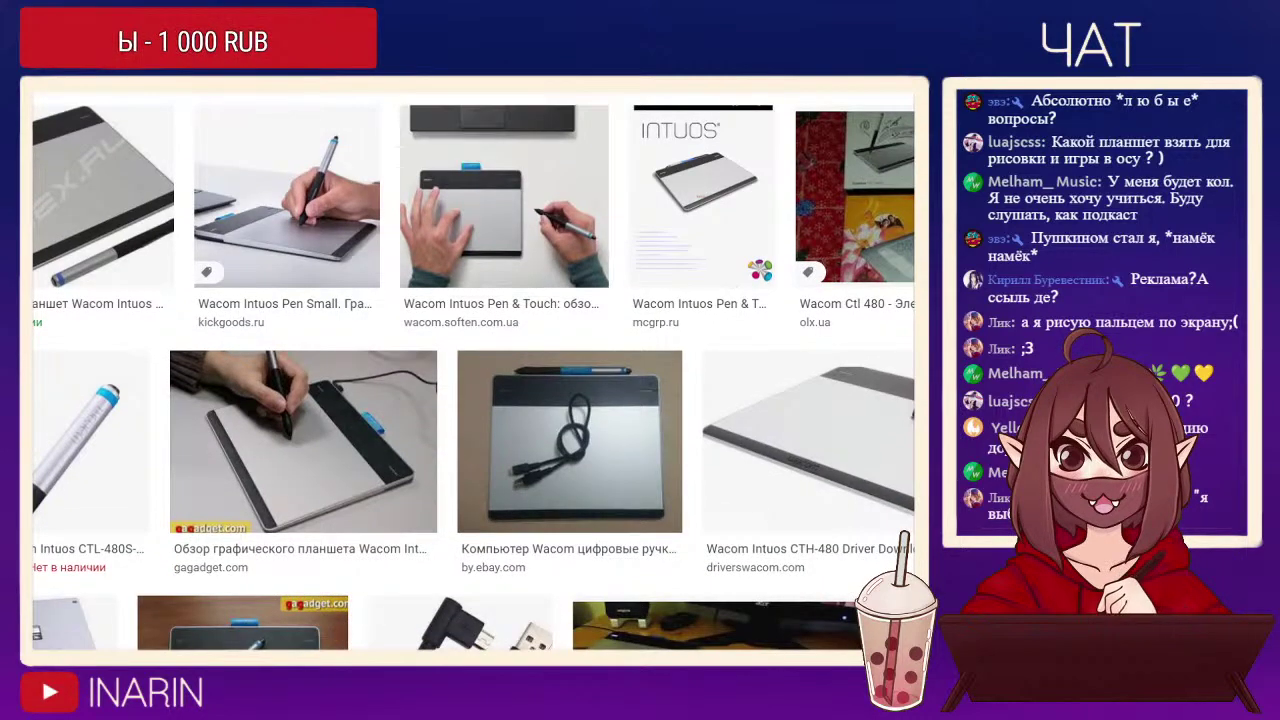
drag(479, 93, 610, 2)
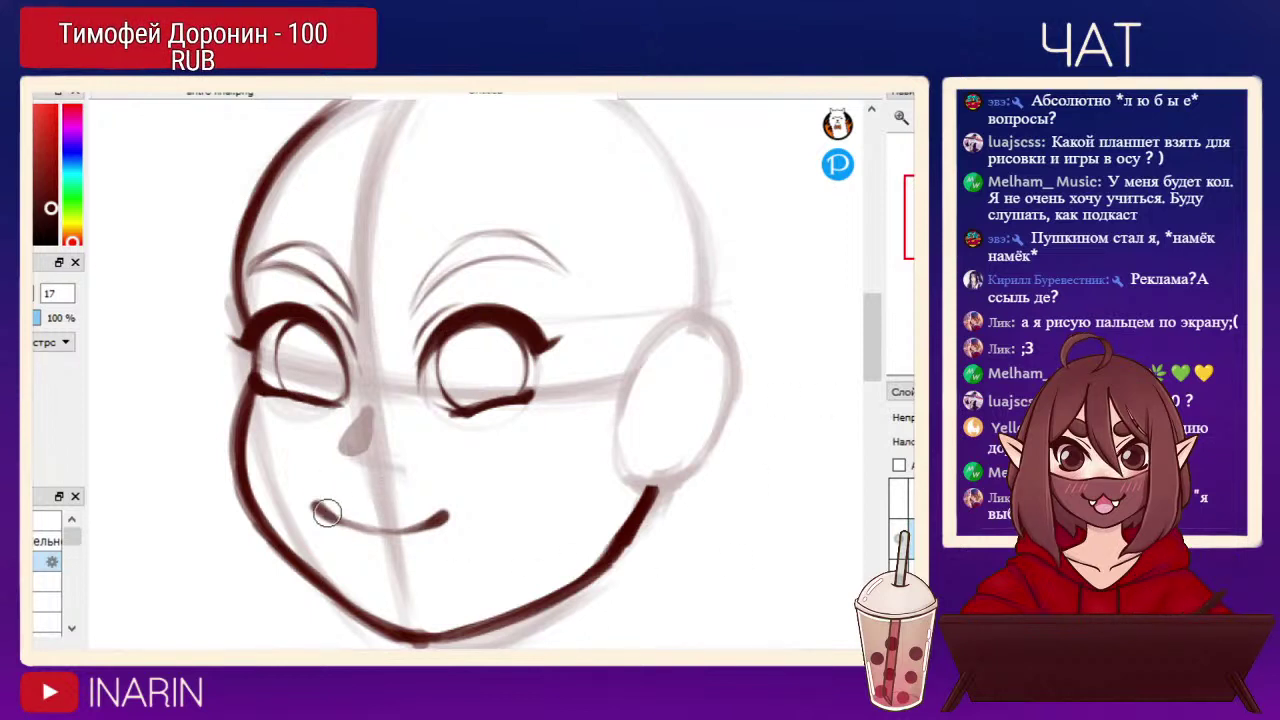
mouse_move(316, 506)
mouse_down()
mouse_move(374, 527)
mouse_move(446, 515)
mouse_up()
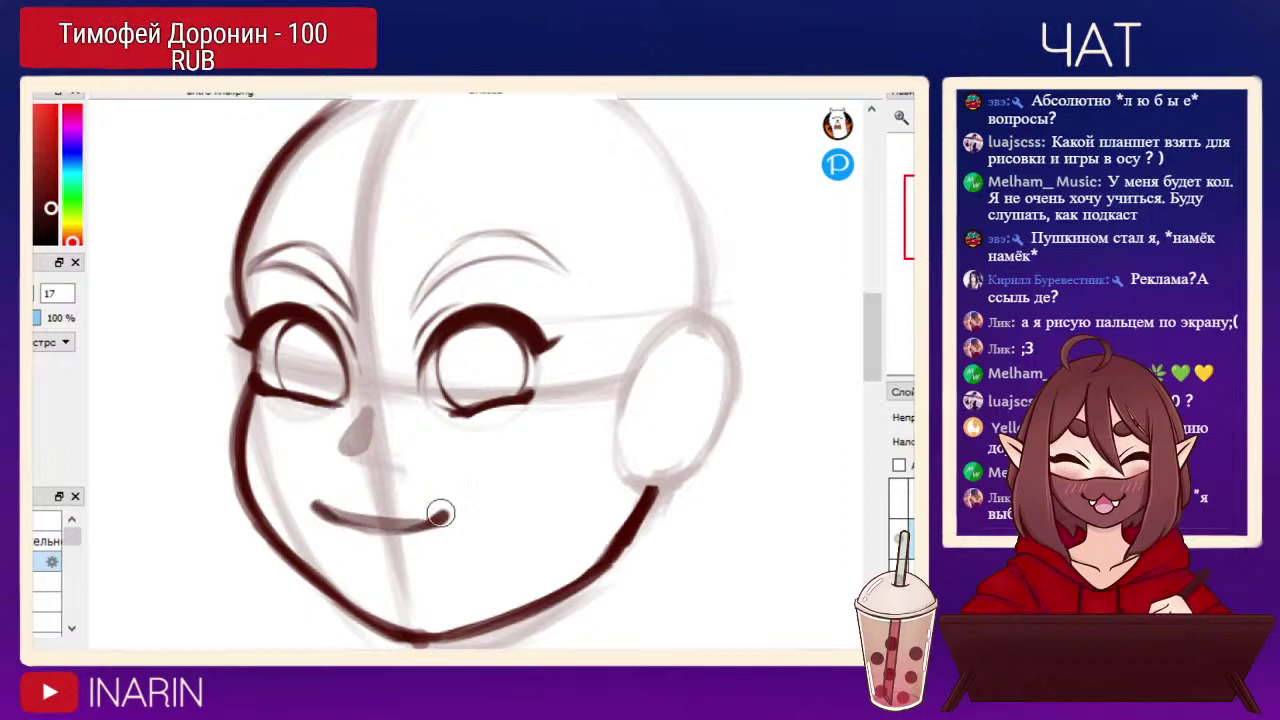
key(ctrl+z)
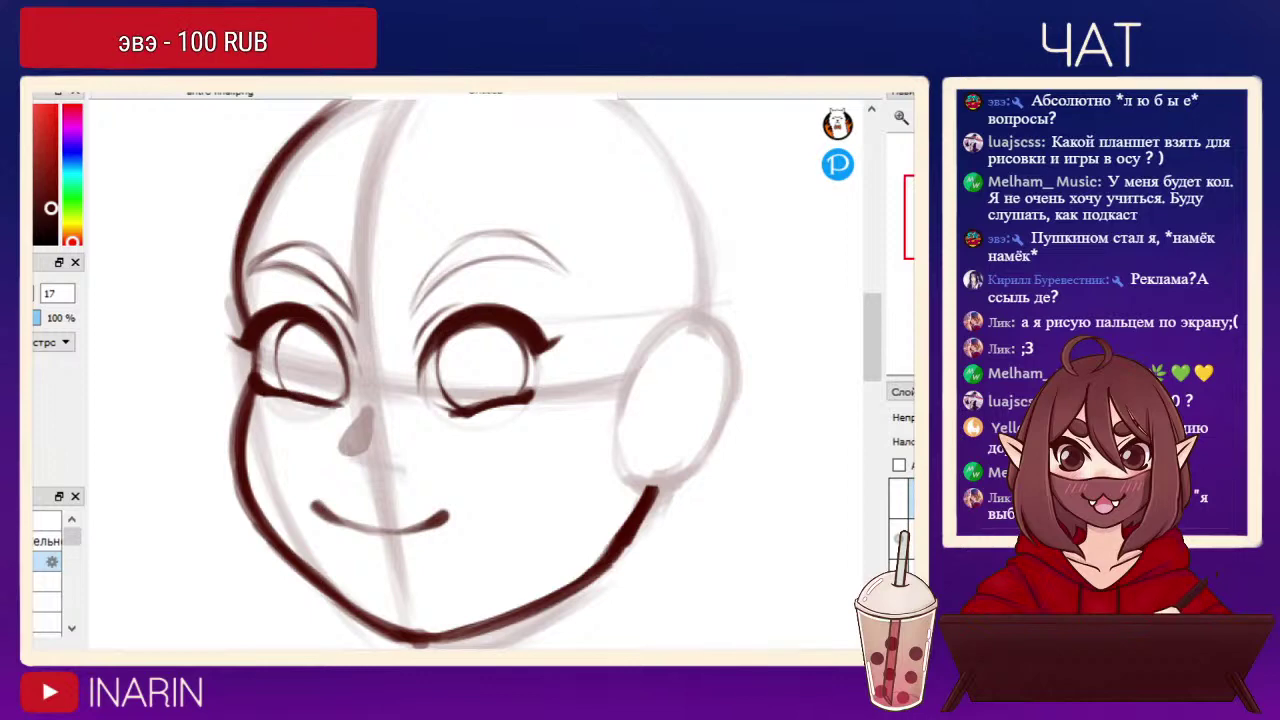
drag(316, 506, 446, 515)
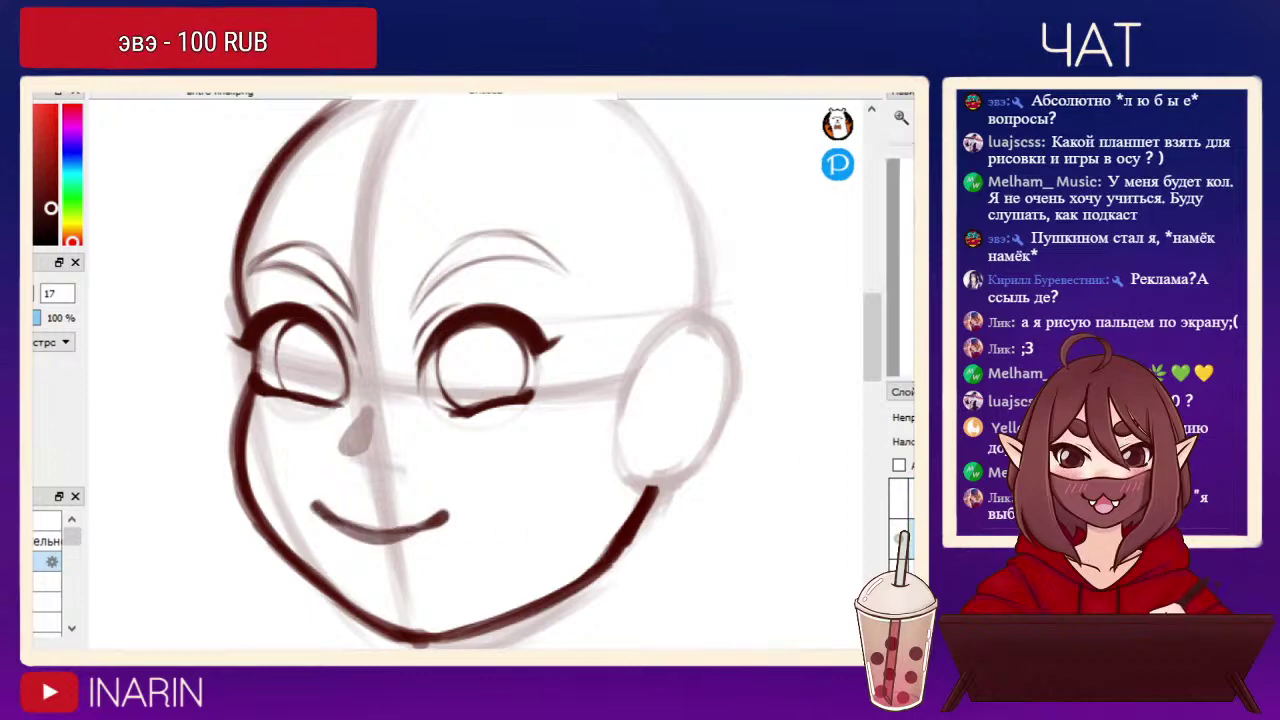
key(Right)
key(Right)
key(ctrl+z)
Retrace the smile line between its two corners with the brush on the rotated canvas and restore the upright view.
right_click(337, 370)
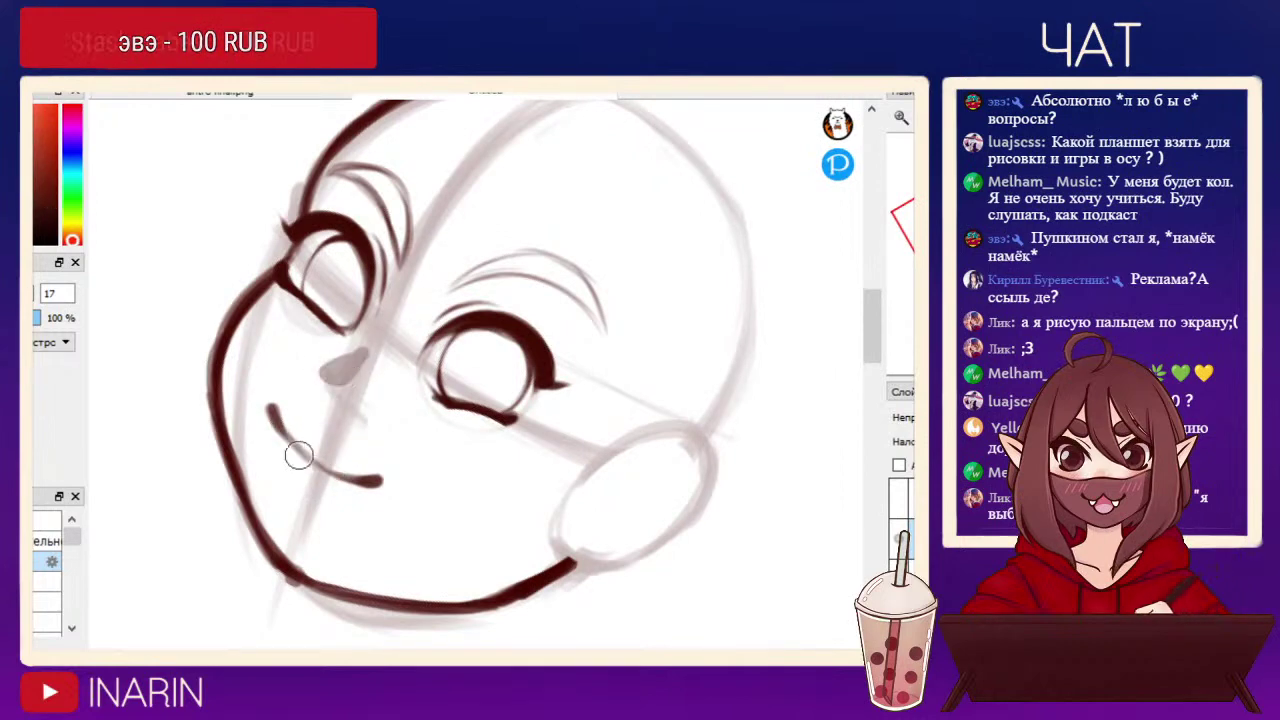
mouse_move(276, 426)
mouse_down()
mouse_move(301, 460)
mouse_move(366, 482)
mouse_up()
mouse_move(270, 405)
mouse_down()
mouse_move(316, 471)
mouse_move(380, 483)
mouse_up()
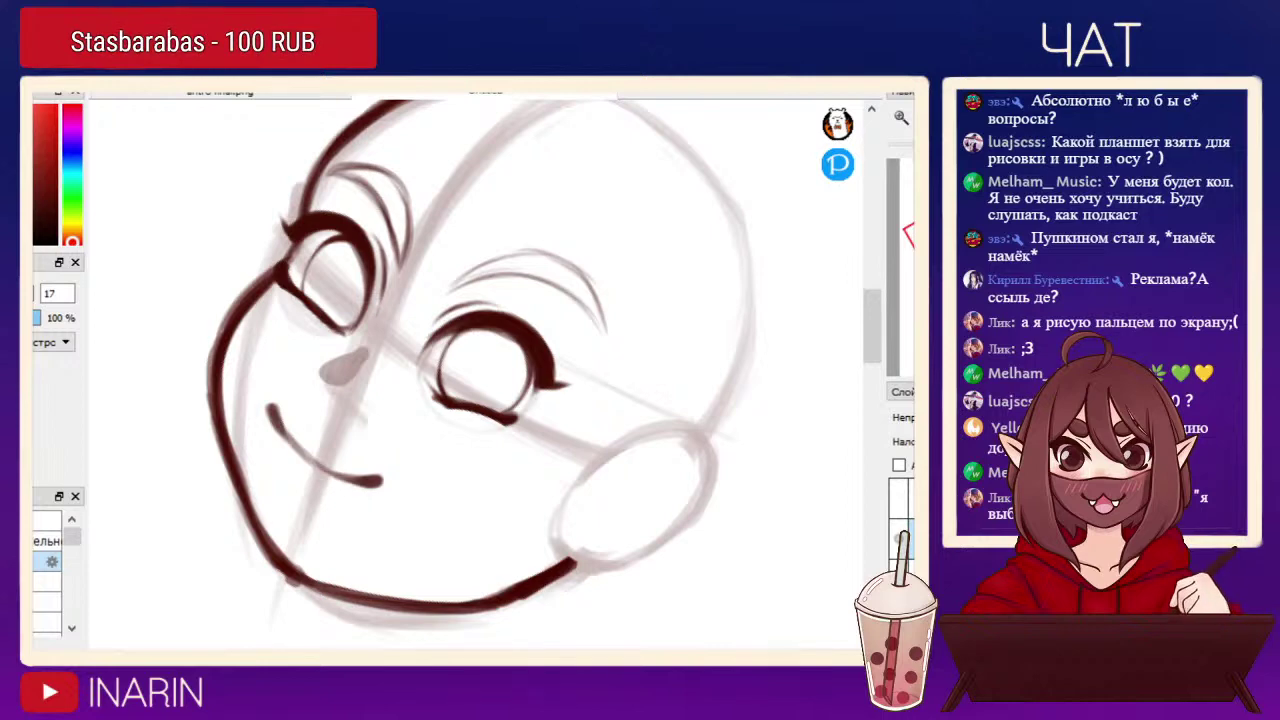
key(Home)
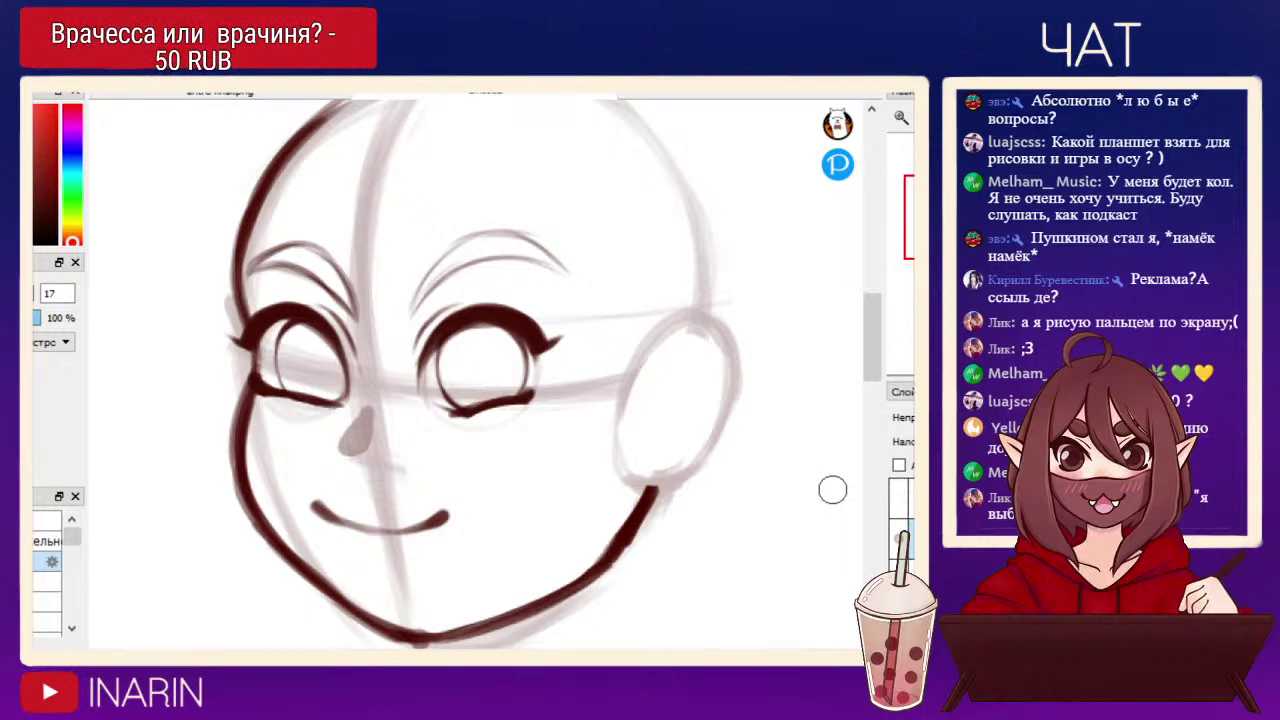
Fade the construction sketch beneath the face line art by lowering its layers' opacity.
click(899, 538)
click(899, 538)
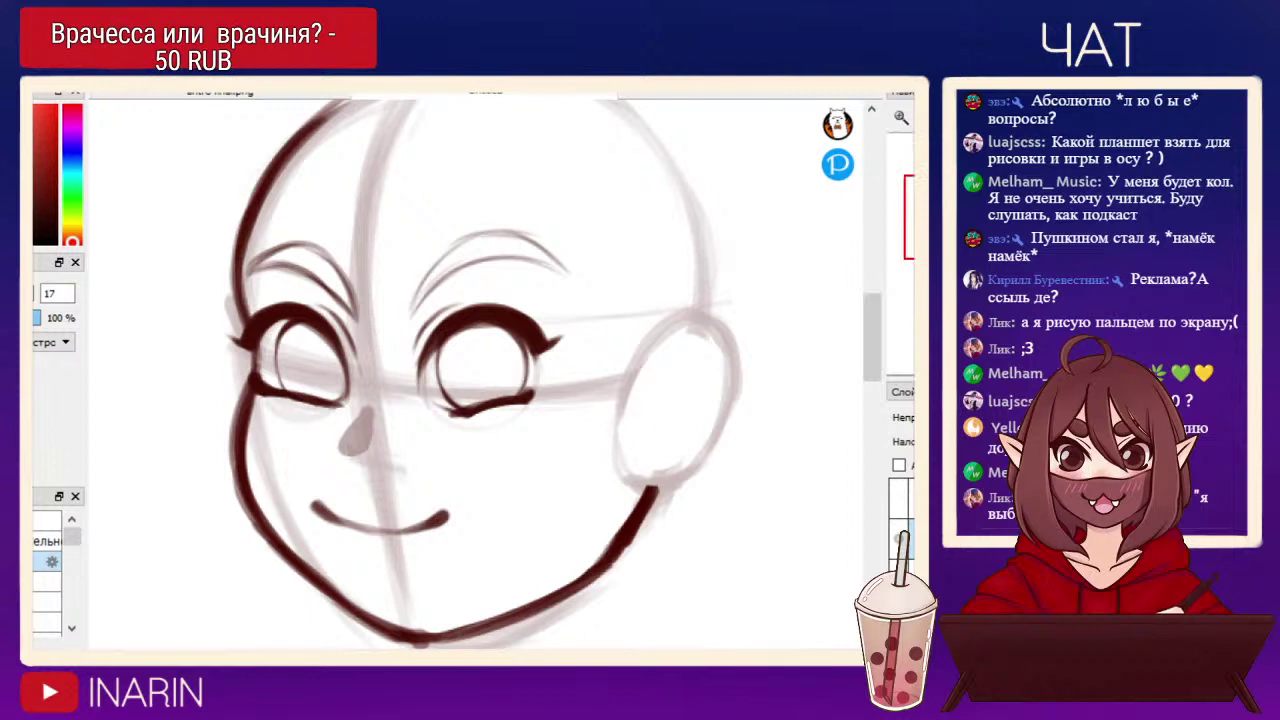
click(913, 417)
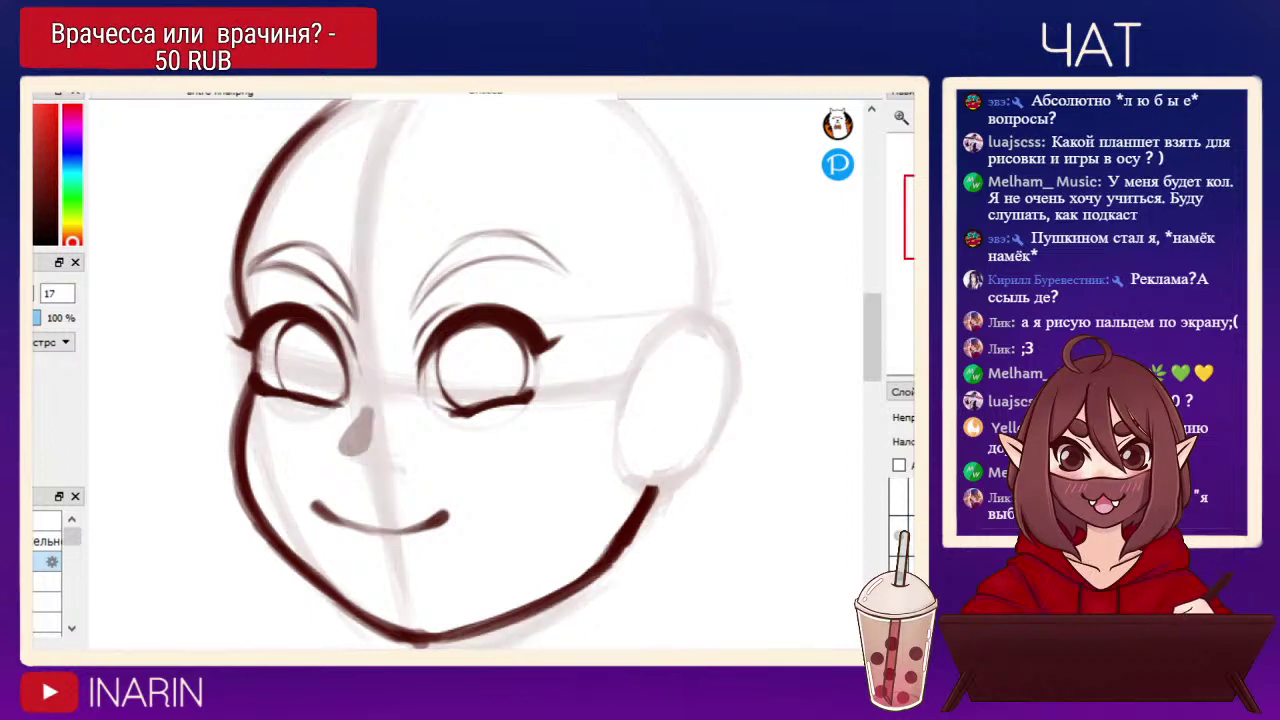
click(898, 538)
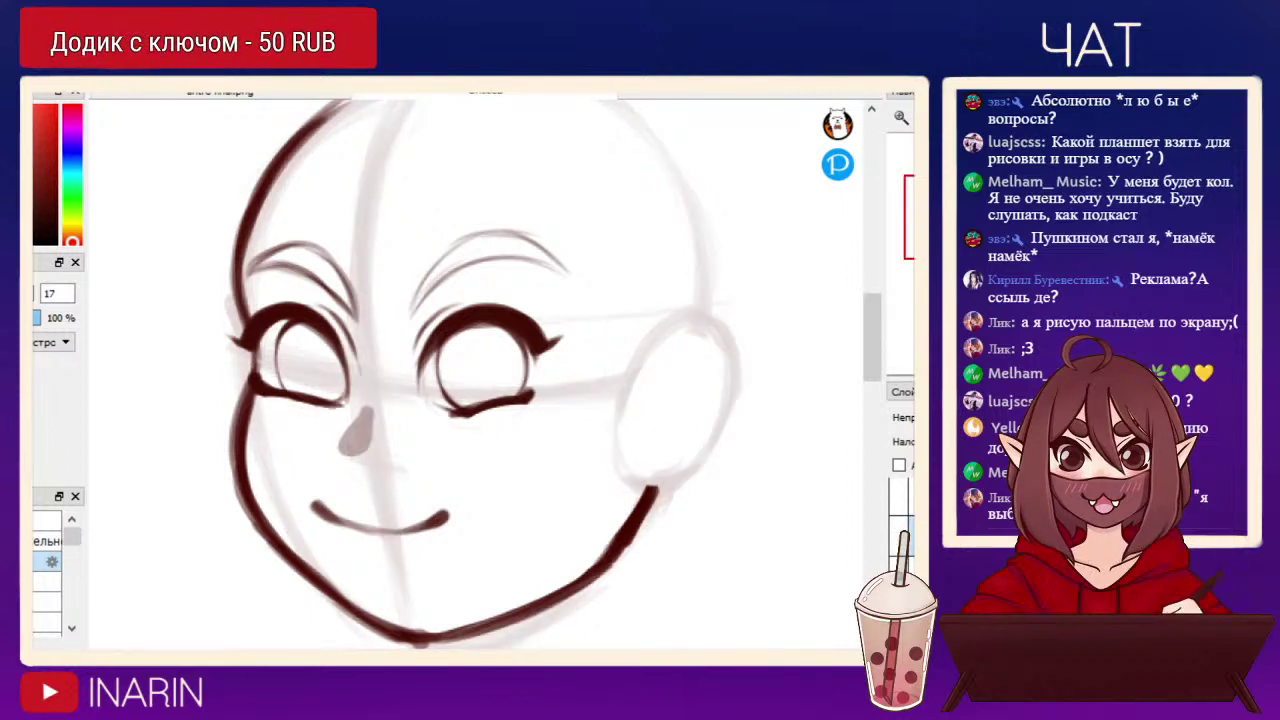
scroll(900, 530, up, 1)
click(898, 511)
click(898, 552)
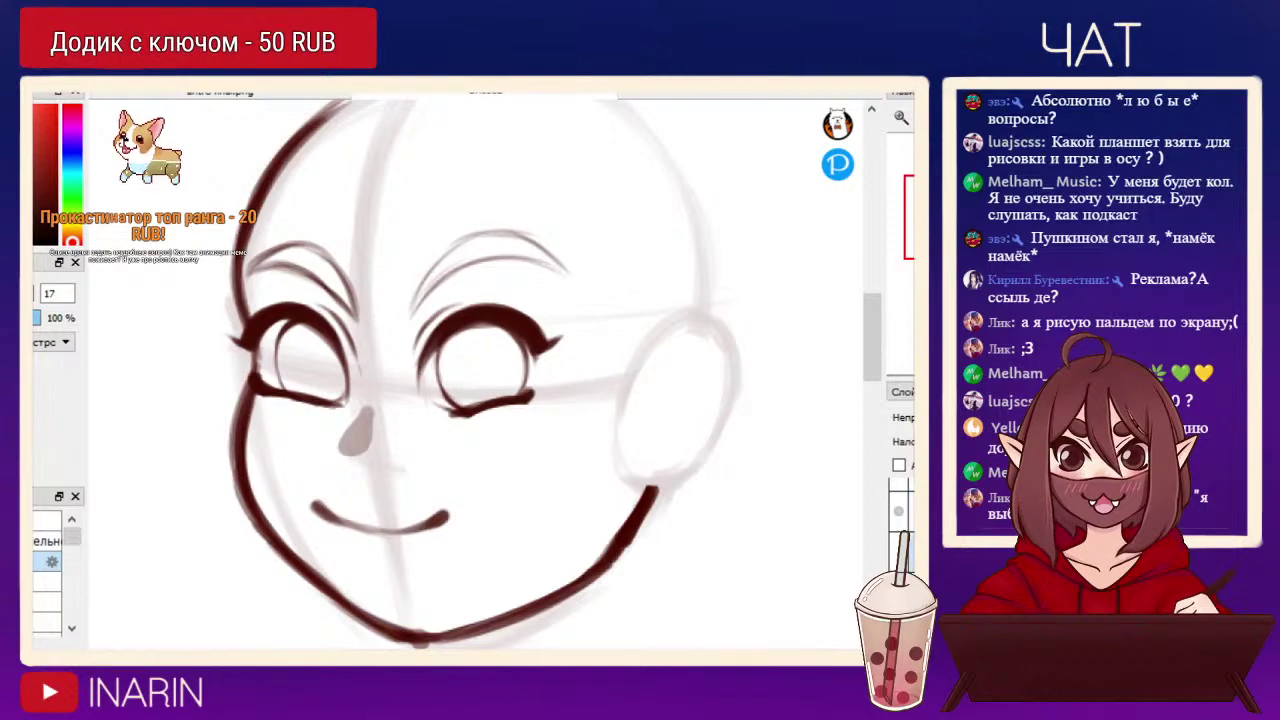
click(911, 511)
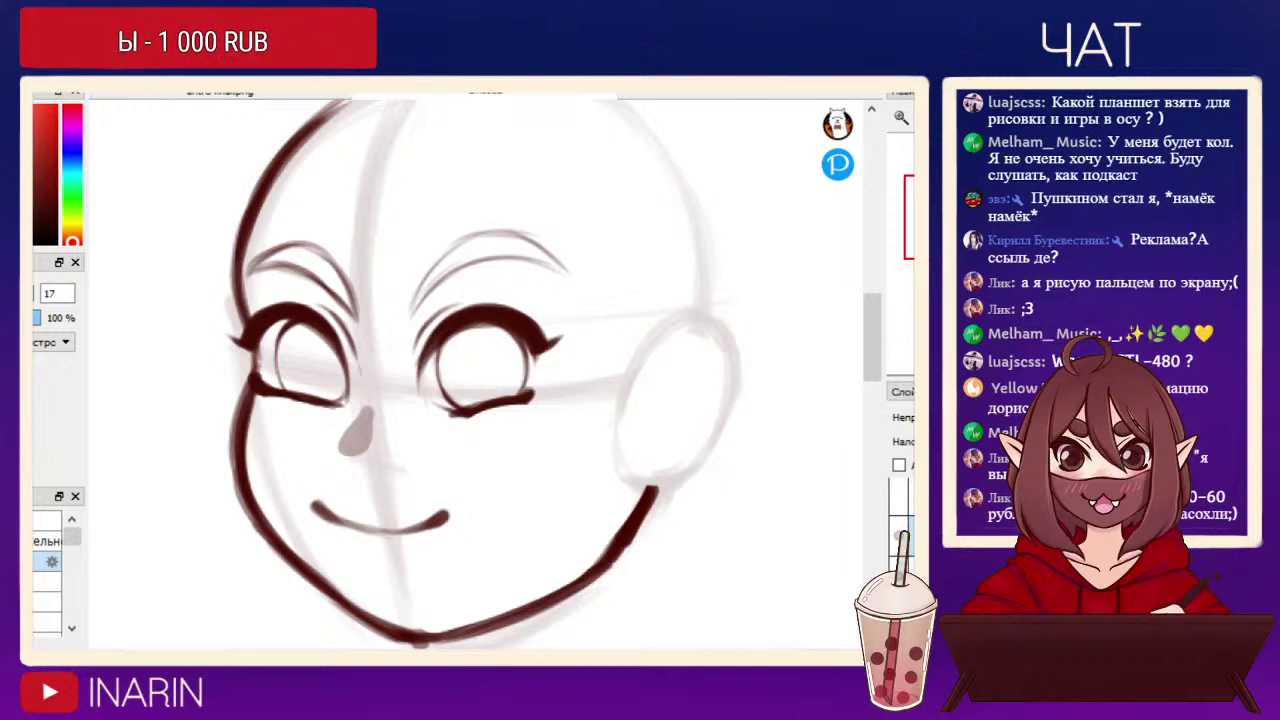
Sketch a small open laptop with a screen and rows of keys below the empty circle on the canvas.
key(ctrl+0)
click(911, 496)
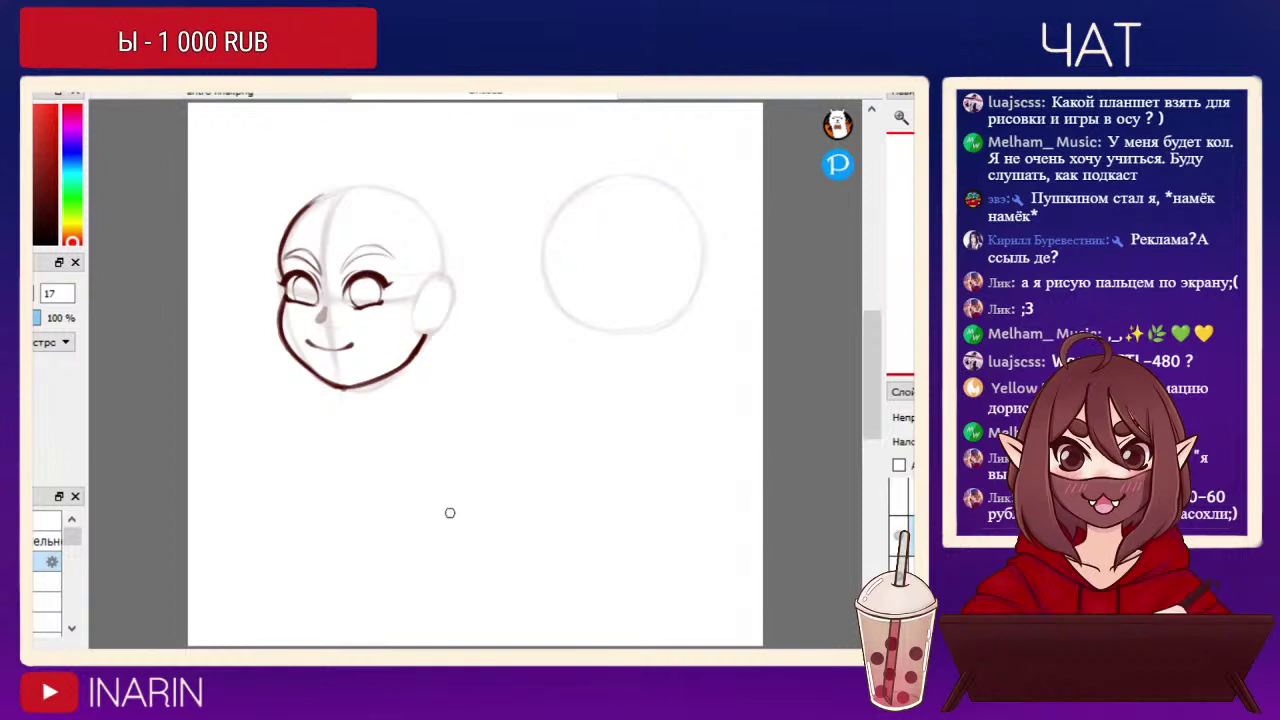
mouse_move(508, 395)
mouse_down()
mouse_move(506, 449)
mouse_move(511, 396)
mouse_move(617, 380)
mouse_move(627, 442)
mouse_up()
mouse_move(506, 448)
mouse_down()
mouse_move(628, 438)
mouse_move(650, 468)
mouse_move(628, 436)
mouse_move(519, 474)
mouse_up()
mouse_move(539, 450)
mouse_down()
mouse_move(537, 474)
mouse_move(554, 472)
mouse_up()
mouse_move(573, 446)
mouse_down()
mouse_move(571, 472)
mouse_move(588, 470)
mouse_up()
mouse_move(608, 446)
mouse_down()
mouse_move(542, 483)
mouse_move(643, 451)
mouse_move(519, 475)
mouse_move(592, 471)
mouse_up()
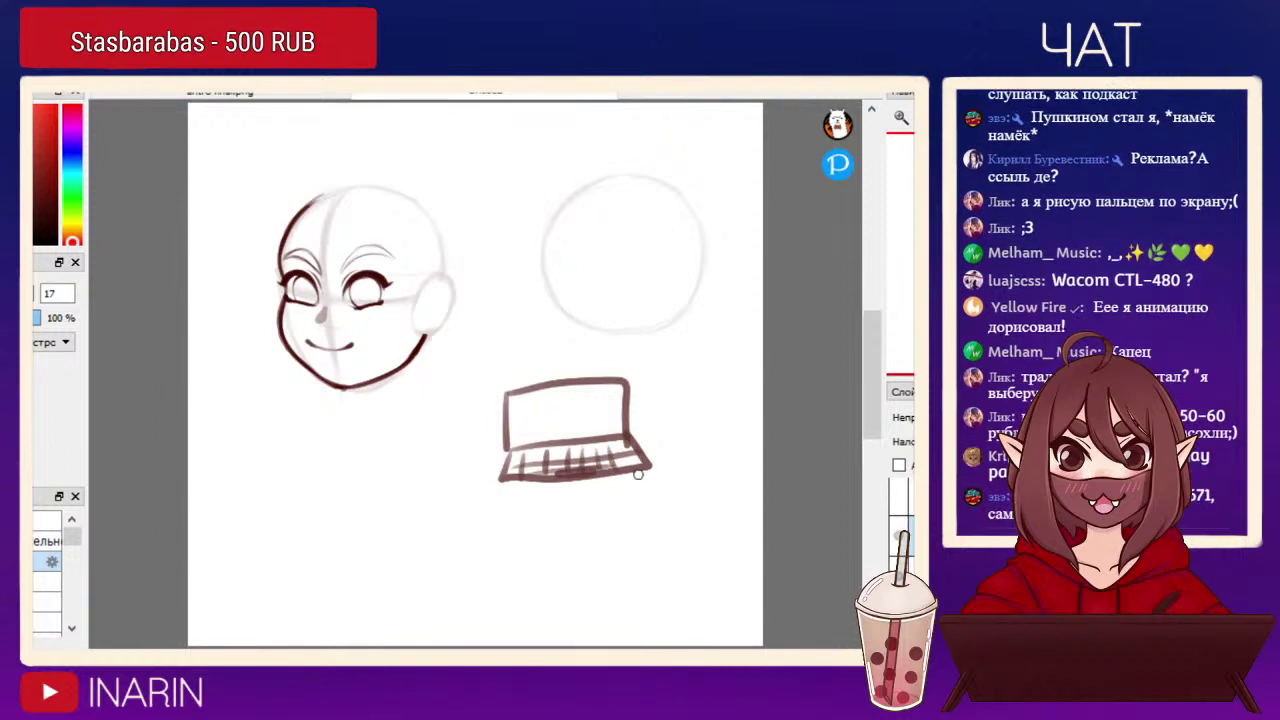
Sketch a graphics tablet in perspective below the laptop, with a tab on its far edge and an inner border.
mouse_move(489, 517)
mouse_down()
mouse_move(636, 511)
mouse_move(464, 575)
mouse_up()
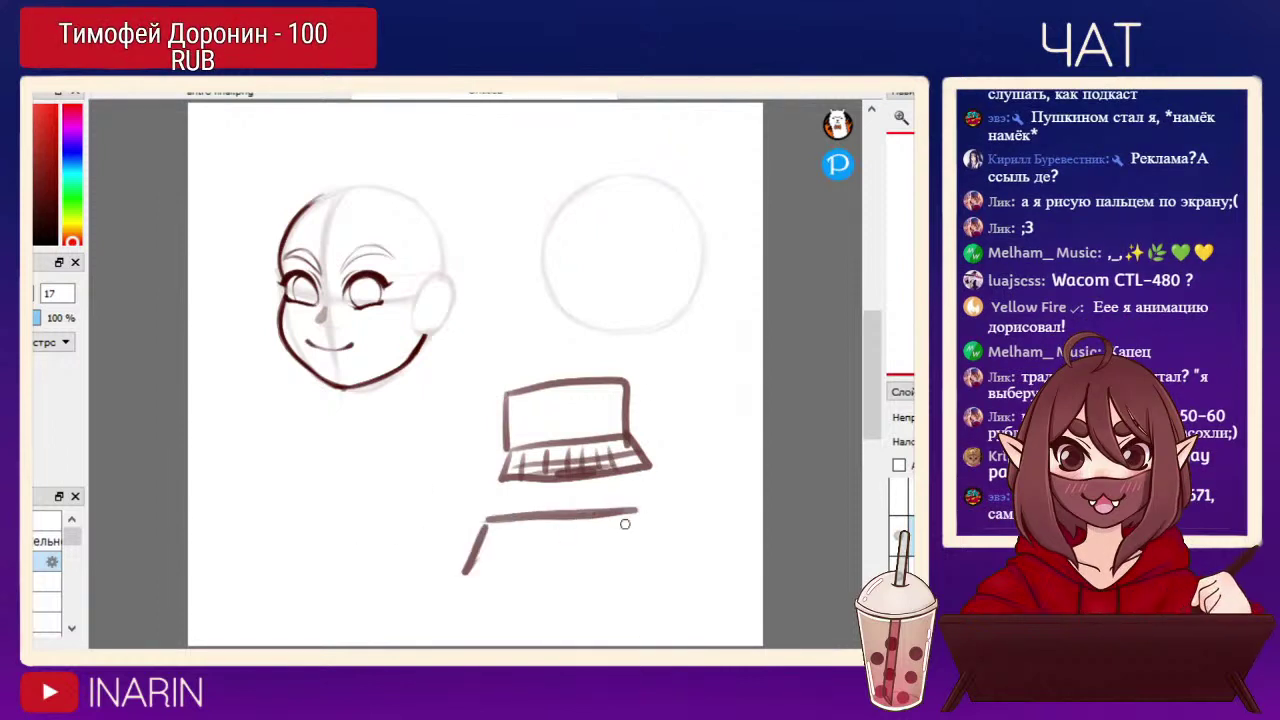
drag(633, 513, 657, 558)
drag(470, 577, 645, 572)
drag(476, 577, 632, 568)
drag(544, 511, 580, 507)
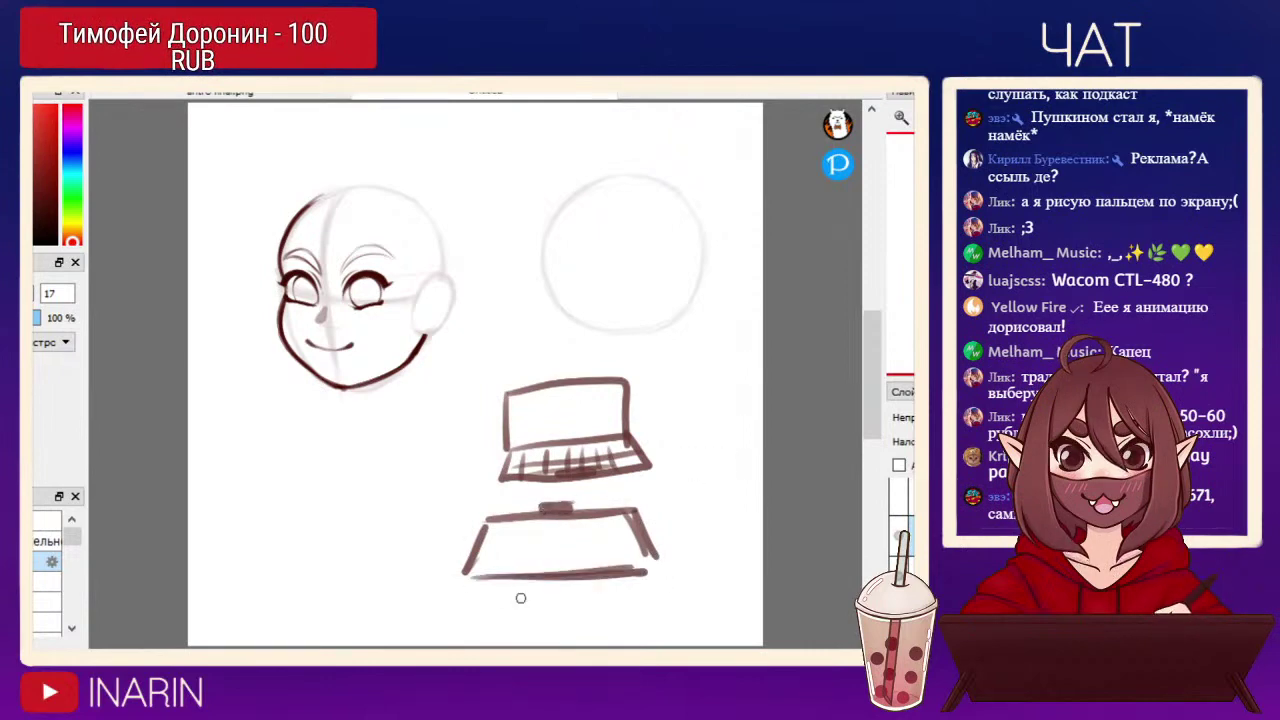
drag(484, 527, 468, 552)
drag(636, 517, 652, 540)
mouse_move(498, 524)
mouse_down()
mouse_move(484, 571)
mouse_move(636, 570)
mouse_up()
mouse_move(498, 528)
mouse_down()
mouse_move(625, 533)
mouse_move(637, 553)
mouse_move(622, 524)
mouse_move(646, 563)
mouse_up()
key(ctrl+z)
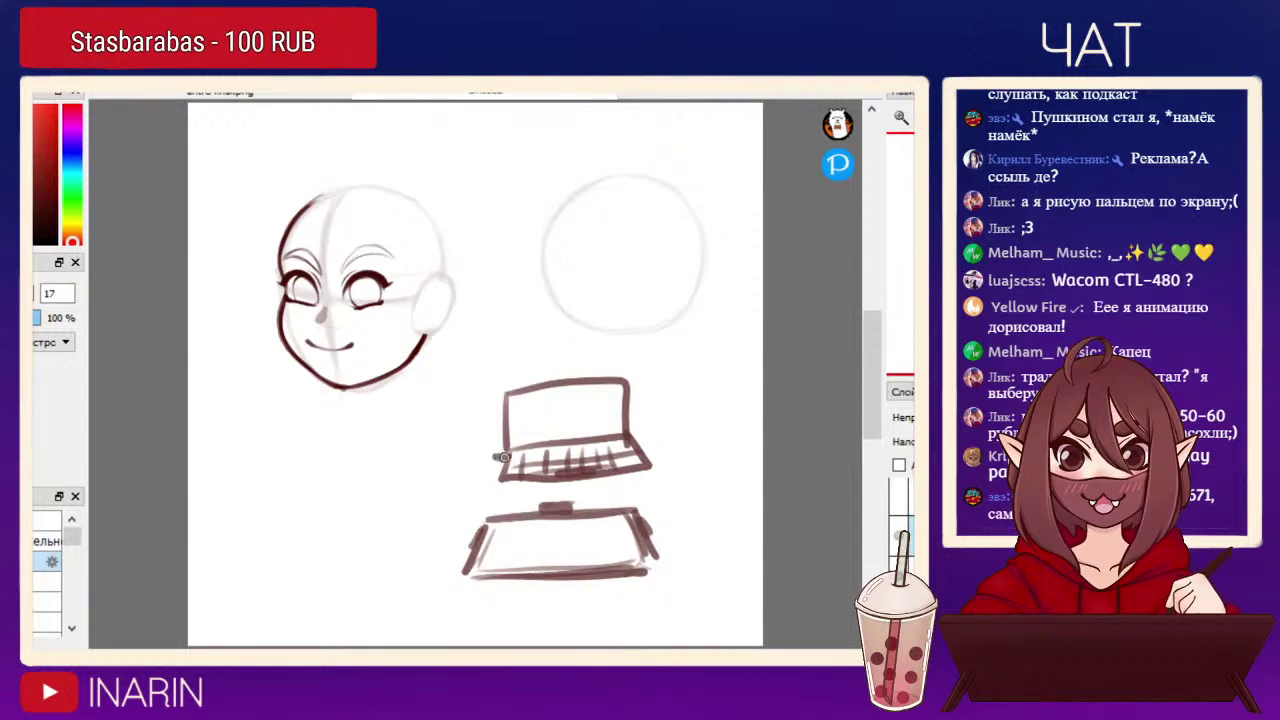
mouse_move(503, 457)
mouse_down()
mouse_move(373, 505)
mouse_move(438, 547)
mouse_up()
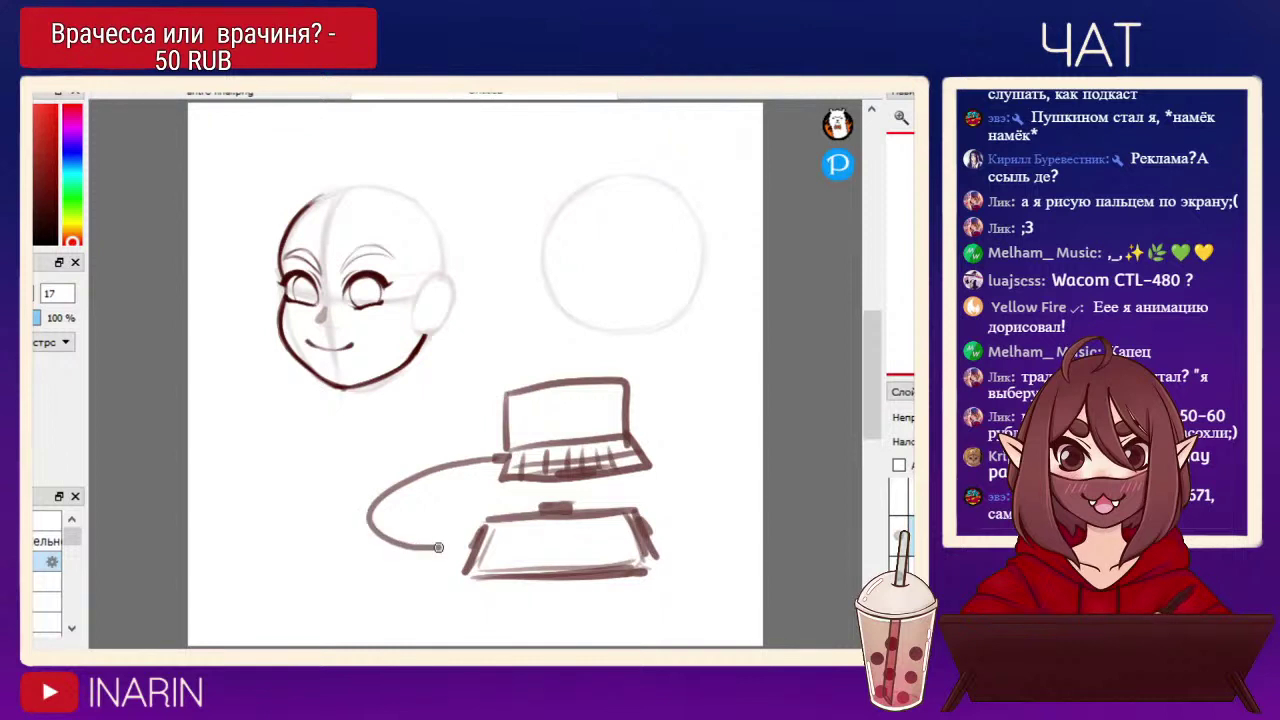
key(ctrl+z)
mouse_move(338, 508)
mouse_down()
mouse_move(320, 562)
mouse_move(369, 557)
mouse_move(322, 572)
mouse_move(225, 645)
mouse_up()
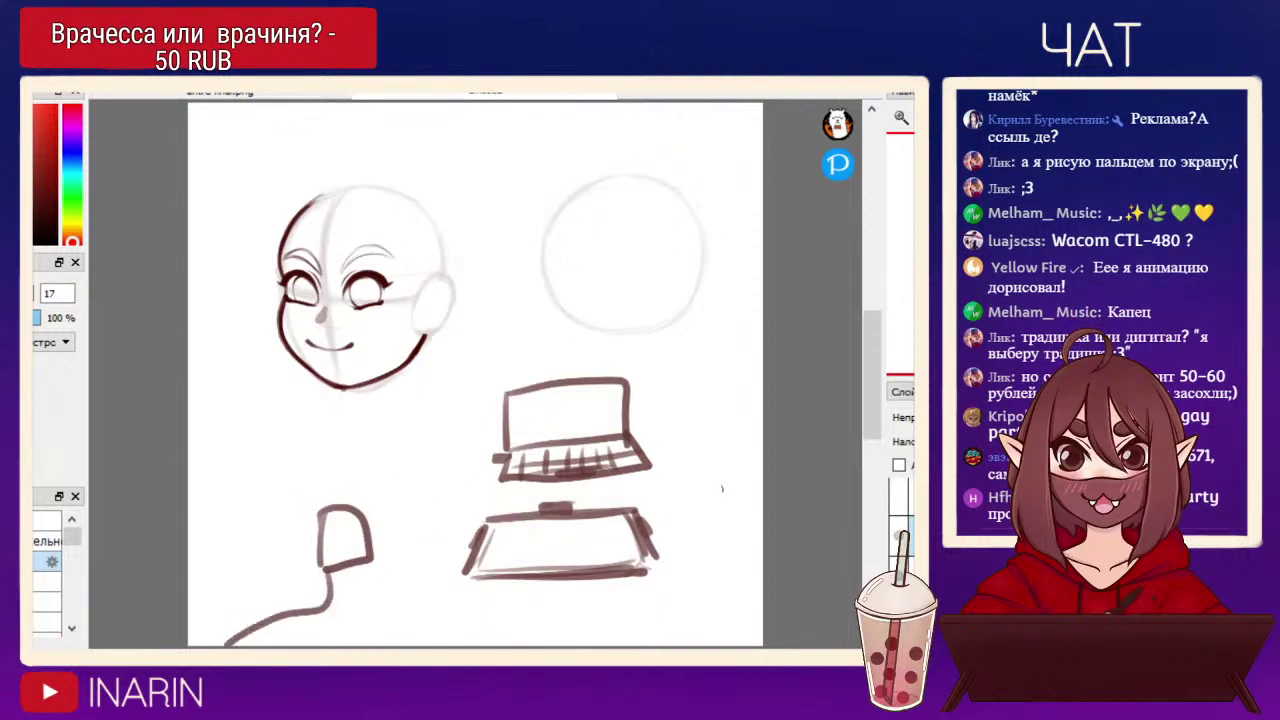
key(ctrl+z)
key(ctrl+z)
key(ctrl+z)
key(ctrl+z)
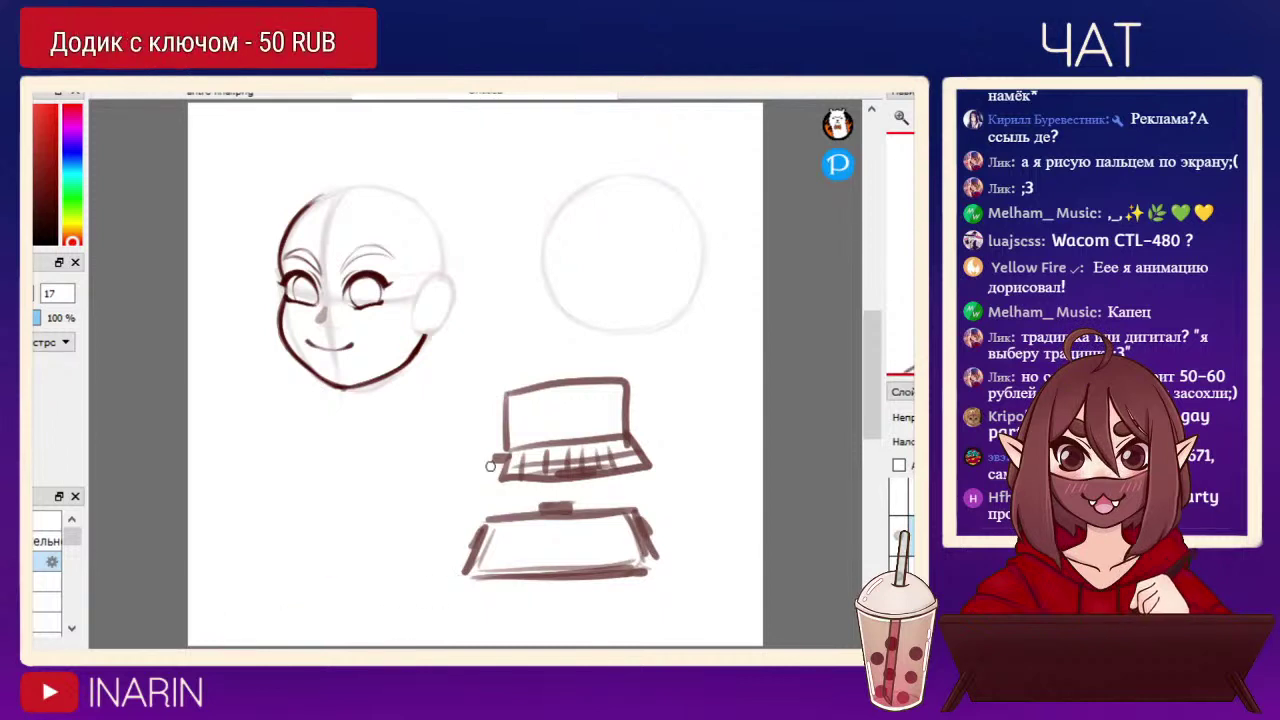
Draw two curved cables connecting the laptop to the tablet and a short slanted stylus beside the laptop.
mouse_move(500, 462)
mouse_down()
mouse_move(427, 515)
mouse_move(485, 530)
mouse_up()
mouse_move(495, 467)
mouse_down()
mouse_move(428, 500)
mouse_move(455, 548)
mouse_move(472, 548)
mouse_up()
mouse_move(702, 484)
mouse_down()
mouse_move(708, 462)
mouse_move(686, 504)
mouse_up()
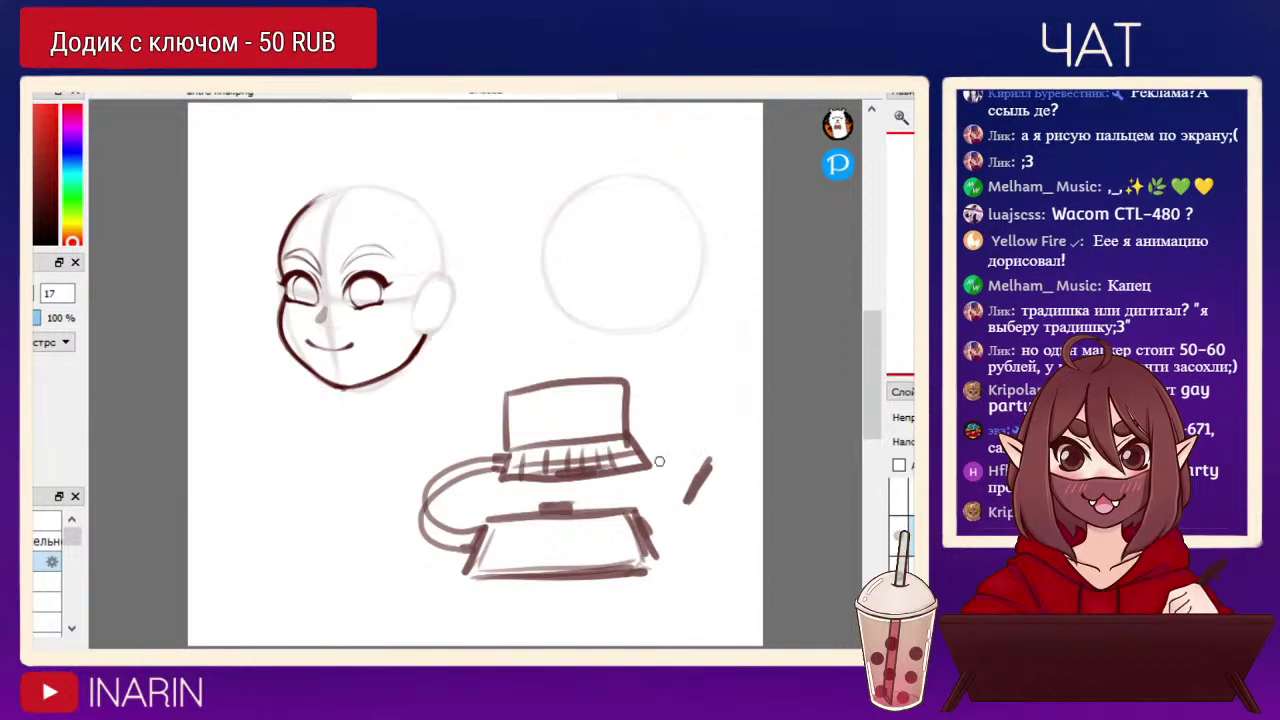
Try to move the lasso-selected stylus onto the tablet sketch.
drag(700, 437, 698, 438)
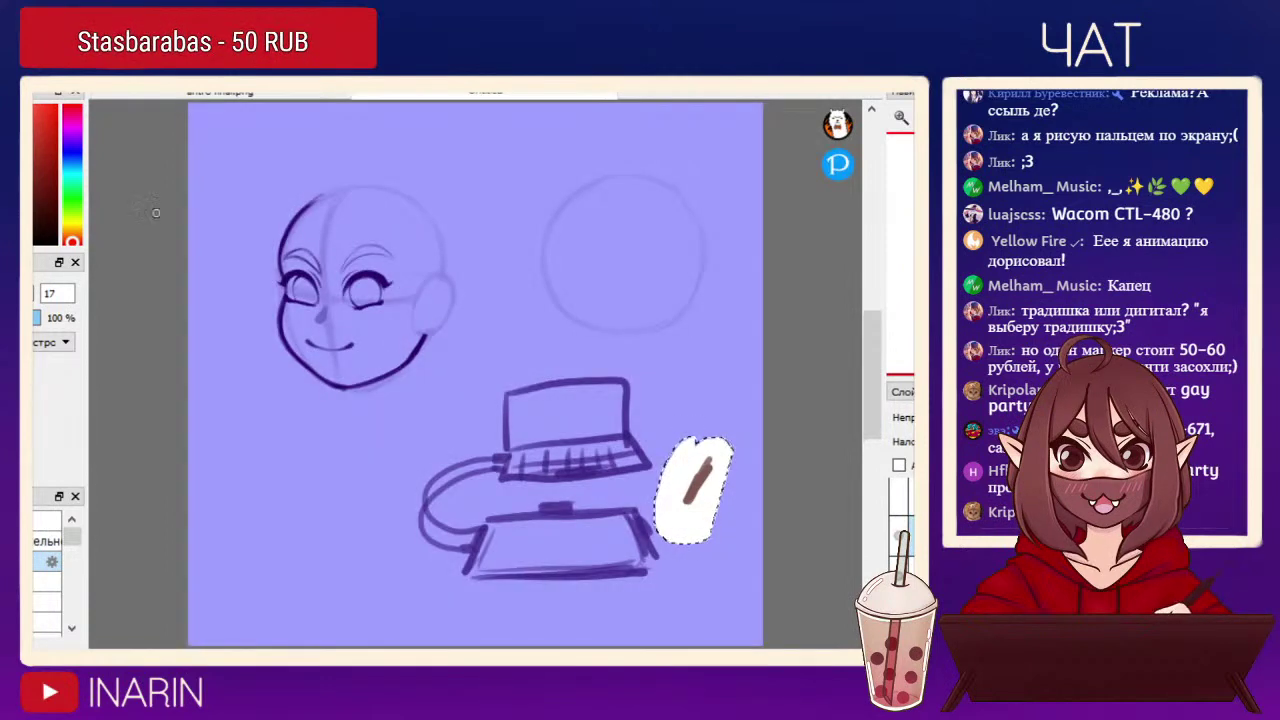
key(ctrl+t)
mouse_move(662, 472)
mouse_down()
mouse_move(578, 491)
mouse_move(591, 469)
mouse_move(579, 496)
mouse_move(550, 494)
mouse_move(574, 497)
mouse_move(614, 376)
mouse_move(555, 490)
mouse_up()
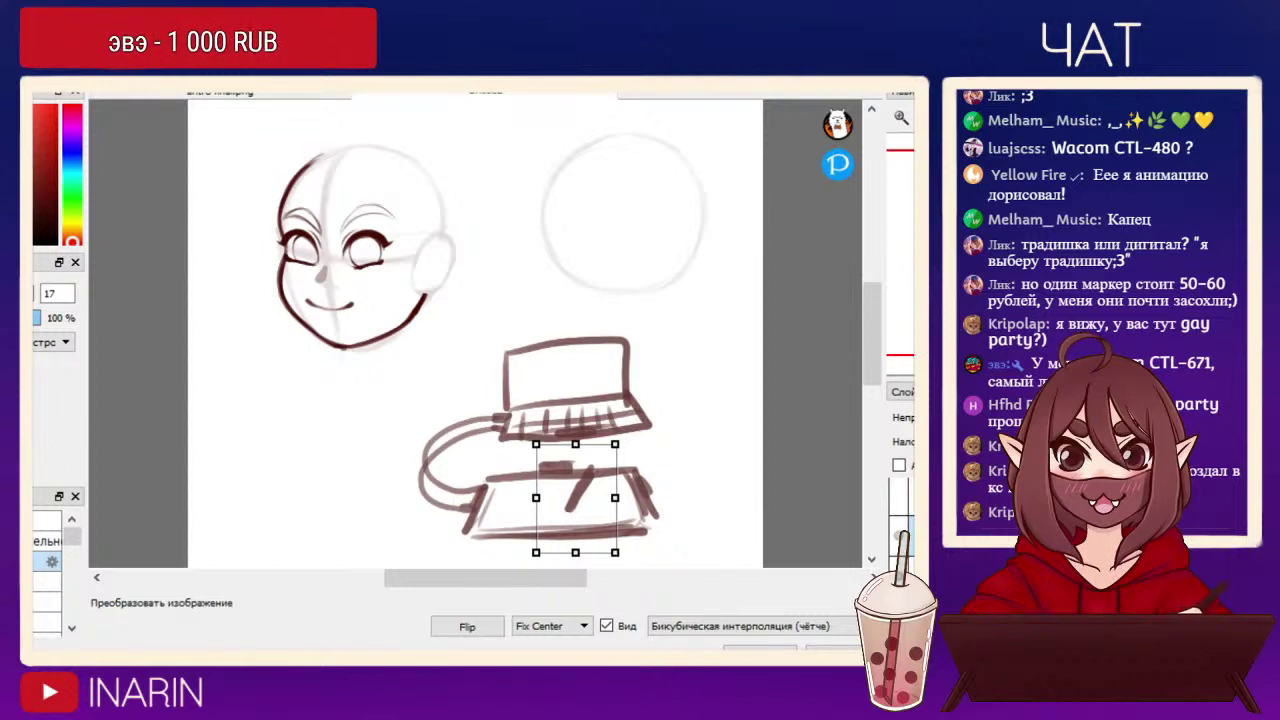
mouse_move(578, 491)
mouse_down()
mouse_move(593, 498)
mouse_move(572, 510)
mouse_move(542, 497)
mouse_up()
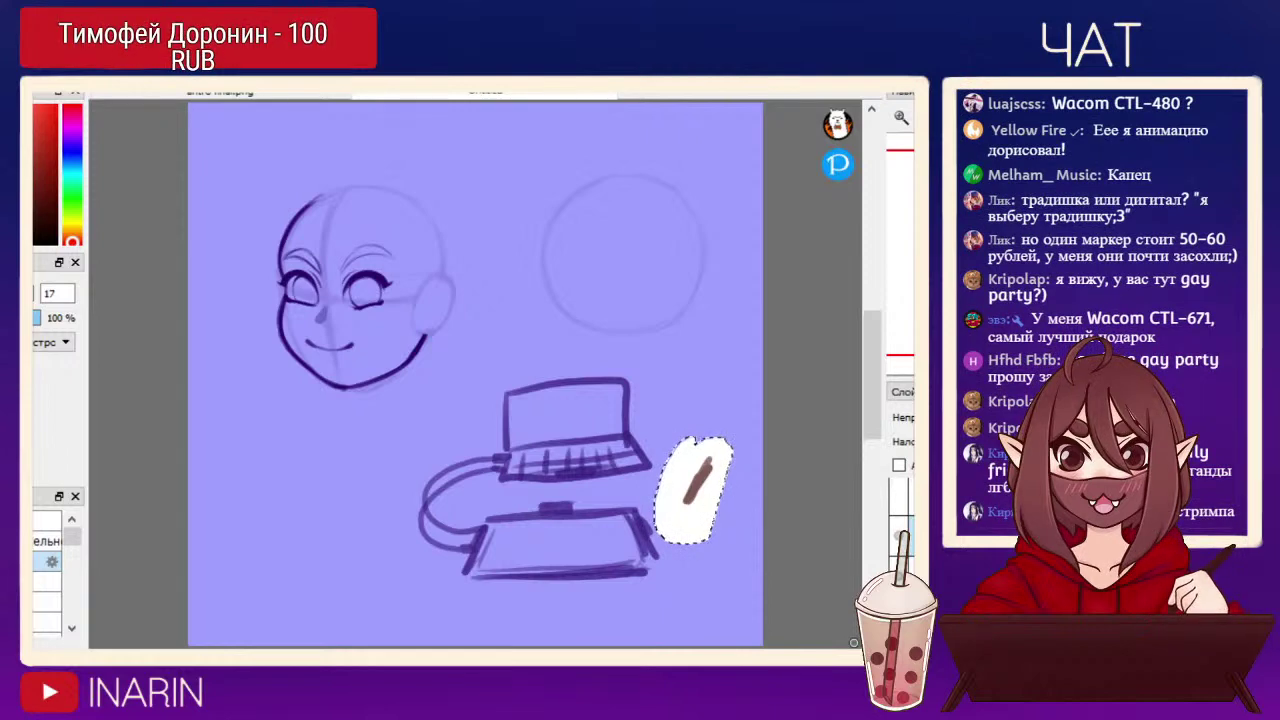
Clear the selection and erase the stylus, laptop, cables and tablet sketch from the canvas.
key(ctrl+d)
key(e)
drag(707, 450, 687, 495)
mouse_move(475, 374)
ctrl+alt+mouse_down()
mouse_move(693, 529)
mouse_move(563, 491)
mouse_move(537, 364)
mouse_move(467, 502)
mouse_move(414, 552)
mouse_move(494, 589)
ctrl+alt+mouse_up()
key(b)
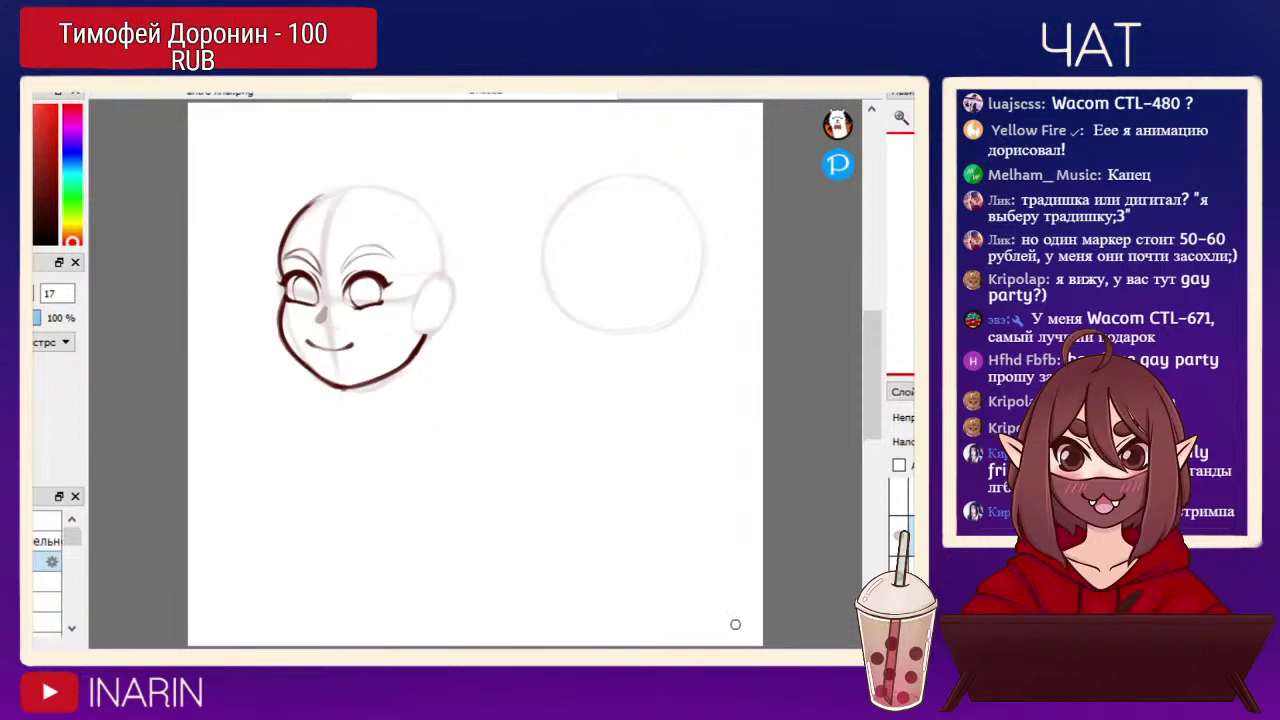
Examine the head's proportions close up and with the canvas view mirrored horizontally.
click(901, 118)
click(901, 118)
click(901, 118)
drag(350, 330, 700, 511)
scroll(480, 380, down, 2)
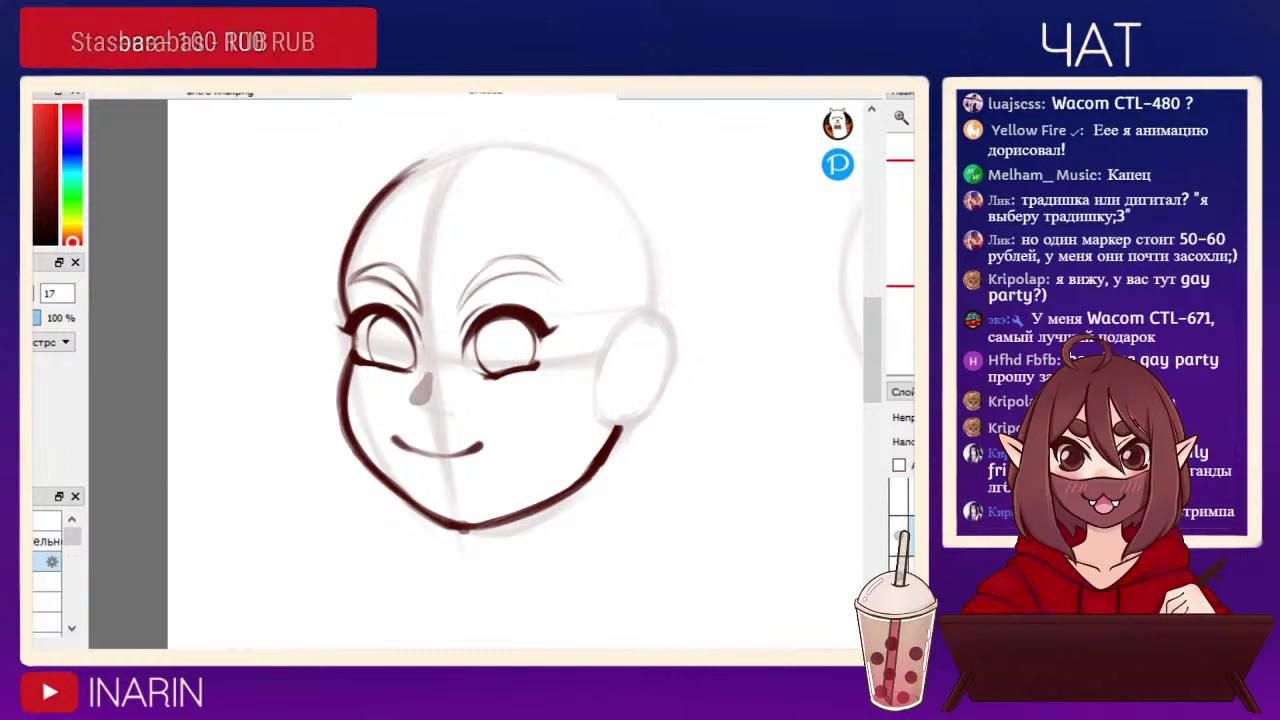
key(e)
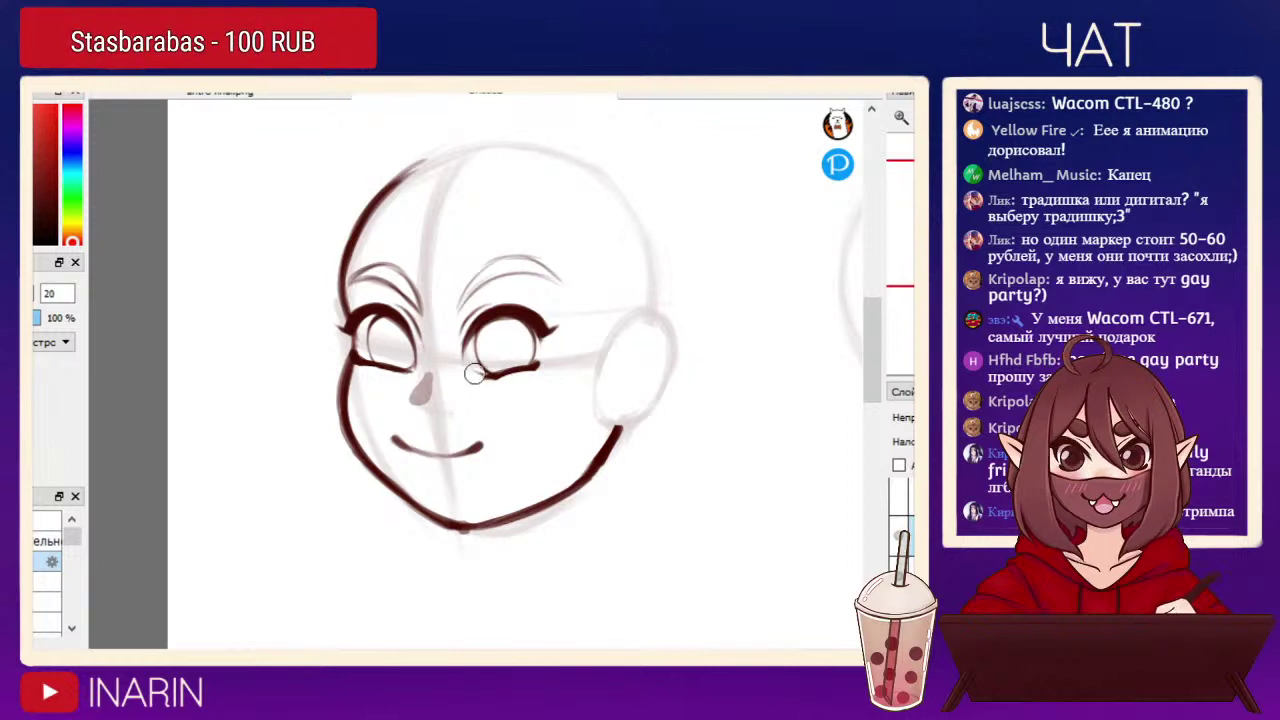
click(901, 117)
drag(520, 370, 516, 419)
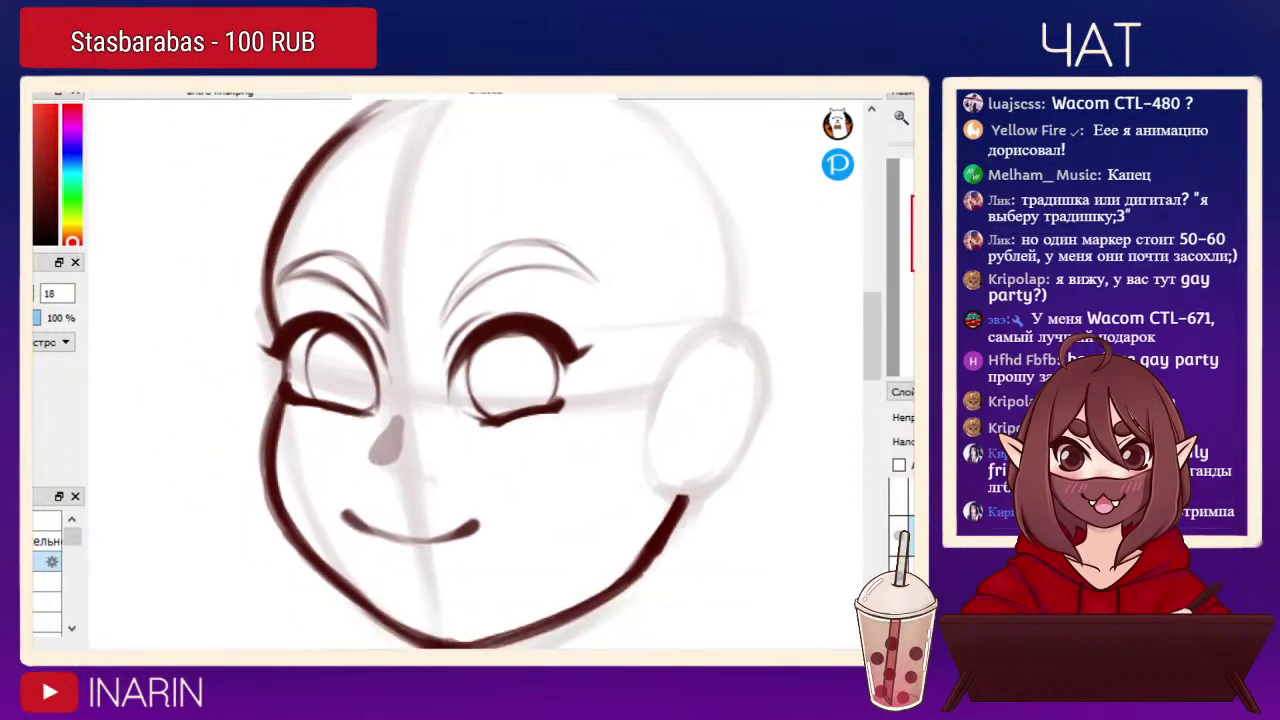
scroll(515, 380, down, 3)
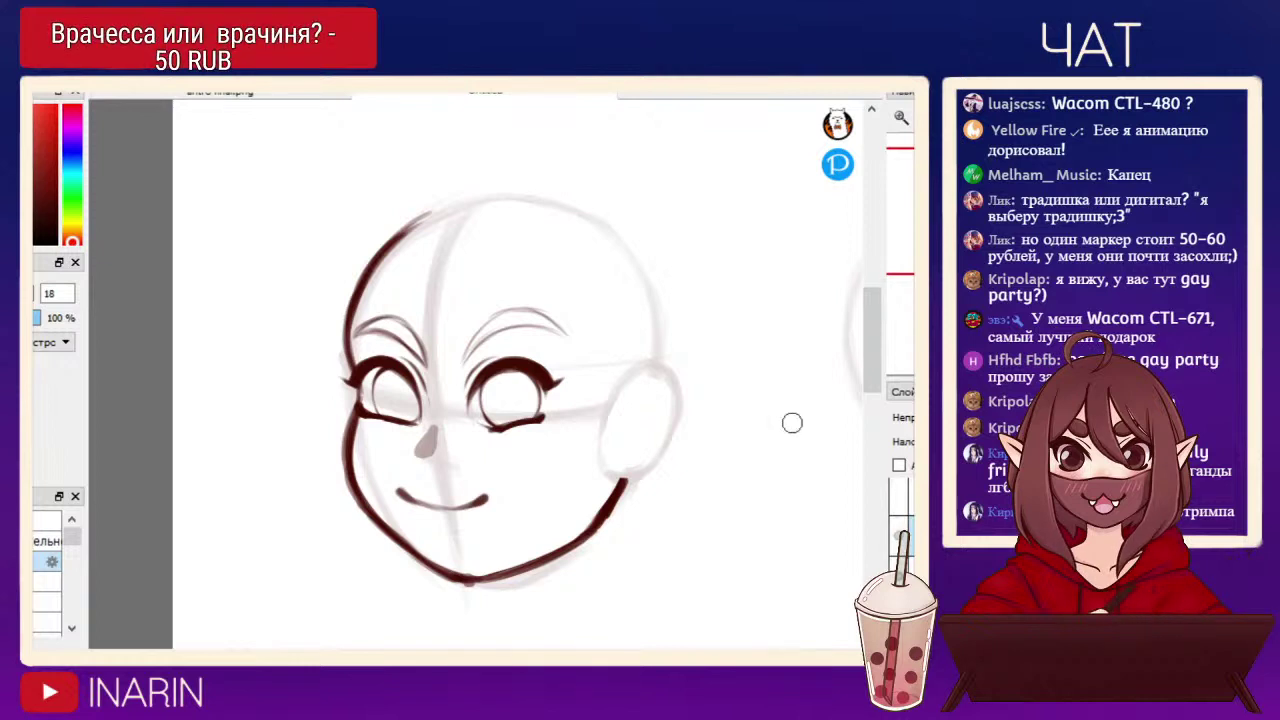
key(h)
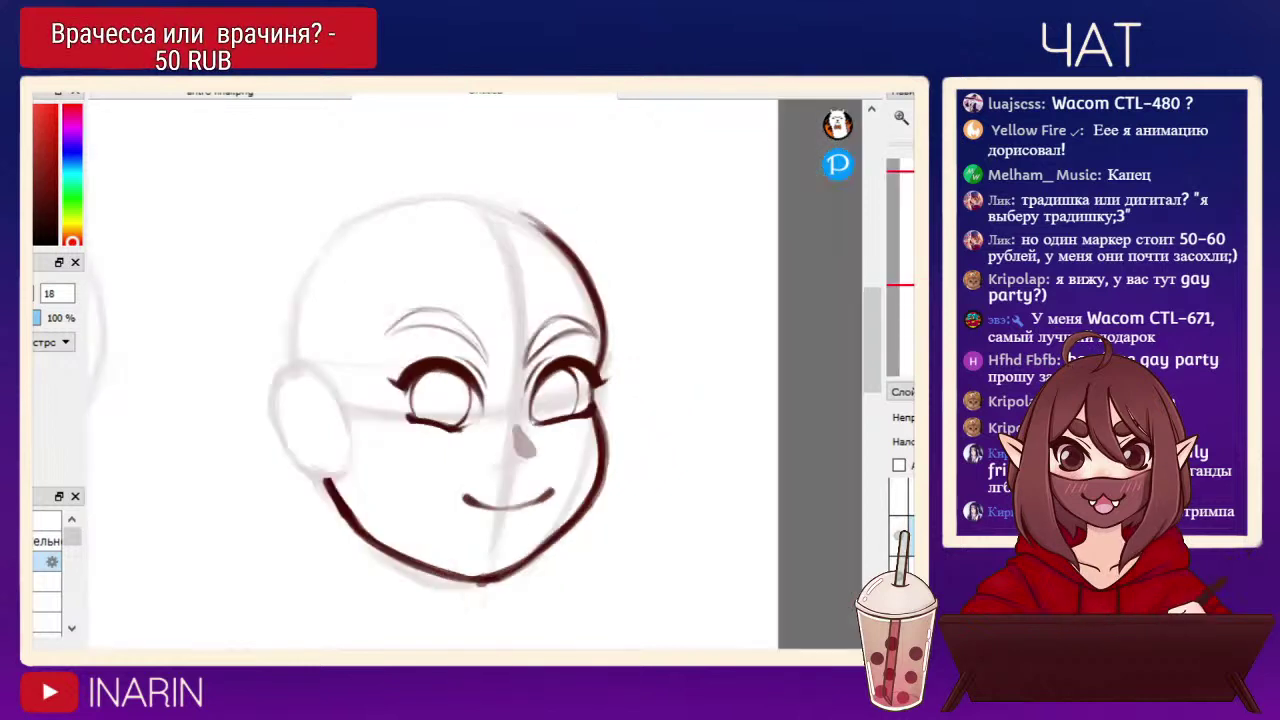
key(h)
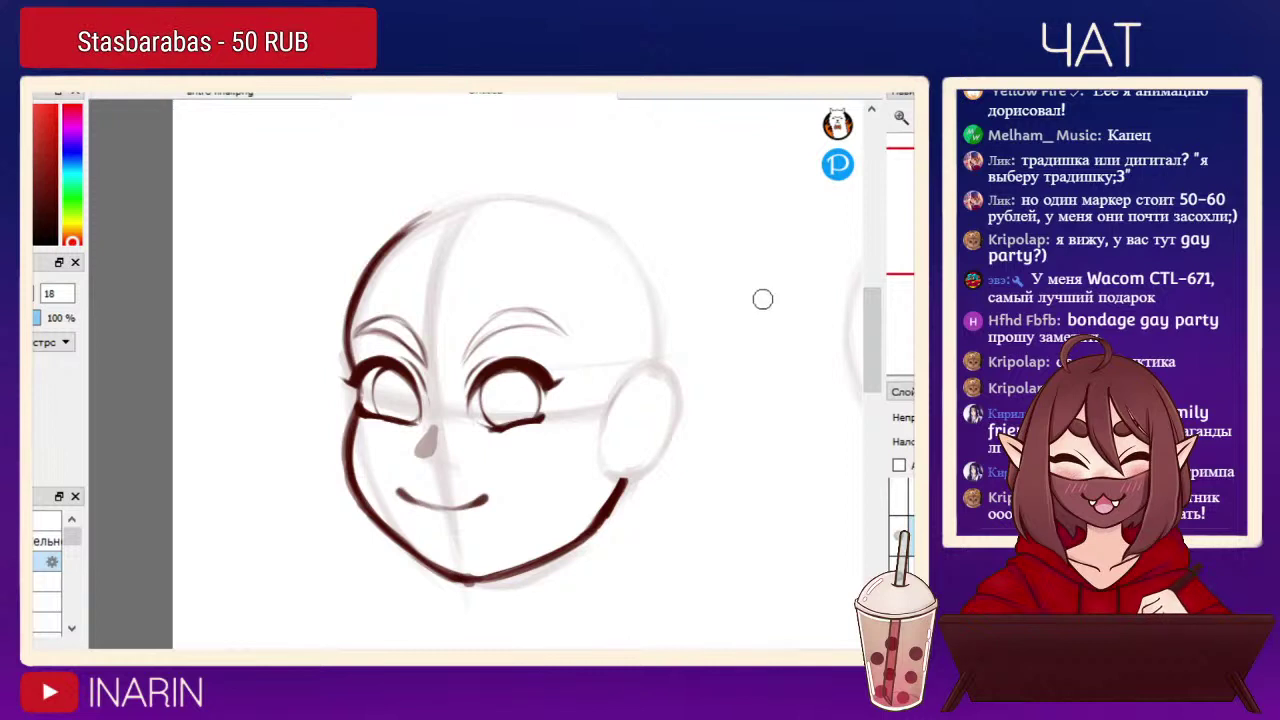
Ink the upper front edge of the rounded ear in the dark brown sampled from the eye line, at brush size 17.
click(901, 118)
mouse_move(953, 210)
mouse_down()
mouse_move(980, 230)
mouse_move(966, 216)
mouse_up()
key(bracketleft)
key(bracketleft)
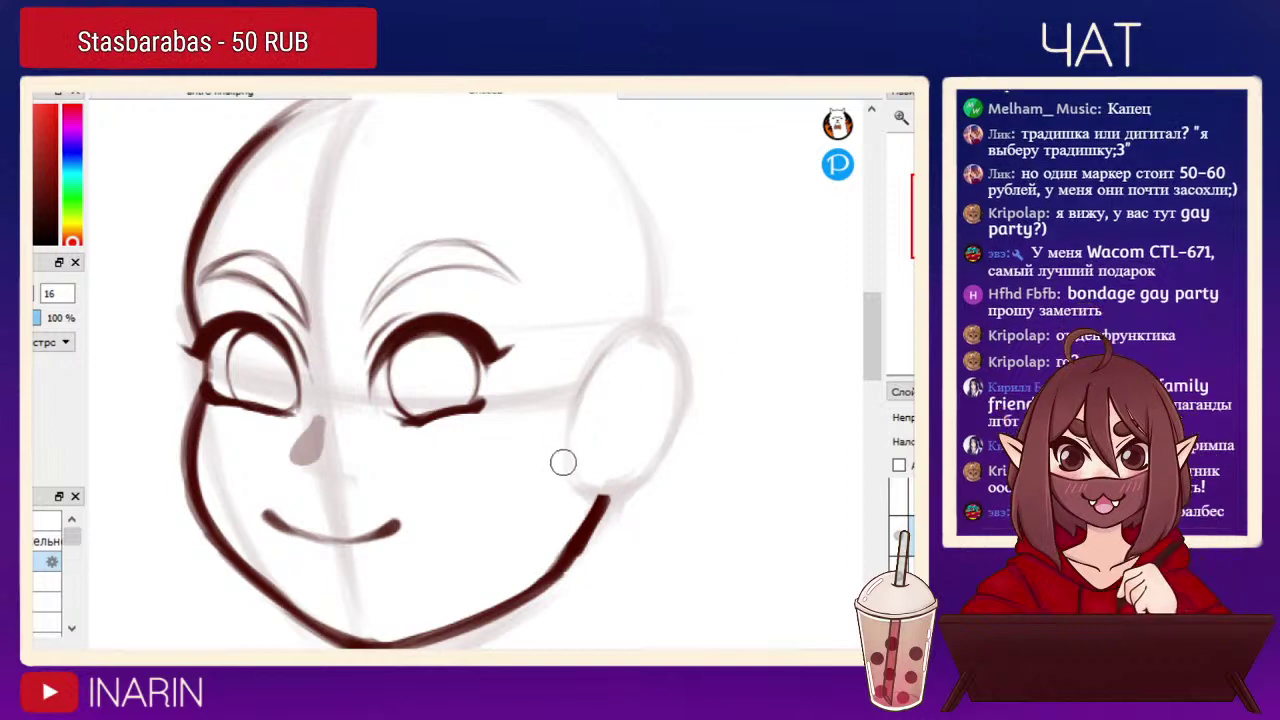
drag(578, 388, 610, 345)
key(ctrl+z)
key(ctrl+y)
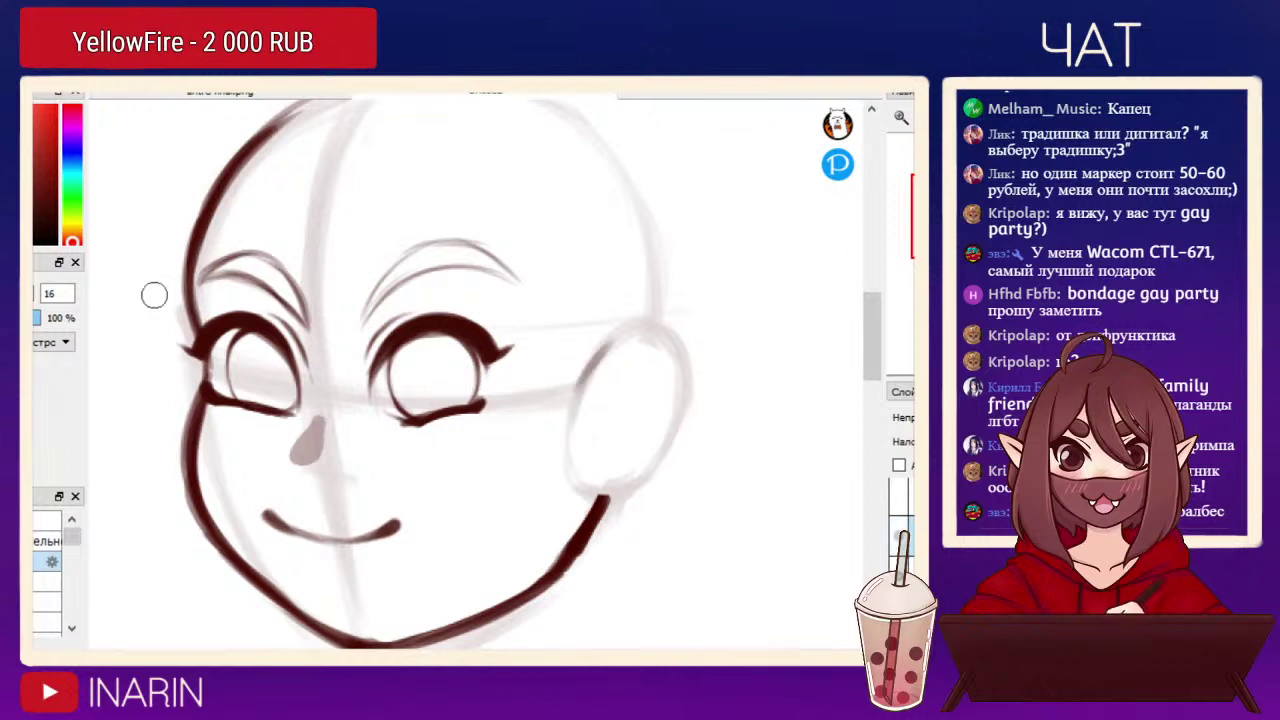
key(])
alt+click(470, 343)
mouse_move(607, 348)
mouse_down()
mouse_move(580, 381)
mouse_move(612, 340)
mouse_up()
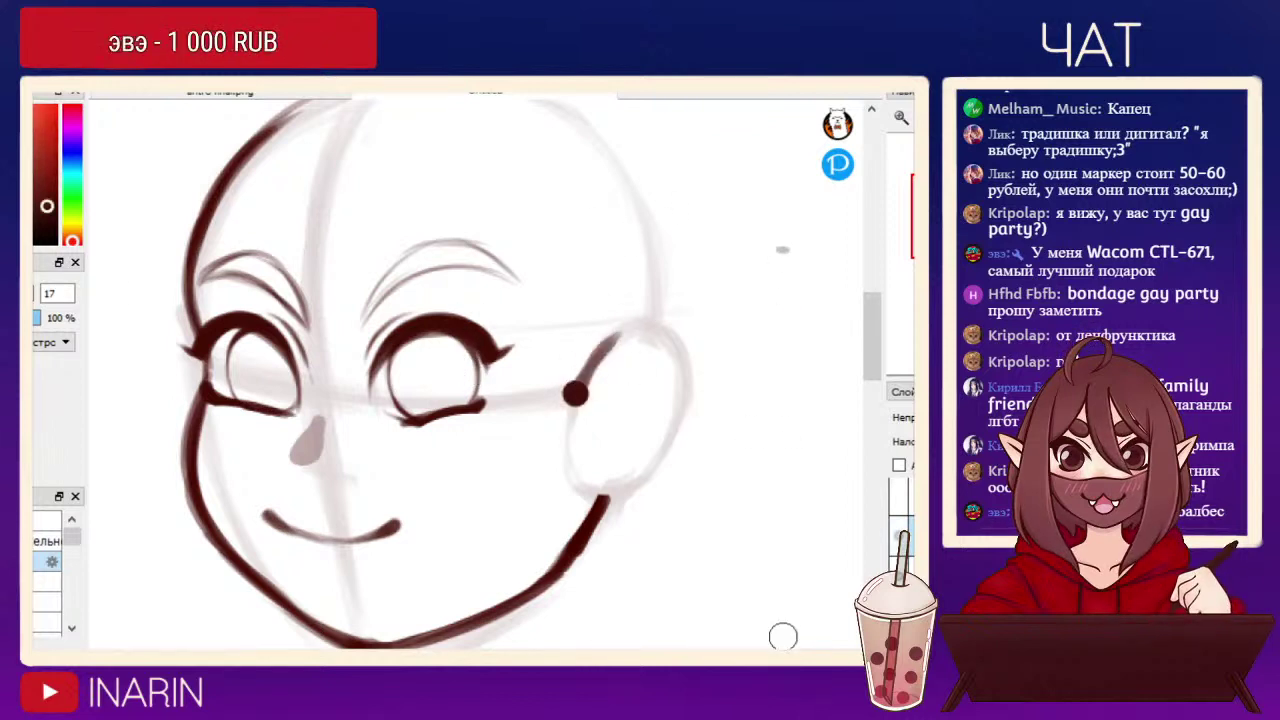
key(ctrl+z)
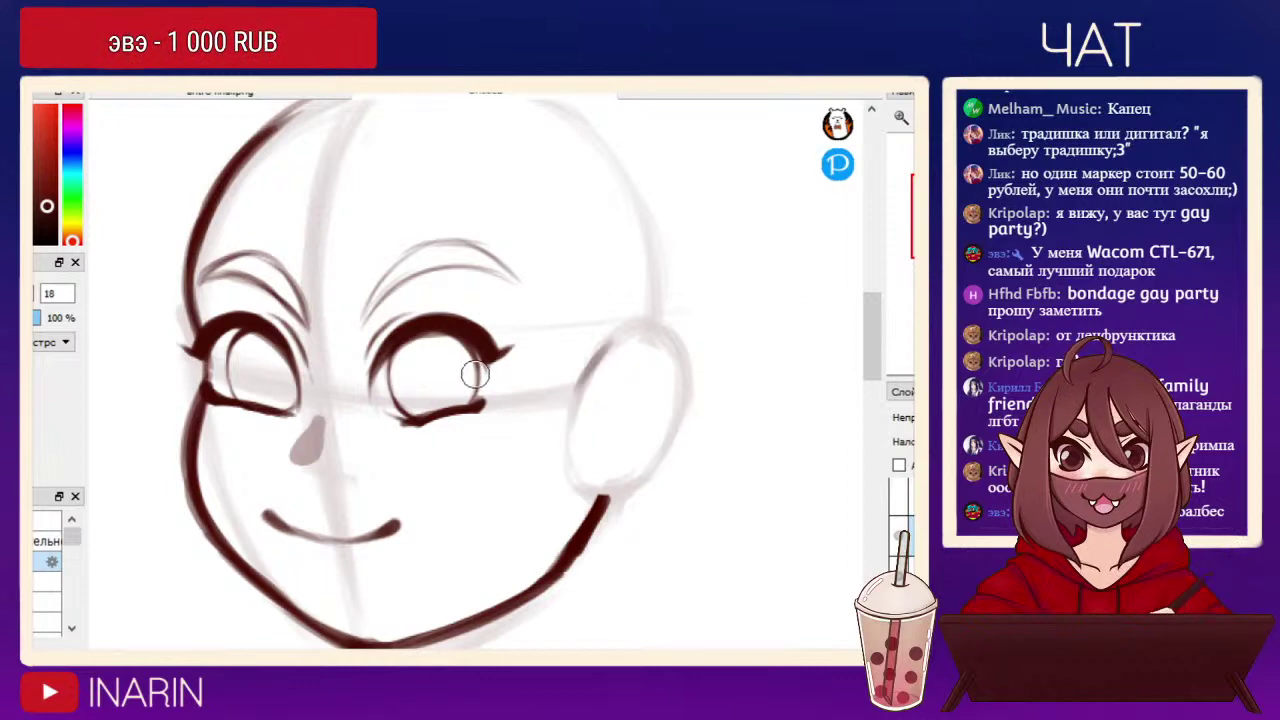
drag(575, 393, 614, 338)
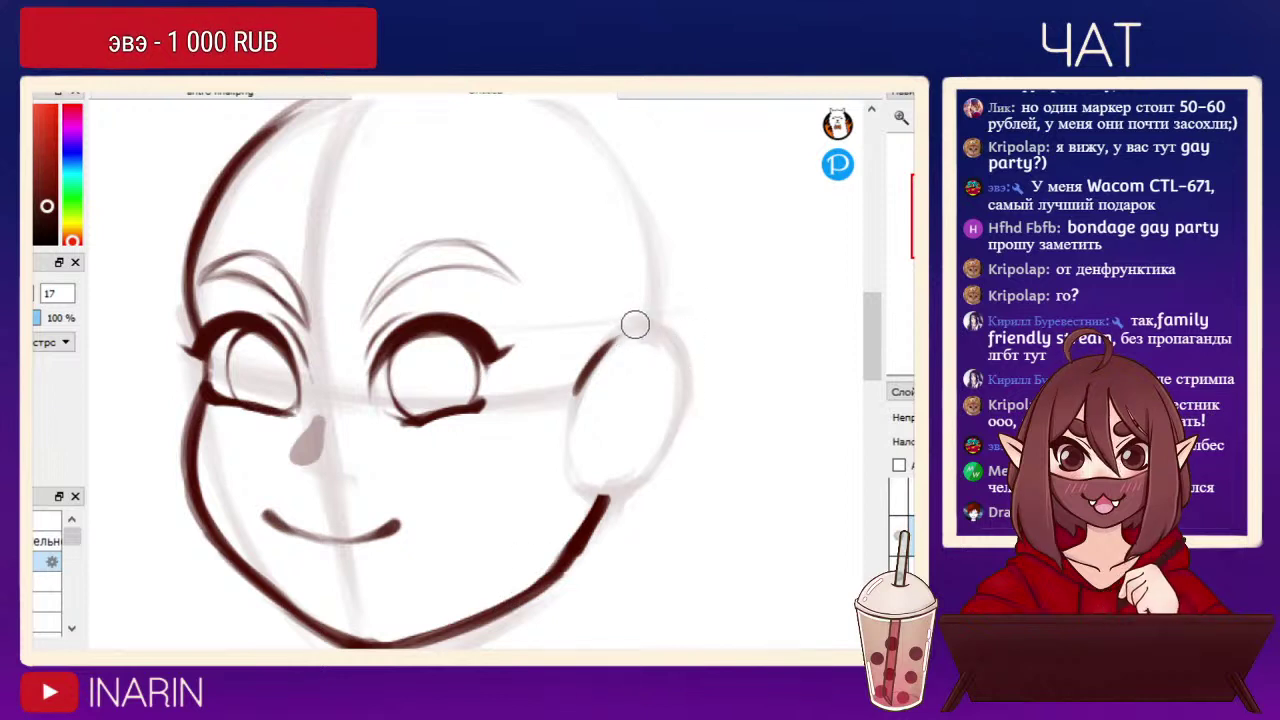
Ink the curve over the ear's top and down its outer side, trimming the line with a size 23 eraser.
drag(632, 326, 689, 358)
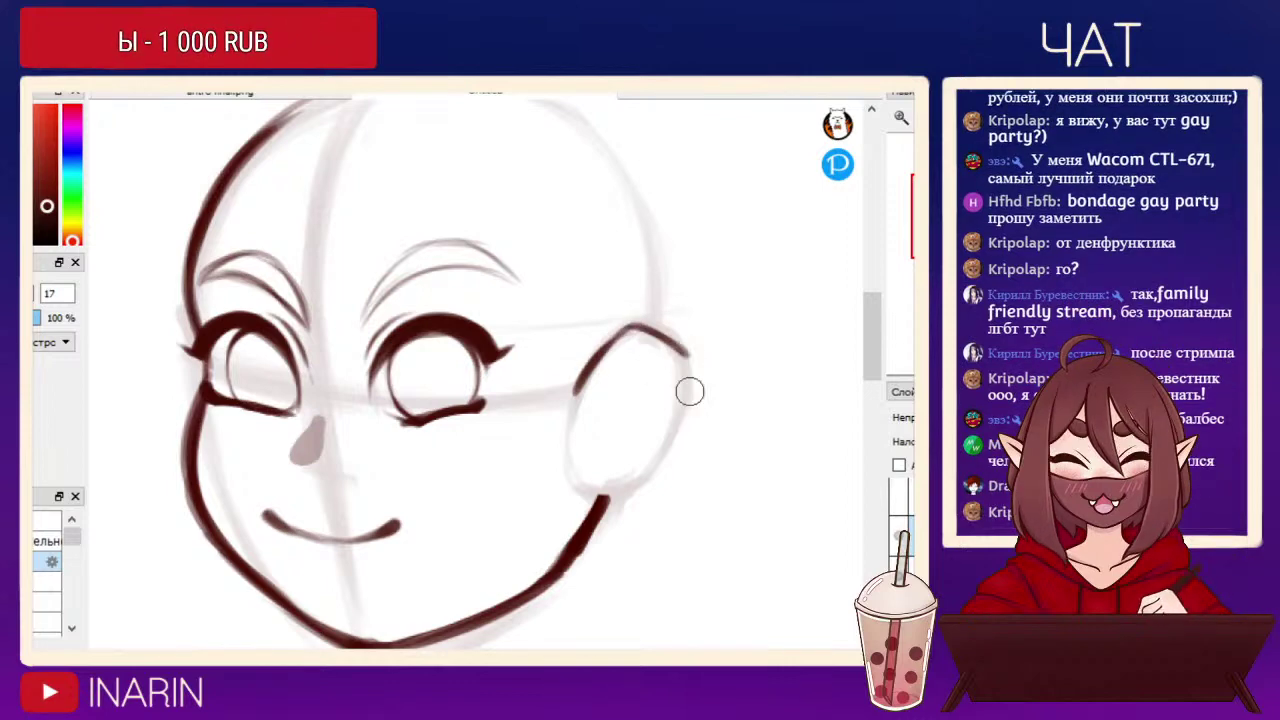
drag(673, 347, 693, 407)
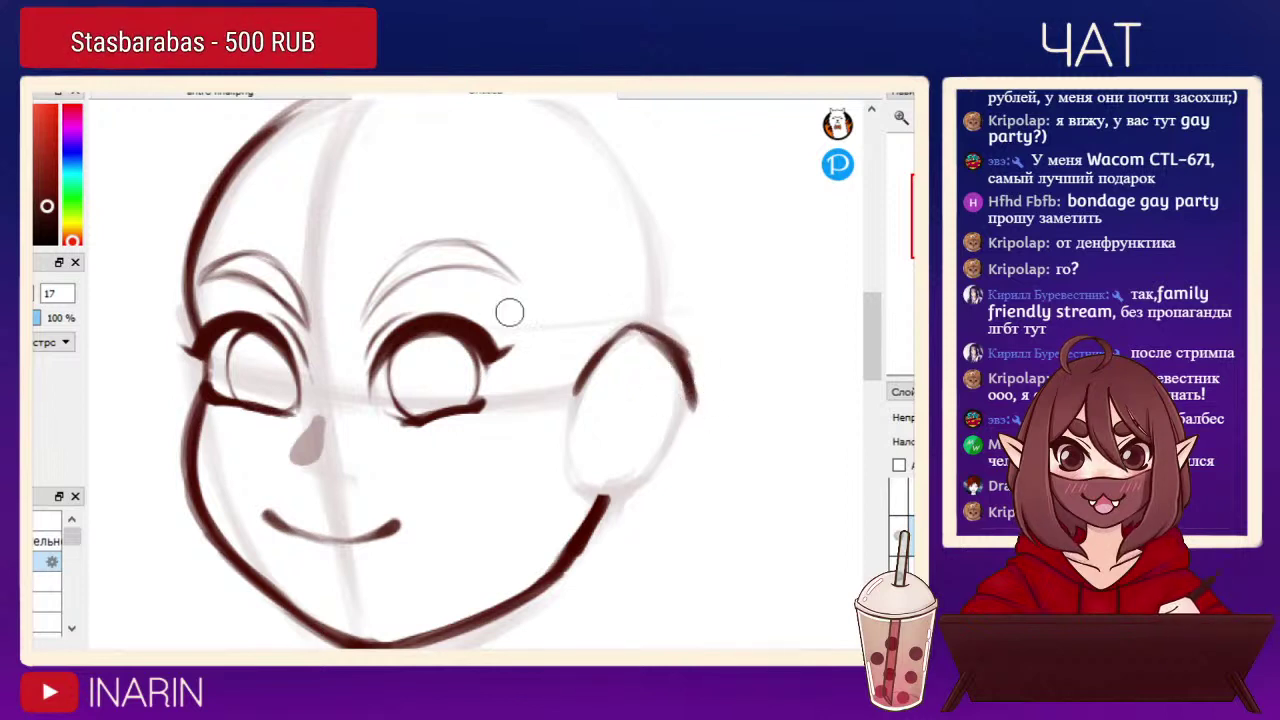
key(e)
drag(30, 293, 12, 293)
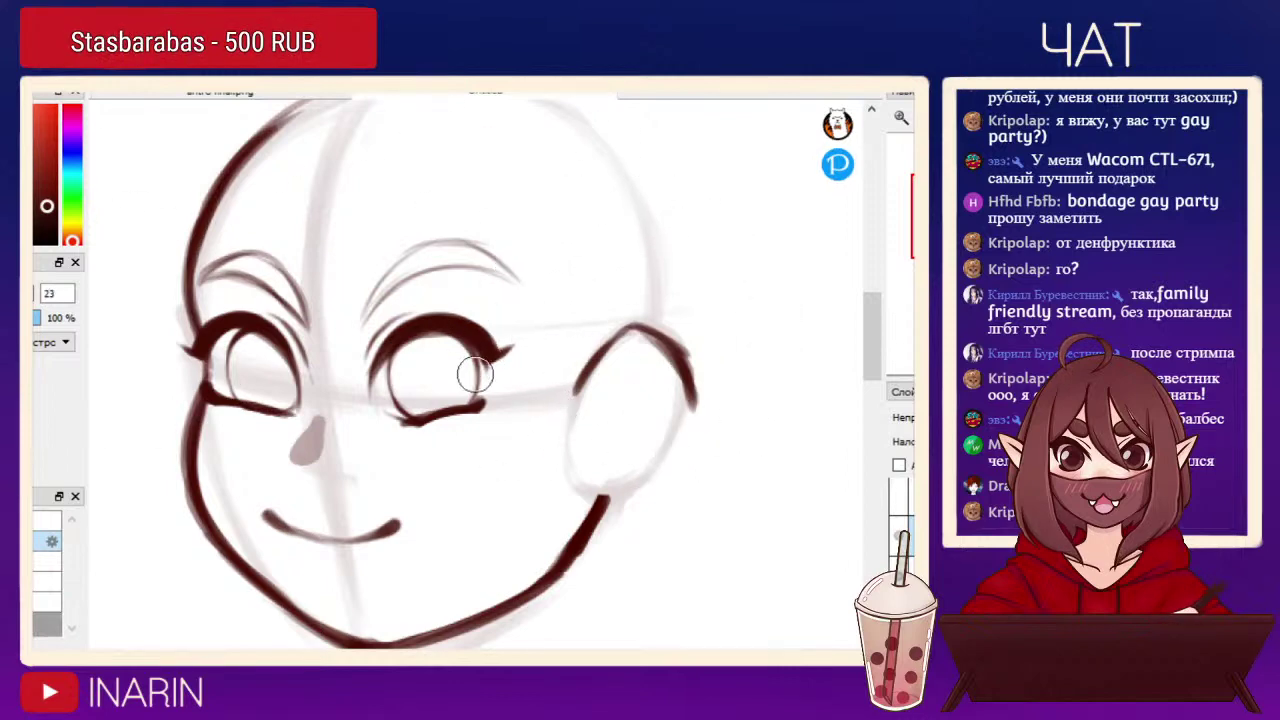
drag(691, 344, 706, 366)
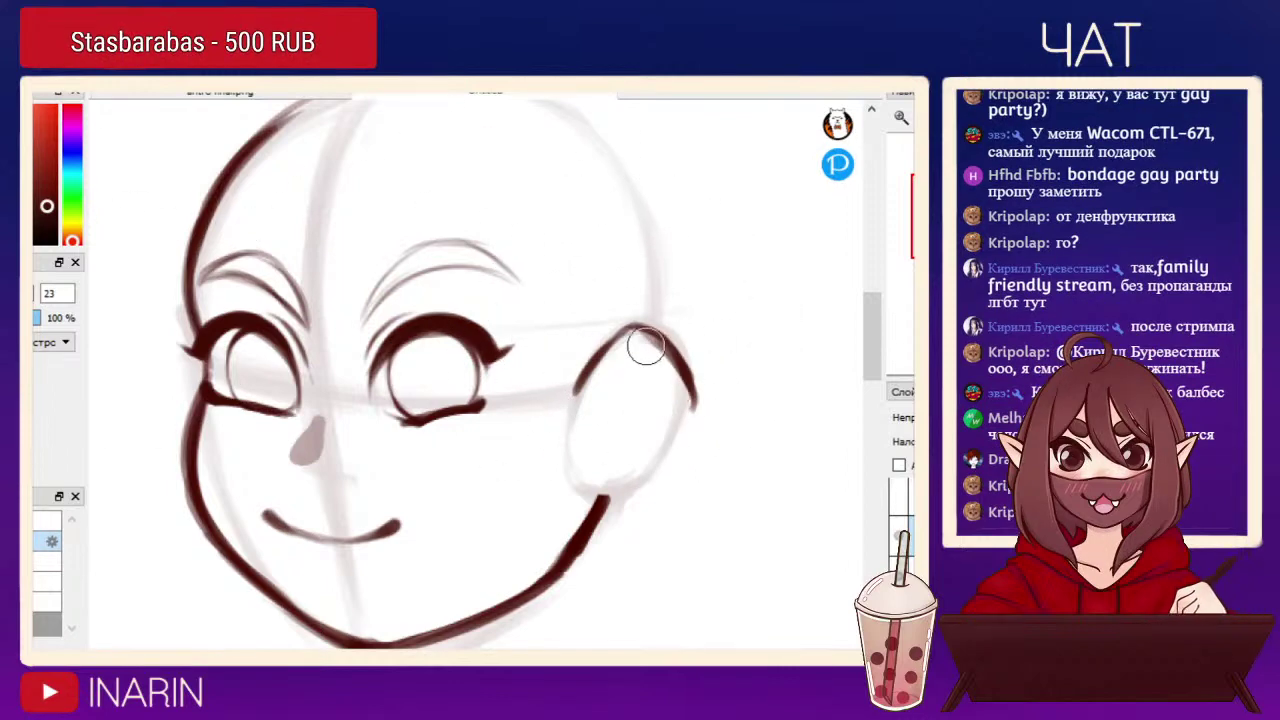
key(b)
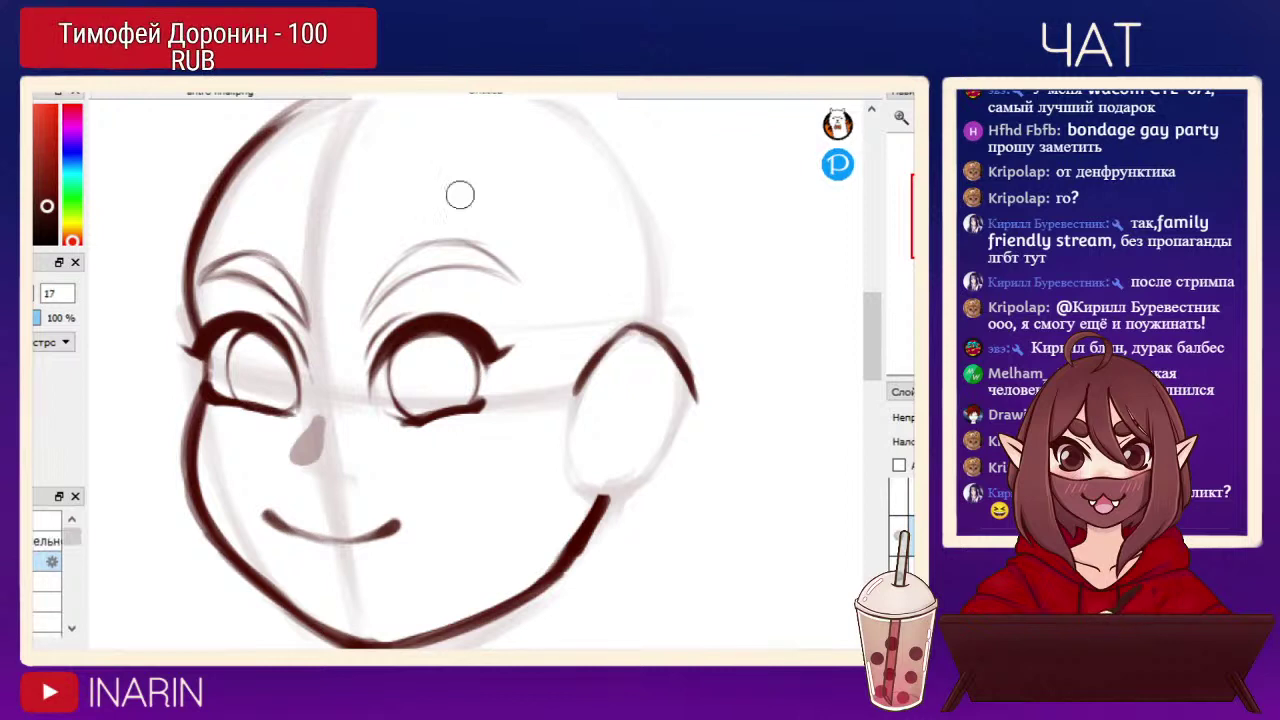
Try a horizontal guide line across the middle of the ear and undo the attempts.
drag(596, 395, 746, 394)
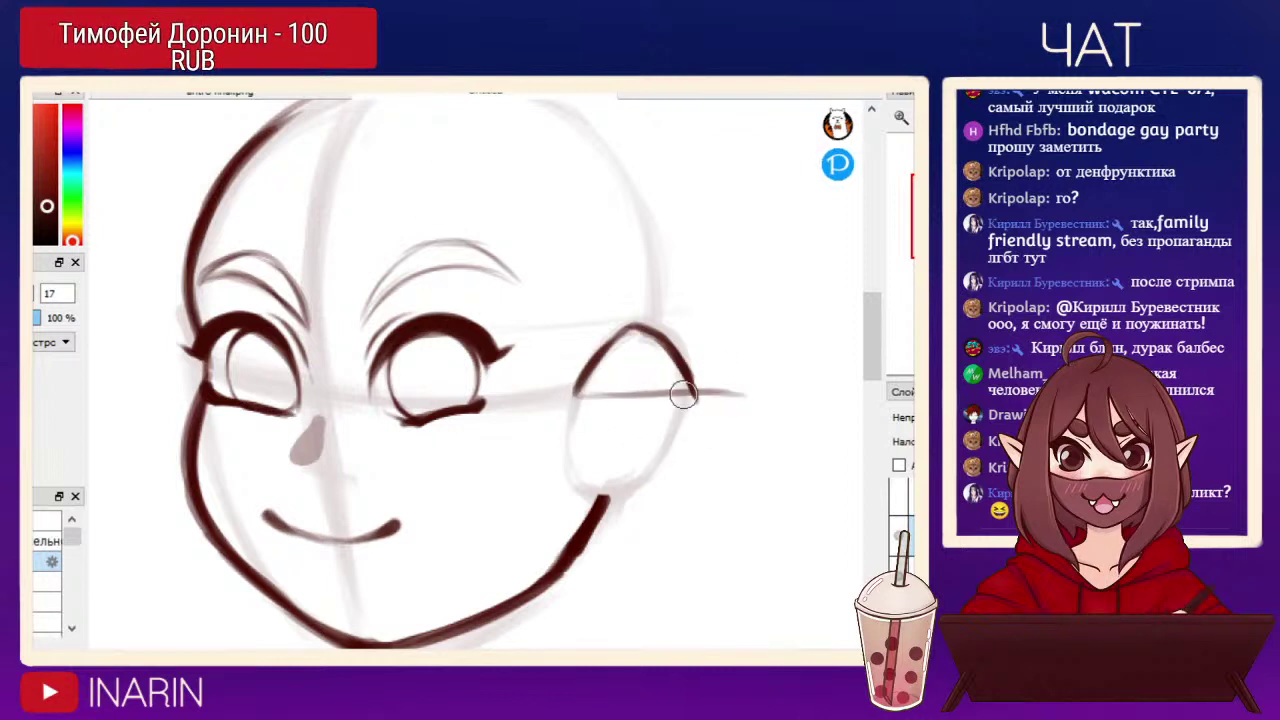
key(ctrl+z)
drag(570, 392, 742, 388)
drag(598, 392, 723, 378)
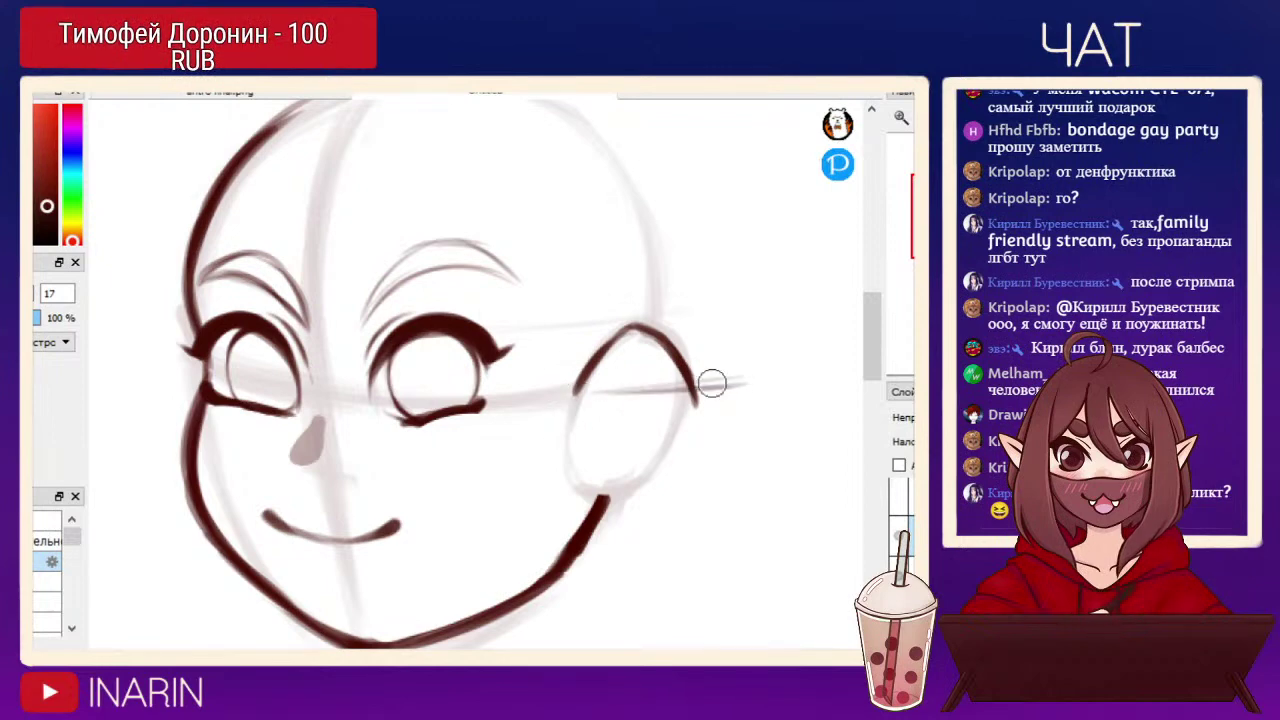
key(ctrl+z)
key(ctrl+z)
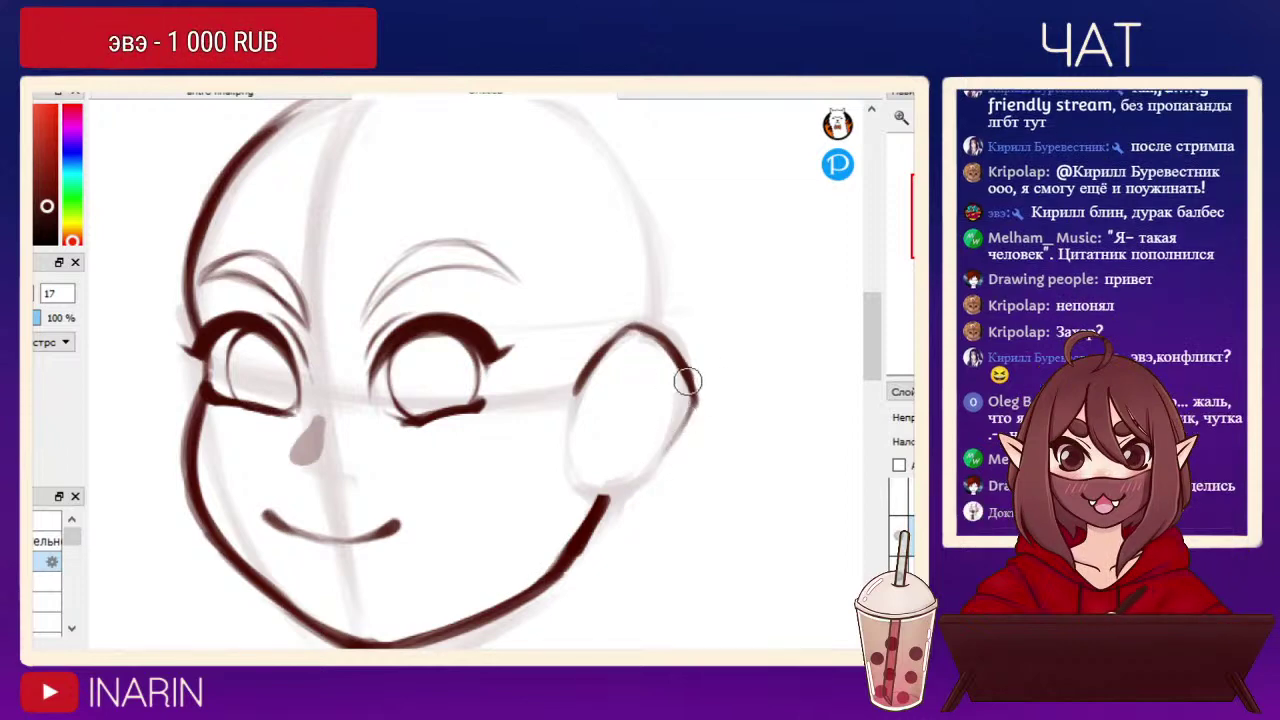
Ink the lower outer curve and lobe of the rounded ear, refining the lobe at brush size 12.8.
mouse_move(686, 423)
mouse_down()
mouse_move(591, 491)
mouse_move(620, 491)
mouse_up()
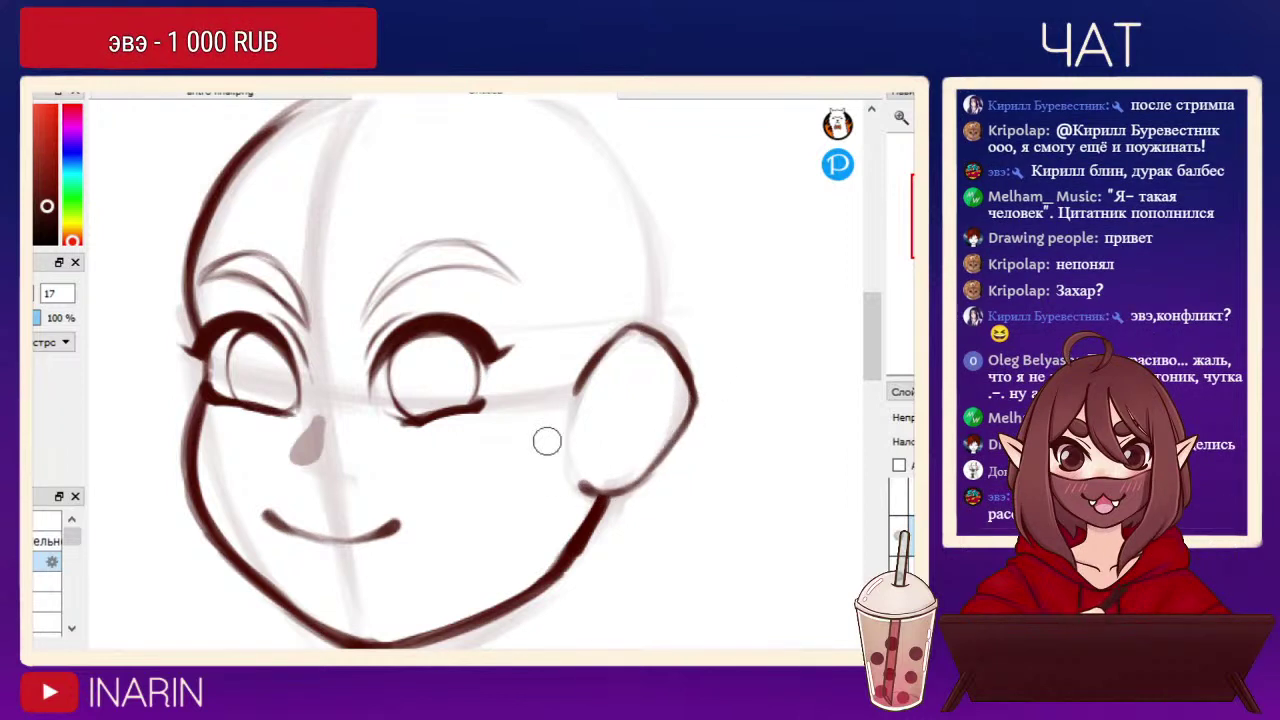
key(bracketleft)
key(bracketleft)
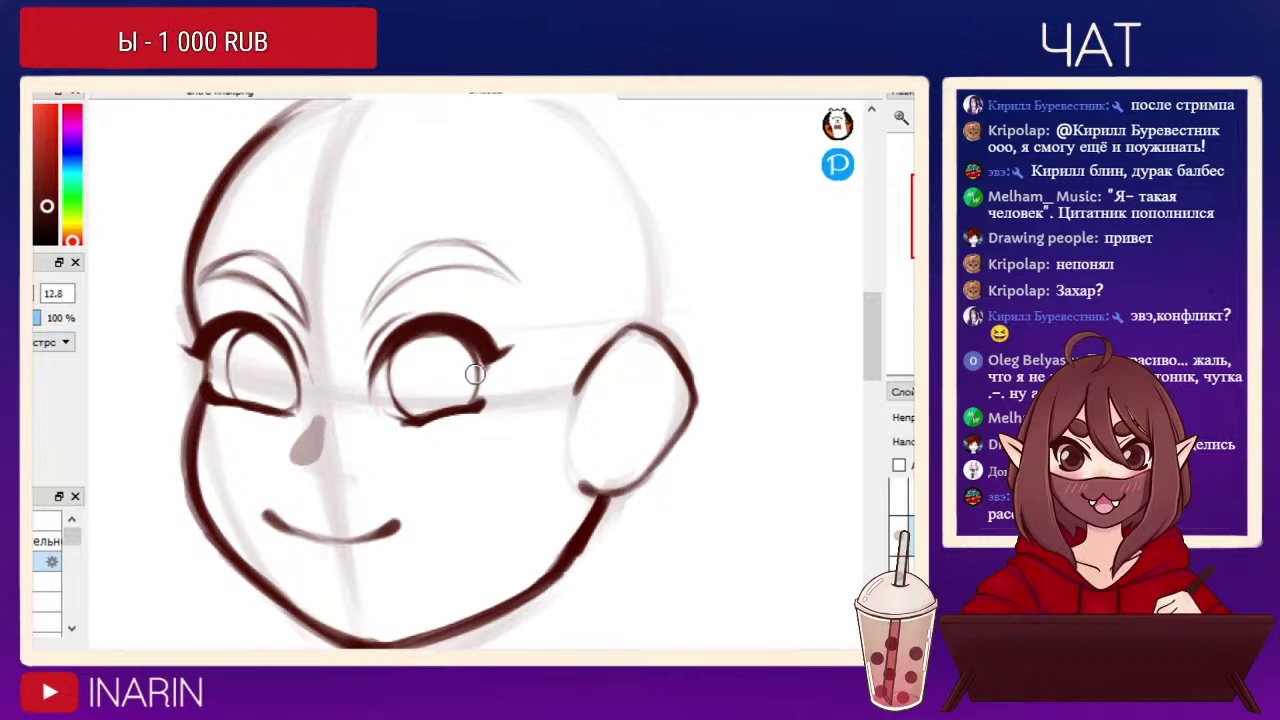
drag(586, 489, 645, 478)
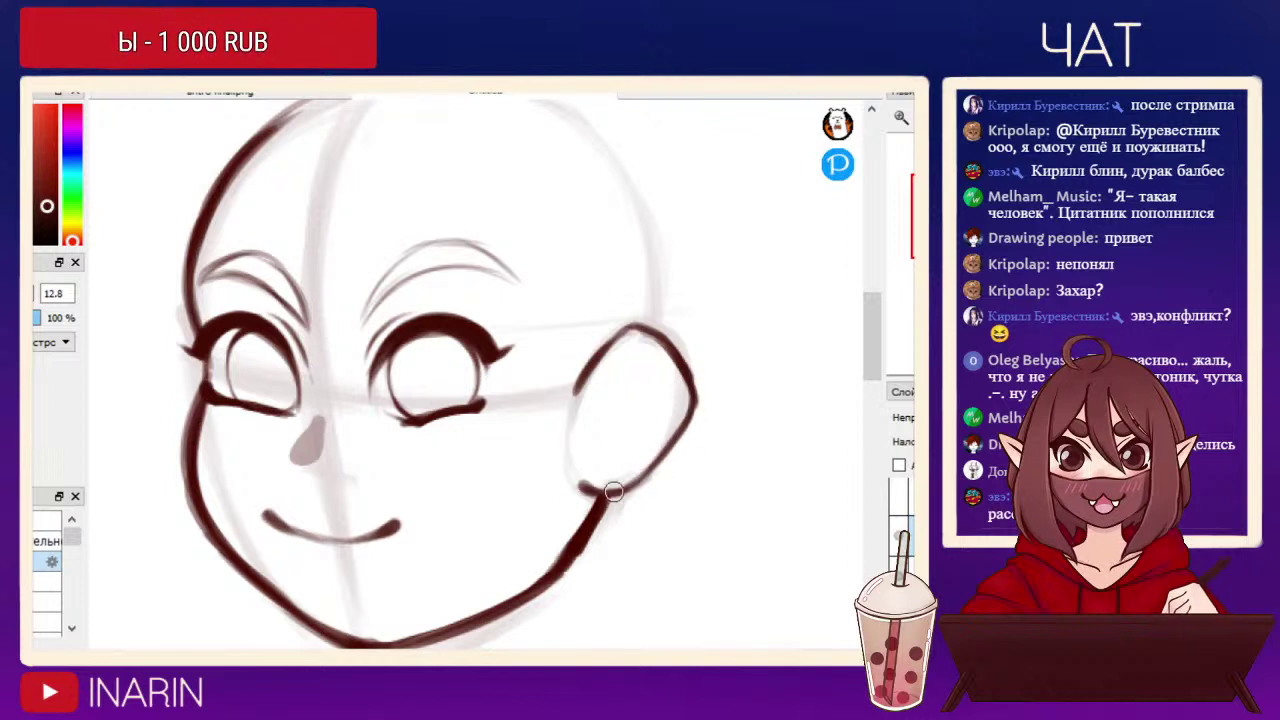
mouse_move(599, 492)
mouse_down()
mouse_move(631, 486)
mouse_move(658, 445)
mouse_up()
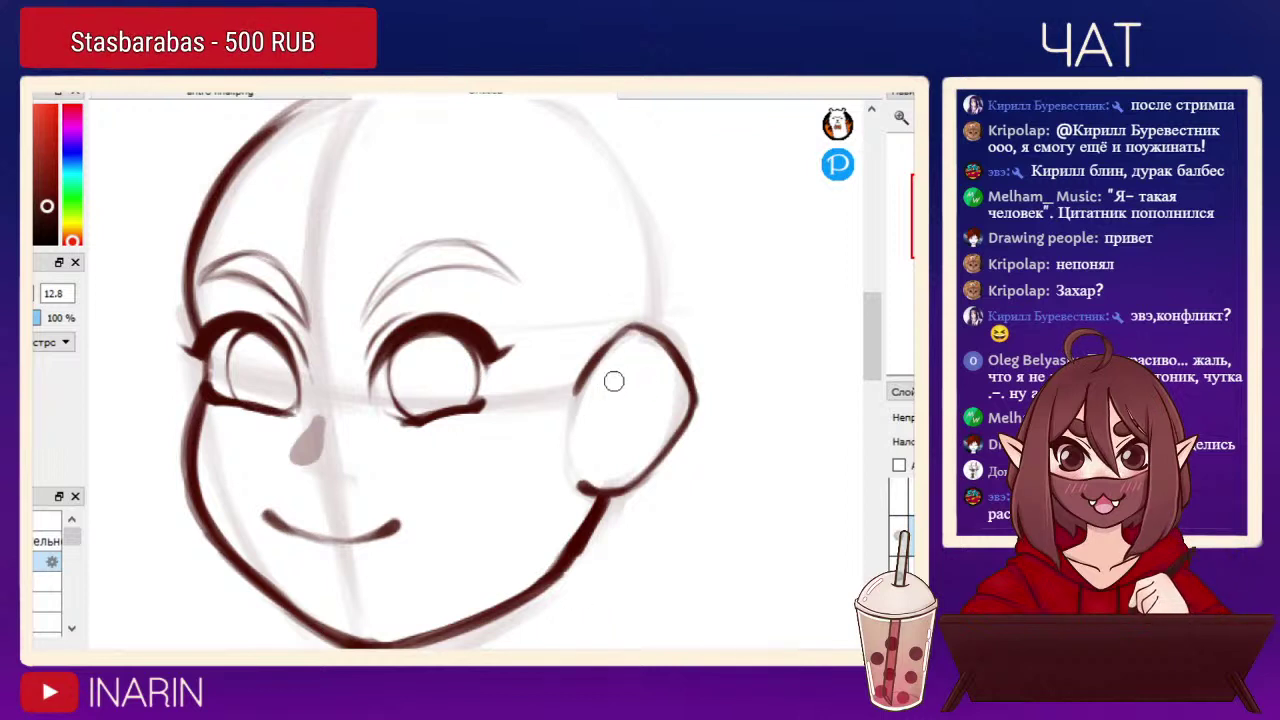
Draw the inner fold lines and the small notch inside the rounded ear.
drag(598, 420, 626, 350)
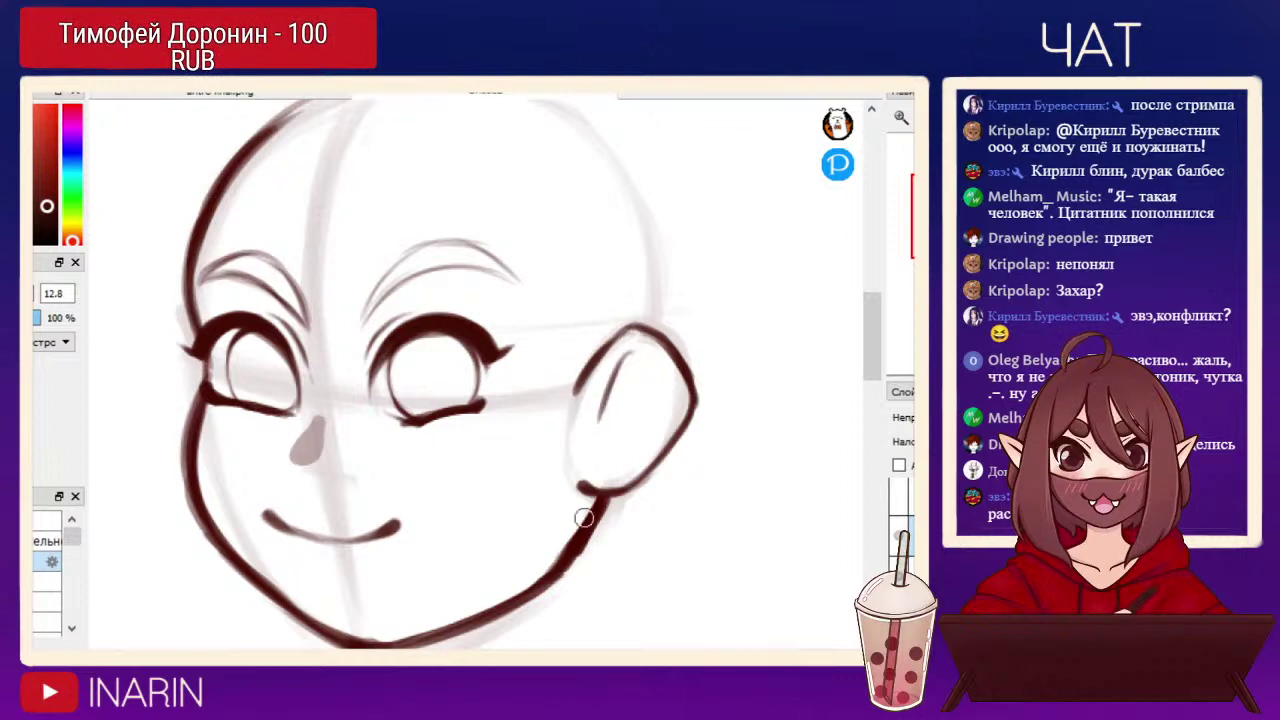
drag(628, 350, 670, 390)
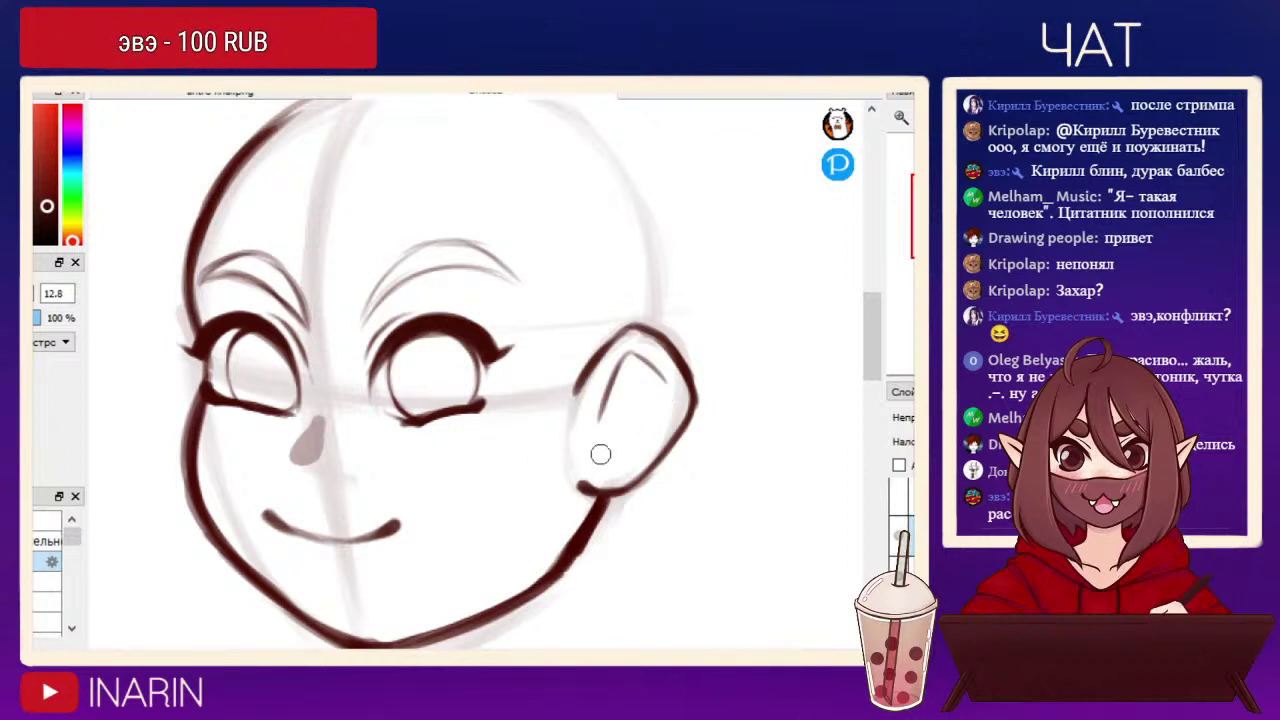
mouse_move(598, 426)
mouse_down()
mouse_move(595, 464)
mouse_move(604, 431)
mouse_move(587, 489)
mouse_move(604, 495)
mouse_move(588, 493)
mouse_move(666, 420)
mouse_up()
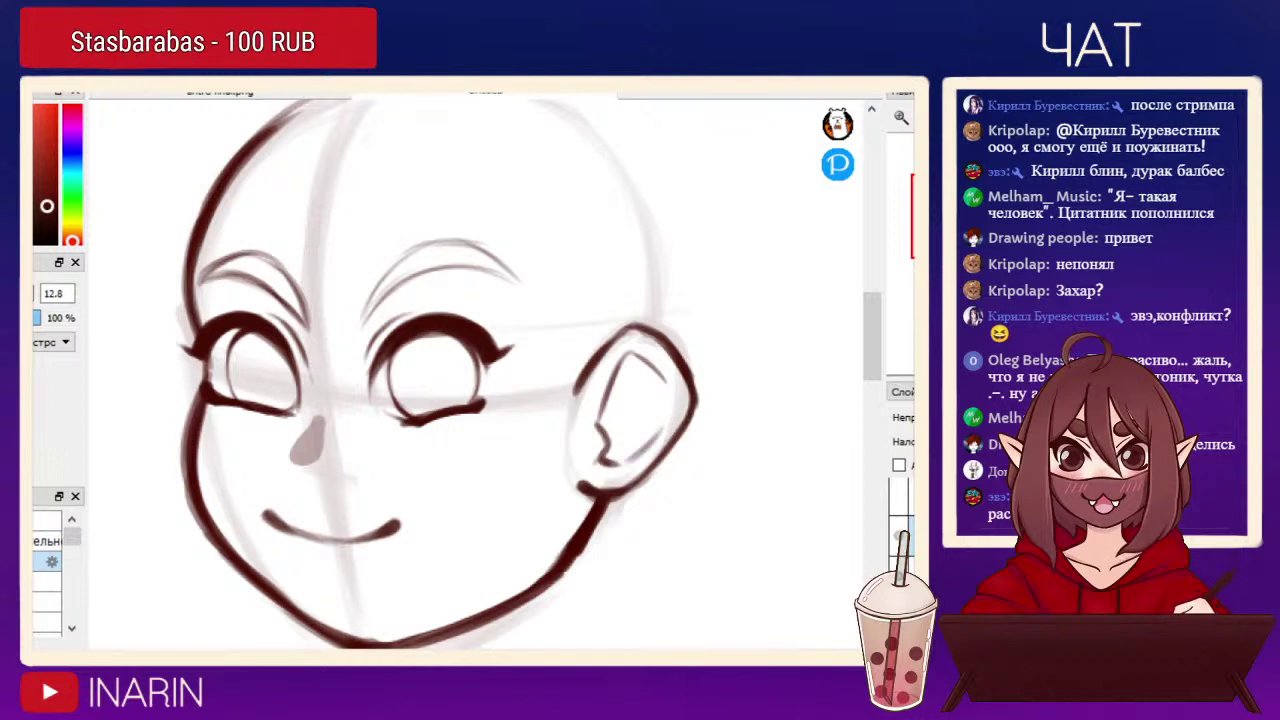
Erase the inner folds and the whole inked outline of the rounded ear, keeping the faint guide oval.
key(e)
mouse_move(600, 400)
mouse_down()
mouse_move(609, 455)
mouse_move(642, 449)
mouse_move(658, 389)
mouse_up()
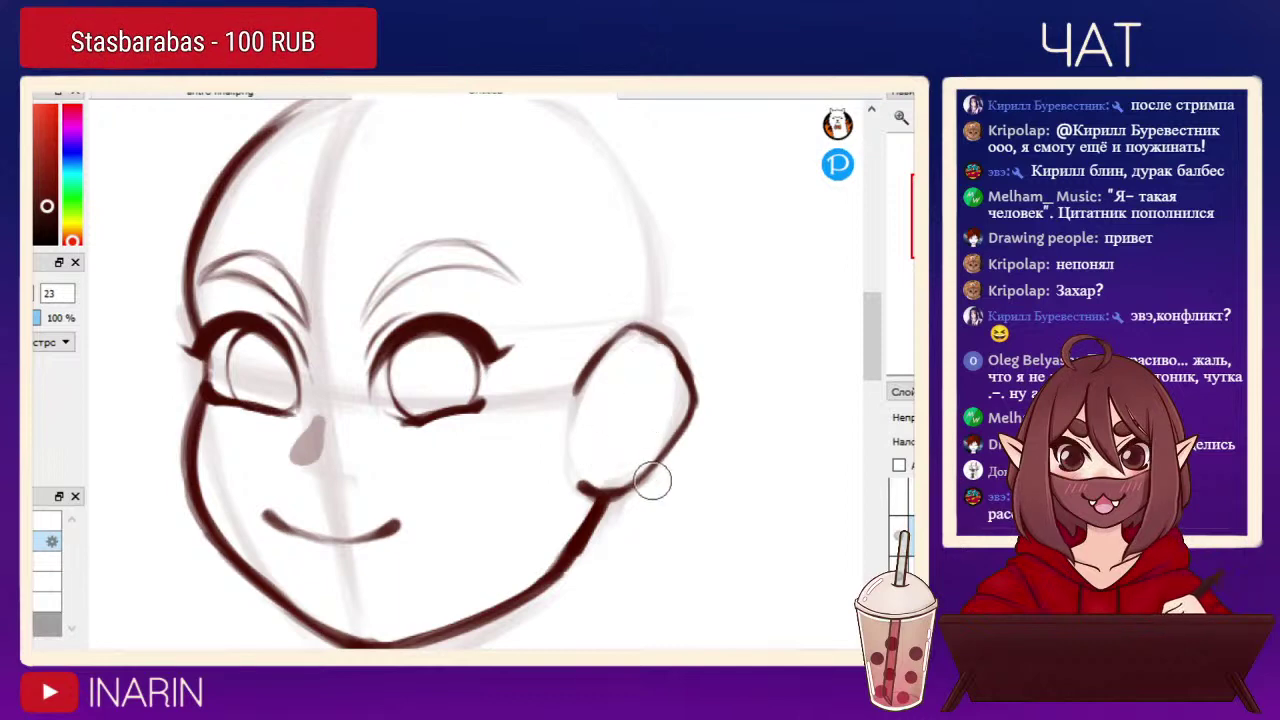
key(b)
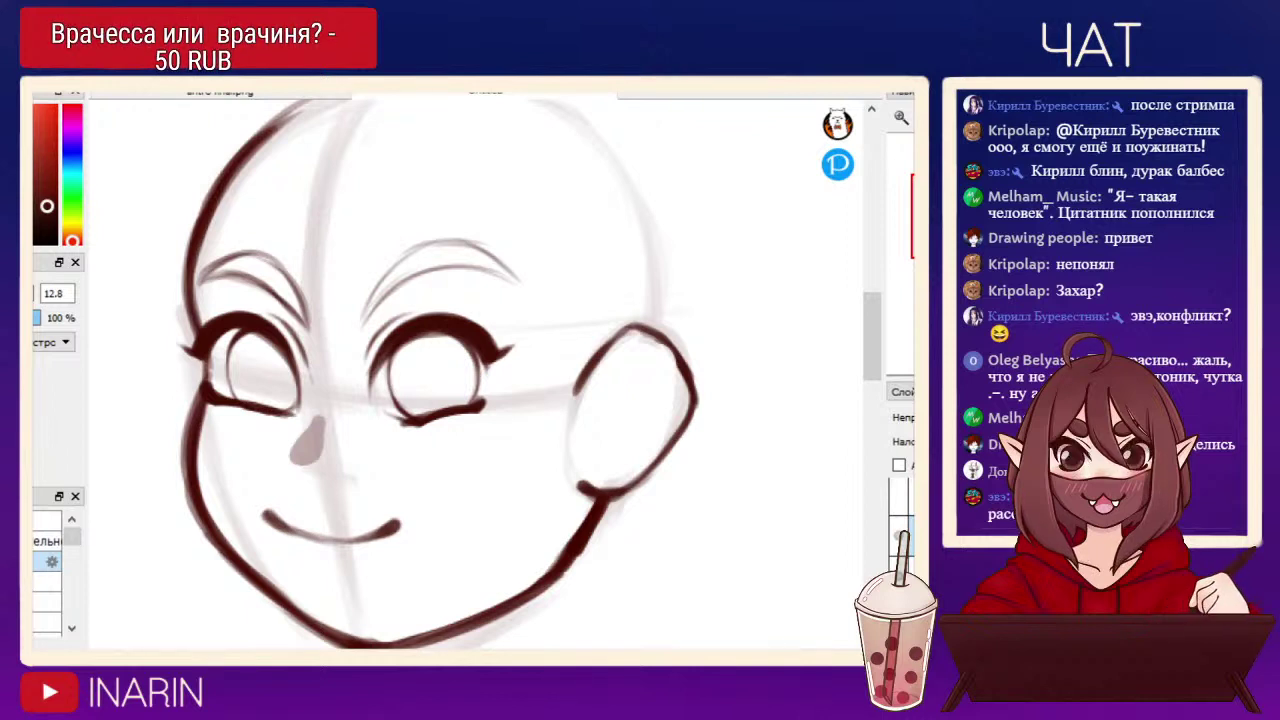
key(e)
mouse_move(635, 404)
mouse_down()
mouse_move(622, 371)
mouse_move(686, 389)
mouse_move(677, 341)
mouse_move(676, 446)
mouse_move(658, 450)
mouse_move(596, 373)
mouse_up()
key(b)
key(e)
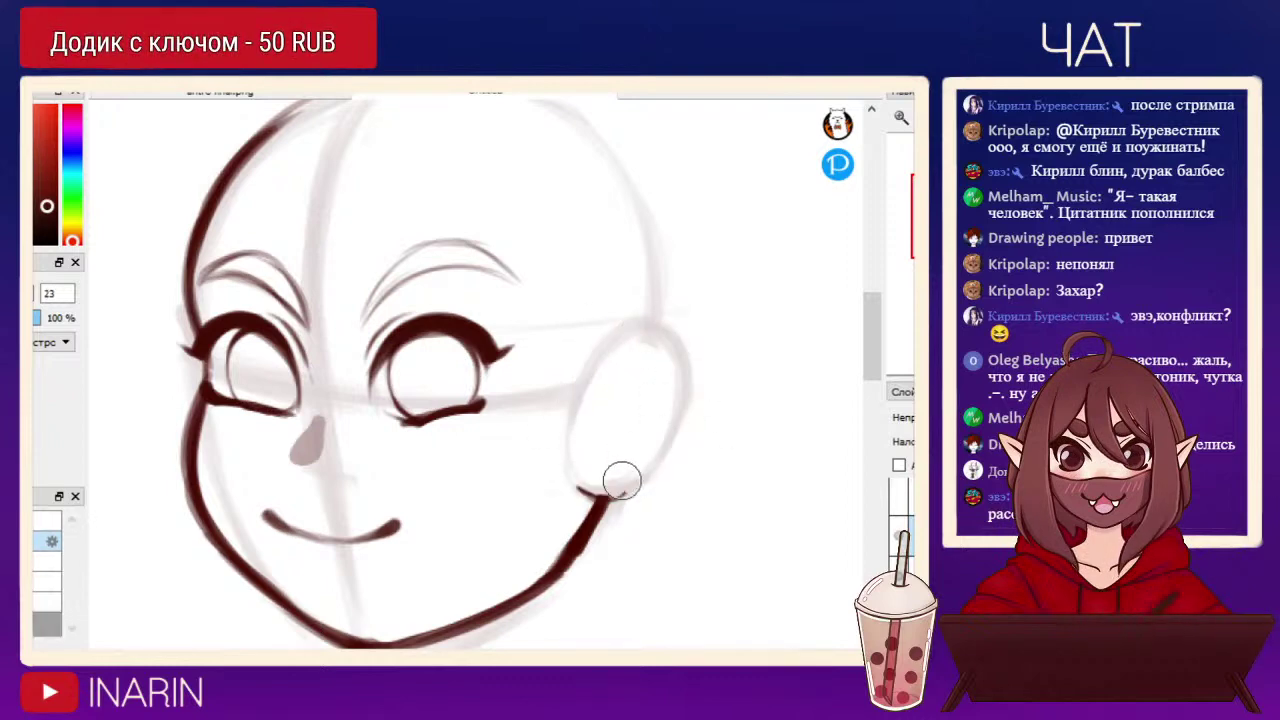
mouse_move(600, 478)
mouse_down()
mouse_move(623, 486)
mouse_move(614, 491)
mouse_up()
key(b)
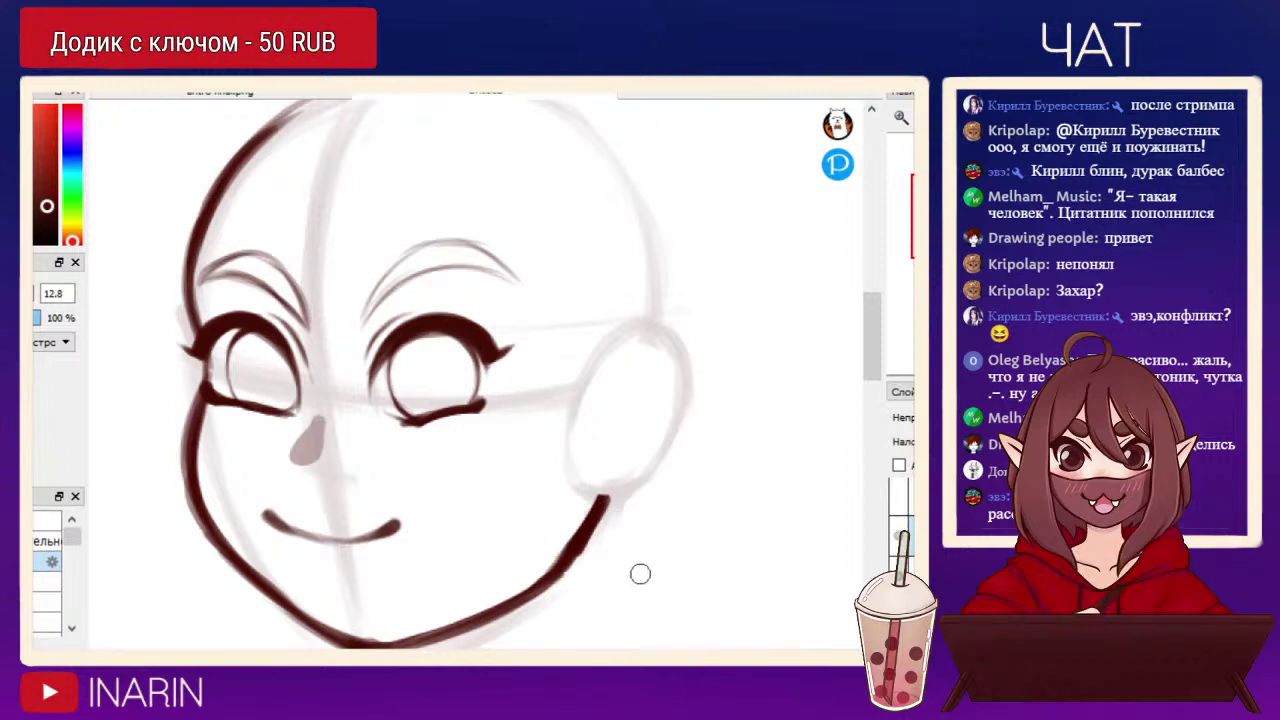
Ink a long pointed elf ear from the guide oval, with a slanted upper edge, sharp tip and lower edge down to the jaw.
drag(569, 432, 621, 350)
drag(580, 393, 684, 310)
drag(568, 428, 651, 331)
drag(575, 400, 709, 294)
drag(596, 380, 712, 293)
mouse_move(618, 360)
mouse_down()
mouse_move(740, 277)
mouse_move(749, 284)
mouse_up()
mouse_move(675, 319)
mouse_down()
mouse_move(732, 284)
mouse_move(752, 304)
mouse_move(748, 279)
mouse_move(753, 306)
mouse_up()
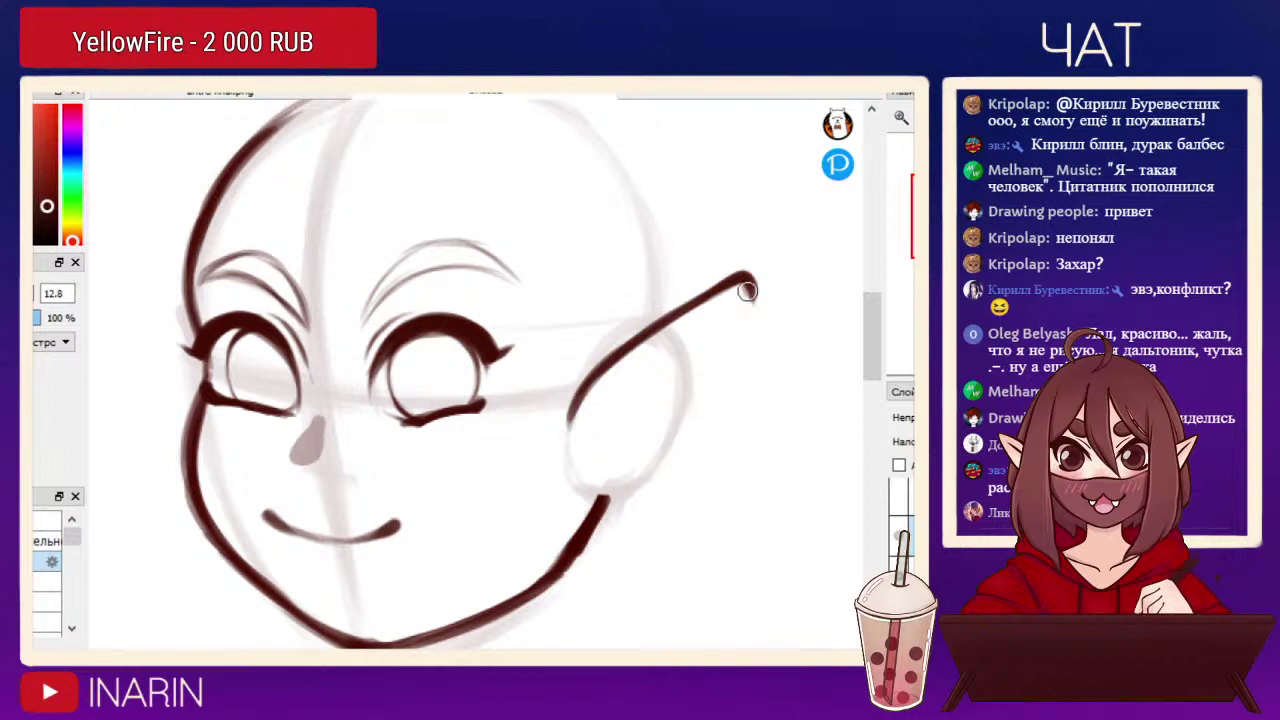
mouse_move(748, 298)
mouse_down()
mouse_move(663, 463)
mouse_move(613, 493)
mouse_move(580, 486)
mouse_move(666, 449)
mouse_up()
drag(738, 330, 731, 352)
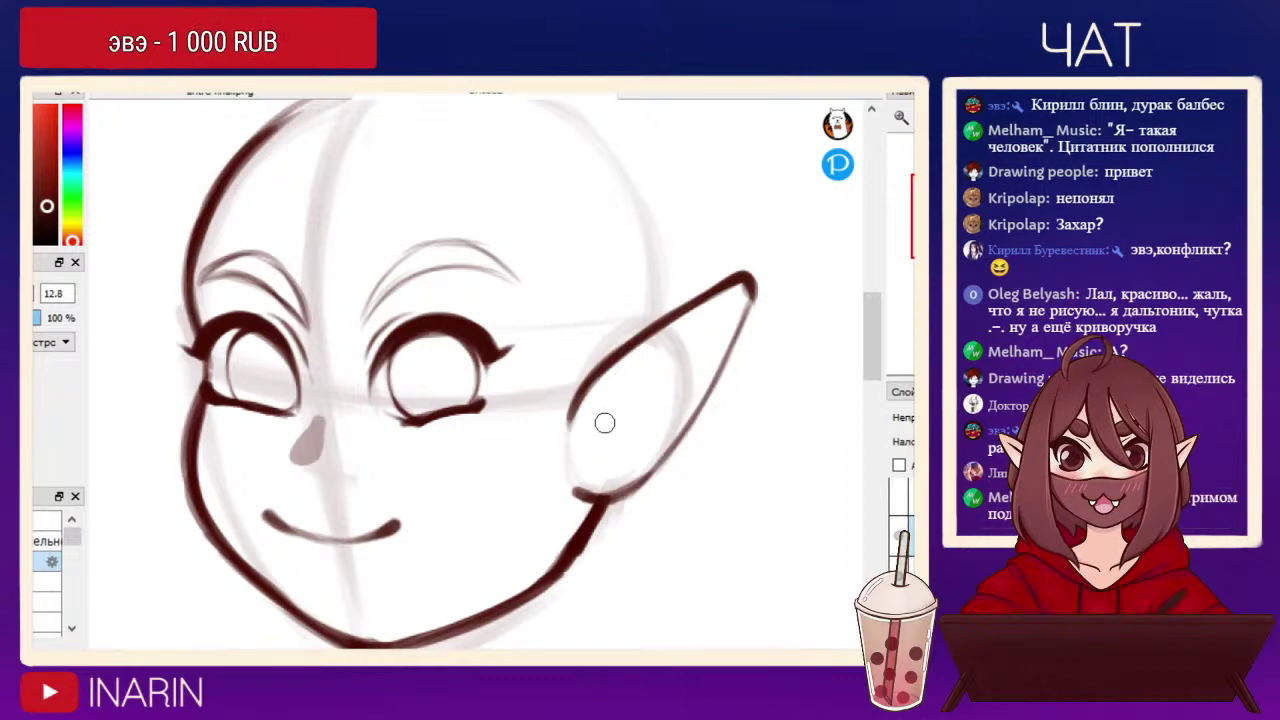
Draw an inner fold line along the pointed ear's upper edge and undo the short stroke inside the ear.
mouse_move(595, 453)
mouse_down()
mouse_move(614, 399)
mouse_move(689, 331)
mouse_up()
drag(611, 403, 737, 294)
drag(682, 332, 731, 305)
drag(608, 413, 628, 420)
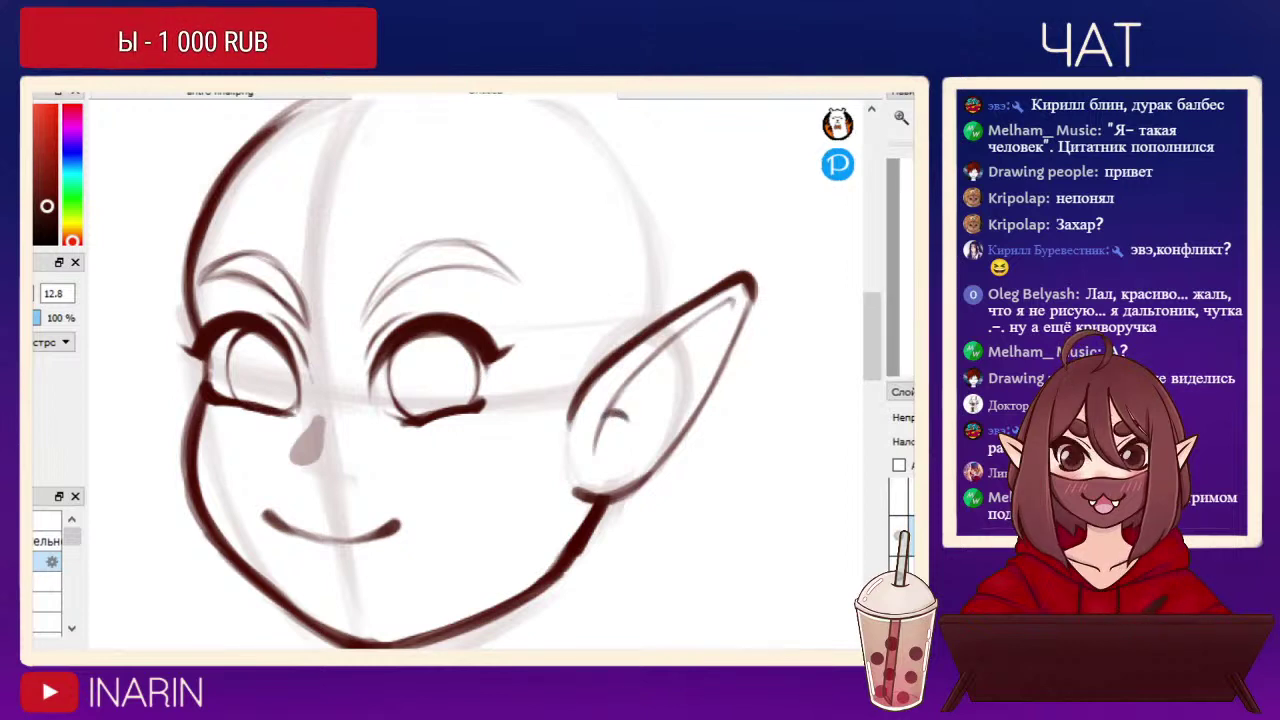
key(ctrl+z)
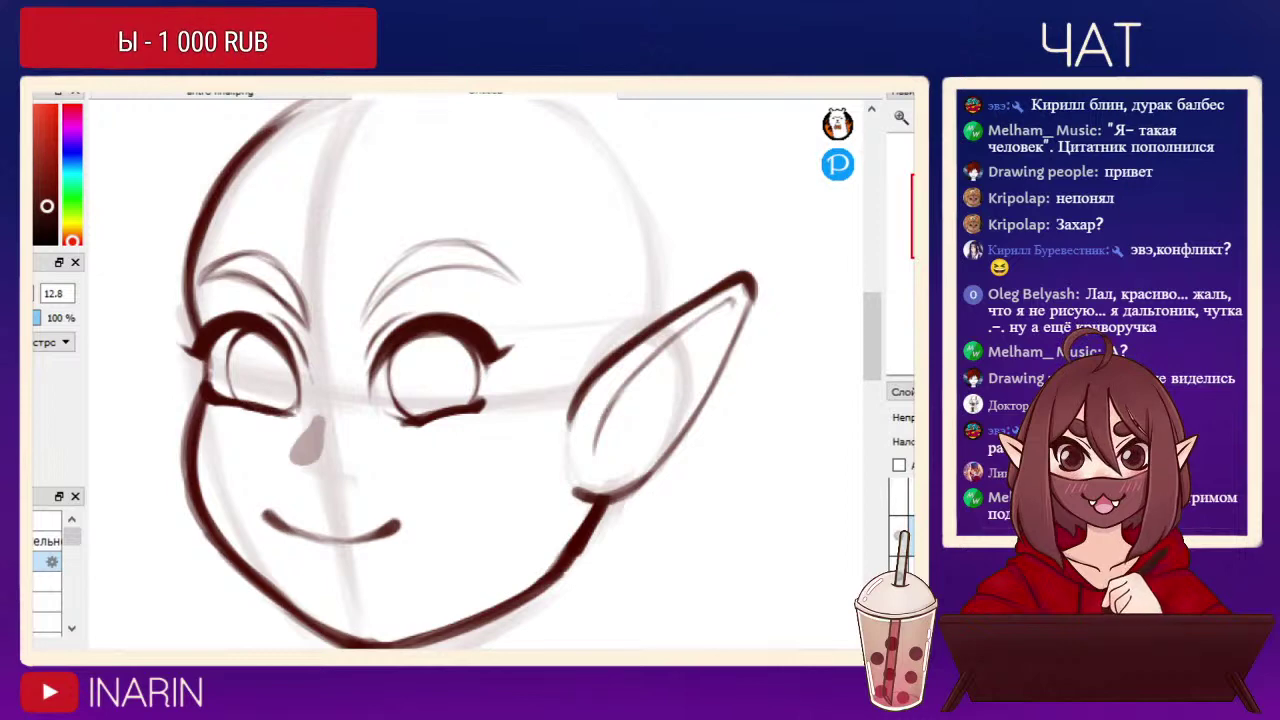
Draw a small notch and a short curved fold inside the pointed ear.
mouse_move(603, 429)
mouse_down()
mouse_move(608, 441)
mouse_move(602, 432)
mouse_up()
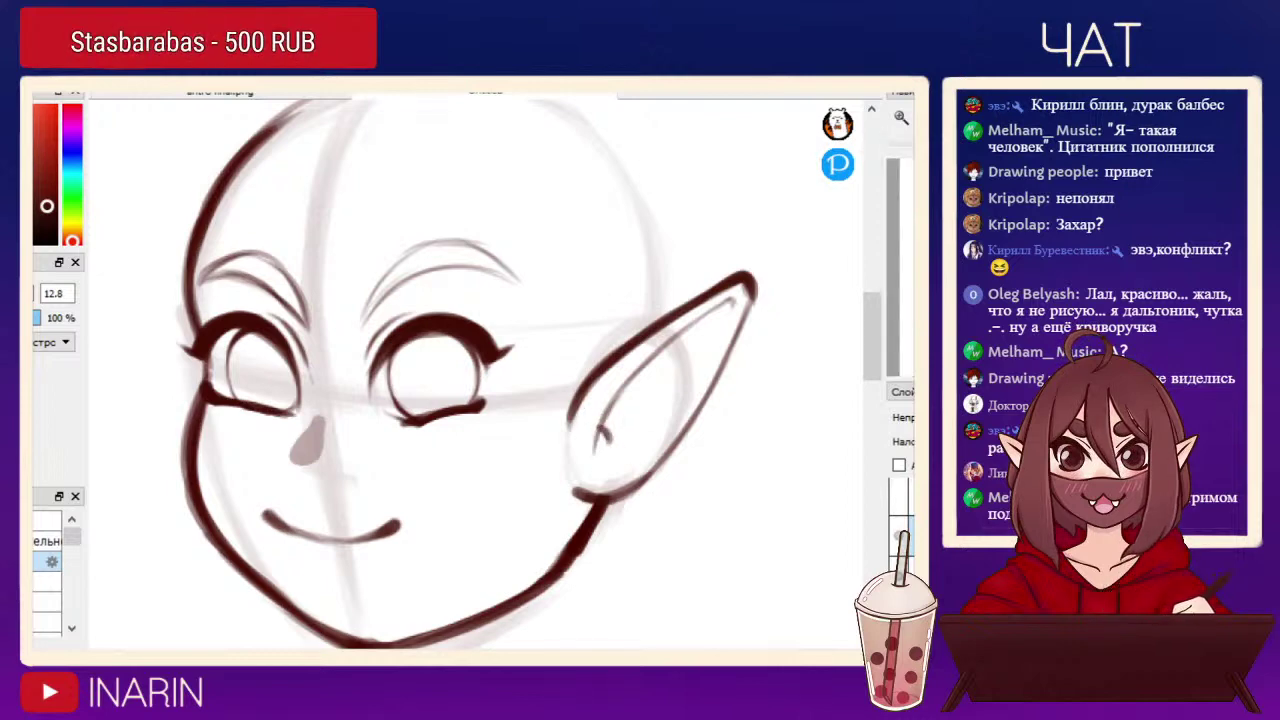
drag(636, 377, 659, 402)
Hide the construction sketch so only the line art shows, and mirror the canvas view.
click(899, 495)
click(899, 495)
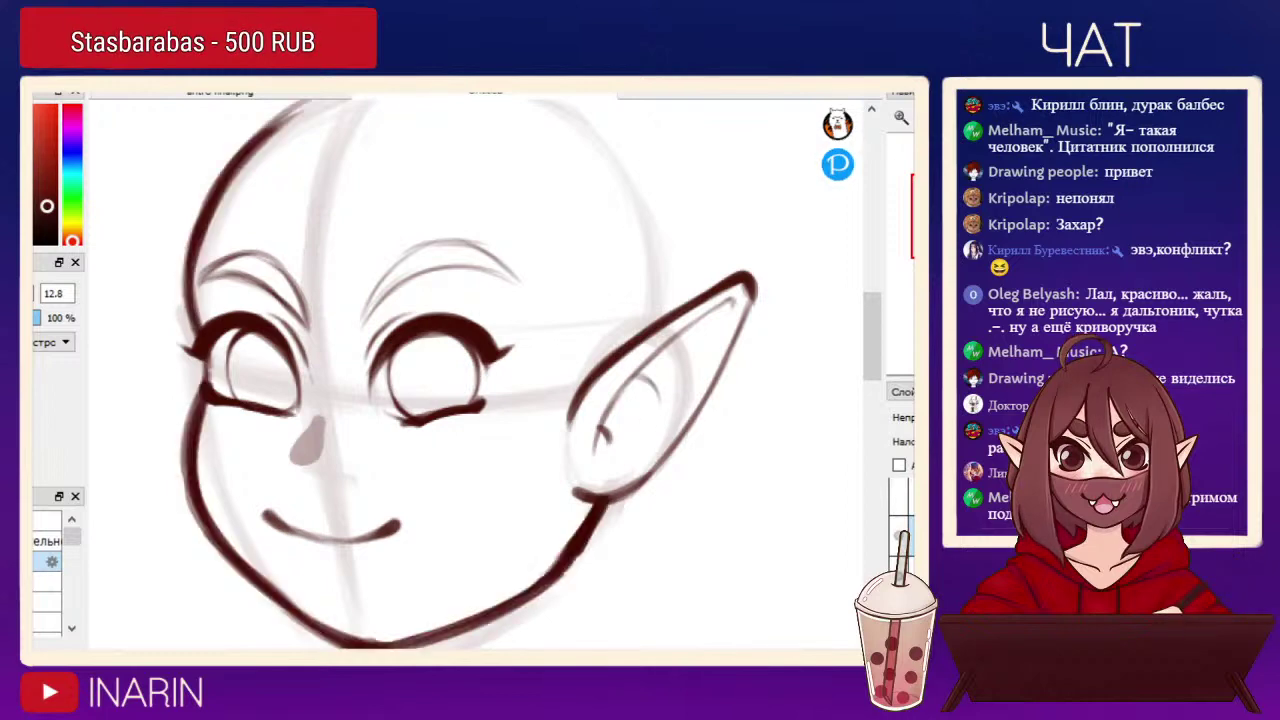
click(911, 496)
click(899, 575)
key(h)
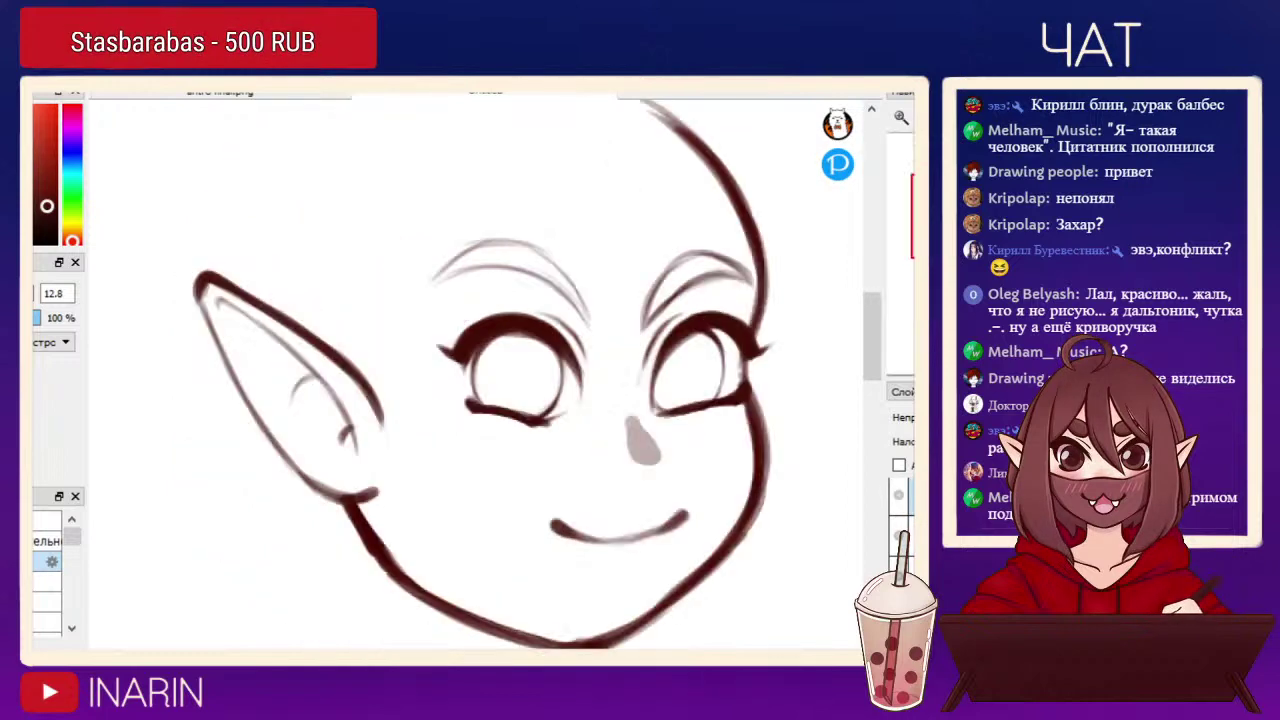
Select the pointed ear, rotate it outward to a flatter angle against the jaw, and clear the selection.
mouse_move(327, 291)
mouse_down()
mouse_move(410, 396)
mouse_move(391, 478)
mouse_move(168, 386)
mouse_move(162, 228)
mouse_up()
key(ctrl+t)
drag(450, 490, 481, 451)
drag(290, 330, 267, 337)
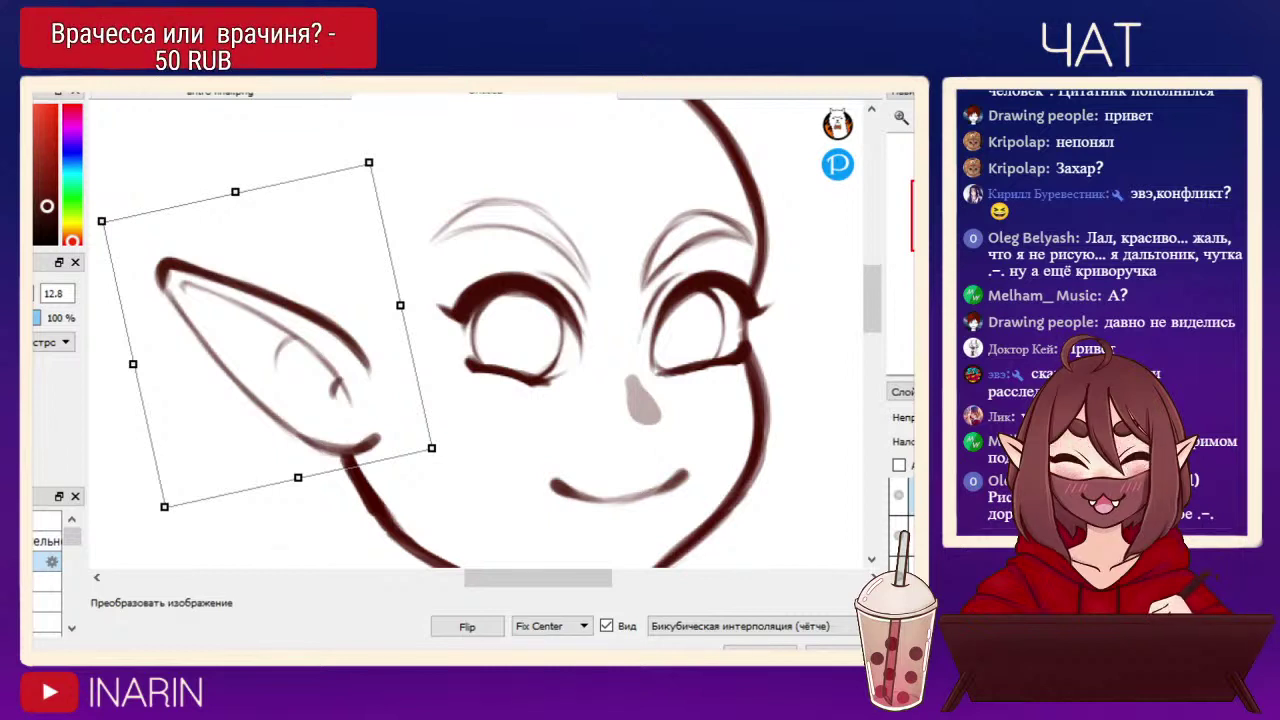
key(Down)
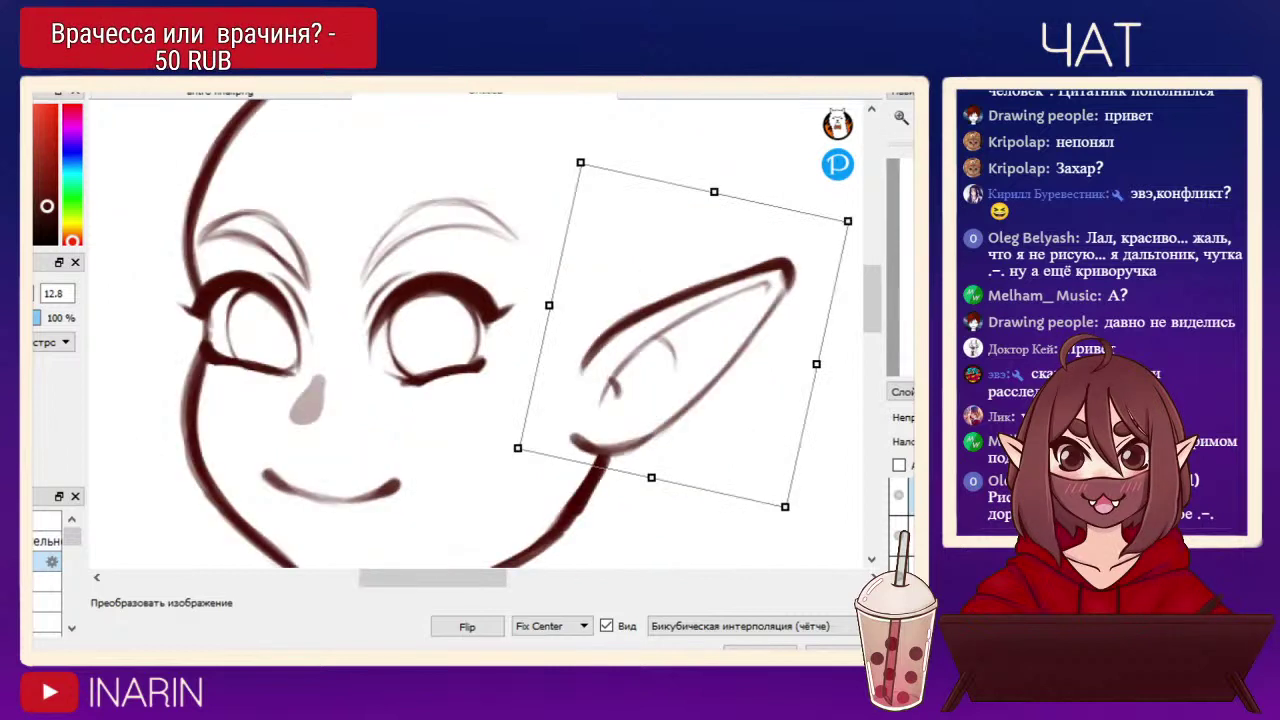
click(760, 650)
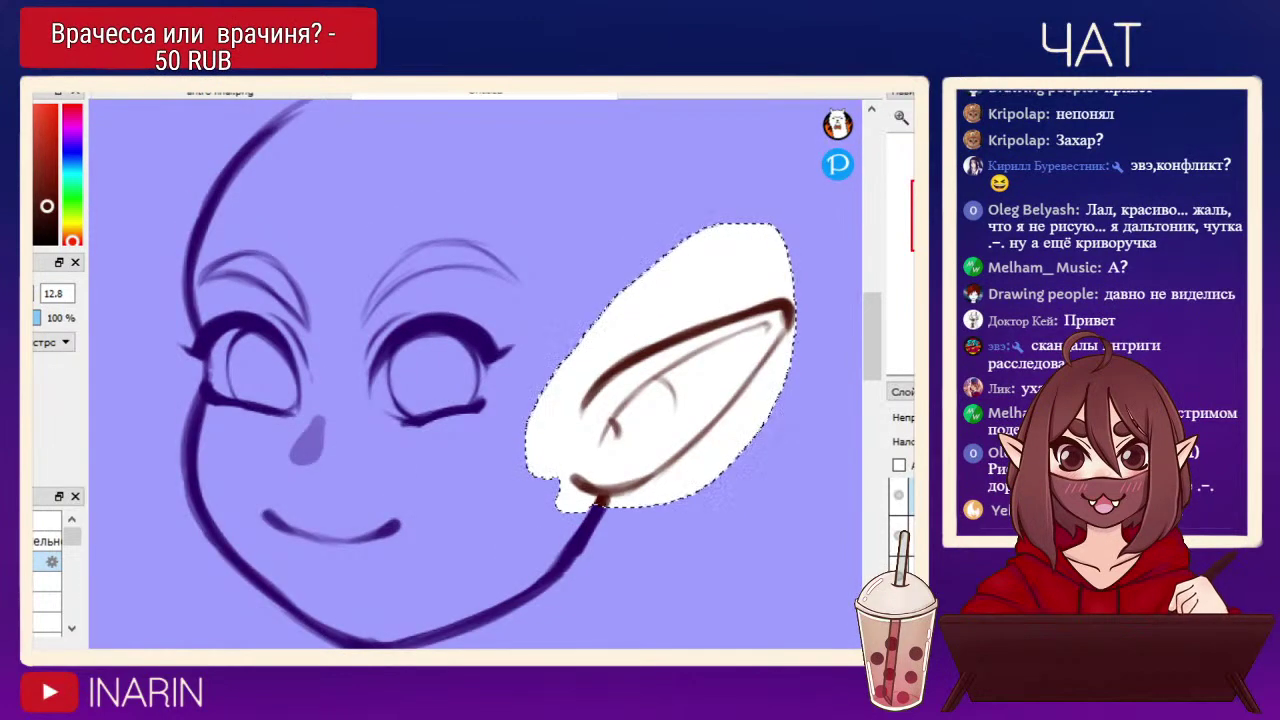
key(ctrl+d)
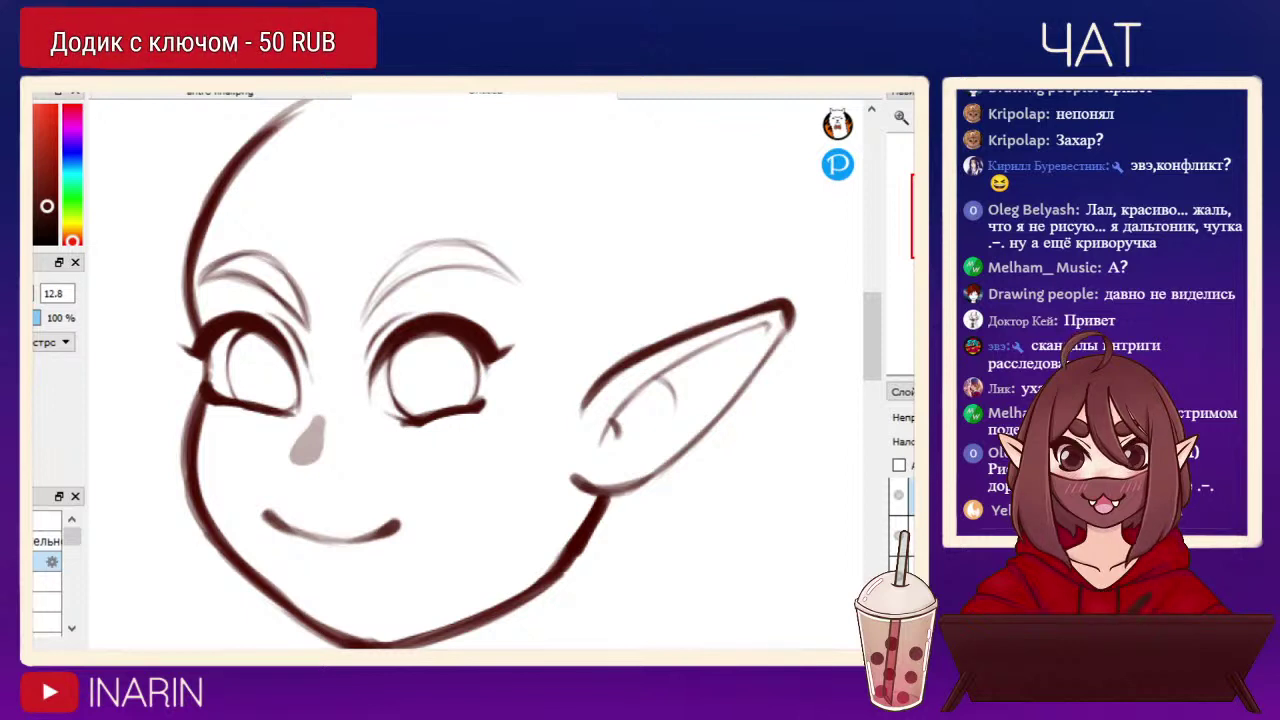
Show the construction sketch again and undo the inked pointed ear back to the bare guide oval.
click(899, 575)
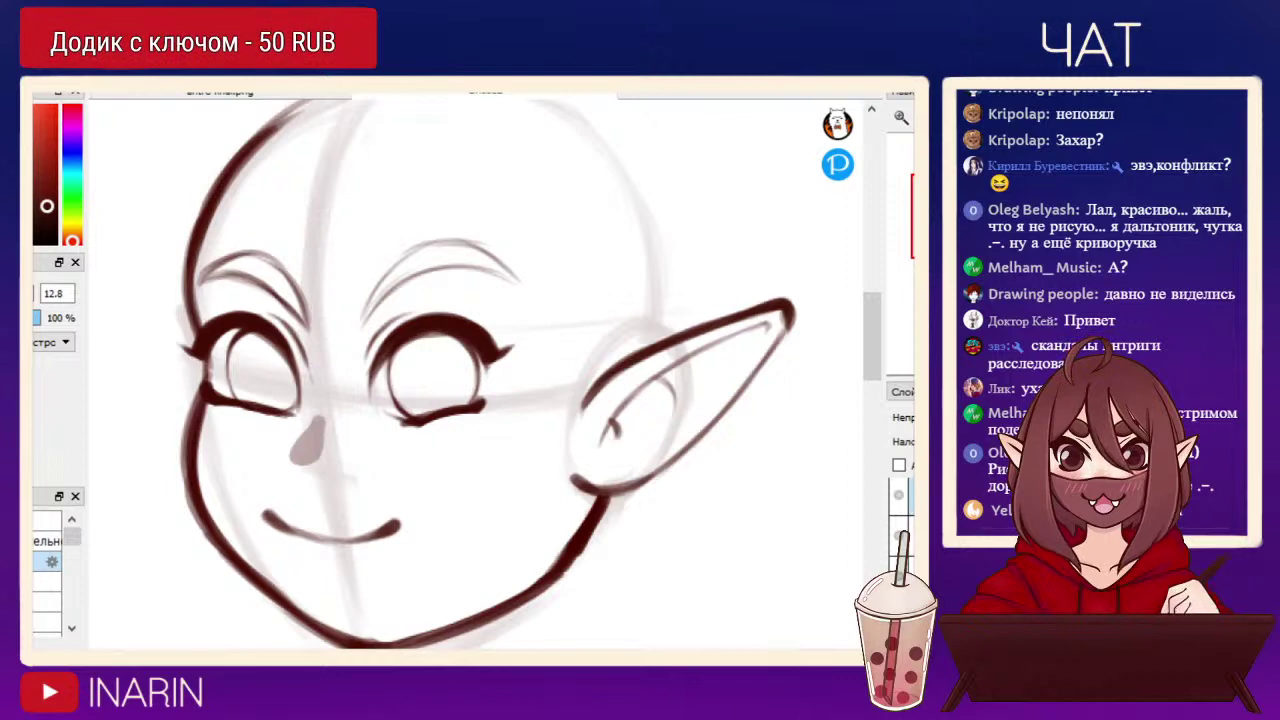
key(ctrl+z)
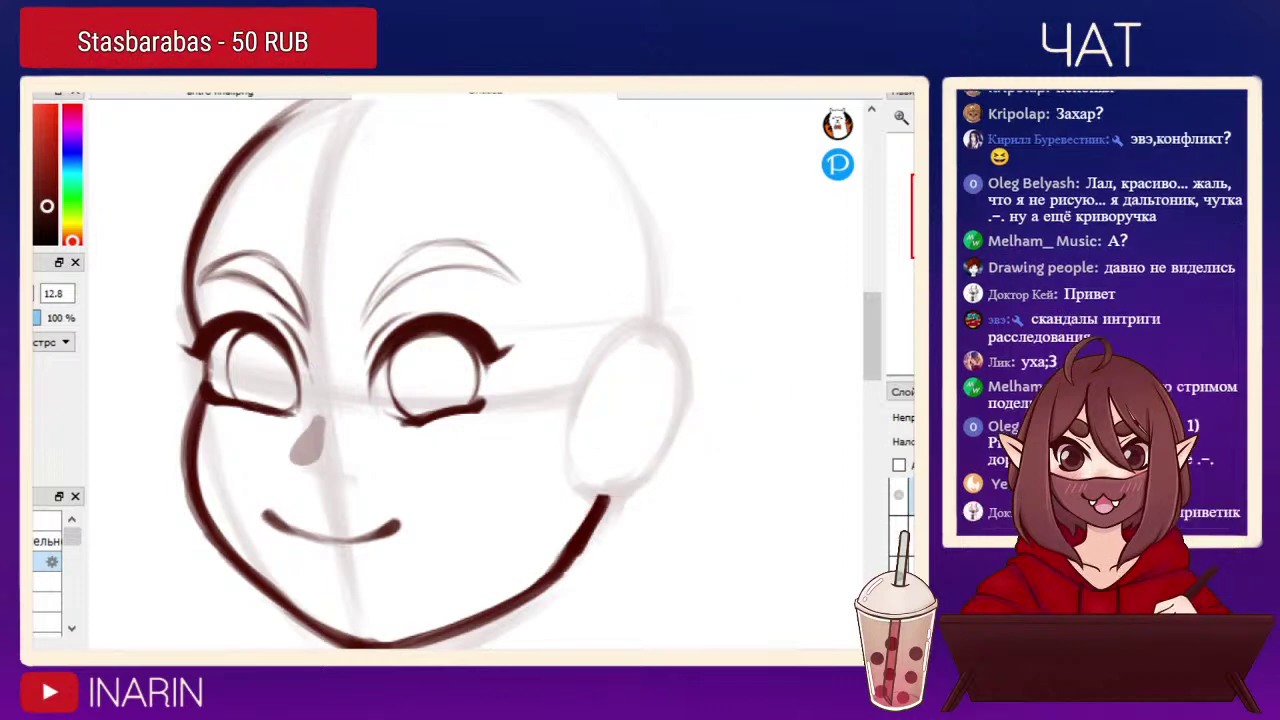
Try a rounded ear over the guide oval with brush size 11, adding an inner fold line, and undo it.
mouse_move(475, 375)
mouse_down()
mouse_move(510, 375)
mouse_move(468, 375)
mouse_up()
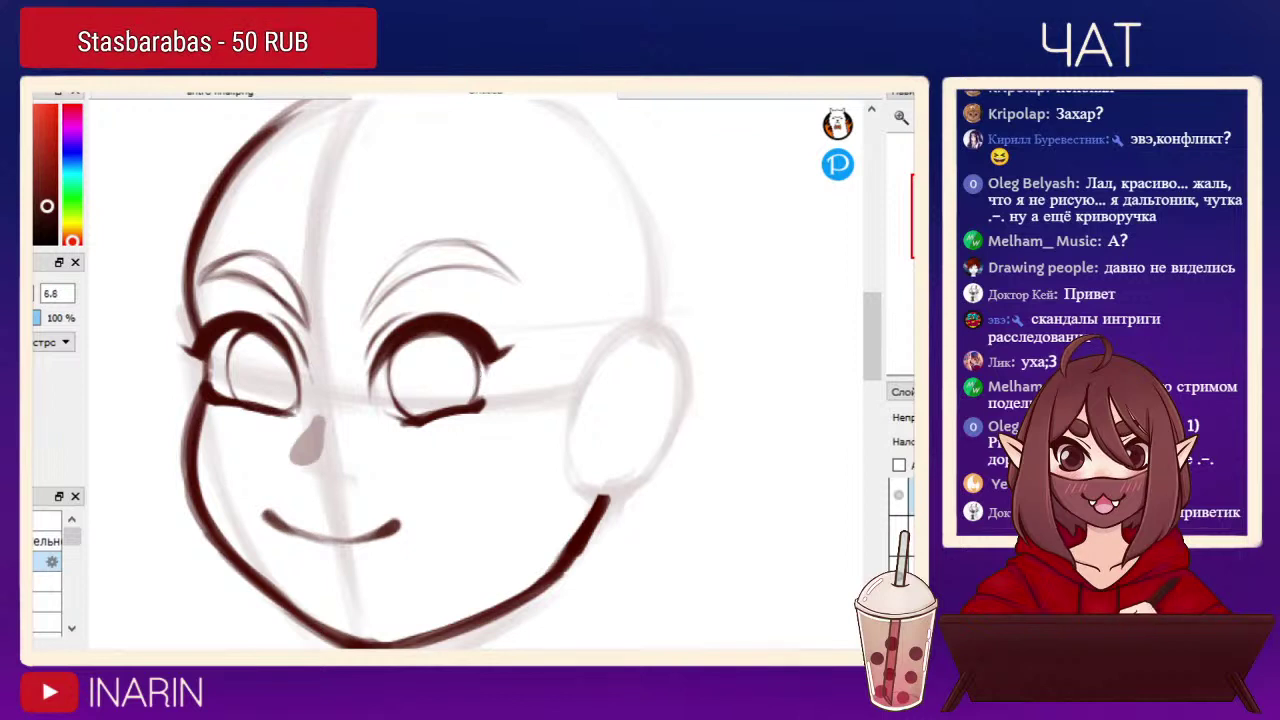
key(bracketright)
key(bracketright)
key(bracketright)
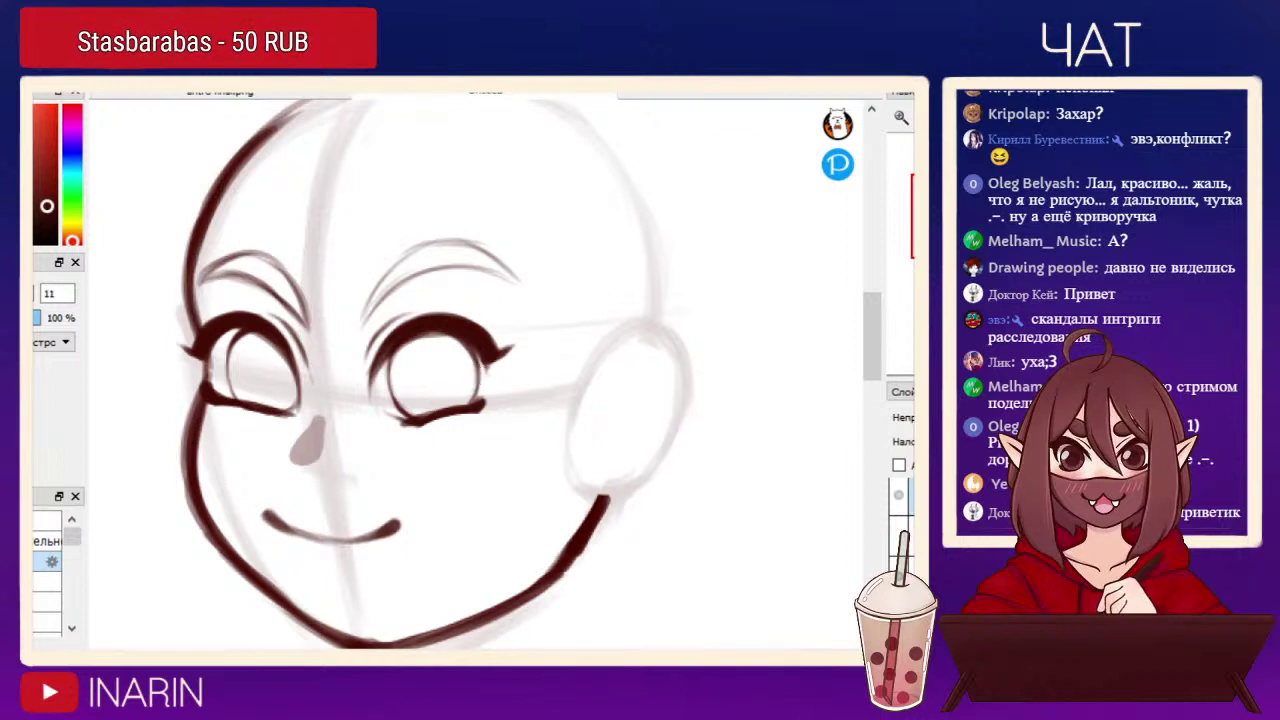
mouse_move(577, 396)
mouse_down()
mouse_move(649, 331)
mouse_move(686, 363)
mouse_move(683, 383)
mouse_move(670, 343)
mouse_move(658, 451)
mouse_move(679, 405)
mouse_move(610, 497)
mouse_move(583, 491)
mouse_move(645, 468)
mouse_up()
drag(602, 345, 568, 425)
drag(568, 425, 656, 336)
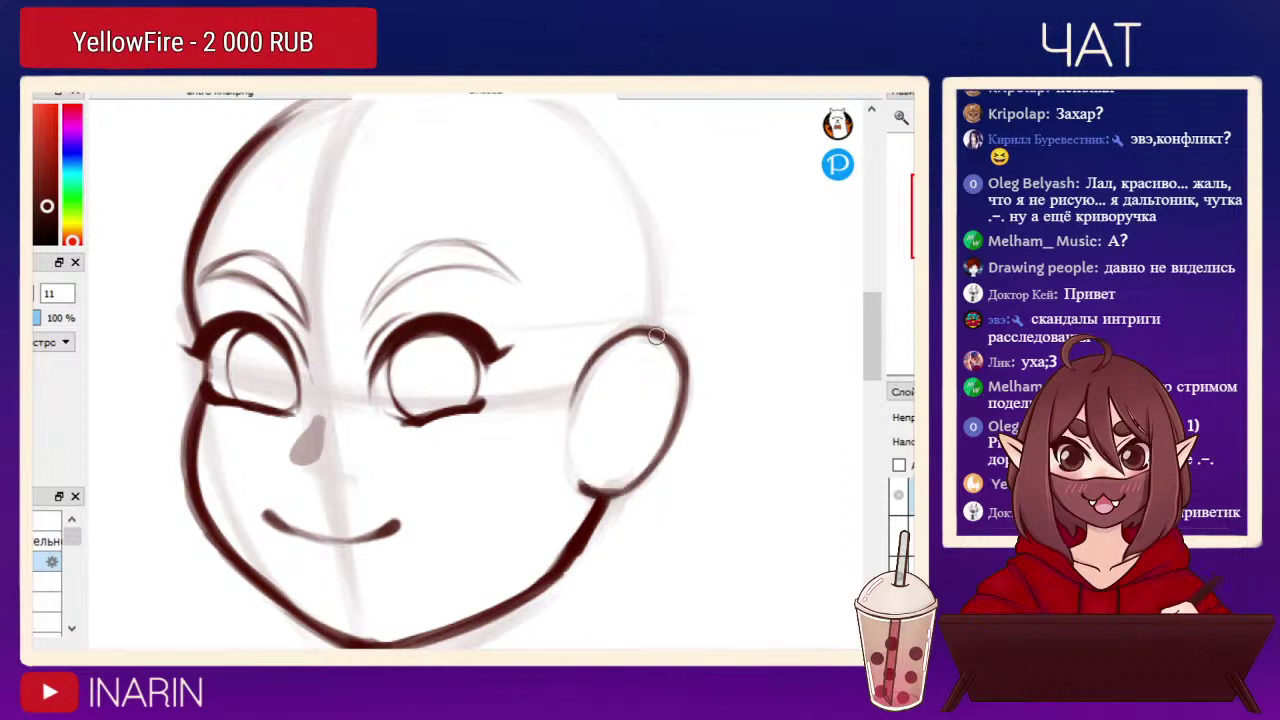
mouse_move(600, 433)
mouse_down()
mouse_move(619, 357)
mouse_move(587, 443)
mouse_move(617, 359)
mouse_move(603, 384)
mouse_move(625, 351)
mouse_move(647, 347)
mouse_move(666, 376)
mouse_move(619, 359)
mouse_move(580, 452)
mouse_up()
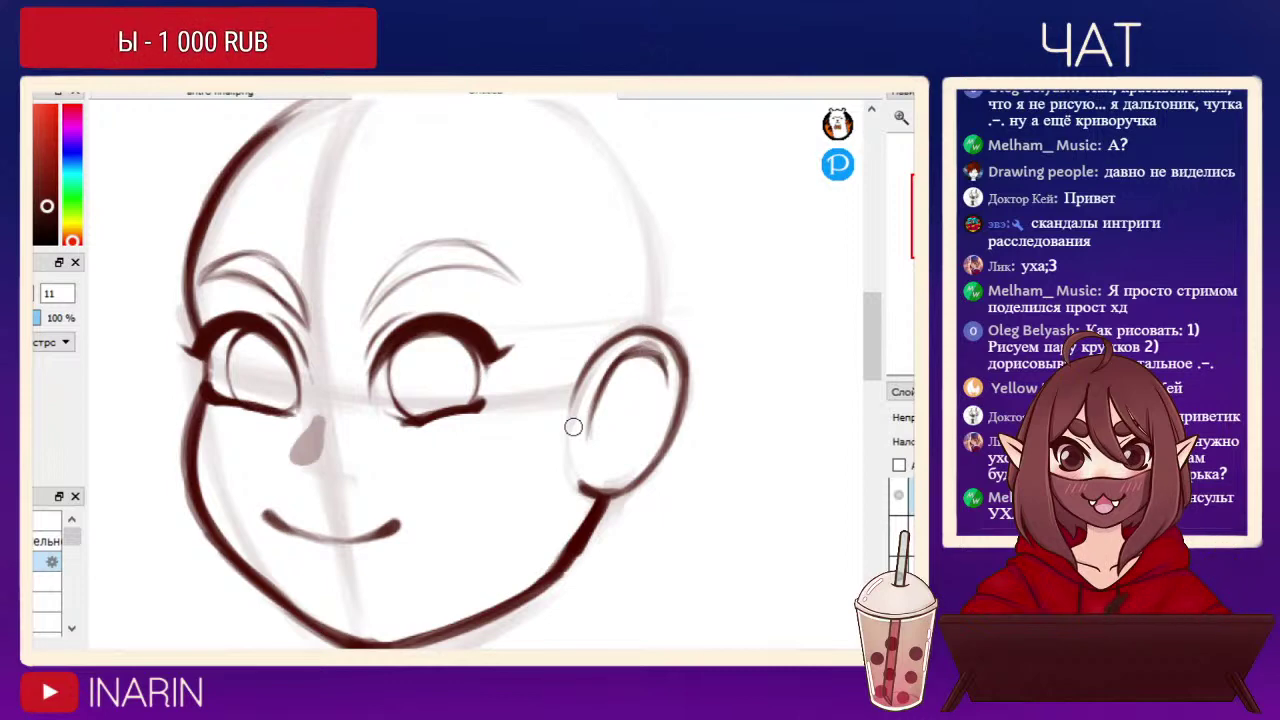
key(ctrl+z)
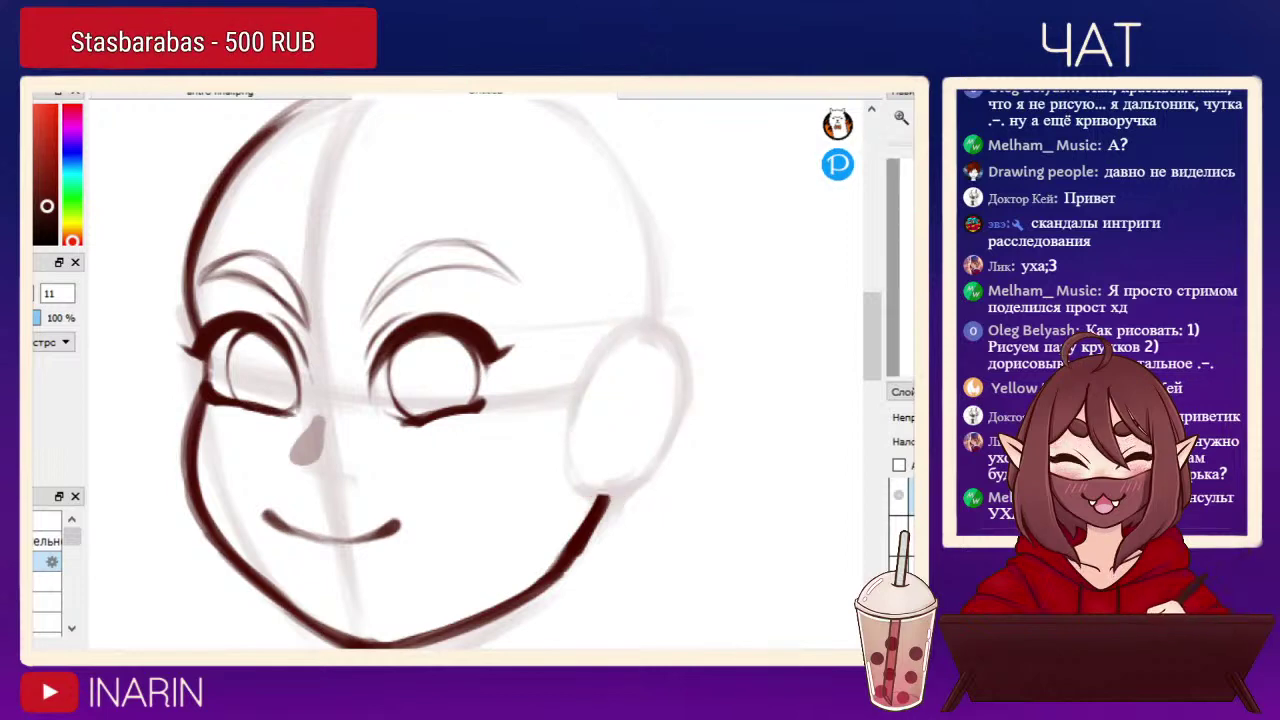
Sketch a thin-lined pair of pointed cat ears on top of the head and undo them.
key(ctrl+minus)
key(ctrl+minus)
drag(475, 373, 485, 428)
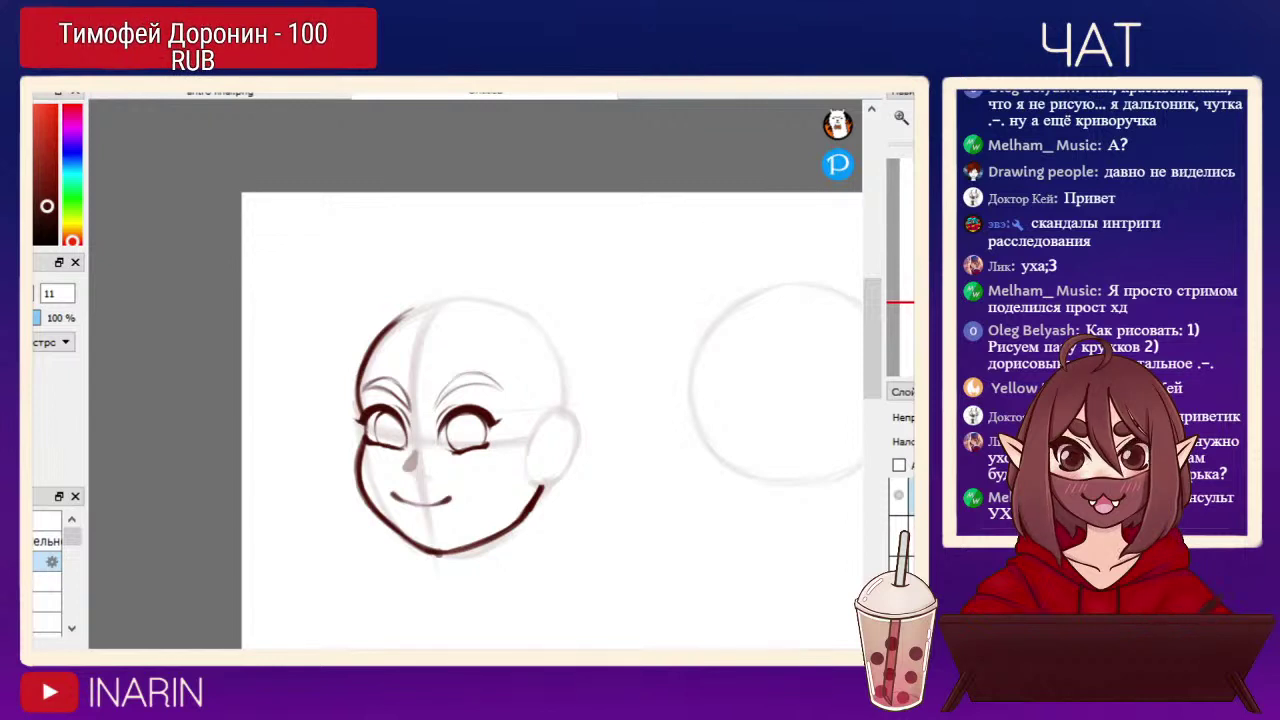
mouse_move(497, 308)
mouse_down()
mouse_move(559, 262)
mouse_move(562, 356)
mouse_up()
mouse_move(412, 298)
mouse_down()
mouse_move(365, 252)
mouse_move(370, 330)
mouse_up()
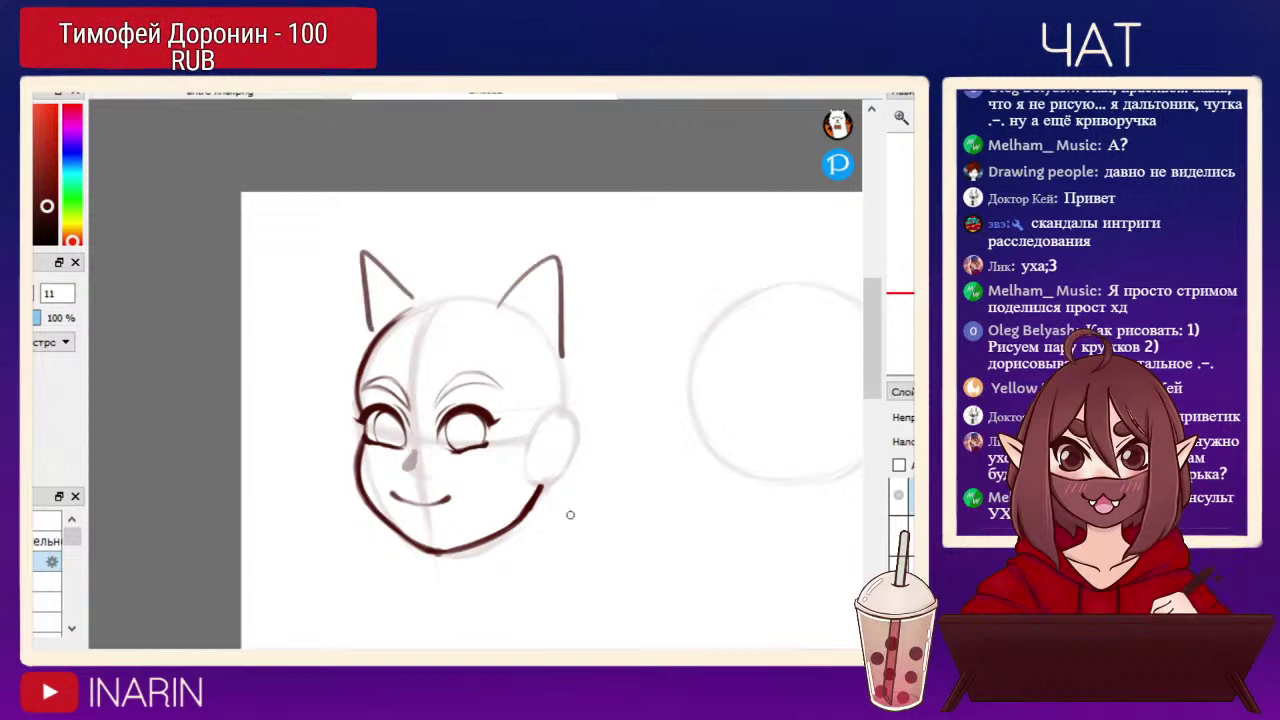
key(ctrl+z)
key(ctrl+z)
key(ctrl+z)
key(ctrl+z)
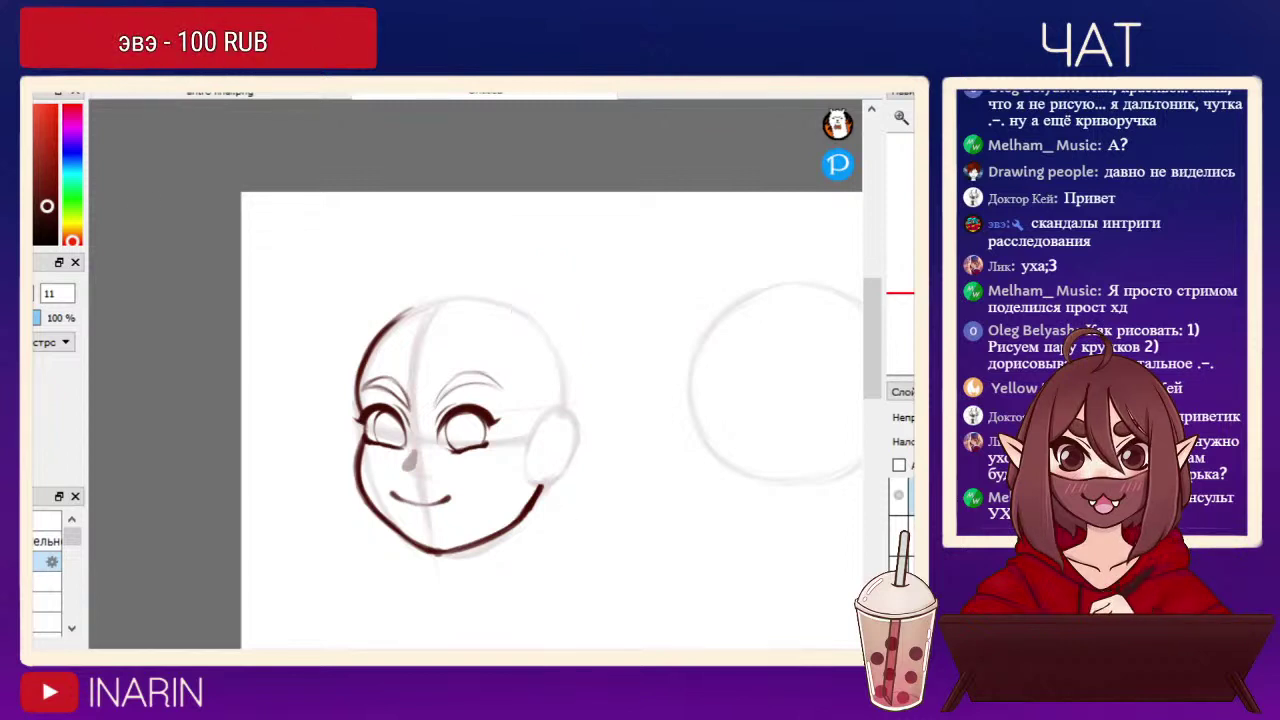
With brush size 18, try thicker cat ears on the crown and test strokes over the side oval, undoing them all.
key(bracketright)
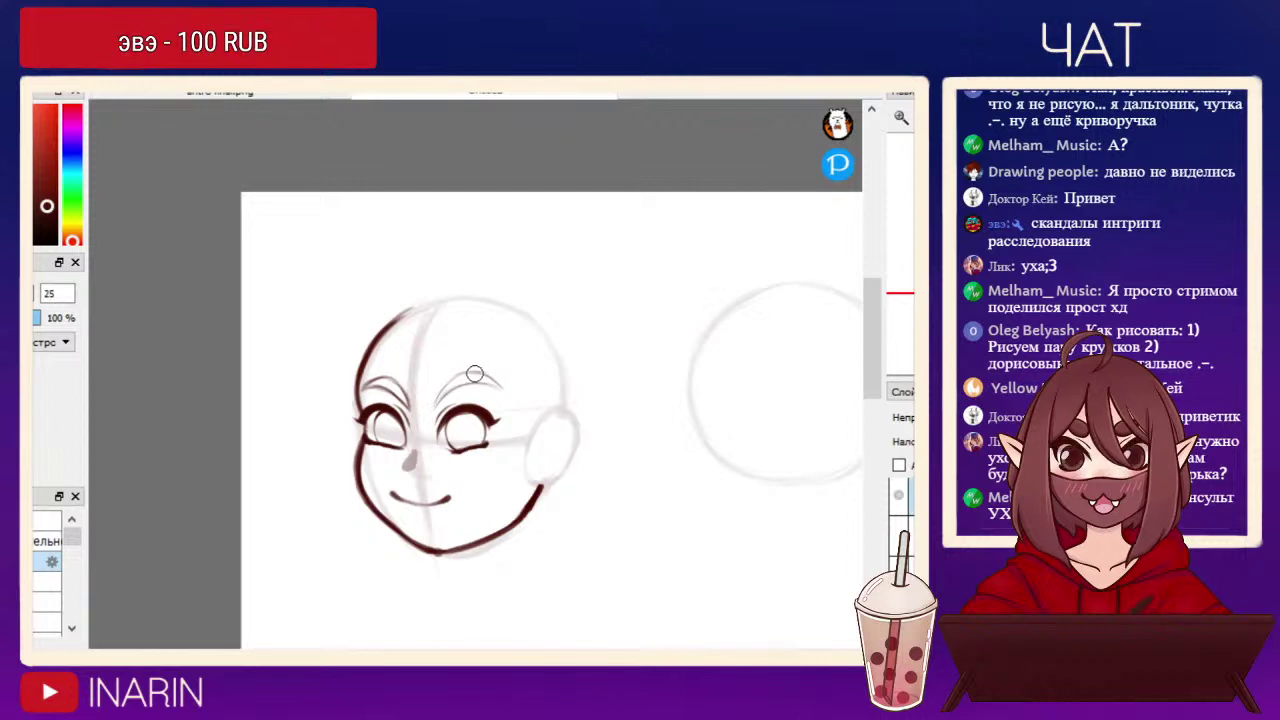
mouse_move(475, 305)
mouse_down()
mouse_move(549, 250)
mouse_move(556, 349)
mouse_up()
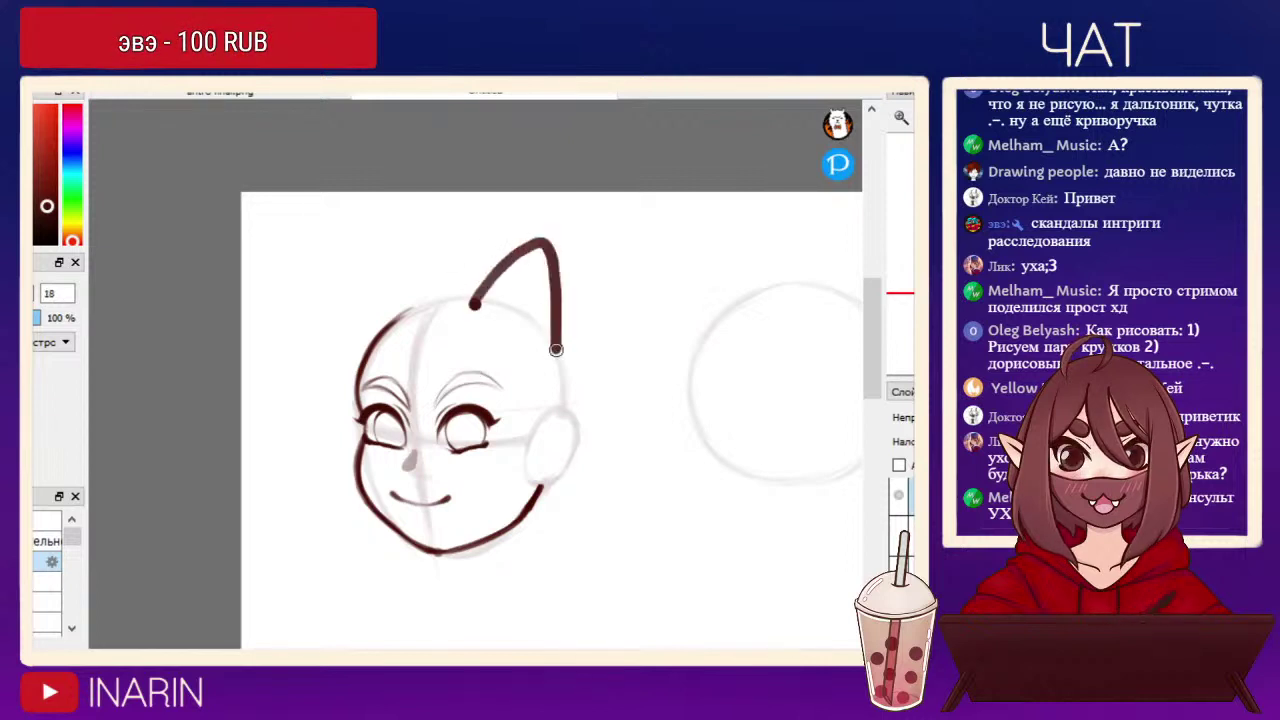
mouse_move(430, 303)
mouse_down()
mouse_move(373, 258)
mouse_move(372, 335)
mouse_up()
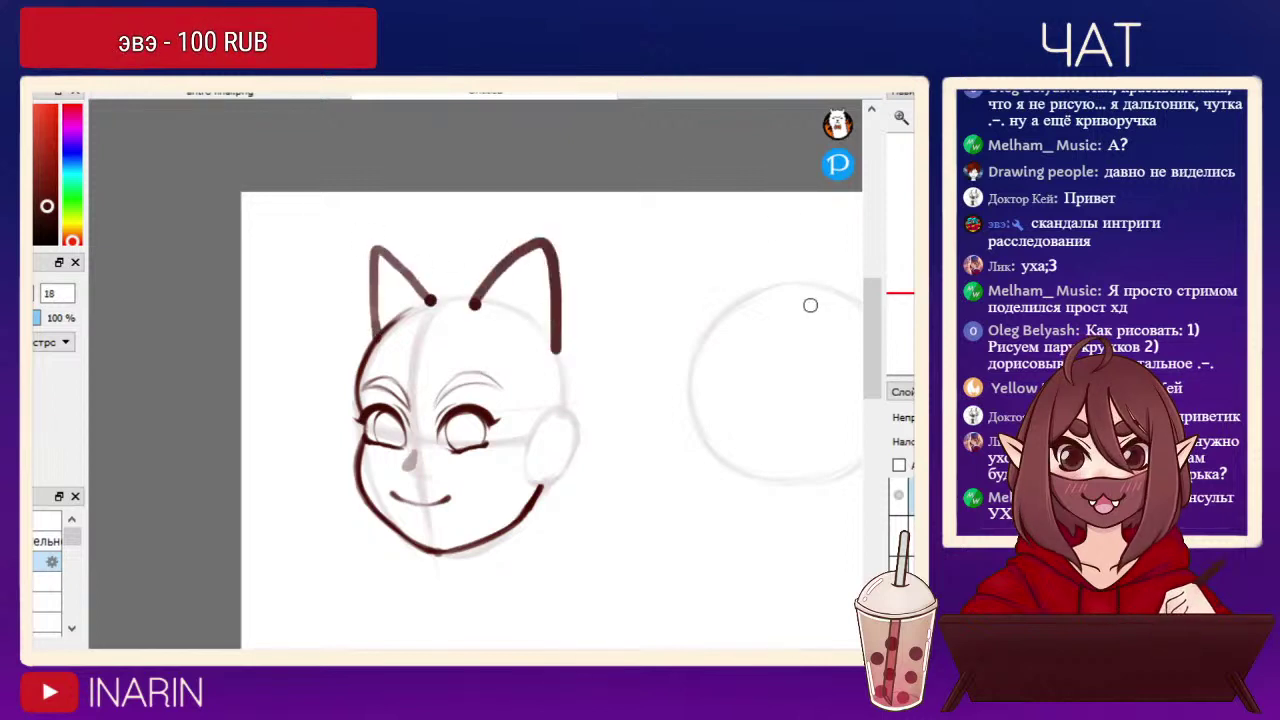
mouse_move(553, 411)
mouse_down()
mouse_move(579, 433)
mouse_move(545, 483)
mouse_up()
key(ctrl+z)
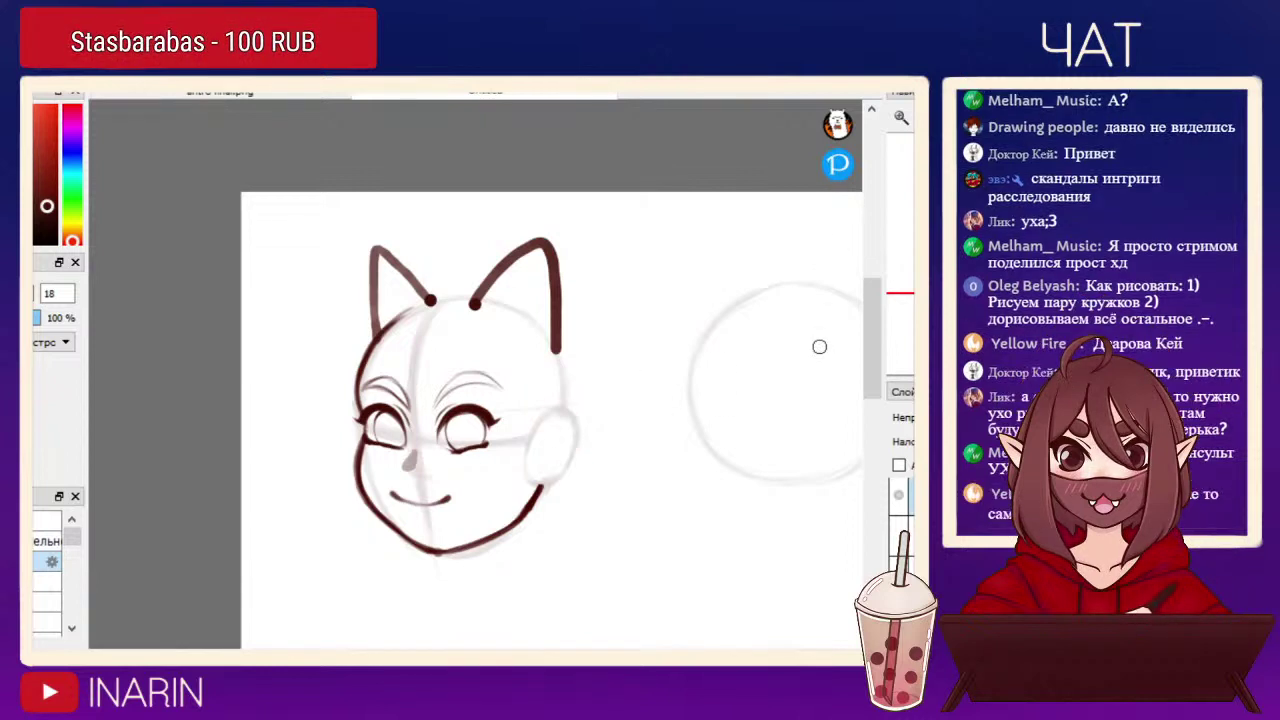
drag(547, 415, 548, 486)
key(ctrl+z)
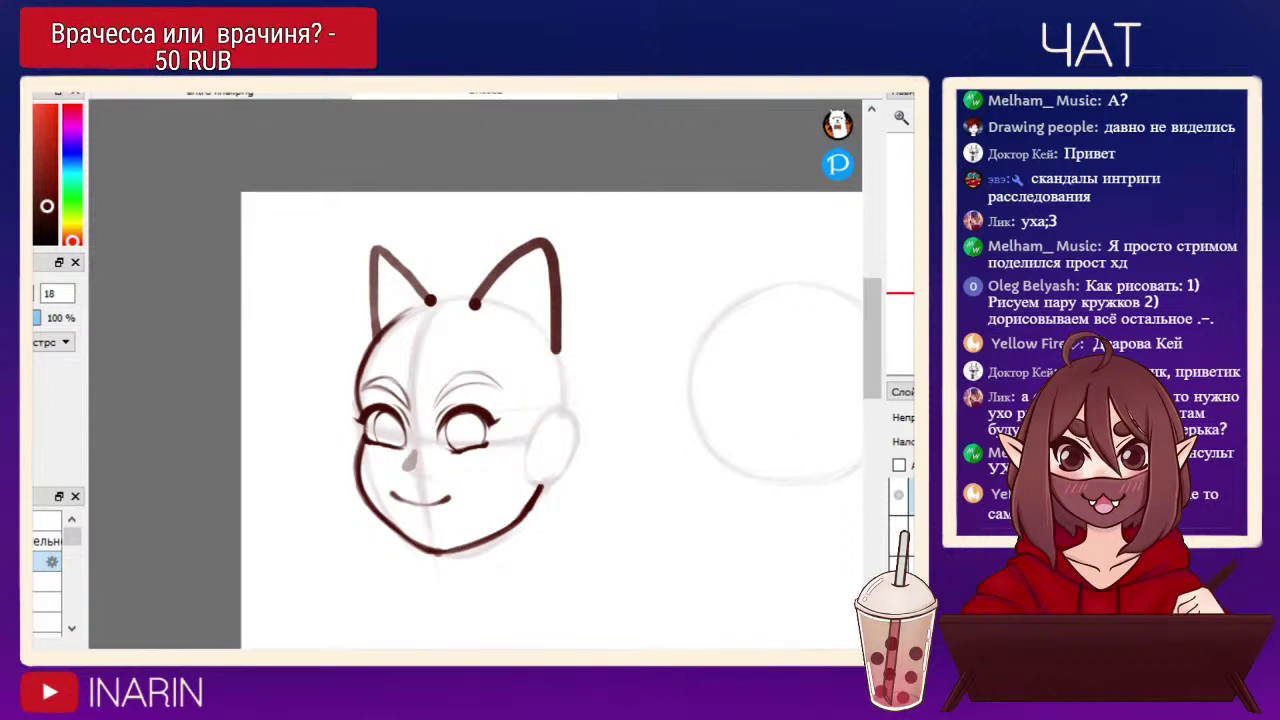
key(ctrl+z)
key(ctrl+z)
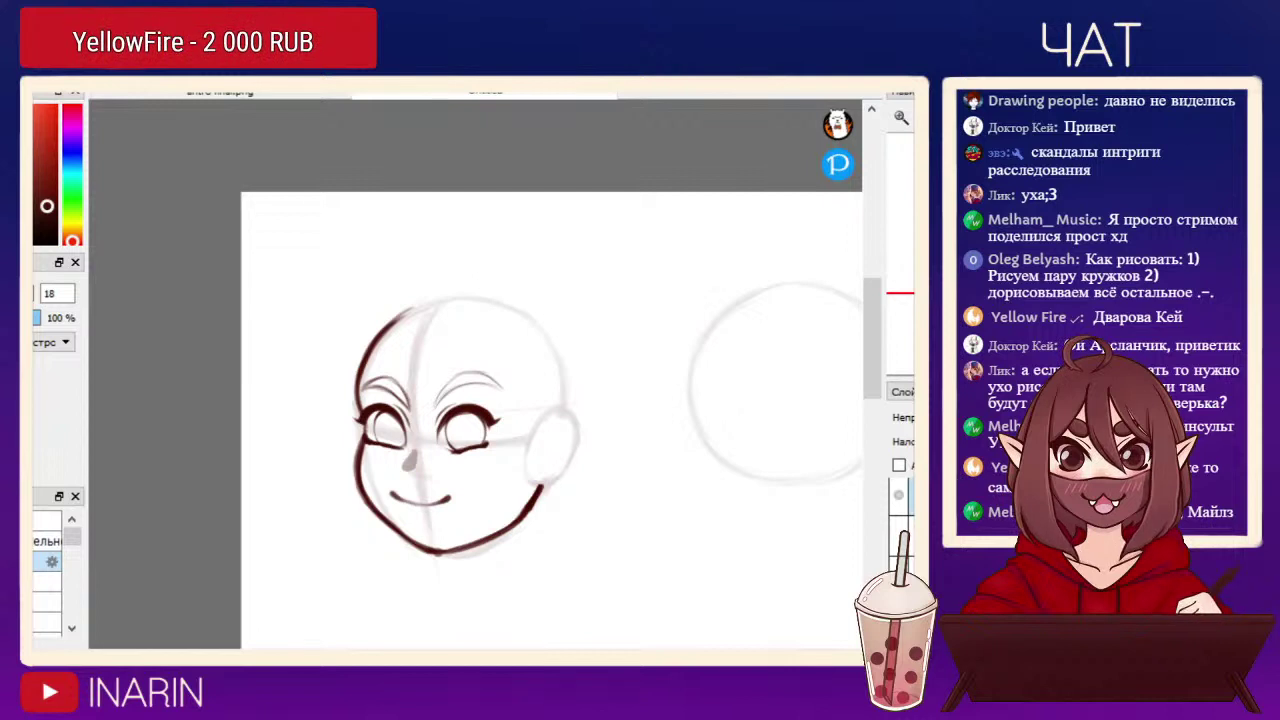
Mirror the canvas view and sketch the outlines of two tall pointed cat ears on top of the head.
key(h)
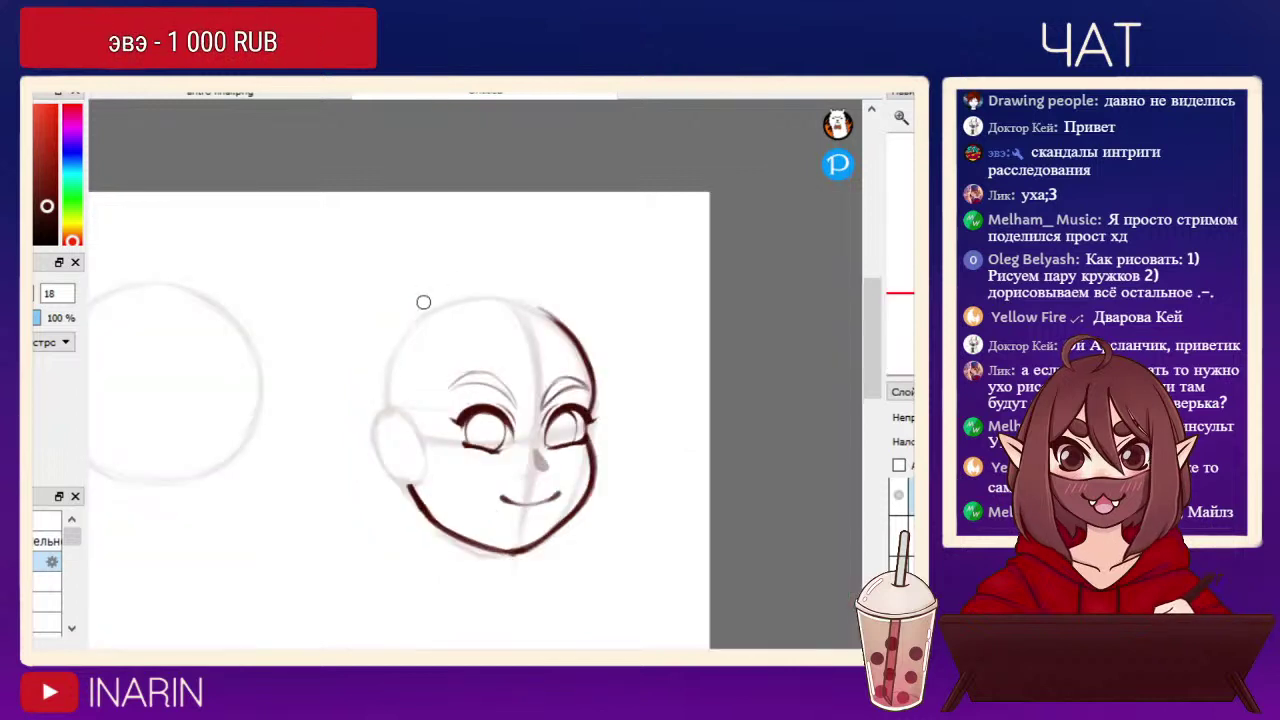
mouse_move(386, 372)
mouse_down()
mouse_move(414, 266)
mouse_move(438, 234)
mouse_move(490, 305)
mouse_up()
drag(446, 234, 393, 332)
mouse_move(520, 297)
mouse_down()
mouse_move(567, 235)
mouse_move(557, 241)
mouse_move(585, 313)
mouse_up()
mouse_move(563, 241)
mouse_down()
mouse_move(529, 283)
mouse_move(584, 300)
mouse_up()
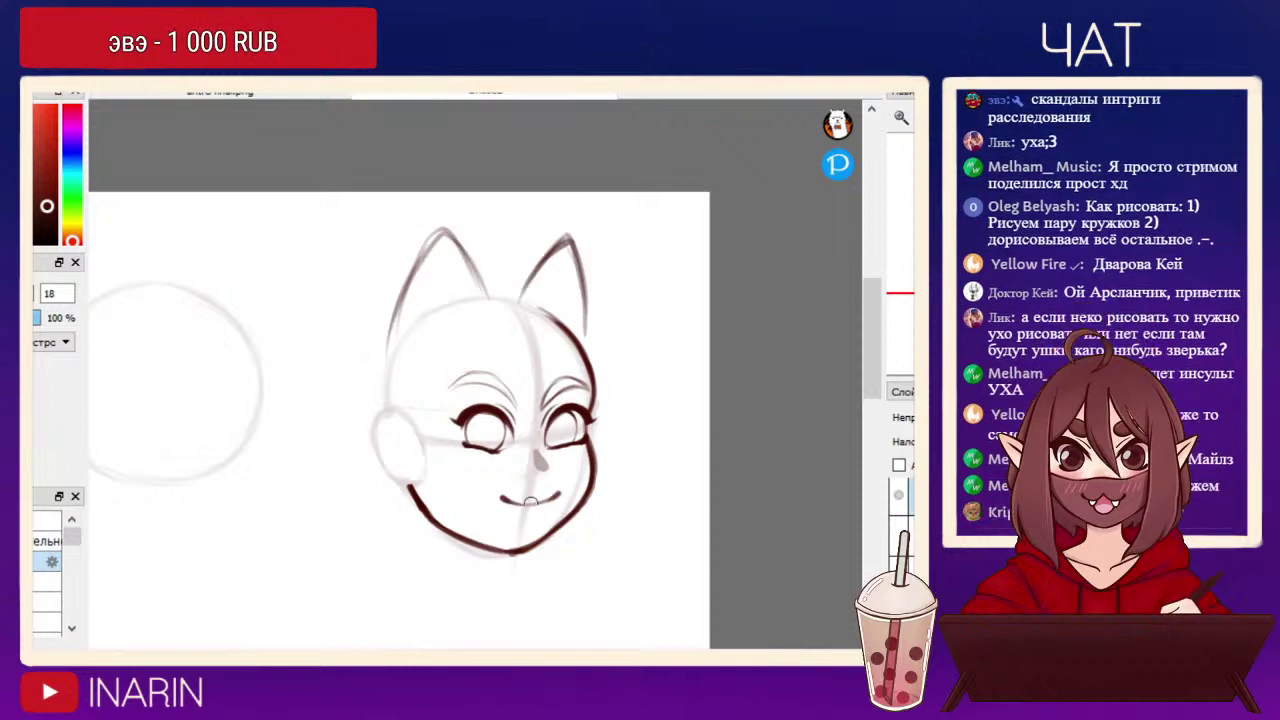
Draw the inner edges of both cat ears, mirror the view back and darken the nearer ear's inner base.
mouse_move(440, 248)
mouse_down()
mouse_move(427, 343)
mouse_move(431, 270)
mouse_move(412, 357)
mouse_move(427, 281)
mouse_move(428, 350)
mouse_up()
drag(428, 280, 428, 345)
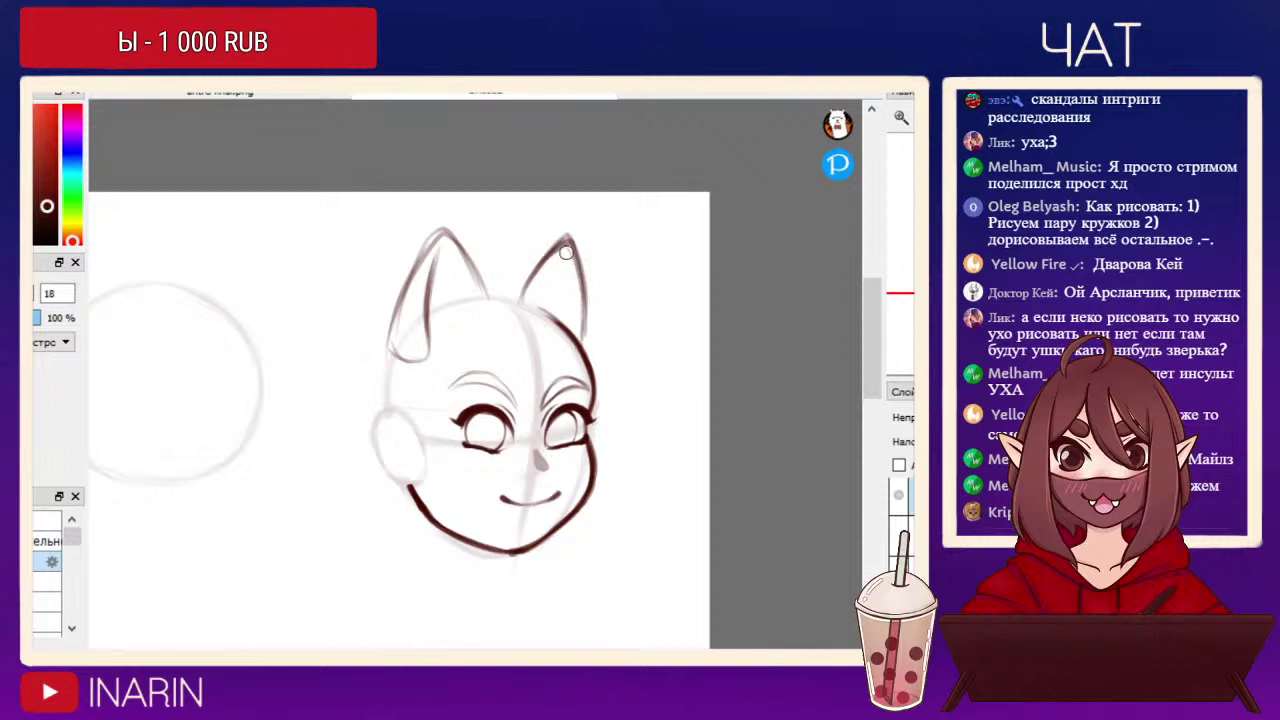
mouse_move(557, 256)
mouse_down()
mouse_move(538, 301)
mouse_move(523, 288)
mouse_move(516, 302)
mouse_up()
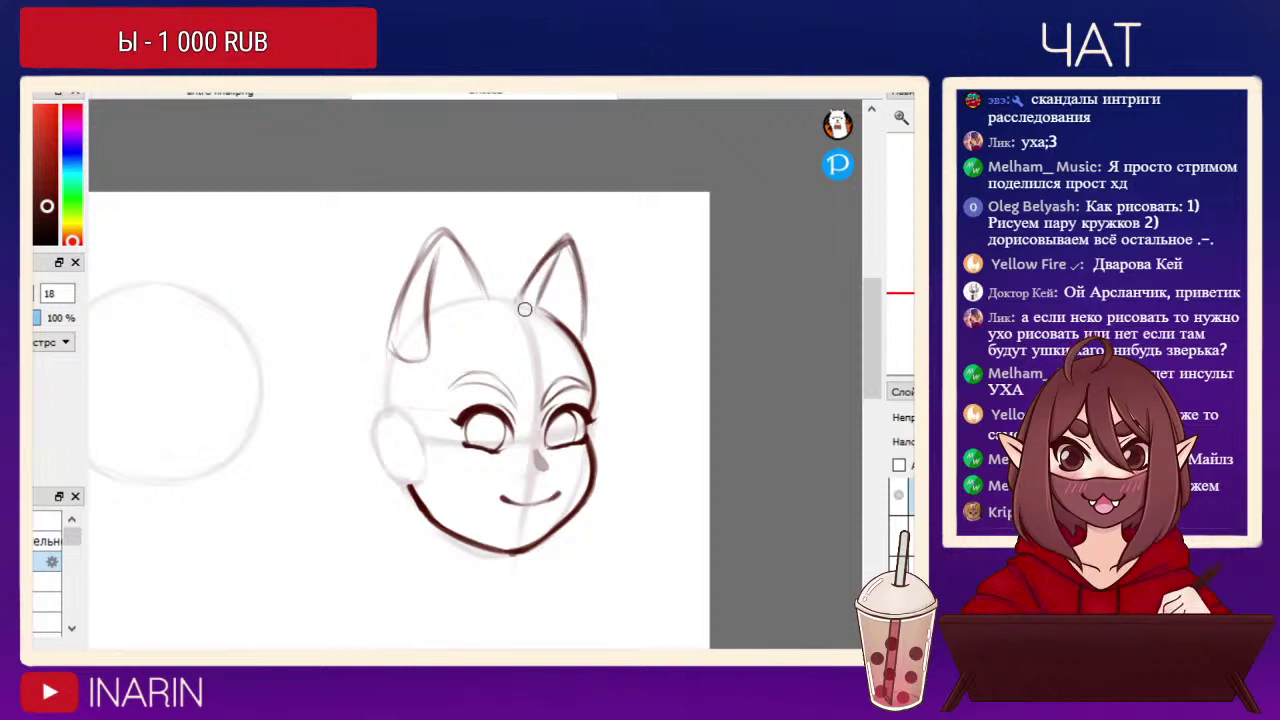
key(h)
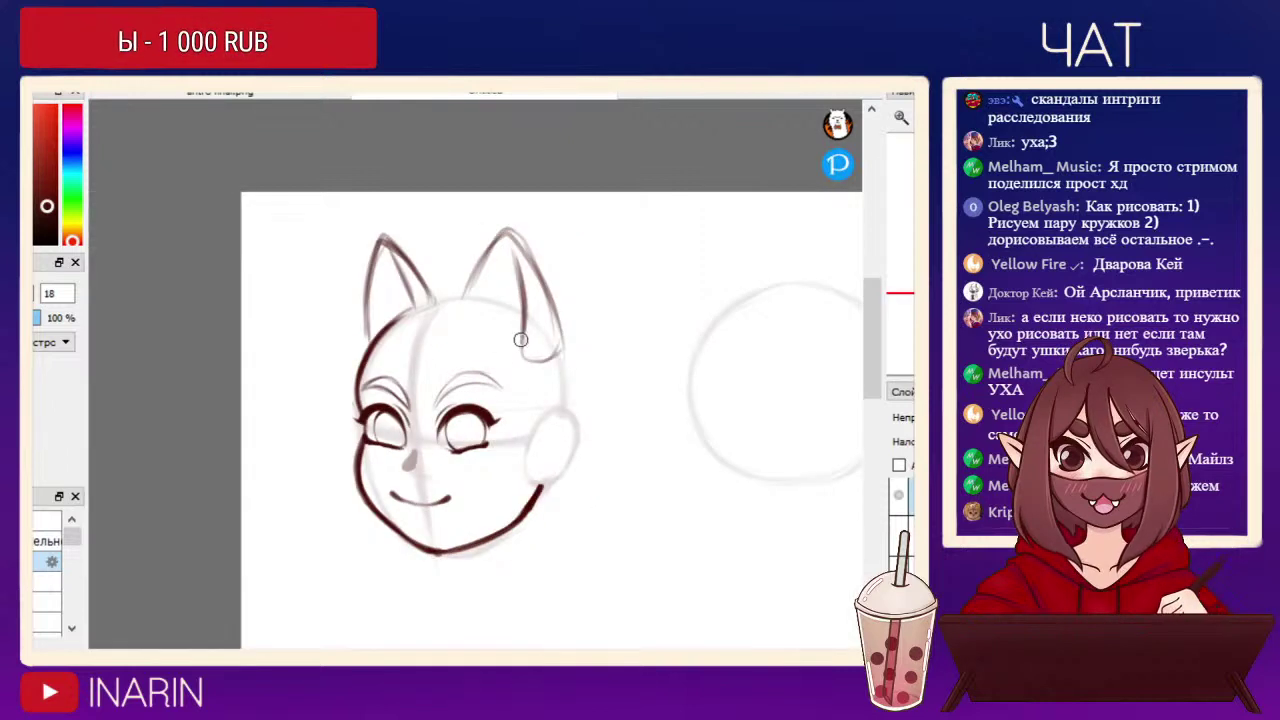
drag(514, 344, 518, 356)
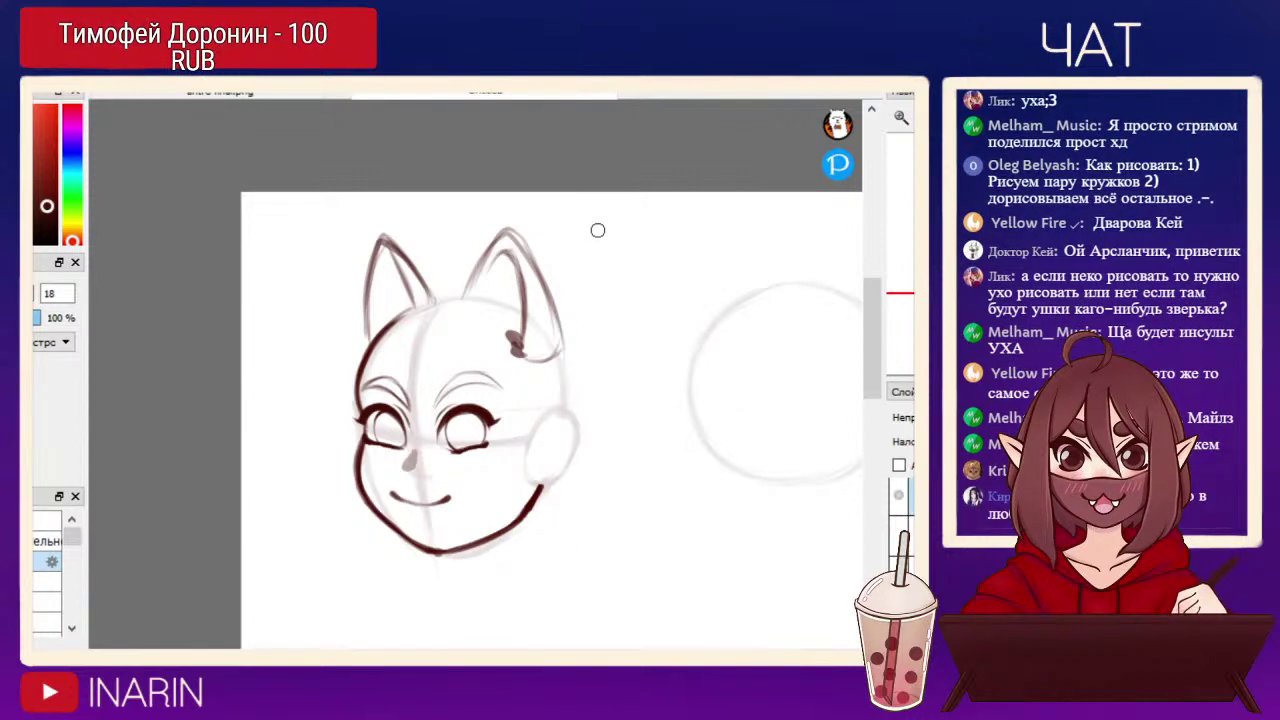
Erase both cat ears completely with the eraser enlarged to size 118.
key(e)
drag(509, 320, 508, 342)
drag(480, 267, 462, 296)
click(30, 293)
drag(521, 230, 562, 354)
mouse_move(434, 254)
mouse_down()
mouse_move(396, 219)
mouse_move(363, 317)
mouse_up()
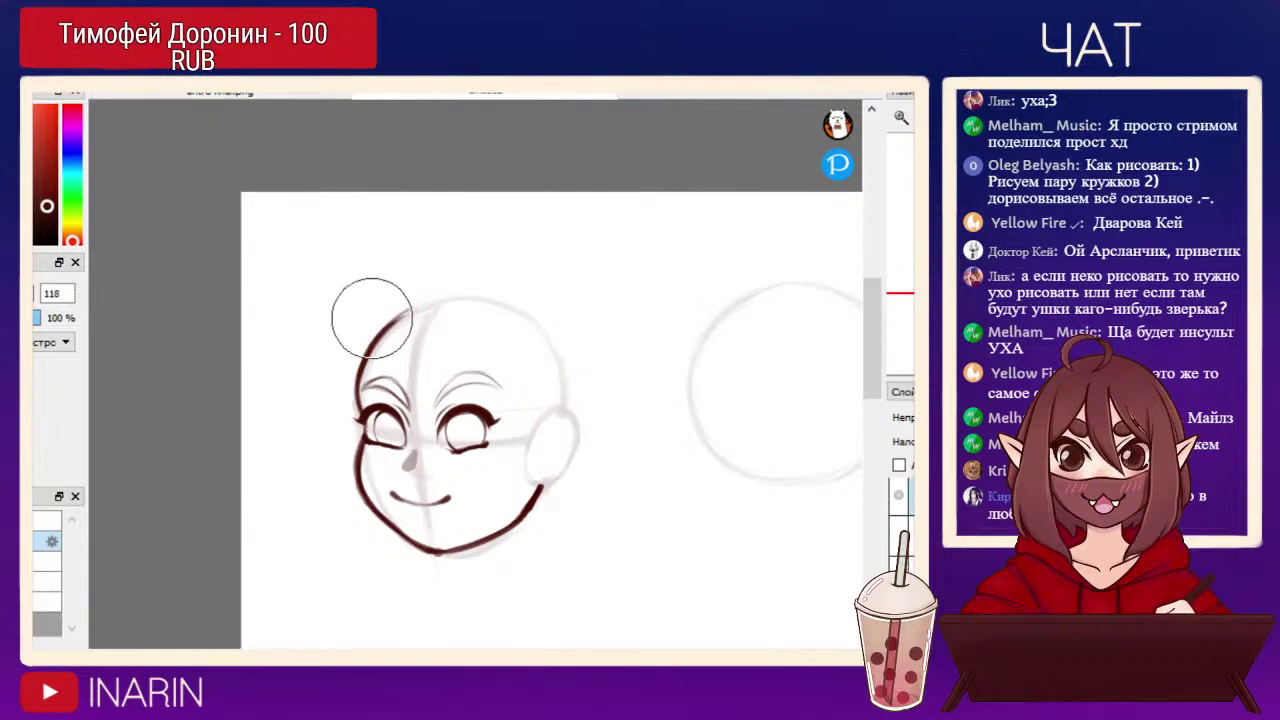
On the mirrored view, outline one tall pointed animal ear rising from the side guide oval to a tip above the crown.
key(b)
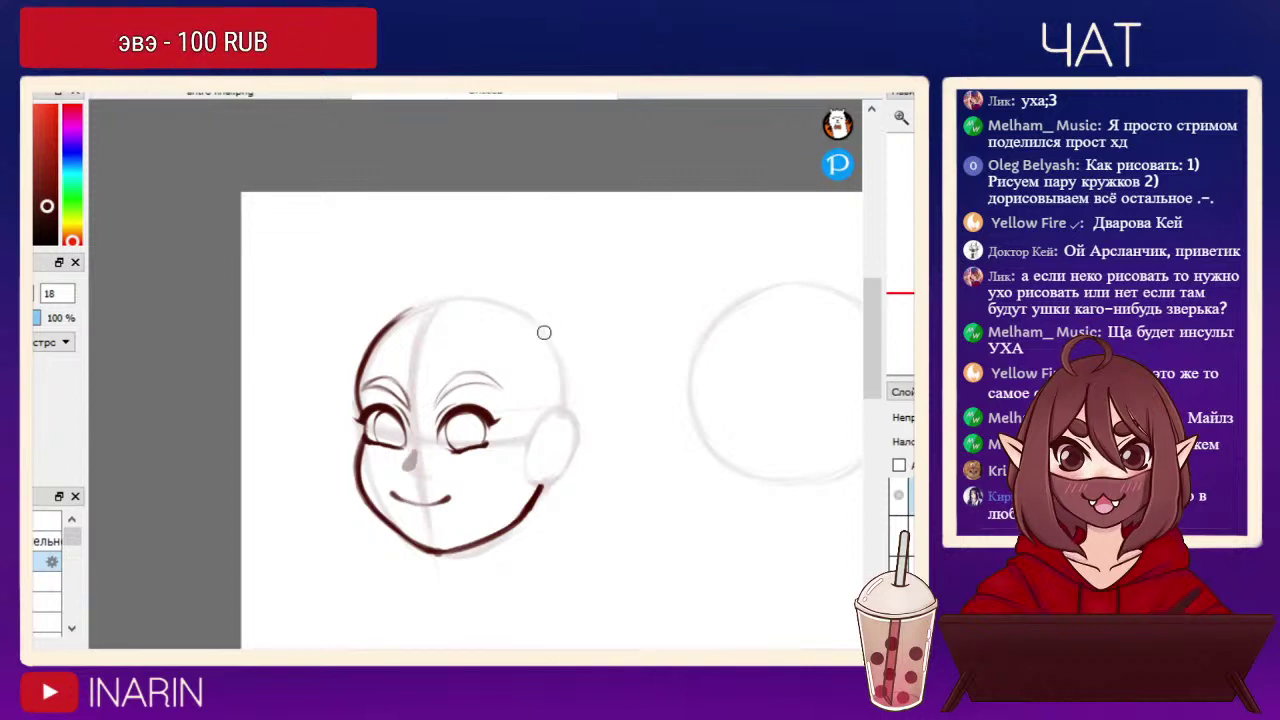
drag(556, 456, 576, 382)
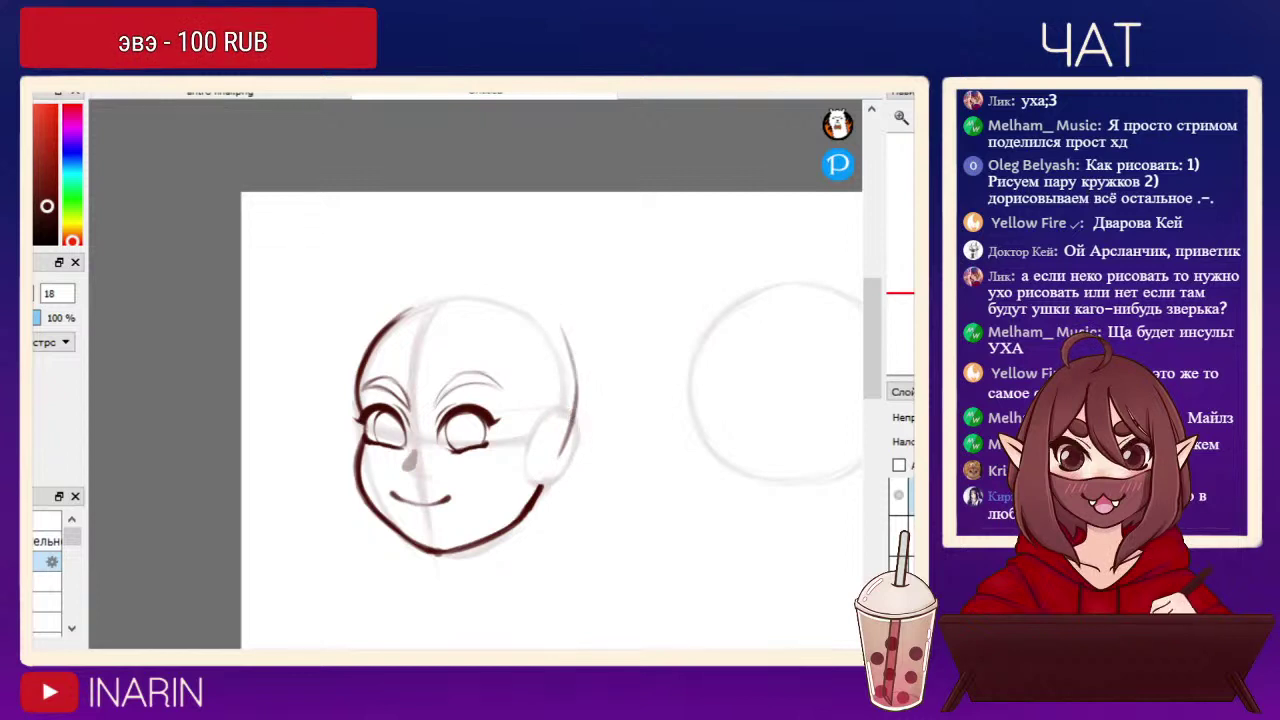
key(h)
drag(393, 456, 403, 295)
drag(376, 420, 420, 276)
drag(373, 380, 442, 240)
mouse_move(393, 328)
mouse_down()
mouse_move(477, 205)
mouse_move(492, 268)
mouse_up()
key(ctrl+z)
key(ctrl+z)
key(ctrl+z)
mouse_move(399, 308)
mouse_down()
mouse_move(466, 210)
mouse_move(486, 206)
mouse_move(501, 298)
mouse_up()
drag(490, 208, 501, 326)
drag(502, 270, 497, 334)
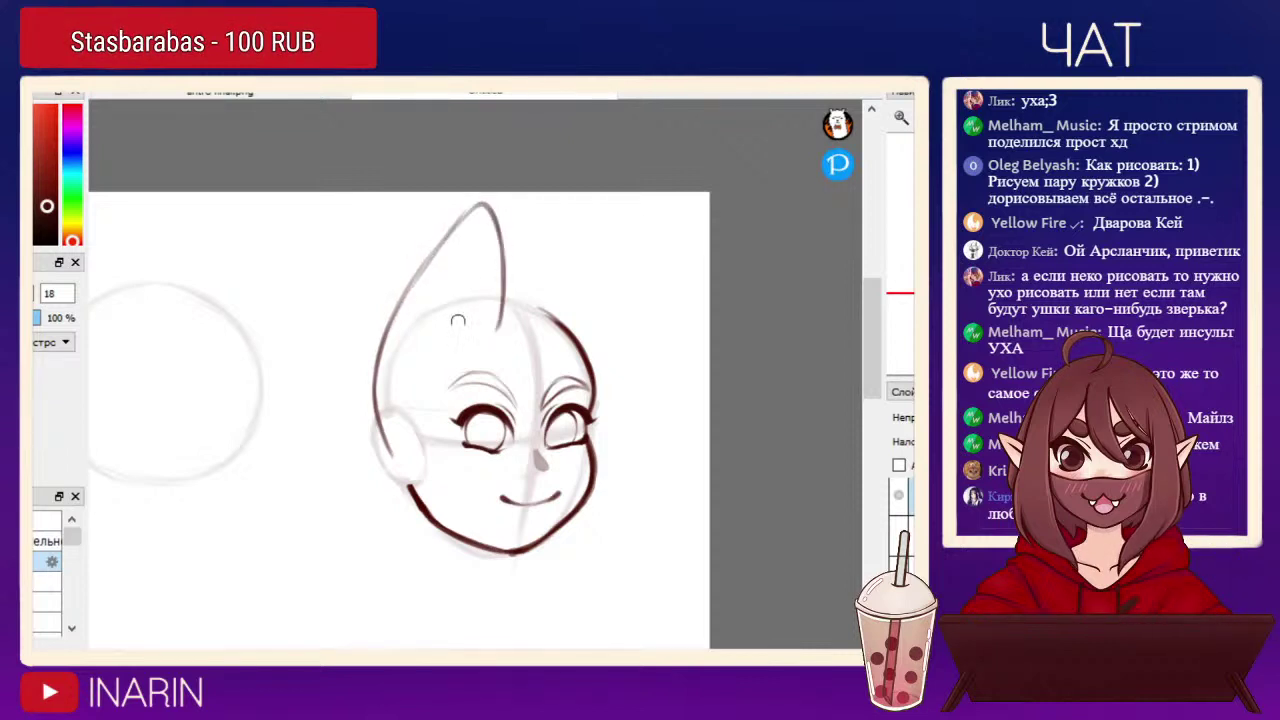
Draw the inner rim of the tall animal ear from its base to the tip and thicken its front edge.
mouse_move(381, 426)
mouse_down()
mouse_move(434, 432)
mouse_move(434, 292)
mouse_up()
drag(429, 342, 464, 236)
mouse_move(435, 299)
mouse_down()
mouse_move(494, 204)
mouse_move(450, 270)
mouse_up()
drag(486, 212, 499, 256)
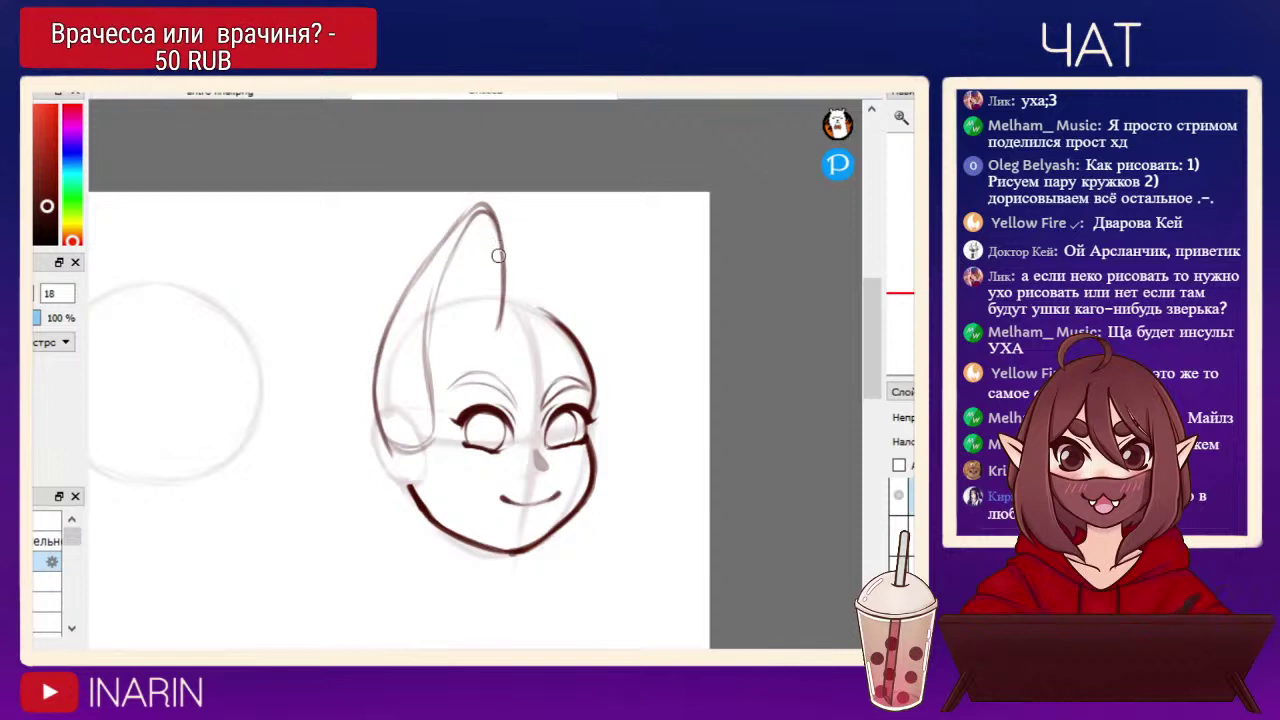
drag(486, 208, 495, 314)
drag(499, 264, 497, 321)
drag(435, 416, 430, 330)
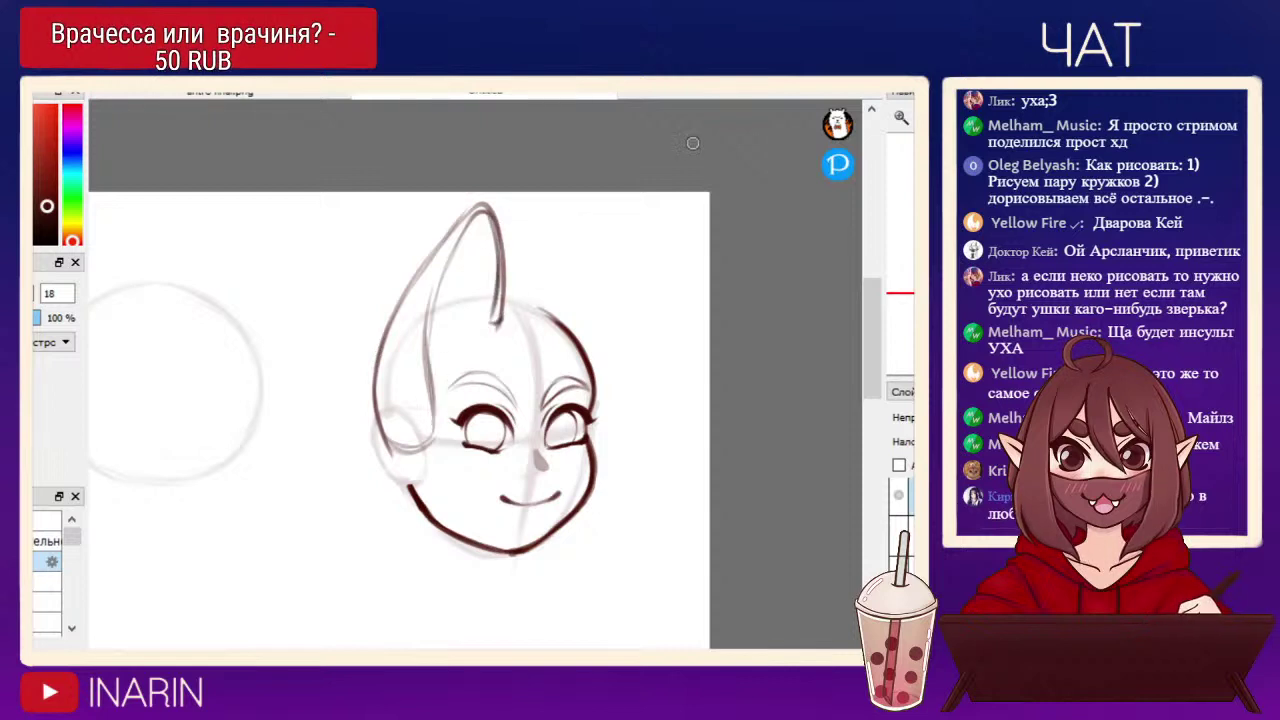
Draw the second, smaller pointed animal ear on the far side of the crown and refine its tip and front base.
key(h)
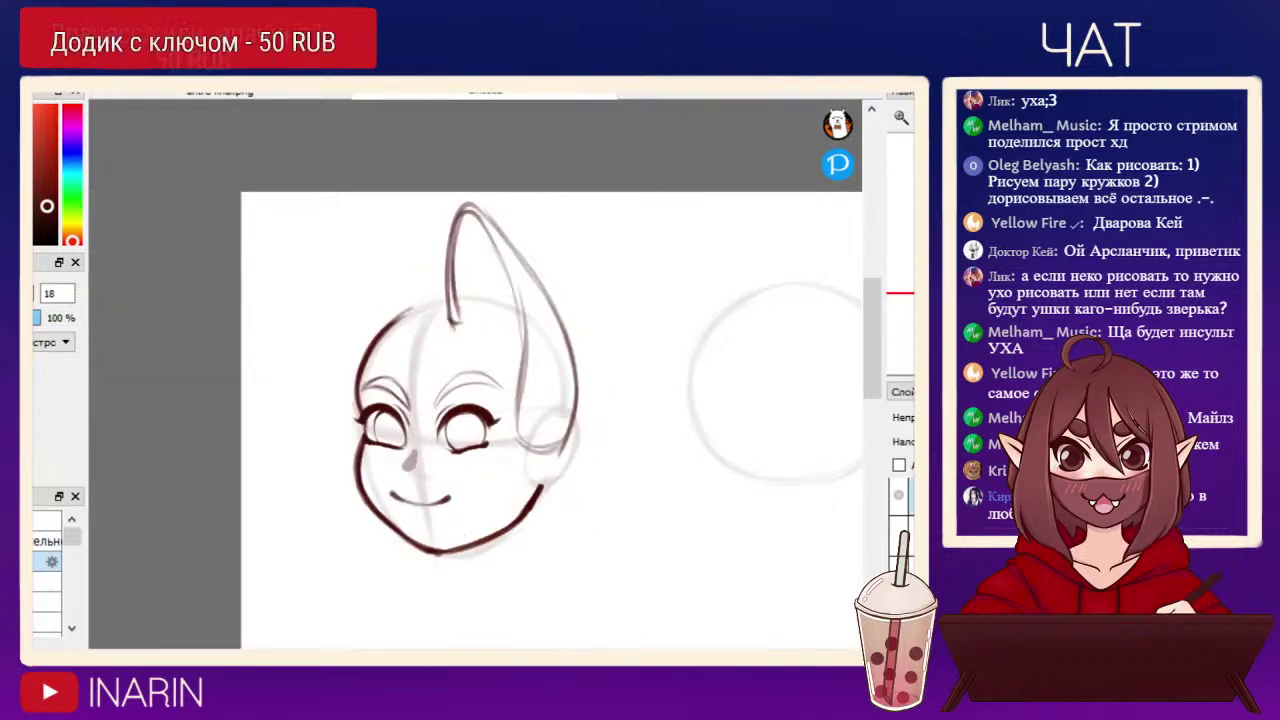
key(h)
key(ctrl+z)
mouse_move(519, 296)
mouse_down()
mouse_move(565, 225)
mouse_move(524, 284)
mouse_move(574, 264)
mouse_move(569, 226)
mouse_move(571, 331)
mouse_up()
drag(579, 252, 575, 343)
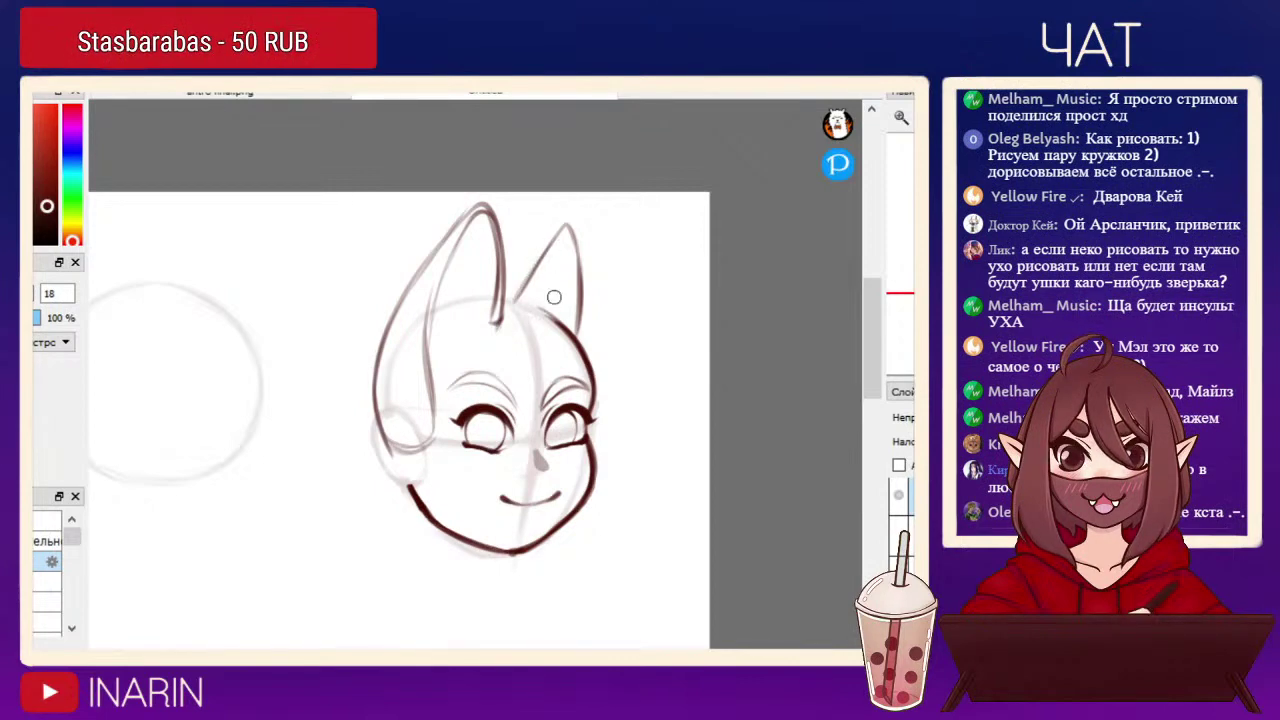
drag(476, 205, 623, 243)
key(ctrl+z)
mouse_move(478, 202)
mouse_down()
mouse_move(600, 241)
mouse_move(480, 204)
mouse_move(561, 227)
mouse_move(586, 254)
mouse_move(578, 224)
mouse_move(578, 300)
mouse_move(566, 226)
mouse_move(552, 308)
mouse_up()
key(ctrl+z)
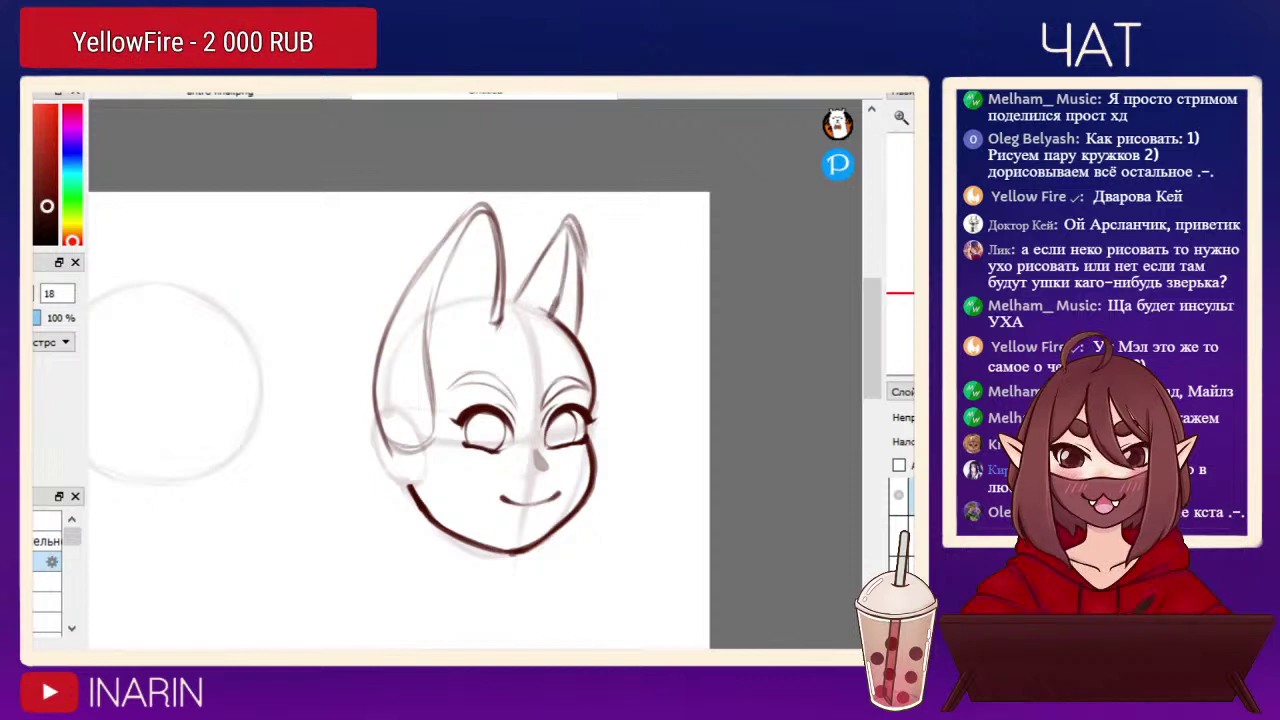
Hide the animal ears, show the pointed elf ear instead and mirror the view.
click(898, 495)
click(898, 535)
click(898, 535)
click(898, 575)
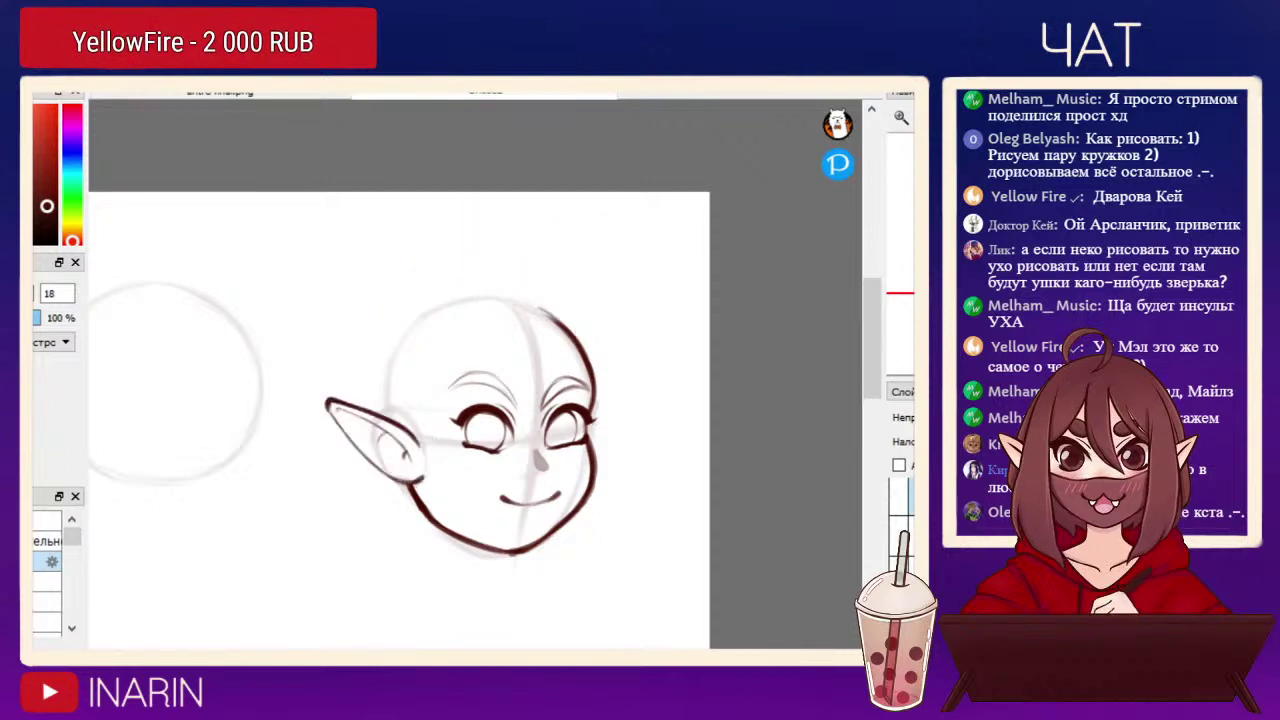
click(912, 575)
key(h)
click(899, 577)
click(899, 577)
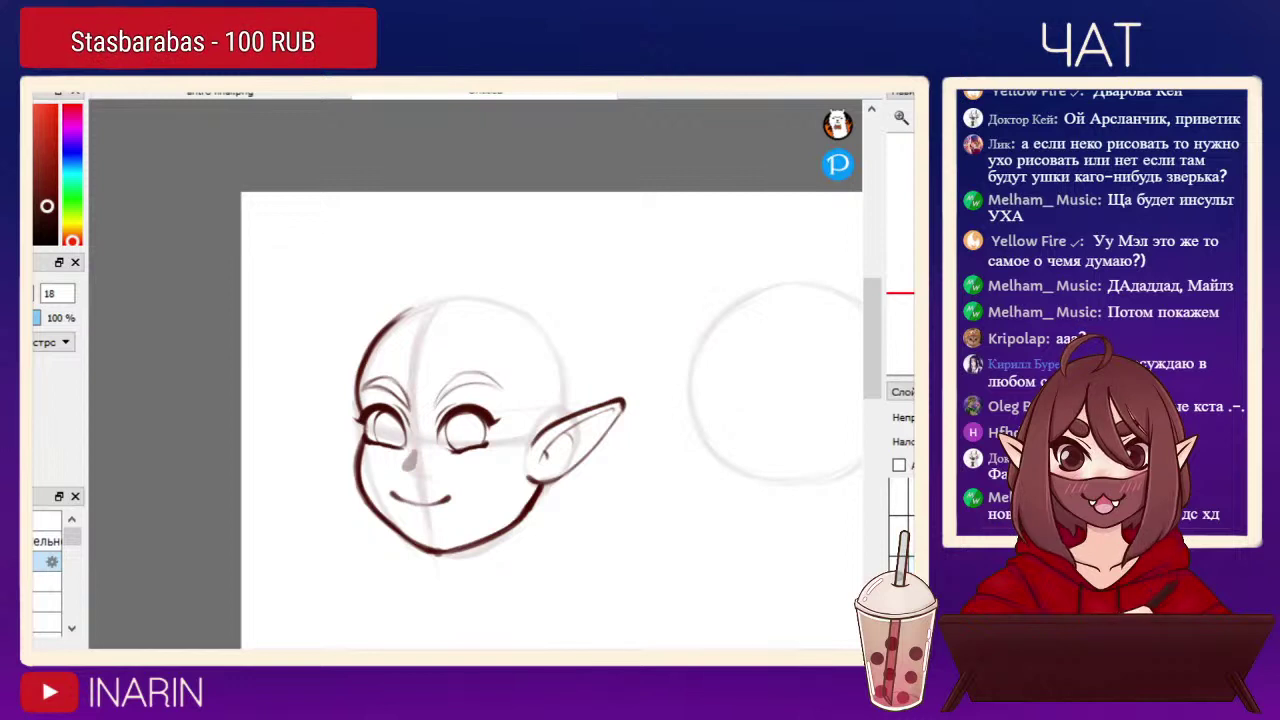
Hide the elf ear, select the nearer eye with its eyebrow freehand and transform it to a slightly different size.
key(Down)
click(900, 577)
mouse_move(525, 397)
mouse_down()
mouse_move(452, 380)
mouse_move(525, 395)
mouse_up()
key(ctrl+t)
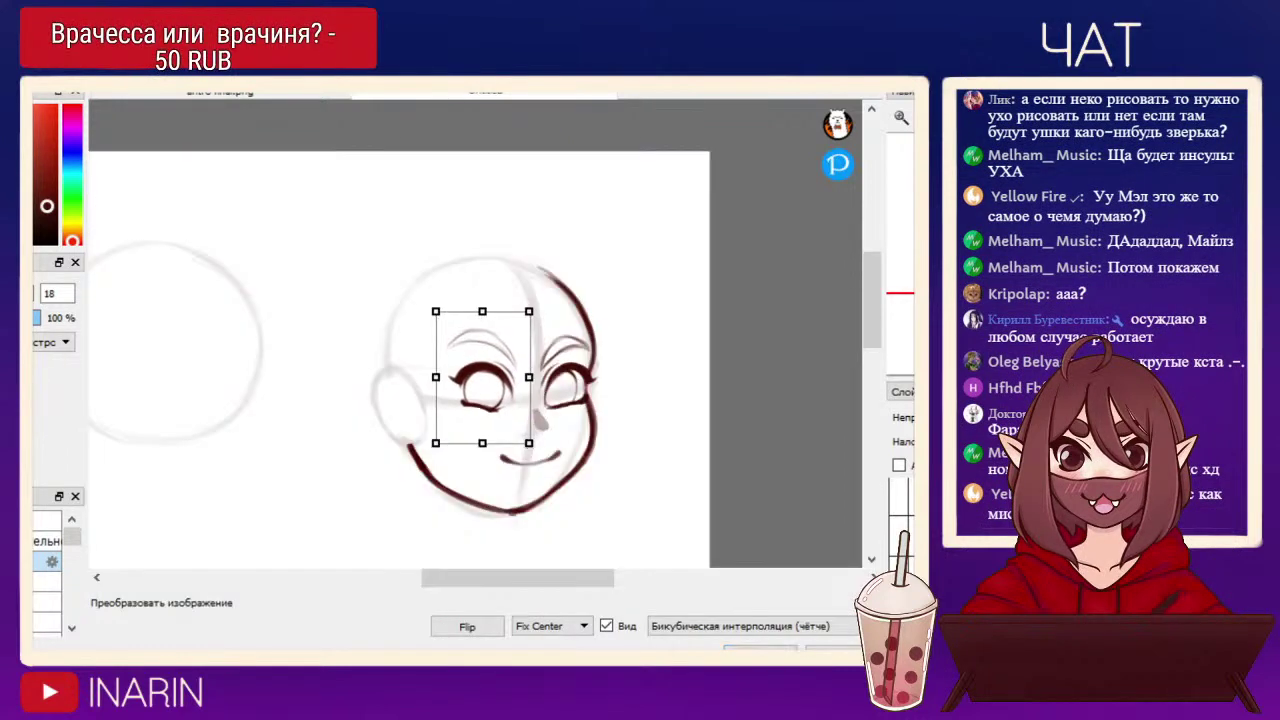
drag(526, 442, 528, 439)
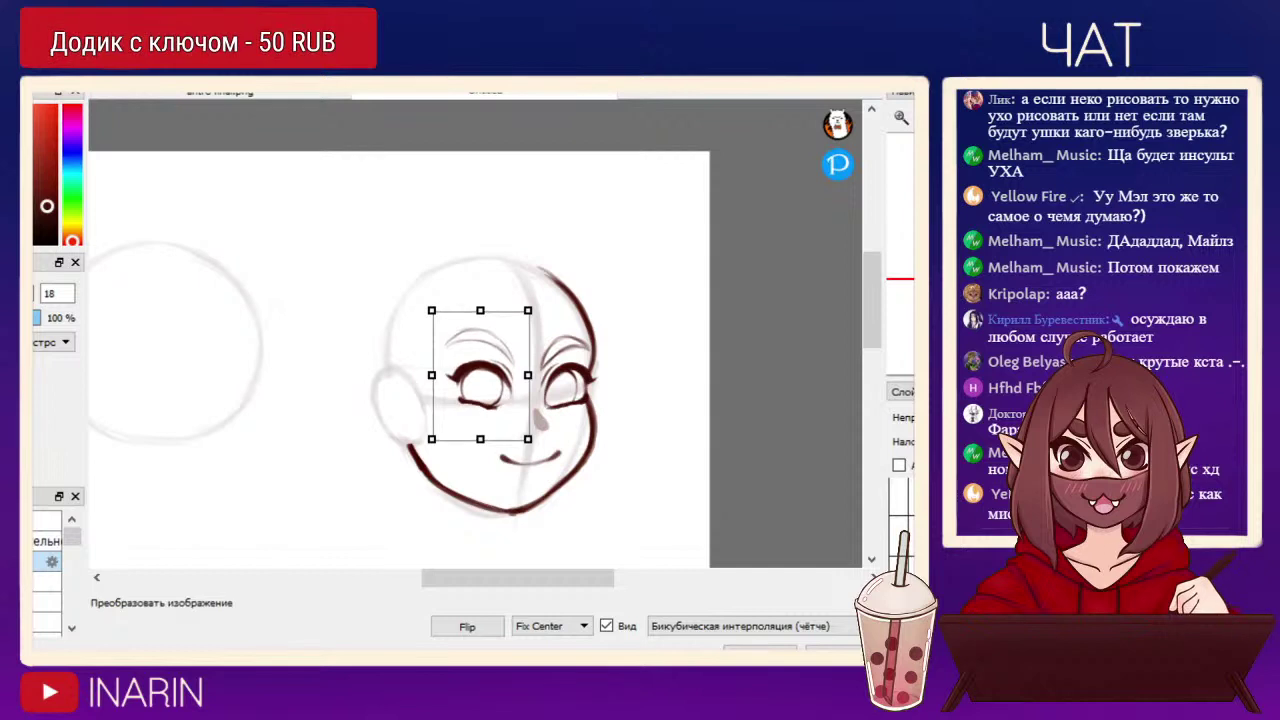
click(760, 648)
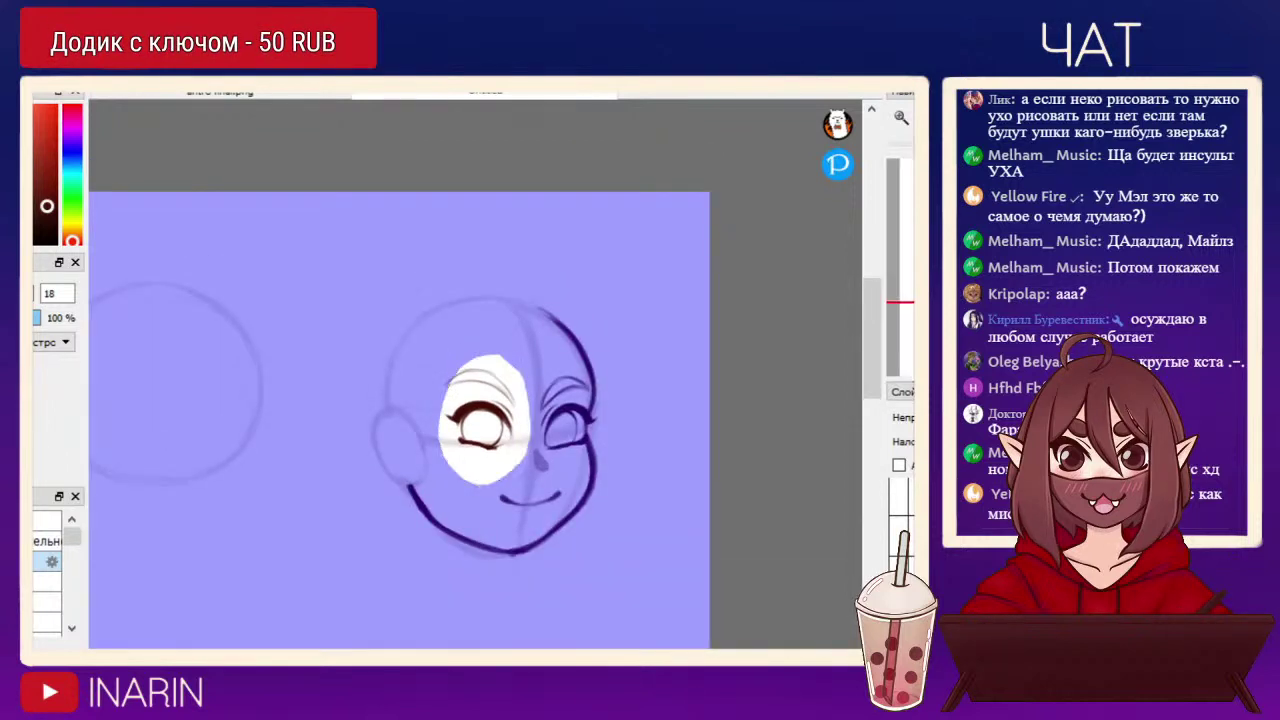
key(h)
key(ctrl+d)
Reselect the nearer eye and eyebrow freehand on the mirrored view, nudge them down and stretch them slightly.
mouse_move(521, 357)
mouse_down()
mouse_move(457, 469)
mouse_move(440, 373)
mouse_move(520, 352)
mouse_up()
key(ctrl+t)
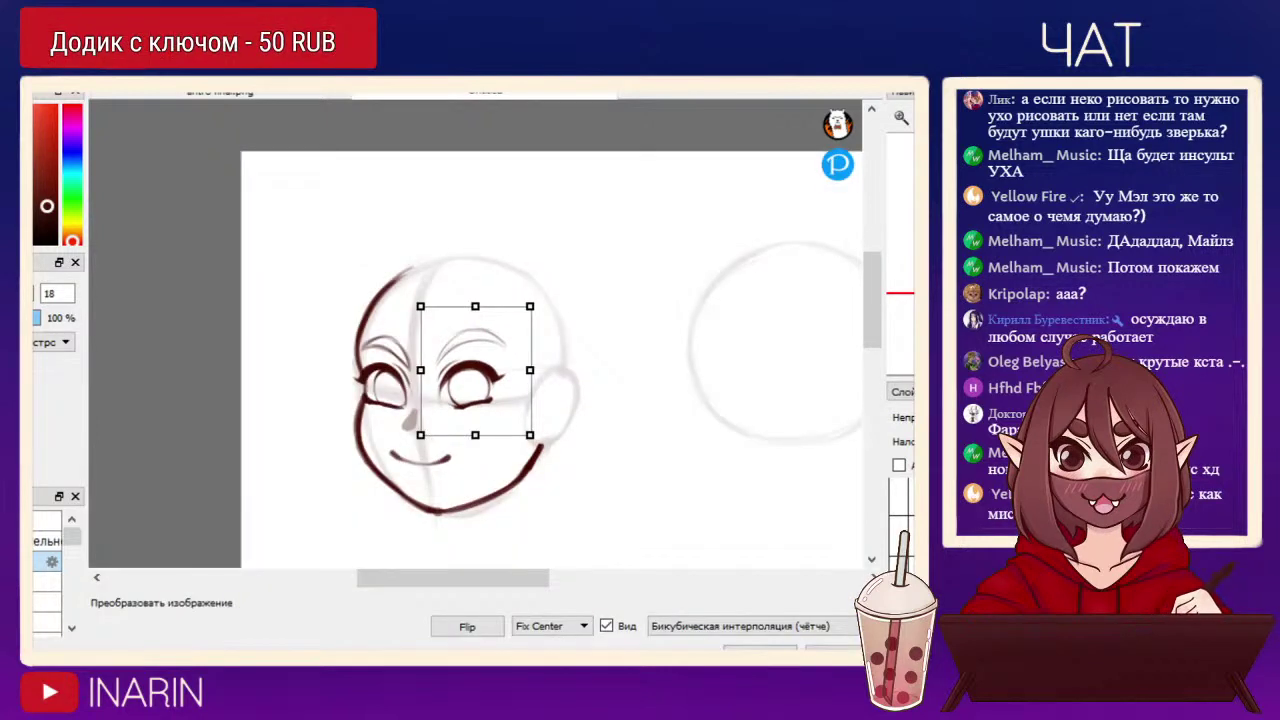
key(Down)
key(Right)
key(Left)
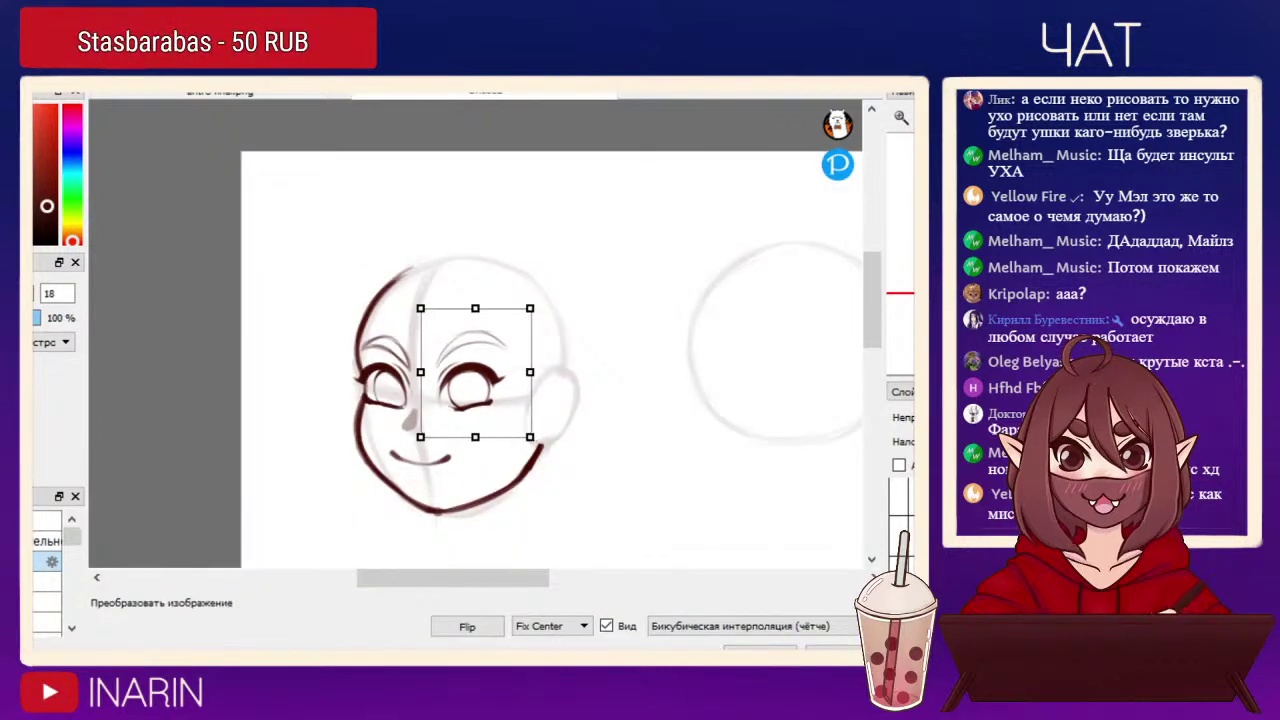
drag(475, 308, 475, 306)
drag(530, 372, 530, 372)
key(Return)
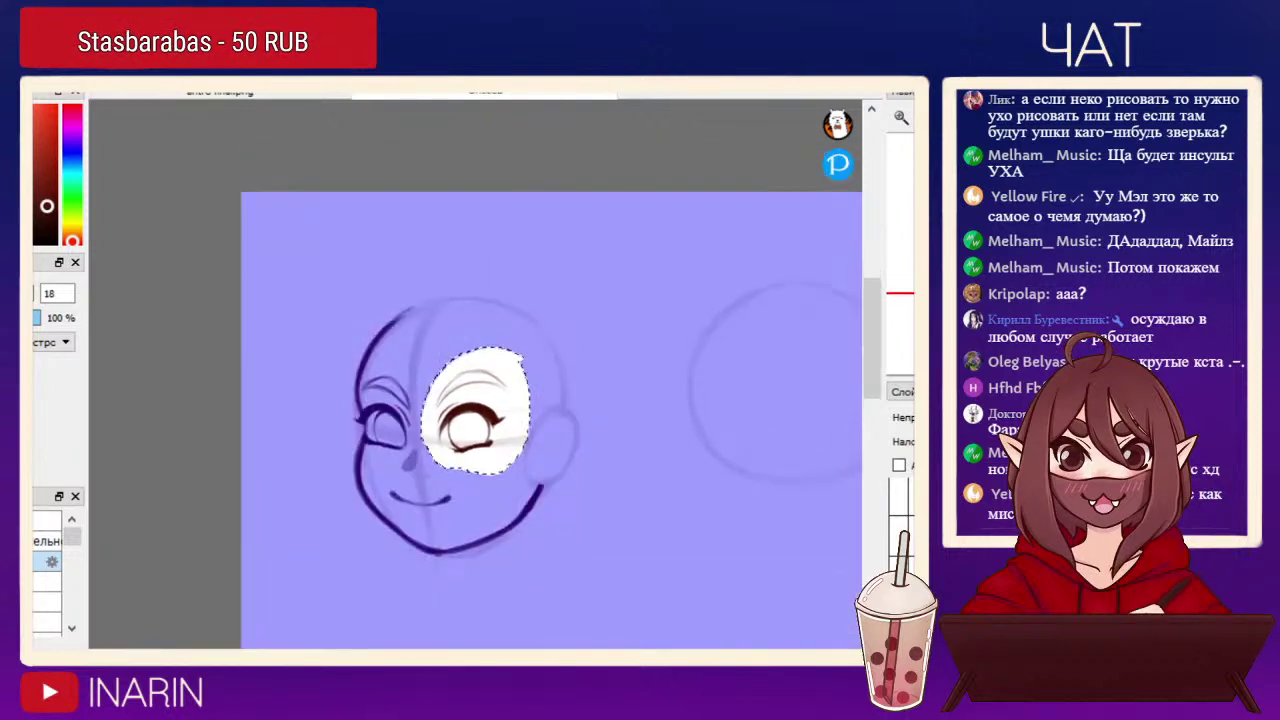
key(ctrl+d)
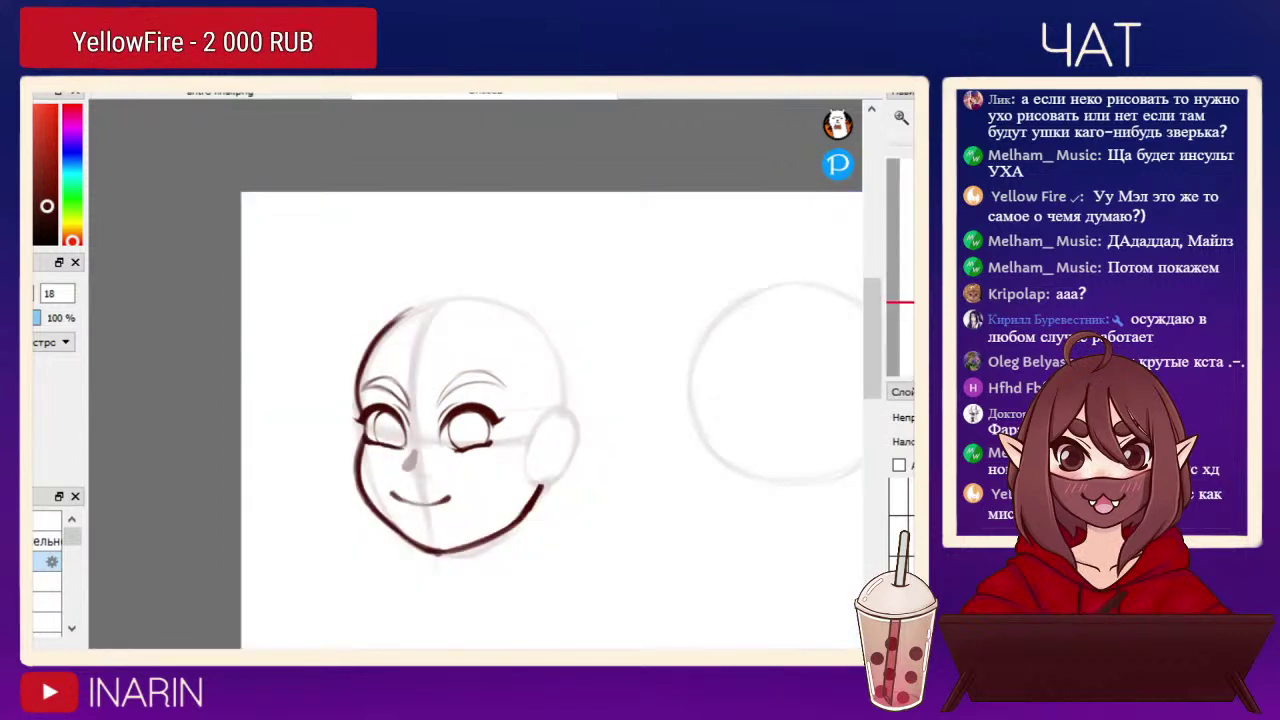
Turn the elf ear drawing back on beside the adjusted face.
key(Down)
click(911, 536)
click(900, 536)
click(900, 536)
click(911, 417)
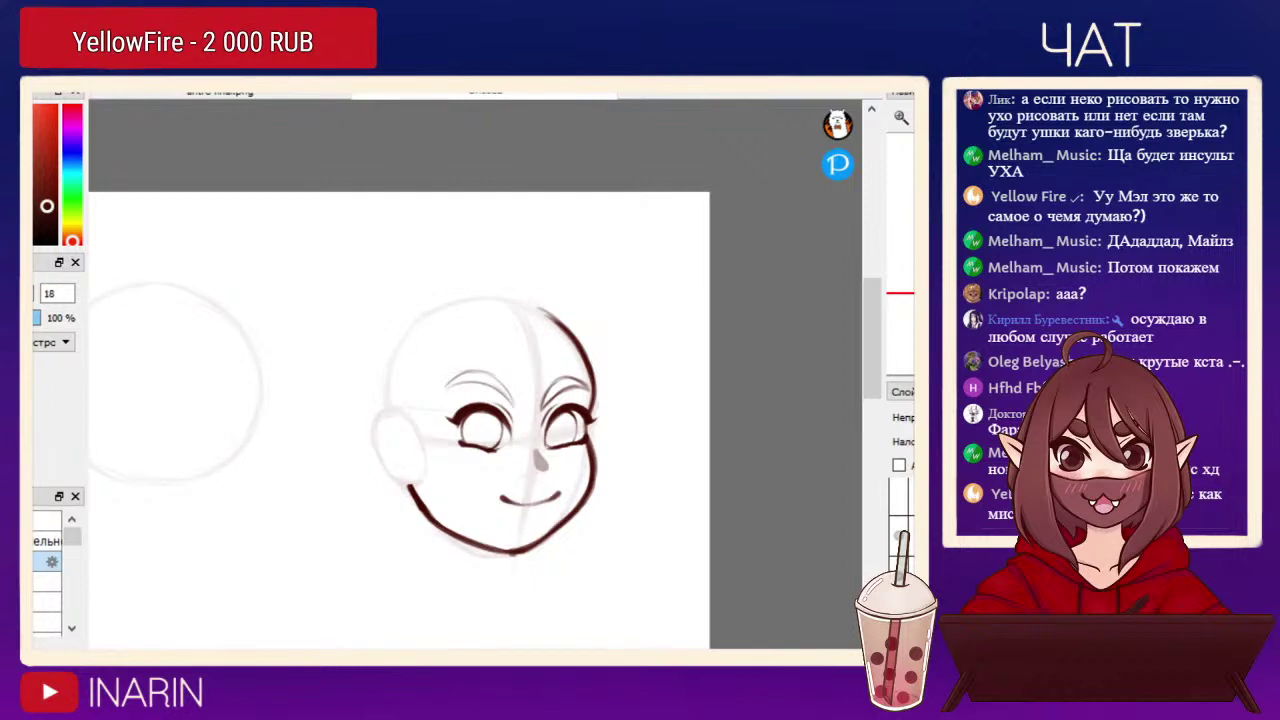
click(899, 495)
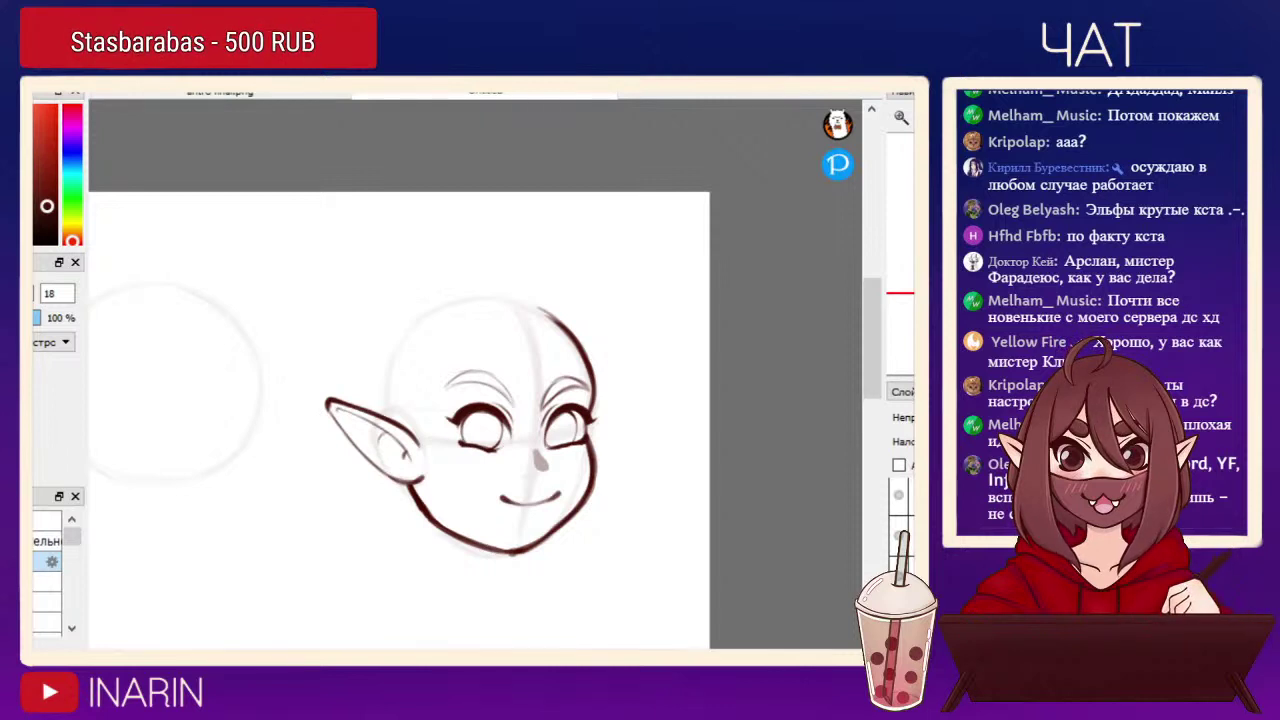
scroll(899, 535, down, 3)
click(898, 546)
click(898, 546)
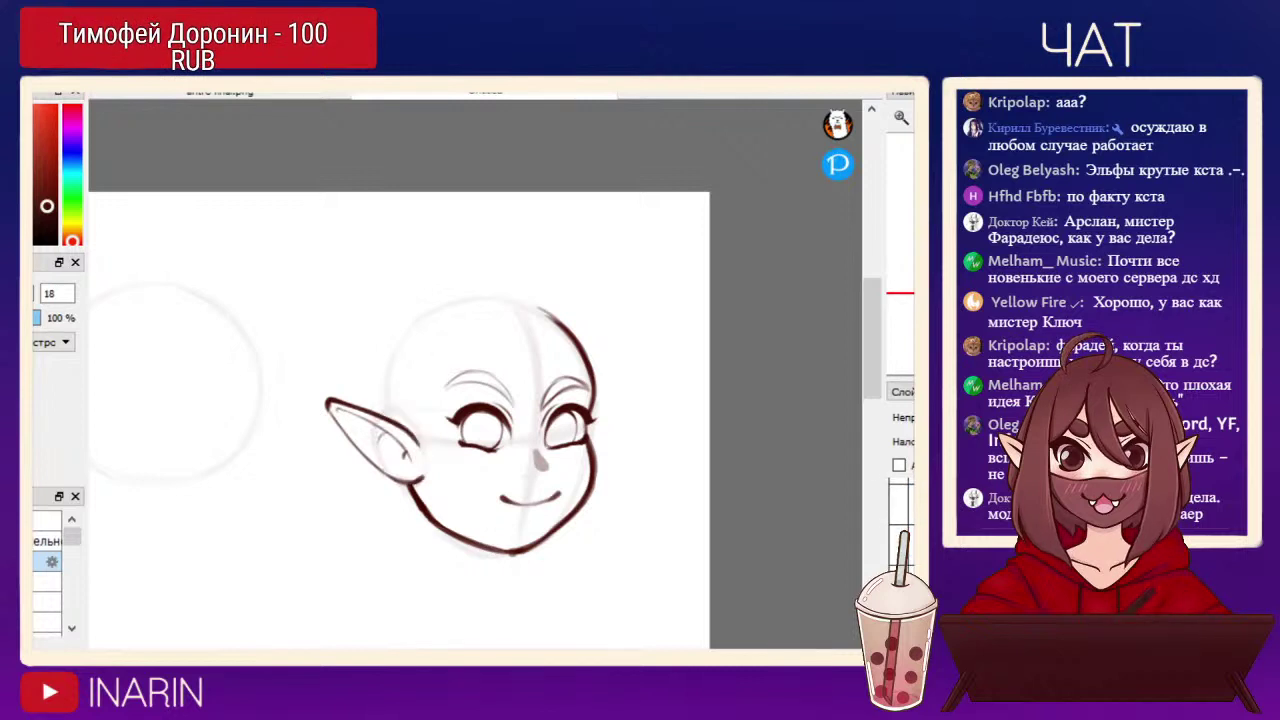
With brush size 23 on the mirrored view, draw hair direction arrows from the parting down the forehead and both sides of the face.
key(h)
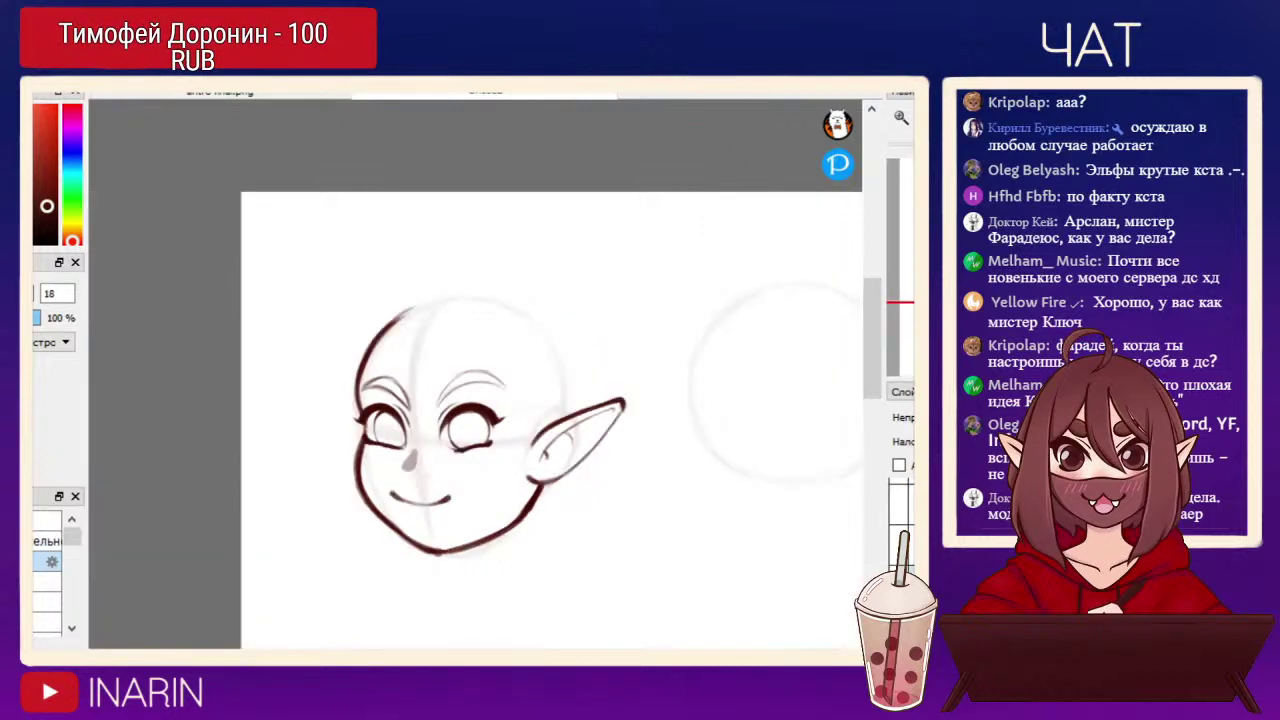
mouse_move(475, 373)
mouse_down()
mouse_move(496, 374)
mouse_move(478, 374)
mouse_up()
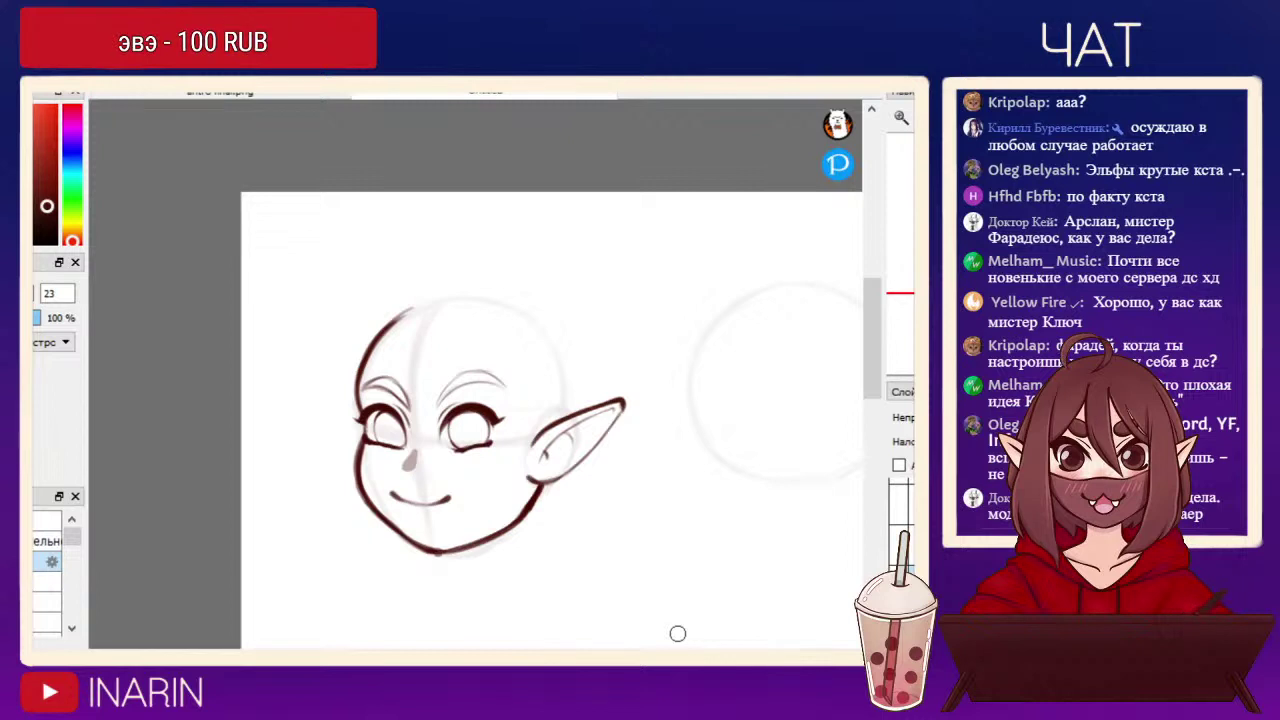
mouse_move(434, 303)
mouse_down()
mouse_move(449, 307)
mouse_move(412, 382)
mouse_up()
key(ctrl+z)
drag(469, 325, 532, 450)
drag(516, 400, 530, 452)
mouse_move(412, 302)
mouse_down()
mouse_move(346, 457)
mouse_move(350, 419)
mouse_move(323, 437)
mouse_move(343, 460)
mouse_up()
mouse_move(476, 306)
mouse_down()
mouse_move(578, 386)
mouse_move(532, 302)
mouse_move(600, 404)
mouse_up()
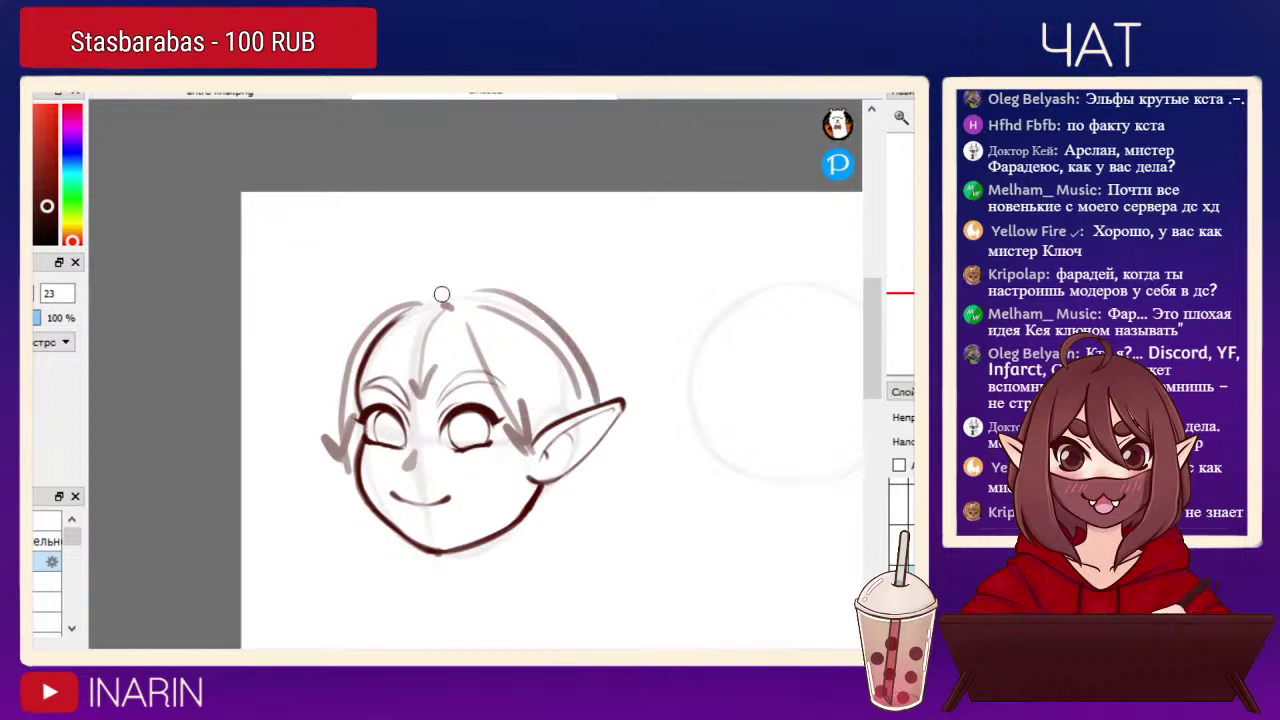
Add hair direction arrows over the crown toward the elf ear, then clear all the arrows.
drag(437, 297, 540, 303)
drag(550, 370, 582, 398)
drag(602, 376, 584, 402)
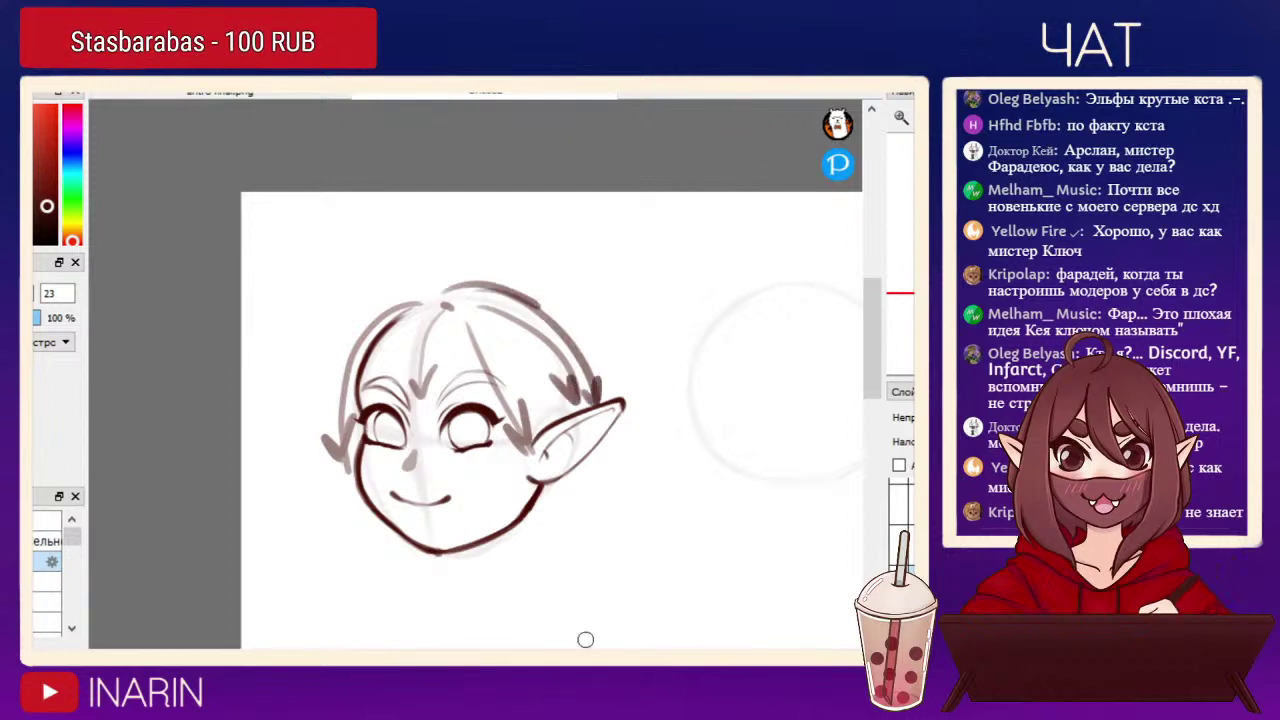
drag(588, 450, 594, 508)
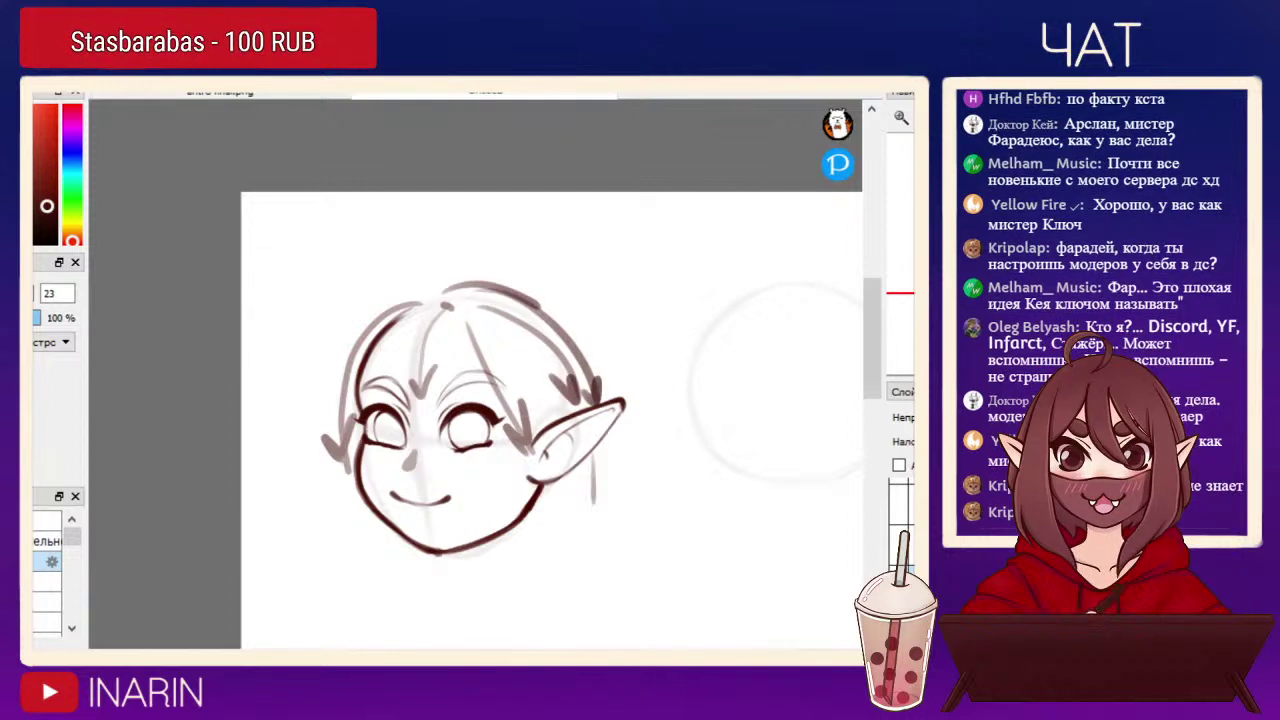
key(Delete)
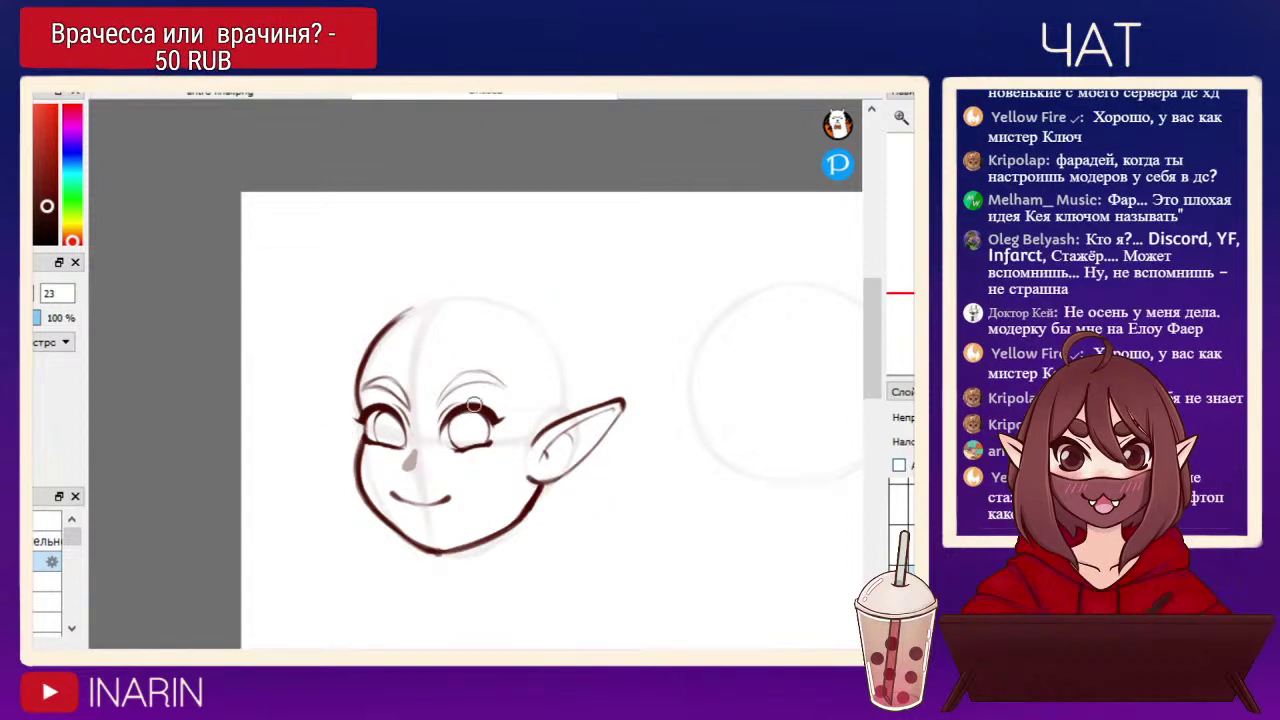
Sketch the hair contour from the parting down the far side of the head and a light strand curving over the forehead.
mouse_move(427, 298)
mouse_down()
mouse_move(366, 312)
mouse_move(344, 388)
mouse_up()
mouse_move(368, 322)
mouse_down()
mouse_move(354, 430)
mouse_move(349, 420)
mouse_up()
drag(418, 311, 520, 372)
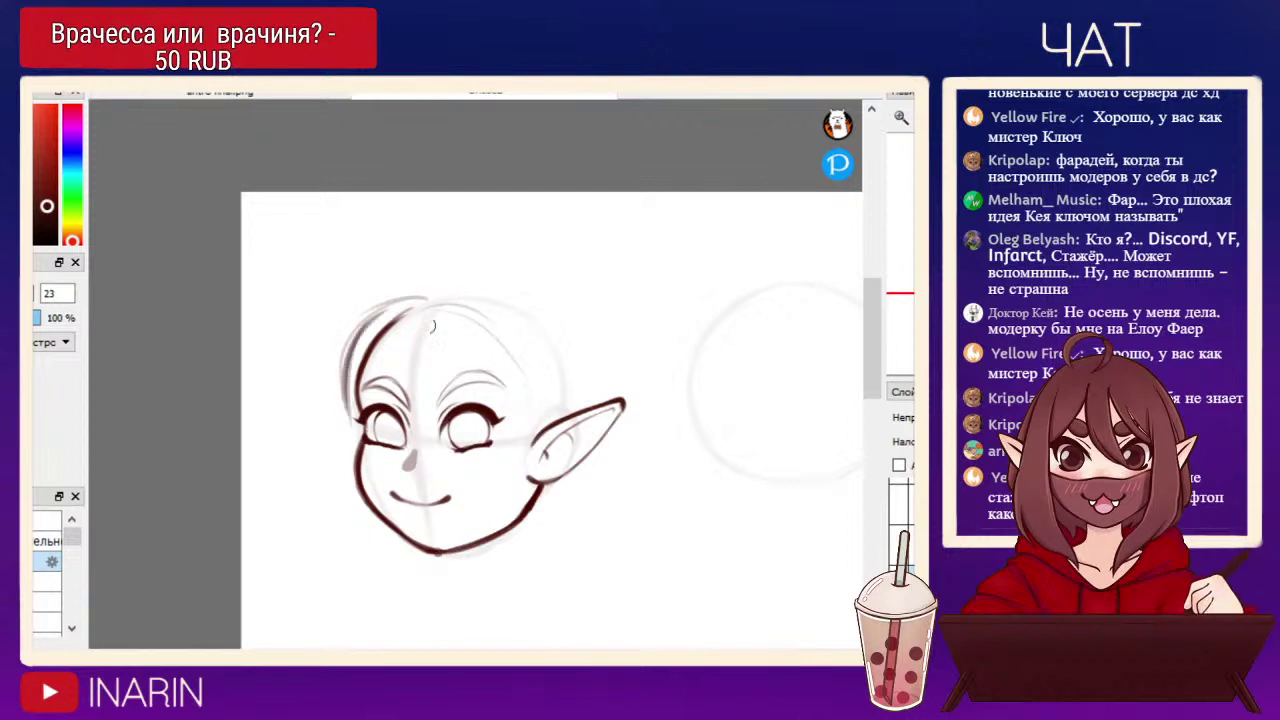
mouse_move(428, 316)
mouse_down()
mouse_move(487, 366)
mouse_move(380, 390)
mouse_up()
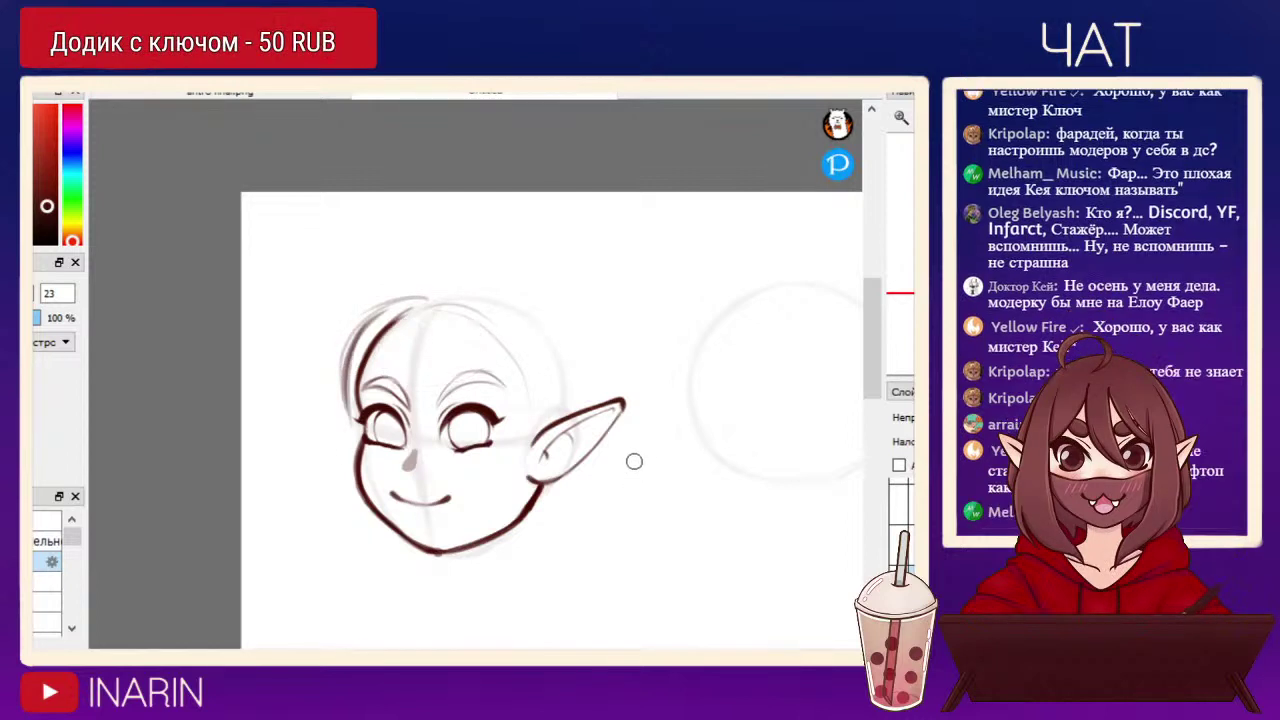
mouse_move(413, 347)
mouse_down()
mouse_move(496, 325)
mouse_move(536, 408)
mouse_up()
key(ctrl+z)
key(ctrl+z)
Draw the hair on the nearer side with strands over the crown reaching the elf ear and falling beside the cheek.
drag(506, 342, 520, 552)
drag(466, 295, 556, 388)
drag(512, 318, 554, 400)
drag(466, 286, 594, 408)
drag(596, 462, 598, 518)
drag(581, 504, 596, 521)
drag(442, 291, 497, 291)
mouse_move(560, 440)
mouse_down()
mouse_move(436, 419)
mouse_move(513, 341)
mouse_up()
Erase the stray hair lines around the elf ear and the nearer side of the head, then return to the brush.
drag(742, 285, 755, 305)
key(e)
mouse_move(598, 410)
mouse_down()
mouse_move(564, 440)
mouse_move(572, 432)
mouse_up()
mouse_move(562, 312)
mouse_down()
mouse_move(495, 176)
mouse_move(474, 177)
mouse_move(567, 231)
mouse_move(490, 220)
mouse_move(549, 316)
mouse_up()
key(b)
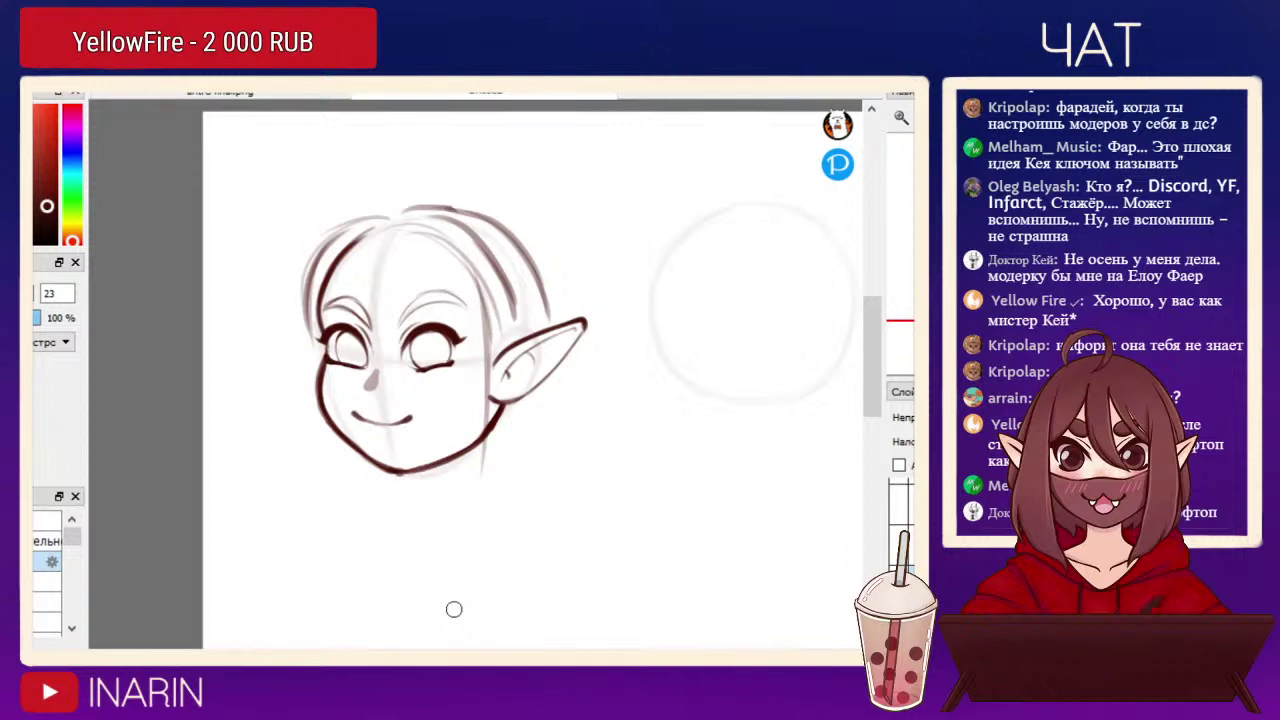
Draw a wavy lock of hair falling in front of the elf ear, past the jaw, and curling at its end.
drag(471, 268, 488, 385)
drag(490, 322, 474, 487)
mouse_move(460, 424)
mouse_down()
mouse_move(503, 497)
mouse_move(473, 571)
mouse_up()
mouse_move(487, 493)
mouse_down()
mouse_move(456, 585)
mouse_move(490, 614)
mouse_up()
mouse_move(489, 360)
mouse_down()
mouse_move(521, 519)
mouse_move(458, 578)
mouse_move(499, 608)
mouse_move(462, 600)
mouse_move(511, 598)
mouse_move(452, 595)
mouse_move(493, 616)
mouse_up()
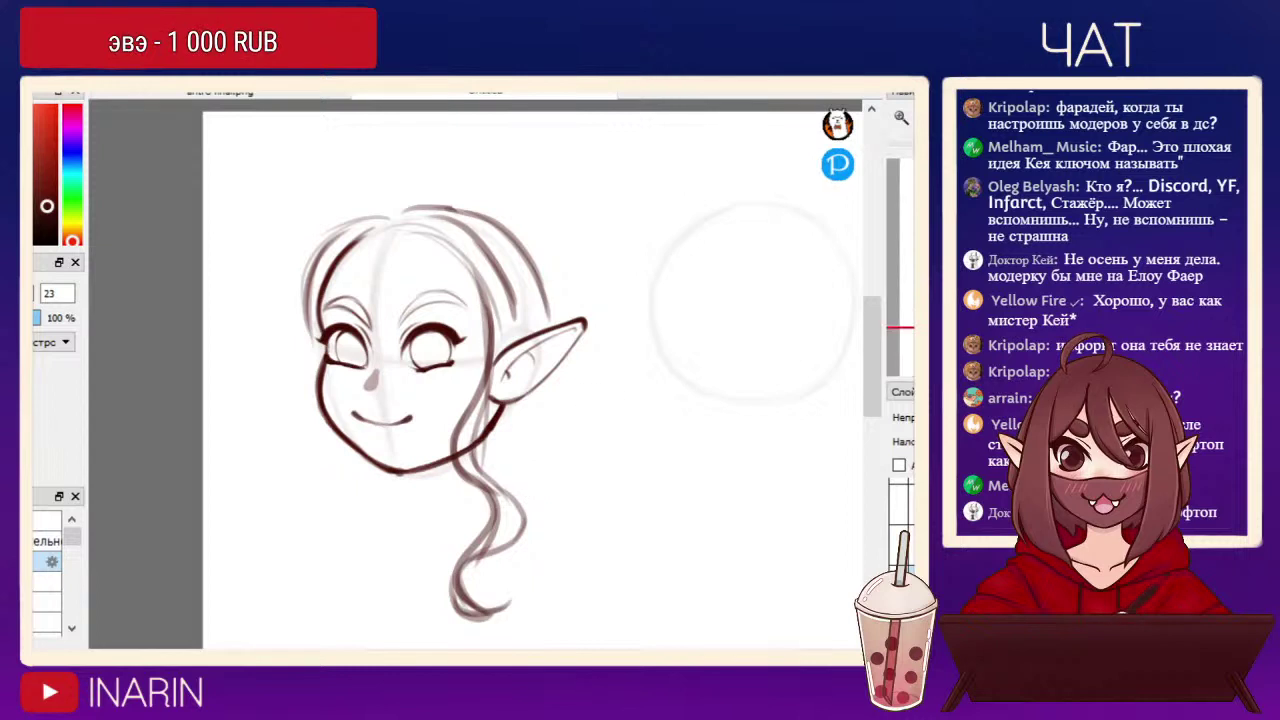
Beside the head, draw an enlarged example of a wavy lock from two S-shaped lines starting at one point.
drag(526, 487, 358, 356)
drag(497, 381, 529, 414)
mouse_move(612, 322)
mouse_down()
mouse_move(566, 410)
mouse_move(631, 514)
mouse_move(623, 500)
mouse_move(603, 552)
mouse_move(566, 574)
mouse_move(578, 626)
mouse_up()
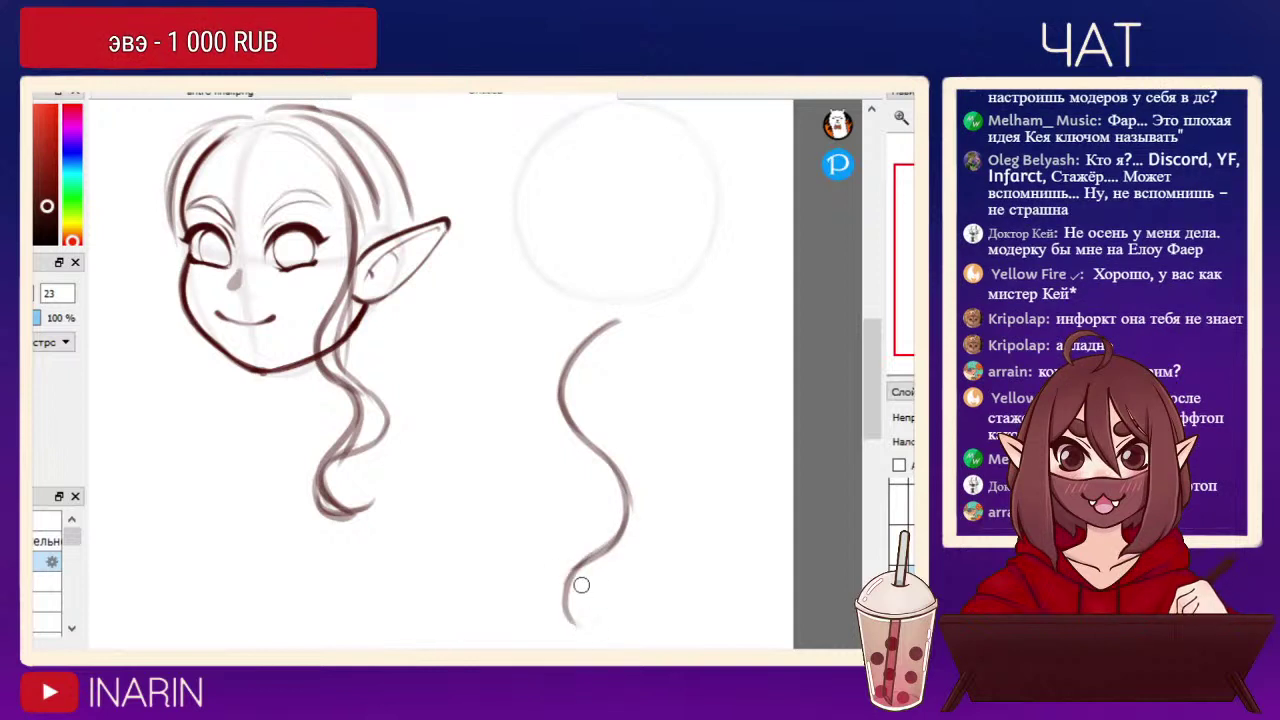
key(ctrl+z)
key(ctrl+z)
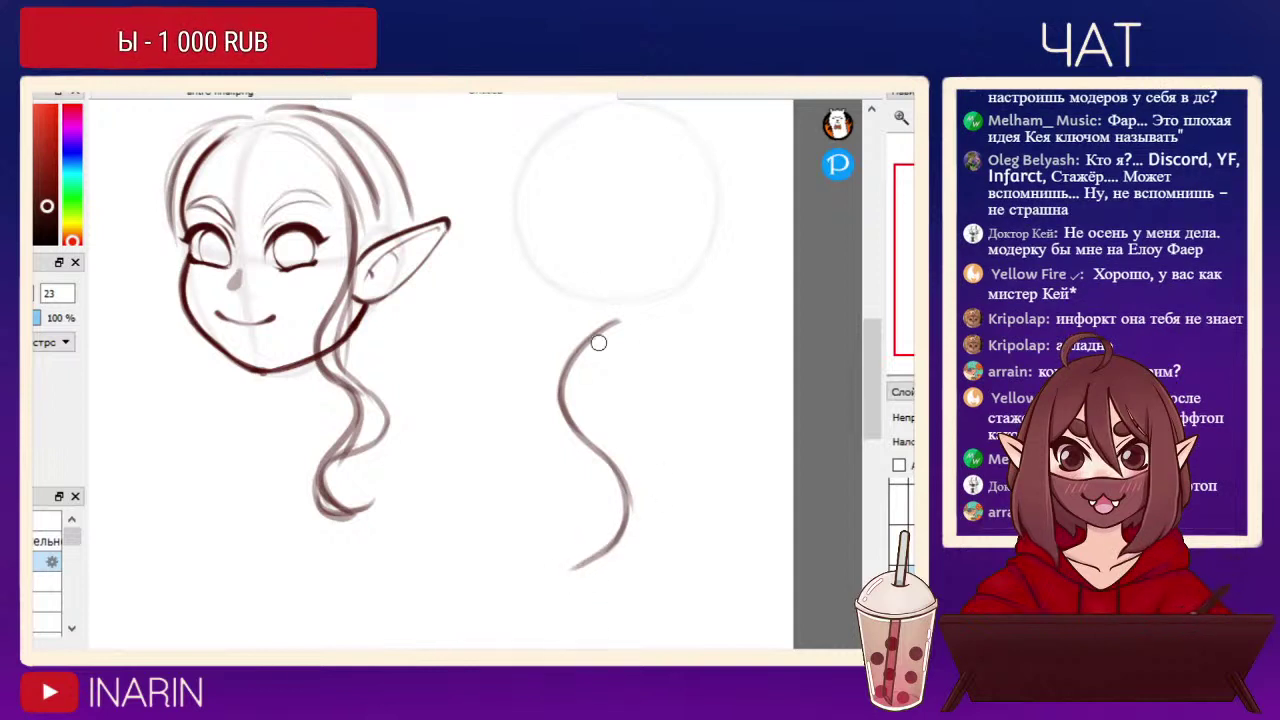
mouse_move(618, 320)
mouse_down()
mouse_move(526, 383)
mouse_move(590, 335)
mouse_move(529, 428)
mouse_move(541, 377)
mouse_move(528, 416)
mouse_move(614, 488)
mouse_move(608, 476)
mouse_move(637, 524)
mouse_move(607, 478)
mouse_move(636, 552)
mouse_move(620, 490)
mouse_move(607, 588)
mouse_move(639, 527)
mouse_move(561, 604)
mouse_move(602, 588)
mouse_move(537, 598)
mouse_up()
drag(592, 557, 528, 626)
Strengthen the lower curve and pointed tip of the example lock and darken the place where its lines cross.
scroll(854, 358, down, 3)
scroll(854, 358, right, 1)
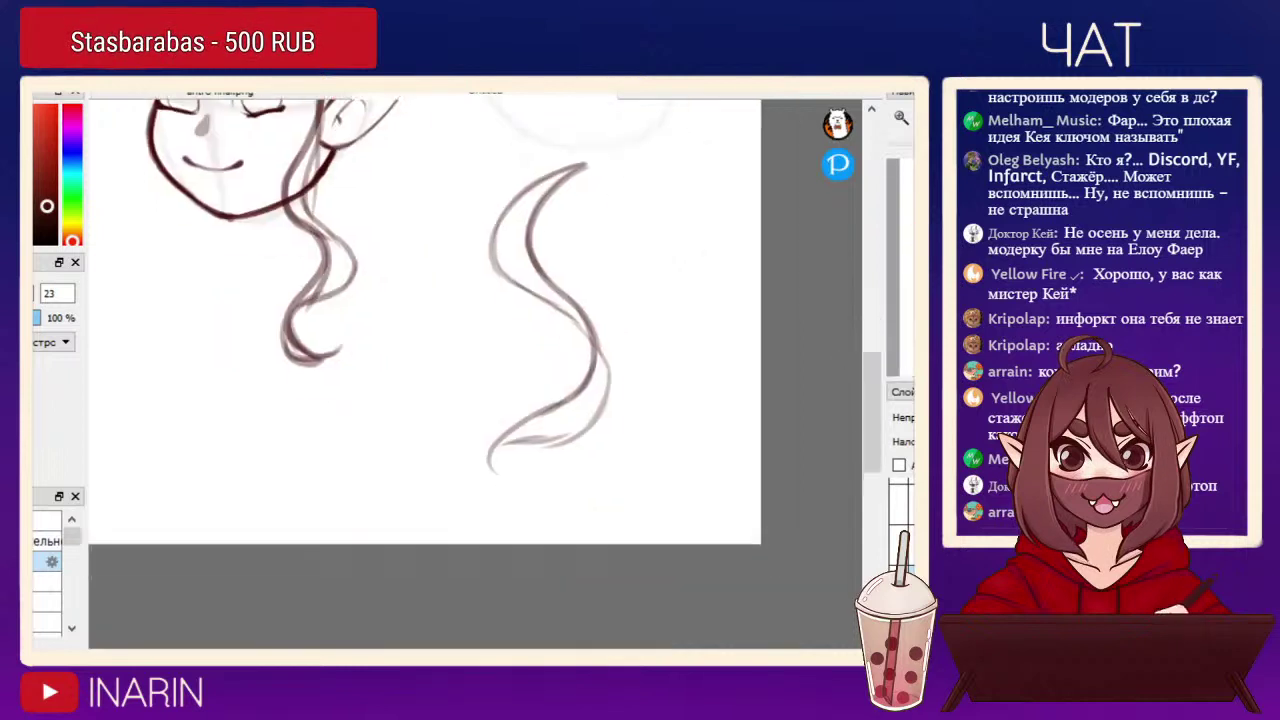
mouse_move(540, 410)
mouse_down()
mouse_move(487, 432)
mouse_move(478, 453)
mouse_move(563, 435)
mouse_move(540, 433)
mouse_move(597, 375)
mouse_up()
mouse_move(803, 159)
mouse_down()
mouse_move(718, 196)
mouse_move(777, 299)
mouse_up()
mouse_move(468, 398)
mouse_down()
mouse_move(537, 449)
mouse_move(566, 518)
mouse_up()
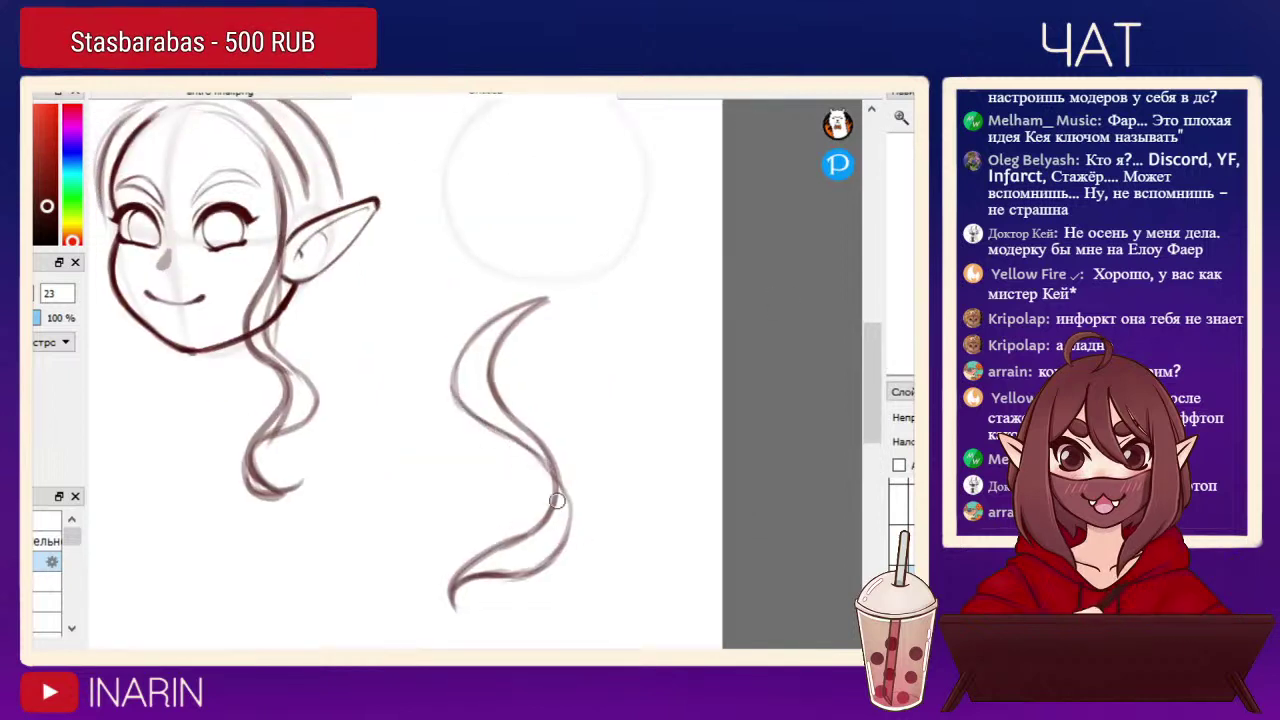
drag(534, 459, 568, 520)
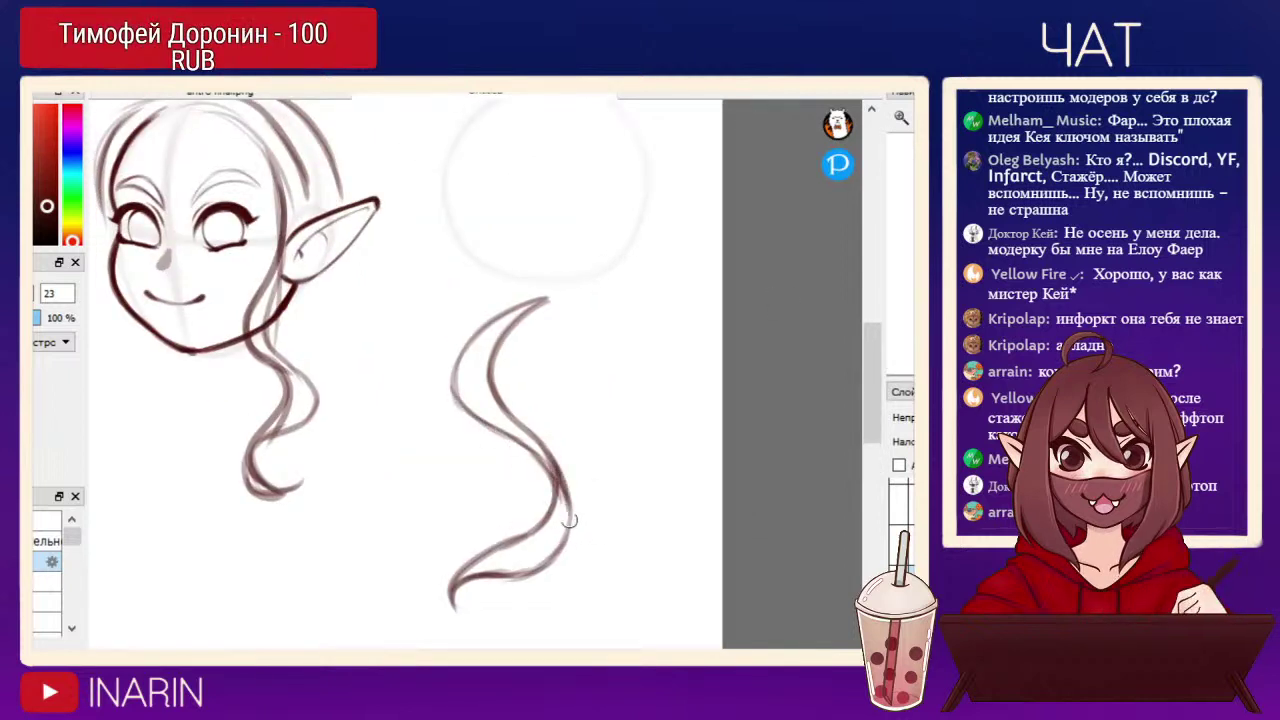
Return from the eraser to the size 23 brush and darken the crossing of the example lock's lines further.
key(e)
drag(546, 466, 563, 503)
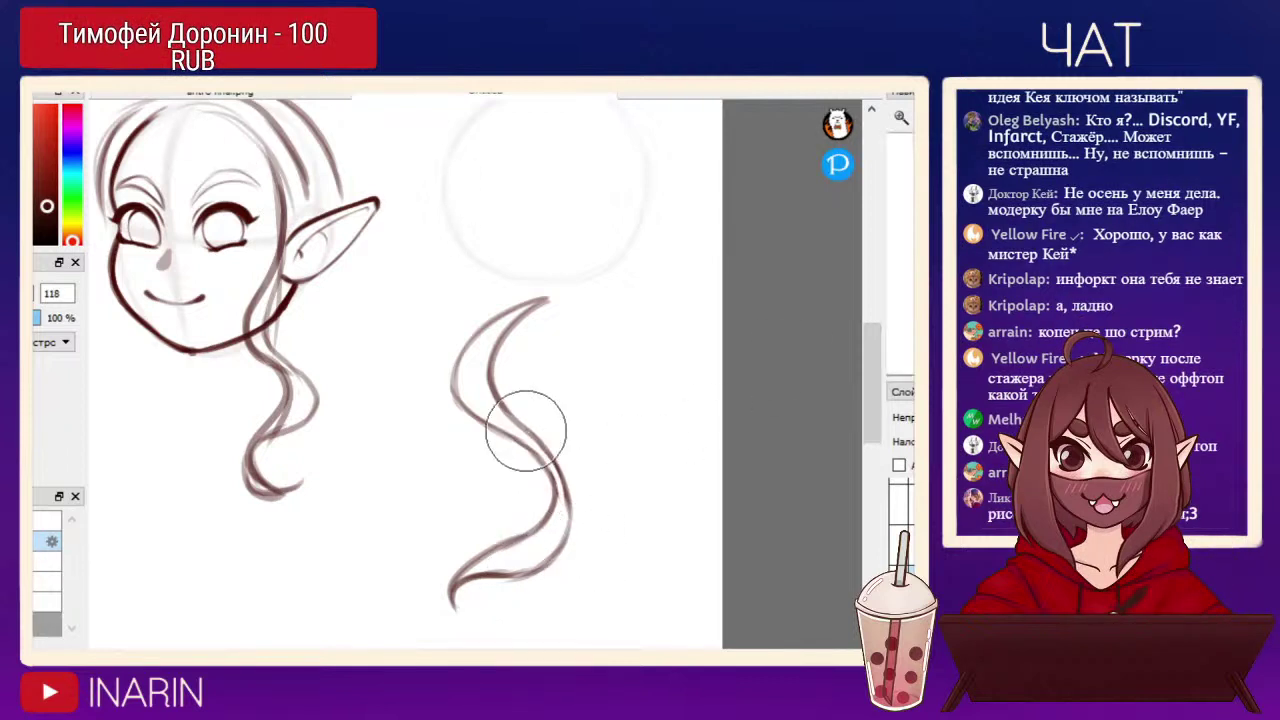
key(n)
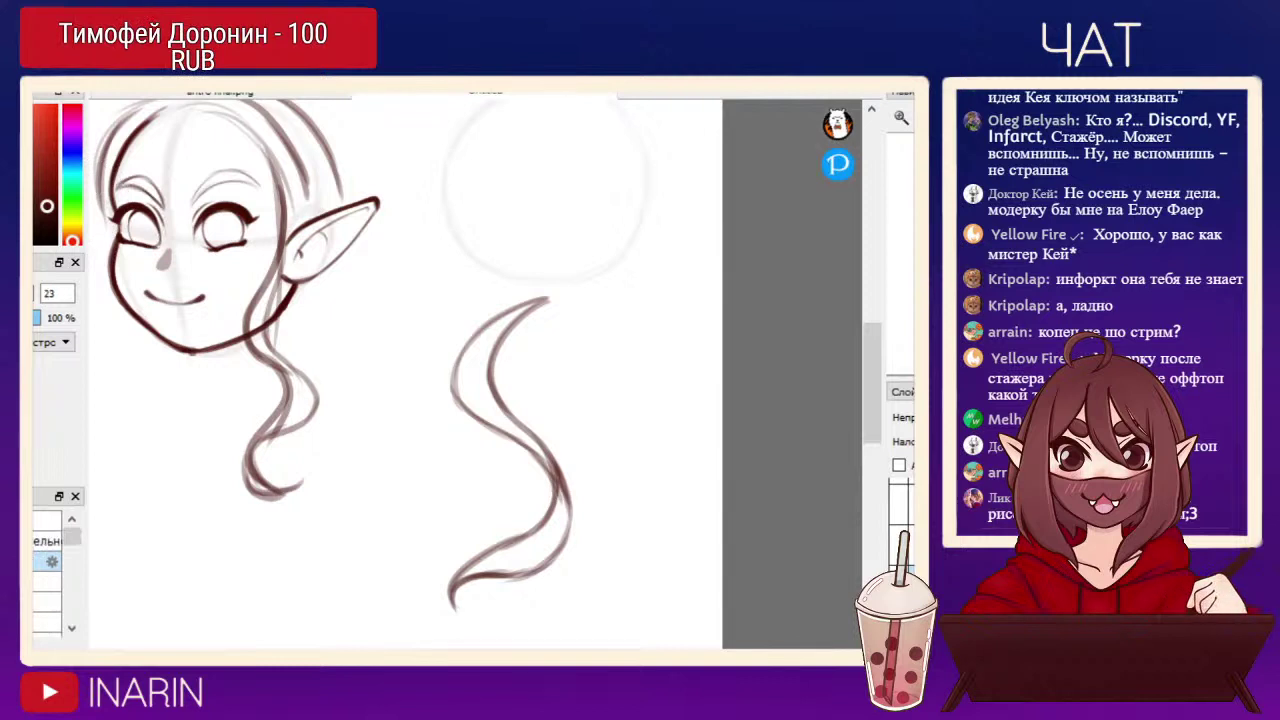
drag(550, 460, 557, 502)
mouse_move(714, 415)
mouse_down()
mouse_move(665, 275)
mouse_move(749, 415)
mouse_move(765, 375)
mouse_up()
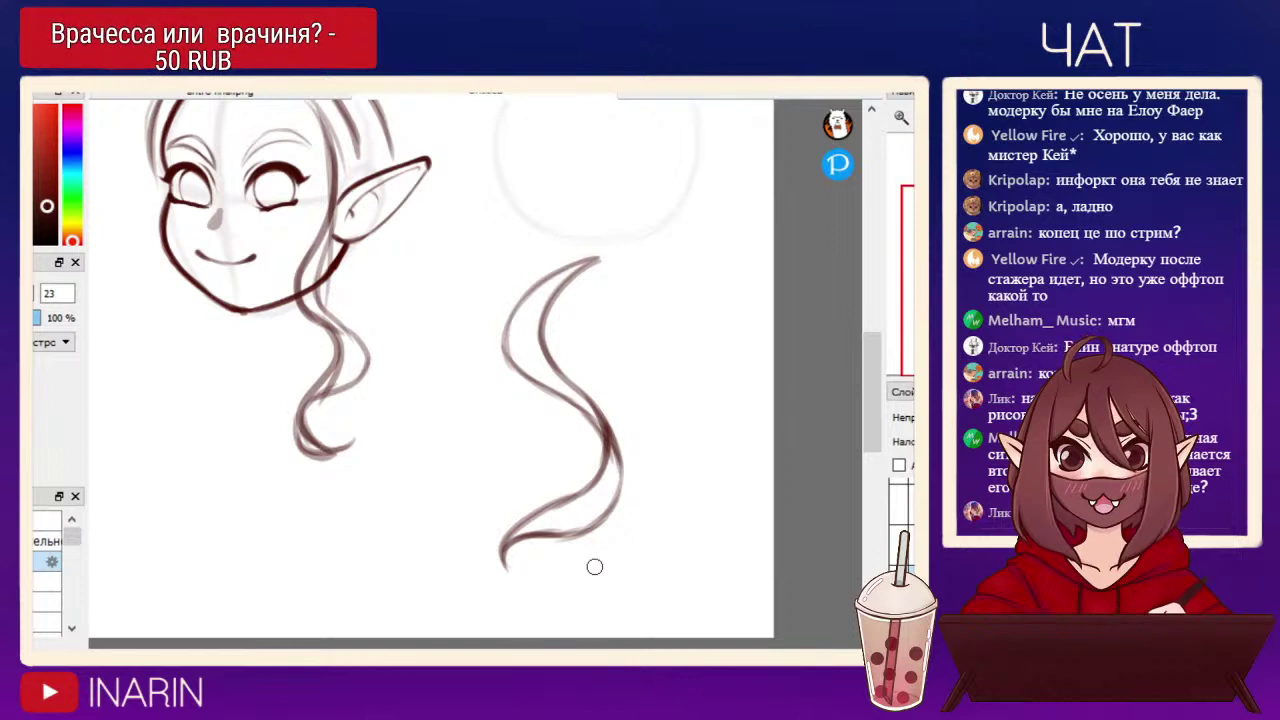
Outline a slanted fringe from the parting across the nearer eye and fill it with dark strokes.
mouse_move(500, 370)
mouse_down()
mouse_move(730, 561)
mouse_move(730, 518)
mouse_up()
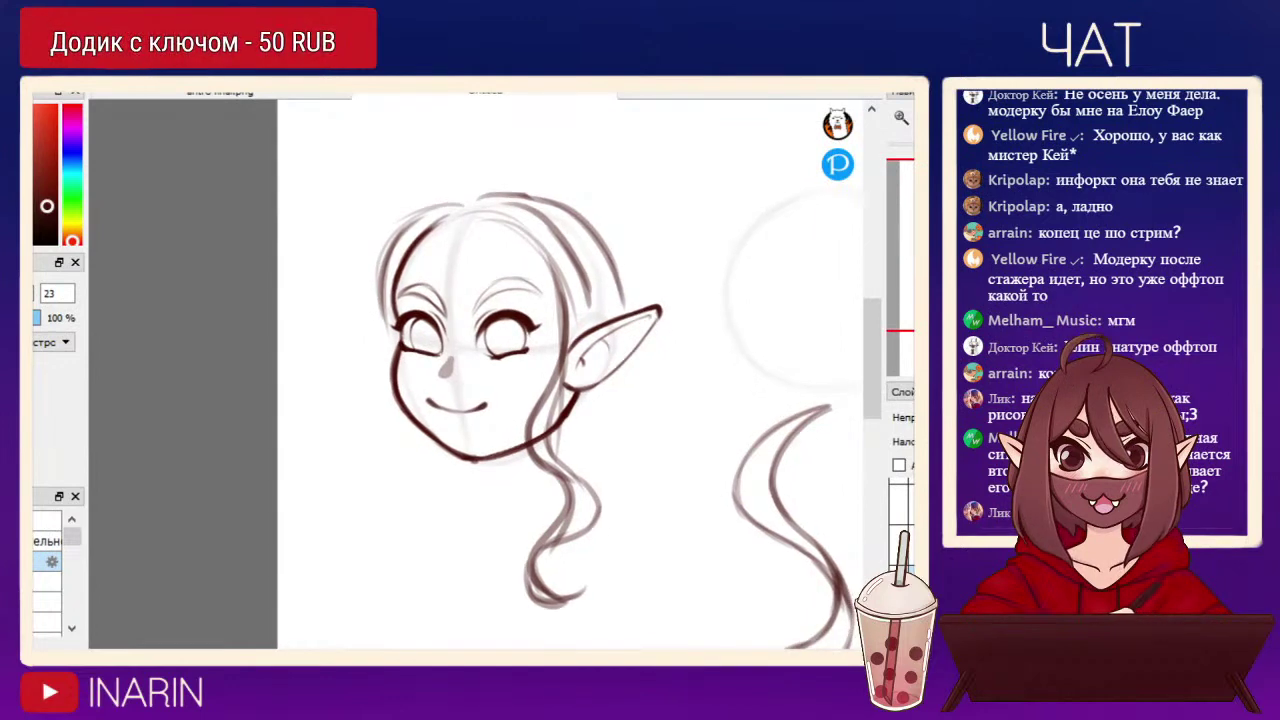
drag(437, 218, 522, 400)
mouse_move(447, 248)
mouse_down()
mouse_move(452, 230)
mouse_move(534, 286)
mouse_up()
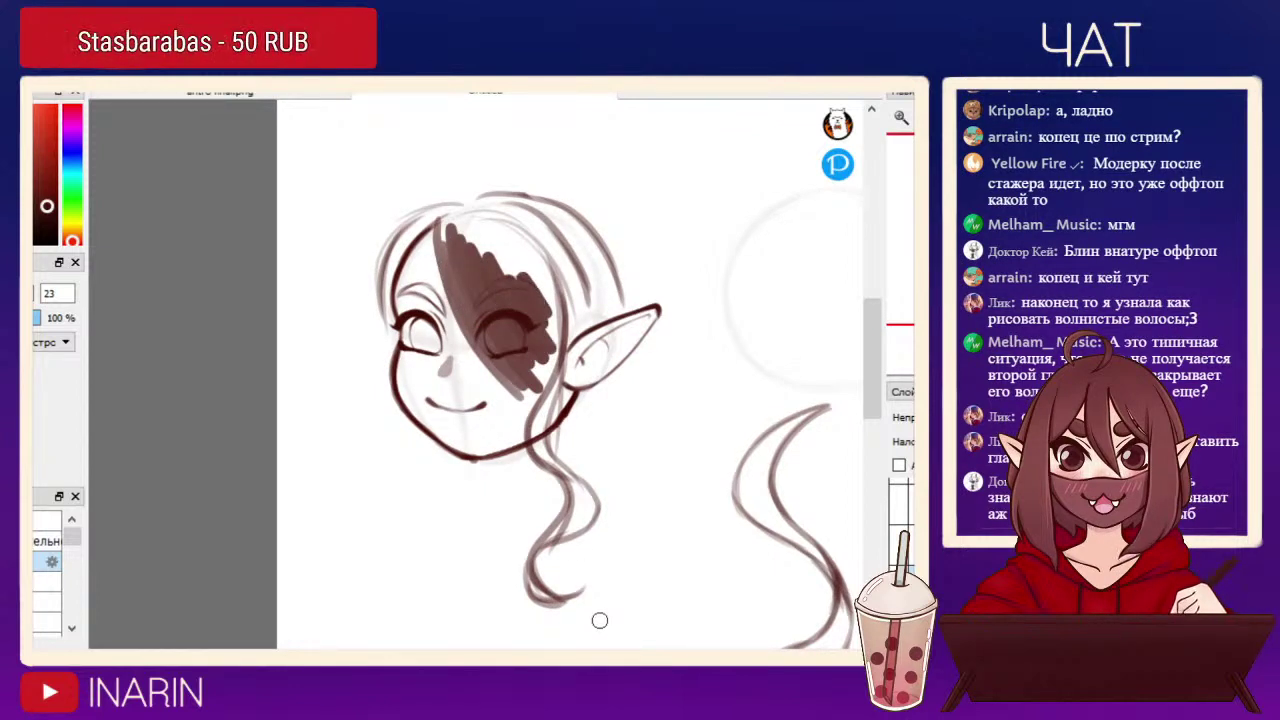
Undo the filled slanted fringe and clear the wavy hair and the enlarged example lock from the drawing.
key(ctrl+z)
key(ctrl+z)
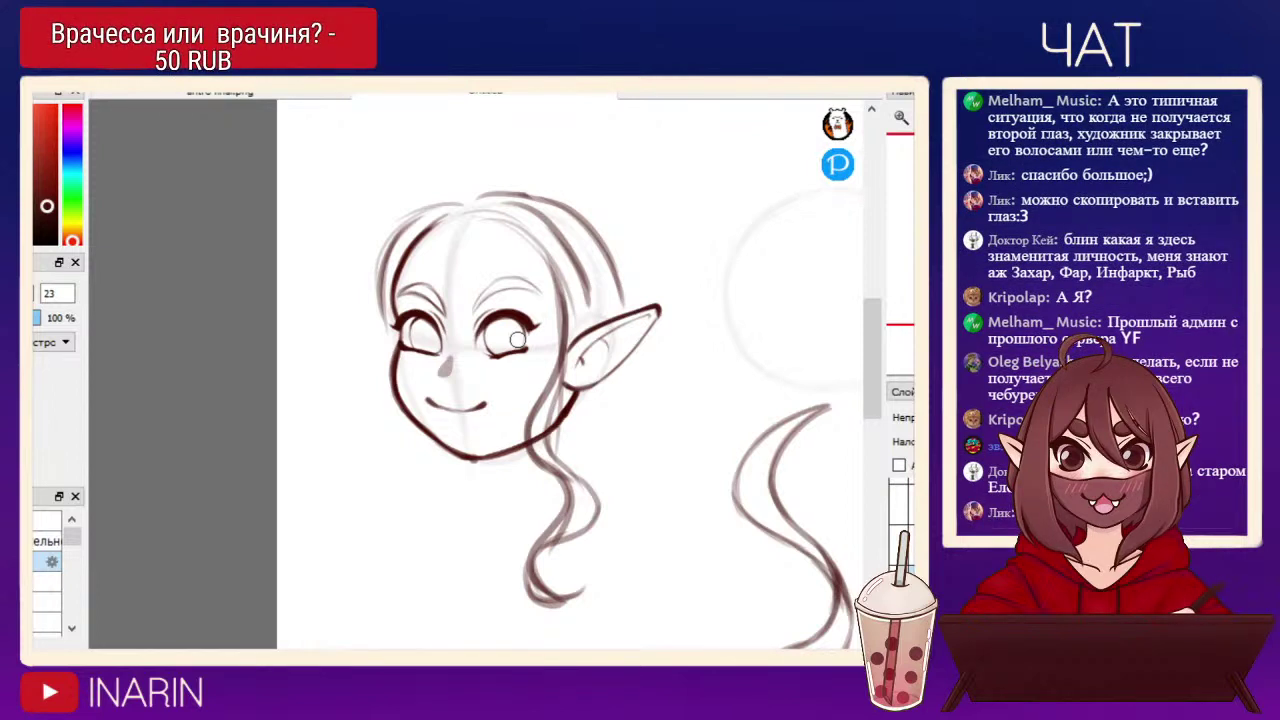
click(899, 550)
click(899, 550)
click(899, 550)
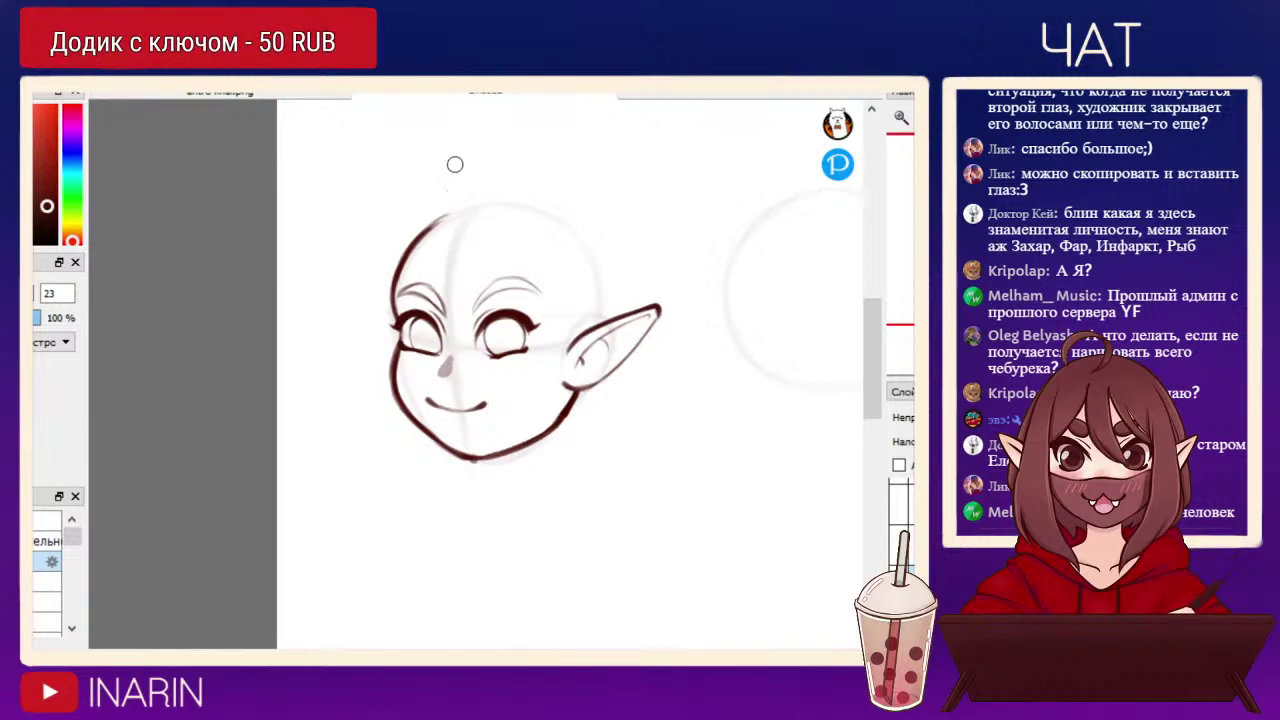
Draw a long straight strand from the parting past the nearer eye, in front of the ear, to below the chin.
mouse_move(478, 220)
mouse_down()
mouse_move(553, 345)
mouse_move(546, 331)
mouse_move(545, 550)
mouse_up()
mouse_move(572, 284)
mouse_down()
mouse_move(581, 479)
mouse_move(578, 528)
mouse_up()
mouse_move(548, 484)
mouse_down()
mouse_move(524, 565)
mouse_move(575, 523)
mouse_up()
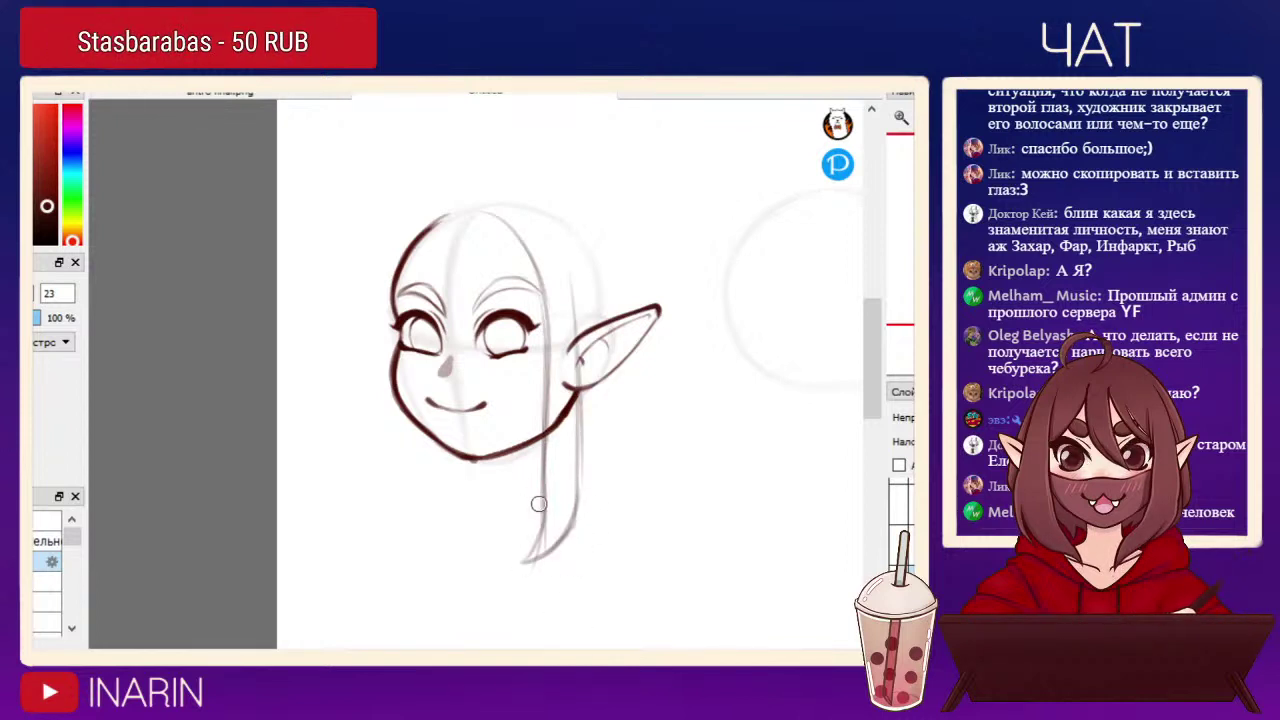
Draw straight strands with a jagged lower edge falling behind the ear, and clear the straight hair sketch.
drag(581, 297, 592, 514)
drag(583, 362, 584, 486)
mouse_move(584, 402)
mouse_down()
mouse_move(600, 543)
mouse_move(638, 548)
mouse_up()
drag(614, 338, 645, 510)
drag(616, 340, 643, 558)
drag(640, 504, 641, 573)
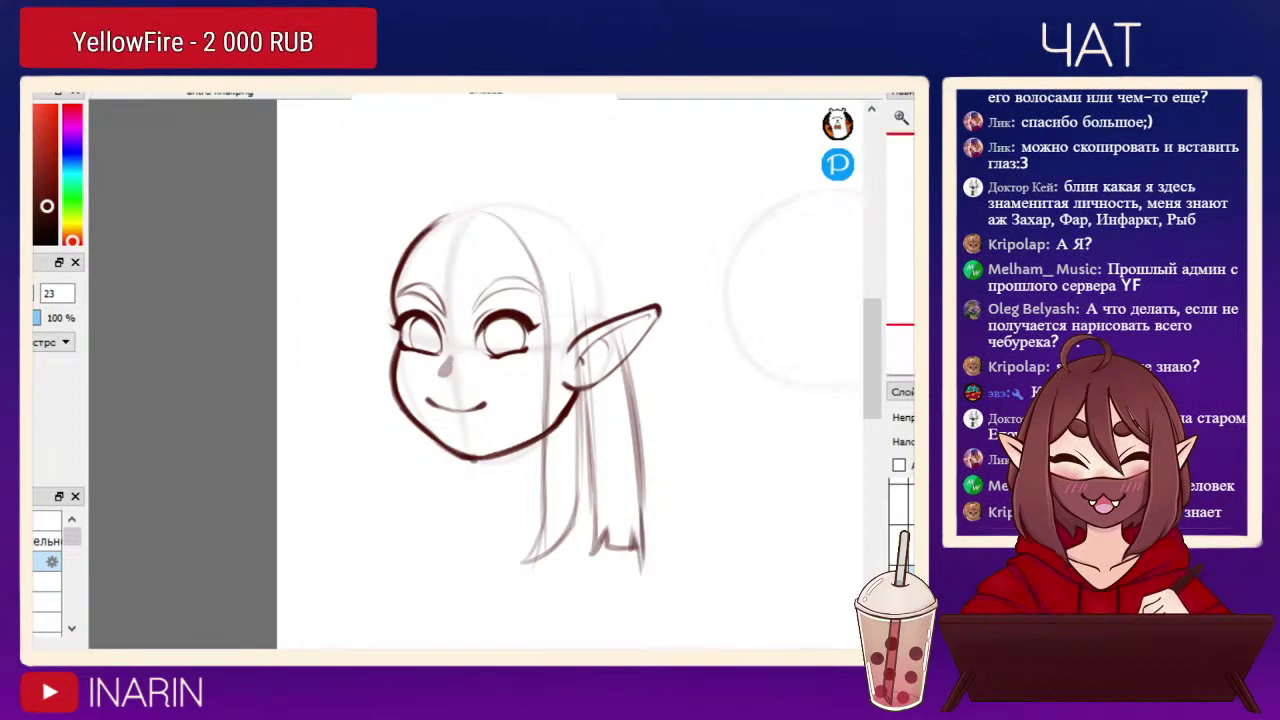
key(Delete)
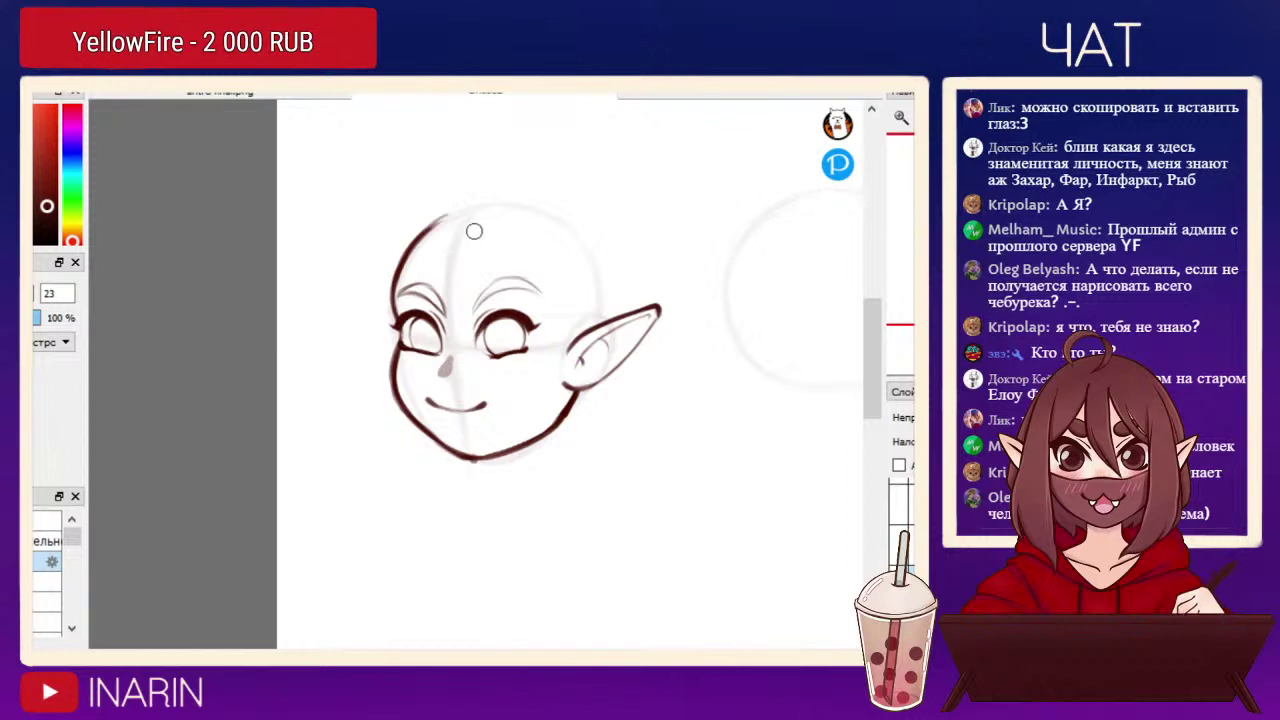
Try a short haircut with a raised crown contour and flicked ends behind the ear, and undo it.
mouse_move(488, 193)
mouse_down()
mouse_move(602, 255)
mouse_move(531, 192)
mouse_move(612, 270)
mouse_move(629, 411)
mouse_move(570, 418)
mouse_up()
key(ctrl+z)
key(ctrl+z)
key(ctrl+z)
key(ctrl+z)
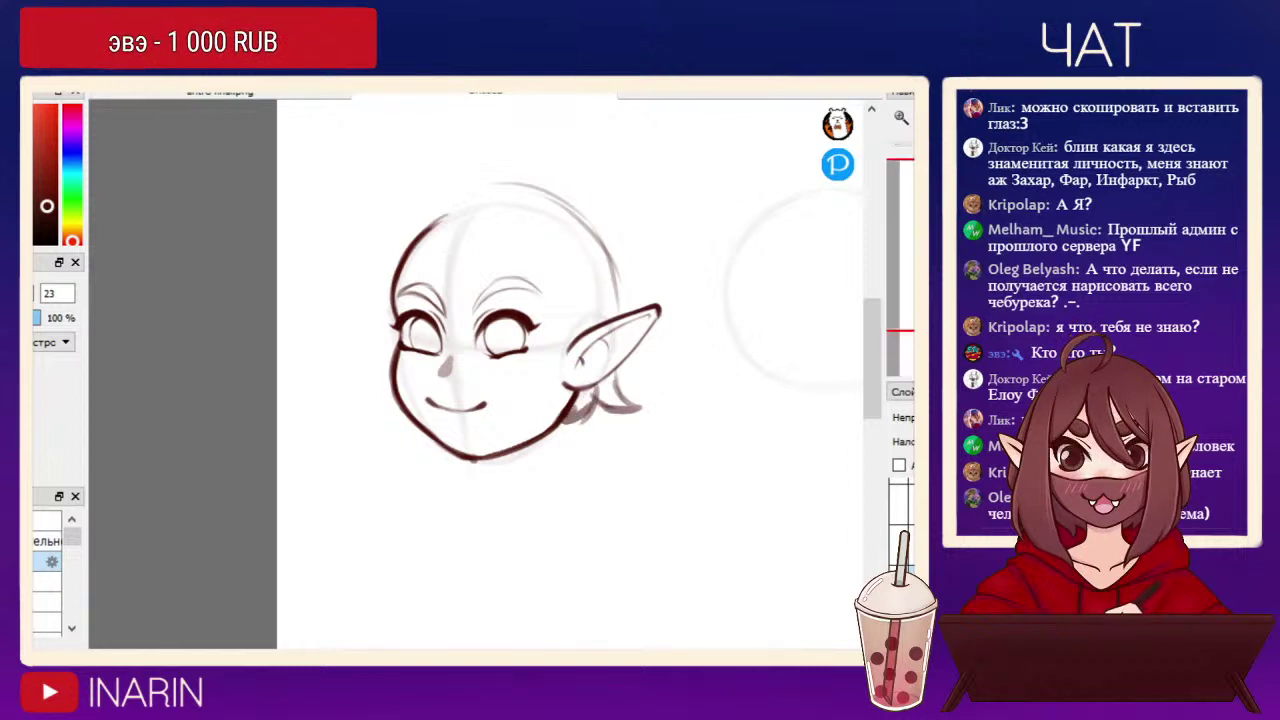
key(ctrl+z)
key(ctrl+z)
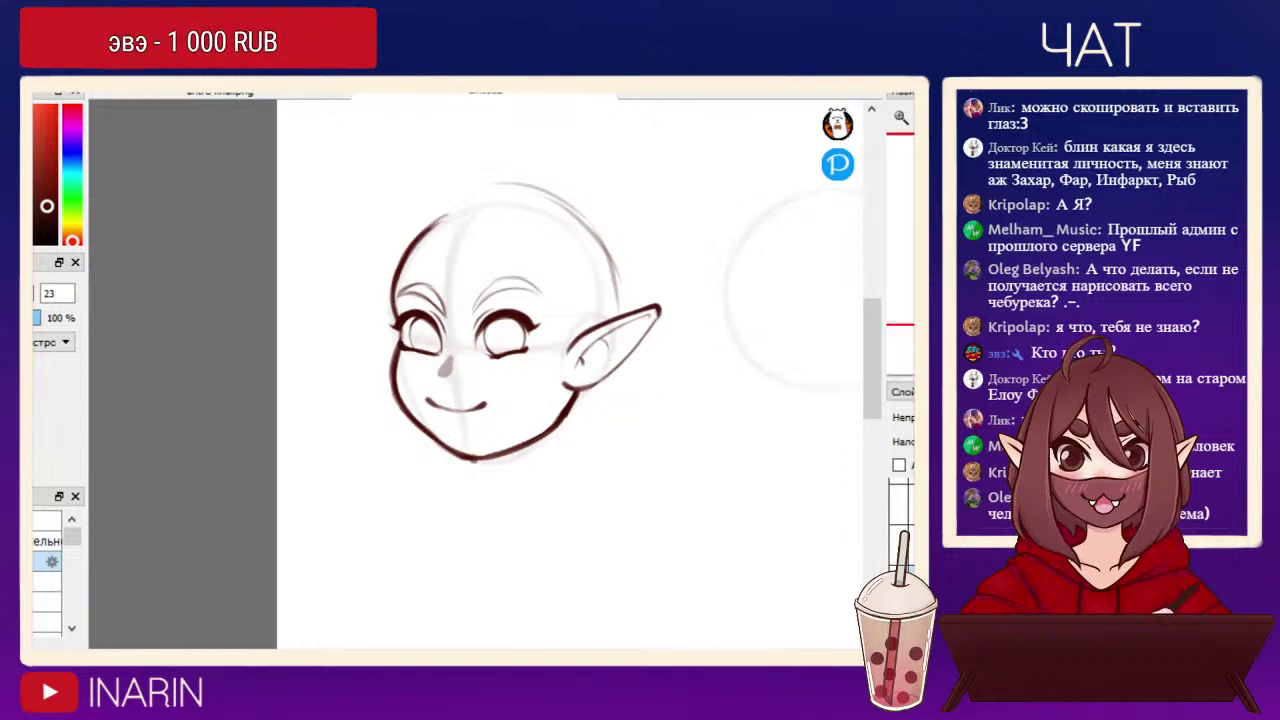
drag(764, 374, 778, 470)
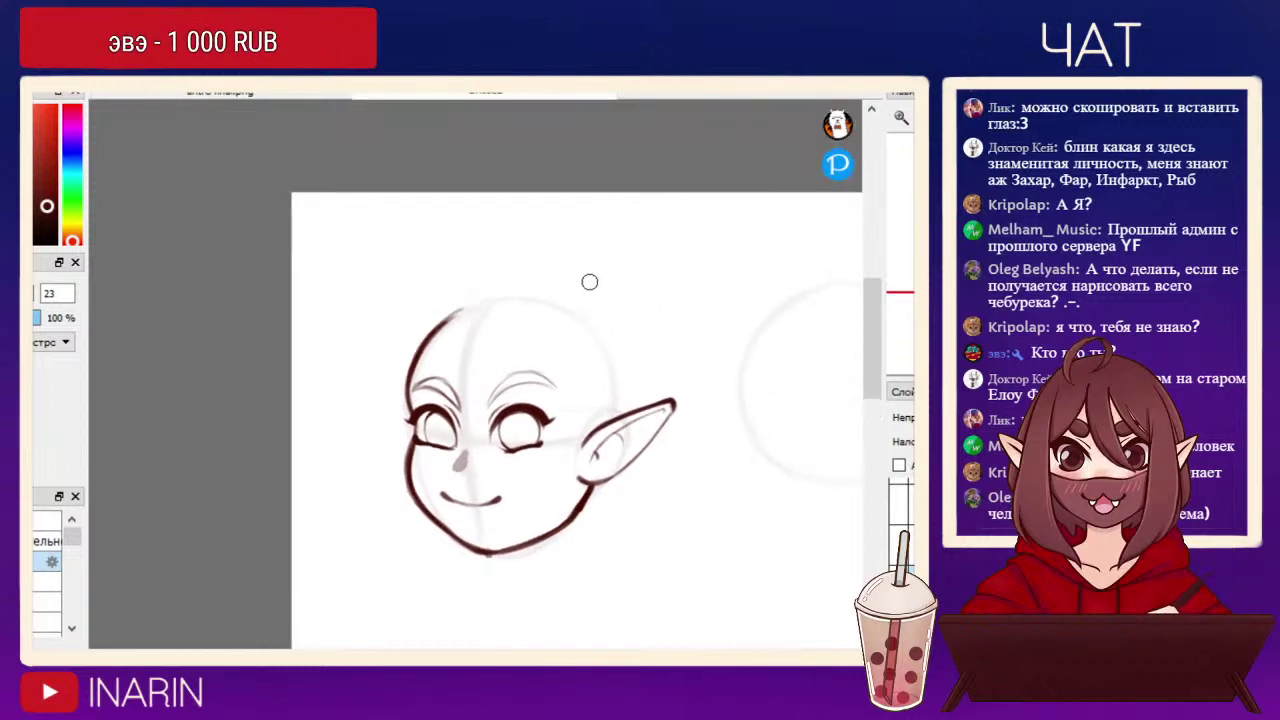
mouse_move(461, 315)
mouse_down()
mouse_move(490, 296)
mouse_move(580, 316)
mouse_up()
key(ctrl+z)
mouse_move(463, 307)
mouse_down()
mouse_move(601, 341)
mouse_move(615, 396)
mouse_up()
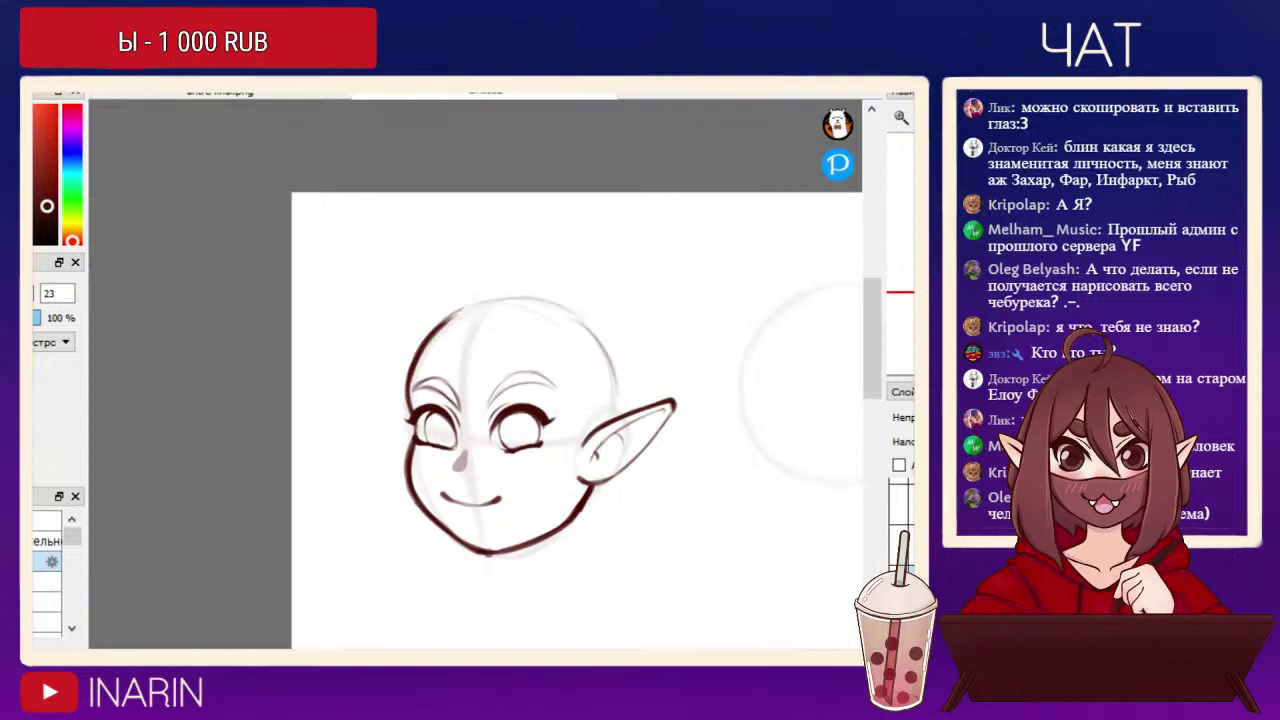
key(ctrl+z)
key(ctrl+z)
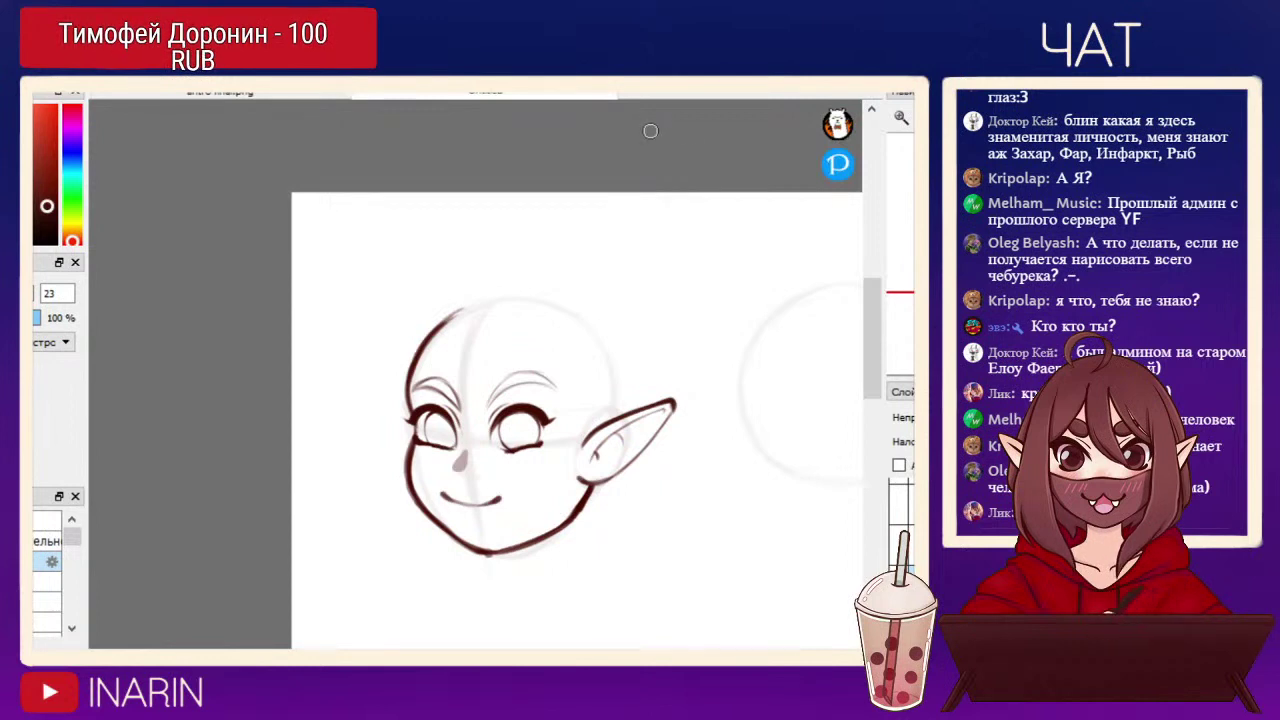
Reduce the brush size to 17 and draw a short thick stroke extending the forehead contour up to the parting.
click(901, 118)
drag(728, 423, 691, 402)
key([)
key([)
key([)
key([)
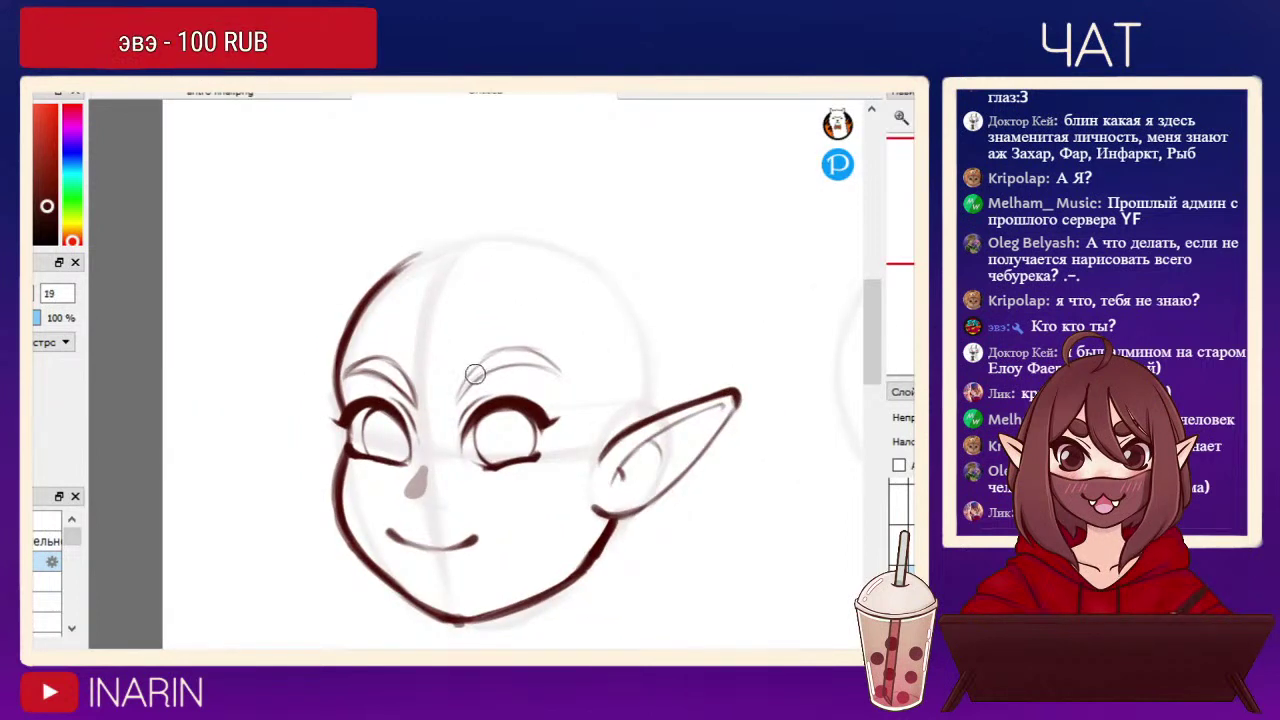
mouse_move(436, 241)
mouse_down()
mouse_move(408, 268)
mouse_move(474, 239)
mouse_up()
mouse_move(408, 263)
mouse_down()
mouse_move(474, 236)
mouse_move(459, 230)
mouse_up()
key(ctrl+z)
key(ctrl+z)
key(ctrl+z)
drag(405, 271, 470, 232)
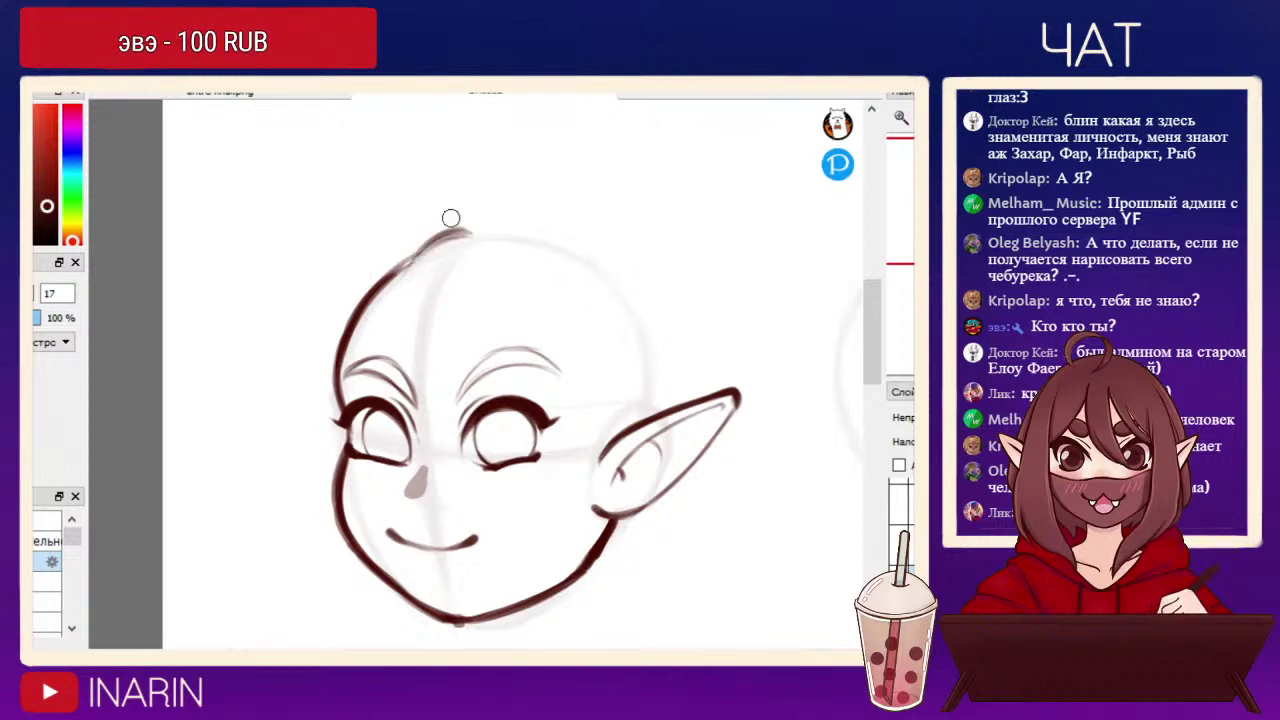
drag(411, 270, 464, 230)
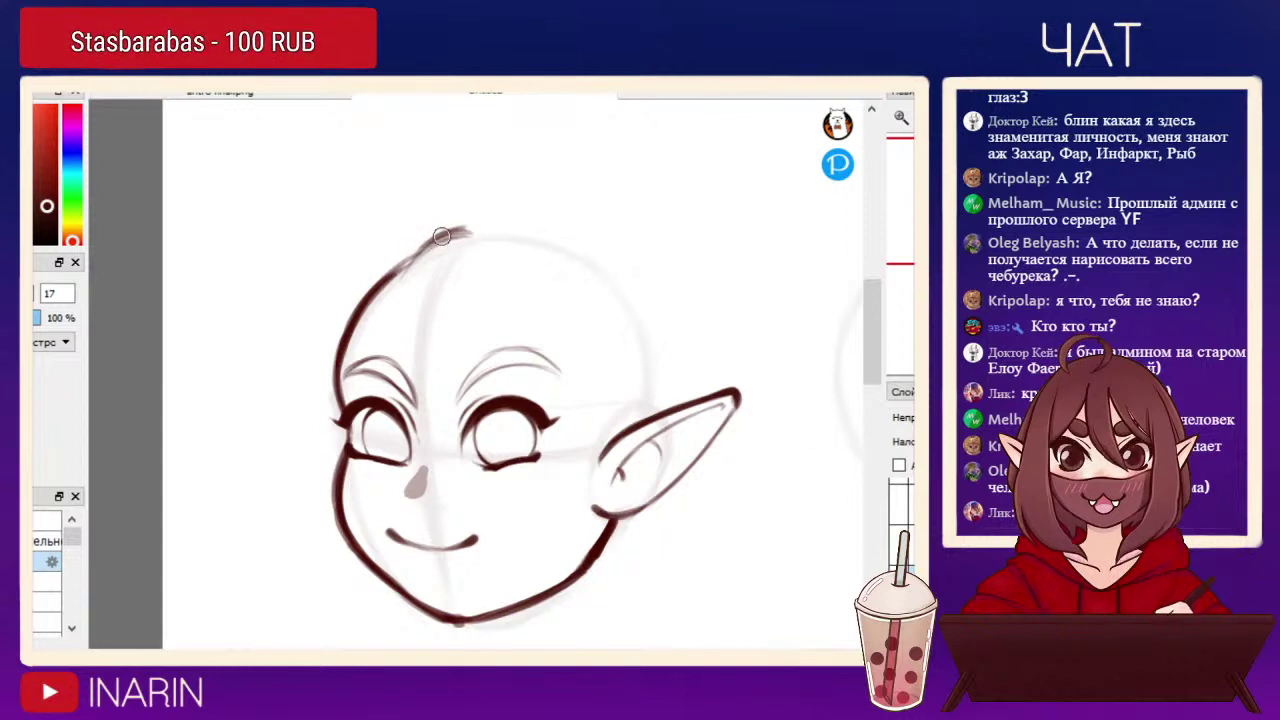
Draw a curved fringe strand from the parting down the forehead to a point between the eyes.
drag(430, 243, 417, 380)
drag(403, 276, 426, 412)
drag(399, 314, 424, 405)
mouse_move(406, 288)
mouse_down()
mouse_move(414, 386)
mouse_move(440, 428)
mouse_up()
mouse_move(400, 351)
mouse_down()
mouse_move(451, 443)
mouse_move(407, 369)
mouse_move(427, 421)
mouse_move(417, 394)
mouse_move(463, 441)
mouse_up()
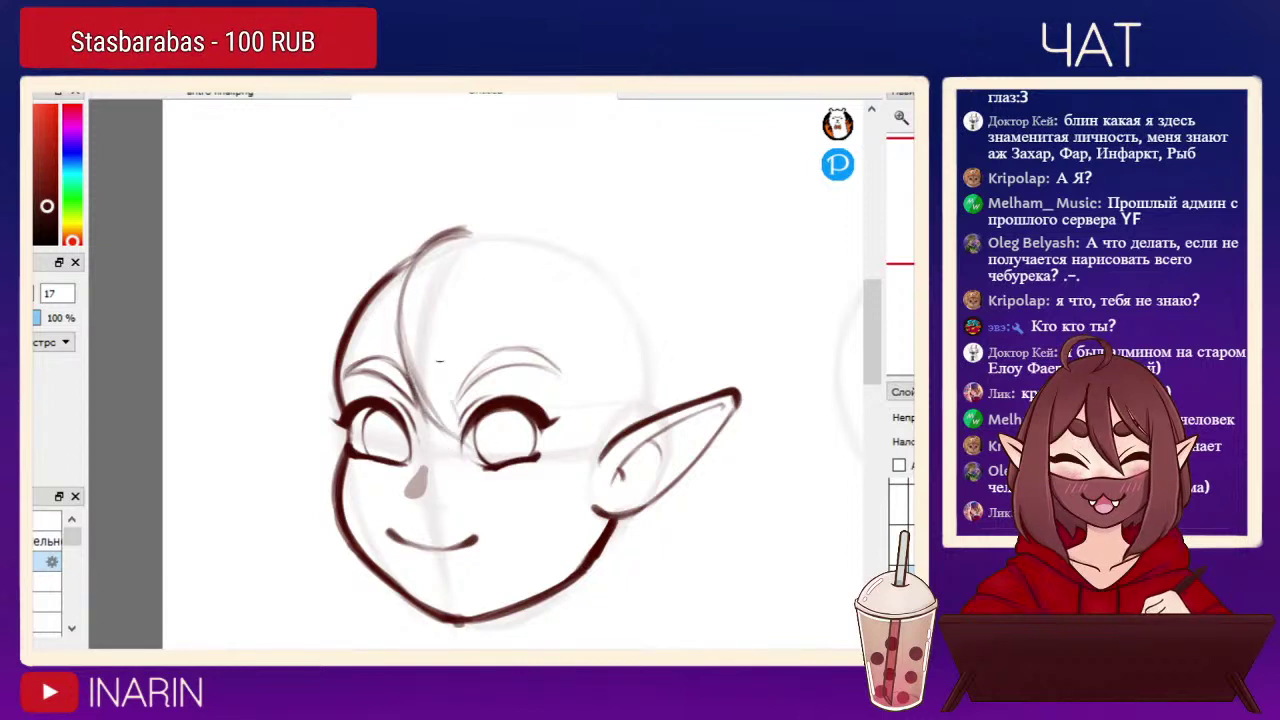
Add a second fringe strand from the parting, closing its two sides in a point above the inner corner of the nearer eye.
drag(441, 330, 474, 445)
drag(437, 338, 468, 435)
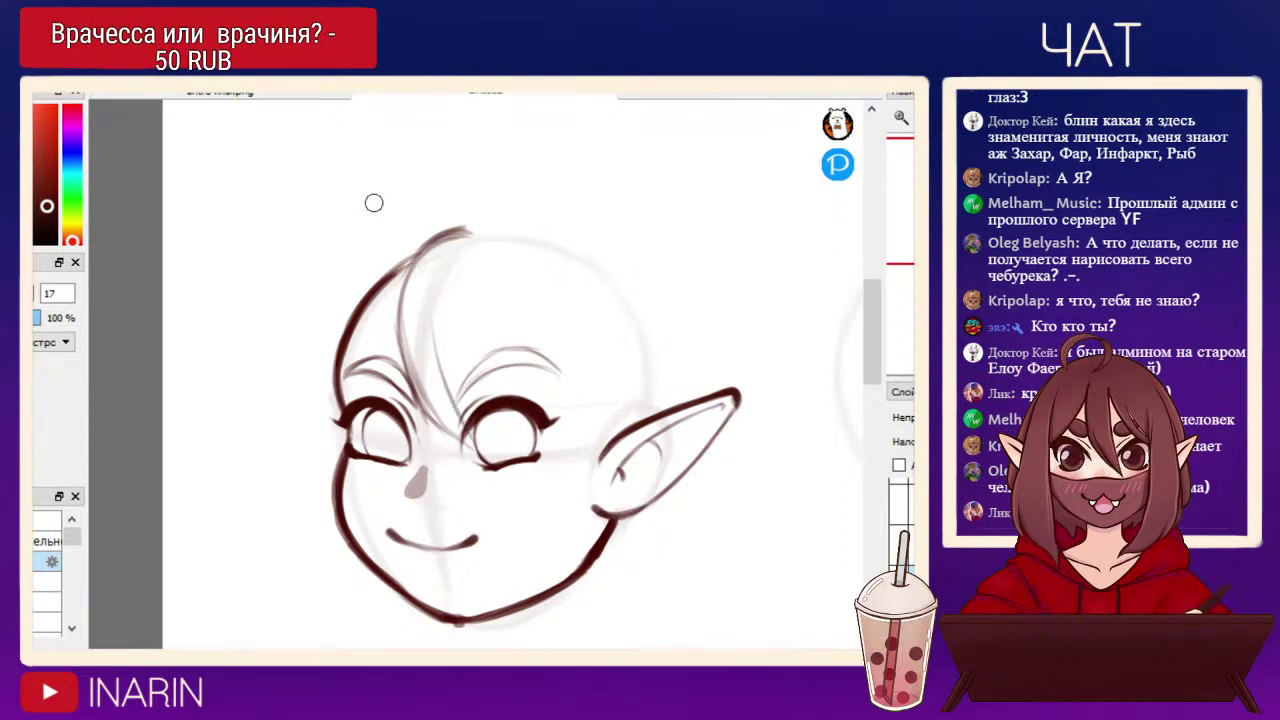
mouse_move(431, 256)
mouse_down()
mouse_move(424, 316)
mouse_move(449, 390)
mouse_up()
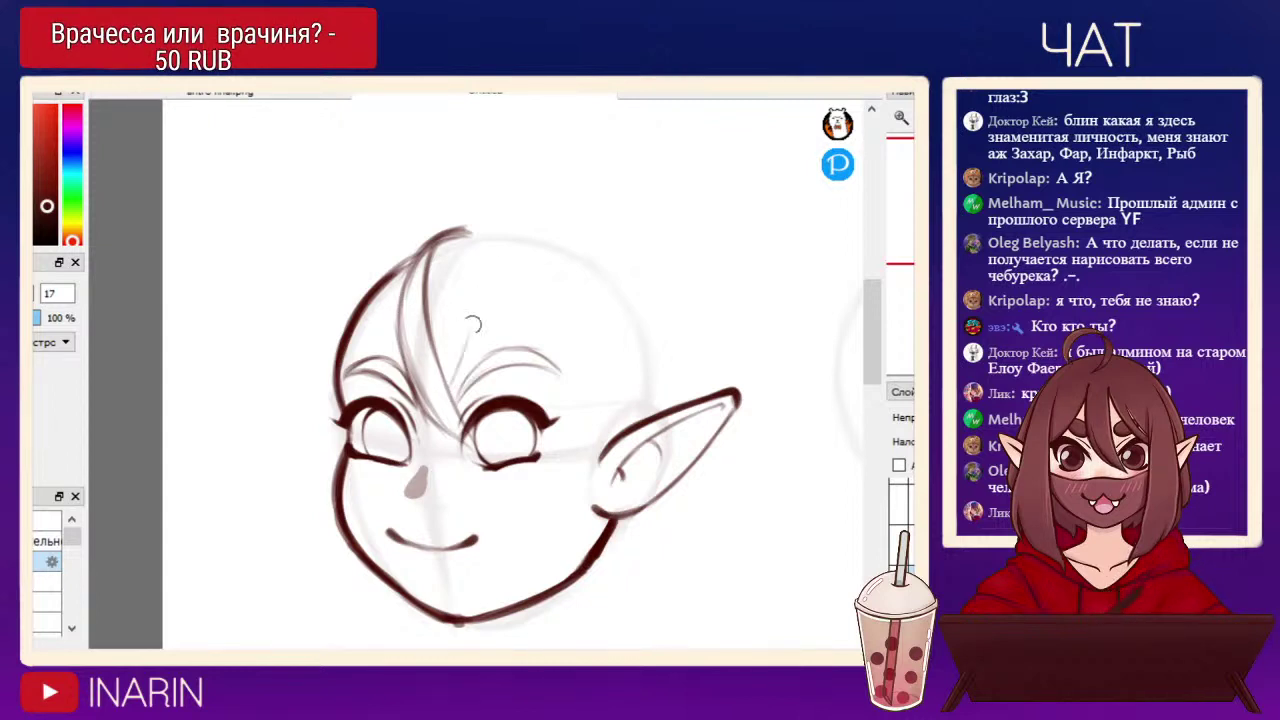
drag(453, 388, 479, 288)
mouse_move(469, 234)
mouse_down()
mouse_move(478, 307)
mouse_move(466, 347)
mouse_up()
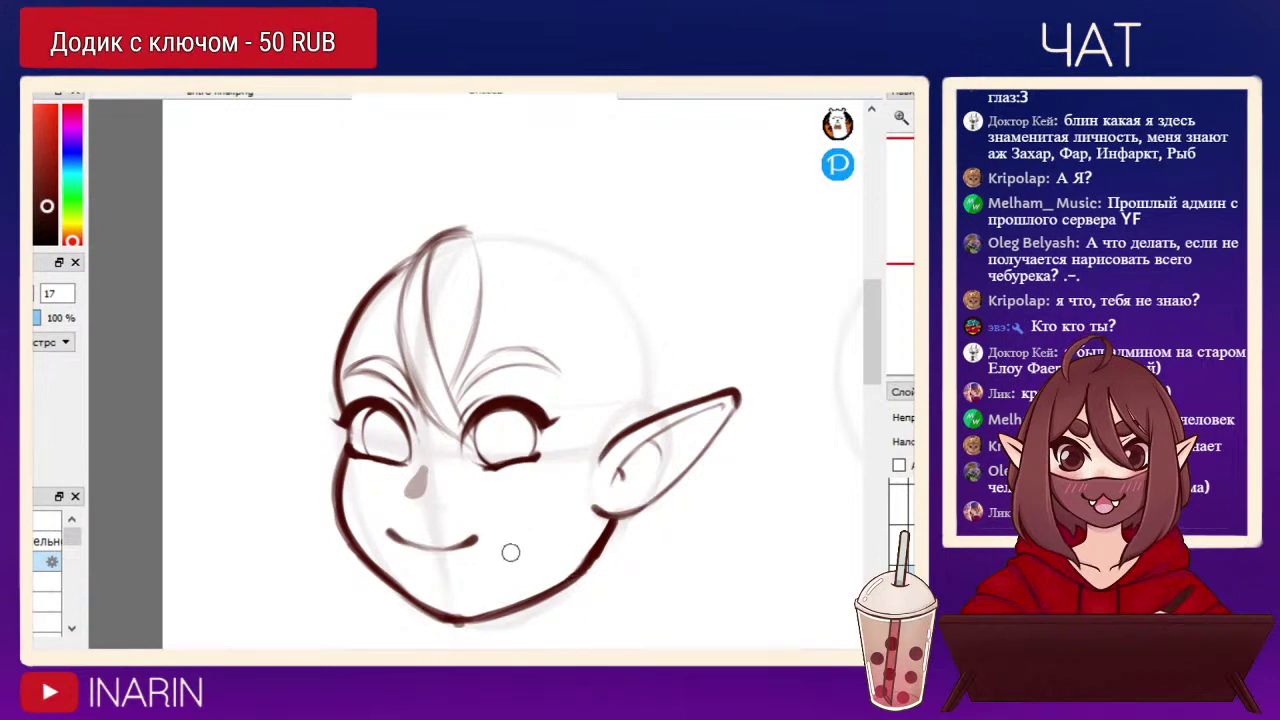
Try long pointed strands sweeping from the parting past the nearer eye to the jaw in front of the ear.
key(ctrl+z)
mouse_move(472, 238)
mouse_down()
mouse_move(486, 317)
mouse_move(524, 359)
mouse_up()
drag(465, 264, 564, 420)
key(ctrl+z)
key(ctrl+z)
key(ctrl+z)
mouse_move(482, 279)
mouse_down()
mouse_move(472, 237)
mouse_move(563, 438)
mouse_up()
mouse_move(536, 372)
mouse_down()
mouse_move(578, 548)
mouse_move(609, 373)
mouse_up()
mouse_move(600, 438)
mouse_down()
mouse_move(542, 267)
mouse_move(586, 358)
mouse_up()
mouse_move(479, 234)
mouse_down()
mouse_move(567, 303)
mouse_move(531, 259)
mouse_move(603, 432)
mouse_move(573, 558)
mouse_up()
drag(573, 491, 574, 568)
drag(598, 435, 584, 541)
Check the head in a horizontally mirrored view, restore the view and undo the strands in front of the ear.
key(h)
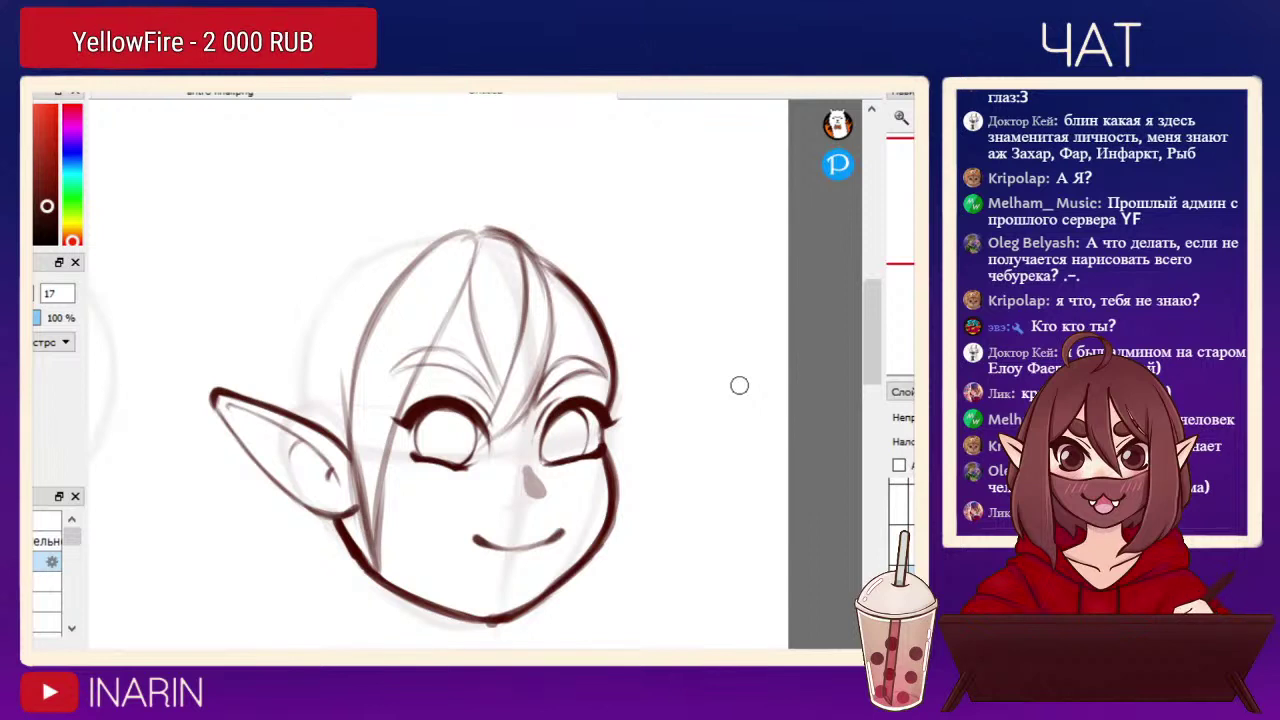
key(h)
key(ctrl+z)
key(ctrl+z)
key(ctrl+z)
key(ctrl+z)
key(ctrl+z)
key(ctrl+z)
key(ctrl+z)
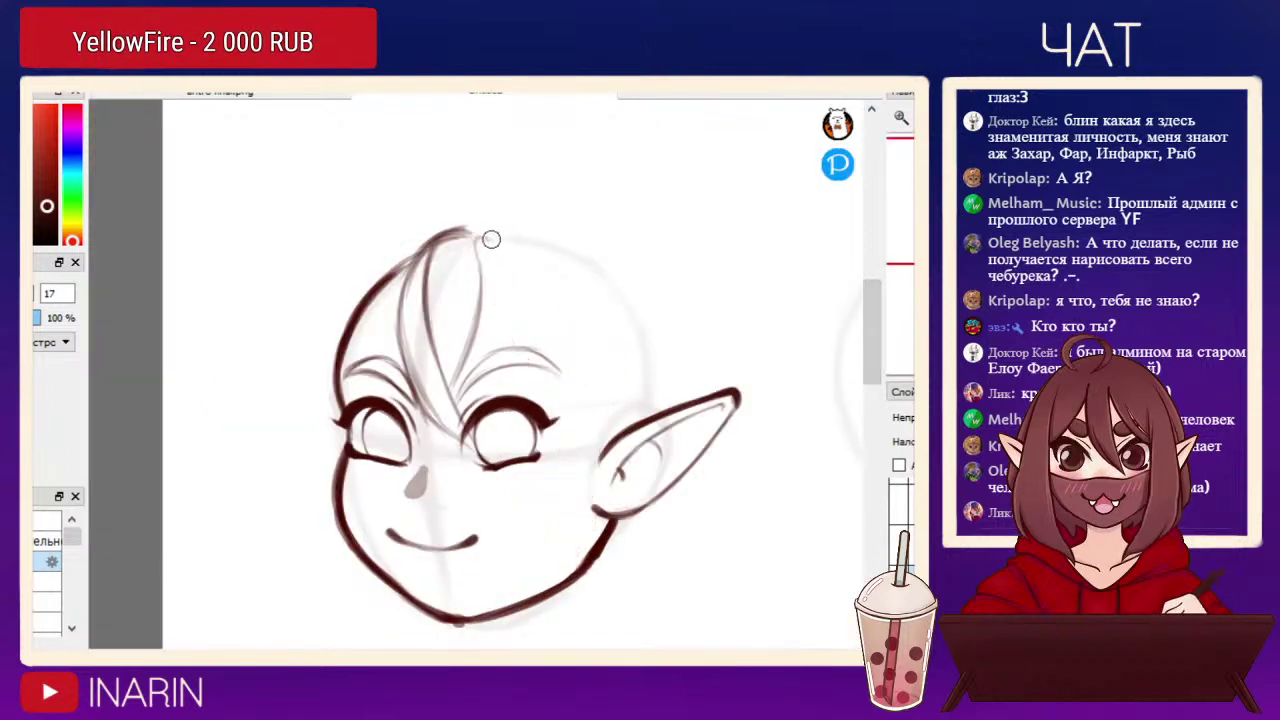
Redraw the long side strand from the parting past the nearer eye to the jaw in front of the ear.
mouse_move(488, 242)
mouse_down()
mouse_move(592, 385)
mouse_move(552, 370)
mouse_move(557, 562)
mouse_move(599, 404)
mouse_move(570, 546)
mouse_up()
drag(595, 482, 597, 356)
drag(486, 230, 619, 322)
Draw the crown's outer hair contour down to the ear and add pointed tips hanging behind the ear.
drag(560, 234, 655, 405)
drag(667, 478, 640, 596)
drag(622, 545, 640, 614)
mouse_move(502, 218)
mouse_down()
mouse_move(640, 280)
mouse_move(688, 398)
mouse_move(694, 542)
mouse_up()
drag(702, 478, 688, 566)
key(ctrl+z)
Draw the far-side hair from the parting past the cheek to pointed ends at the jaw, and clear the hair sketch.
mouse_move(470, 222)
mouse_down()
mouse_move(340, 300)
mouse_move(298, 348)
mouse_up()
drag(378, 246, 280, 508)
drag(302, 338, 296, 556)
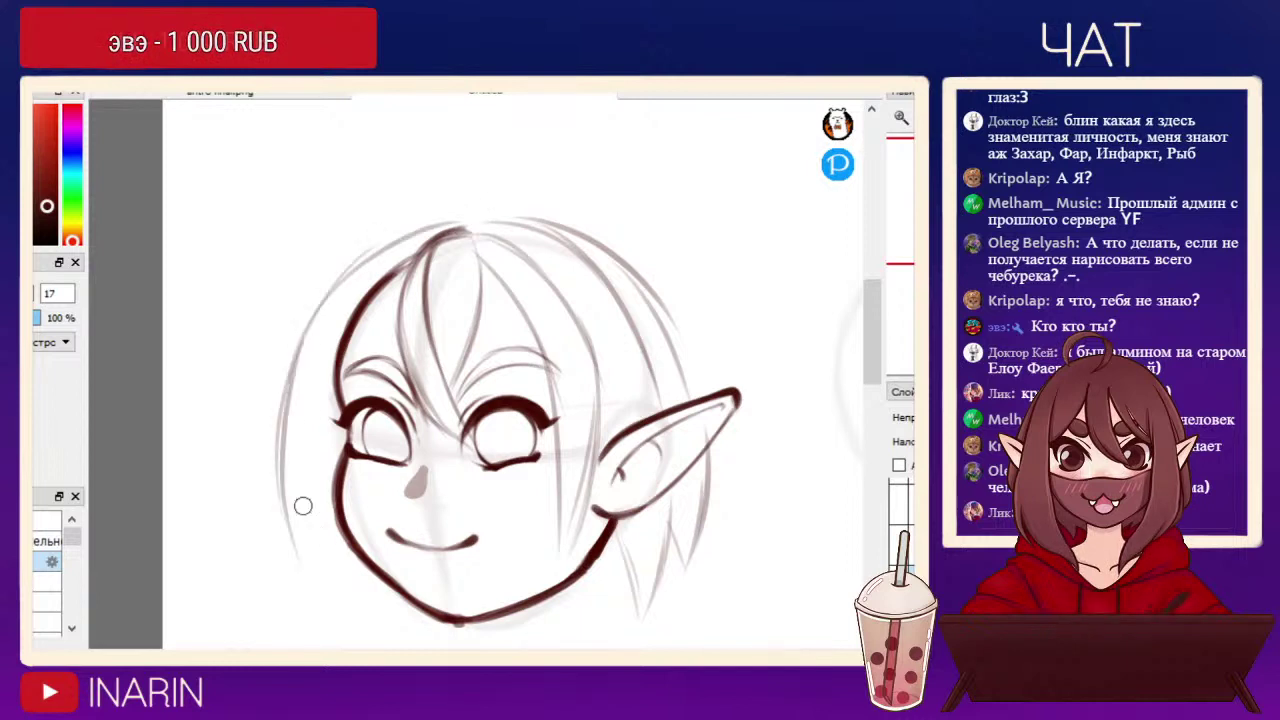
drag(285, 452, 346, 625)
mouse_move(299, 536)
mouse_down()
mouse_move(345, 625)
mouse_move(342, 530)
mouse_up()
mouse_move(342, 542)
mouse_down()
mouse_move(350, 616)
mouse_move(380, 601)
mouse_move(368, 568)
mouse_up()
drag(328, 400, 342, 586)
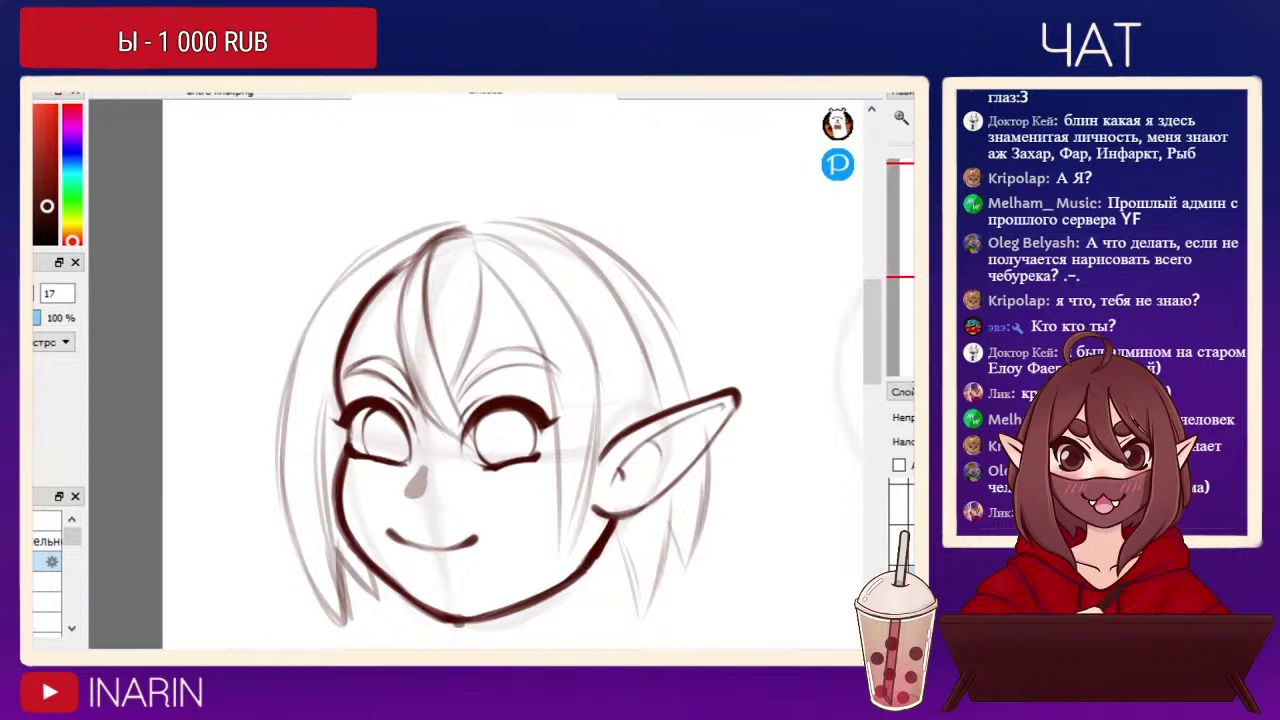
click(899, 546)
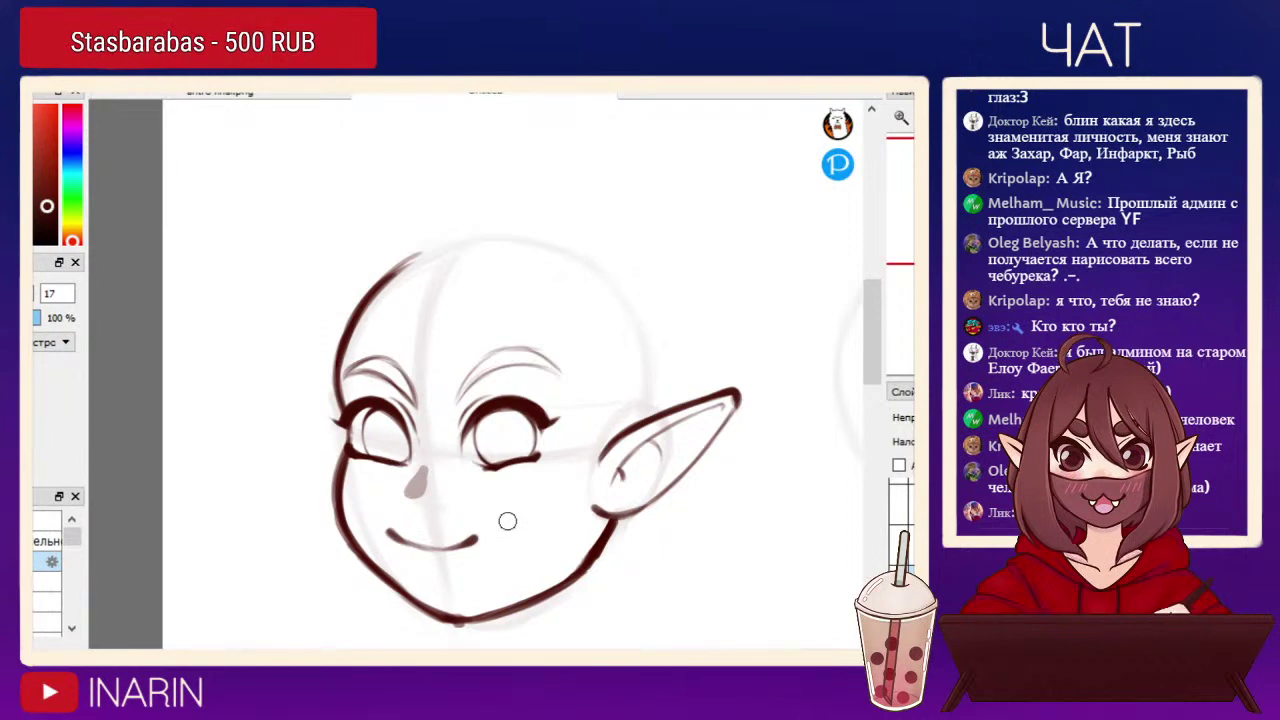
Sketch fringe strands curving from the parting over the forehead to a point at the bridge of the nose.
mouse_move(468, 223)
mouse_down()
mouse_move(413, 263)
mouse_move(400, 325)
mouse_up()
drag(418, 250, 434, 418)
mouse_move(402, 285)
mouse_down()
mouse_move(450, 462)
mouse_move(446, 368)
mouse_up()
mouse_move(446, 426)
mouse_down()
mouse_move(468, 262)
mouse_move(455, 466)
mouse_up()
mouse_move(444, 390)
mouse_down()
mouse_move(459, 468)
mouse_move(407, 350)
mouse_up()
mouse_move(407, 350)
mouse_down()
mouse_move(462, 471)
mouse_move(435, 356)
mouse_up()
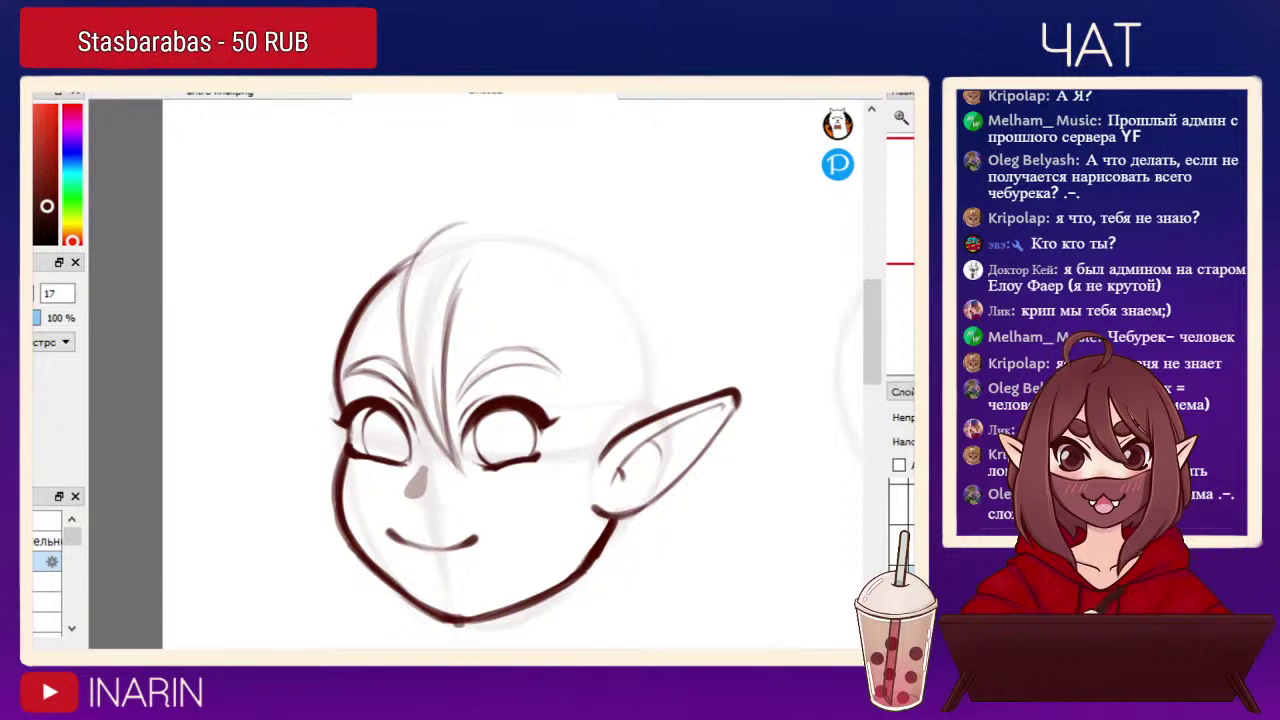
Mirror the view horizontally and lightly sketch a central fringe strand between the eyes and a parting line over the forehead.
key(h)
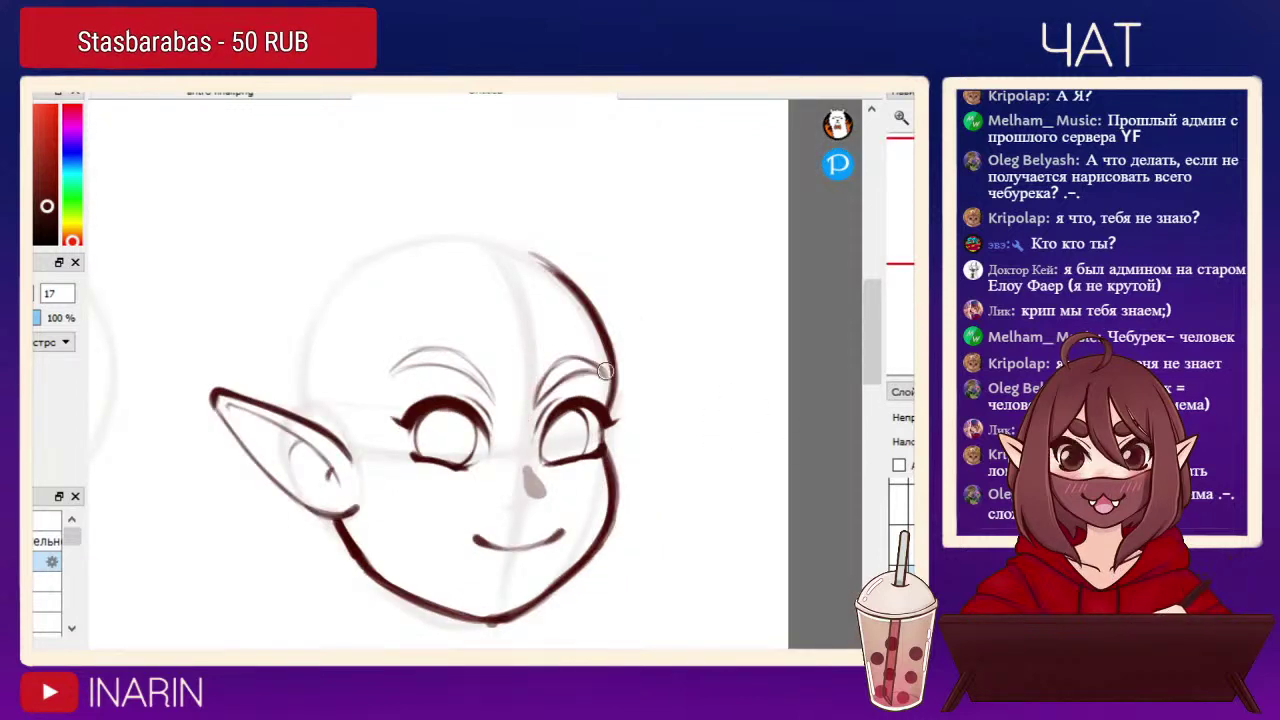
mouse_move(497, 226)
mouse_down()
mouse_move(553, 283)
mouse_move(506, 246)
mouse_move(563, 330)
mouse_up()
mouse_move(543, 271)
mouse_down()
mouse_move(518, 413)
mouse_move(540, 274)
mouse_move(488, 442)
mouse_up()
drag(547, 368, 500, 435)
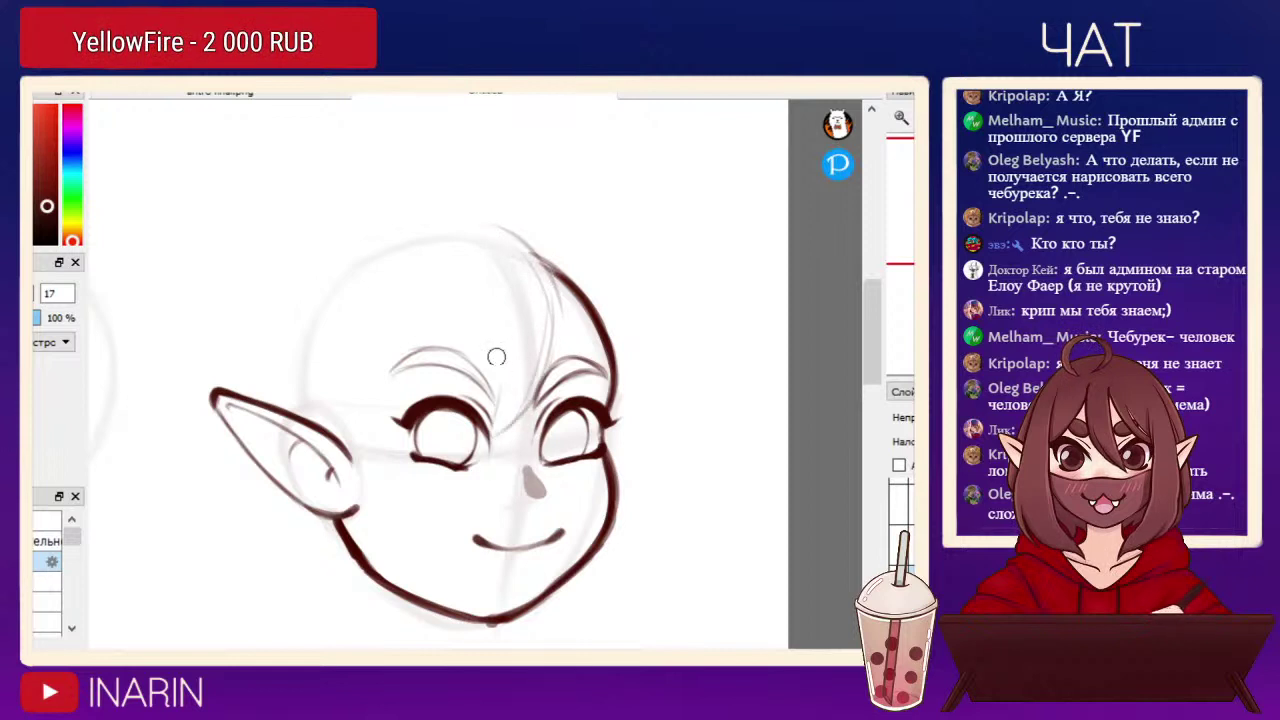
mouse_move(474, 218)
mouse_down()
mouse_move(552, 258)
mouse_move(556, 284)
mouse_up()
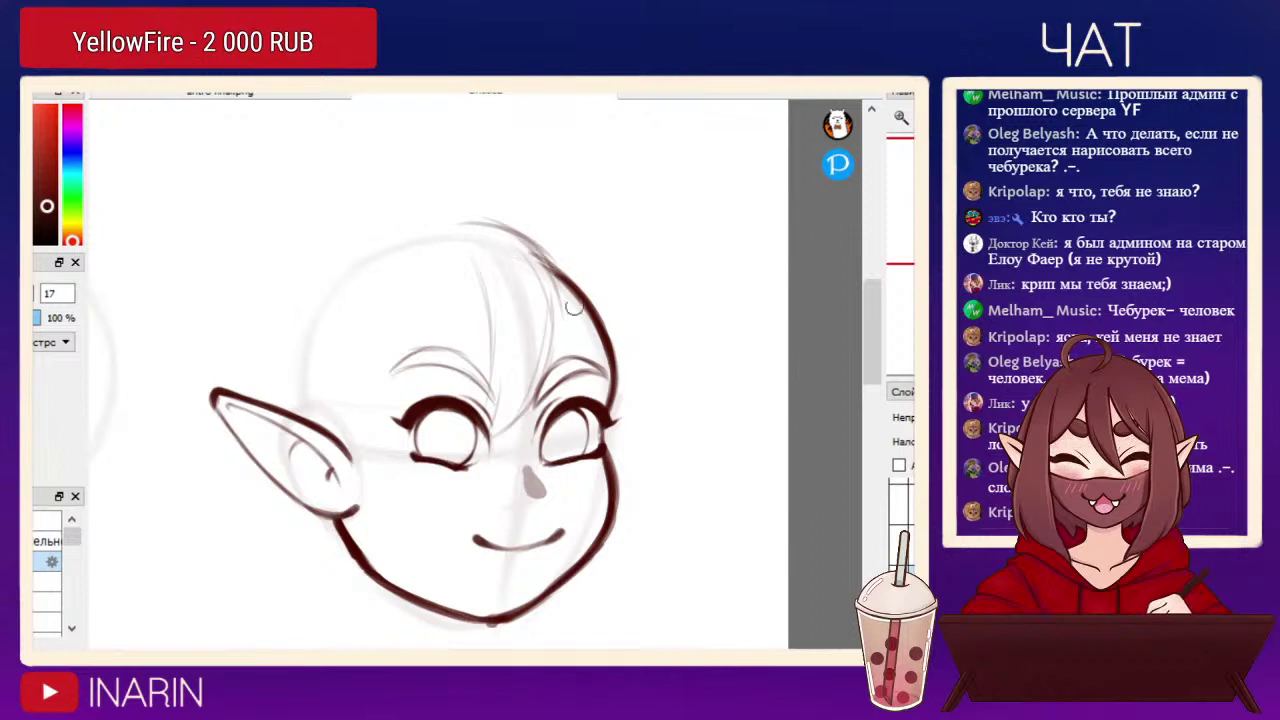
mouse_move(535, 245)
mouse_down()
mouse_move(594, 306)
mouse_move(602, 403)
mouse_move(630, 358)
mouse_up()
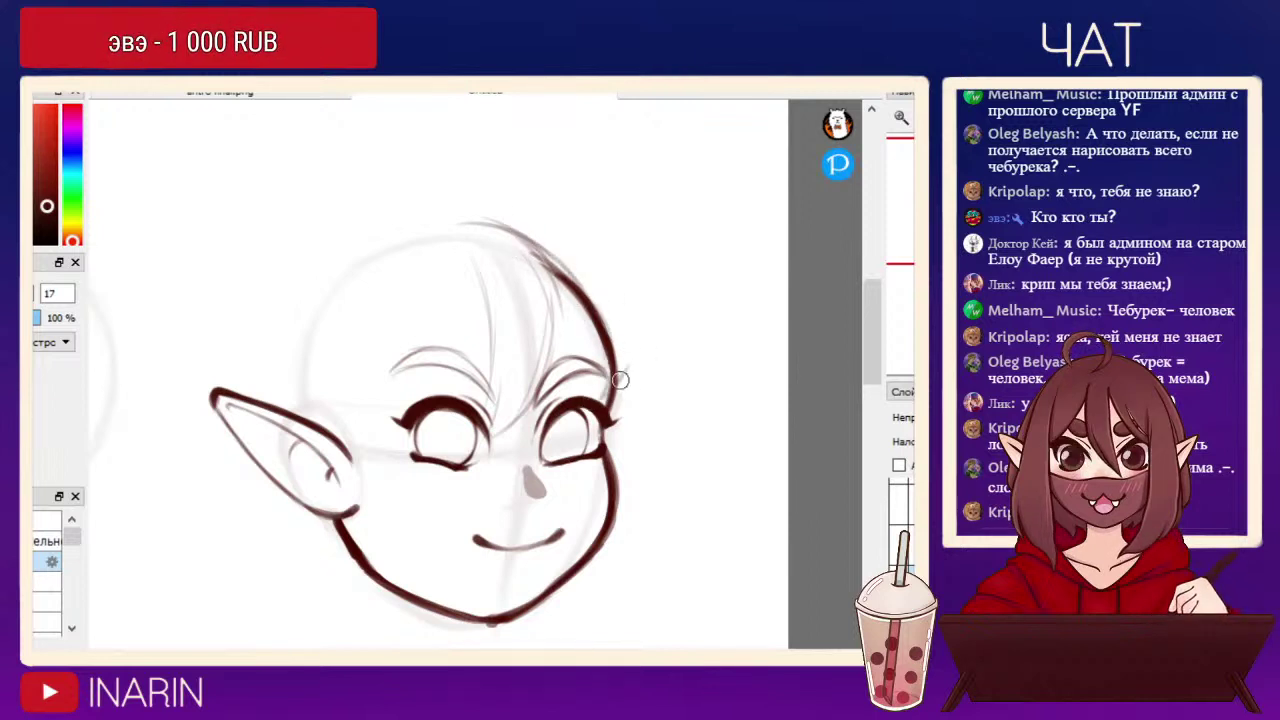
drag(604, 402, 635, 354)
mouse_move(545, 202)
mouse_down()
mouse_move(644, 287)
mouse_move(645, 351)
mouse_up()
mouse_move(634, 270)
mouse_down()
mouse_move(622, 381)
mouse_move(560, 212)
mouse_move(638, 278)
mouse_up()
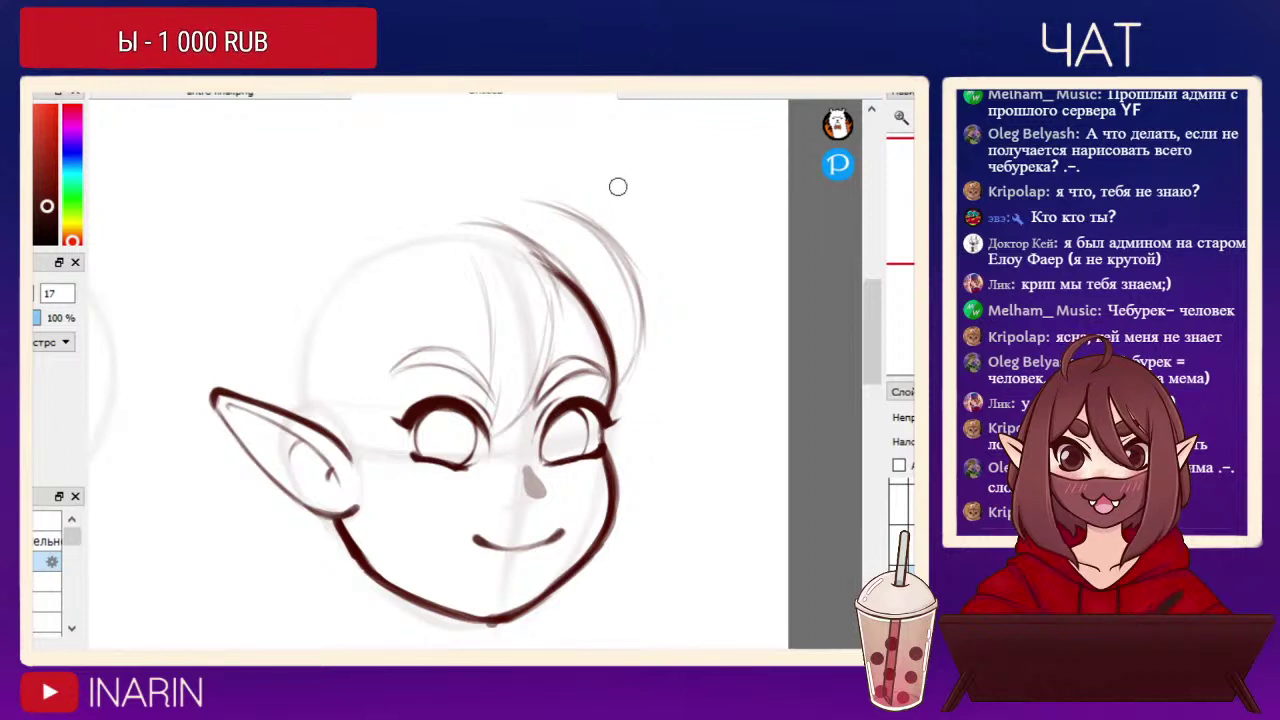
key(ctrl+z)
key(ctrl+z)
key(ctrl+z)
key(ctrl+z)
key(ctrl+z)
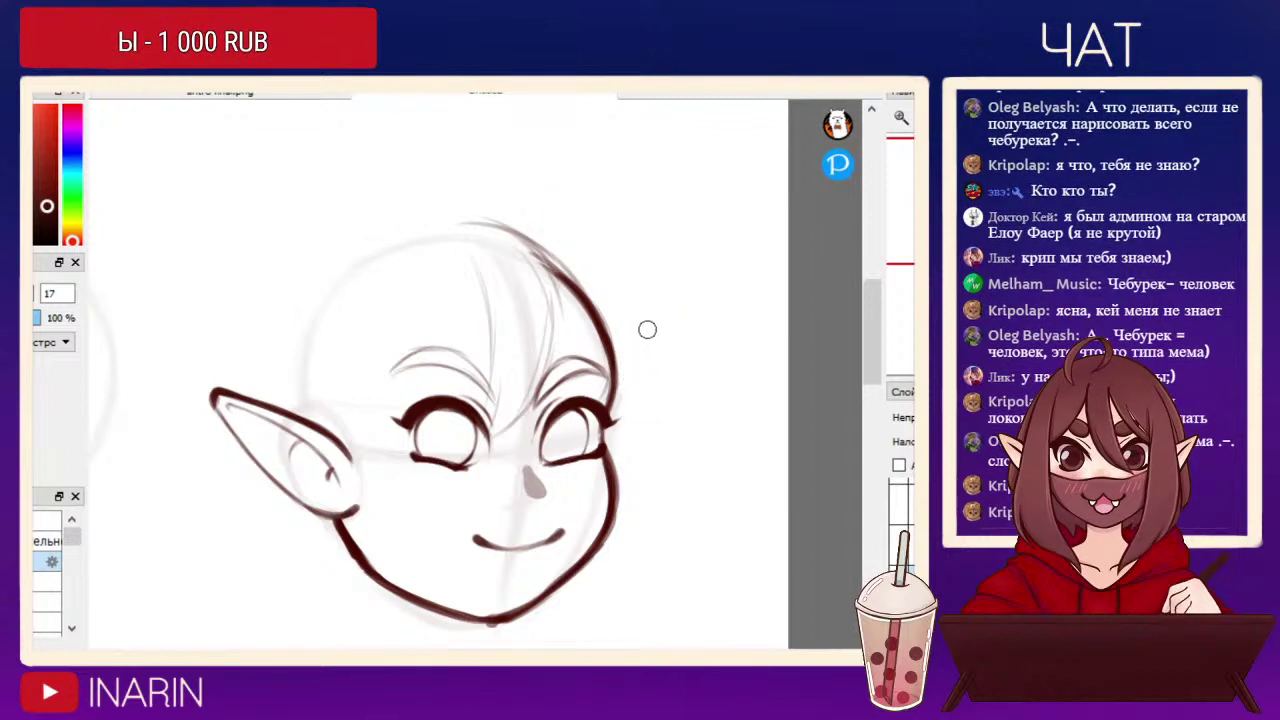
Draw a puffed strand from the parting arching outside the far forehead contour and back to the far eye.
mouse_move(528, 206)
mouse_down()
mouse_move(606, 256)
mouse_move(637, 350)
mouse_move(634, 392)
mouse_up()
mouse_move(637, 338)
mouse_down()
mouse_move(620, 414)
mouse_move(613, 265)
mouse_up()
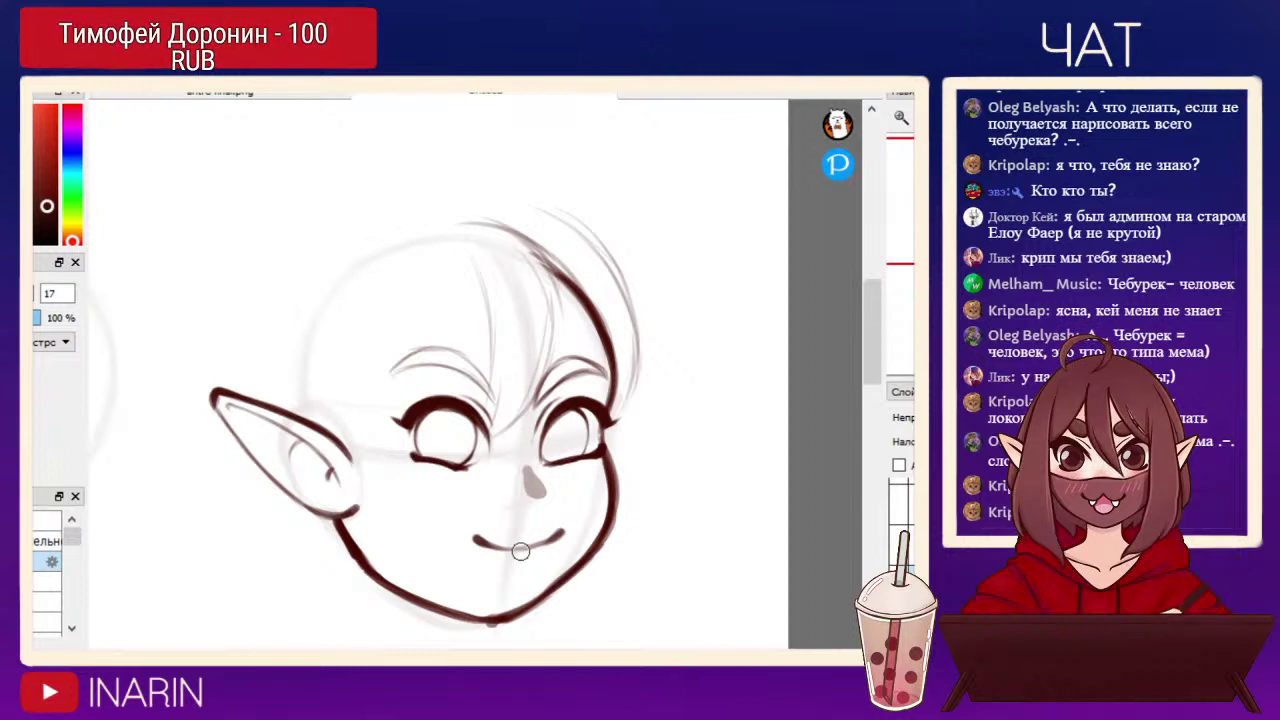
drag(522, 209, 580, 232)
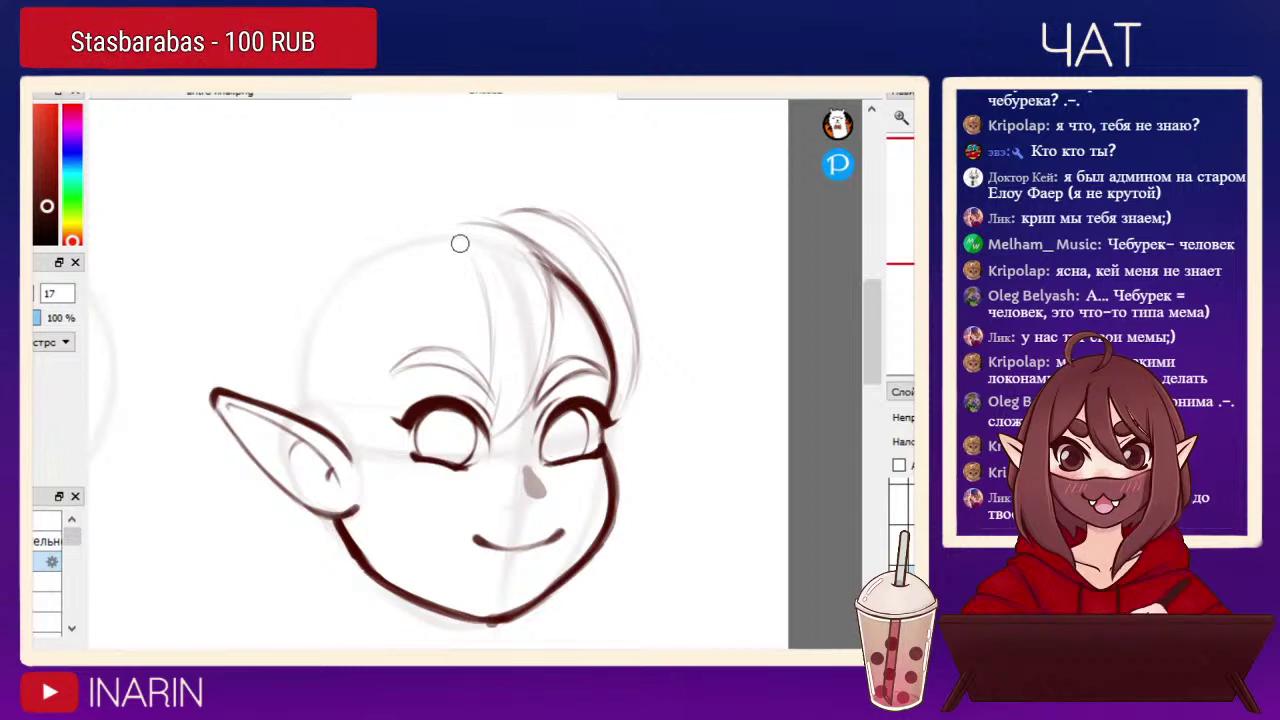
Sketch light side strands from the parting past the nearer brow and down in front of the ear.
mouse_move(448, 234)
mouse_down()
mouse_move(429, 343)
mouse_move(418, 362)
mouse_move(427, 318)
mouse_move(377, 446)
mouse_up()
drag(440, 303, 373, 455)
drag(393, 241, 388, 445)
drag(369, 308, 398, 527)
drag(408, 375, 390, 484)
drag(357, 302, 355, 524)
key(ctrl+z)
drag(350, 322, 346, 446)
drag(343, 358, 333, 574)
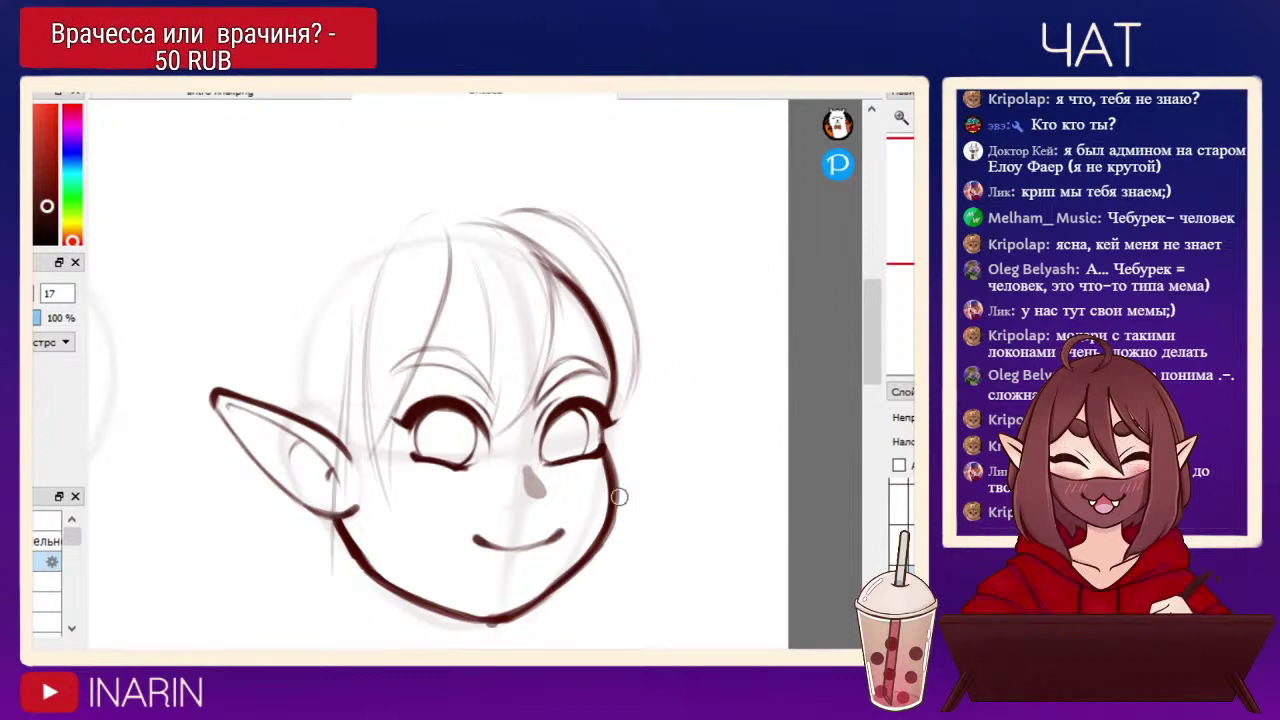
drag(541, 562, 611, 377)
key(ctrl+z)
key(ctrl+z)
Hide the layer with the head's construction circles and guide lines.
drag(646, 482, 654, 576)
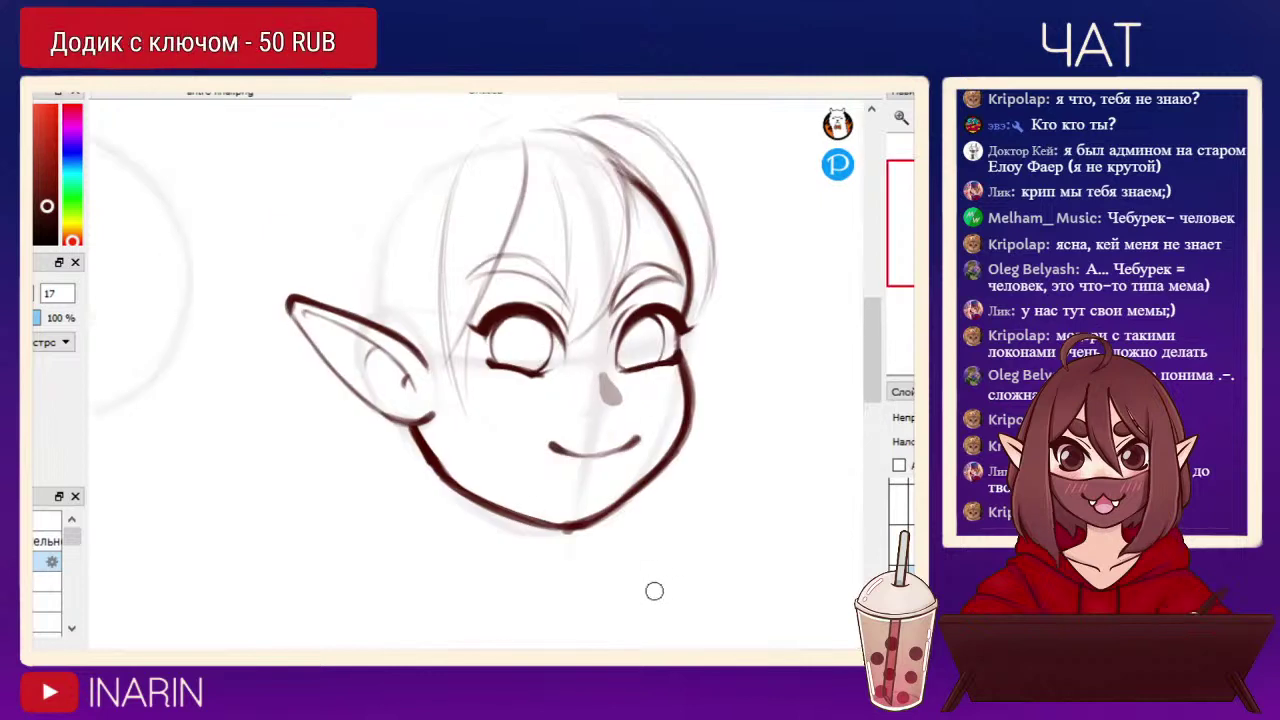
scroll(902, 522, up, 3)
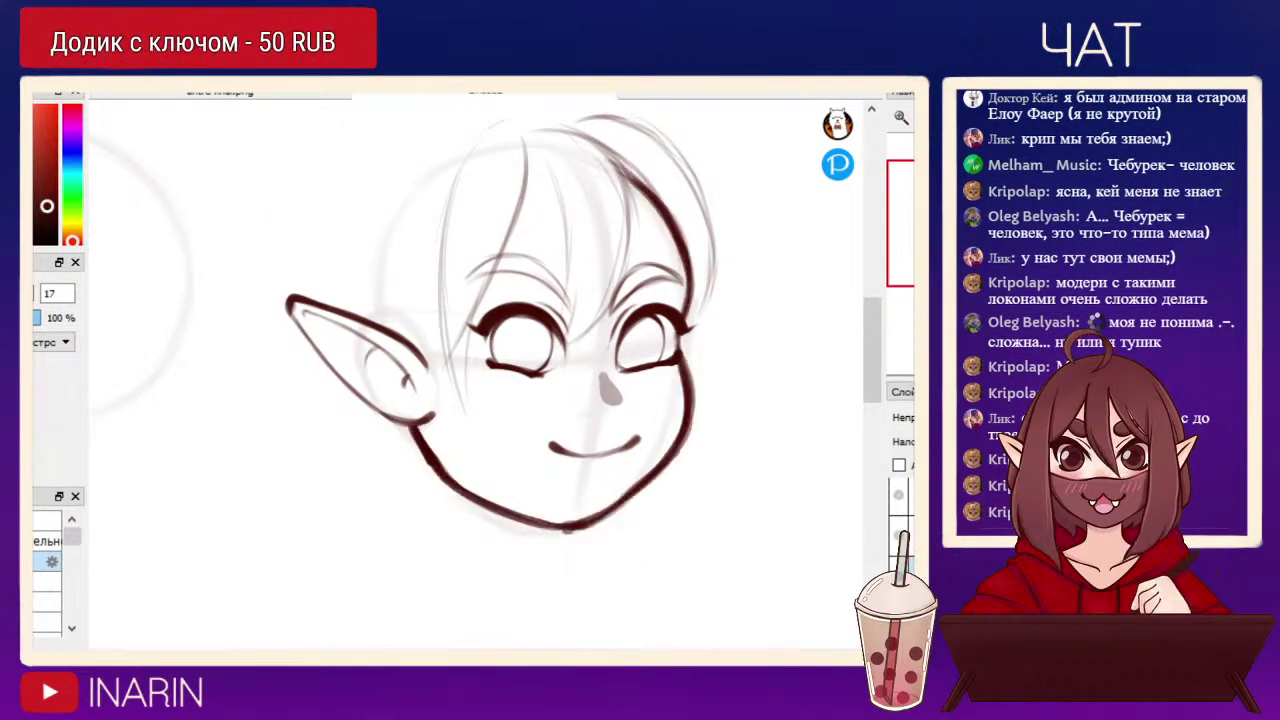
click(899, 612)
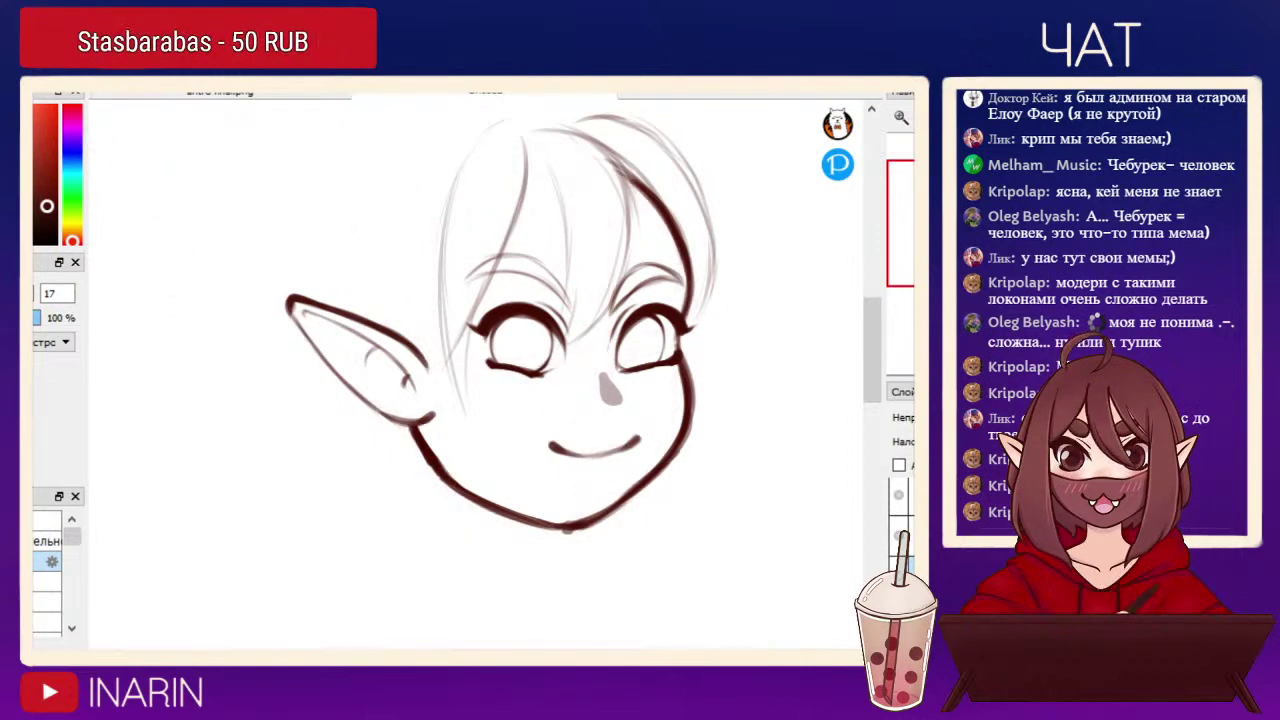
Erase the smiling mouth from the lower face on its layer.
scroll(899, 550, down, 1)
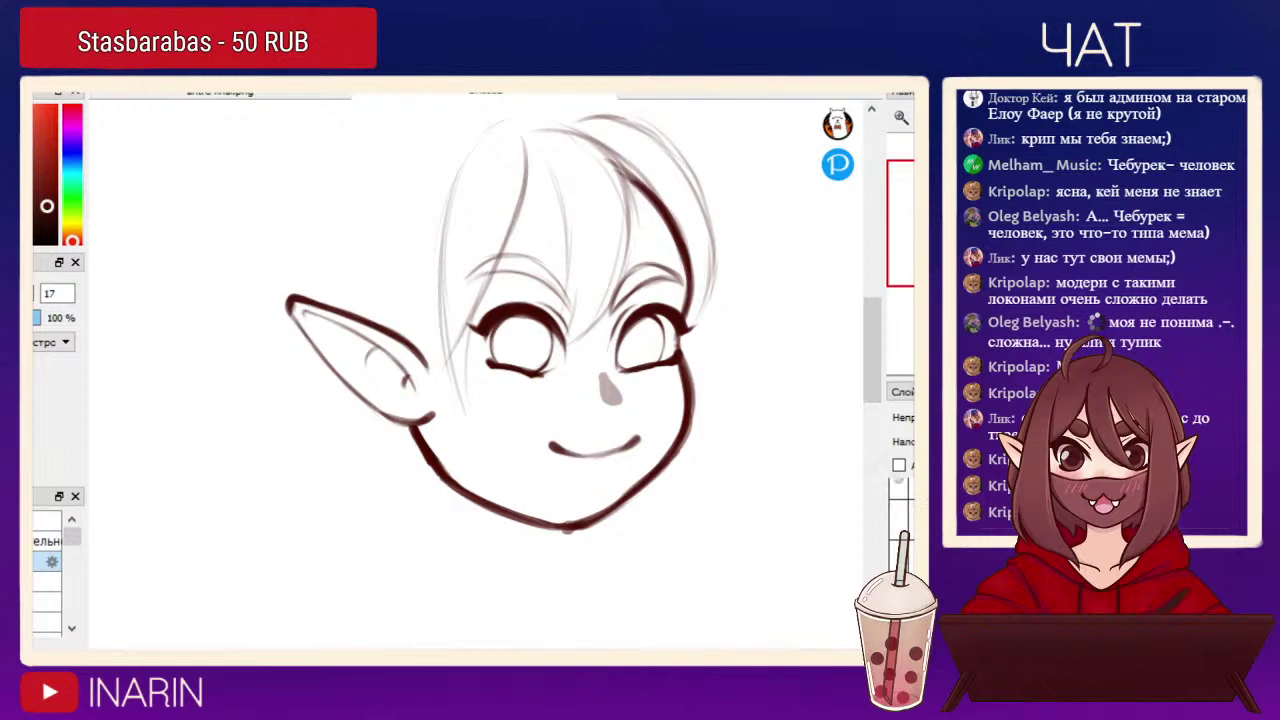
click(899, 520)
key(ctrl+z)
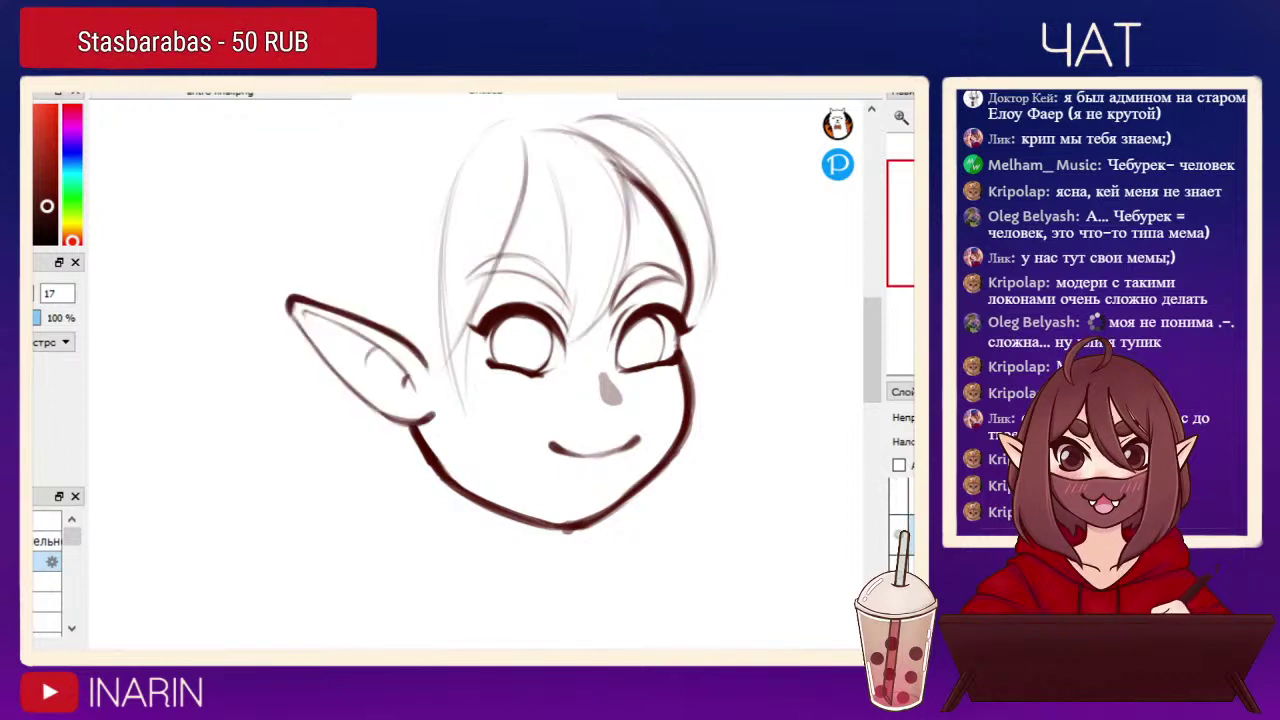
click(899, 571)
key(ctrl+z)
key(e)
drag(598, 454, 662, 426)
key(ctrl+z)
drag(530, 454, 636, 448)
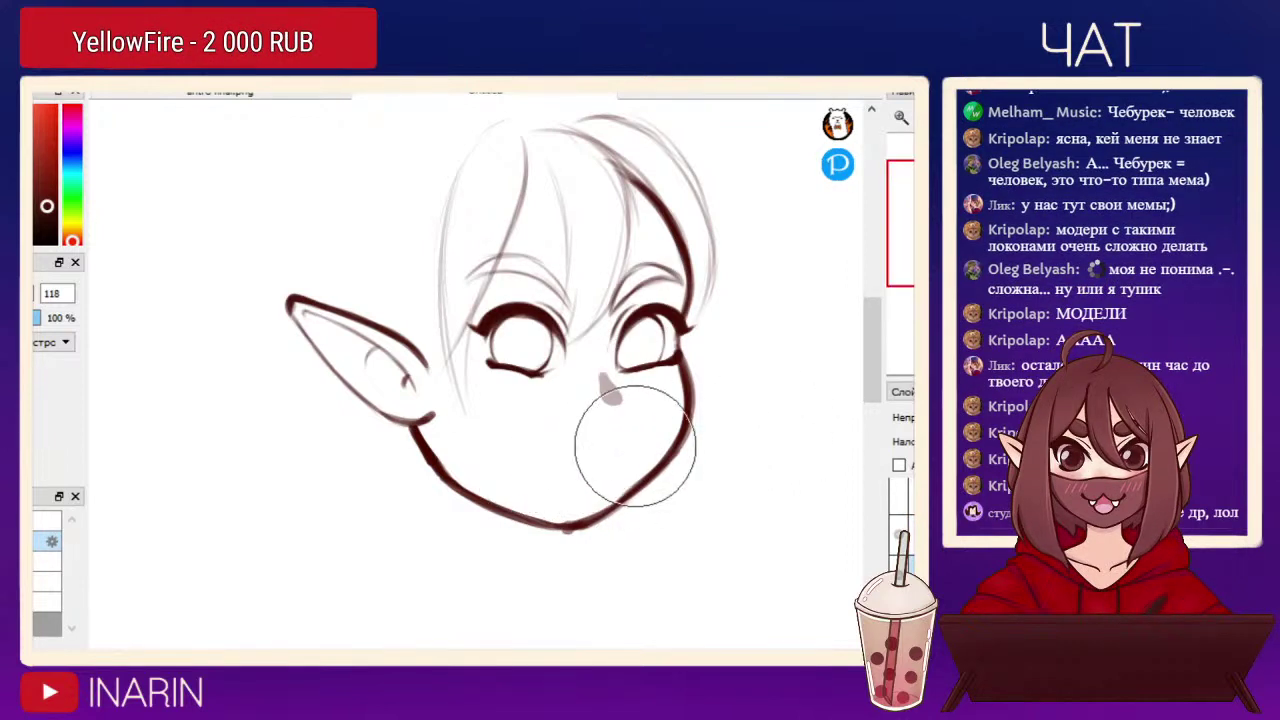
key(b)
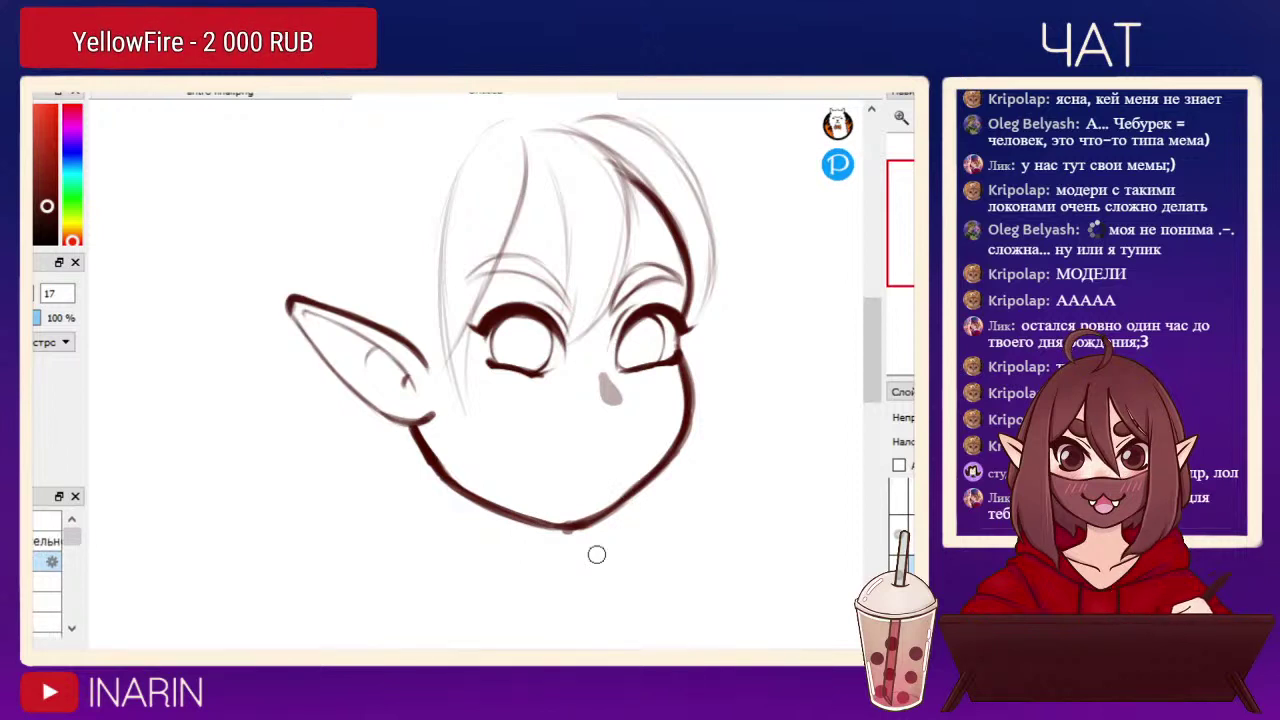
Show the layer with the head's construction circles and guide lines.
key(e)
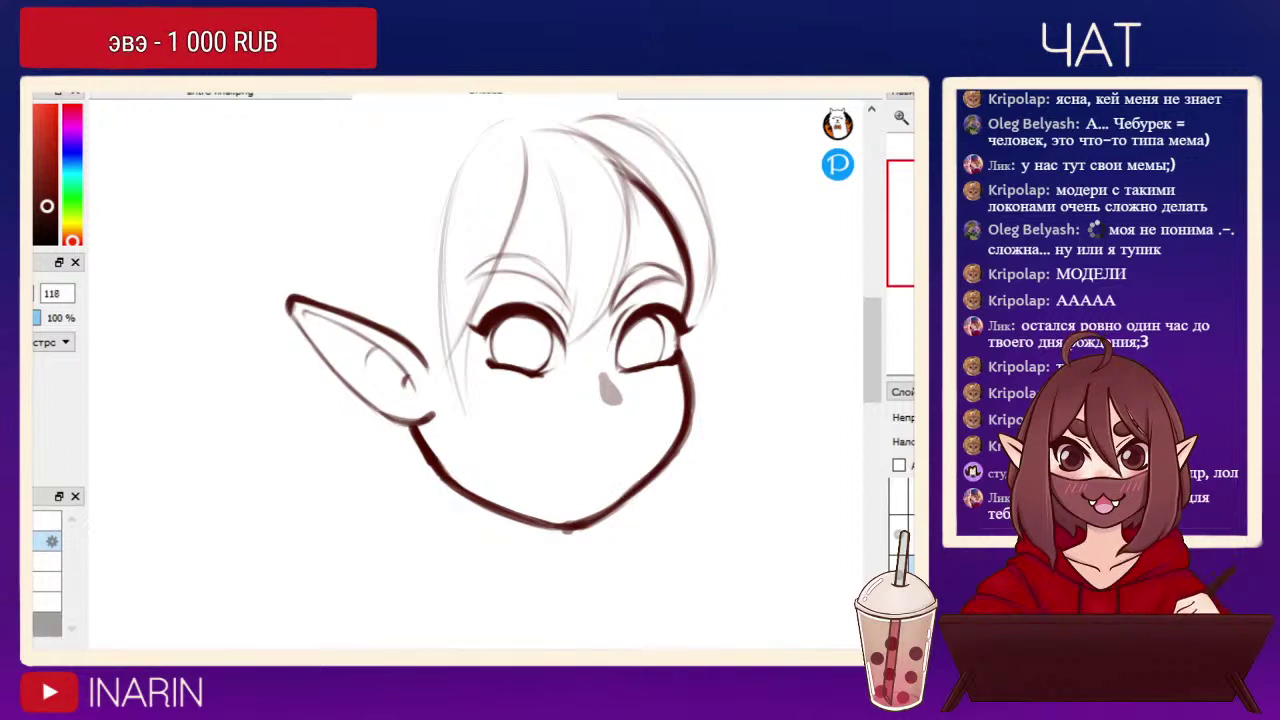
key(b)
key(e)
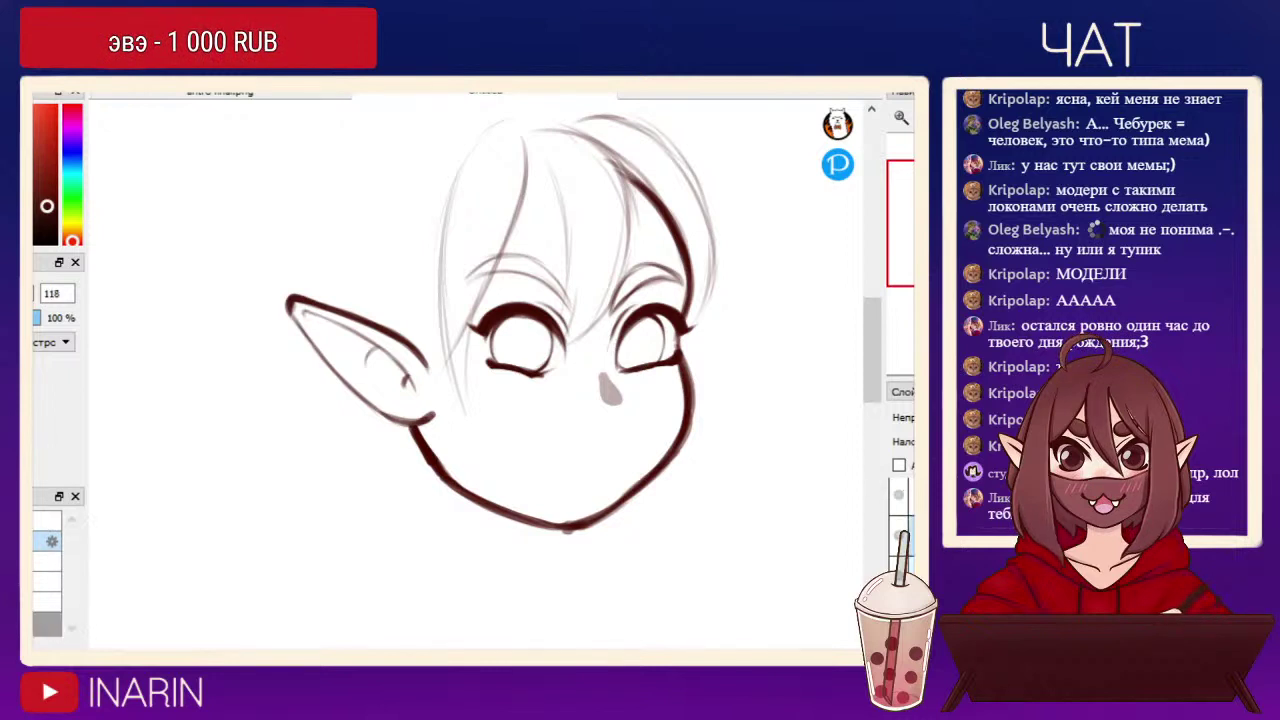
key(b)
key(e)
click(899, 495)
key(b)
key(e)
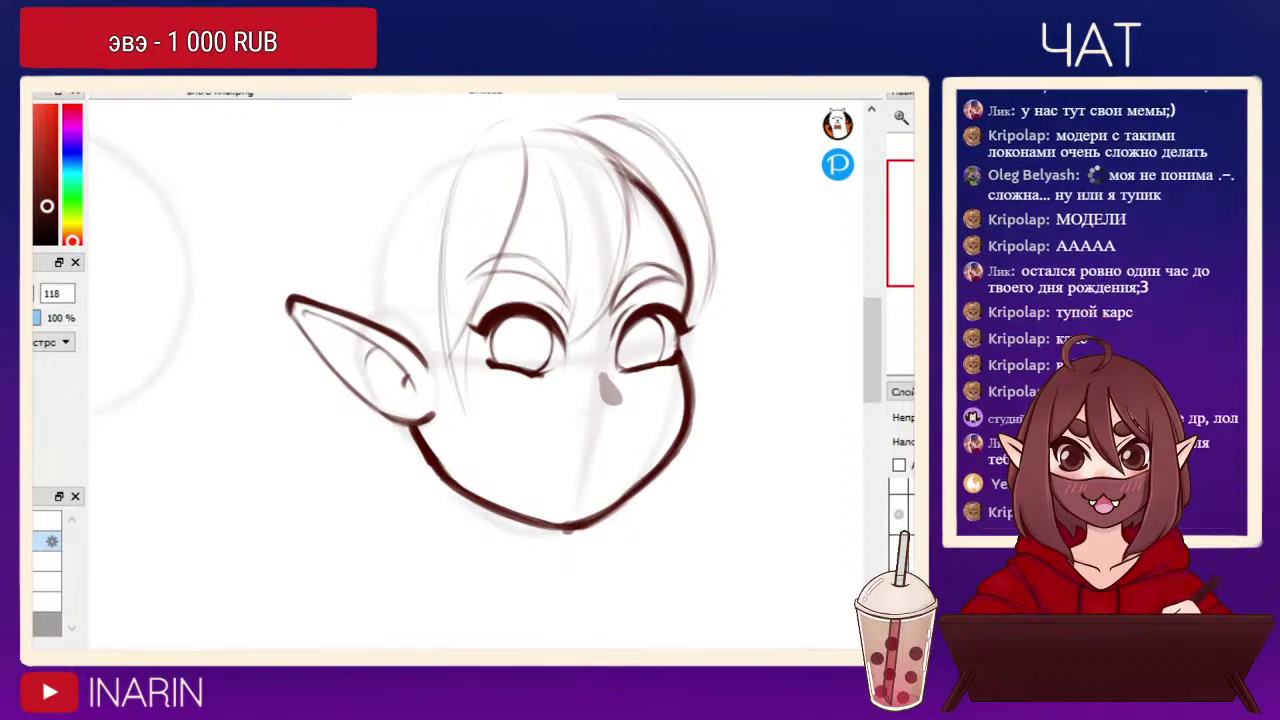
key(b)
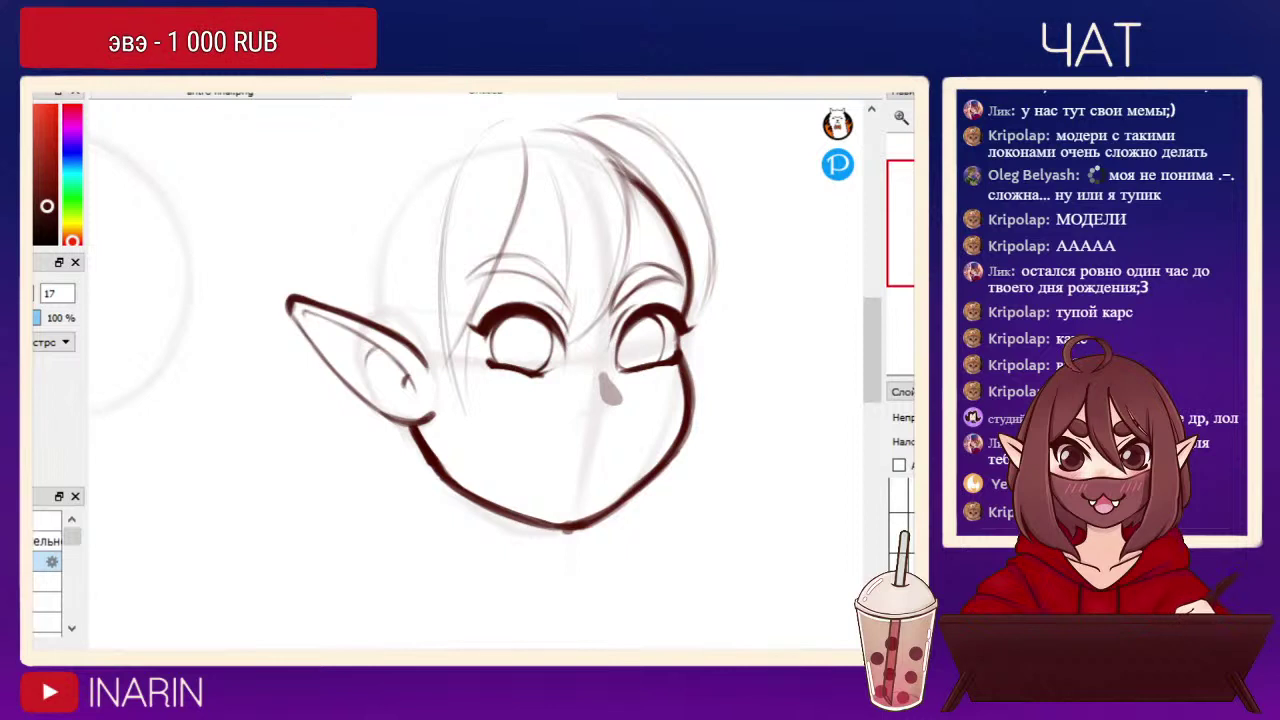
key(ctrl+z)
key(ctrl+y)
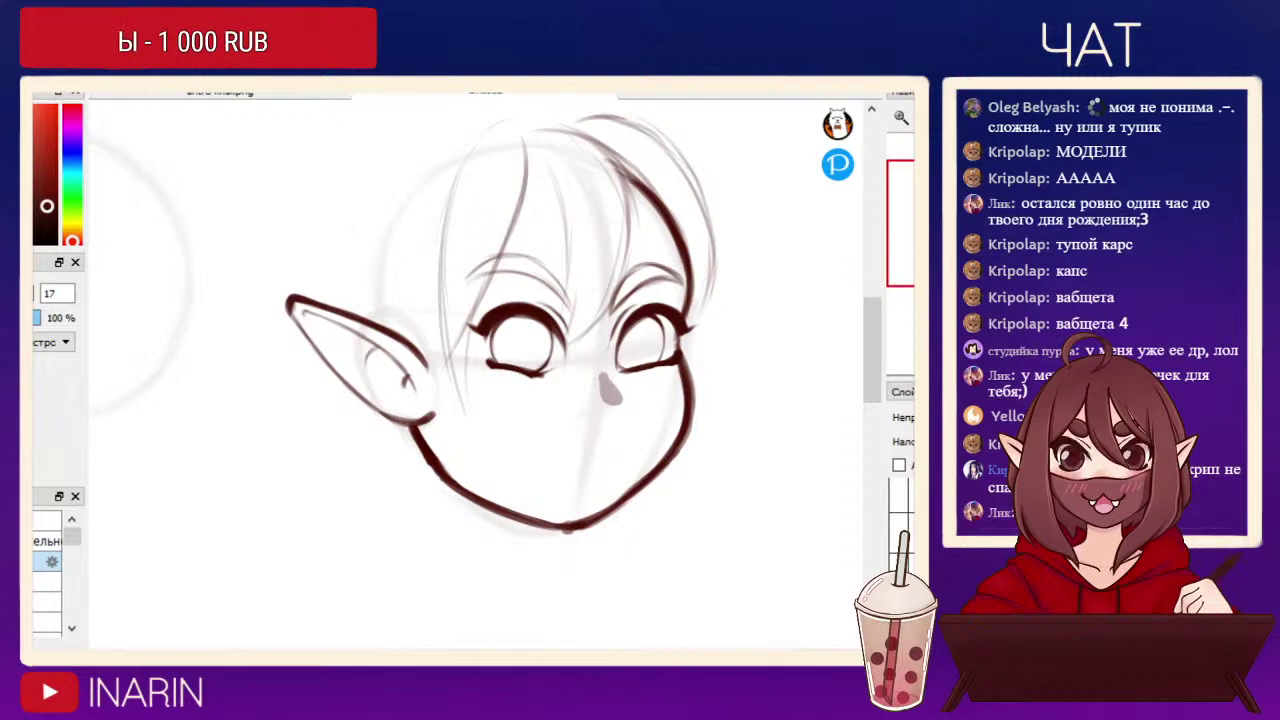
Mirror the view horizontally and erase the light side strands around the nearer brow and in front of the ear.
key(h)
key(e)
mouse_move(446, 188)
mouse_down()
mouse_move(431, 146)
mouse_move(517, 291)
mouse_move(494, 270)
mouse_up()
key(n)
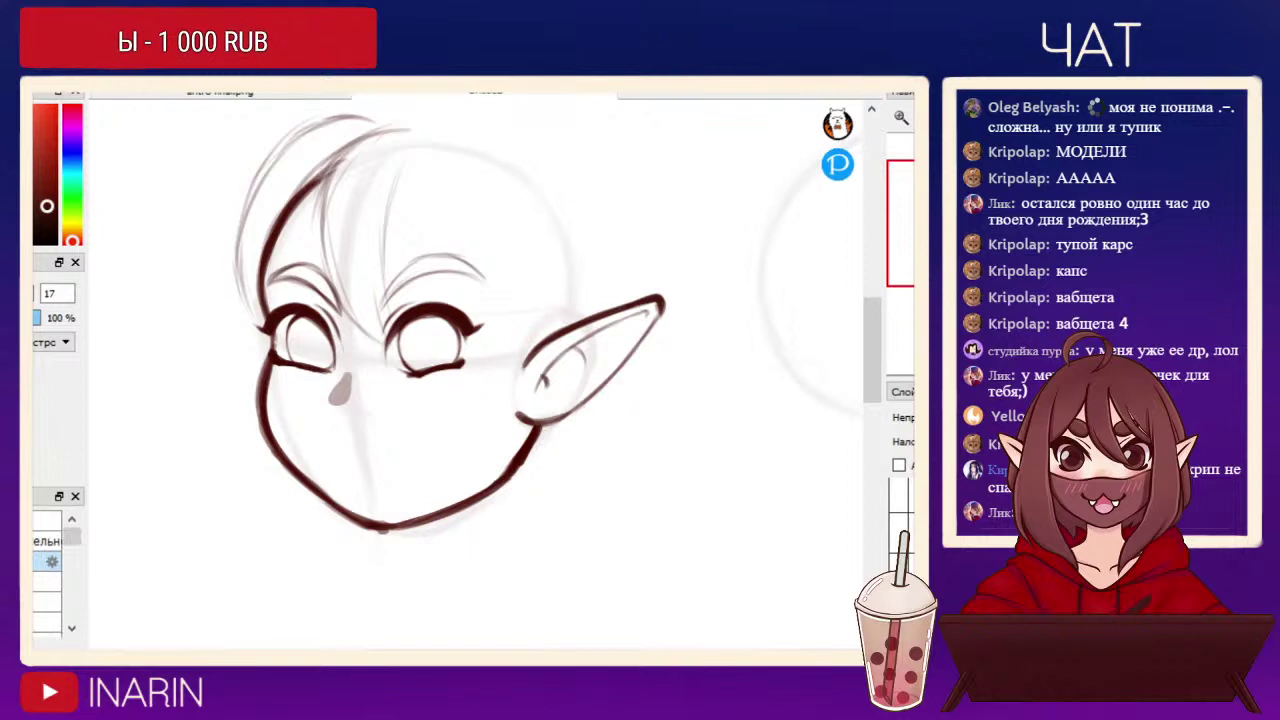
Sketch a side-swept fringe strand from the parting across the nearer brow to the base of the ear.
drag(419, 173, 445, 299)
key(ctrl+z)
key(ctrl+z)
mouse_move(411, 138)
mouse_down()
mouse_move(435, 271)
mouse_move(409, 251)
mouse_move(534, 371)
mouse_up()
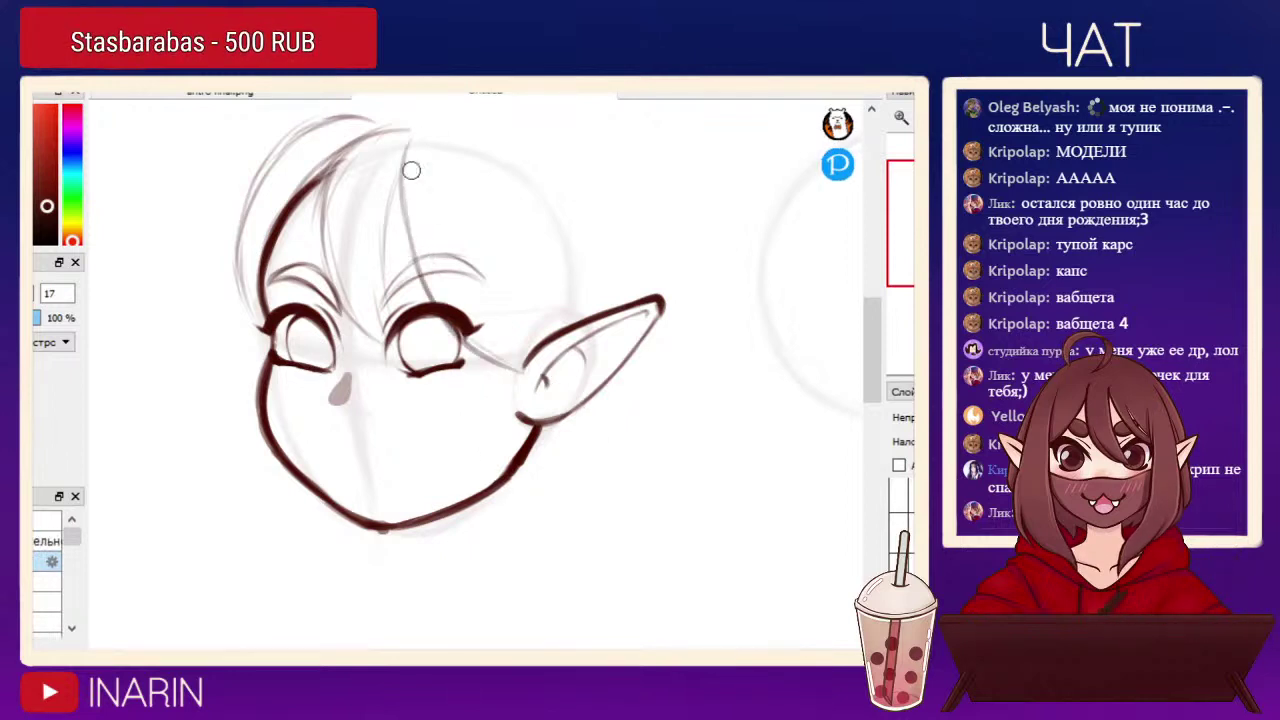
mouse_move(406, 155)
mouse_down()
mouse_move(443, 283)
mouse_move(409, 203)
mouse_move(529, 371)
mouse_move(415, 170)
mouse_move(412, 139)
mouse_move(480, 318)
mouse_up()
drag(430, 230, 500, 350)
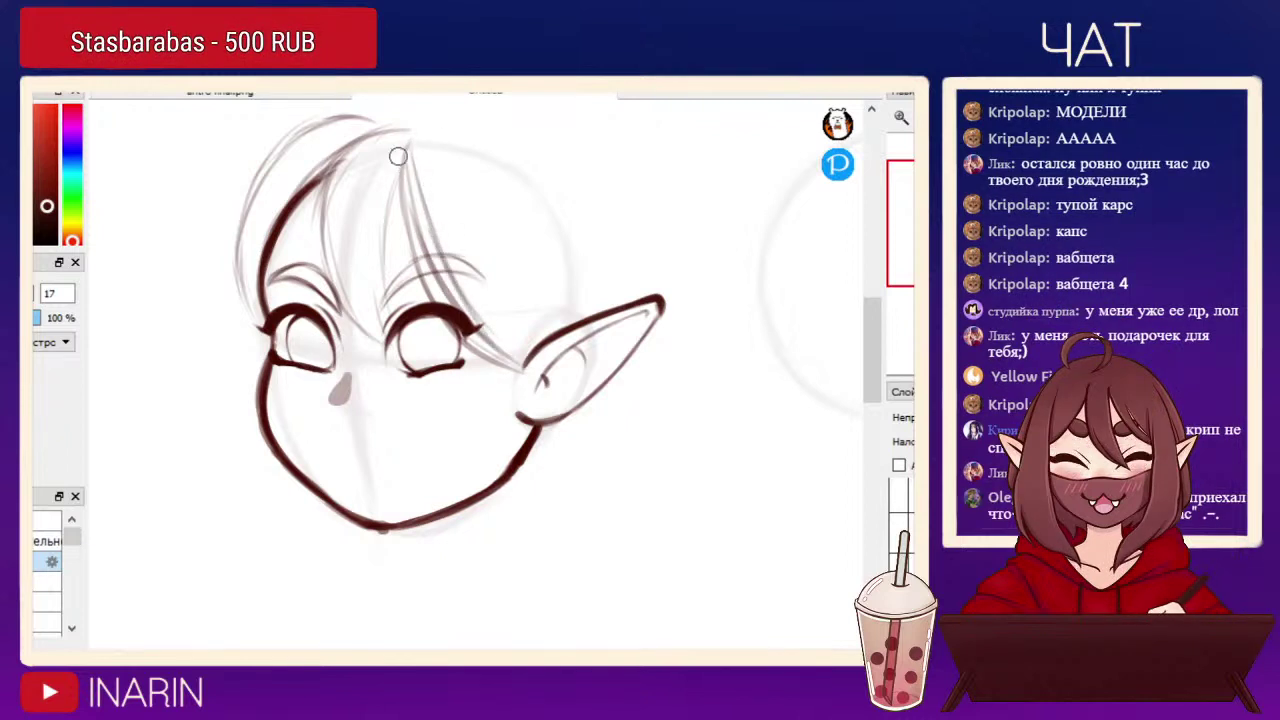
drag(406, 168, 486, 322)
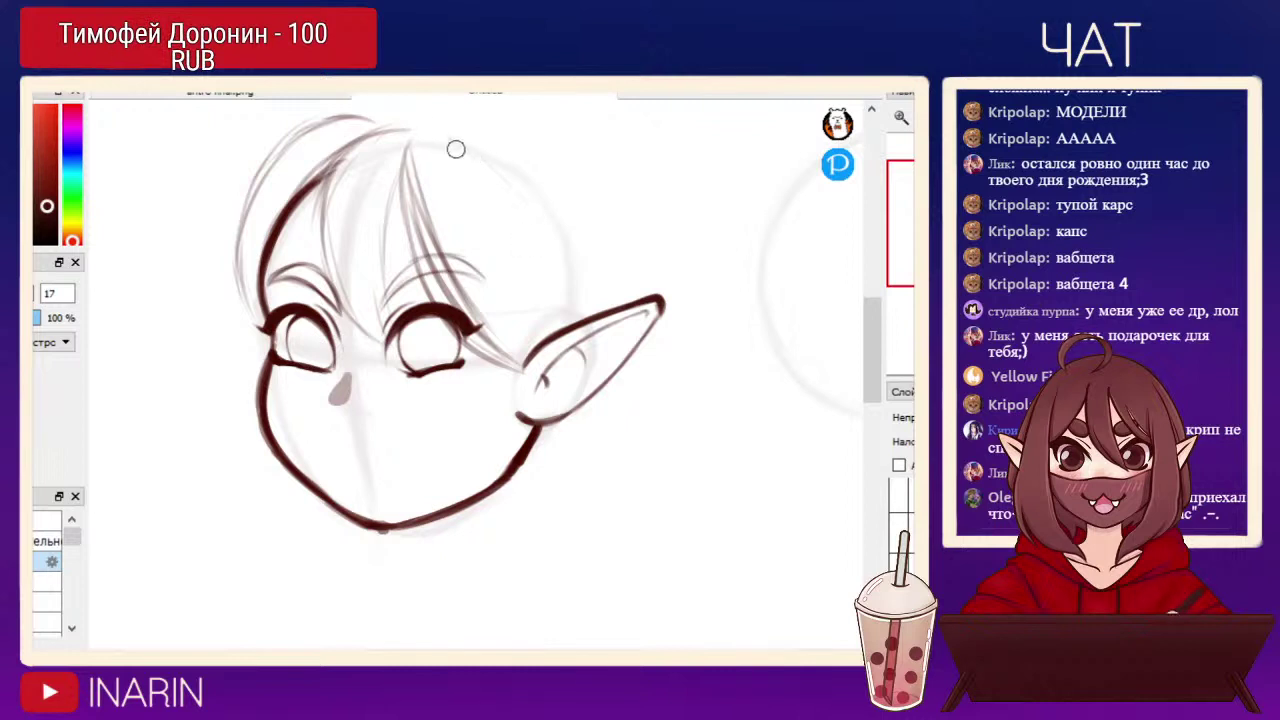
Sketch the side hair contour from the crown to the ear and the upper front edge of a lock before the ear.
drag(498, 186, 568, 308)
drag(522, 216, 562, 304)
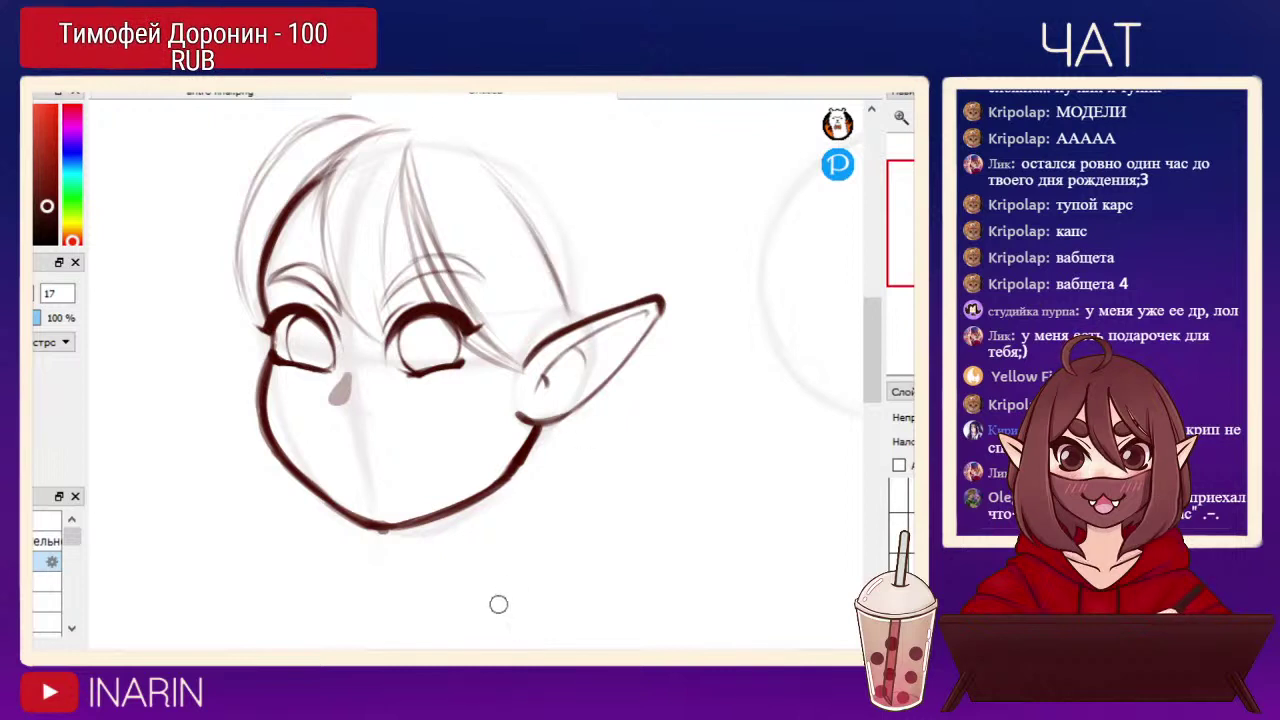
mouse_move(478, 171)
mouse_down()
mouse_move(528, 277)
mouse_move(508, 386)
mouse_up()
drag(510, 216, 481, 434)
drag(516, 277, 468, 471)
Extend the near-side lock in a wave below the jaw, giving it a curled tip and a back edge.
drag(578, 464, 608, 370)
drag(530, 287, 472, 458)
drag(500, 340, 504, 510)
mouse_move(466, 420)
mouse_down()
mouse_move(494, 342)
mouse_move(503, 502)
mouse_up()
drag(537, 110, 514, 315)
drag(542, 247, 494, 481)
drag(499, 342, 520, 519)
mouse_move(476, 405)
mouse_down()
mouse_move(509, 514)
mouse_move(477, 473)
mouse_move(521, 512)
mouse_move(476, 472)
mouse_move(541, 573)
mouse_move(508, 588)
mouse_up()
mouse_move(505, 502)
mouse_down()
mouse_move(528, 560)
mouse_move(500, 588)
mouse_up()
mouse_move(529, 537)
mouse_down()
mouse_move(521, 577)
mouse_move(476, 591)
mouse_move(538, 546)
mouse_move(522, 543)
mouse_move(472, 589)
mouse_move(560, 546)
mouse_up()
drag(506, 588, 561, 518)
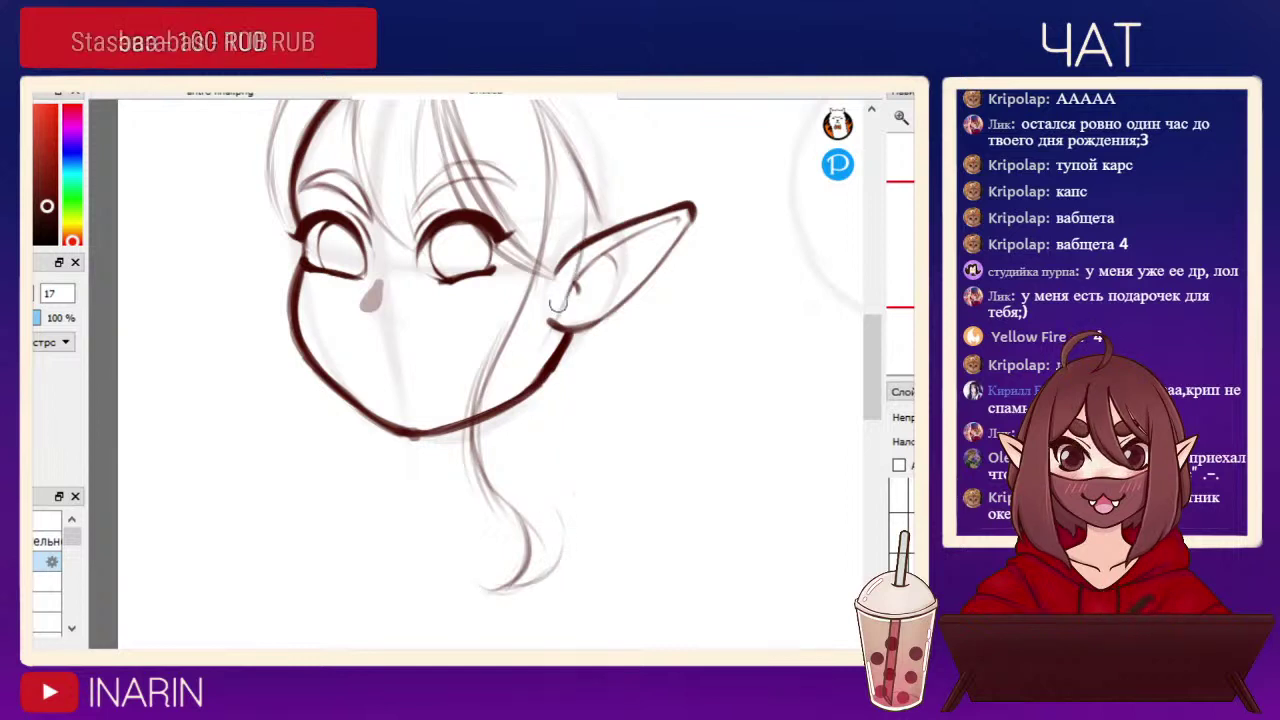
mouse_move(548, 268)
mouse_down()
mouse_move(533, 441)
mouse_move(519, 365)
mouse_move(577, 527)
mouse_move(549, 459)
mouse_move(547, 567)
mouse_up()
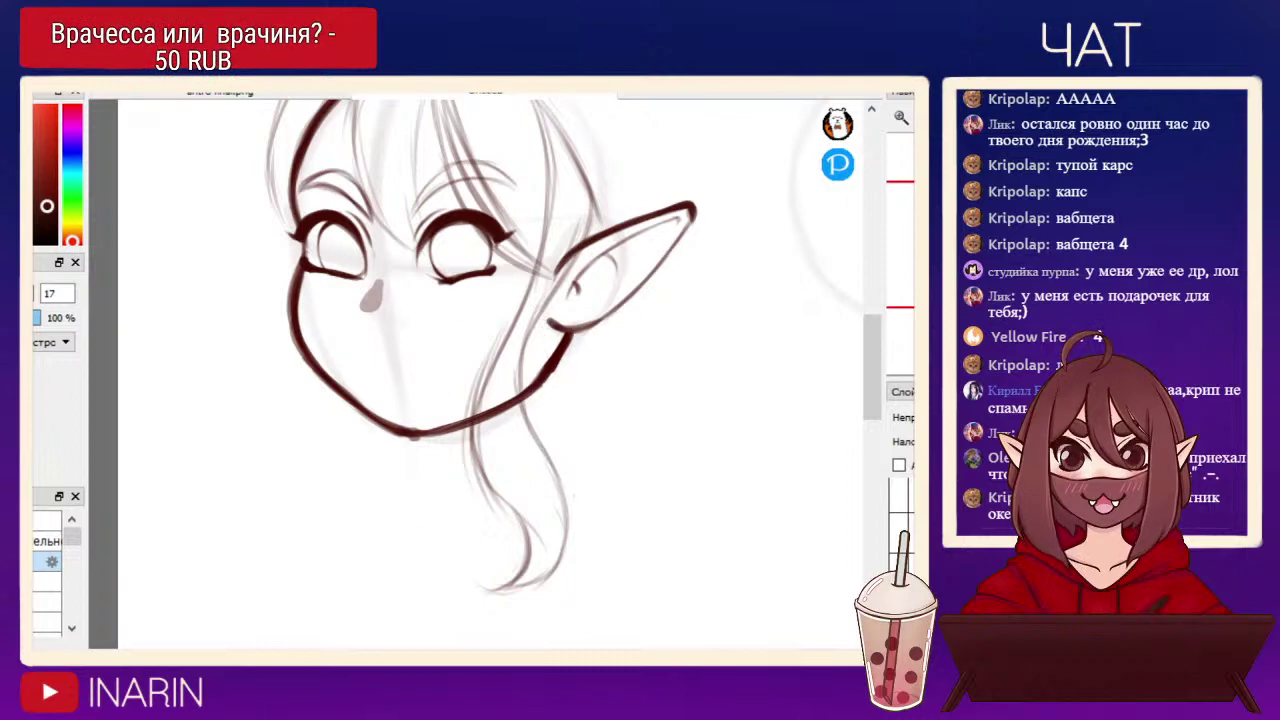
Sketch the two edges of a wavy lock sweeping outward from behind the far cheek to a tip below the chin.
drag(287, 300, 230, 385)
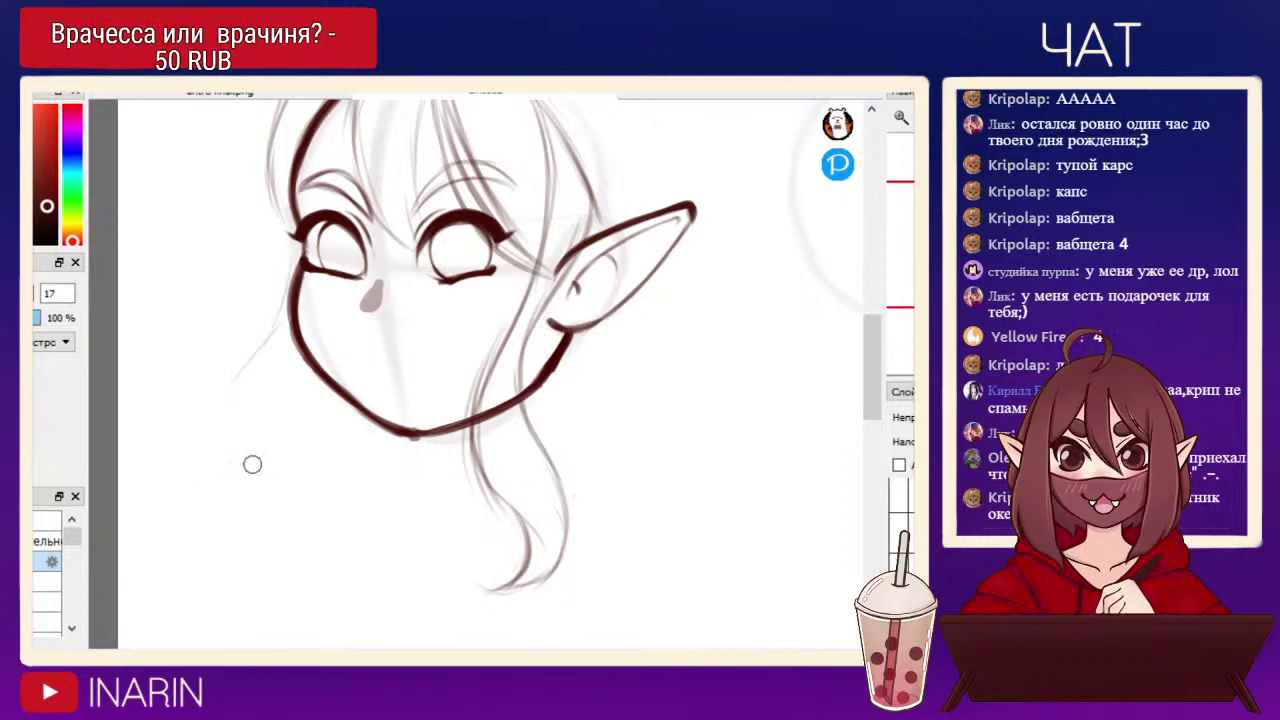
mouse_move(291, 291)
mouse_down()
mouse_move(265, 351)
mouse_move(238, 536)
mouse_move(210, 394)
mouse_move(259, 540)
mouse_up()
mouse_move(194, 487)
mouse_down()
mouse_move(290, 566)
mouse_move(224, 531)
mouse_move(314, 372)
mouse_up()
mouse_move(282, 313)
mouse_down()
mouse_move(230, 378)
mouse_move(192, 398)
mouse_up()
drag(263, 343, 195, 483)
drag(203, 391, 229, 538)
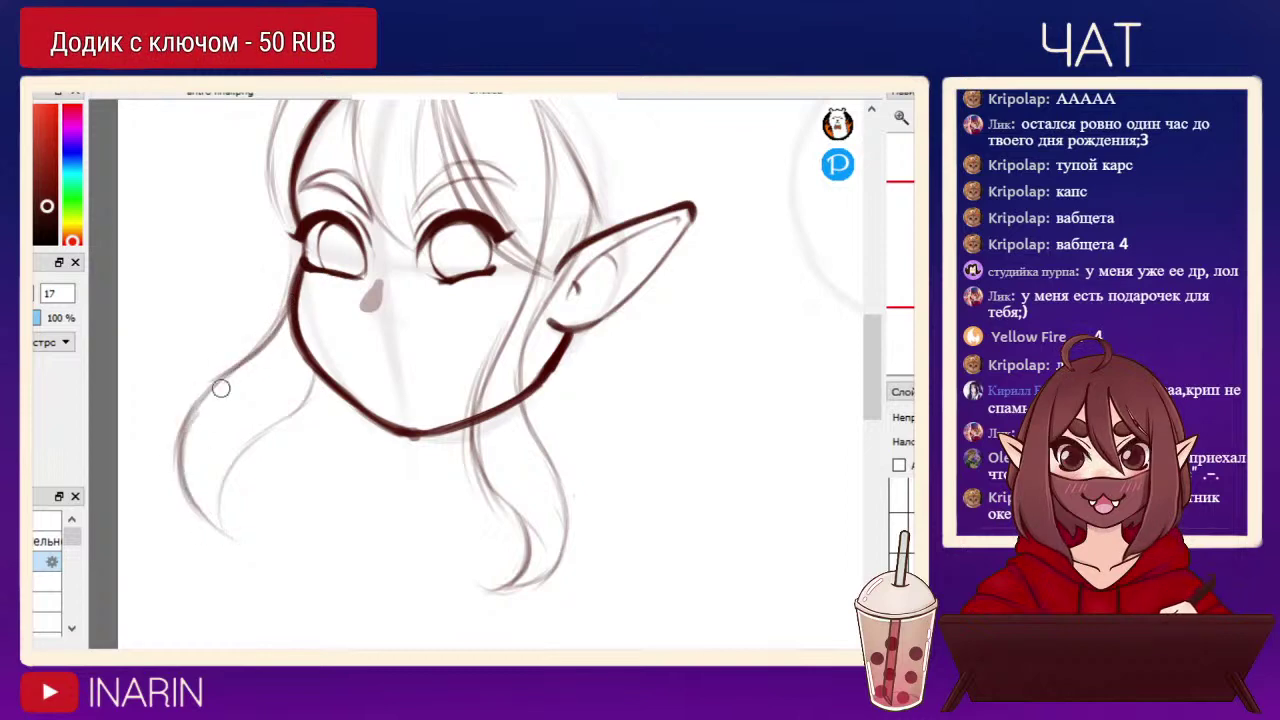
Darken and refine both edges of the far-side lock, cleaning up its inside and tip with the eraser.
mouse_move(314, 372)
mouse_down()
mouse_move(234, 451)
mouse_move(232, 540)
mouse_up()
drag(192, 422, 171, 457)
drag(200, 396, 172, 486)
mouse_move(230, 376)
mouse_down()
mouse_move(176, 462)
mouse_move(236, 545)
mouse_up()
mouse_move(180, 476)
mouse_down()
mouse_move(240, 550)
mouse_move(209, 392)
mouse_move(186, 492)
mouse_move(227, 373)
mouse_up()
mouse_move(190, 412)
mouse_down()
mouse_move(232, 374)
mouse_move(180, 470)
mouse_up()
key(e)
drag(475, 375, 400, 375)
mouse_move(194, 478)
mouse_down()
mouse_move(238, 389)
mouse_move(198, 486)
mouse_move(254, 555)
mouse_up()
key(b)
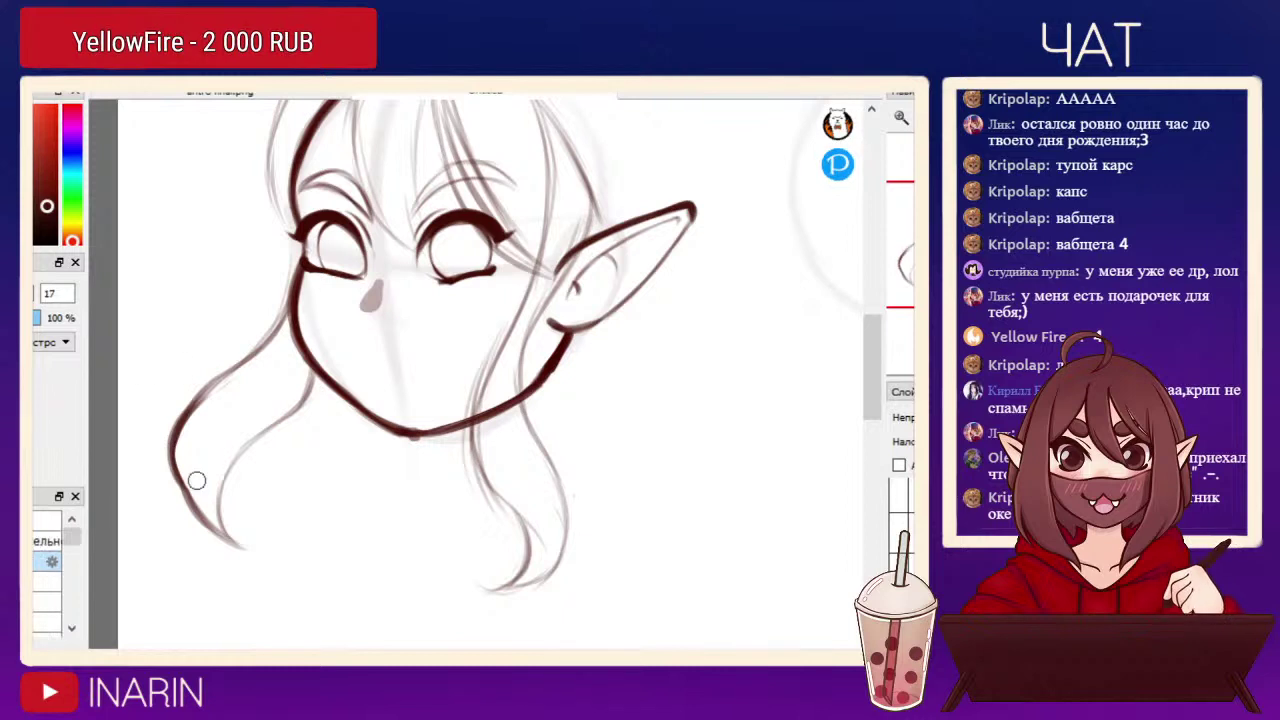
drag(256, 352, 288, 298)
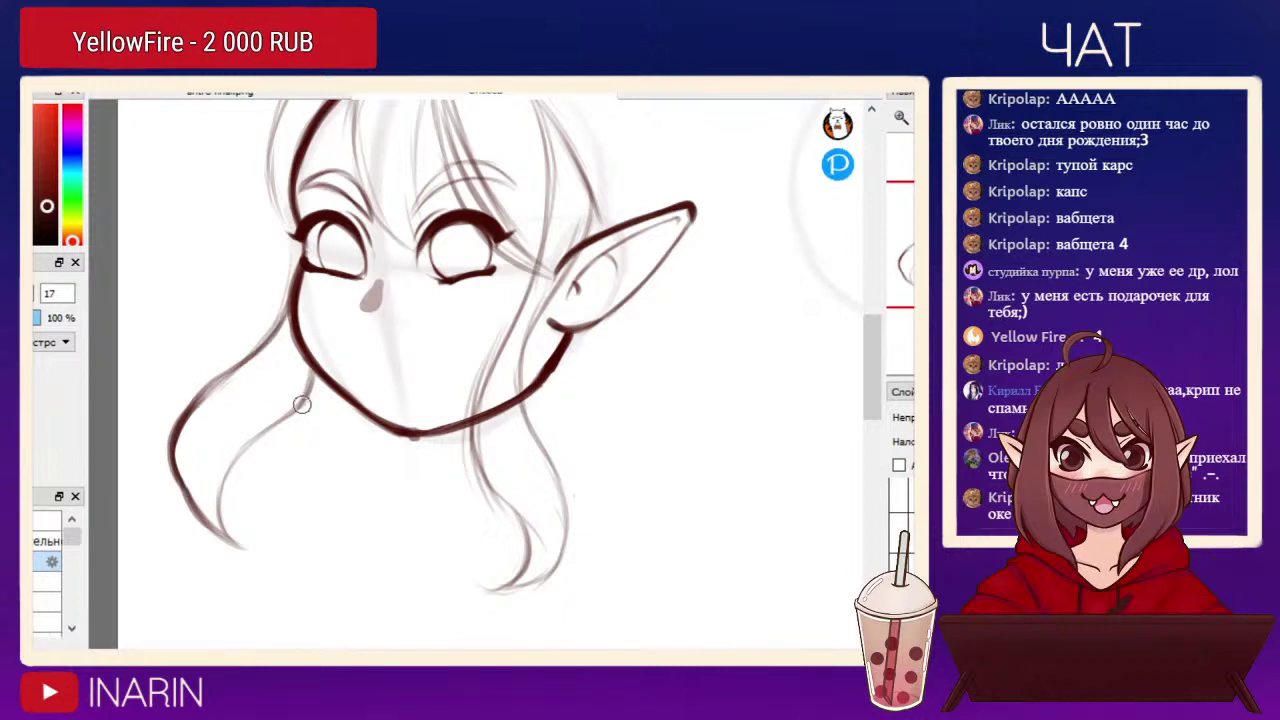
Select the far-side lock, scale it down slightly and move it closer to the face.
mouse_move(790, 437)
mouse_down()
mouse_move(758, 475)
mouse_move(791, 472)
mouse_up()
mouse_move(283, 302)
mouse_down()
mouse_move(297, 380)
mouse_move(134, 608)
mouse_move(278, 306)
mouse_up()
key(ctrl+d)
mouse_move(301, 483)
mouse_down()
mouse_move(170, 611)
mouse_move(299, 361)
mouse_move(303, 480)
mouse_up()
key(ctrl+t)
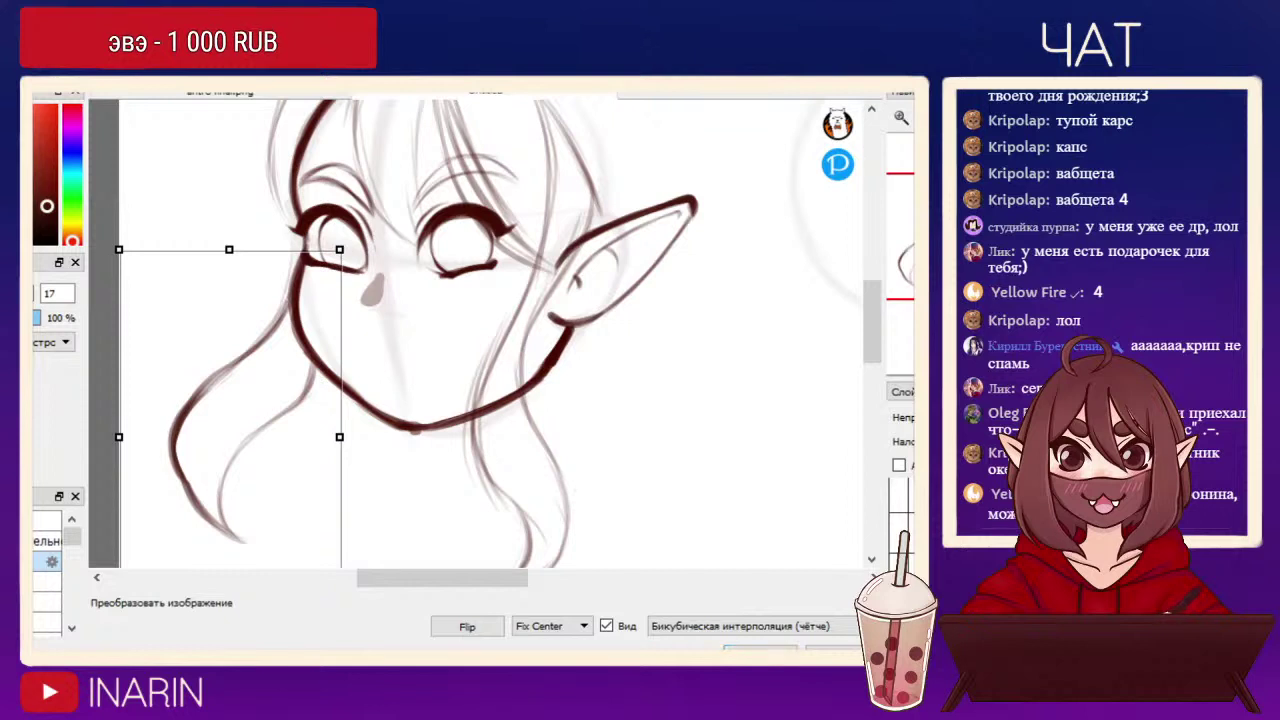
drag(119, 249, 129, 266)
drag(229, 437, 253, 395)
key(Return)
key(ctrl+d)
Erase the ends of the far-side lock's lines that overlap the cheek and jaw.
key(e)
drag(314, 316, 311, 337)
mouse_move(328, 389)
mouse_down()
mouse_move(311, 365)
mouse_move(330, 366)
mouse_up()
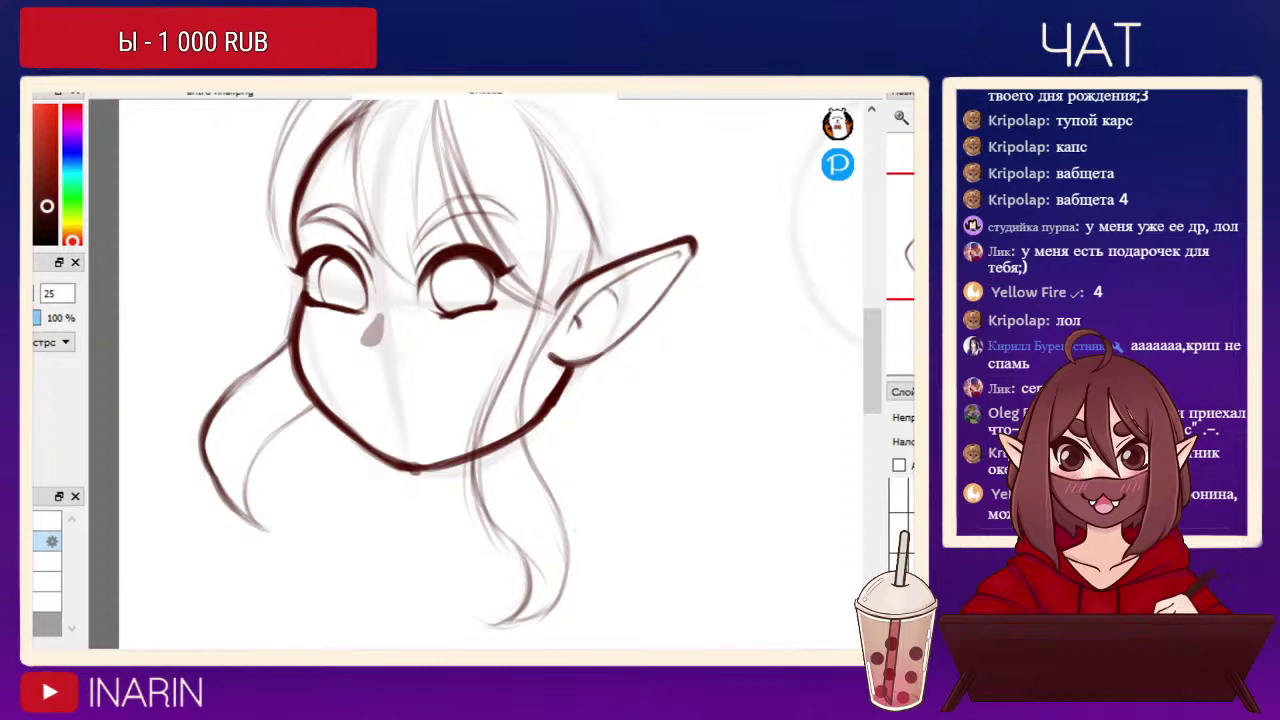
key(p)
drag(771, 427, 726, 498)
key(ctrl+minus)
drag(751, 442, 720, 437)
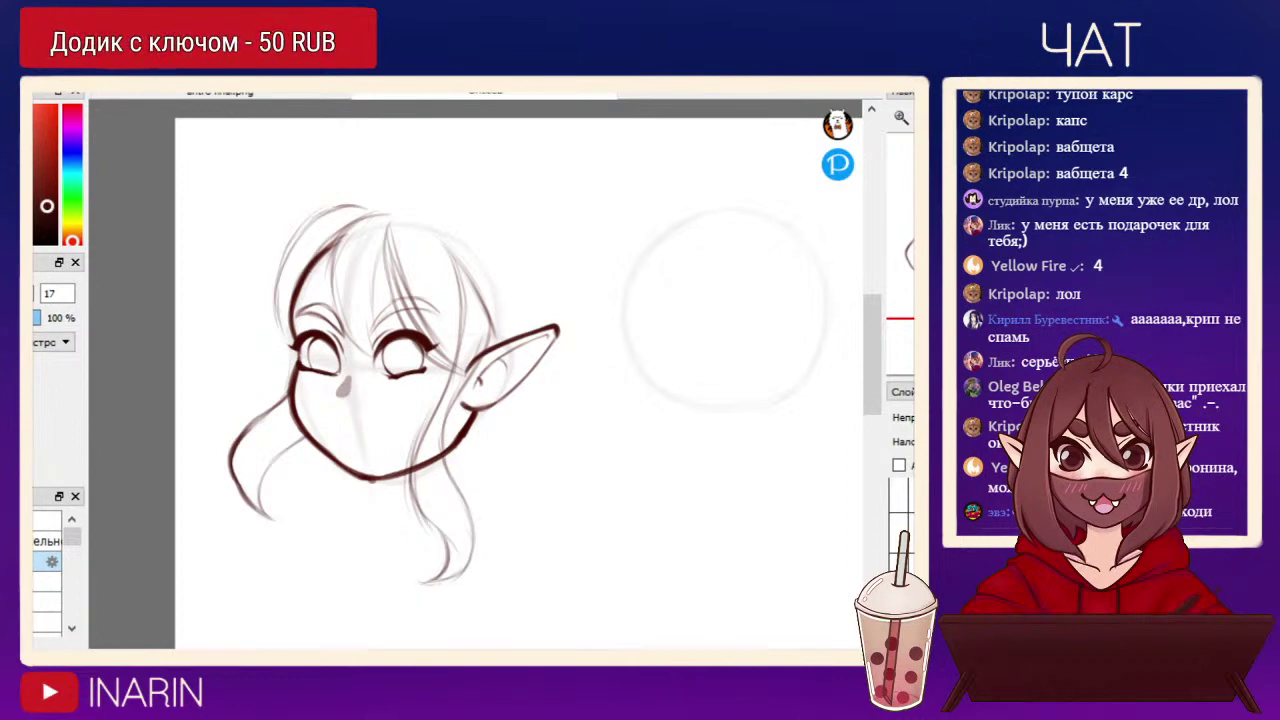
drag(382, 193, 442, 191)
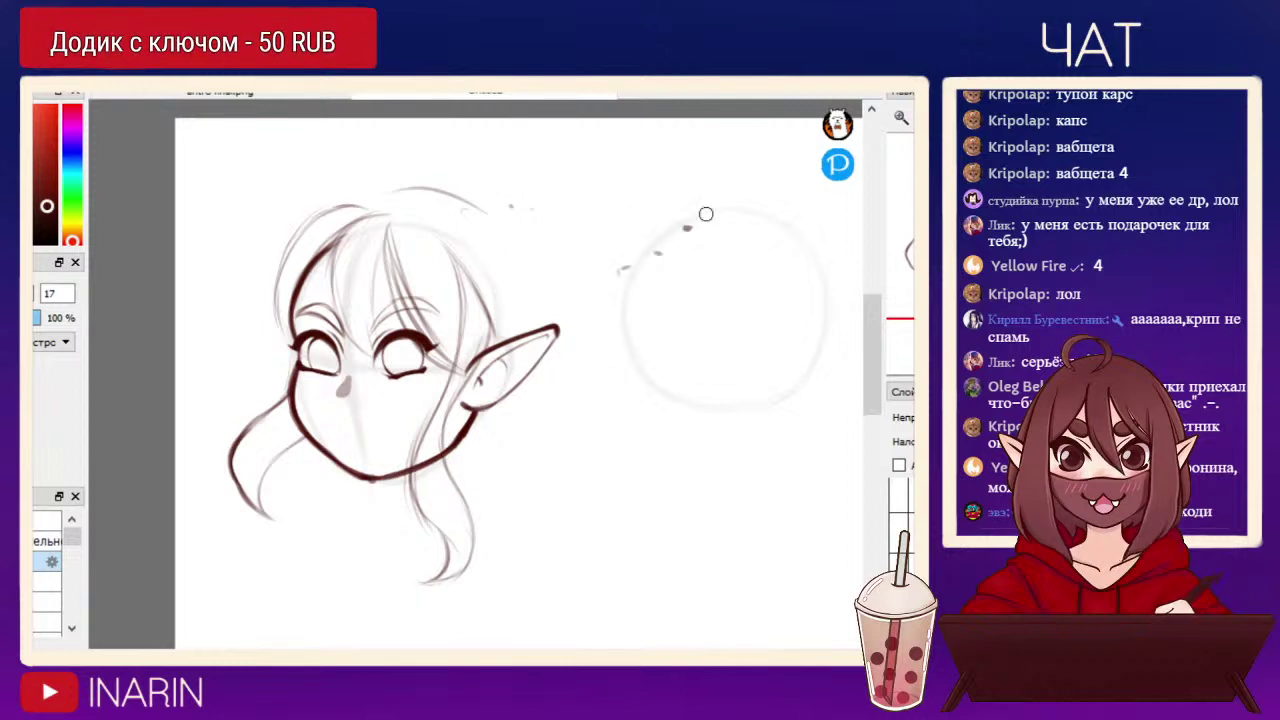
mouse_move(903, 240)
mouse_down()
mouse_move(898, 316)
mouse_move(908, 248)
mouse_up()
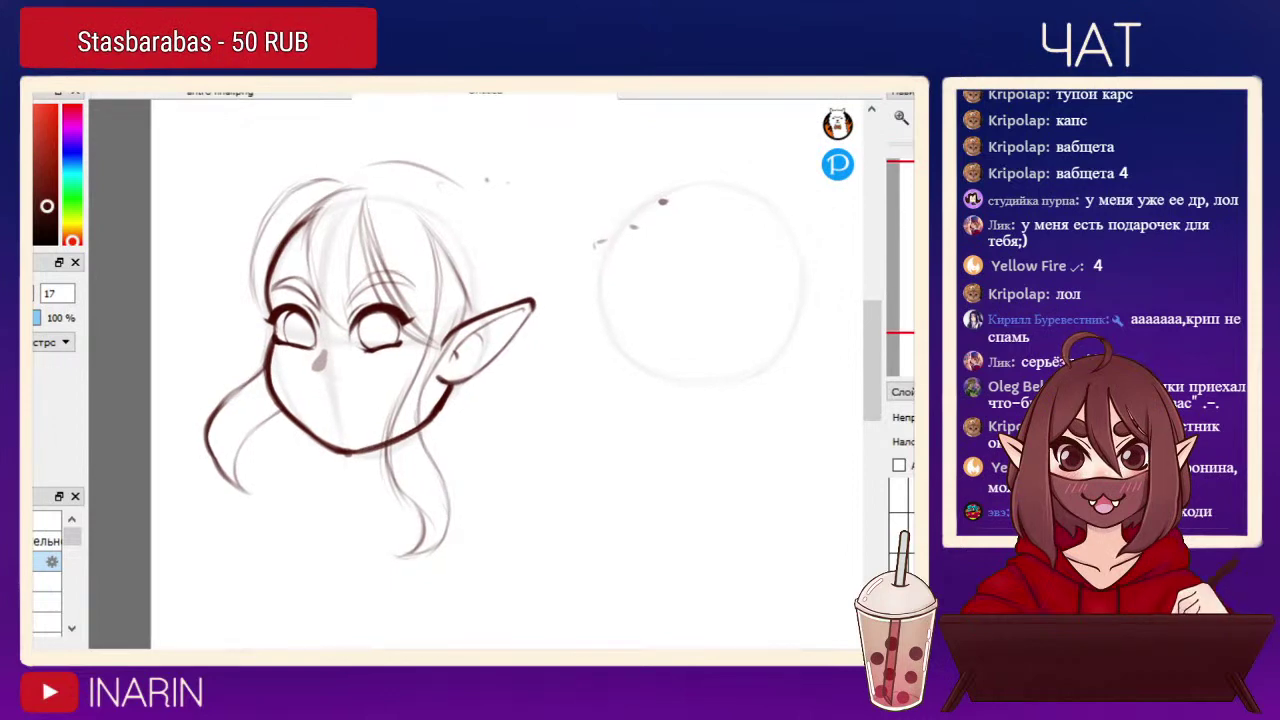
drag(620, 216, 632, 282)
mouse_move(730, 190)
mouse_down()
mouse_move(800, 225)
mouse_move(718, 400)
mouse_move(745, 330)
mouse_up()
drag(600, 450, 728, 518)
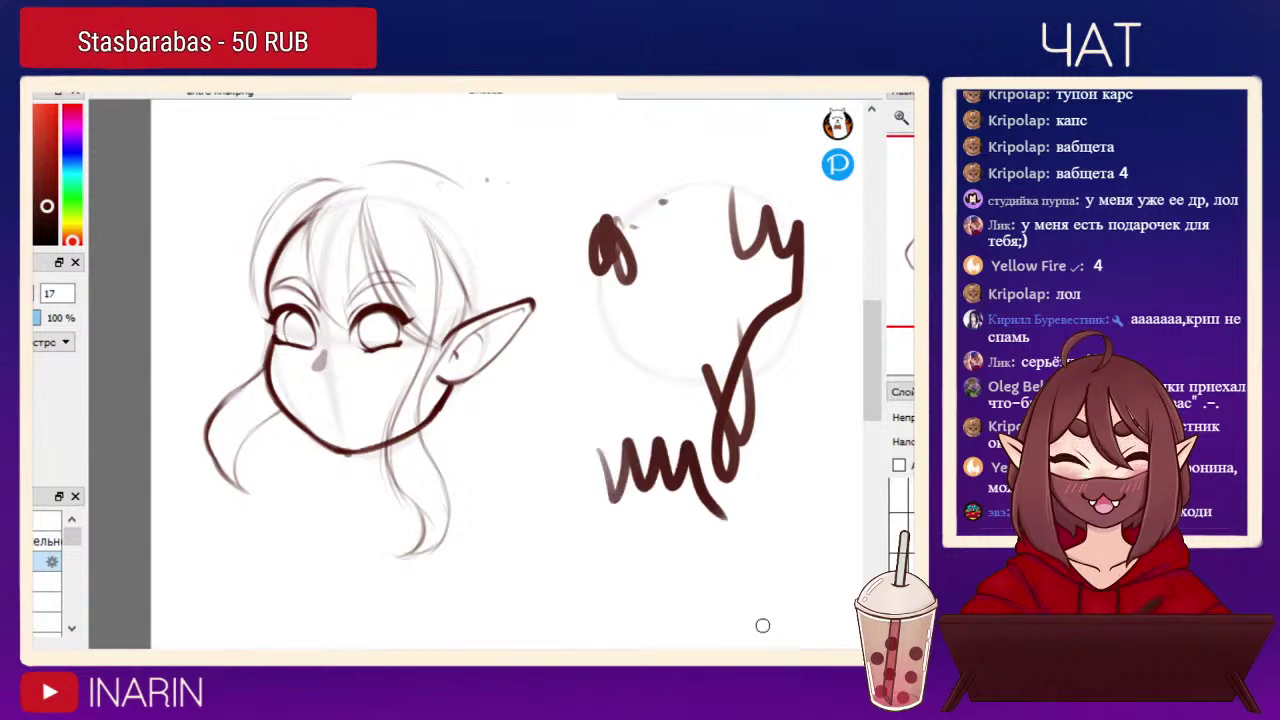
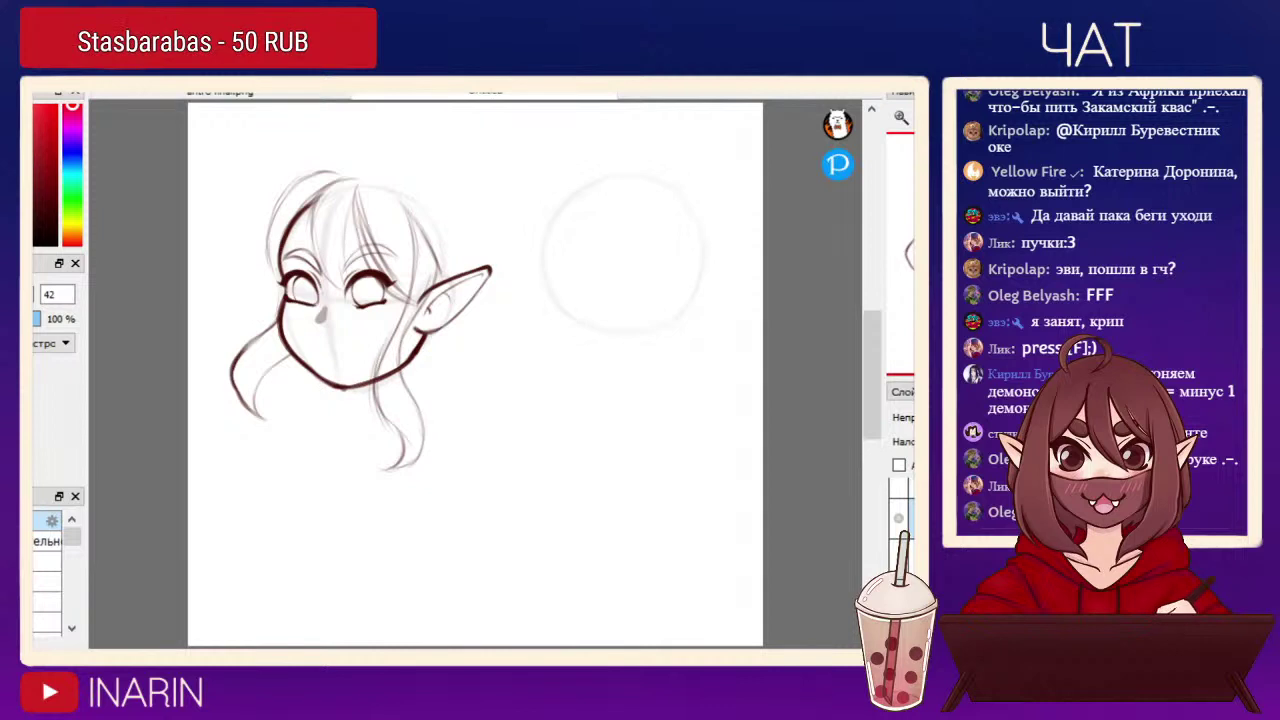
Remove the pointed ear from the visible head sketch, keeping the construction oval in its place.
key(ctrl+z)
scroll(901, 515, up, 2)
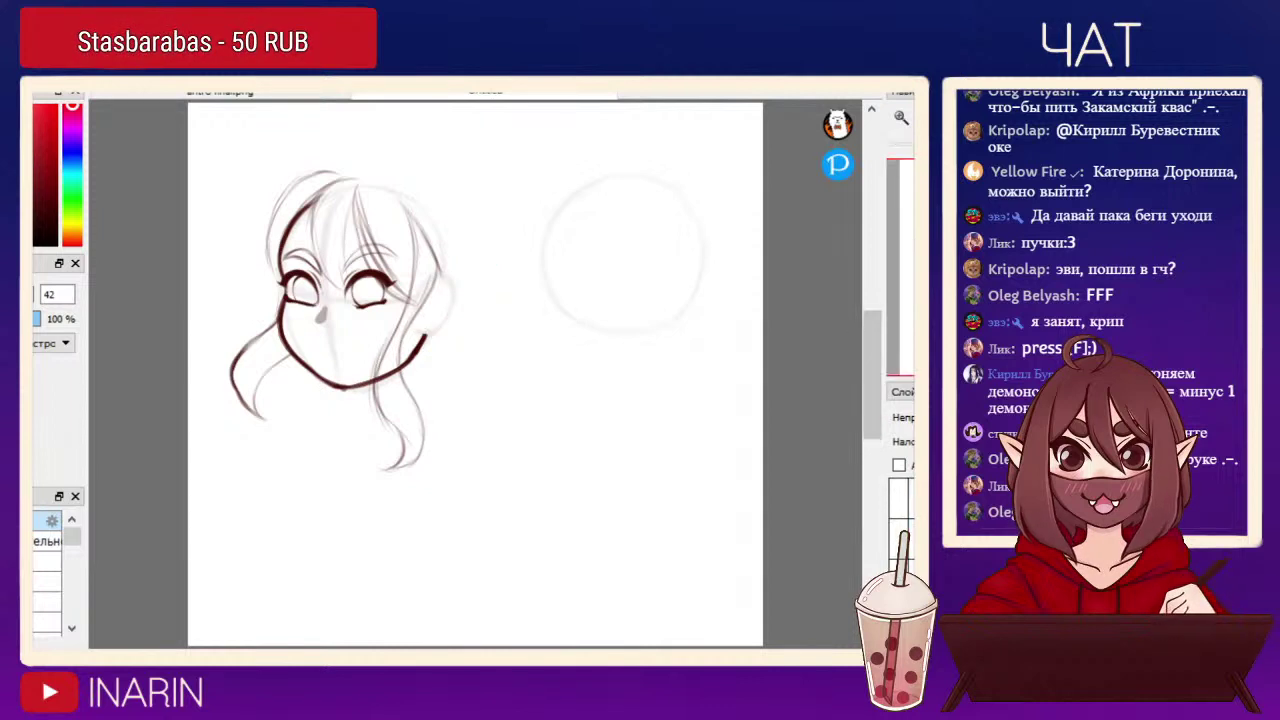
drag(620, 320, 753, 393)
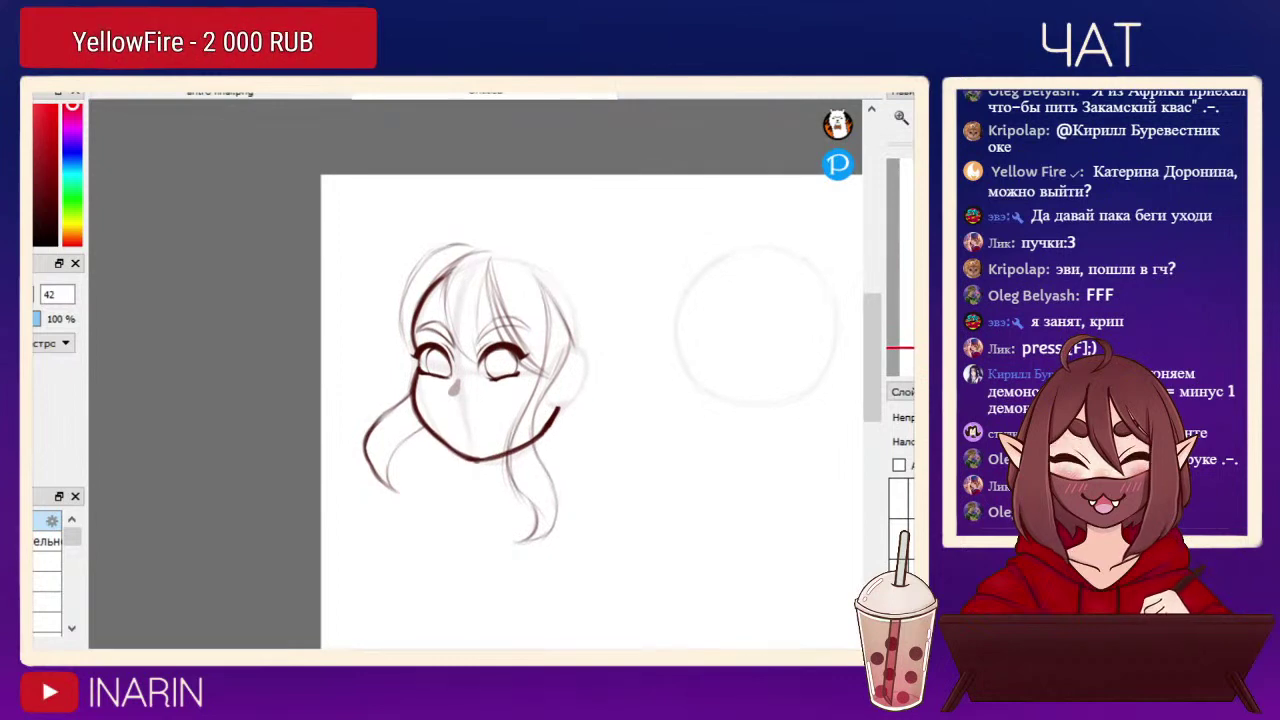
drag(490, 232, 578, 247)
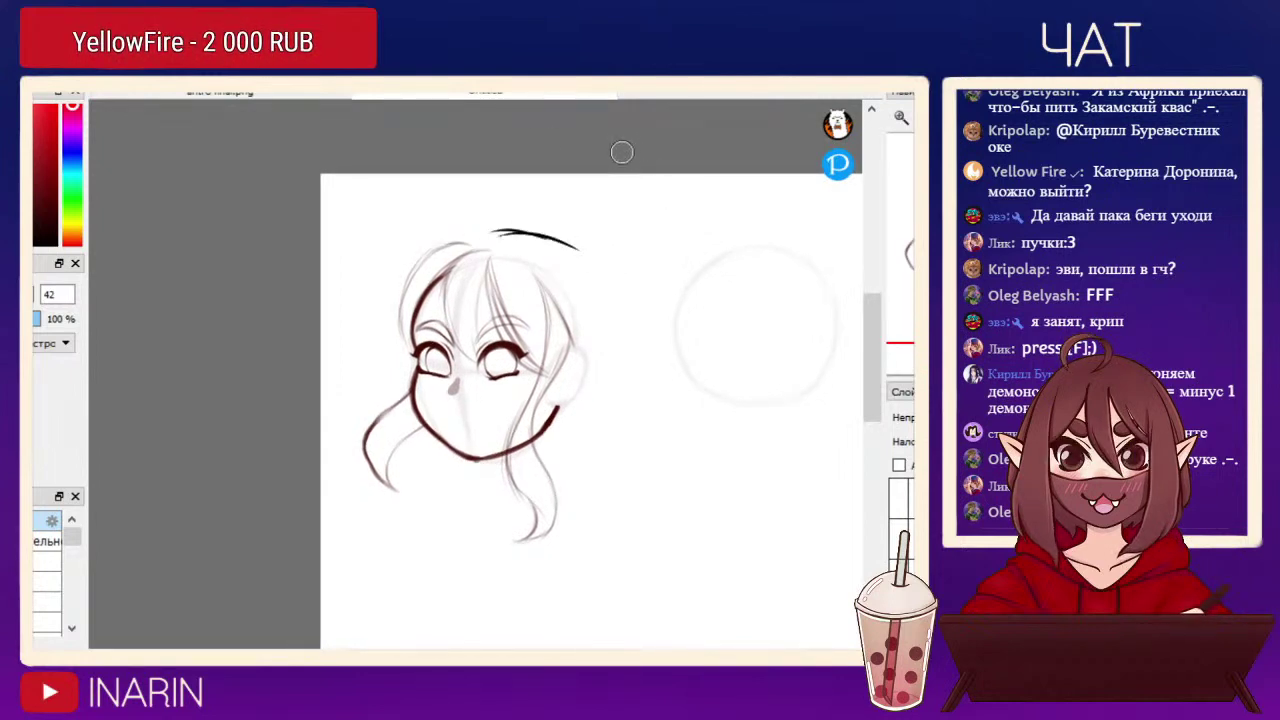
key(ctrl+z)
key(ctrl+z)
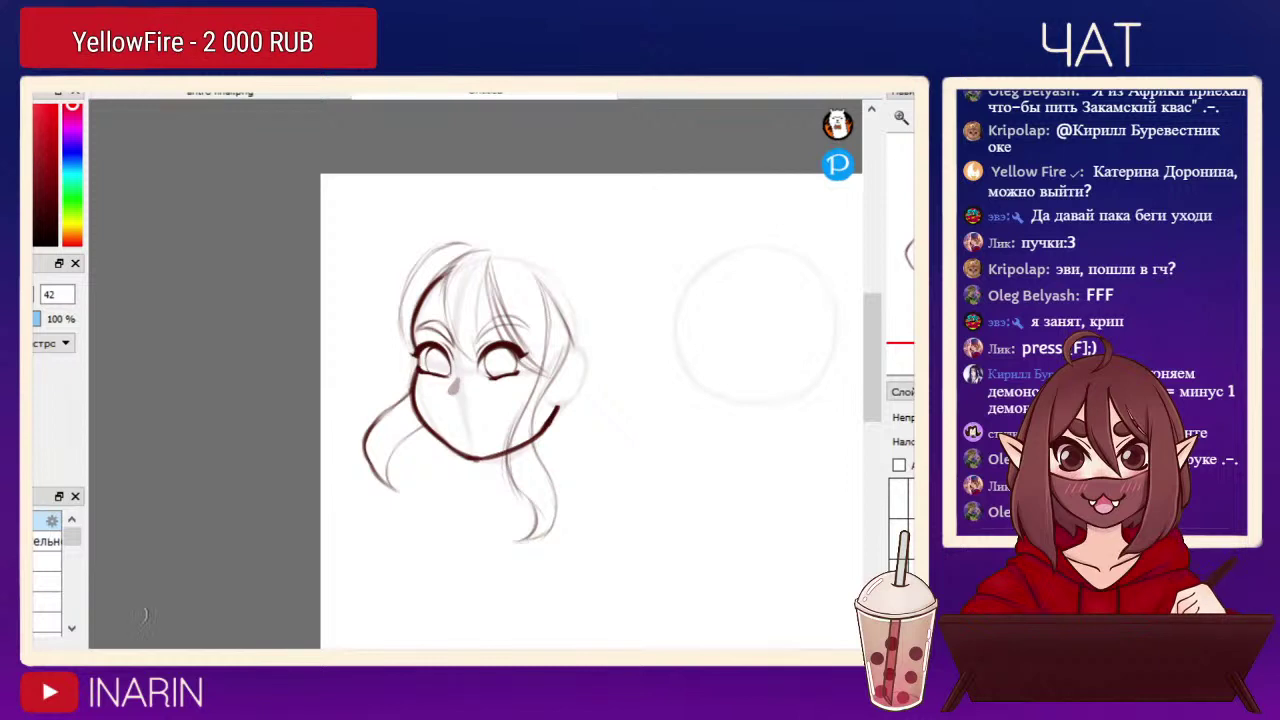
Switch back to the hair-sketching brush at size 33 and mirror the view horizontally.
click(48, 562)
key(bracketleft)
key(bracketleft)
key(bracketleft)
key(bracketleft)
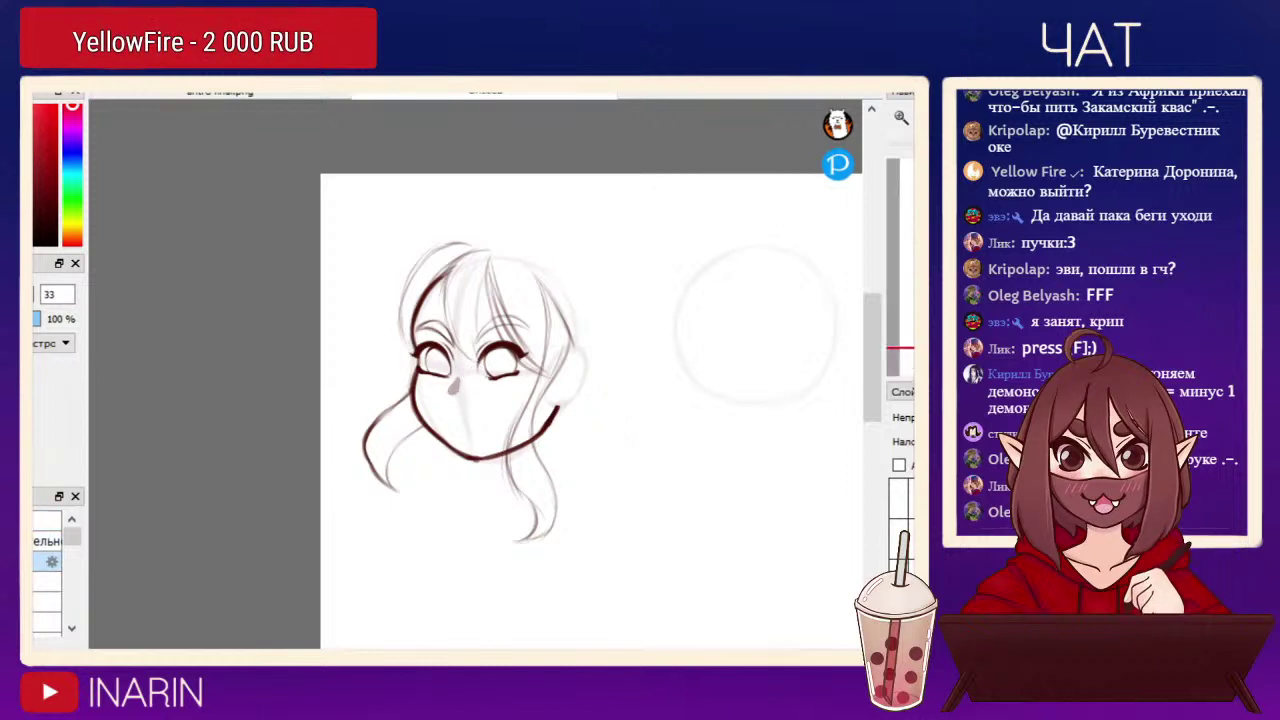
key(h)
drag(392, 243, 464, 233)
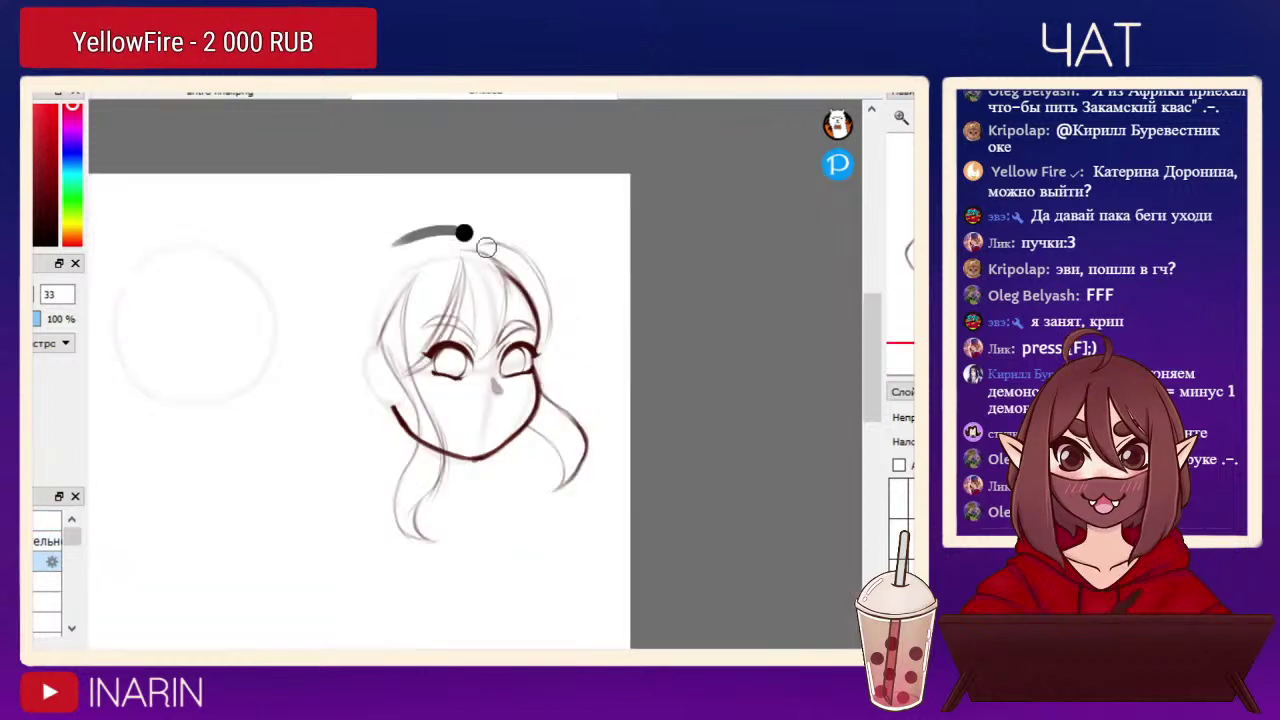
key(ctrl+z)
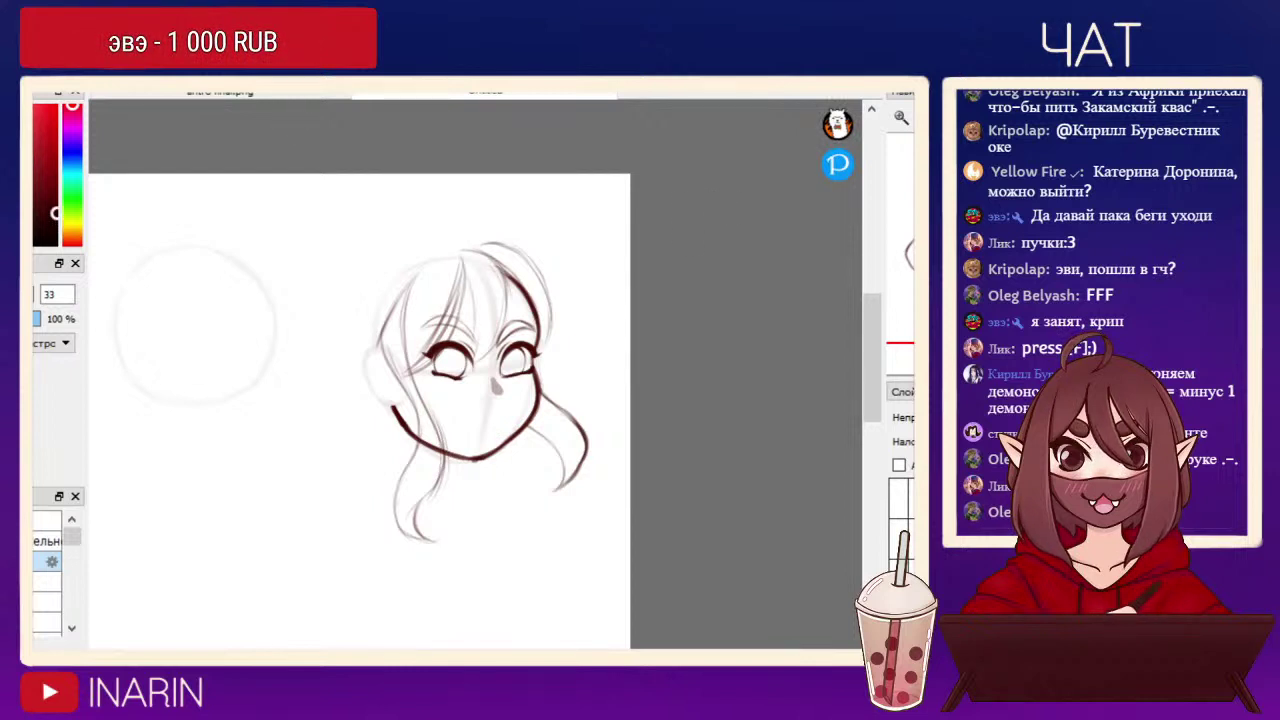
drag(486, 234, 360, 268)
key(ctrl+z)
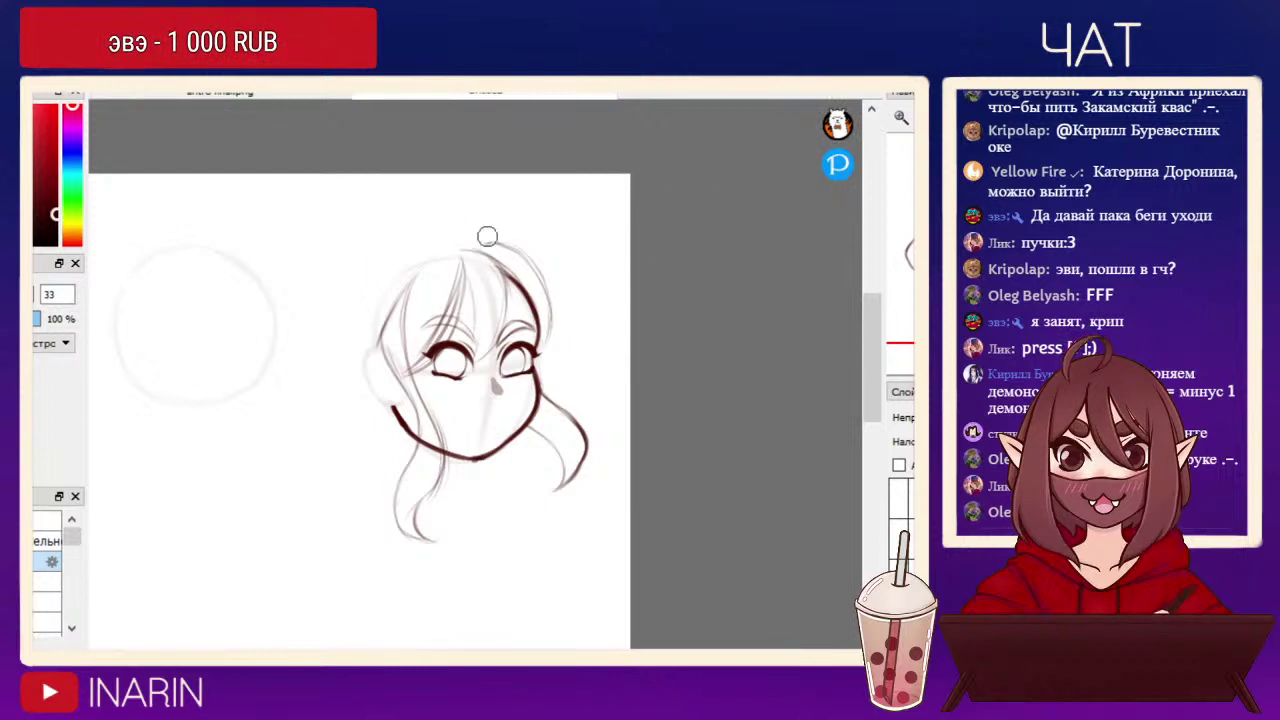
Return to the unmirrored view and sketch the crown contour from the parting over the top to the back of the head.
key(h)
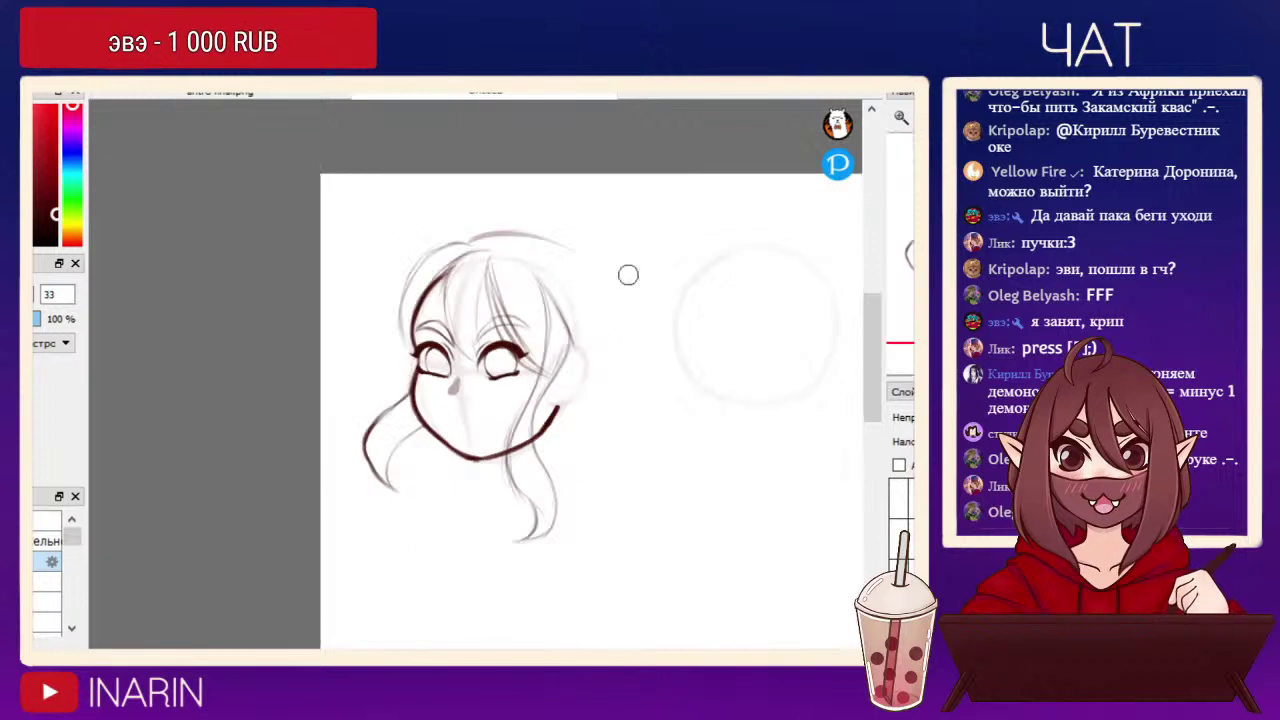
drag(530, 236, 603, 289)
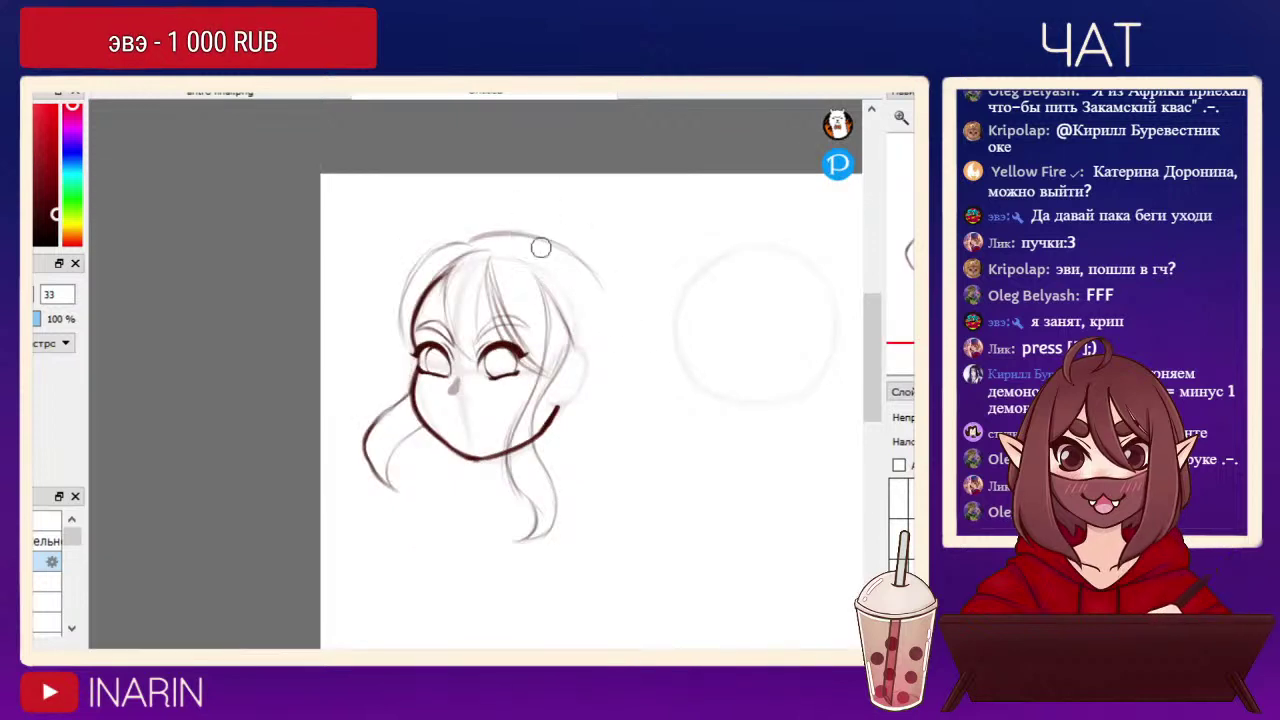
drag(569, 249, 621, 338)
key(ctrl+z)
drag(555, 245, 604, 302)
drag(497, 233, 612, 300)
key(ctrl+z)
key(ctrl+z)
drag(508, 228, 580, 266)
key(ctrl+z)
mouse_move(487, 235)
mouse_down()
mouse_move(586, 252)
mouse_move(603, 283)
mouse_up()
key(ctrl+z)
key(ctrl+z)
Try sketching long loose back hair from the crown down behind the neck and diagonally outward.
mouse_move(488, 232)
mouse_down()
mouse_move(579, 252)
mouse_move(604, 284)
mouse_move(645, 595)
mouse_up()
key(ctrl+z)
mouse_move(605, 290)
mouse_down()
mouse_move(668, 478)
mouse_move(694, 510)
mouse_up()
key(ctrl+z)
mouse_move(576, 252)
mouse_down()
mouse_move(618, 333)
mouse_move(620, 382)
mouse_up()
key(ctrl+z)
drag(603, 288, 601, 382)
drag(611, 338, 598, 432)
drag(603, 290, 599, 430)
drag(605, 368, 602, 462)
mouse_move(598, 416)
mouse_down()
mouse_move(618, 496)
mouse_move(718, 590)
mouse_up()
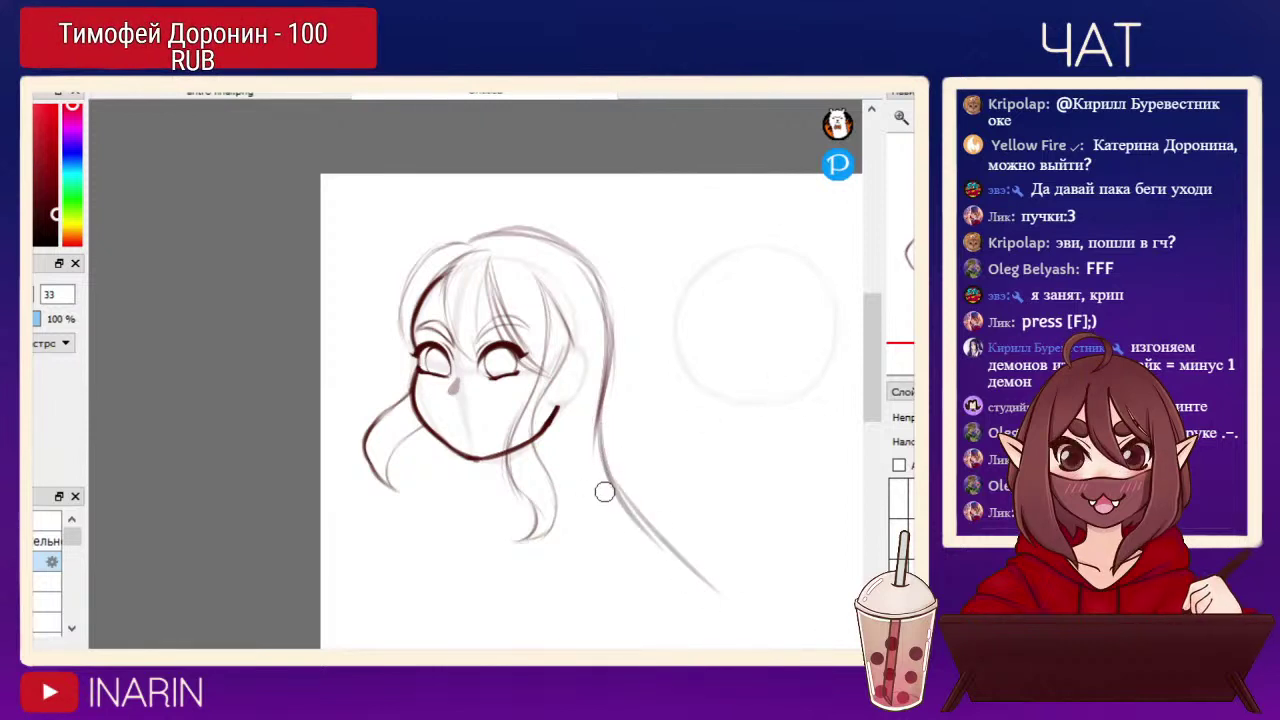
Undo the long back-hair strokes below the crown contour.
key(ctrl+z)
key(ctrl+z)
key(ctrl+z)
key(ctrl+z)
key(ctrl+z)
key(ctrl+z)
key(ctrl+z)
Sketch the back hair's outer line from the crown past the neck, bending outward and curving down at its end.
mouse_move(791, 509)
mouse_down()
mouse_move(732, 494)
mouse_move(718, 504)
mouse_up()
drag(529, 287, 545, 351)
key(ctrl+z)
mouse_move(517, 257)
mouse_down()
mouse_move(548, 335)
mouse_move(546, 430)
mouse_up()
drag(538, 368, 538, 444)
key(ctrl+z)
drag(526, 268, 538, 442)
drag(543, 305, 551, 489)
mouse_move(531, 384)
mouse_down()
mouse_move(555, 470)
mouse_move(628, 596)
mouse_up()
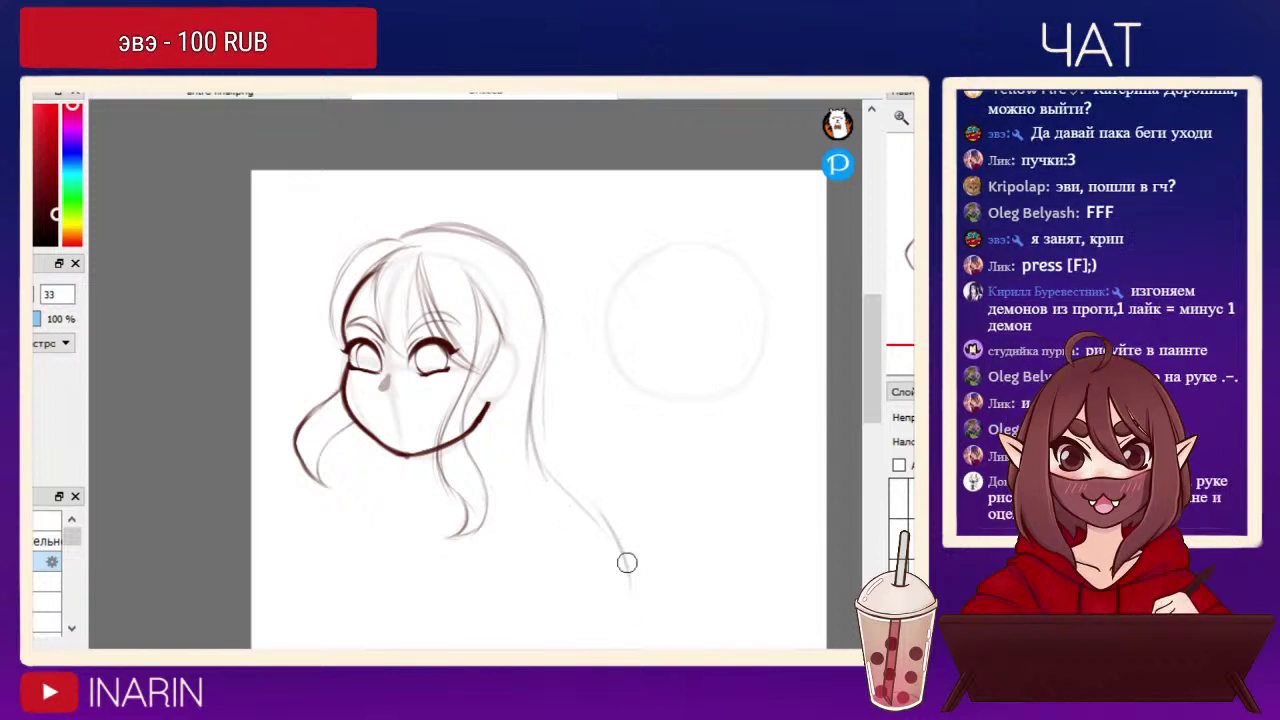
mouse_move(560, 466)
mouse_down()
mouse_move(606, 527)
mouse_move(626, 602)
mouse_up()
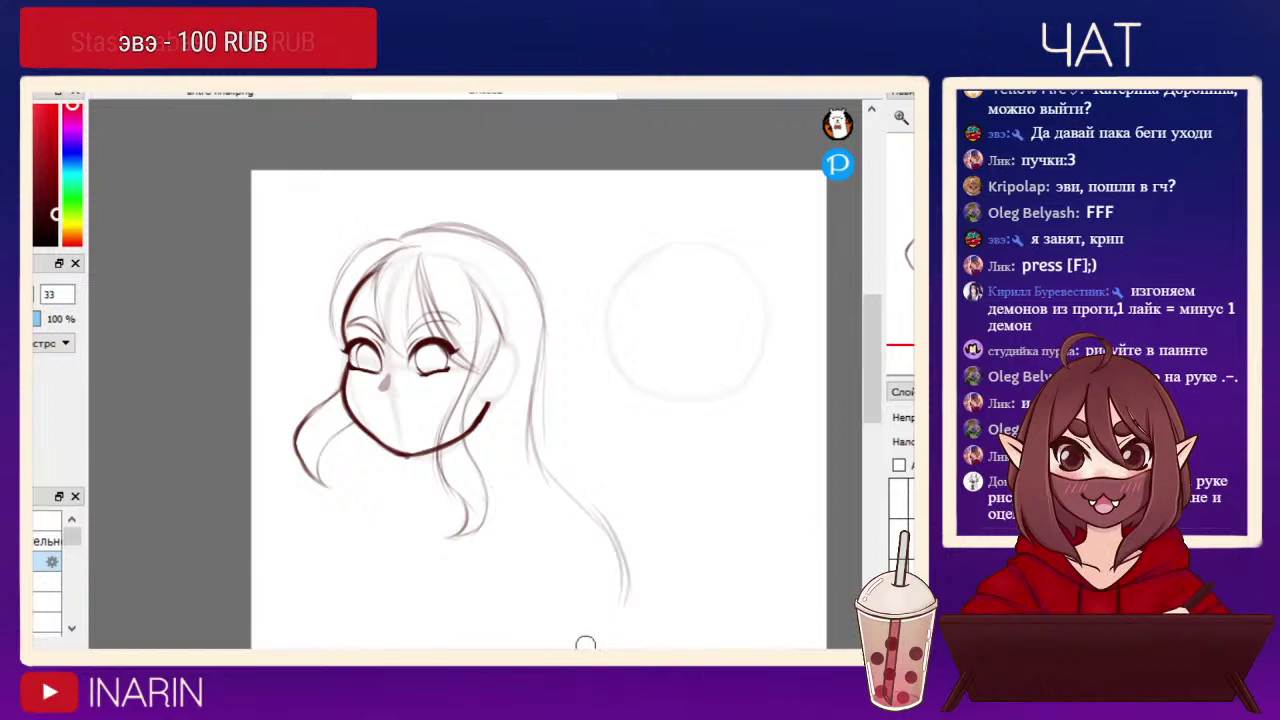
Sketch the long back lock's inner edge with a curled tip, and add a shorter wavy lock on its outer side.
drag(540, 315, 501, 480)
mouse_move(505, 408)
mouse_down()
mouse_move(512, 515)
mouse_move(605, 558)
mouse_move(553, 532)
mouse_move(627, 583)
mouse_up()
drag(553, 532, 617, 595)
mouse_move(589, 540)
mouse_down()
mouse_move(621, 576)
mouse_move(615, 567)
mouse_move(591, 616)
mouse_move(609, 603)
mouse_move(565, 582)
mouse_move(603, 607)
mouse_move(569, 580)
mouse_move(600, 583)
mouse_up()
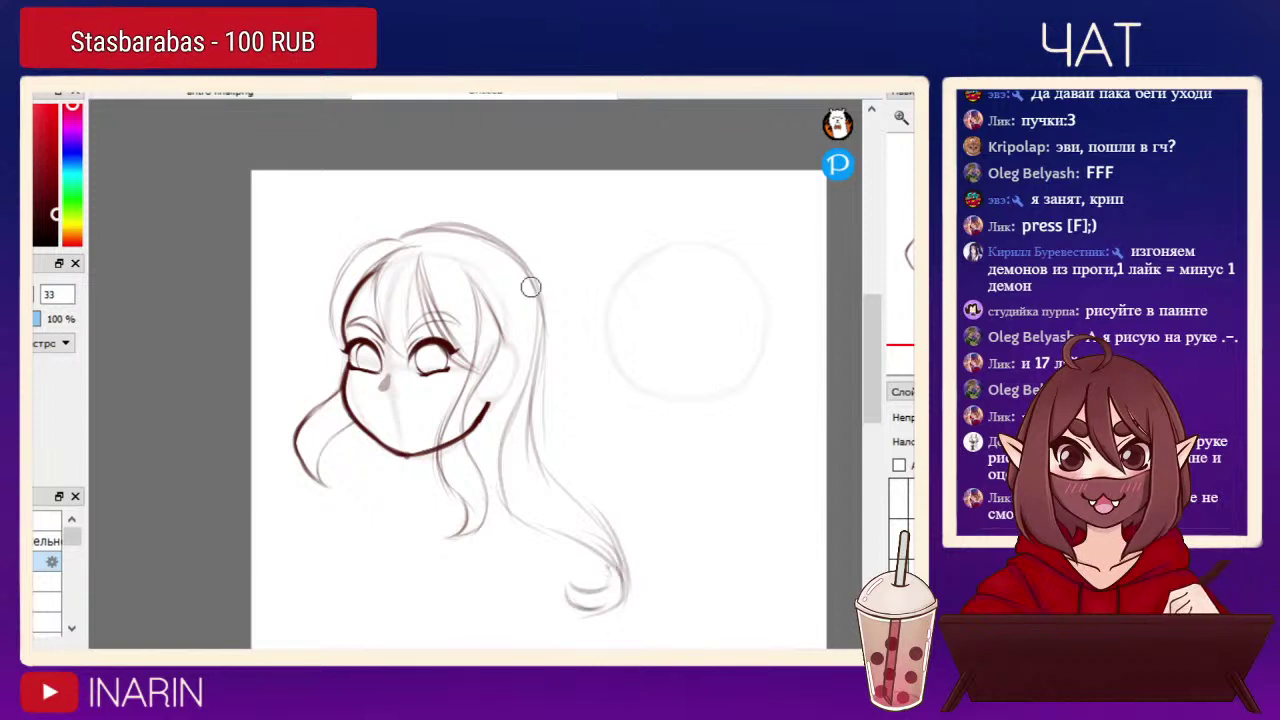
drag(546, 314, 581, 417)
drag(556, 376, 580, 488)
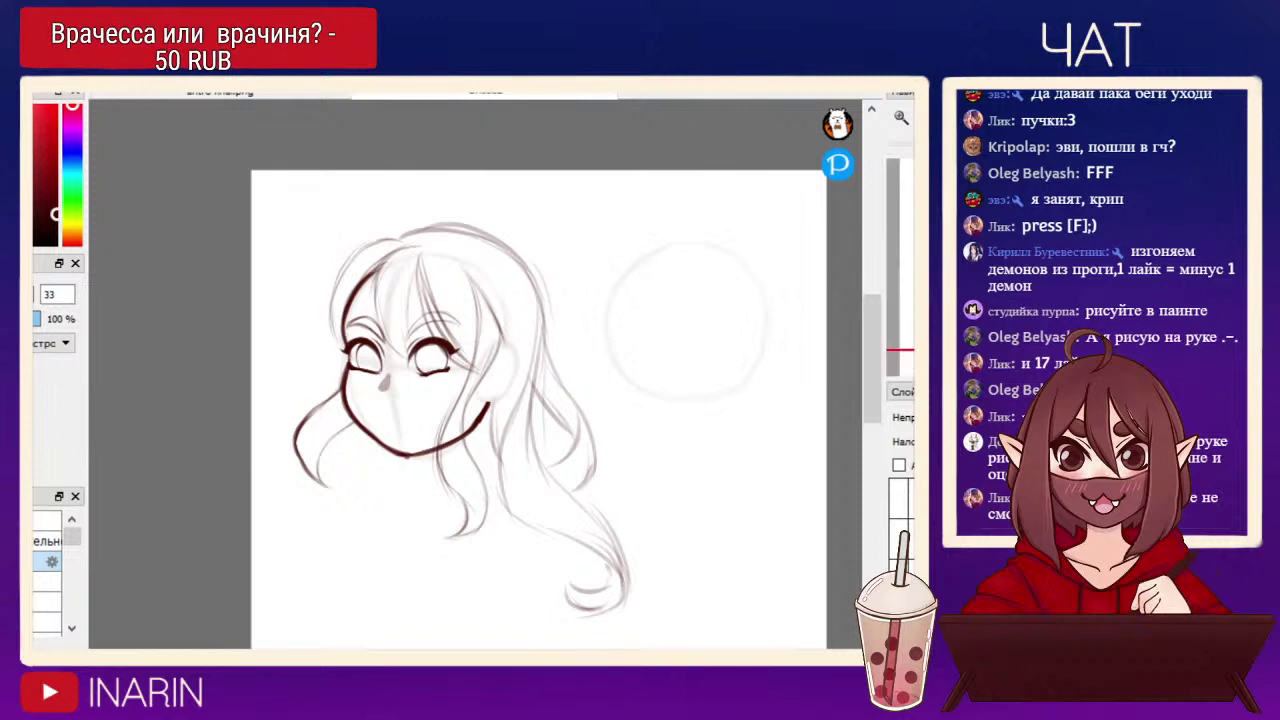
Extend the far-side hair contour in the mirrored view, and erase both wavy side locks with the eraser at size 147.
key(h)
drag(613, 336, 633, 395)
key(e)
drag(497, 491, 490, 528)
click(28, 294)
mouse_move(521, 450)
mouse_down()
mouse_move(503, 412)
mouse_move(508, 460)
mouse_up()
mouse_move(628, 508)
mouse_down()
mouse_move(617, 420)
mouse_move(640, 490)
mouse_up()
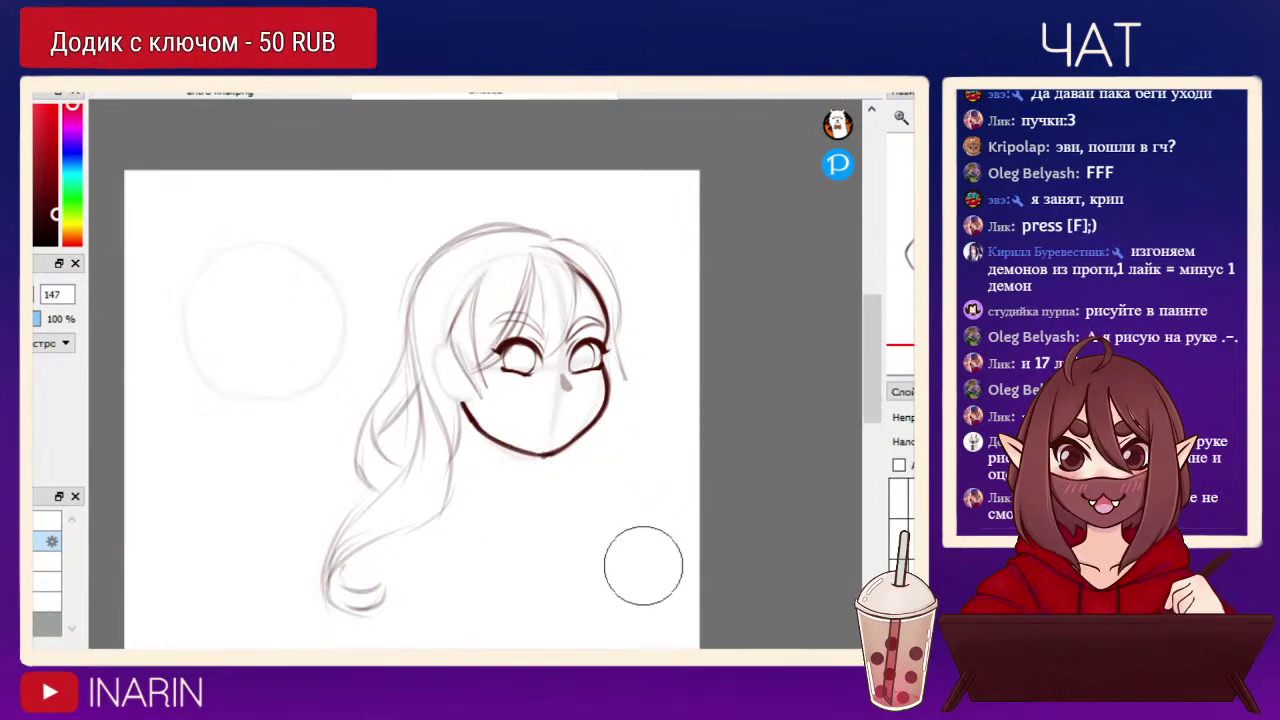
Try a near-side strand curving under the jaw, and erase it together with the leftover strand end beside the cheek.
key(b)
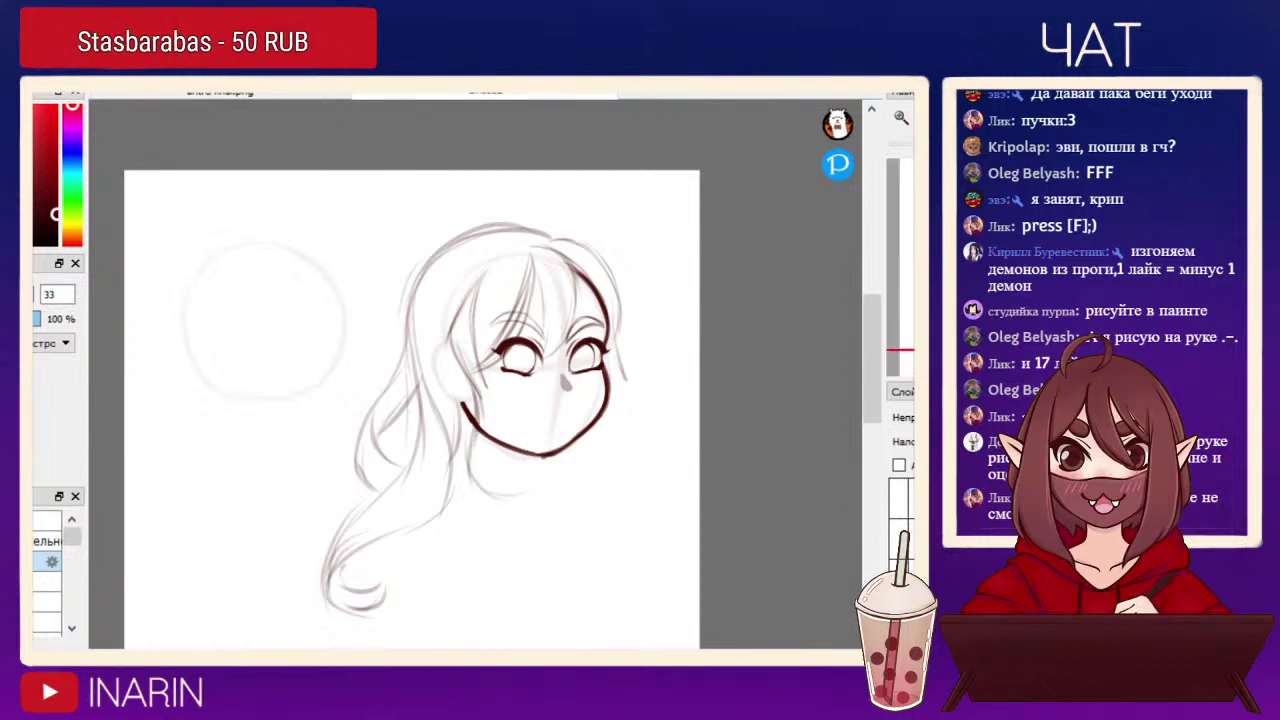
key(h)
key(e)
mouse_move(485, 334)
mouse_down()
mouse_move(469, 482)
mouse_move(448, 494)
mouse_up()
Sketch the outer line of a straight far-side lock from the temple down beside the cheek.
key(b)
drag(334, 356, 312, 446)
key(ctrl+z)
drag(332, 362, 306, 449)
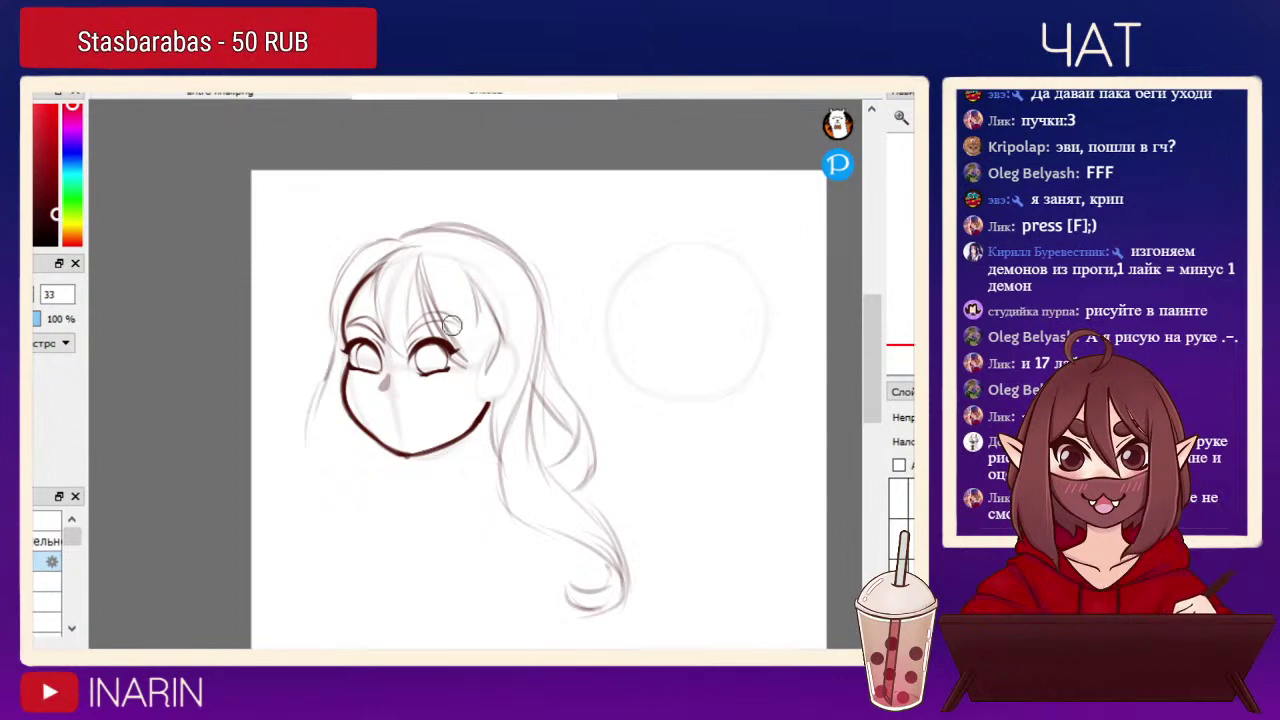
Sketch a straight near-side lock in the mirrored view, falling from the fringe past the jaw with inward-curved ends.
key(h)
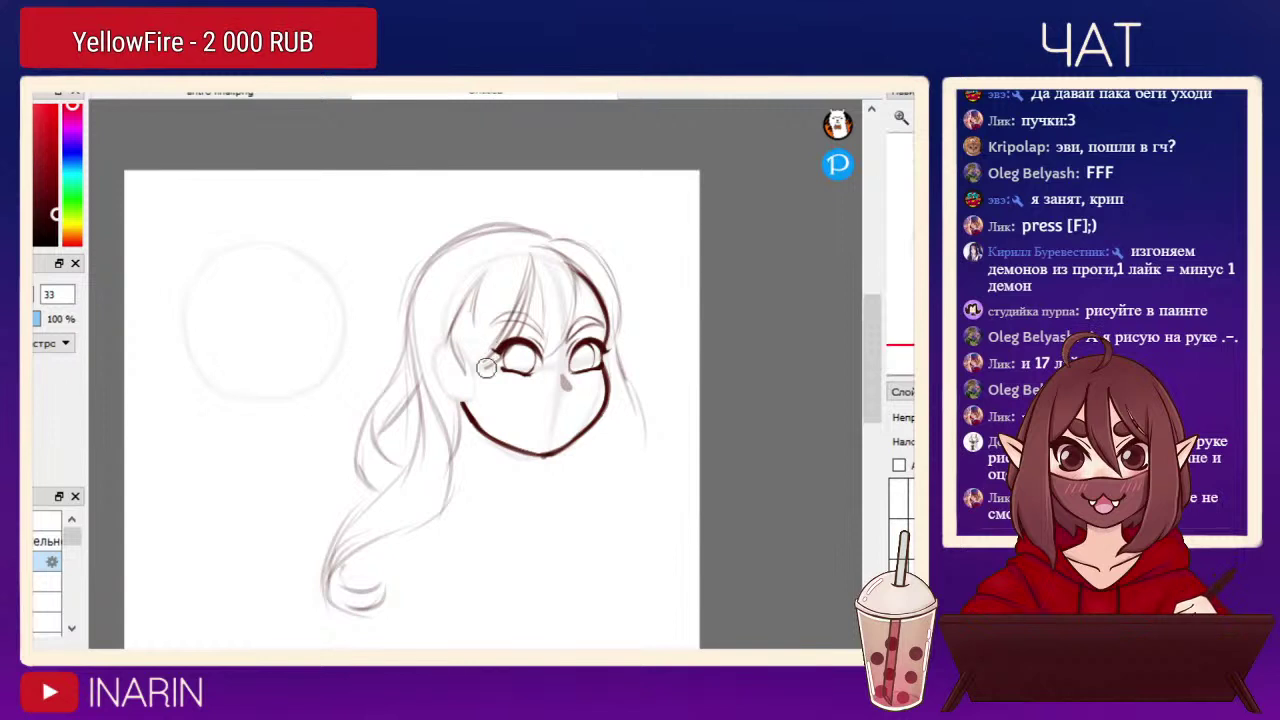
drag(491, 340, 512, 470)
mouse_move(508, 425)
mouse_down()
mouse_move(505, 464)
mouse_move(498, 436)
mouse_move(546, 482)
mouse_up()
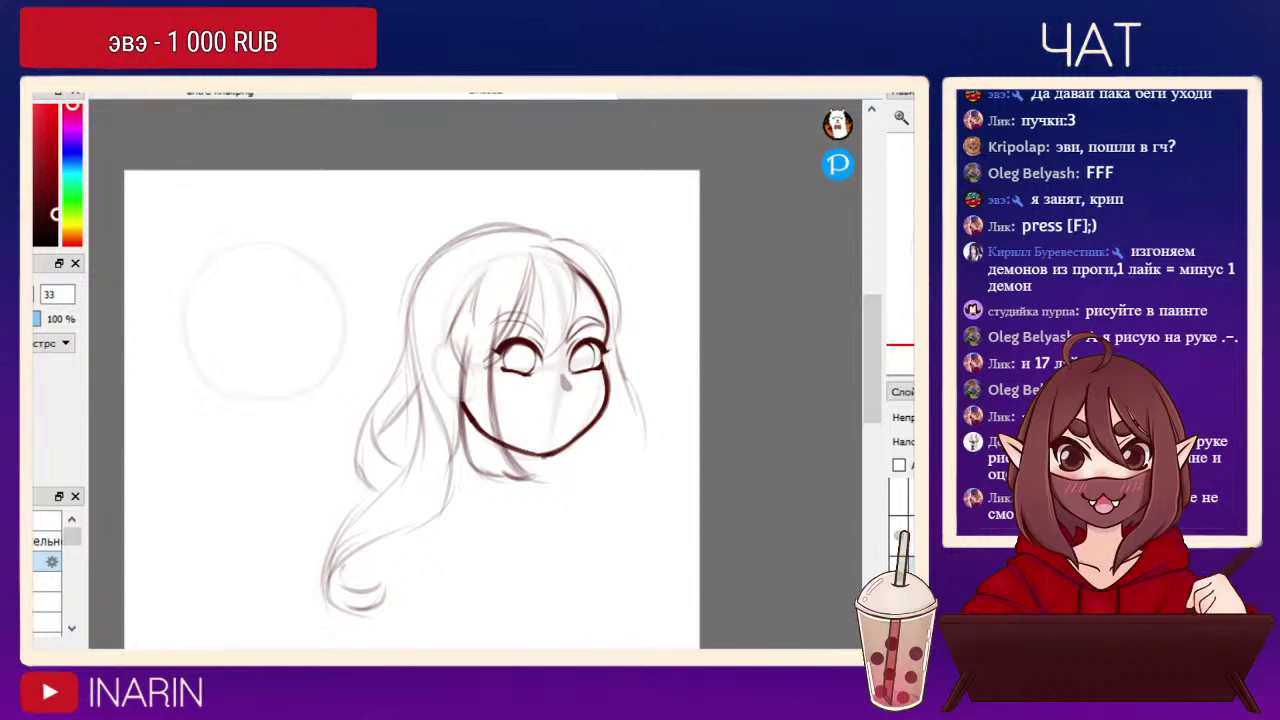
Erase the part of the jawline covered by the near-side lock and return to the unmirrored view.
key(e)
drag(466, 411, 496, 448)
key(h)
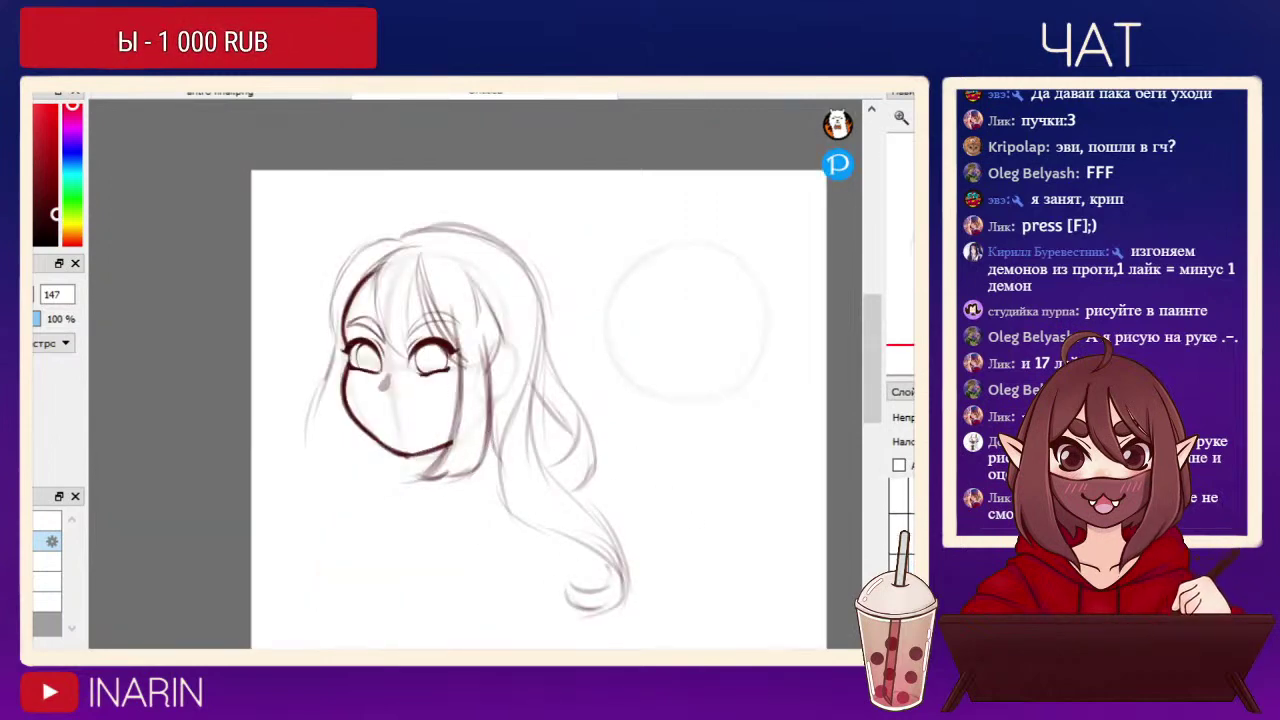
Set the brush size to 19, finish the far-side lock with inward-curved ends and draw a small mouth mark.
scroll(902, 520, up, 2)
click(911, 532)
key(p)
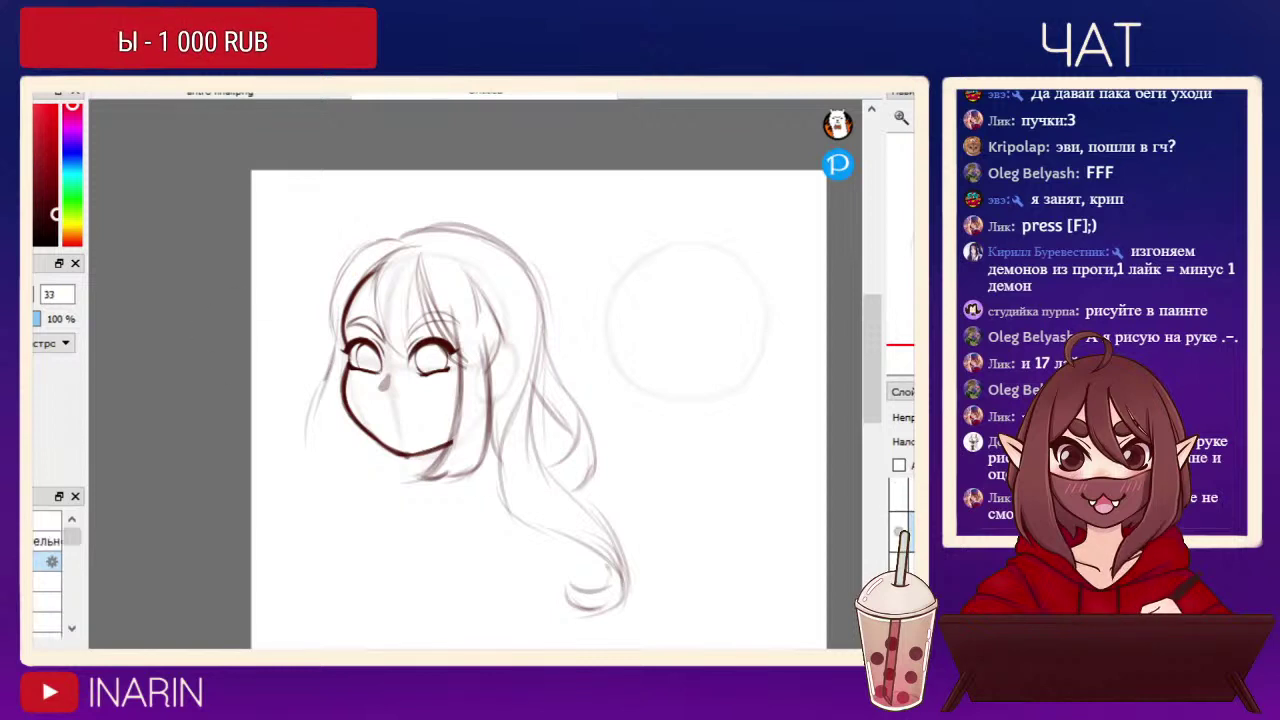
key(bracketleft)
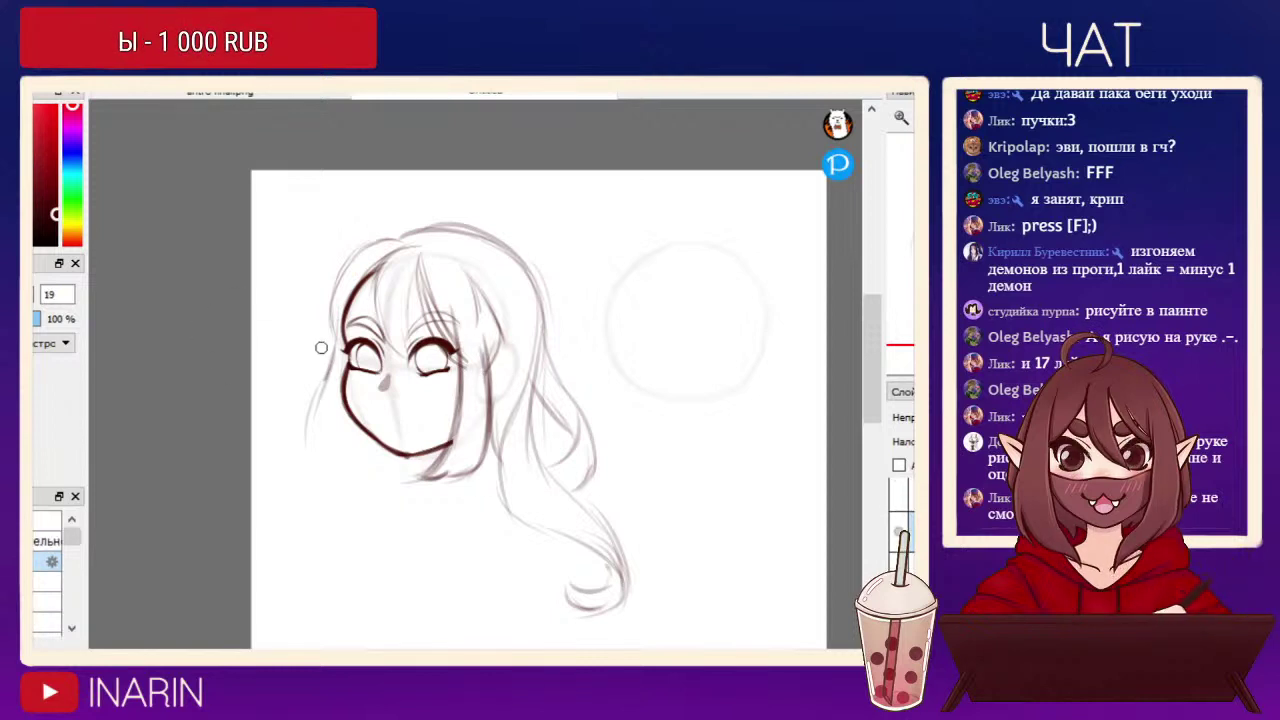
mouse_move(334, 397)
mouse_down()
mouse_move(333, 475)
mouse_move(325, 437)
mouse_move(355, 473)
mouse_move(320, 456)
mouse_up()
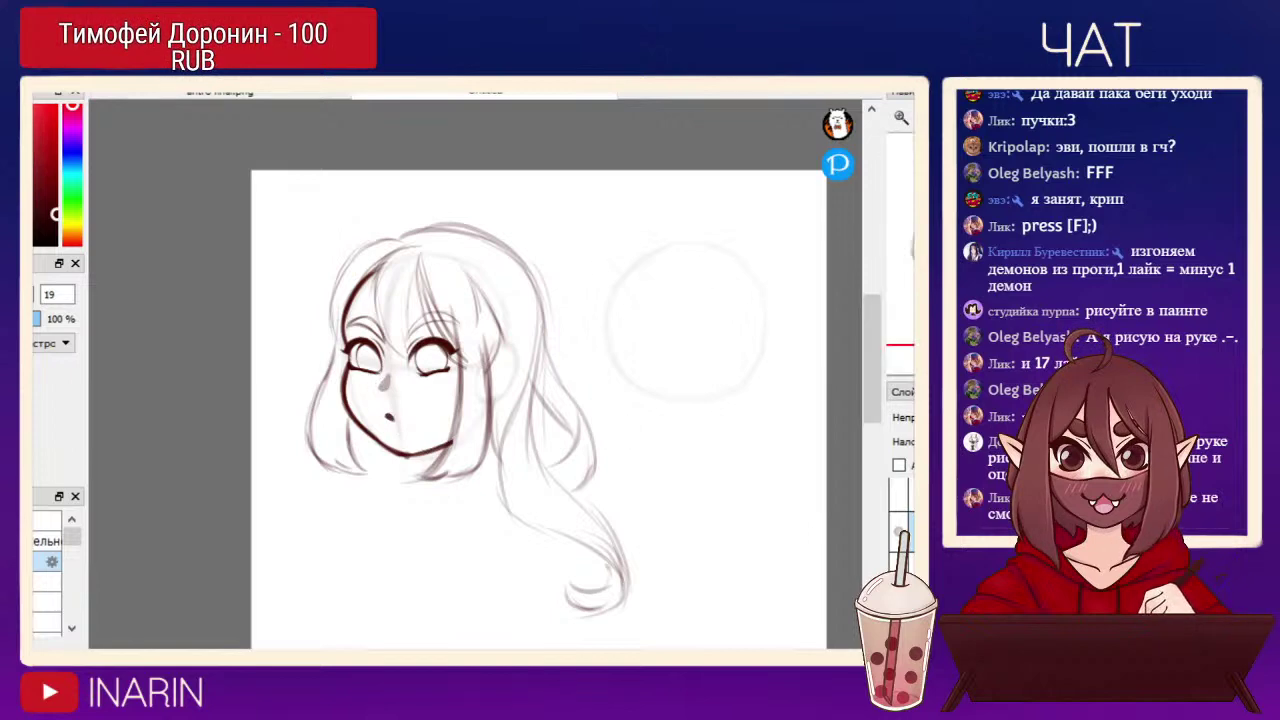
Set the brush size to 23 and bring back the pointed ear behind the near-side lock.
key(bracketleft)
key(bracketleft)
key(bracketleft)
key(bracketleft)
key(bracketleft)
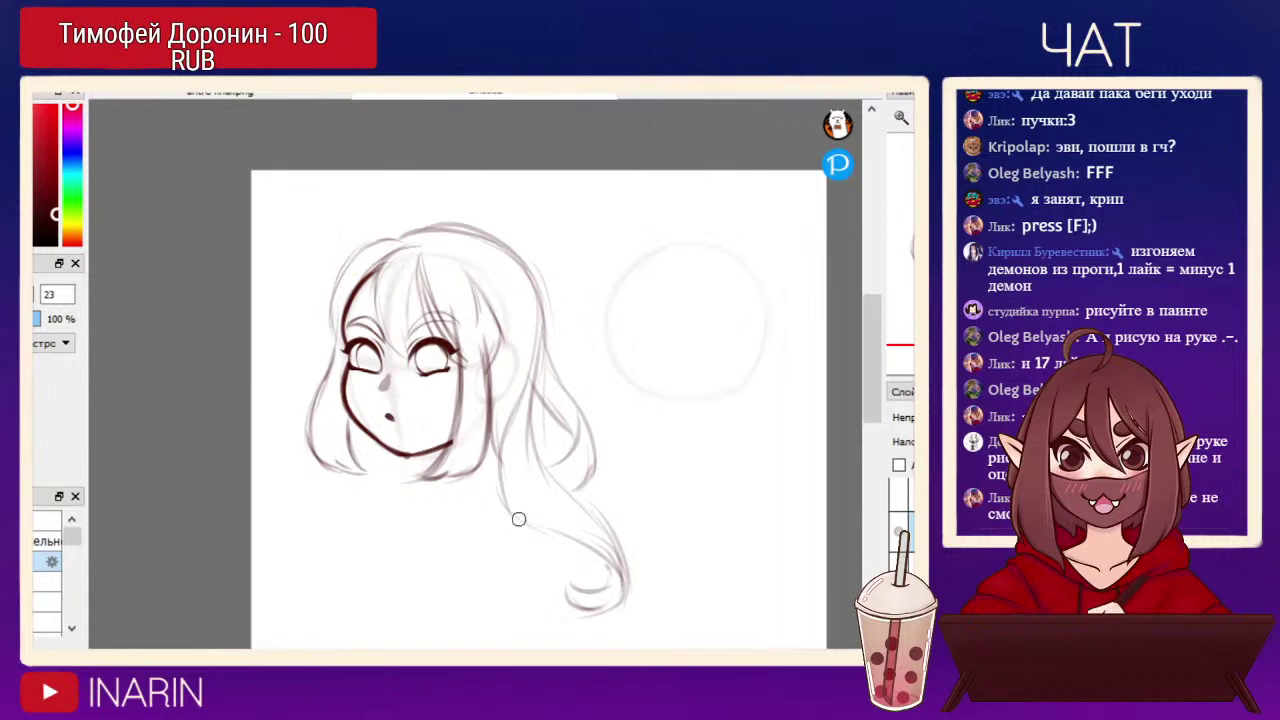
click(900, 571)
click(900, 571)
scroll(900, 560, down, 2)
click(898, 559)
click(898, 559)
scroll(900, 558, down, 3)
drag(490, 358, 485, 395)
Transform the pointed ear to move it slightly up, and check its placement in the mirrored view.
key(e)
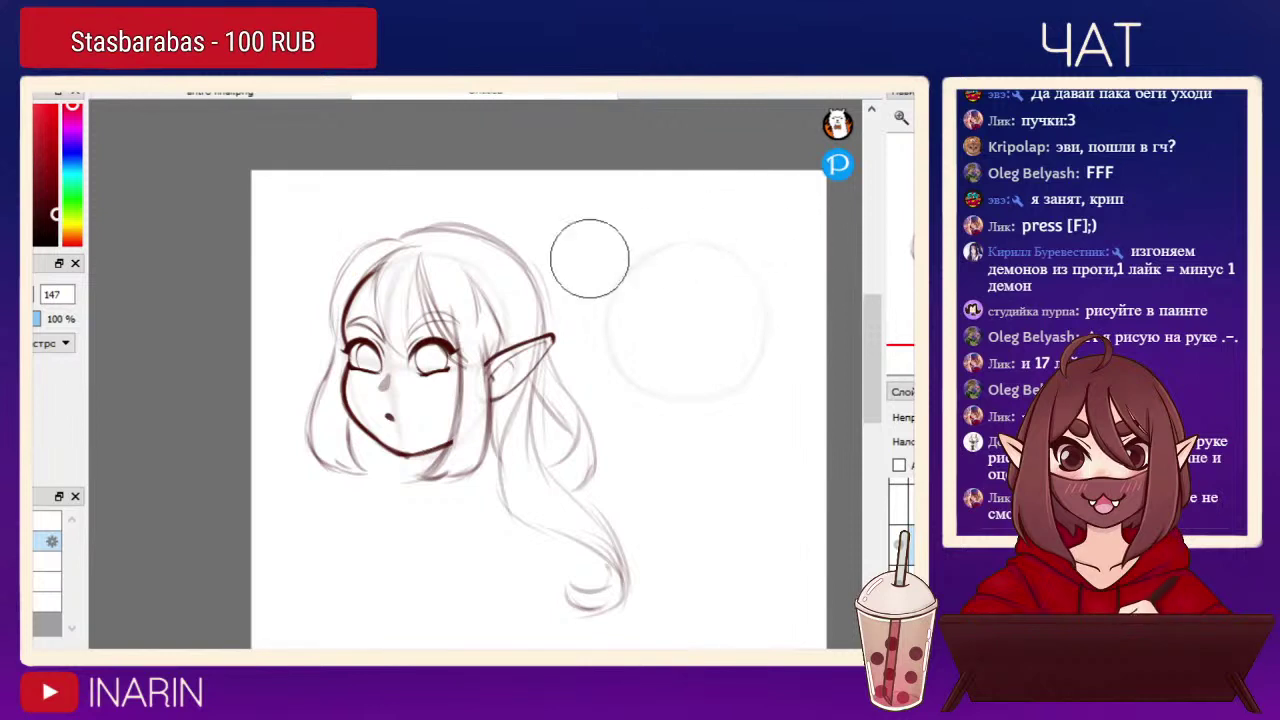
key(ctrl+t)
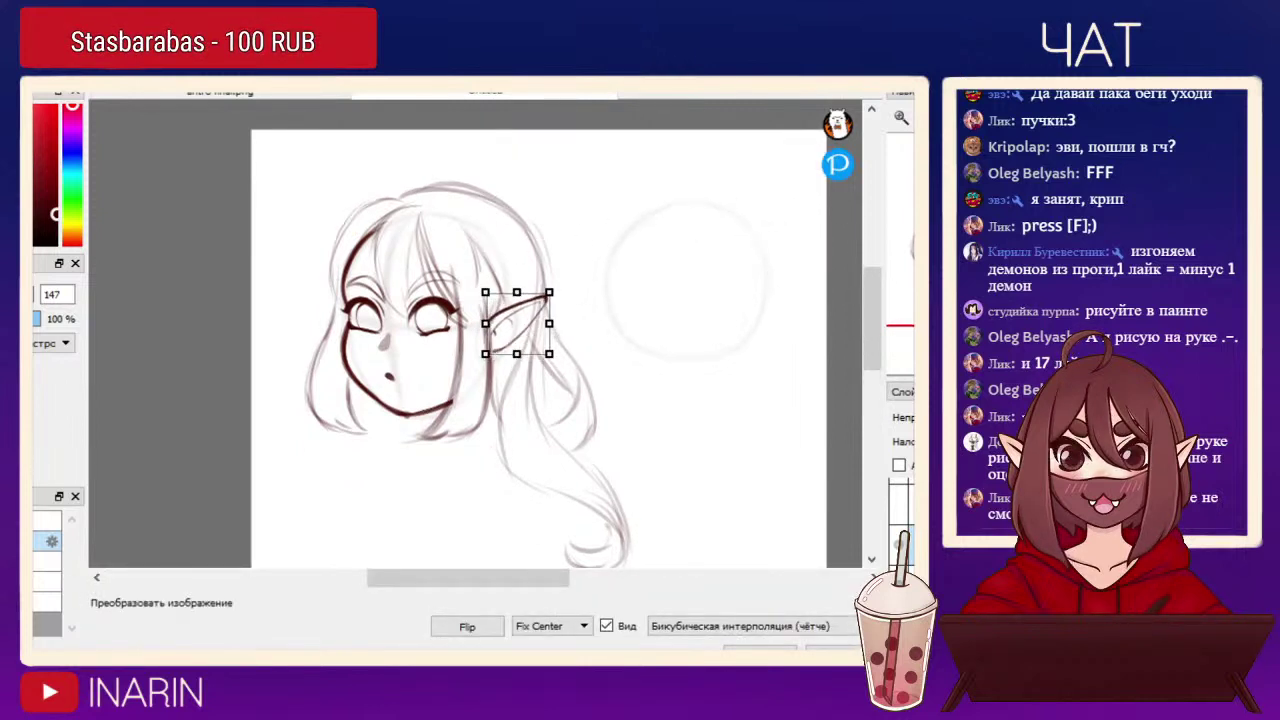
key(Return)
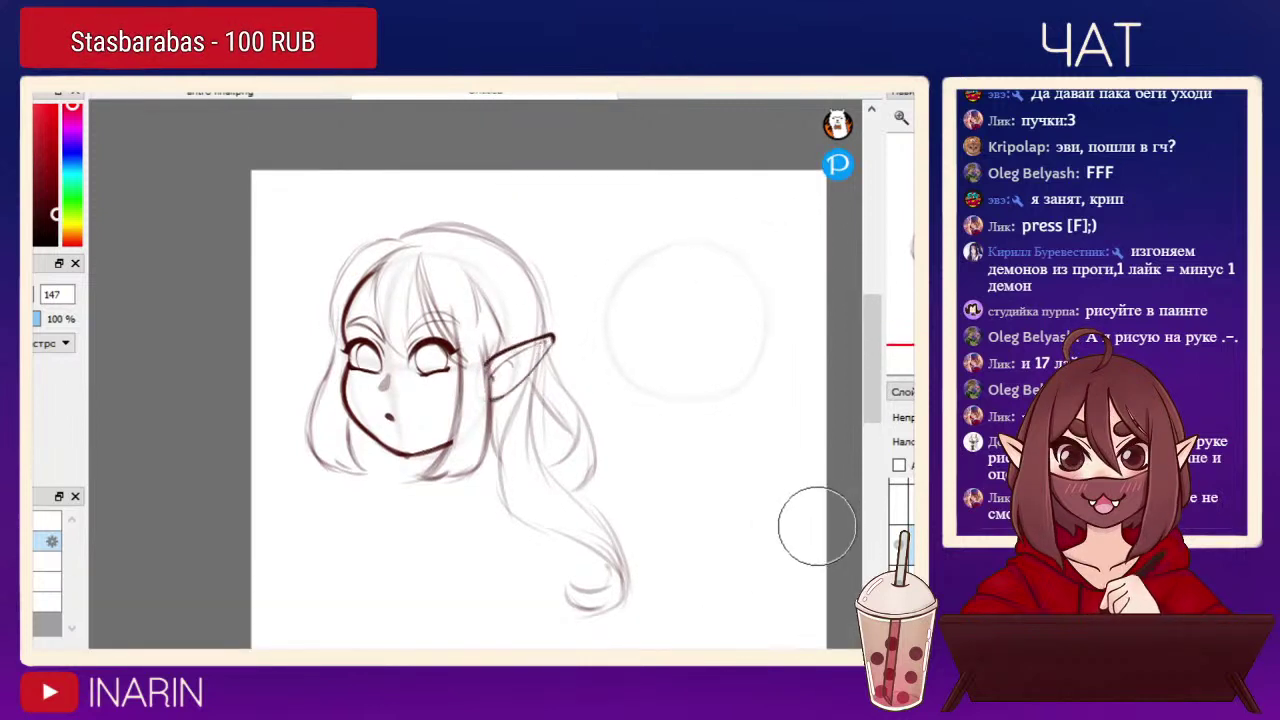
key(ctrl+t)
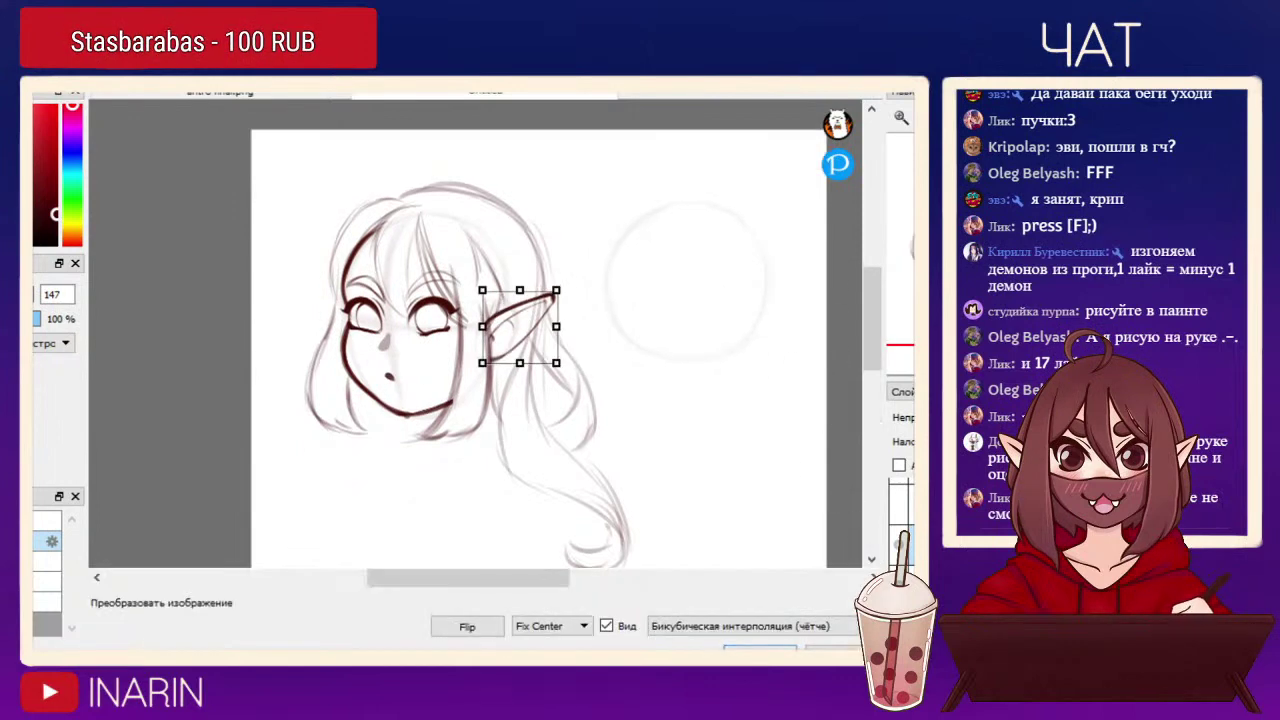
key(Up)
key(Return)
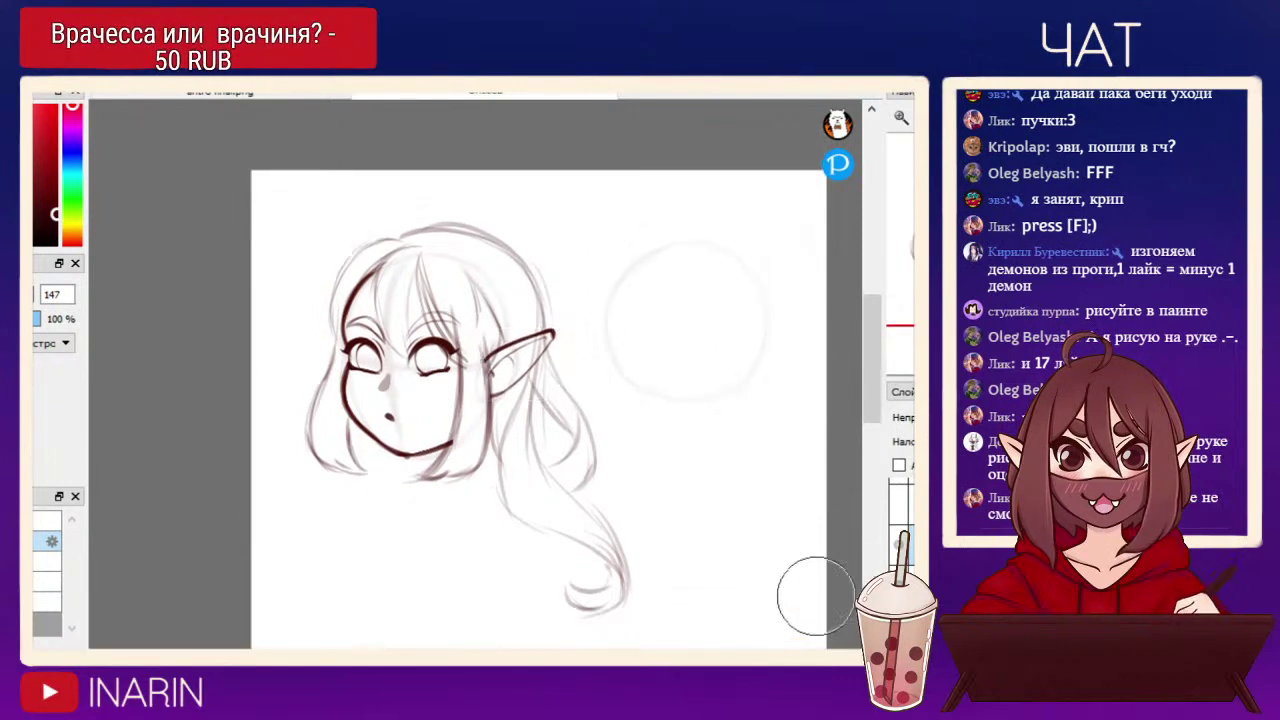
key(h)
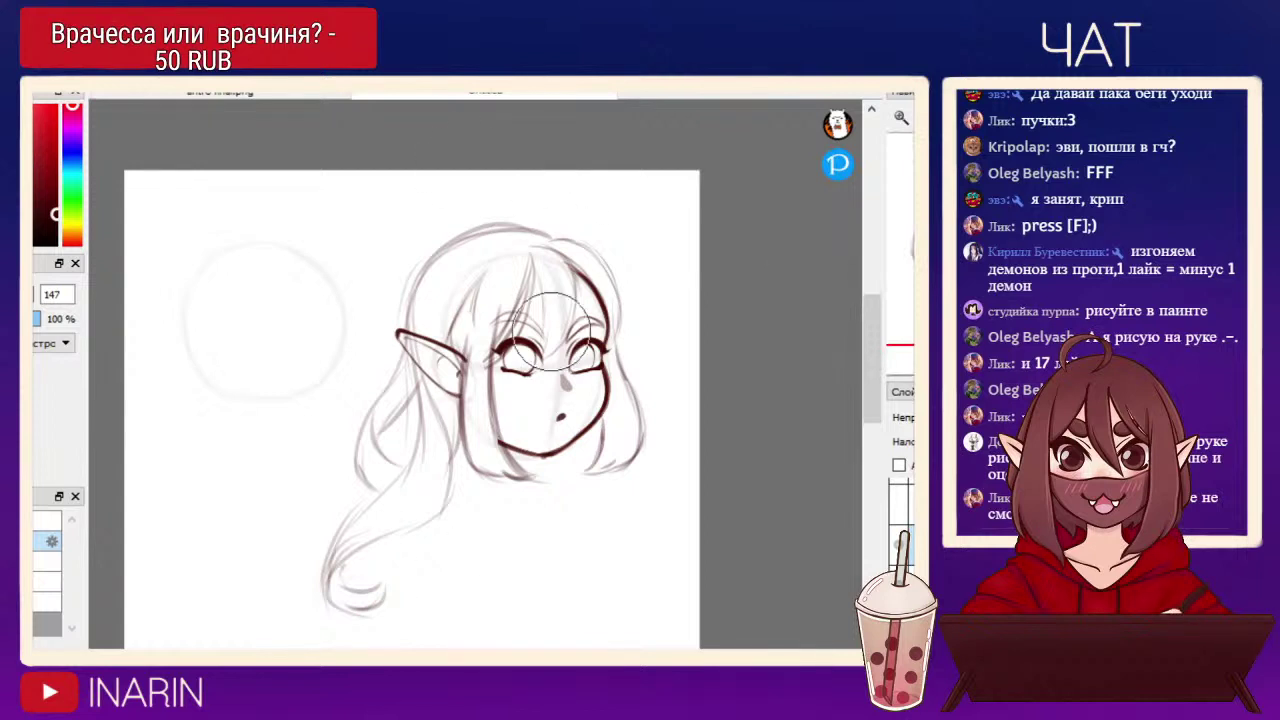
key(h)
Strengthen the near-side lock's edges from the fringe down past the ear with the size 23 brush, and erase the excess.
key(b)
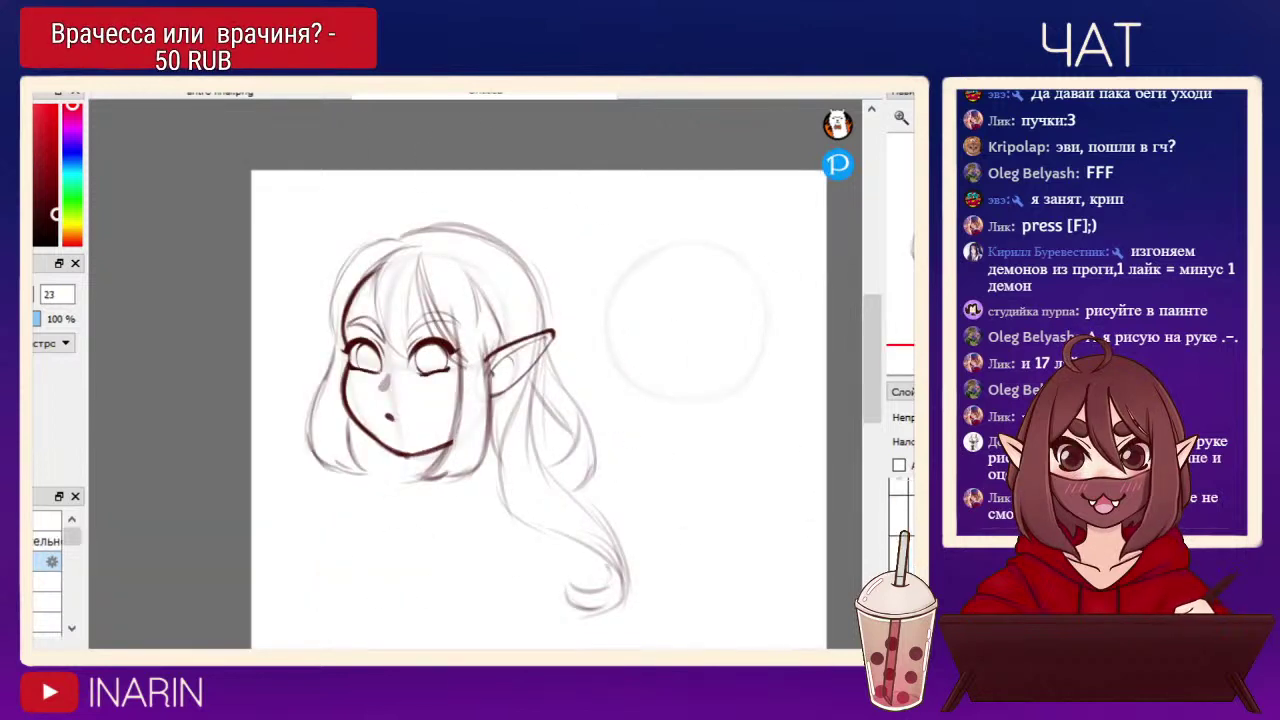
drag(469, 287, 494, 397)
key(ctrl+z)
drag(471, 284, 486, 405)
key(ctrl+z)
drag(452, 325, 453, 441)
key(e)
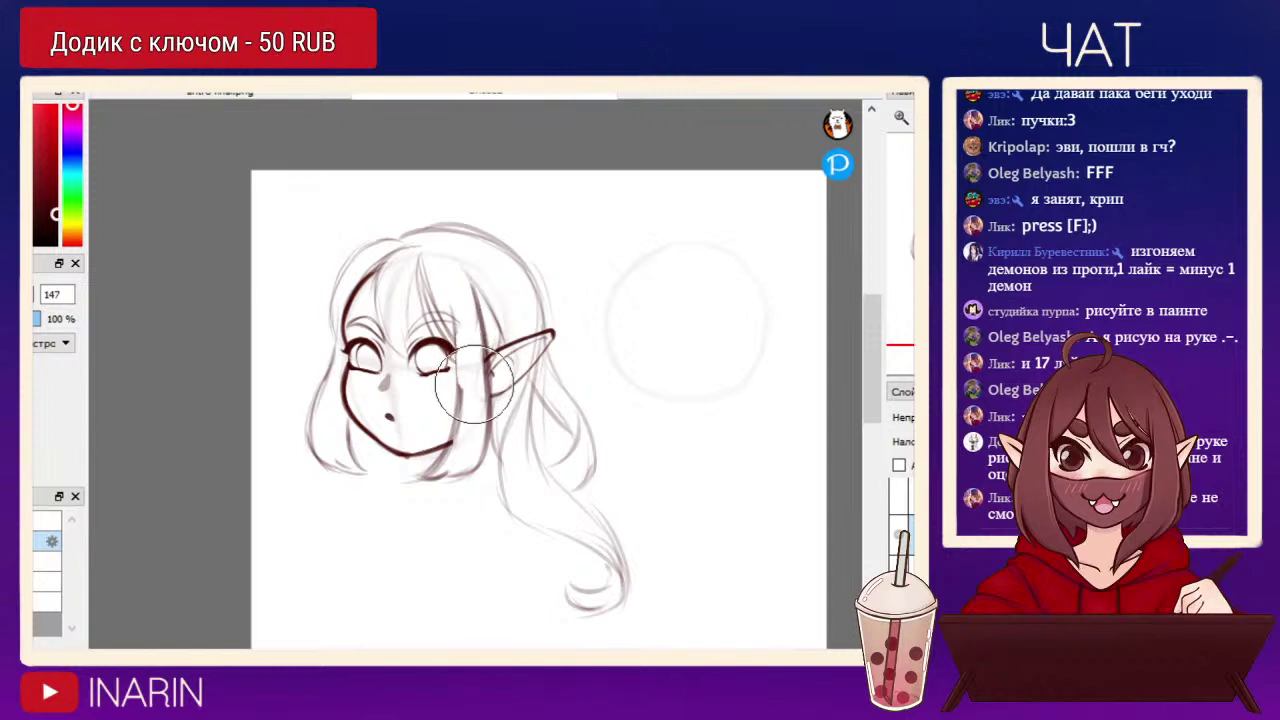
drag(473, 368, 490, 430)
Try a small strand sticking up from the top of the crown and undo its strokes.
key(b)
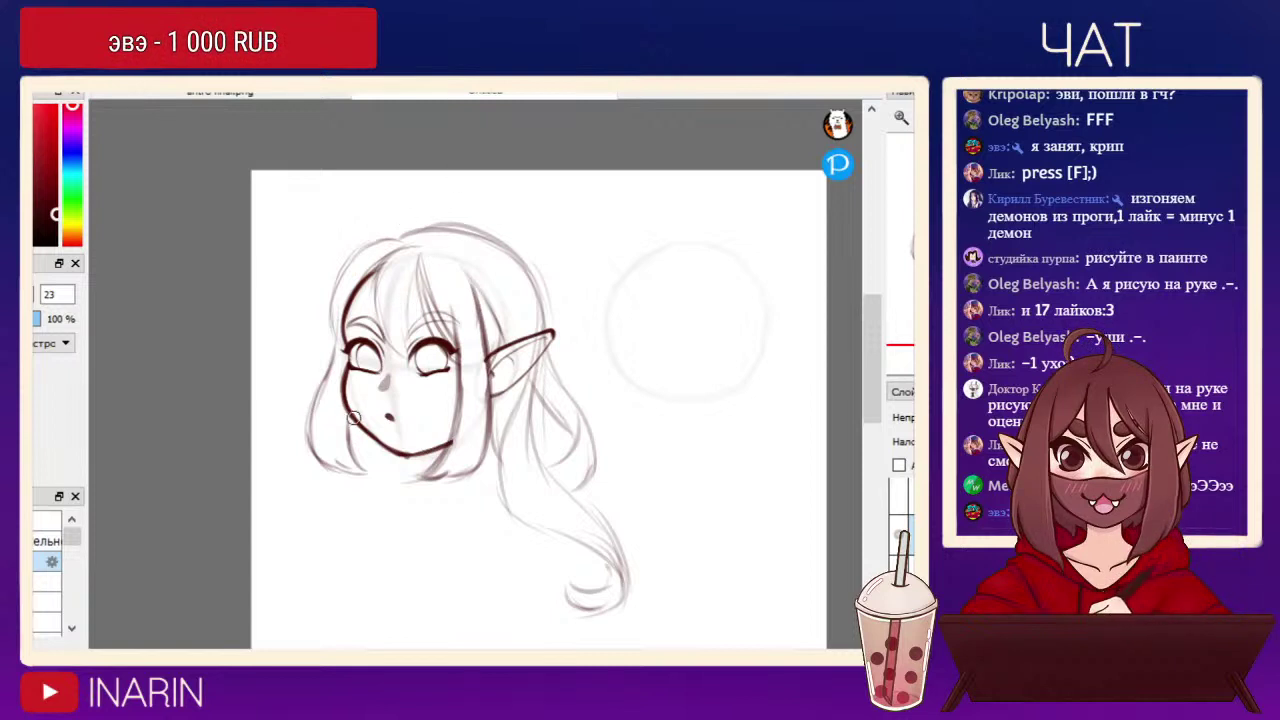
mouse_move(409, 241)
mouse_down()
mouse_move(430, 192)
mouse_move(378, 218)
mouse_move(423, 200)
mouse_up()
key(ctrl+z)
key(ctrl+z)
key(ctrl+z)
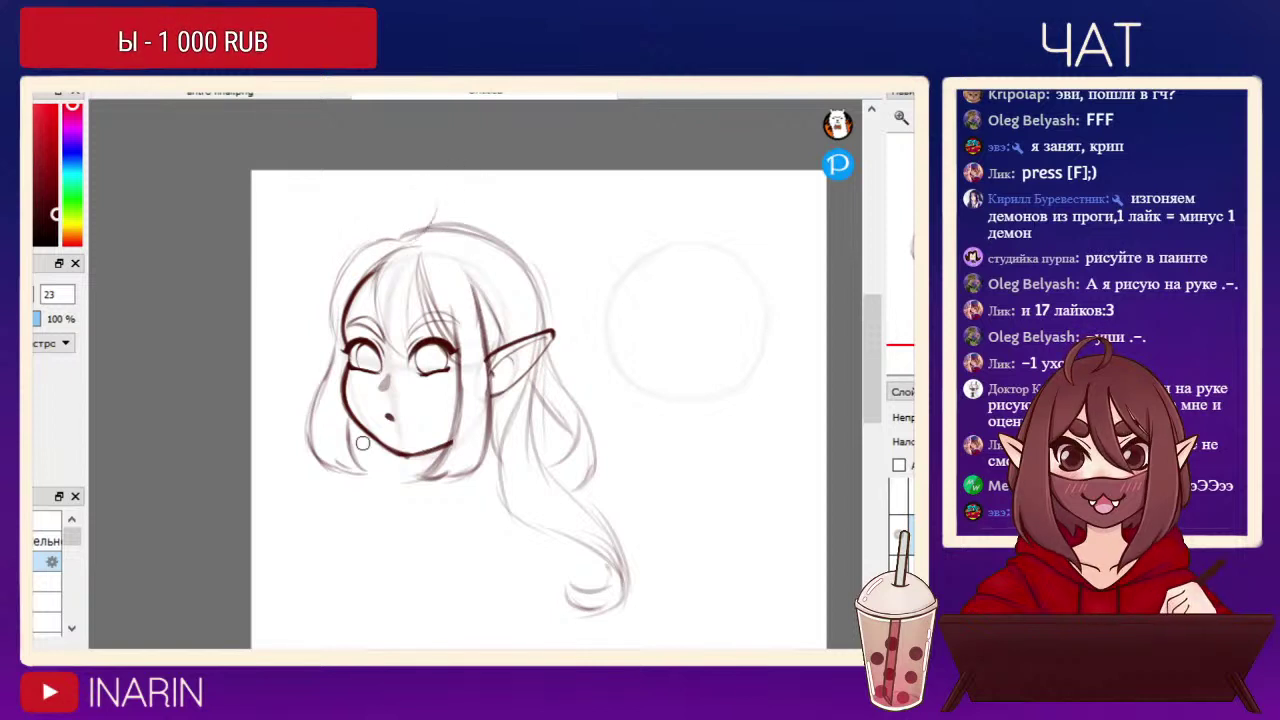
Try a forward-curling tuft on top of the crown in the mirrored view, and undo it.
key(h)
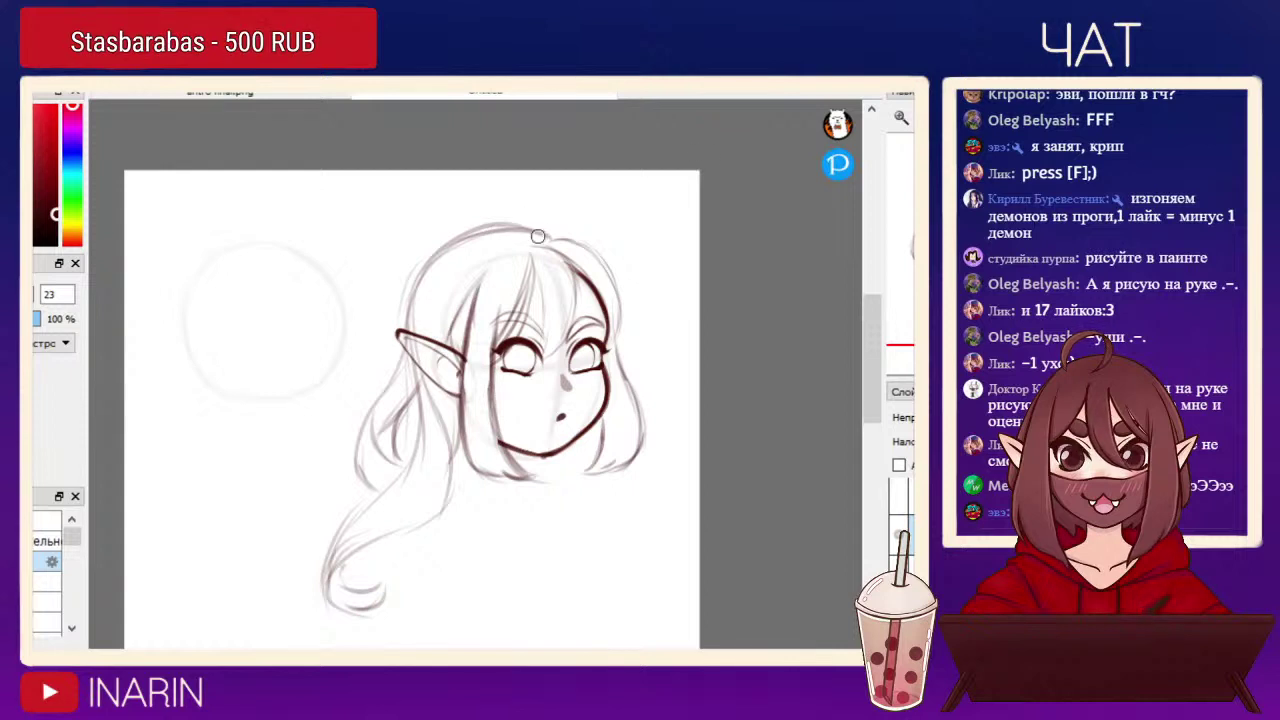
drag(519, 231, 556, 184)
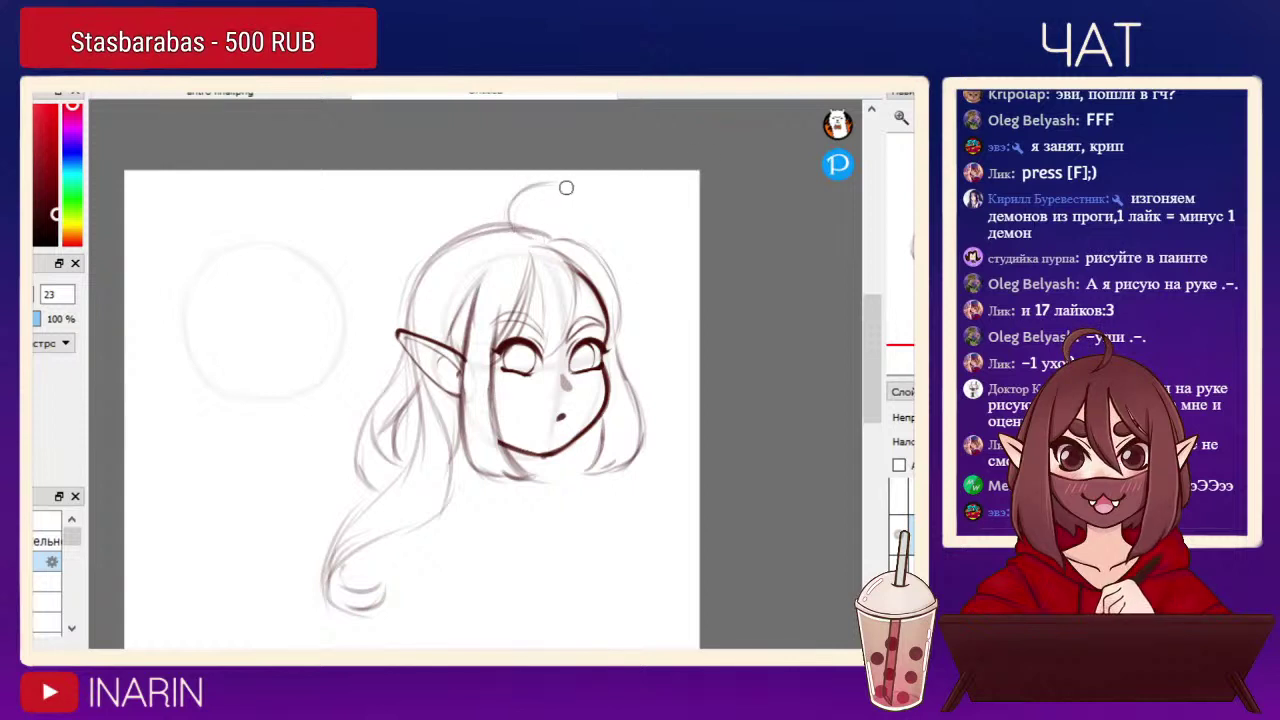
mouse_move(514, 225)
mouse_down()
mouse_move(580, 197)
mouse_move(557, 185)
mouse_move(520, 225)
mouse_move(533, 196)
mouse_move(575, 198)
mouse_move(579, 212)
mouse_move(549, 183)
mouse_up()
key(ctrl+z)
key(h)
key(ctrl+z)
key(ctrl+z)
key(ctrl+z)
key(ctrl+z)
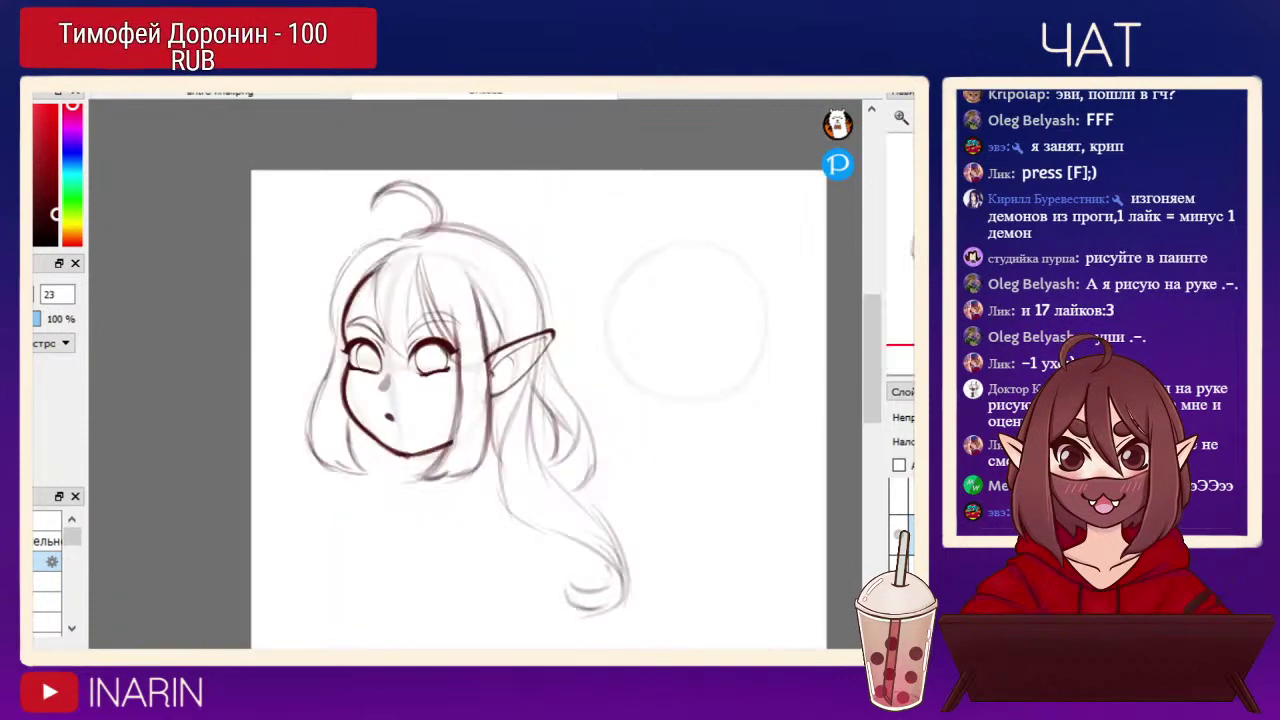
key(ctrl+z)
key(ctrl+z)
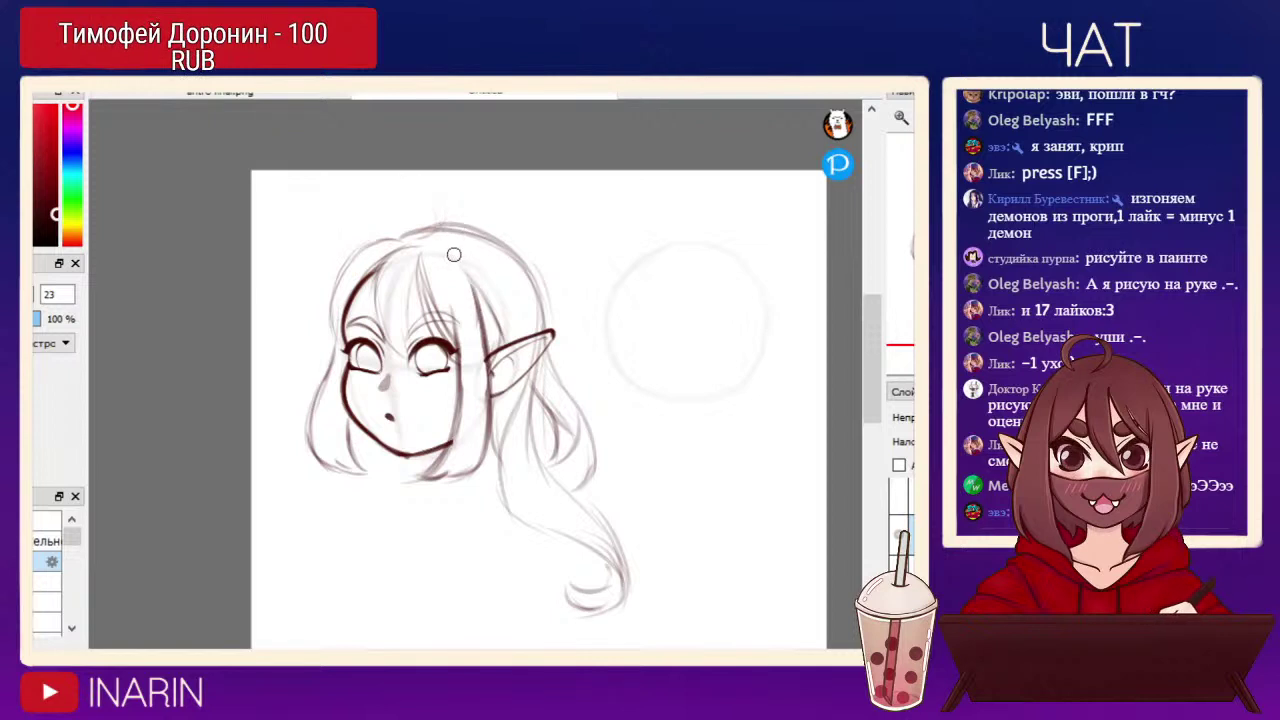
Sketch a tuft rising from the parting on top of the head and curling toward the back.
mouse_move(408, 236)
mouse_down()
mouse_move(420, 196)
mouse_move(481, 180)
mouse_move(483, 194)
mouse_move(402, 239)
mouse_move(388, 208)
mouse_move(484, 187)
mouse_up()
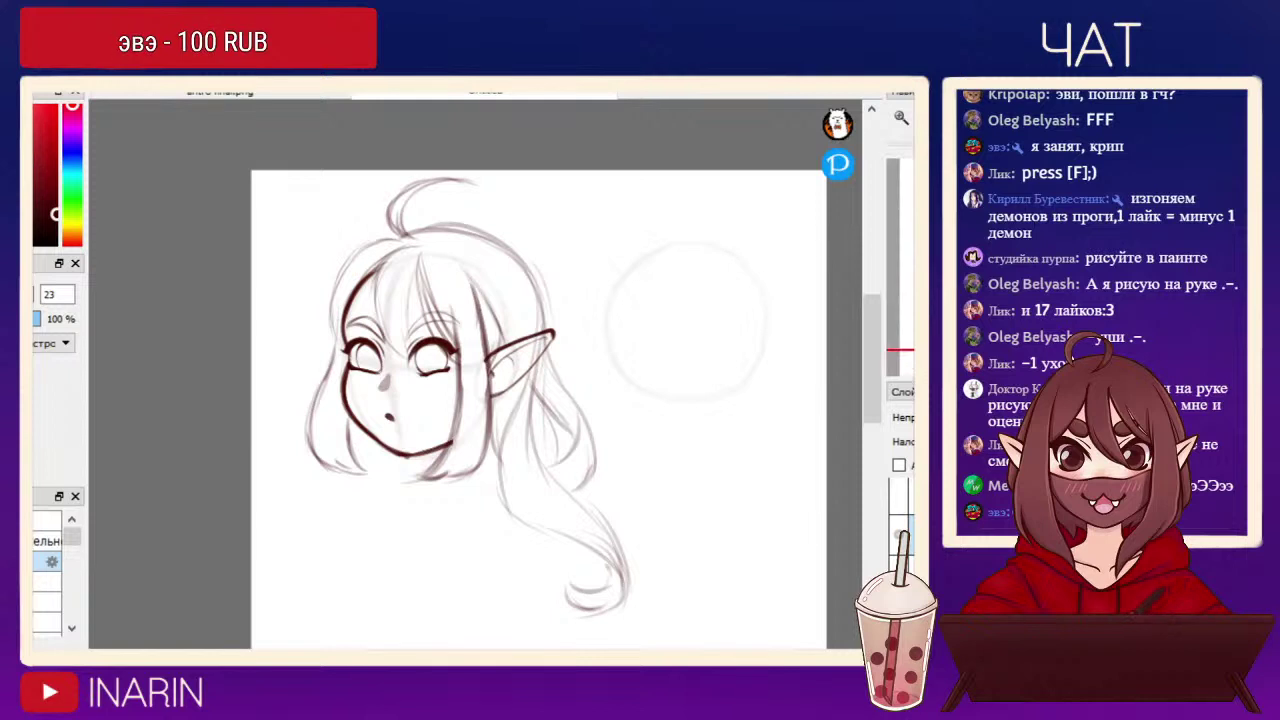
Check the head in the mirrored view and erase the curling tuft on top of the crown.
key(h)
key(h)
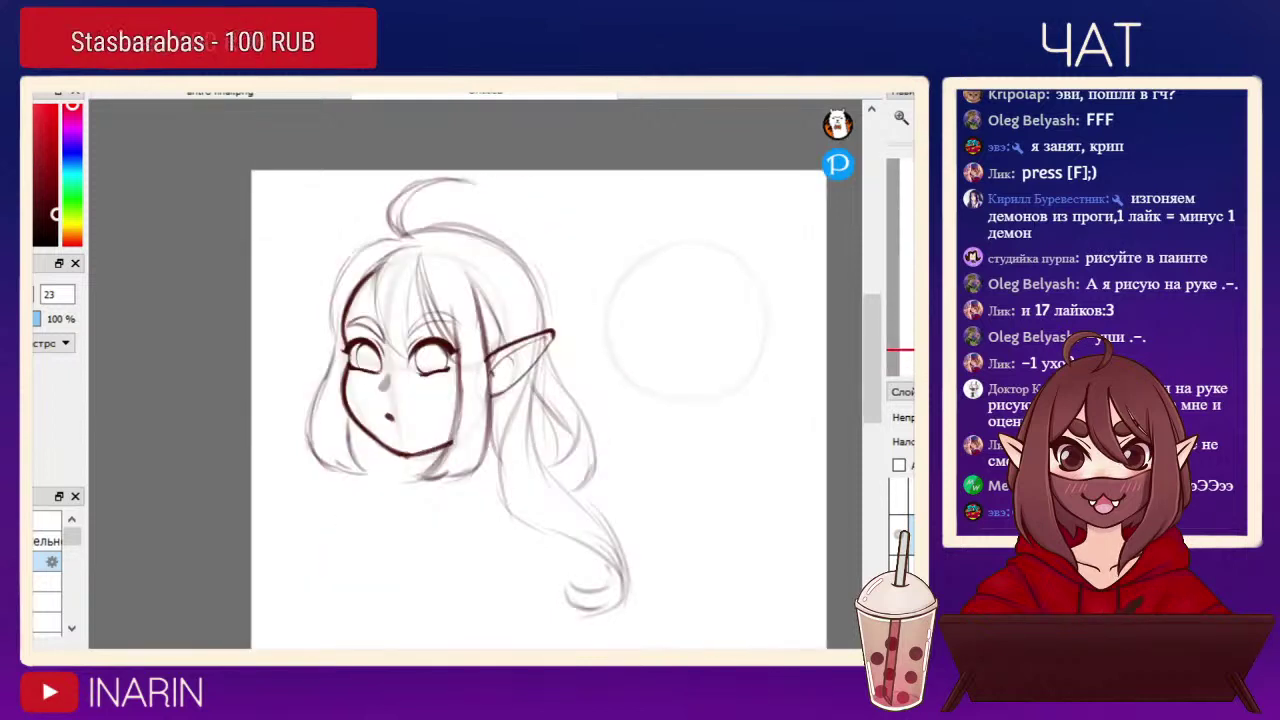
key(e)
mouse_move(410, 219)
mouse_down()
mouse_move(396, 228)
mouse_move(517, 186)
mouse_up()
key(b)
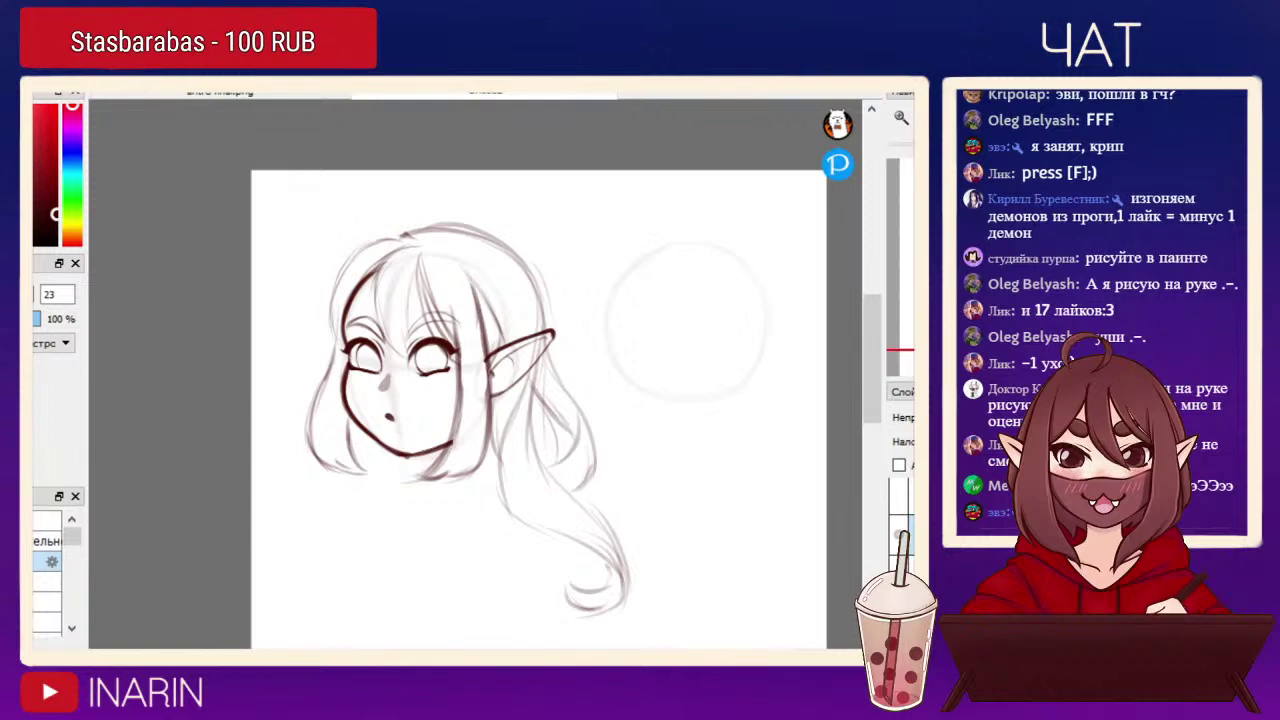
Select the face's line layer and set the brush size to 35 for work on the eyes.
click(901, 118)
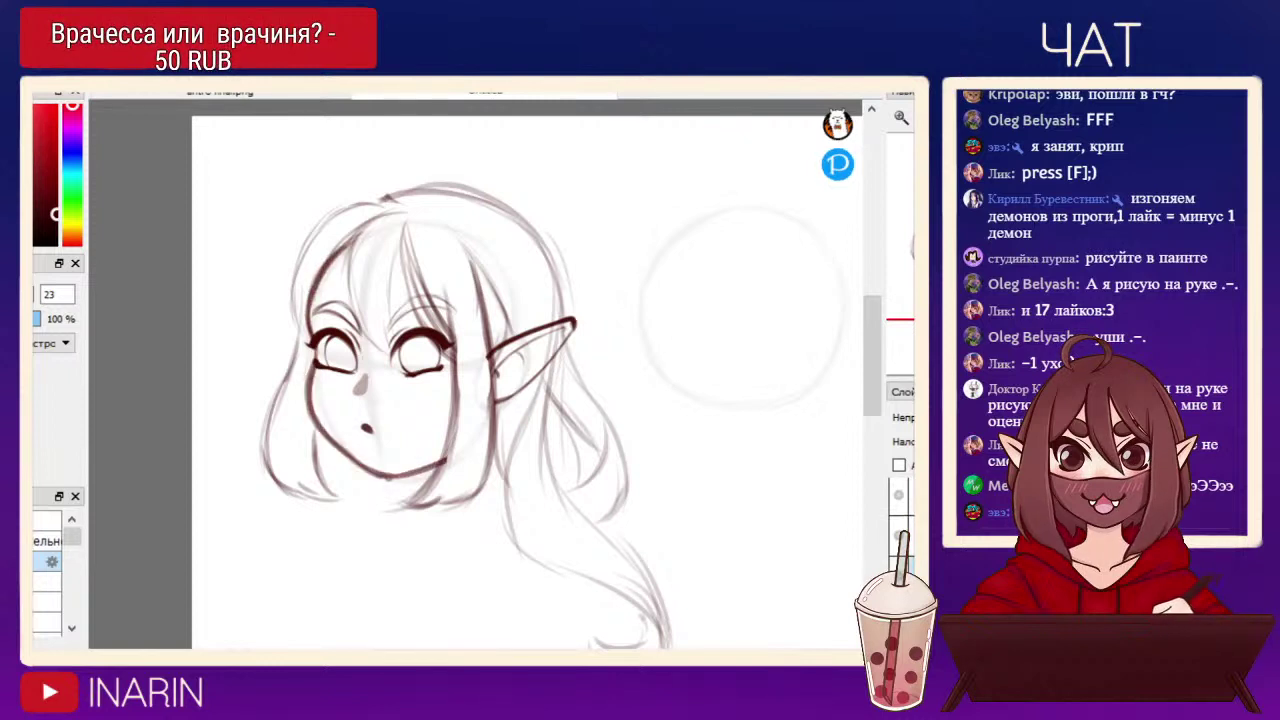
click(898, 535)
click(898, 535)
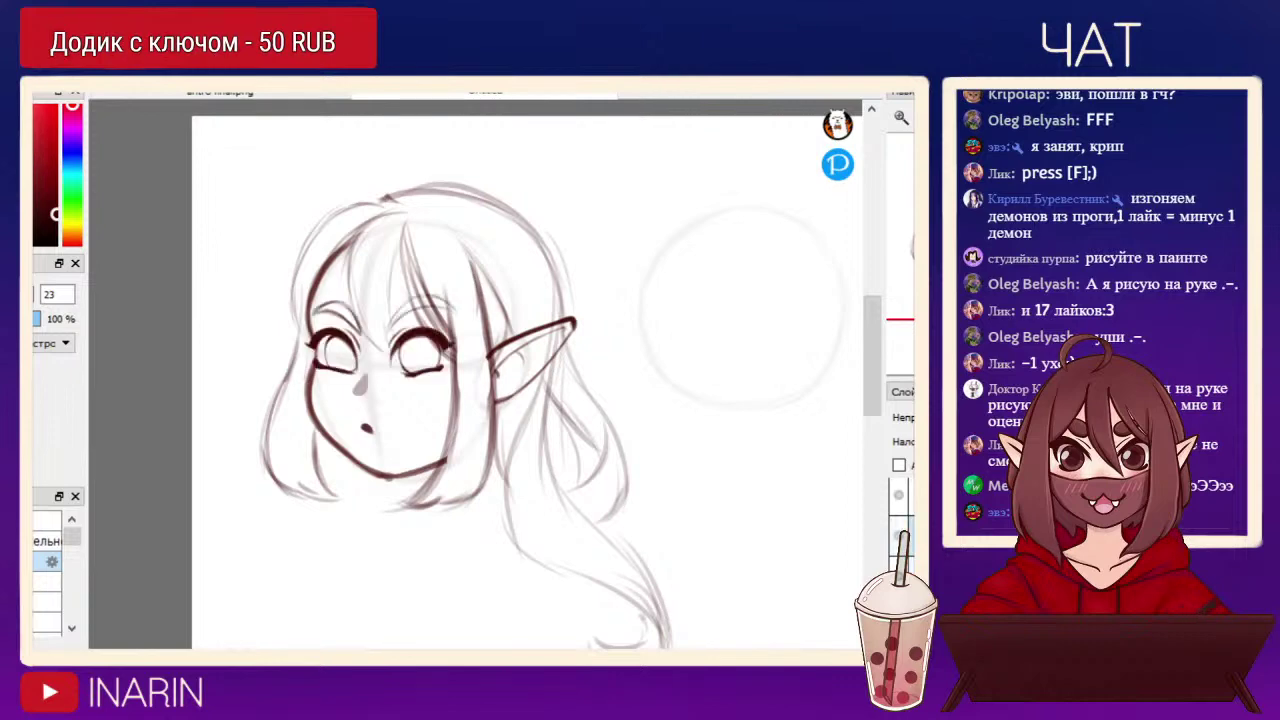
click(911, 538)
scroll(475, 373, up, 2)
drag(391, 338, 559, 410)
key(bracketright)
key(bracketright)
key(bracketright)
key(bracketleft)
key(bracketleft)
key(bracketright)
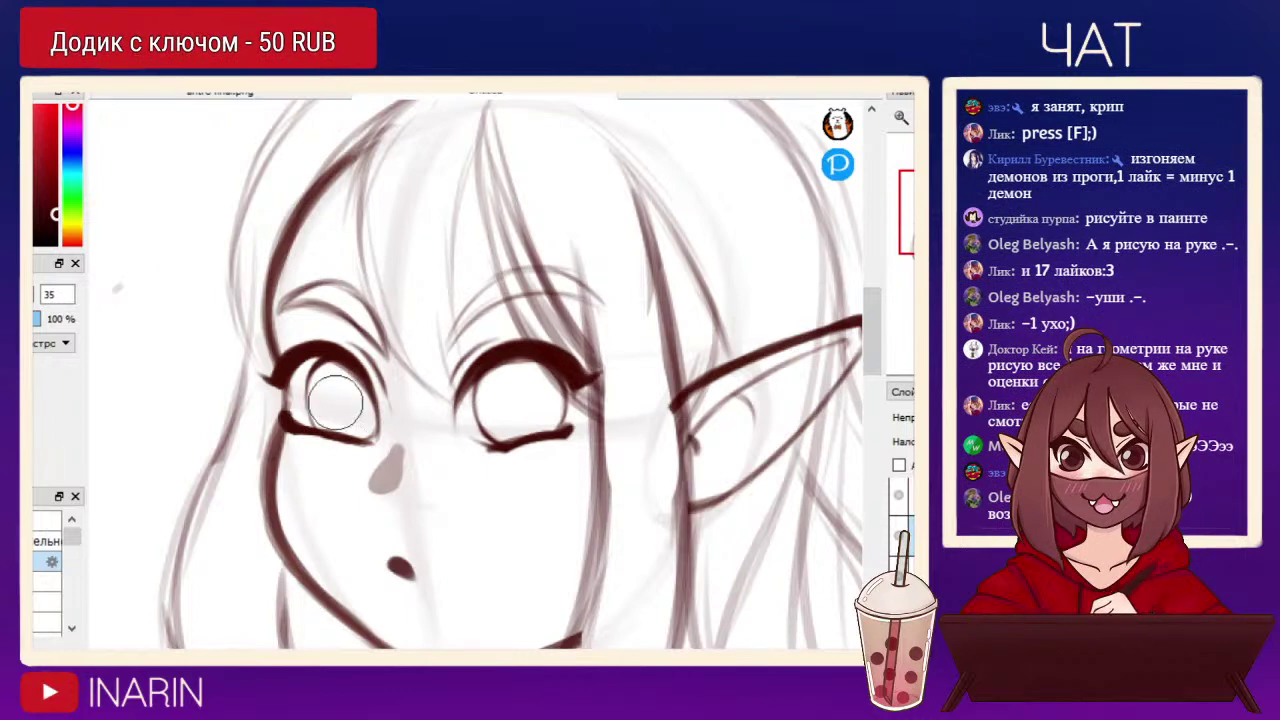
Try overlapping translucent brown patches on the blank canvas beside the face, and undo them.
mouse_move(148, 322)
mouse_down()
mouse_move(168, 358)
mouse_move(226, 350)
mouse_up()
key(ctrl+z)
drag(120, 250, 188, 242)
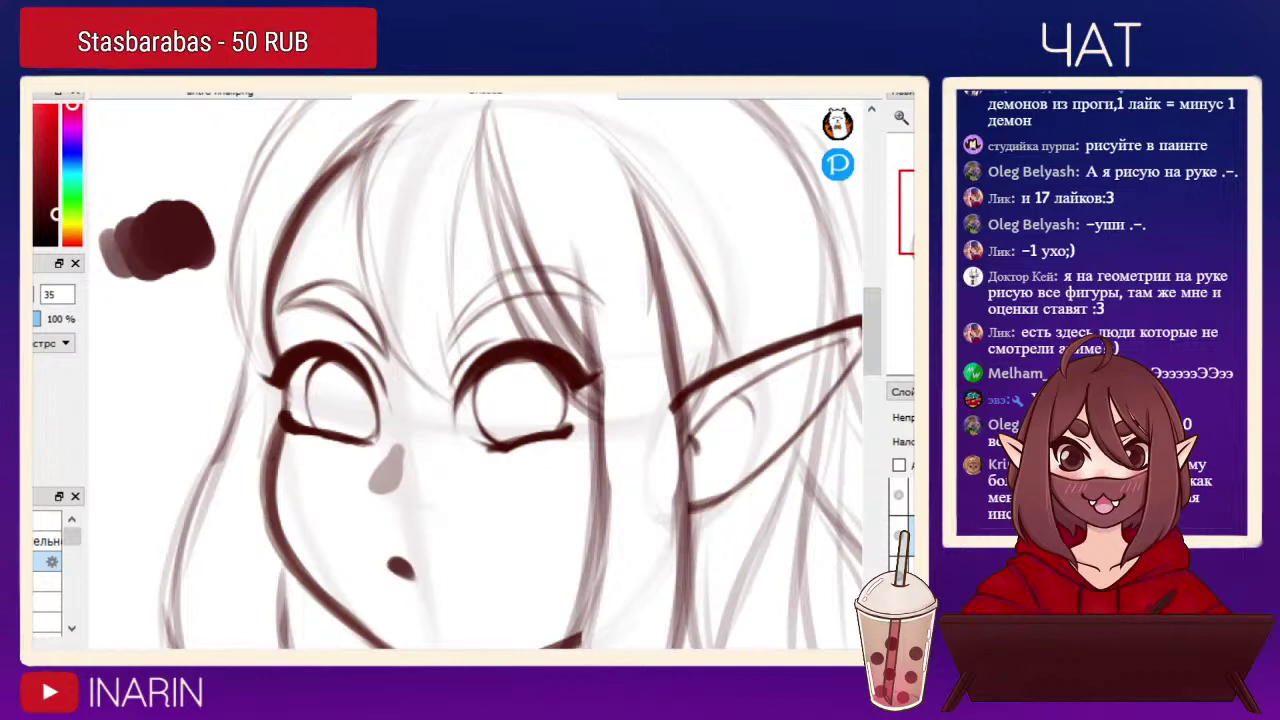
key(ctrl+z)
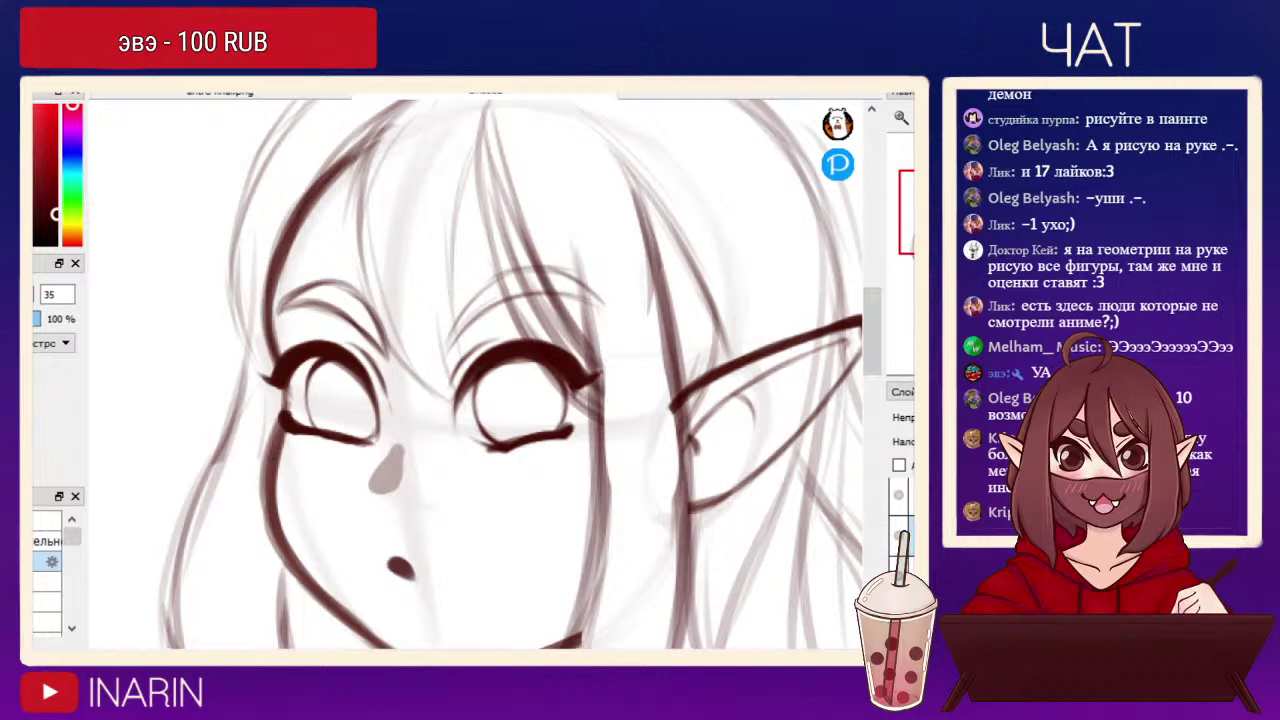
Fill both irises with an even translucent brown tone using the size 35 brush.
mouse_move(314, 345)
mouse_down()
mouse_move(337, 382)
mouse_move(327, 415)
mouse_move(326, 380)
mouse_move(353, 425)
mouse_move(360, 395)
mouse_up()
mouse_move(505, 400)
mouse_down()
mouse_move(495, 390)
mouse_move(510, 410)
mouse_move(502, 398)
mouse_move(500, 415)
mouse_move(517, 383)
mouse_move(548, 393)
mouse_move(506, 409)
mouse_move(491, 393)
mouse_move(495, 420)
mouse_up()
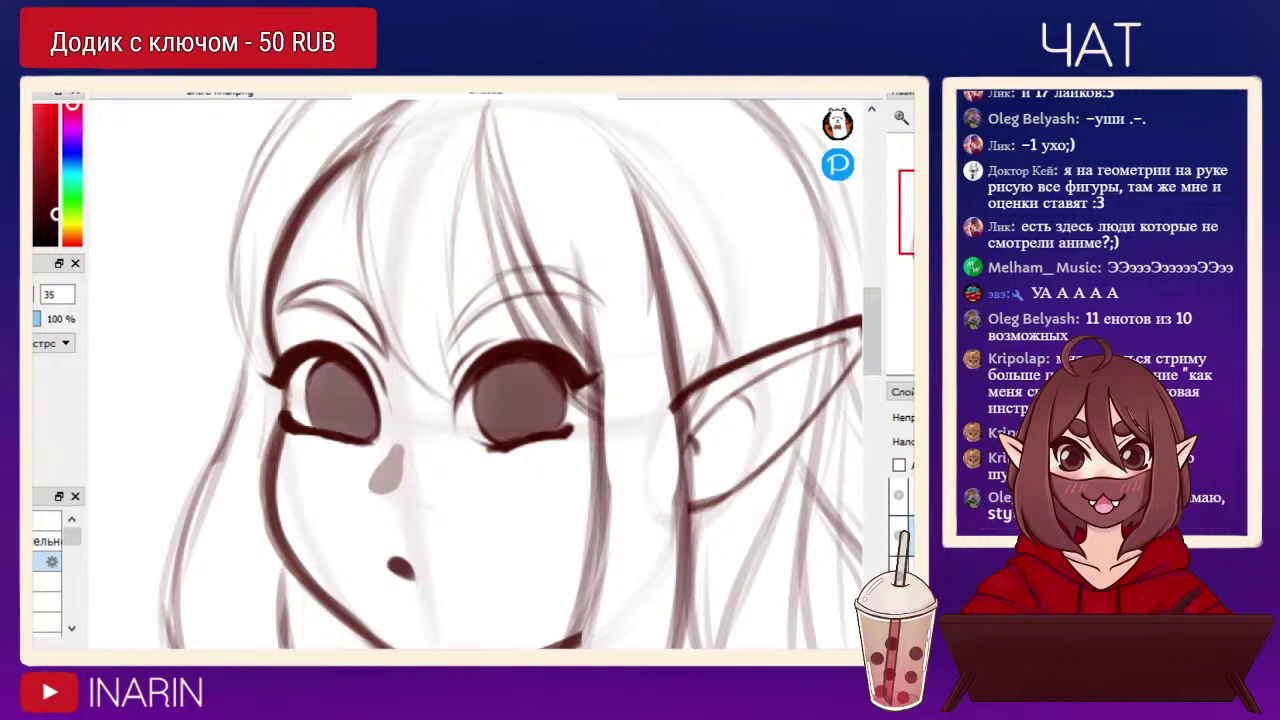
Extend the near eye's lower lid line at its inner corner with the size 13.5 brush, and thin its underside with a small eraser.
key([)
key([)
key([)
key([)
key([)
key([)
key([)
key([)
key([)
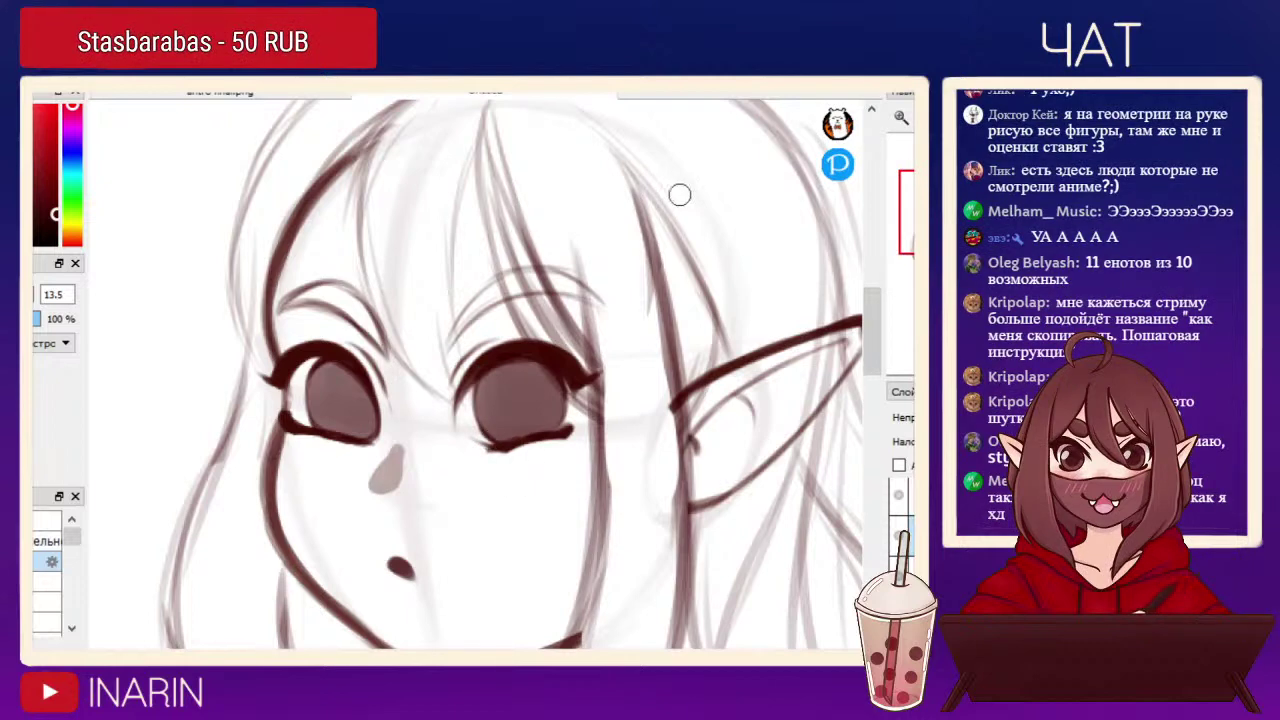
mouse_move(478, 450)
mouse_down()
mouse_move(534, 440)
mouse_move(486, 448)
mouse_up()
key(e)
key(bracketleft)
key(bracketleft)
key(bracketleft)
key(bracketleft)
key(bracketleft)
key(bracketleft)
key(bracketleft)
key(bracketleft)
mouse_move(527, 452)
mouse_down()
mouse_move(478, 459)
mouse_move(572, 442)
mouse_up()
Paint a dark round pupil in each iris with the size 35 brush.
key(b)
key(bracketright)
key(bracketright)
key(bracketright)
key(bracketright)
key(bracketright)
key(bracketright)
drag(345, 405, 342, 396)
mouse_move(508, 400)
mouse_down()
mouse_move(522, 398)
mouse_move(514, 406)
mouse_up()
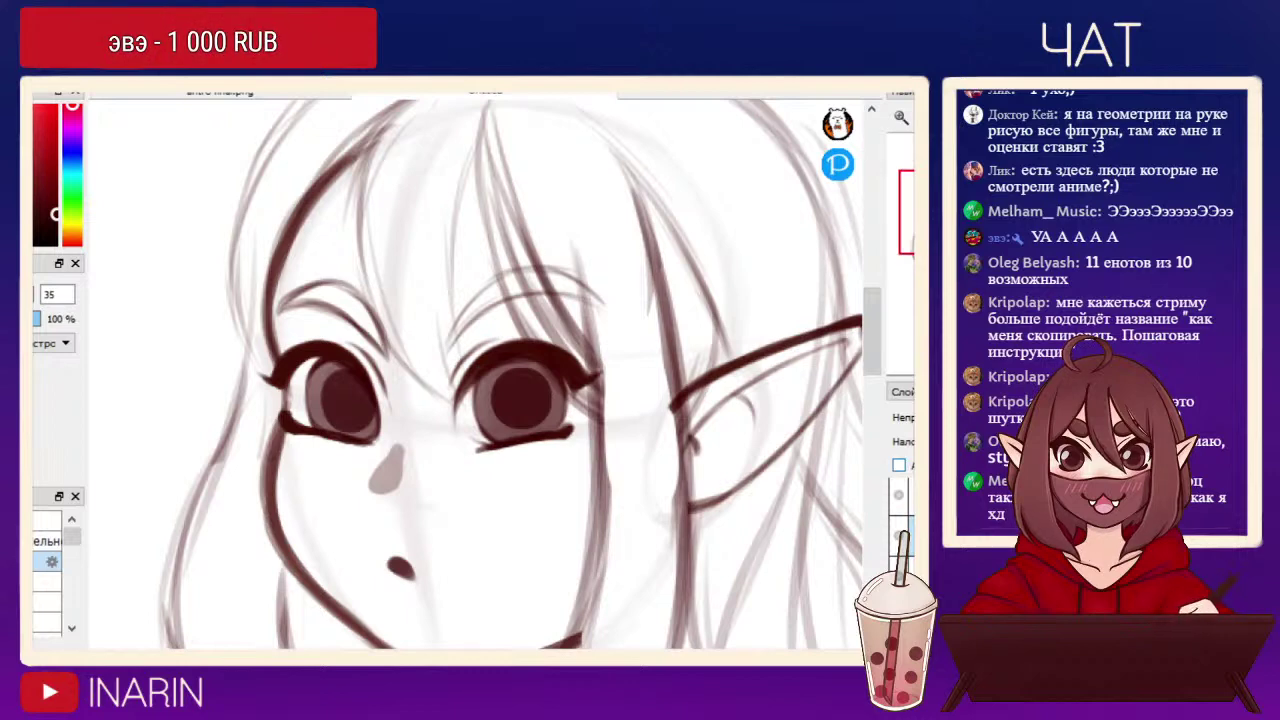
Try repainting the near eye's pupil, first shifted toward the nose and again centred in the iris.
key(ctrl+z)
key(ctrl+y)
key(ctrl+z)
mouse_move(502, 395)
mouse_down()
mouse_move(511, 407)
mouse_move(507, 397)
mouse_up()
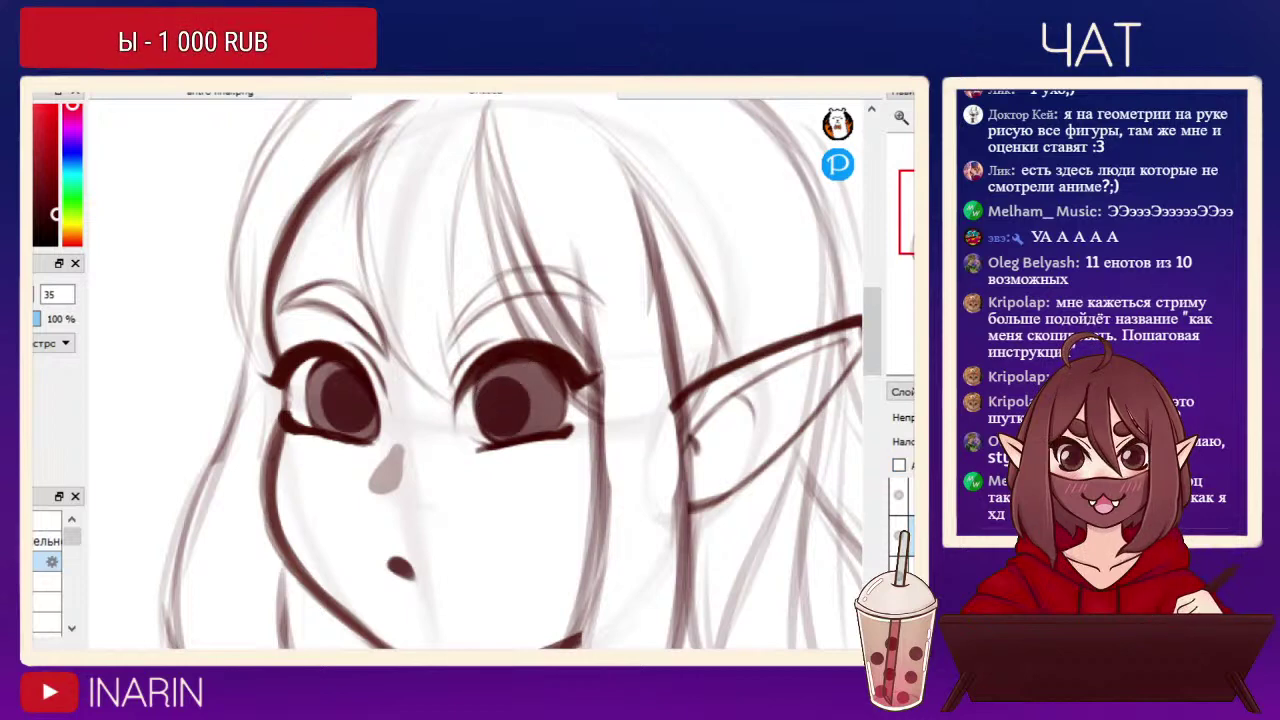
key(ctrl+z)
mouse_move(549, 414)
mouse_down()
mouse_move(505, 400)
mouse_move(526, 404)
mouse_up()
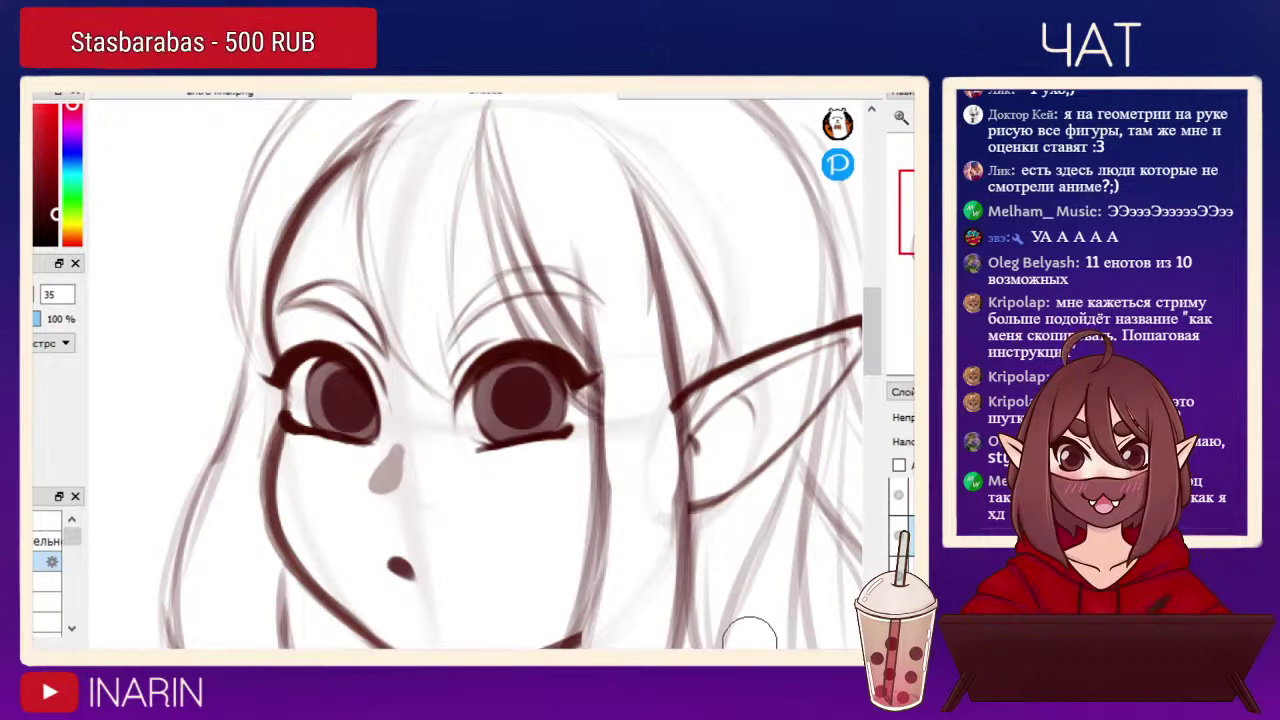
key(bracketleft)
key(bracketleft)
key(bracketleft)
key(bracketleft)
key(bracketleft)
key(bracketleft)
key(bracketleft)
key(bracketleft)
key(bracketleft)
key(bracketleft)
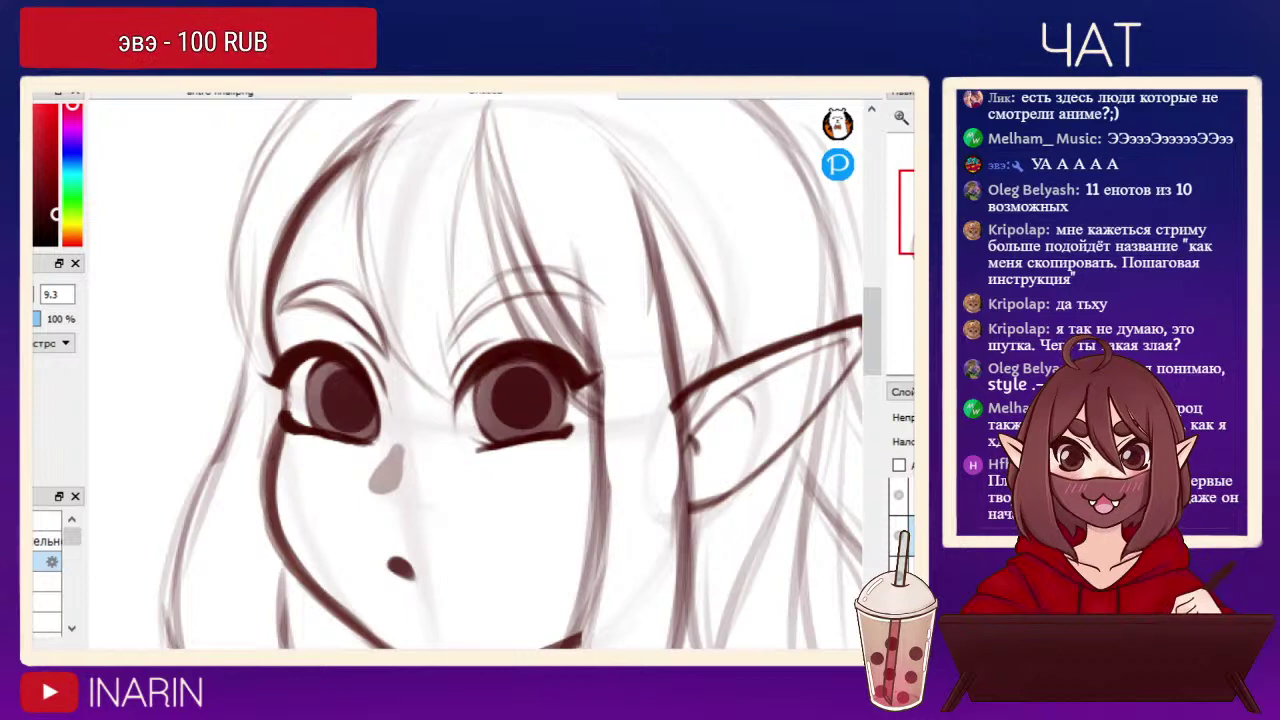
key(ctrl+z)
key(ctrl+z)
key(ctrl+z)
key(ctrl+y)
key(ctrl+y)
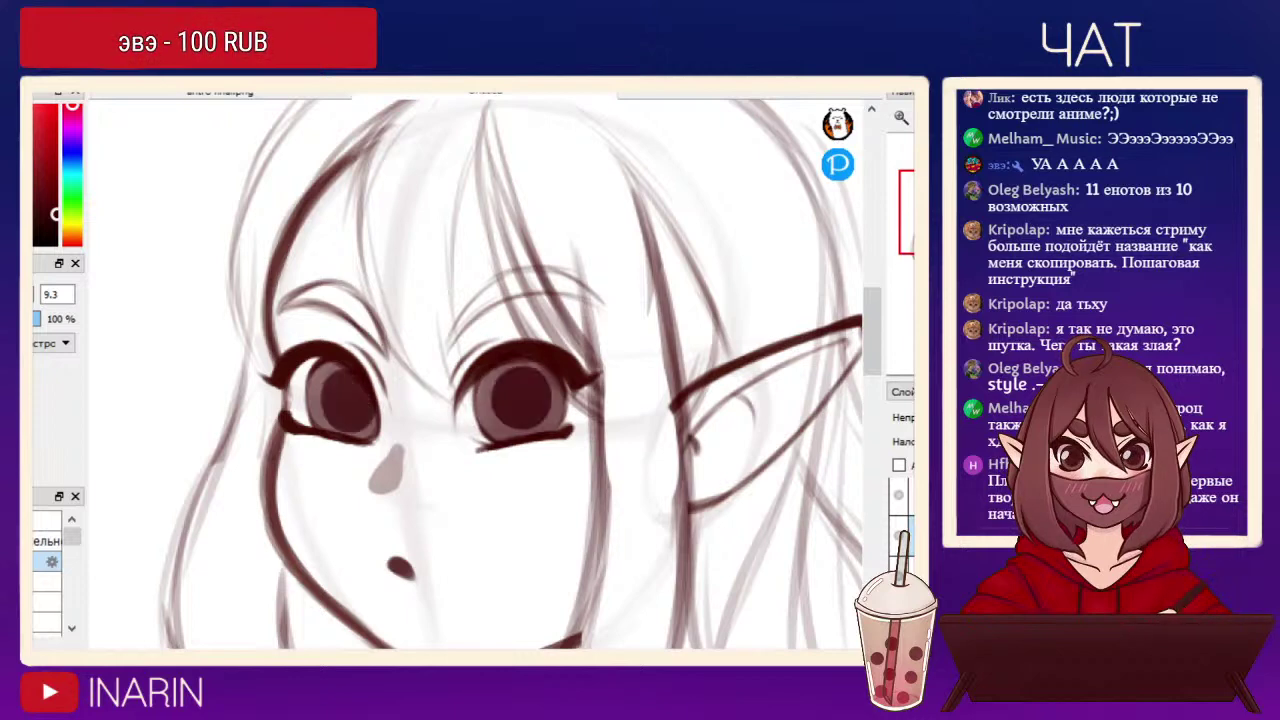
Undo the near eye's pupil and repaint it centred in the iris with the size 40 brush.
key(bracketright)
key(bracketright)
key(bracketright)
key(bracketright)
key(bracketright)
key(ctrl+z)
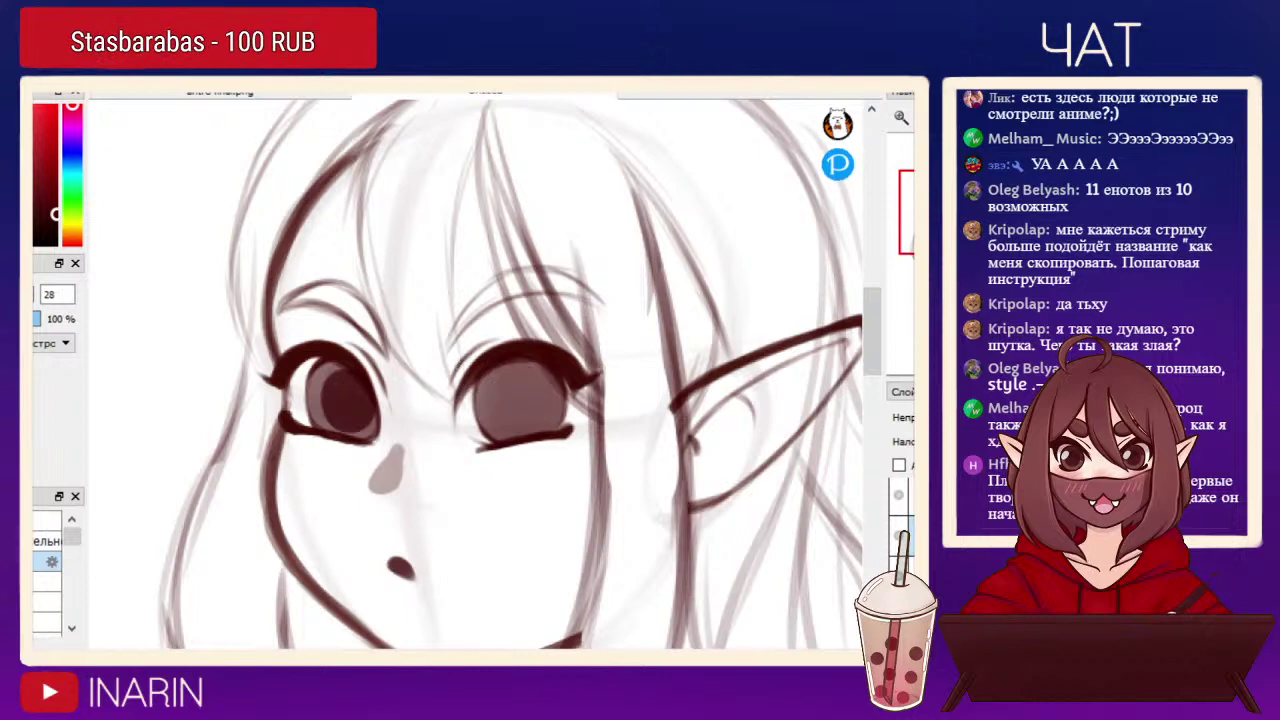
key(bracketright)
key(bracketright)
key(bracketright)
key(bracketright)
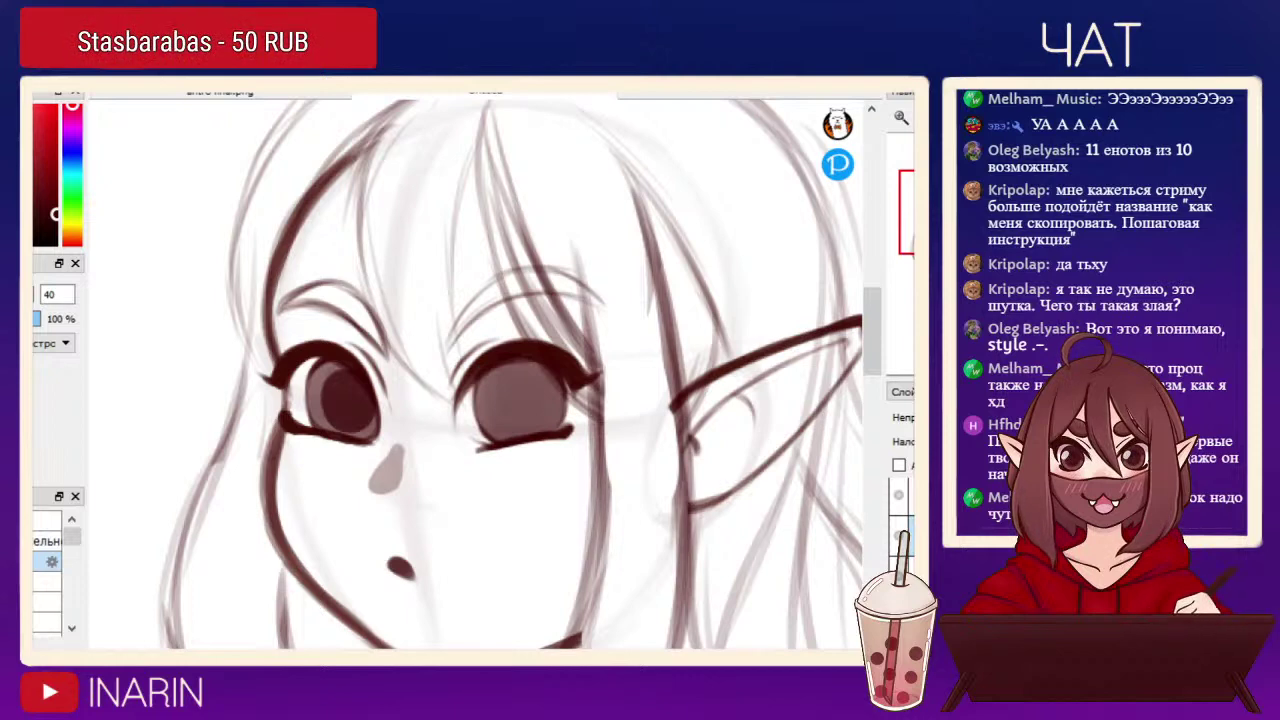
mouse_move(509, 389)
mouse_down()
mouse_move(529, 400)
mouse_move(519, 406)
mouse_up()
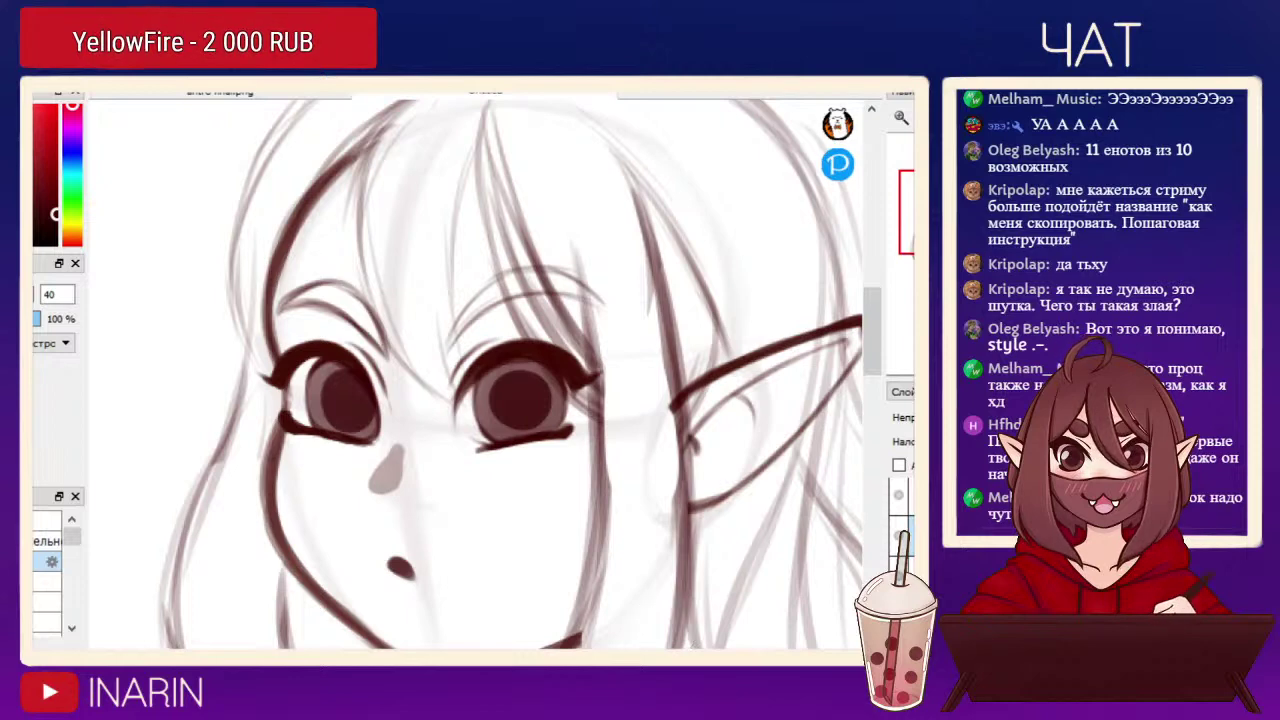
key(ctrl+z)
drag(519, 399, 523, 394)
right_click(603, 210)
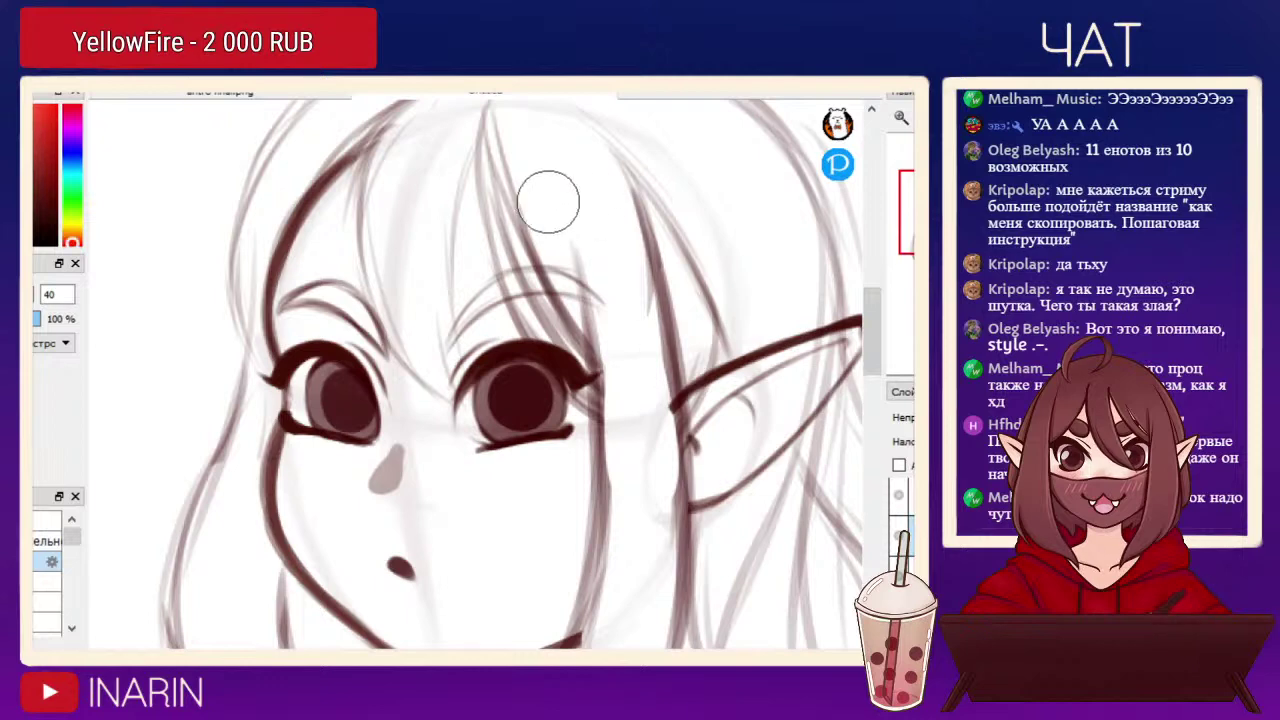
key(bracketleft)
key(bracketleft)
key(bracketleft)
key(bracketleft)
key(bracketleft)
key(bracketleft)
key(bracketleft)
Sample the dark brown and shade the upper part of both eyes under the lashes with the size 29 brush.
right_click(356, 403)
key(bracketright)
key(bracketright)
key(bracketright)
key(bracketright)
key(bracketright)
drag(325, 378, 321, 373)
click(149, 190)
drag(156, 165, 175, 153)
key(ctrl+z)
key(ctrl+z)
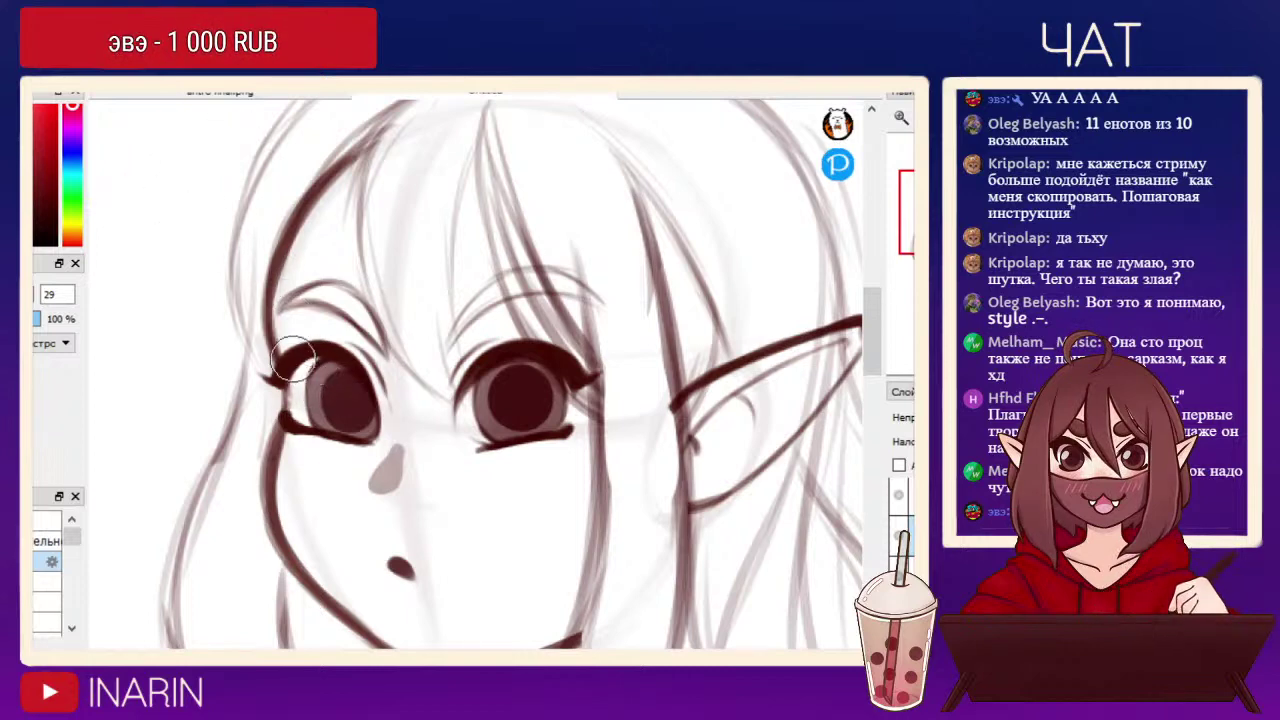
drag(308, 364, 349, 377)
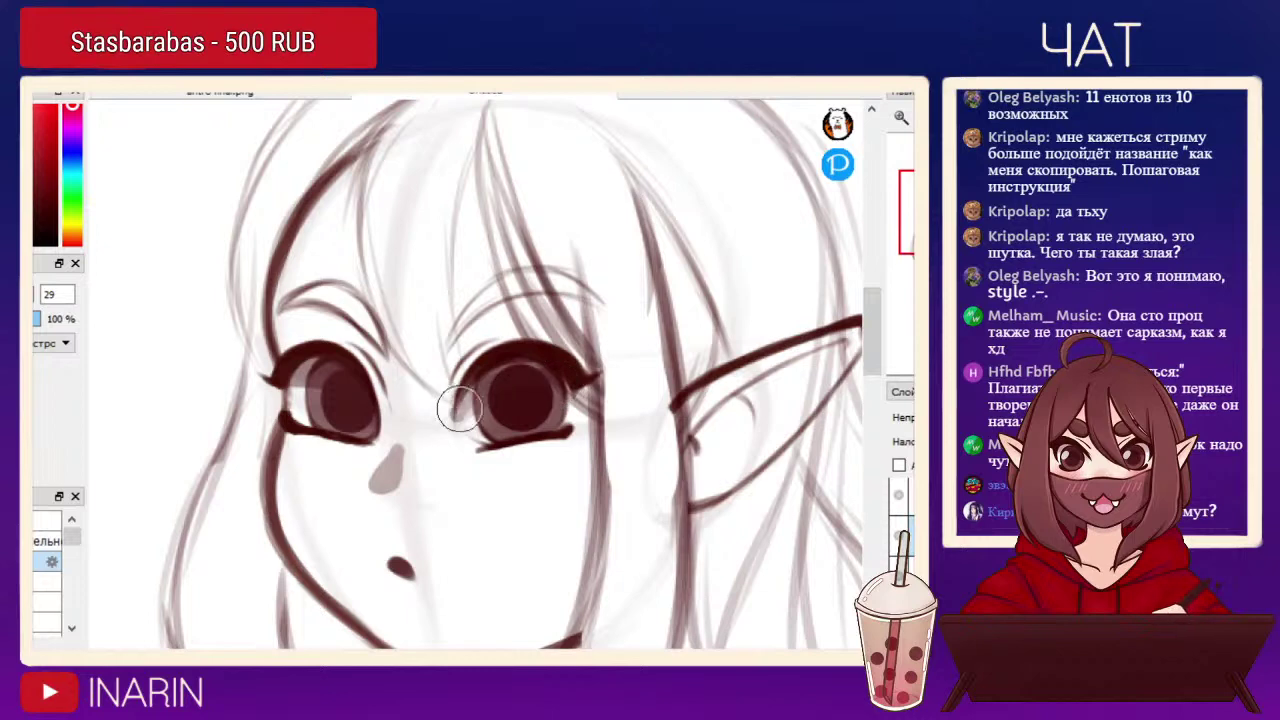
Sample the near-white colour and paint an oval highlight in the upper part of each iris with the size 18 brush.
right_click(652, 178)
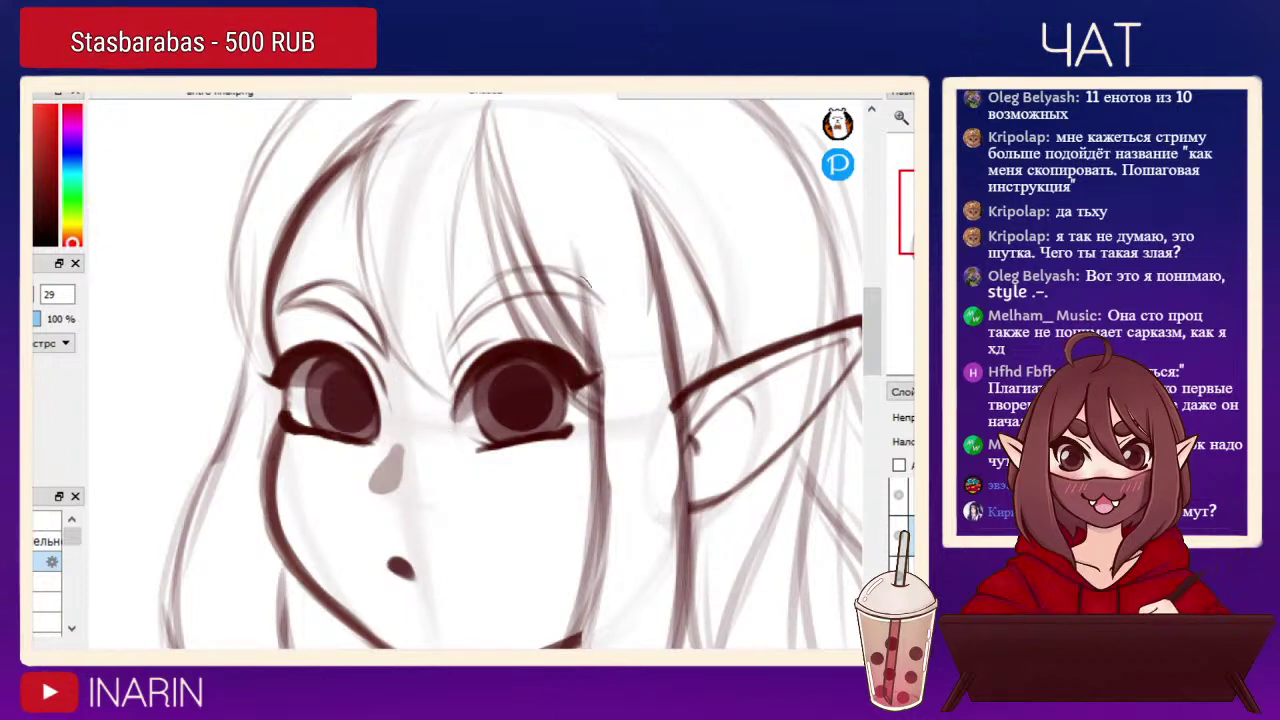
drag(313, 391, 325, 394)
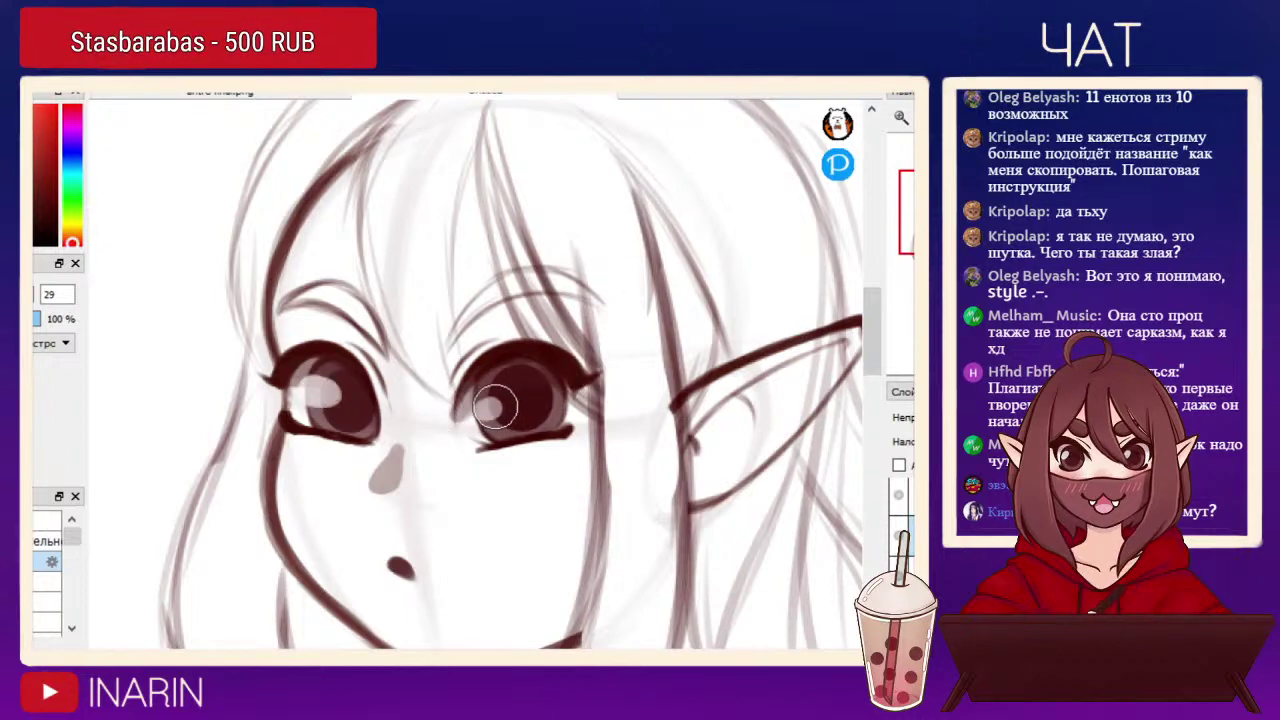
key(ctrl+z)
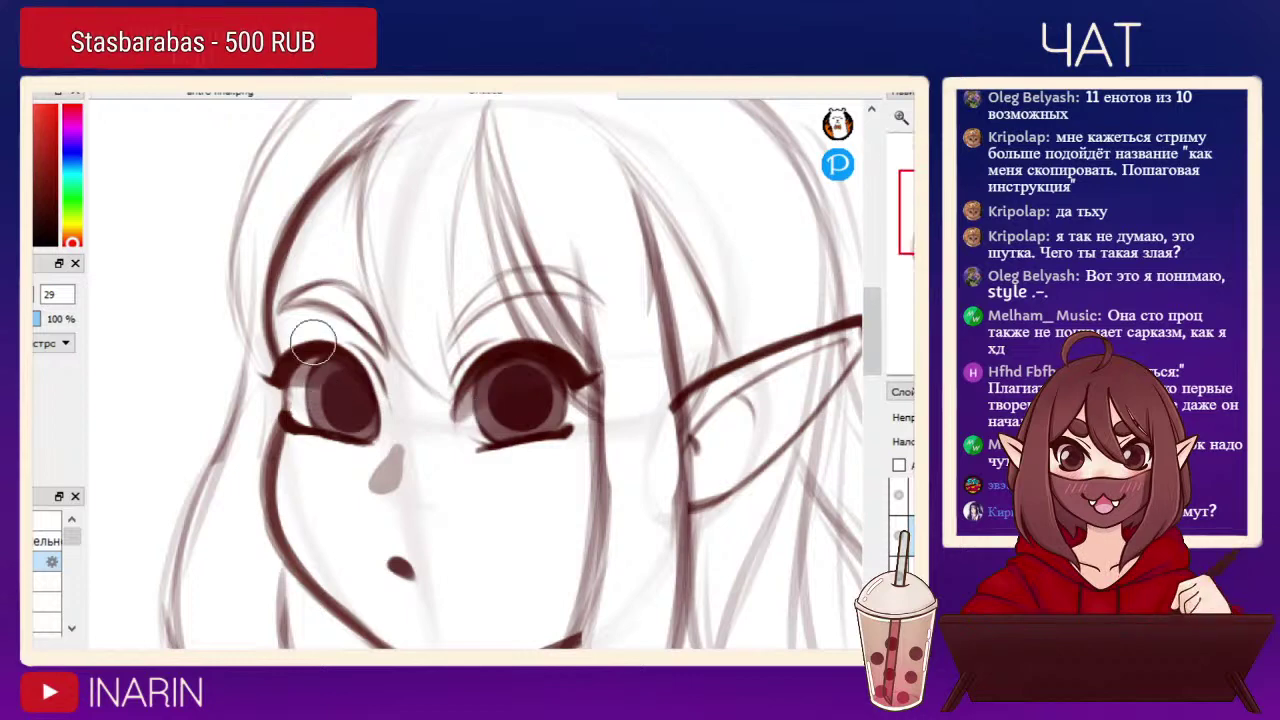
key(bracketleft)
key(bracketleft)
key(bracketleft)
key(bracketleft)
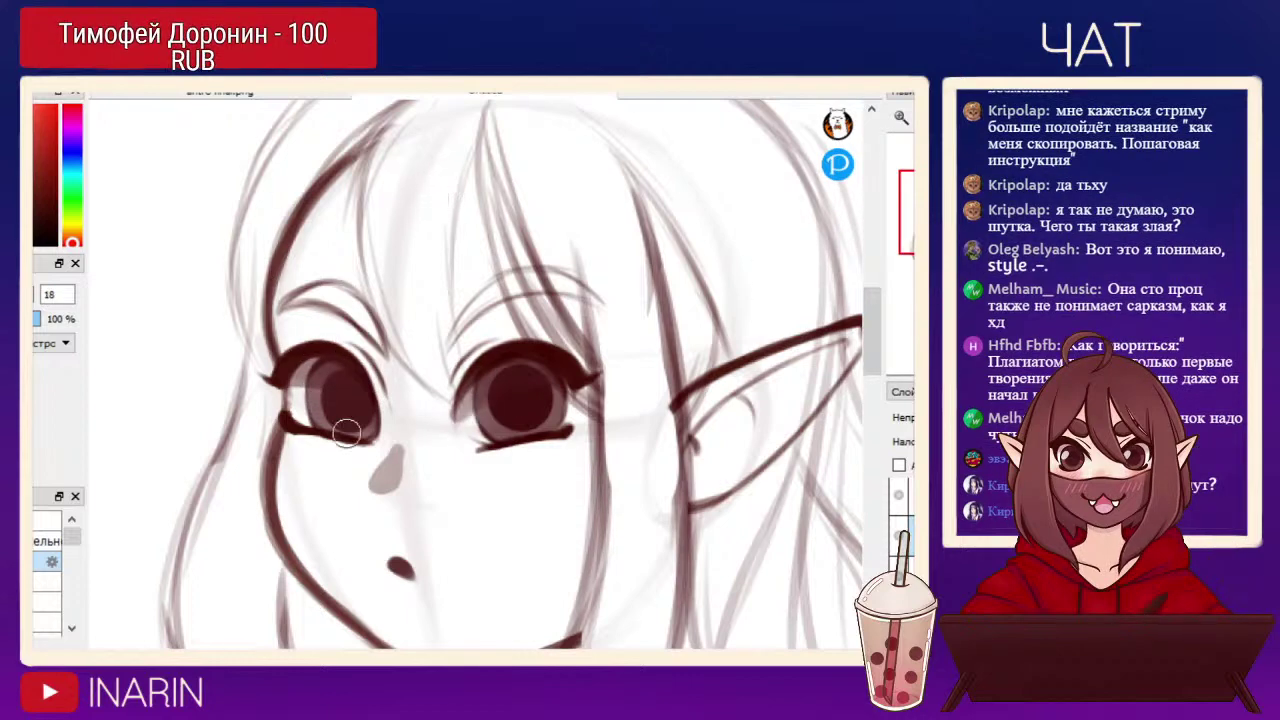
drag(323, 378, 322, 383)
mouse_move(494, 393)
mouse_down()
mouse_move(504, 380)
mouse_move(497, 388)
mouse_up()
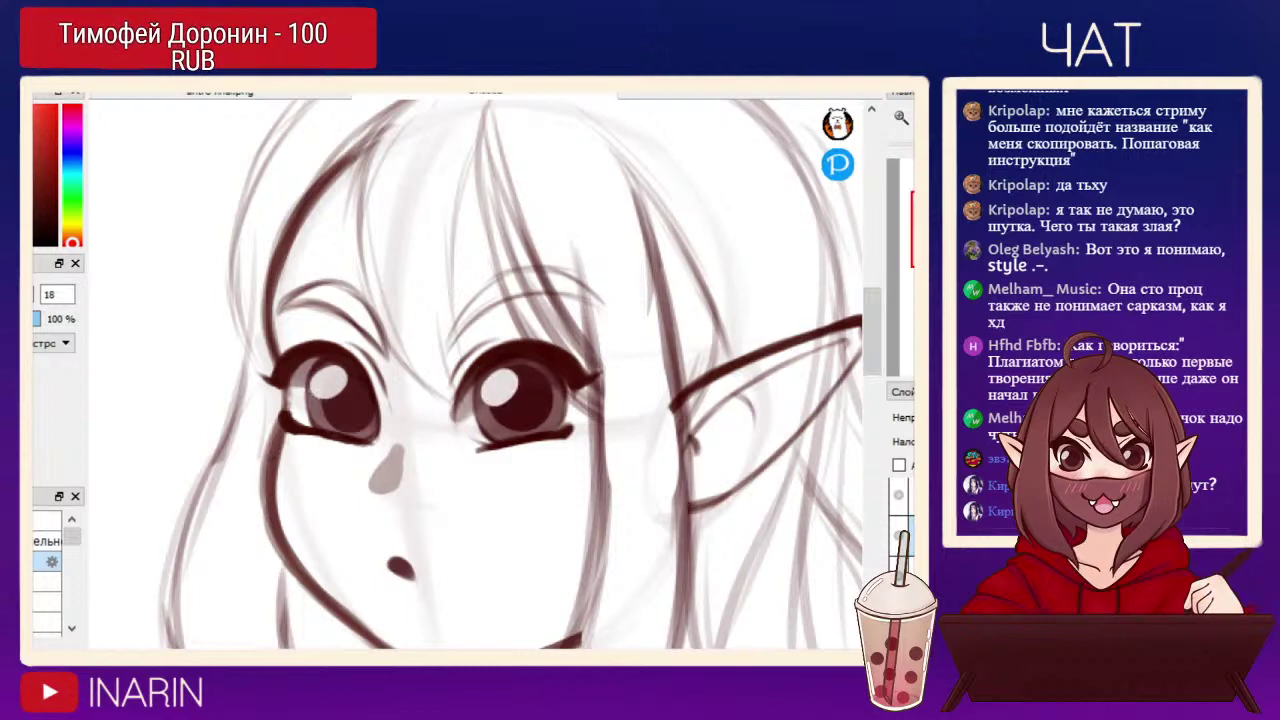
Check the whole drawing in the mirrored view and erase the mouth.
key(ctrl+Down)
key(ctrl+Down)
key(ctrl+Down)
key(Down)
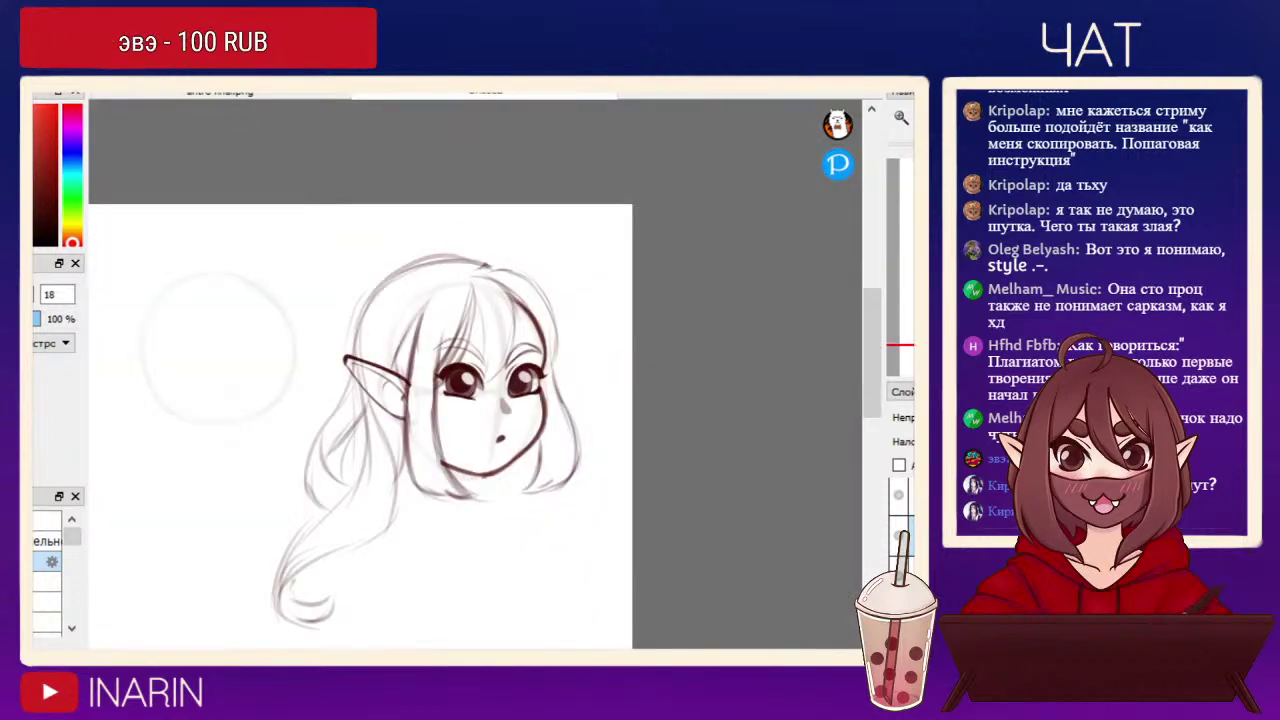
key(ctrl+plus)
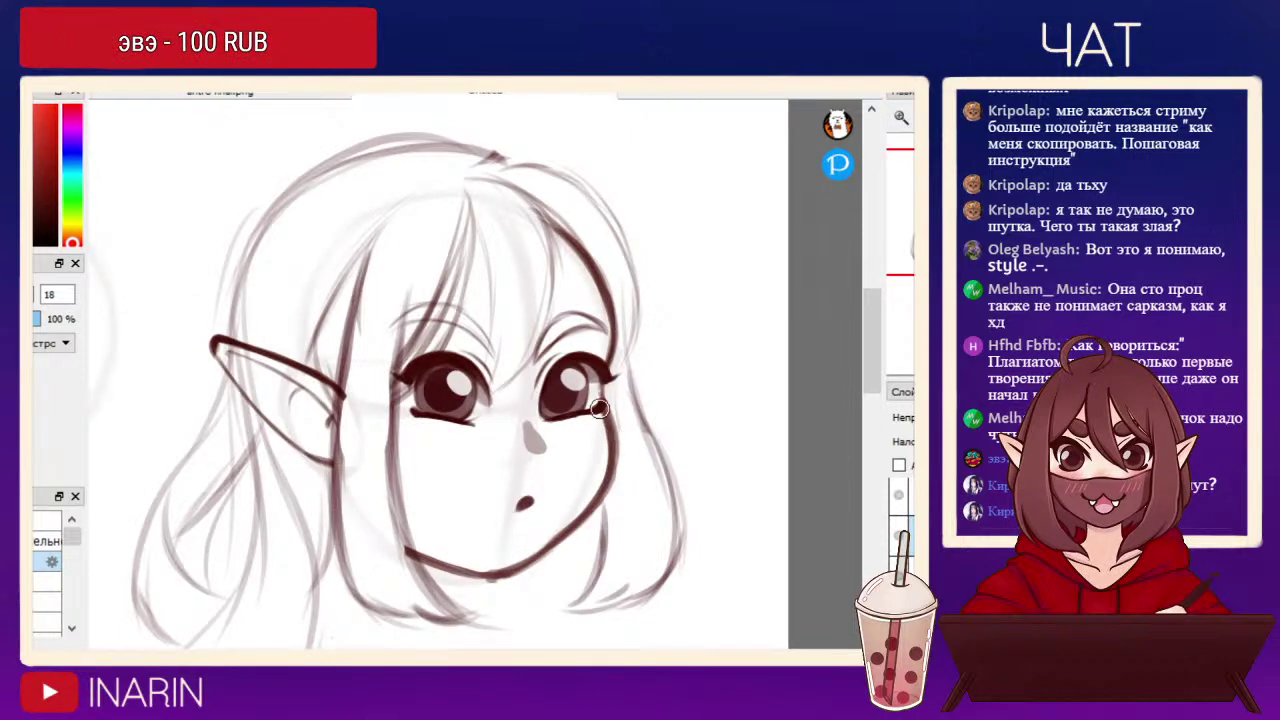
key(h)
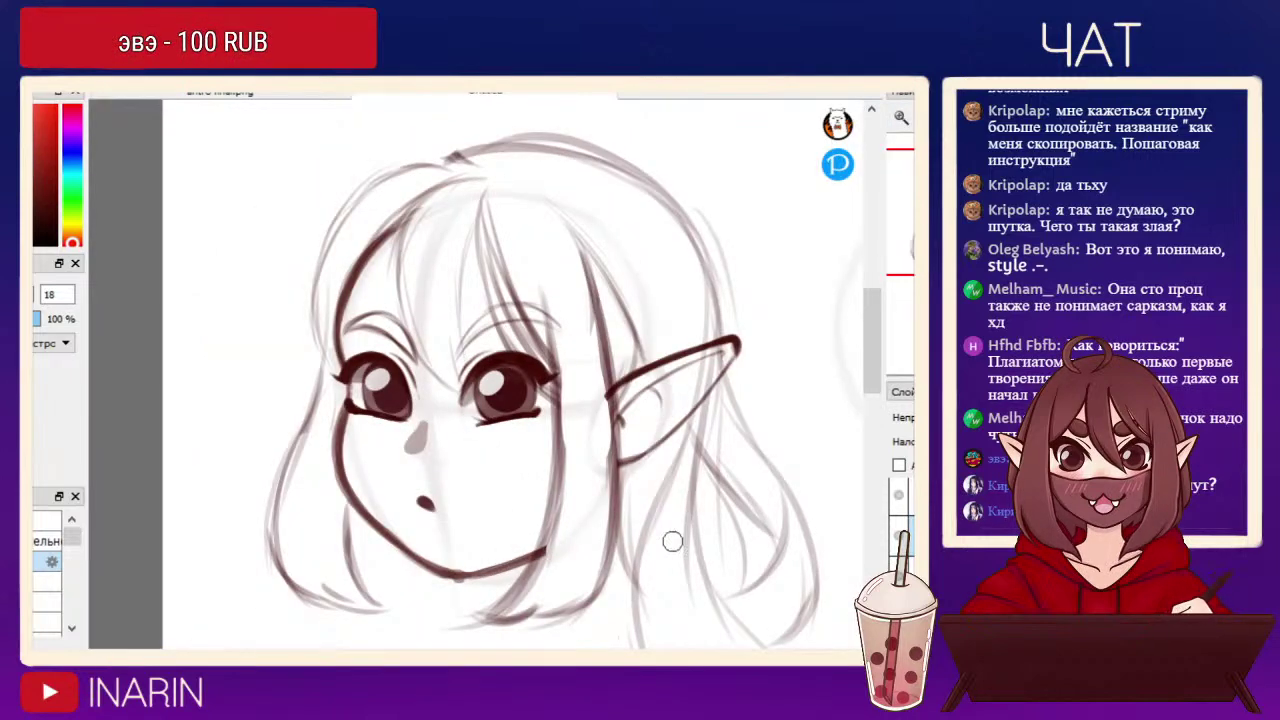
key(e)
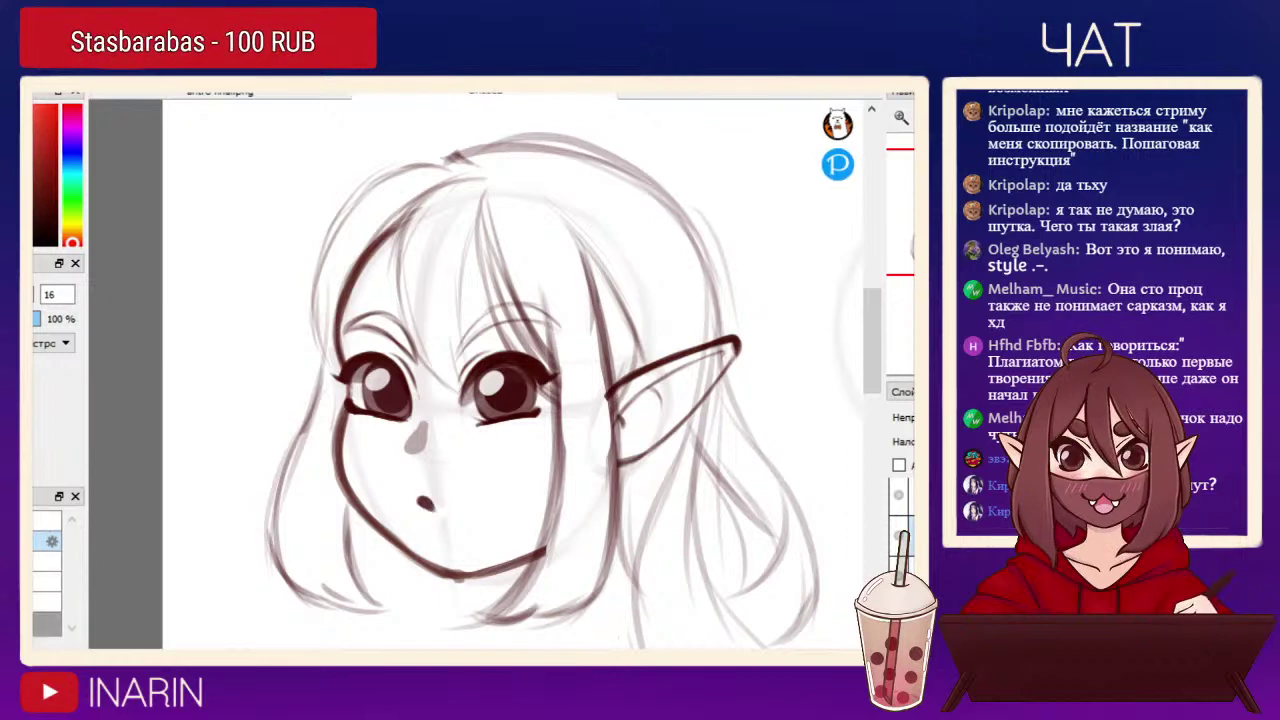
scroll(901, 530, up, 2)
mouse_move(422, 502)
mouse_down()
mouse_move(406, 490)
mouse_move(429, 497)
mouse_up()
key(b)
key(bracketright)
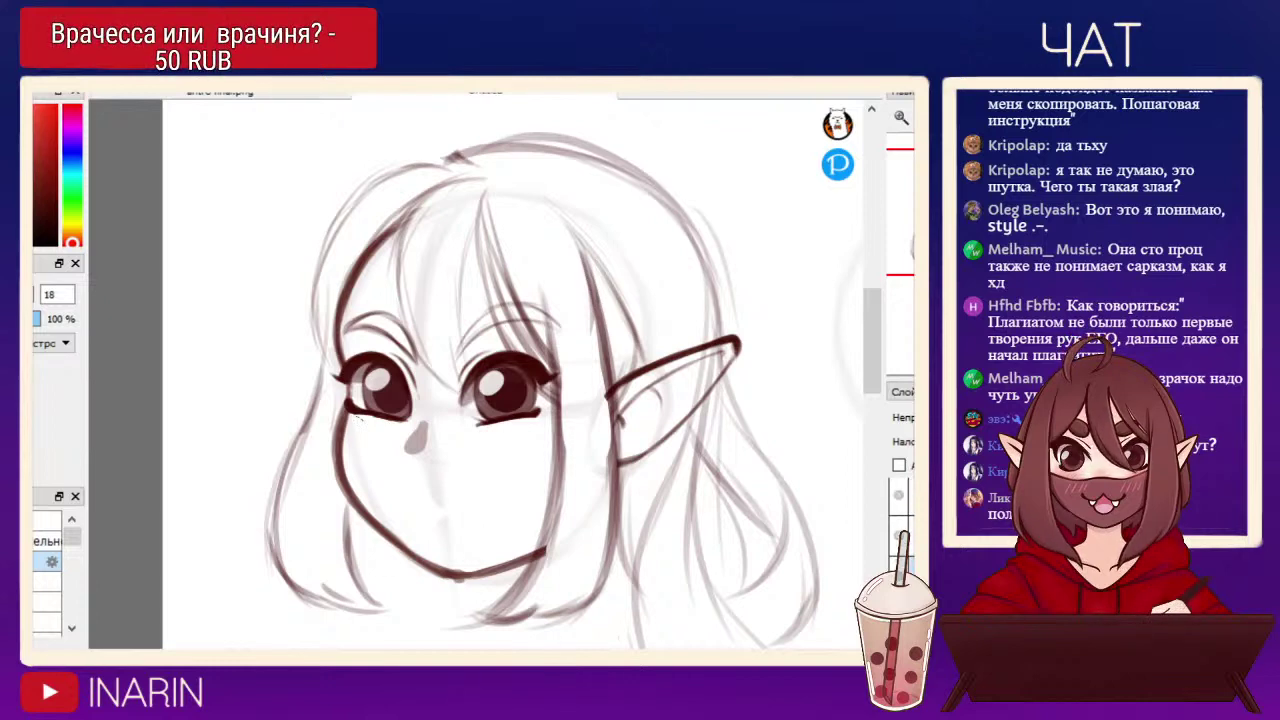
Select the lower face below the eyes and transform it to be slightly shorter, raising the chin.
mouse_move(350, 413)
mouse_down()
mouse_move(630, 600)
mouse_move(585, 468)
mouse_move(552, 447)
mouse_up()
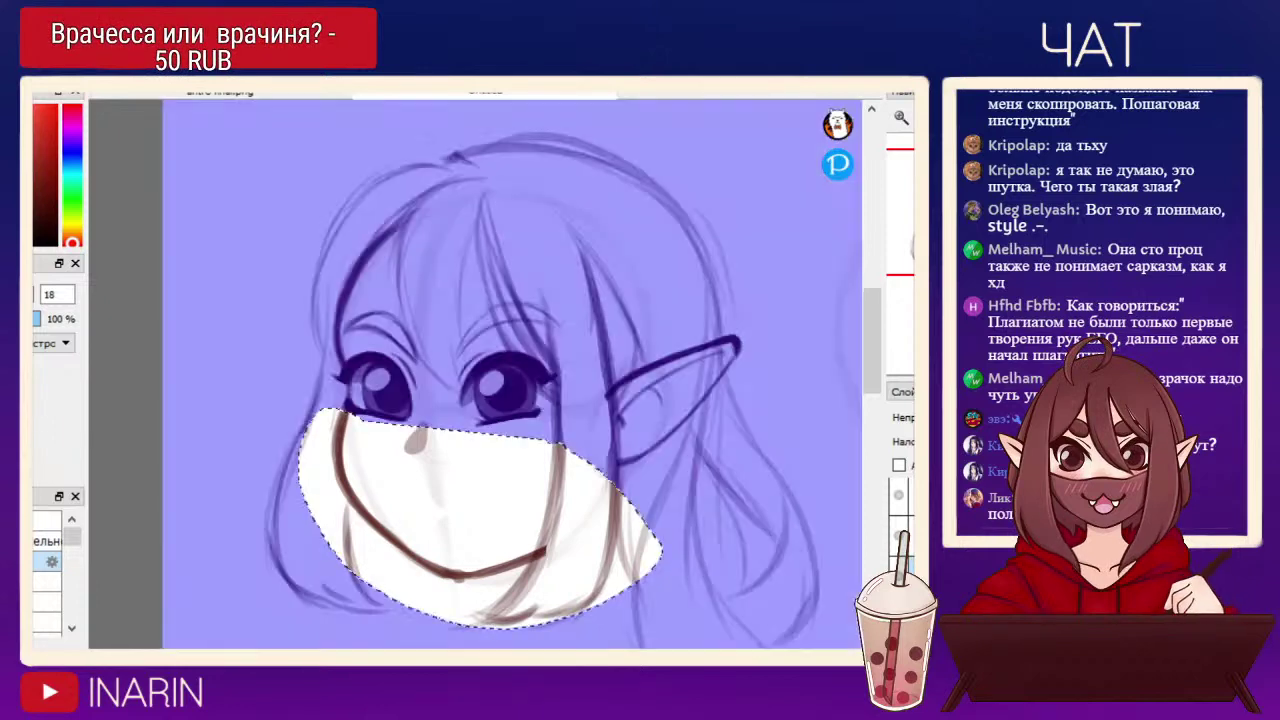
key(ctrl+d)
mouse_move(342, 413)
mouse_down()
mouse_move(338, 535)
mouse_move(608, 520)
mouse_move(428, 496)
mouse_move(342, 413)
mouse_up()
key(ctrl+t)
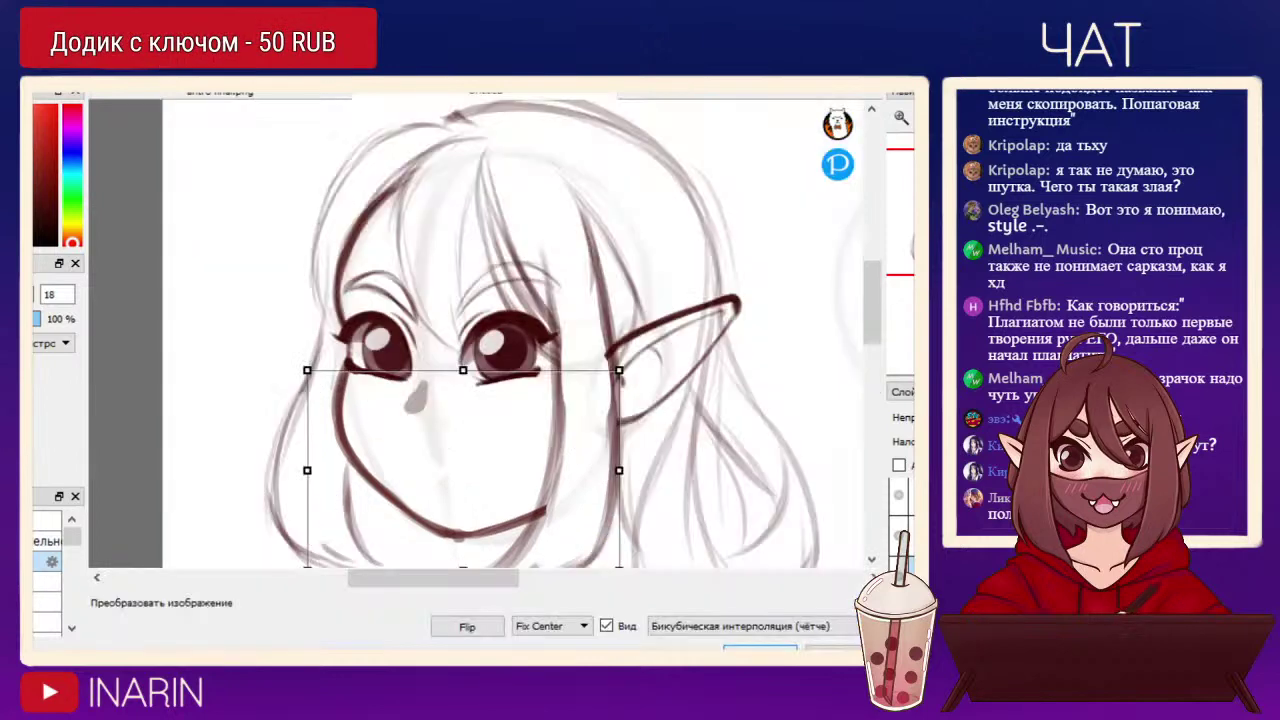
drag(463, 366, 463, 381)
drag(463, 560, 463, 562)
drag(463, 471, 465, 460)
drag(309, 460, 315, 460)
drag(465, 460, 461, 459)
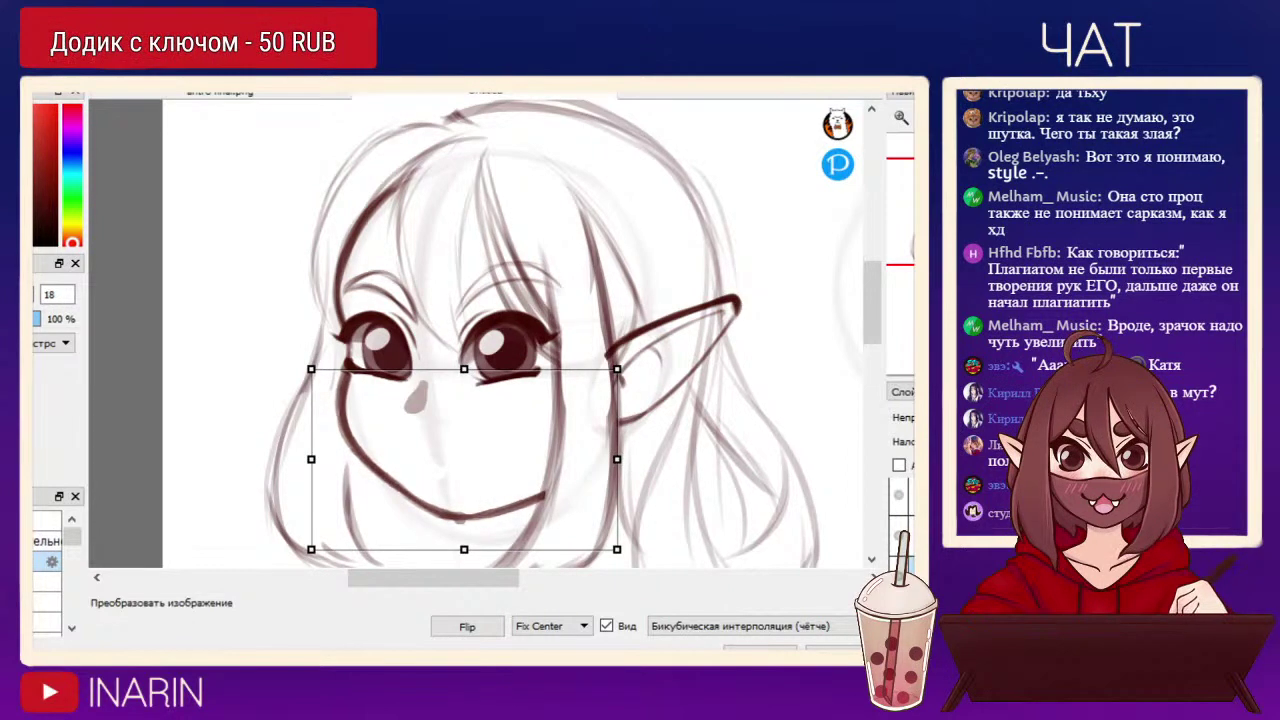
key(Return)
Select the near-side end of the jawline with the lock's tip, transform it slightly into place and deselect.
mouse_move(552, 480)
mouse_down()
mouse_move(508, 486)
mouse_move(478, 548)
mouse_move(553, 481)
mouse_move(611, 496)
mouse_up()
key(ctrl+t)
drag(516, 518, 515, 514)
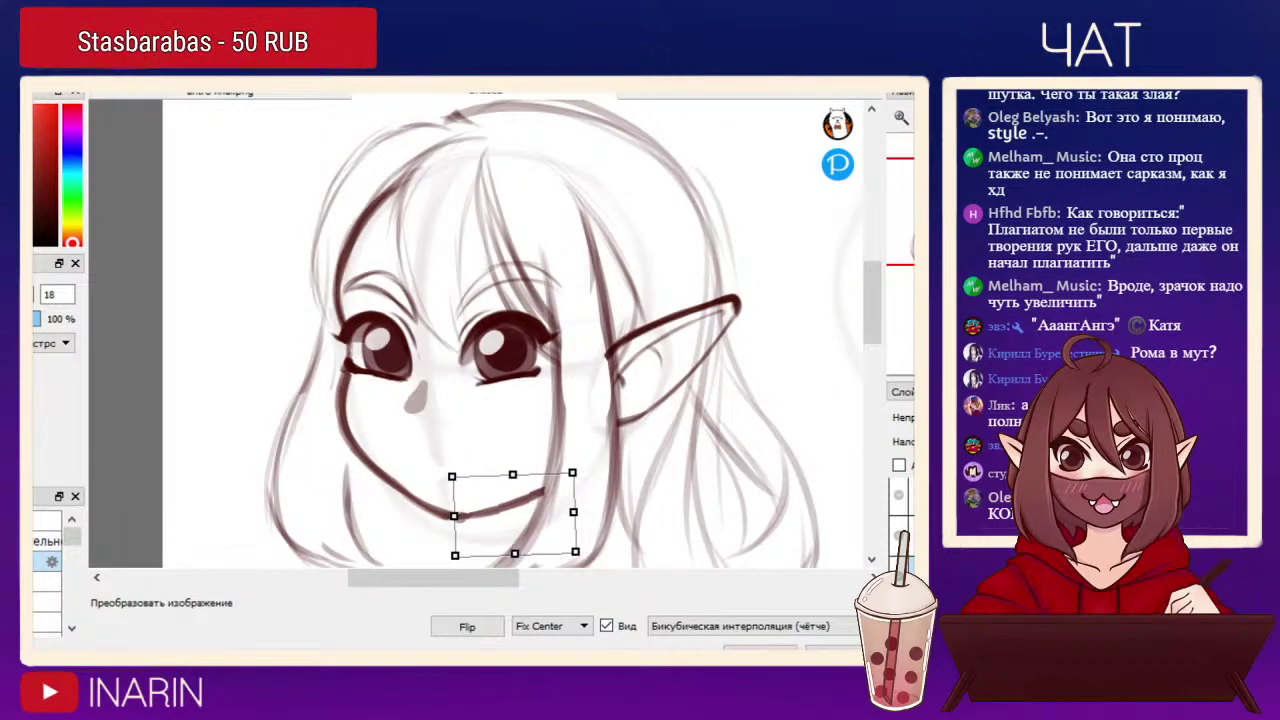
key(Return)
key(ctrl+d)
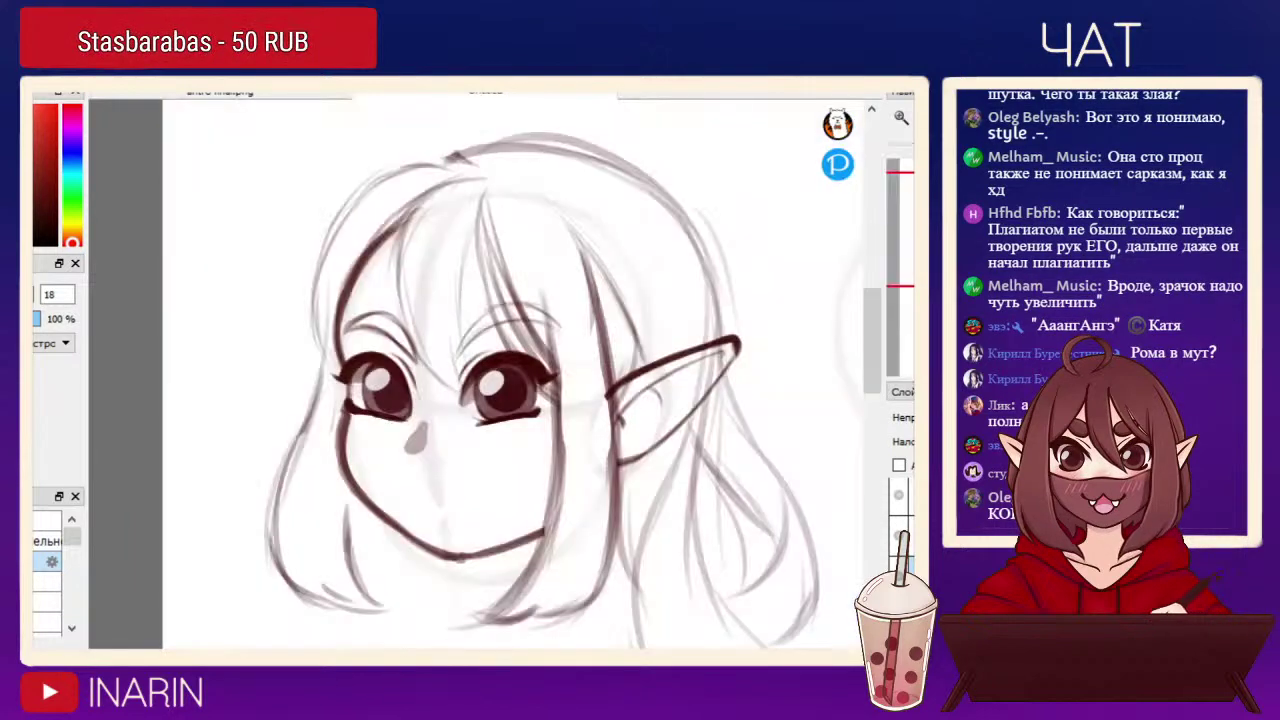
In the mirrored view, select the near-side eye with its brow on the face layer, transform it slightly into place and deselect.
key(h)
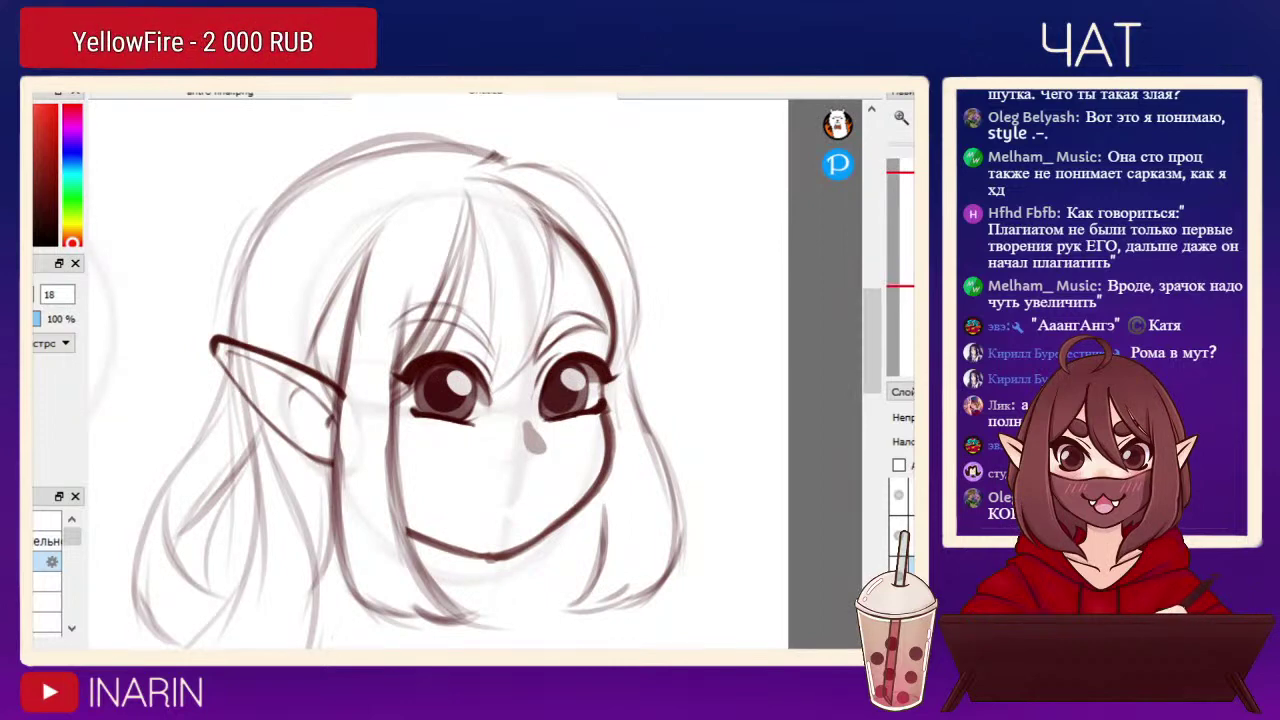
click(899, 536)
click(899, 536)
click(911, 540)
mouse_move(505, 314)
mouse_down()
mouse_move(462, 283)
mouse_move(507, 318)
mouse_up()
key(ctrl+t)
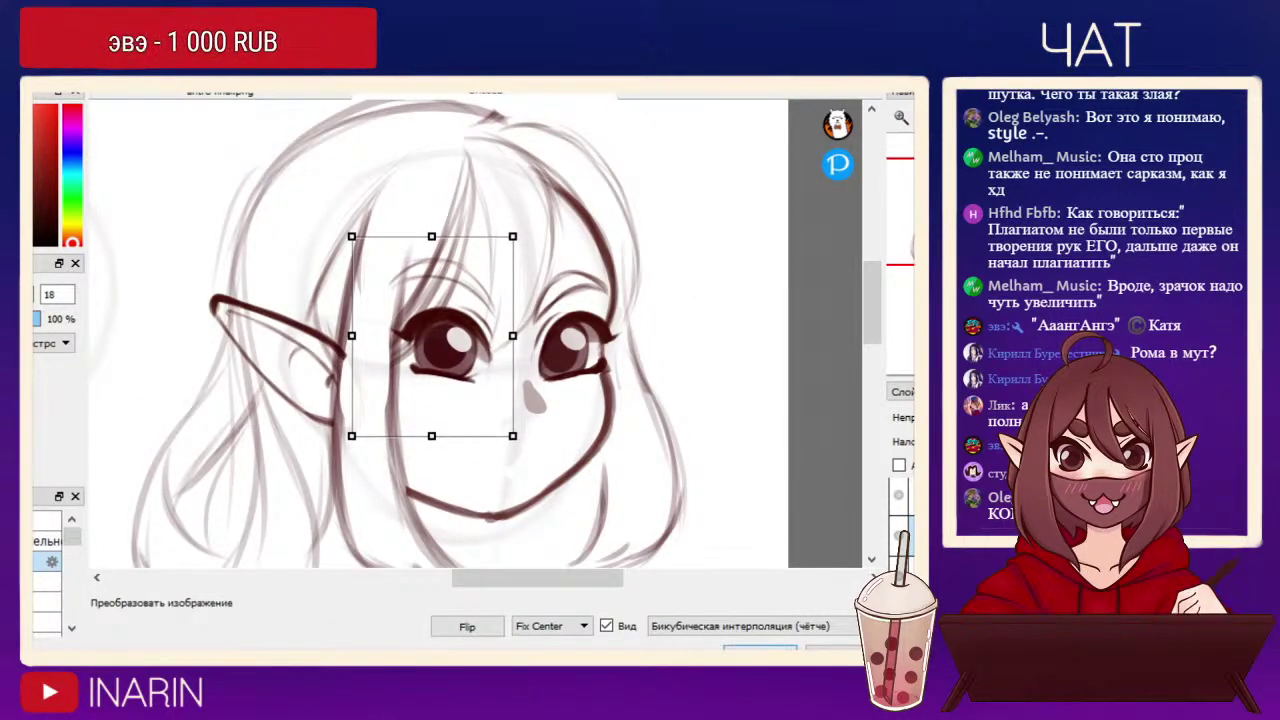
key(Return)
key(ctrl+d)
key(Down)
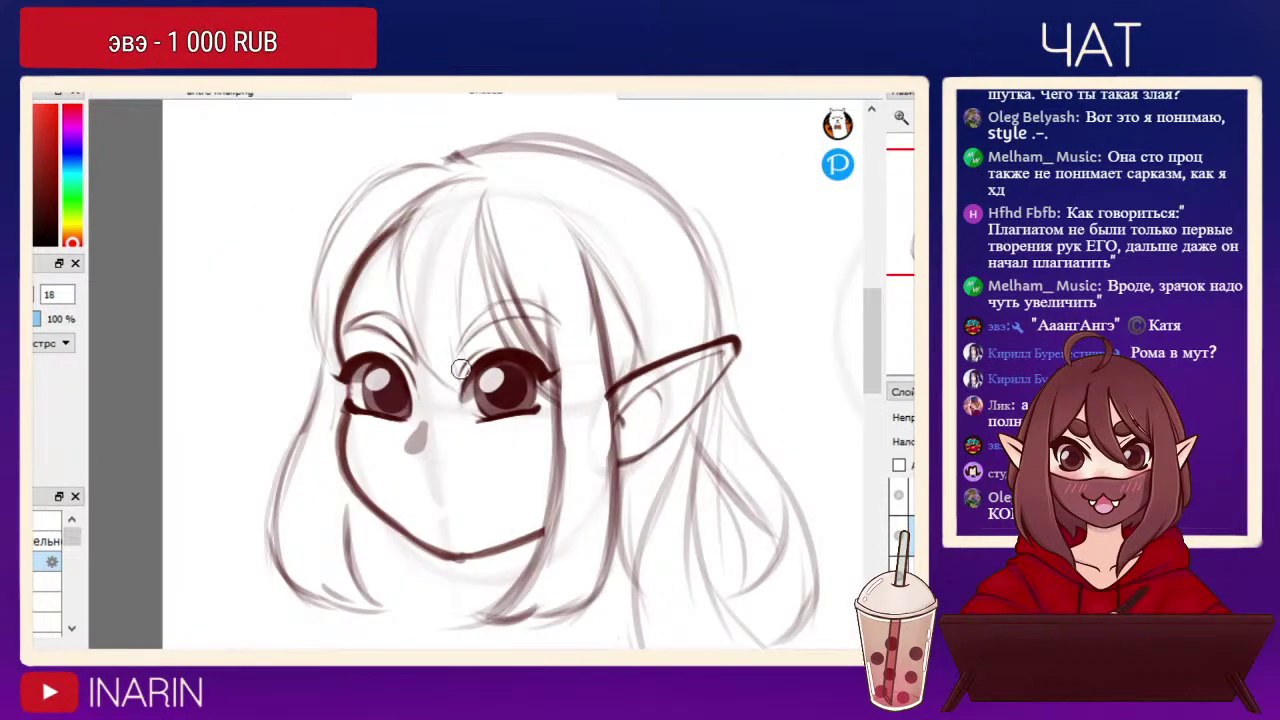
Sample the dark brown from the near-side eye's upper lash line and reduce the brush to size 10.
alt+click(494, 354)
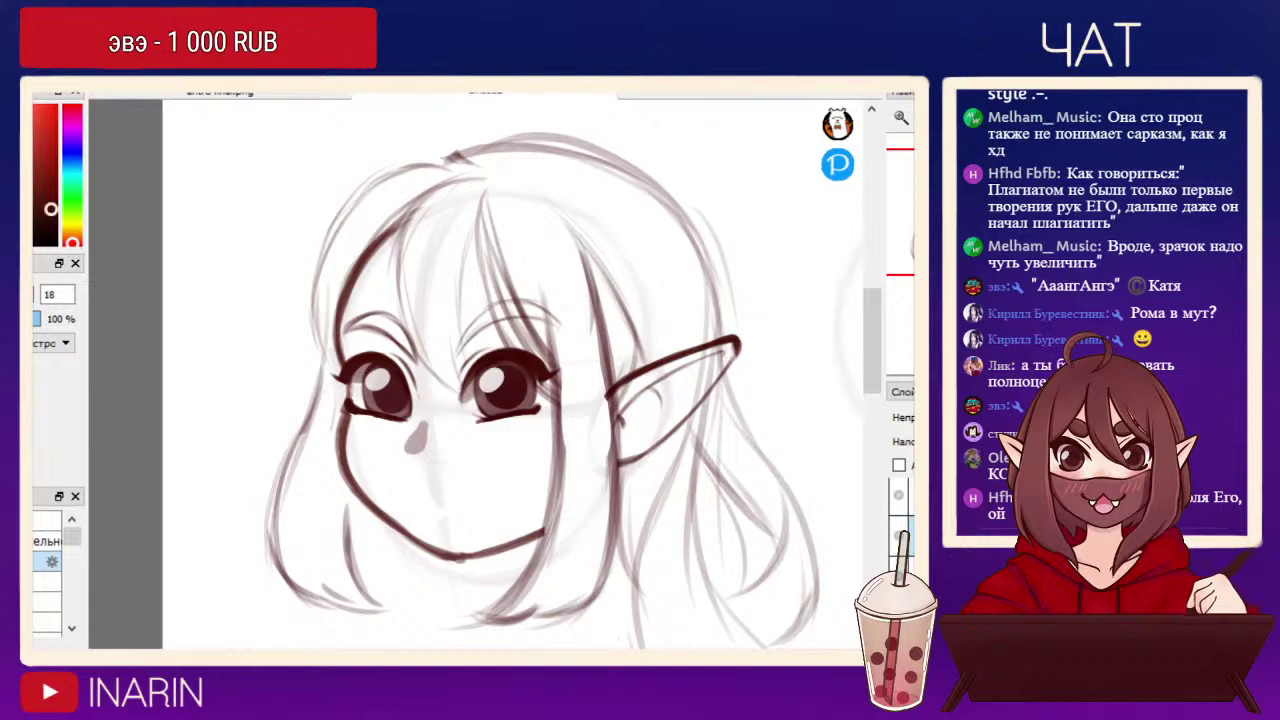
key([)
key([)
key([)
key([)
key([)
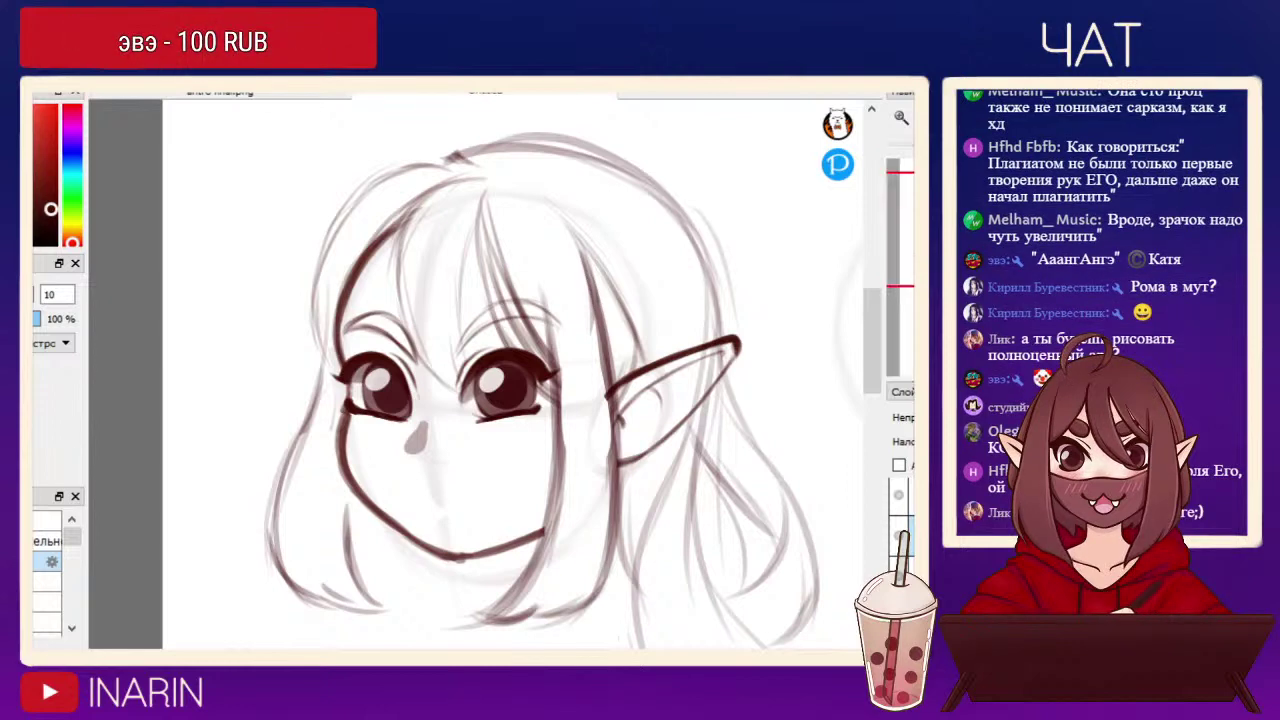
Examine the proportions of the whole head in the mirrored view.
mouse_move(560, 440)
mouse_down()
mouse_move(475, 440)
mouse_move(510, 188)
mouse_move(475, 349)
mouse_move(490, 413)
mouse_up()
key(ctrl+minus)
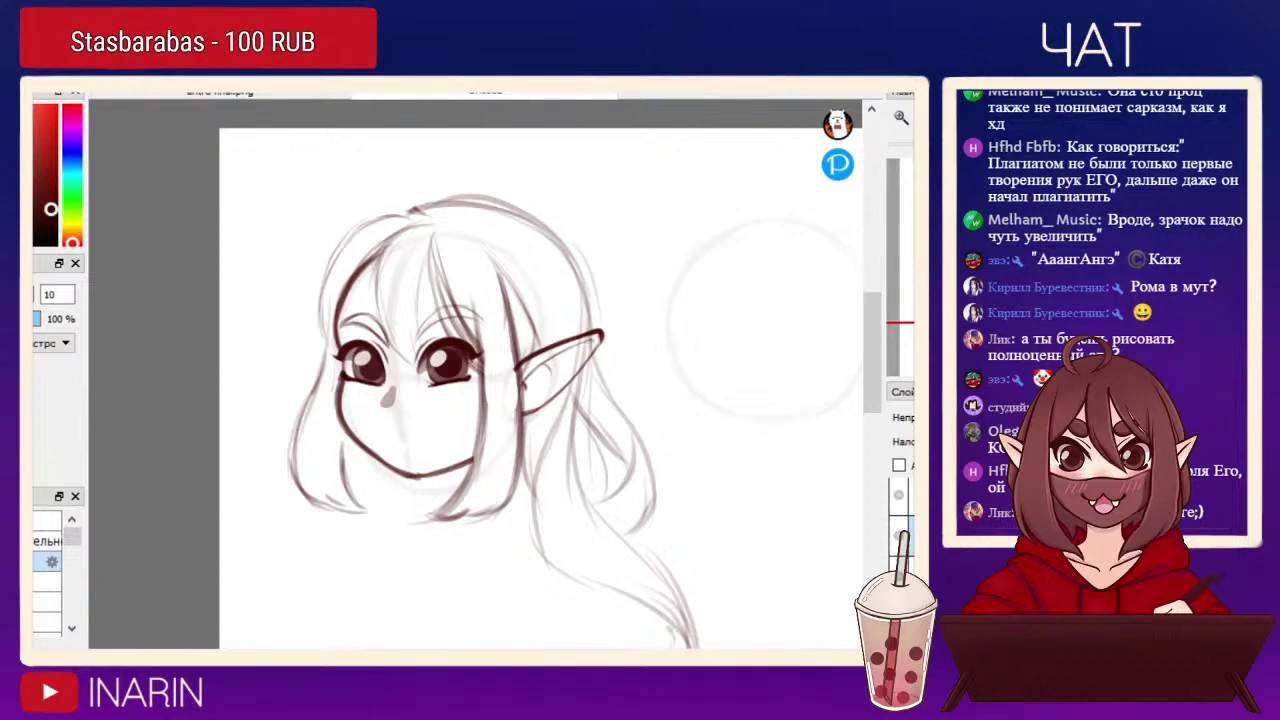
mouse_move(480, 375)
mouse_down()
mouse_move(367, 215)
mouse_move(477, 344)
mouse_up()
key(Down)
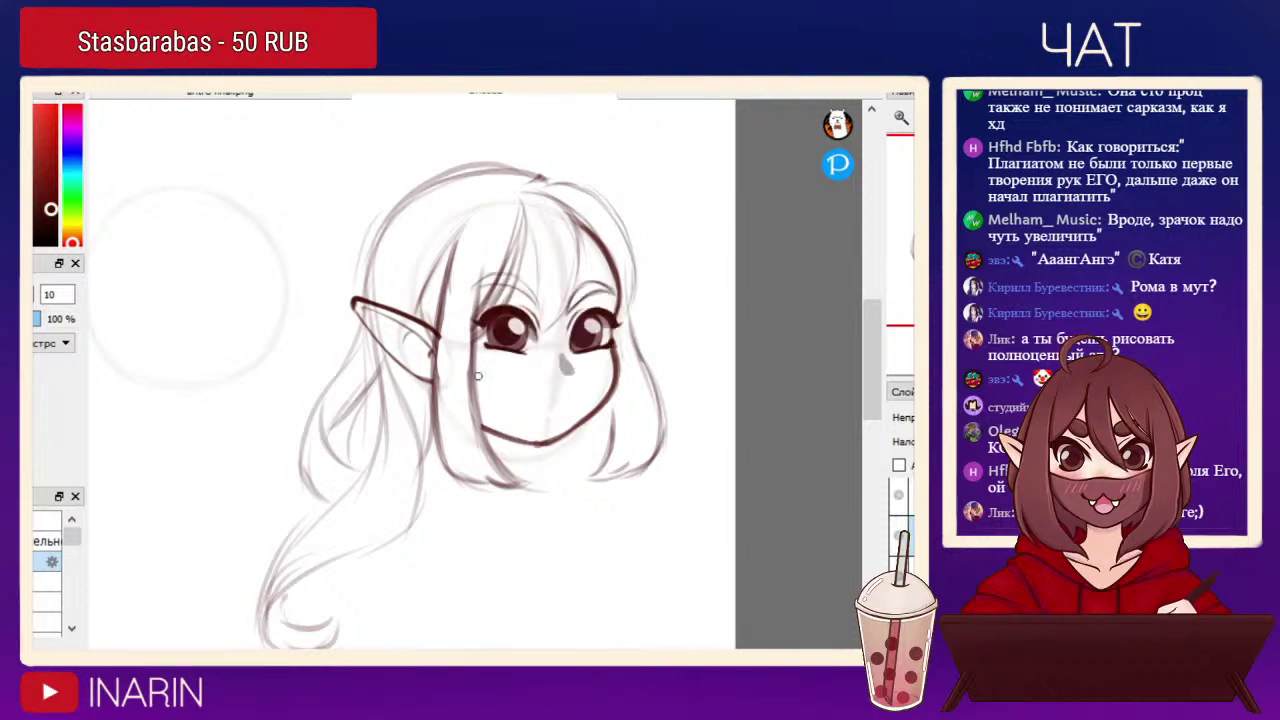
Switch to the size 21 eraser, return to the unmirrored view and hide the hair sketch so only the face and ear show.
key(e)
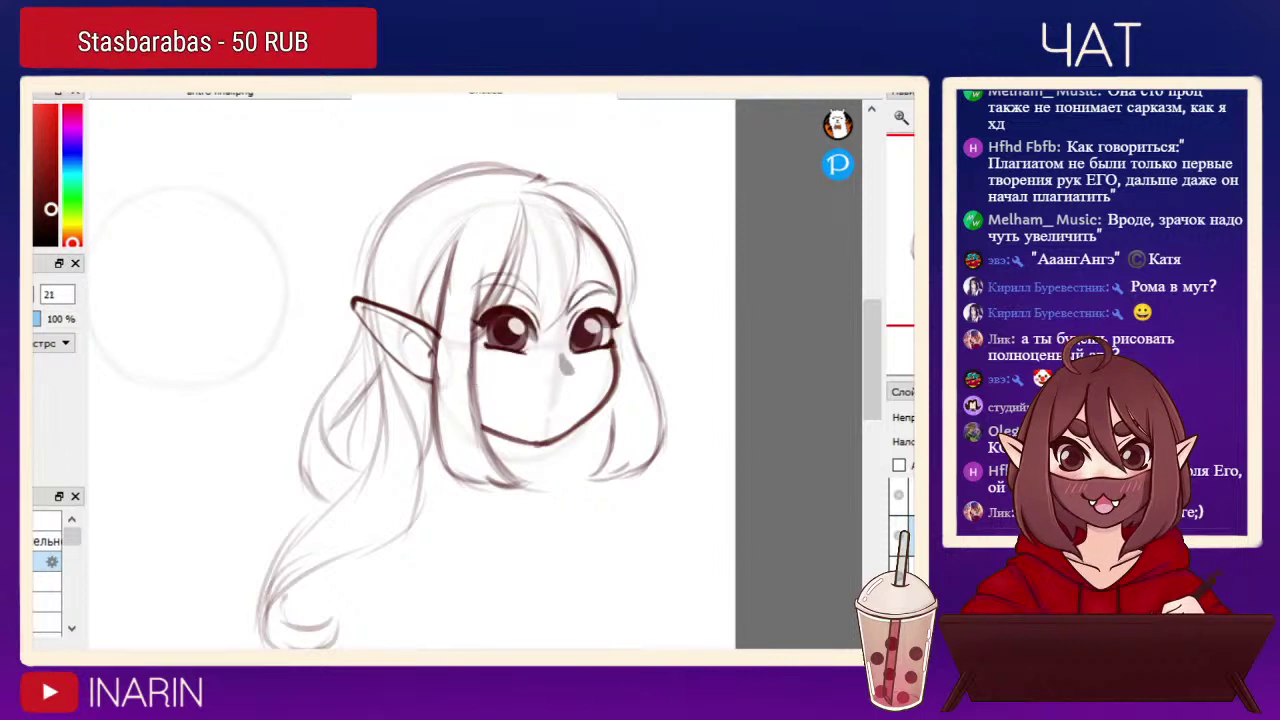
key(r)
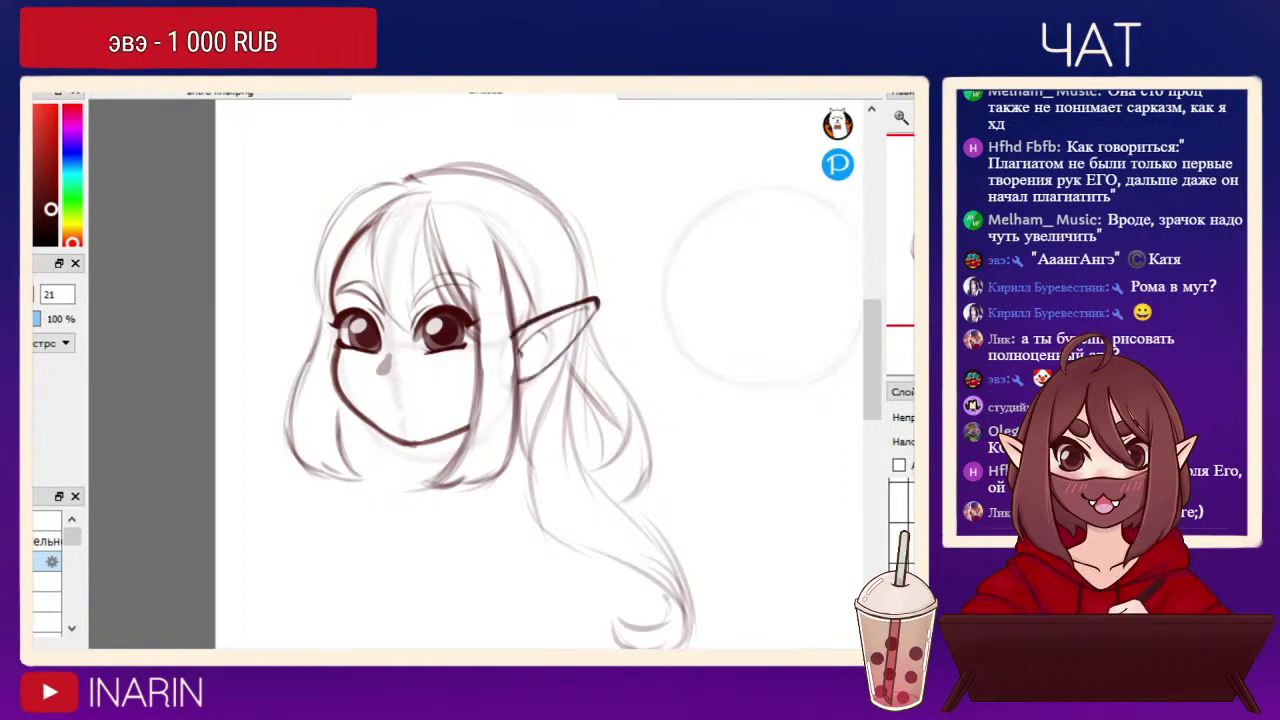
click(898, 552)
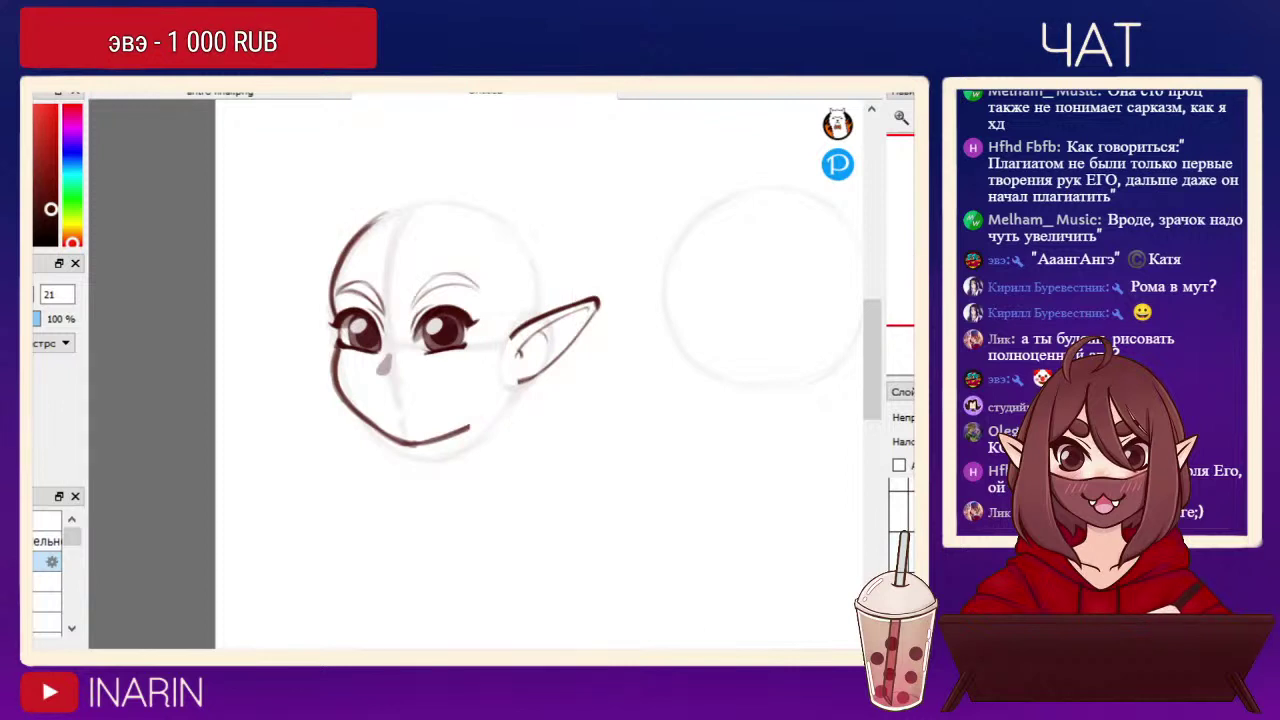
Sketch the neck below the jaw and ear with two side lines and a curved closing line at its base.
scroll(900, 530, down, 3)
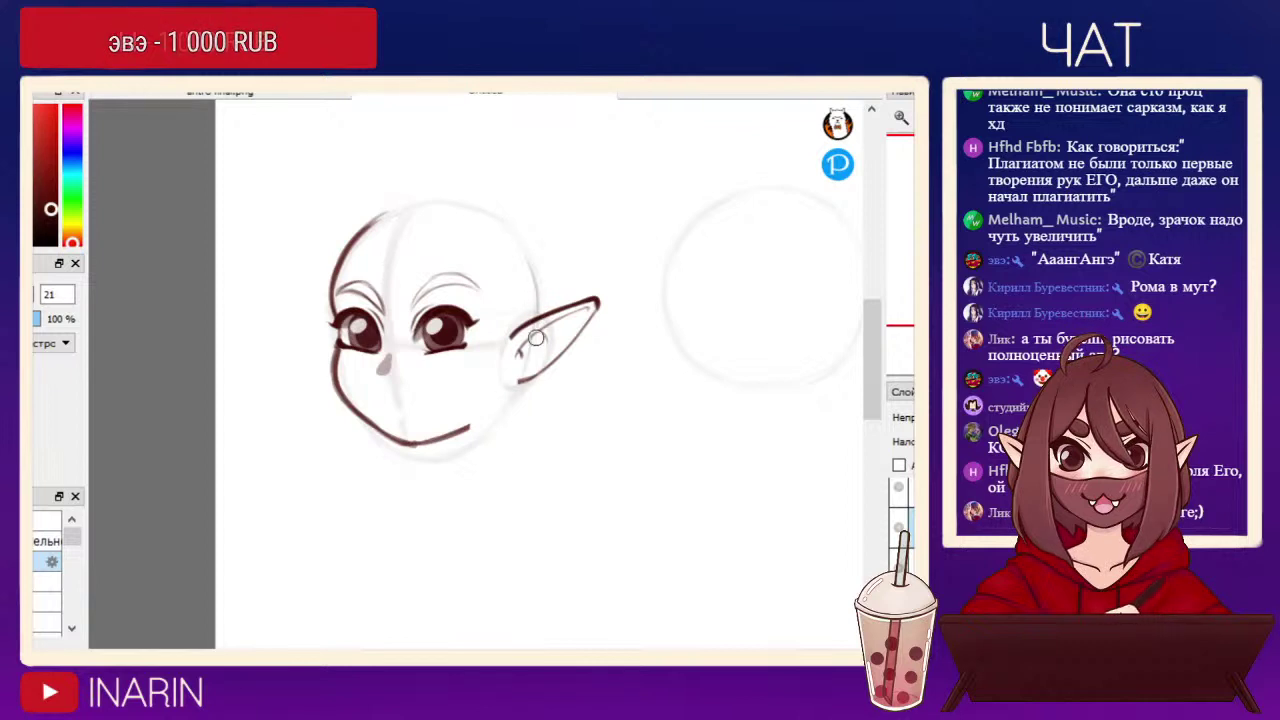
drag(520, 382, 497, 496)
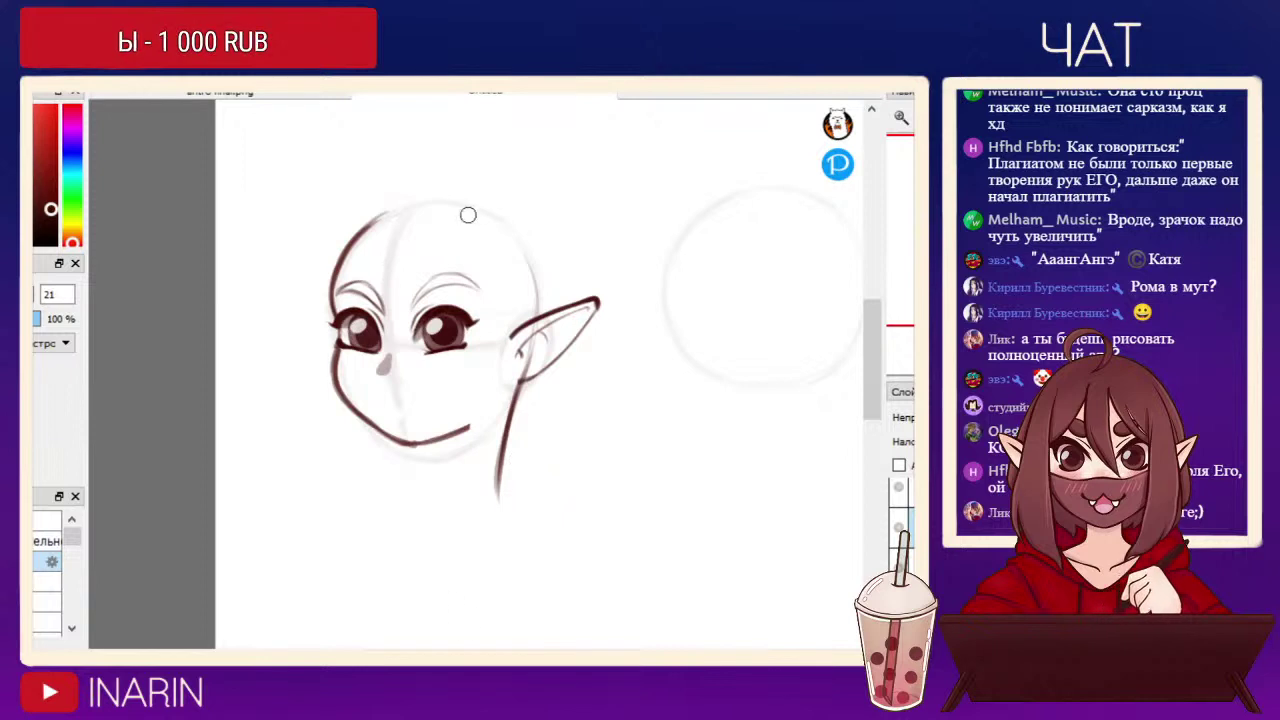
mouse_move(497, 488)
mouse_down()
mouse_move(470, 517)
mouse_move(428, 518)
mouse_up()
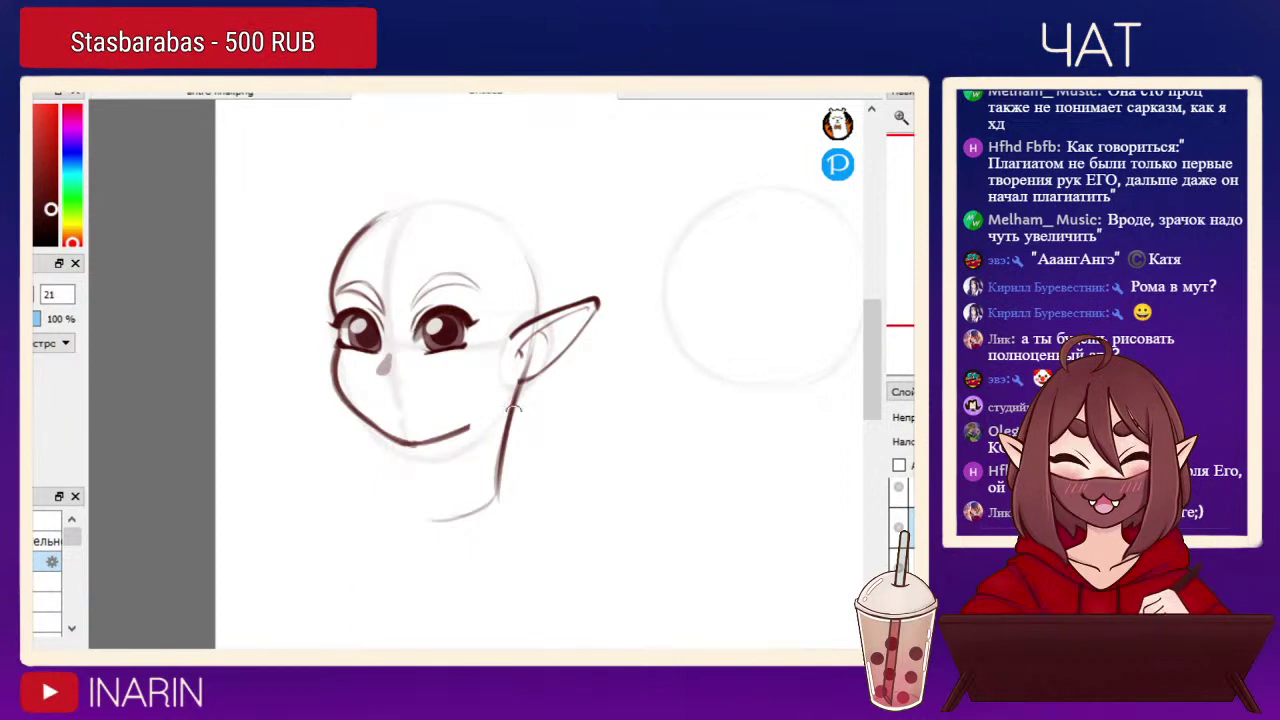
mouse_move(406, 447)
mouse_down()
mouse_move(413, 505)
mouse_move(486, 508)
mouse_up()
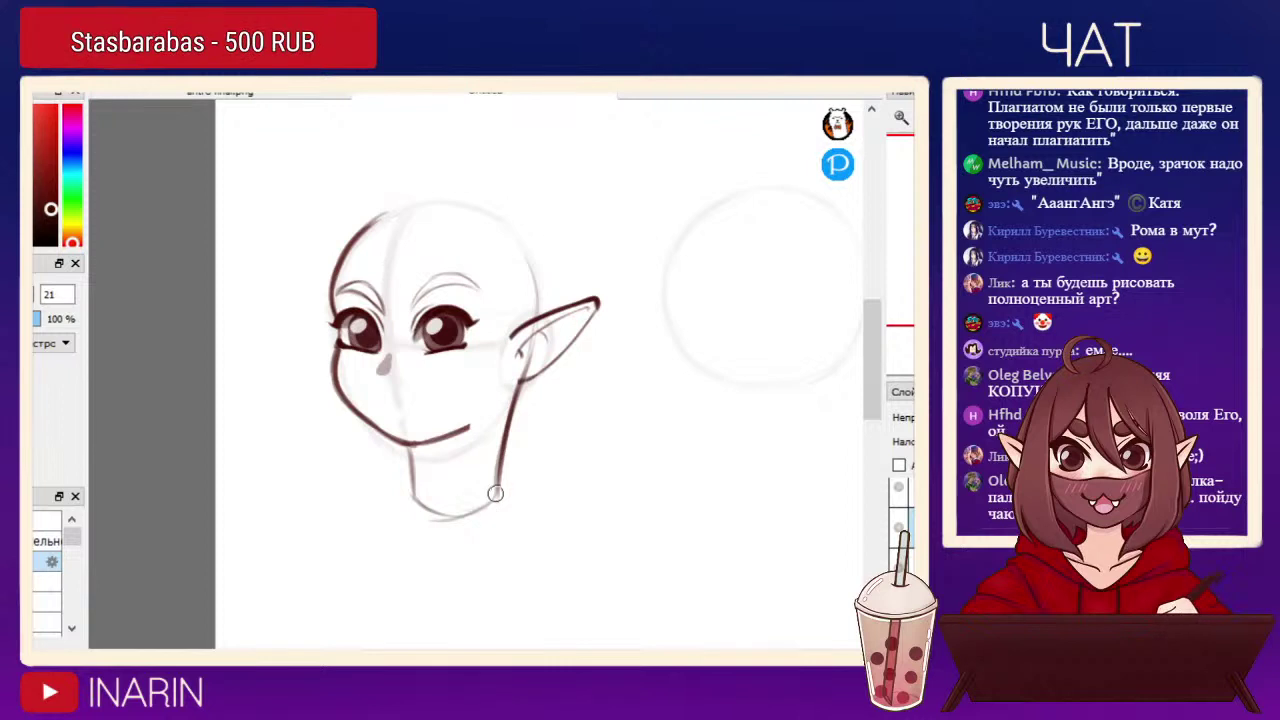
key(Down)
mouse_move(539, 449)
mouse_down()
mouse_move(541, 500)
mouse_move(539, 477)
mouse_move(541, 496)
mouse_move(475, 510)
mouse_up()
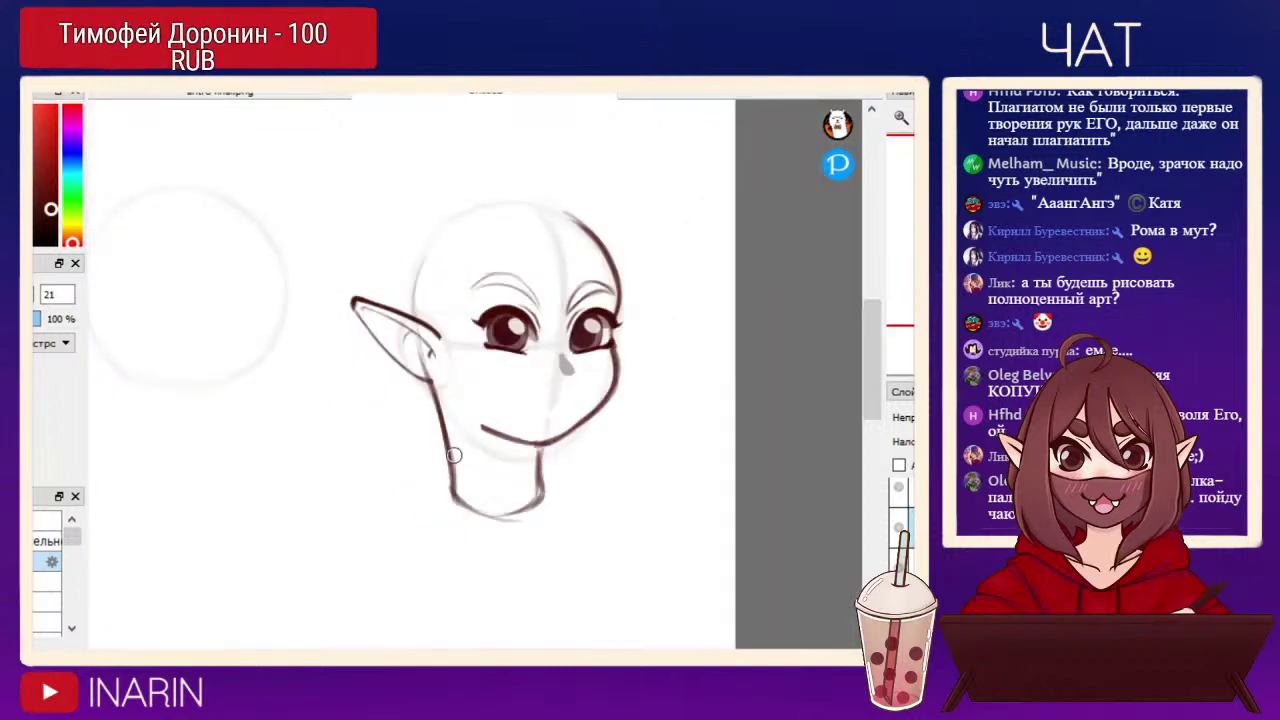
drag(540, 455, 542, 495)
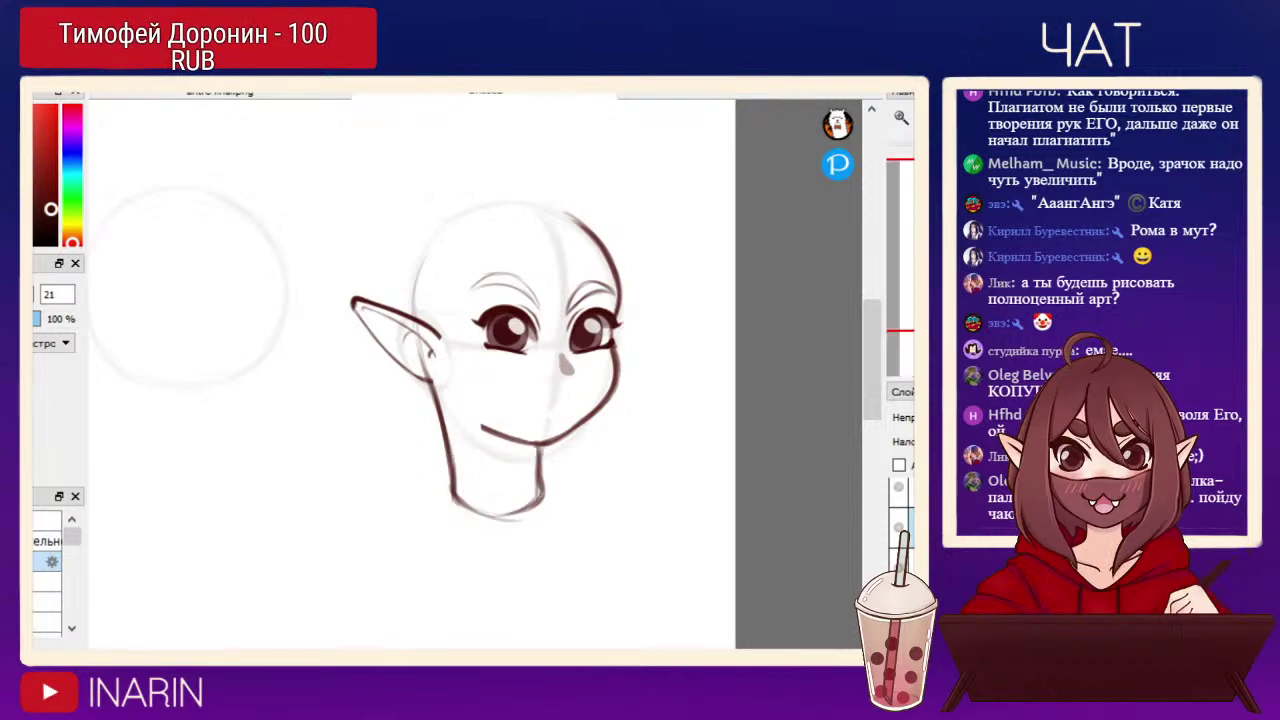
Darken and thicken the back line of the neck and clean up the sketched curve at its base.
key(h)
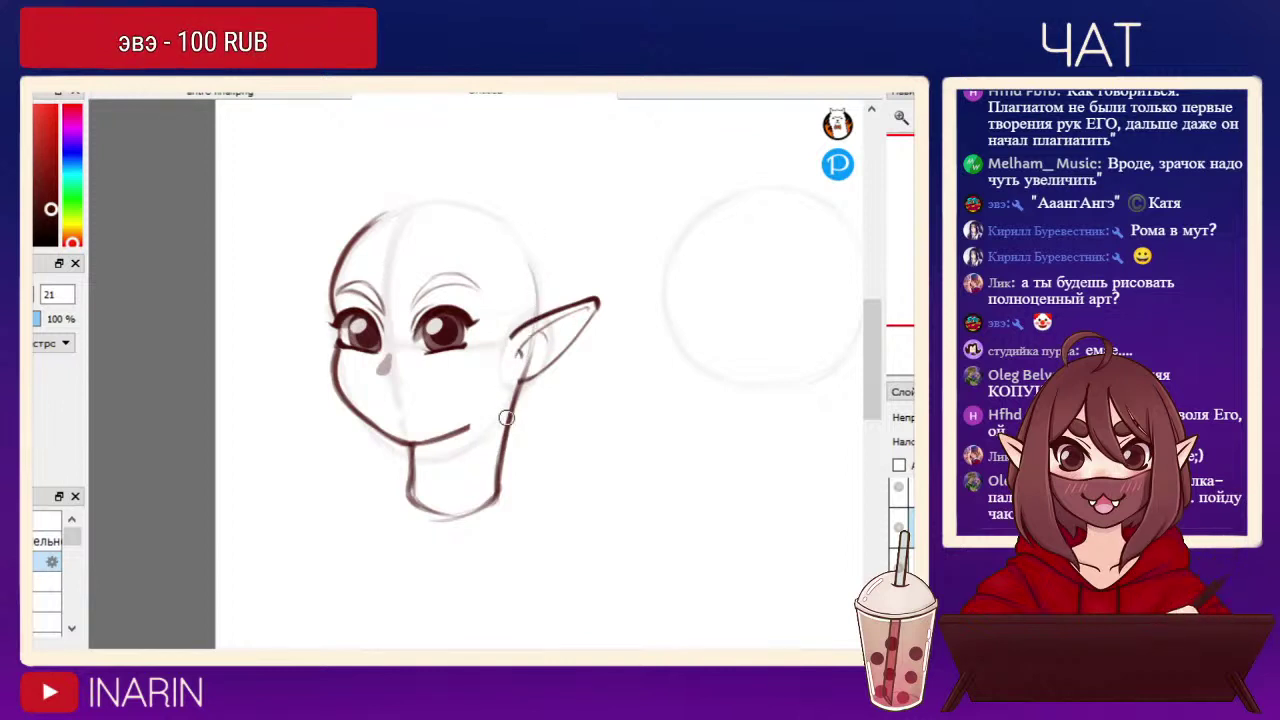
drag(512, 408, 502, 492)
drag(507, 434, 503, 498)
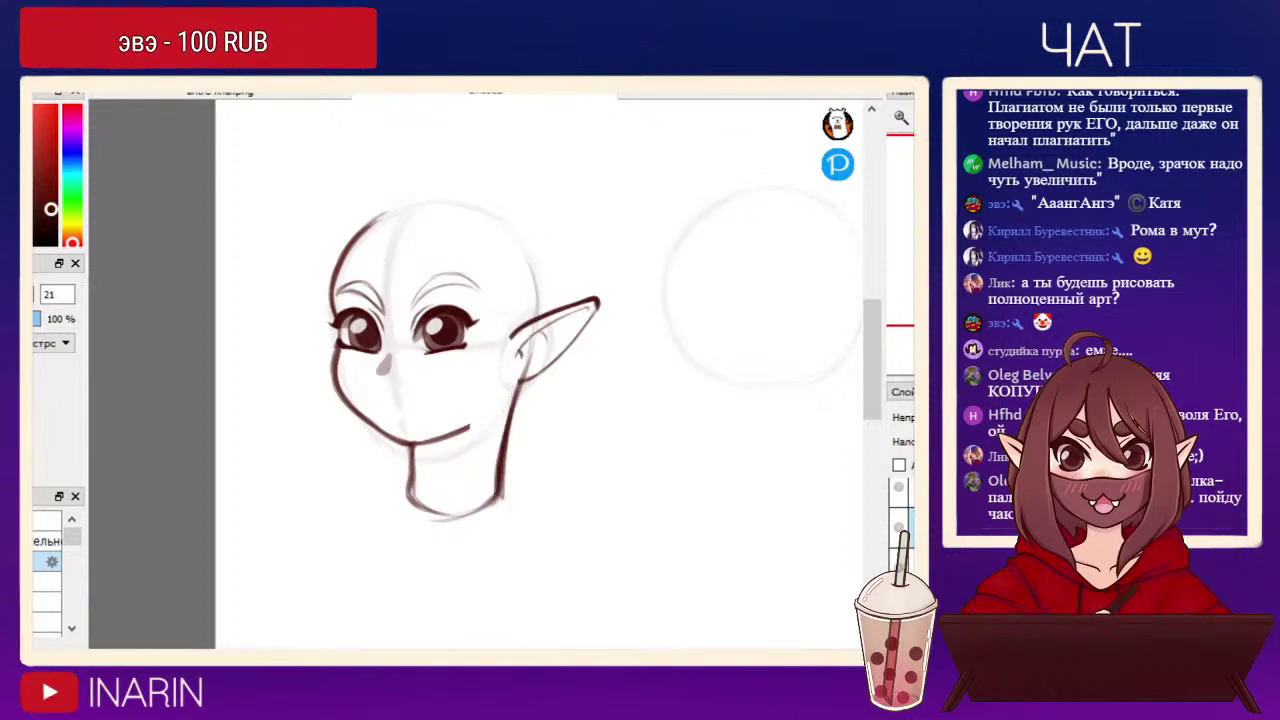
key(e)
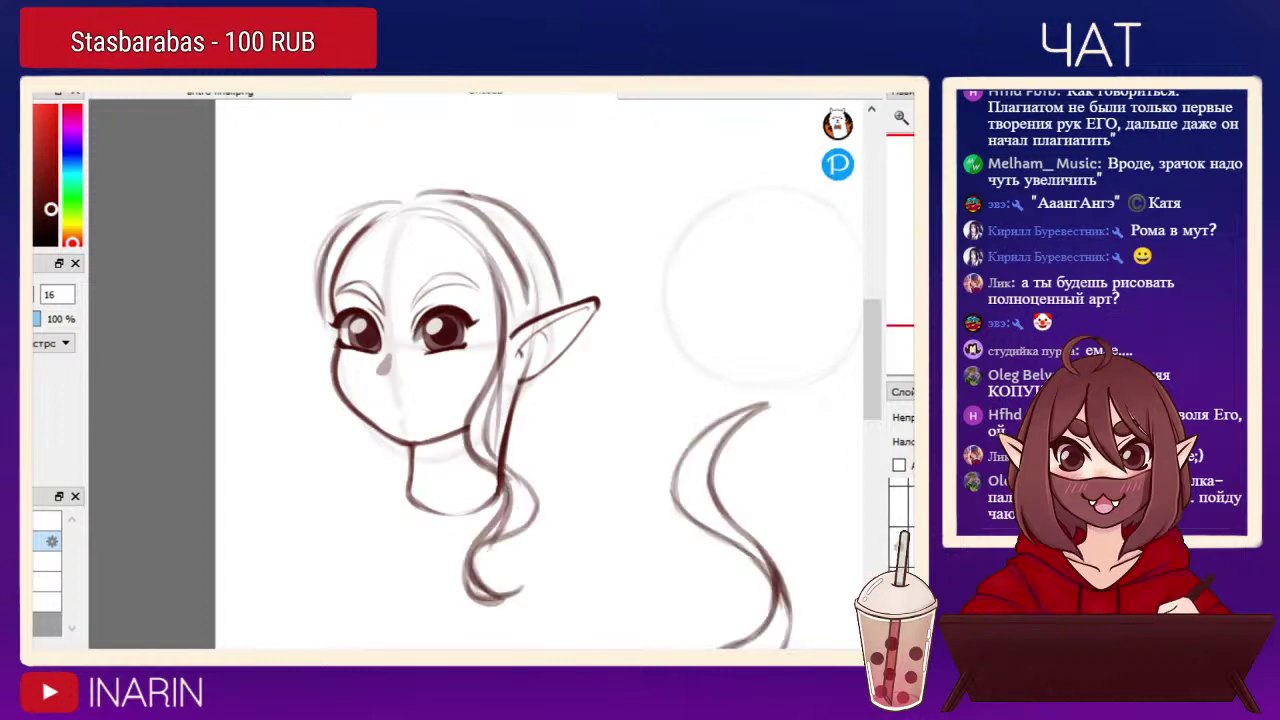
Hide the wavy-strand hair sketch and show the hairstyle sketch with bangs and a long ponytail instead.
click(898, 546)
click(898, 506)
click(898, 506)
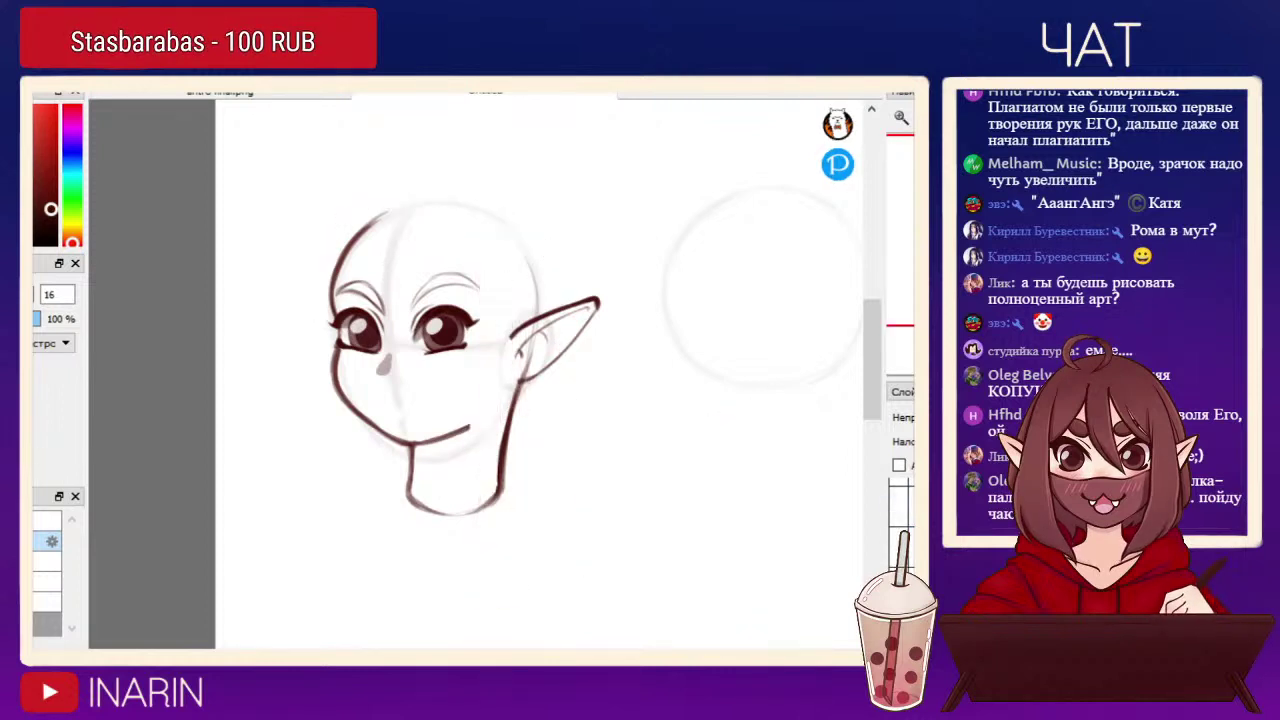
key(ctrl+y)
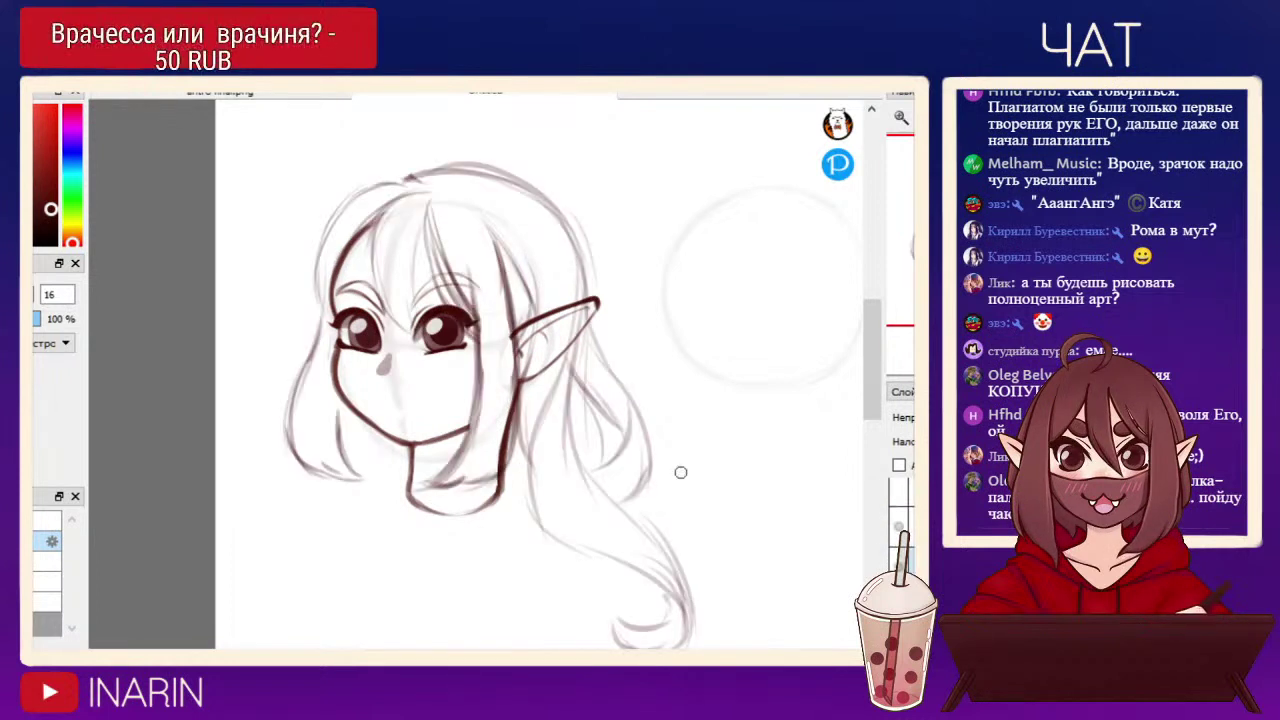
Erase the back neck line where the side hair strand covers it and check the head in a mirrored view.
mouse_move(510, 405)
mouse_down()
mouse_move(496, 473)
mouse_move(522, 392)
mouse_move(504, 451)
mouse_up()
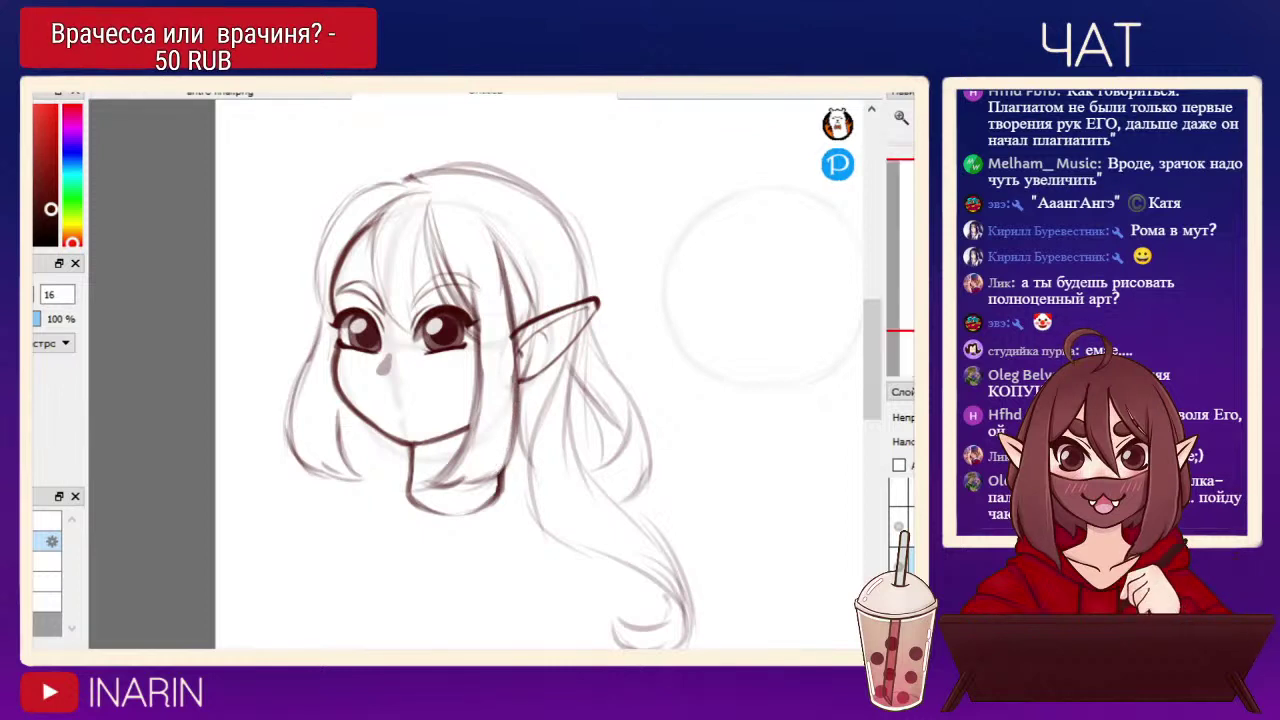
key(h)
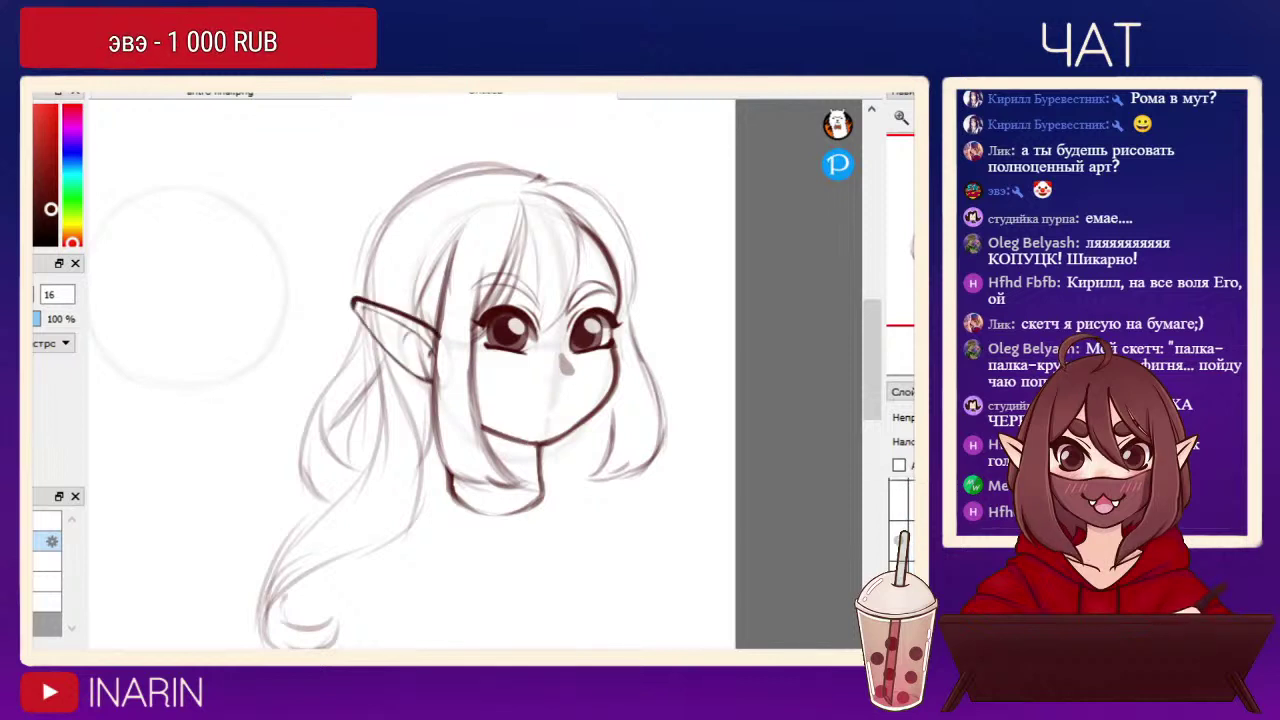
key(ctrl+shift+n)
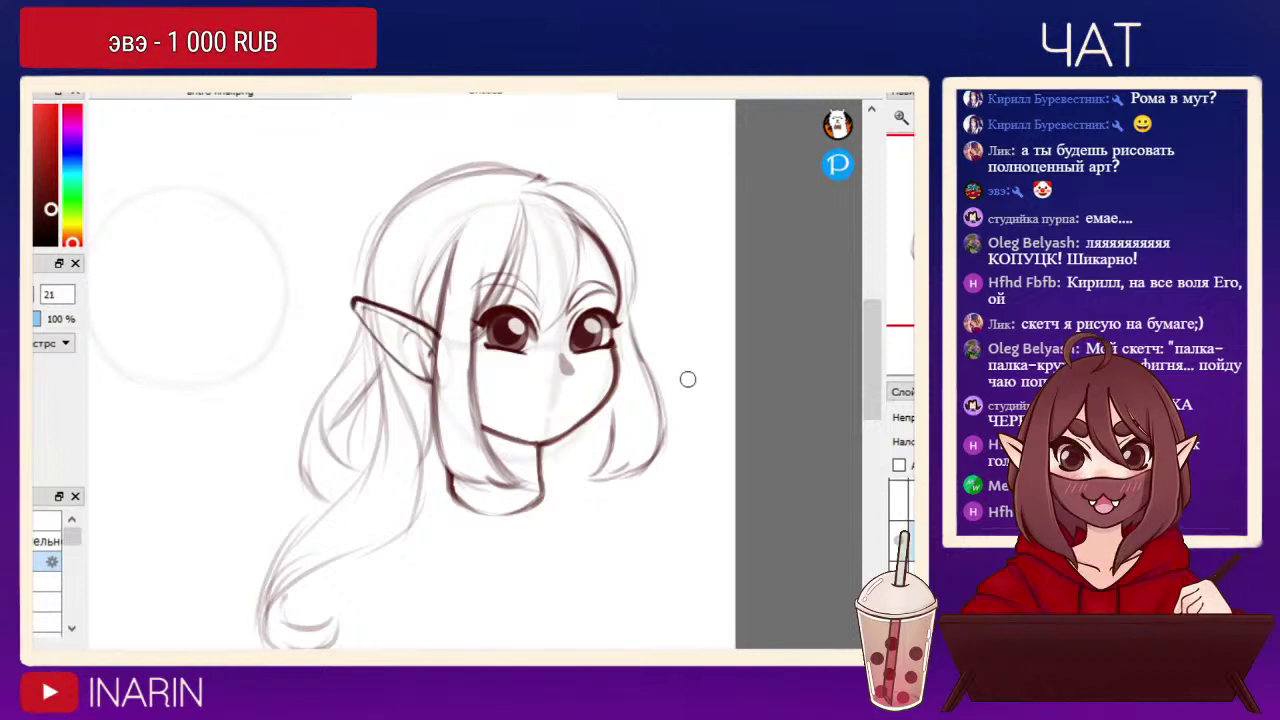
key(e)
key(h)
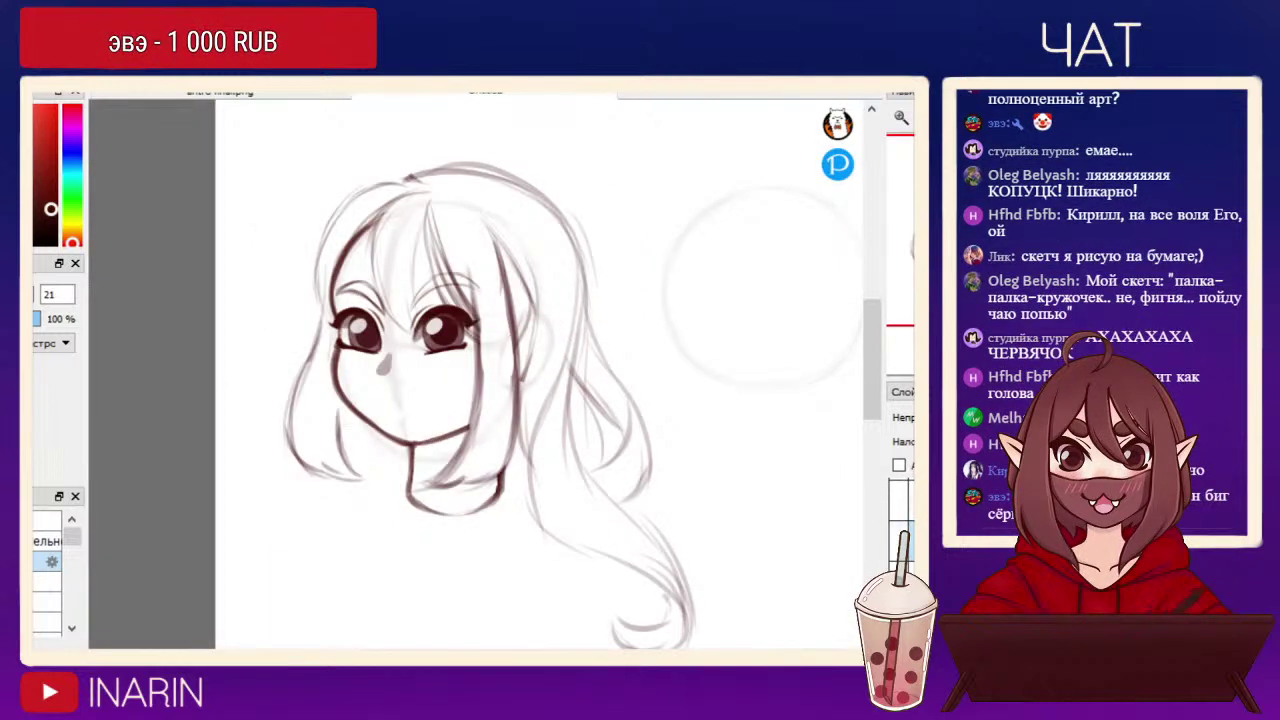
Restore the ear layer's visibility, select the sketch layer and mark the neck base with short strokes on both sides.
click(898, 540)
click(898, 580)
click(898, 580)
click(910, 578)
mouse_move(600, 350)
mouse_down()
mouse_move(438, 363)
mouse_move(588, 231)
mouse_move(602, 250)
mouse_up()
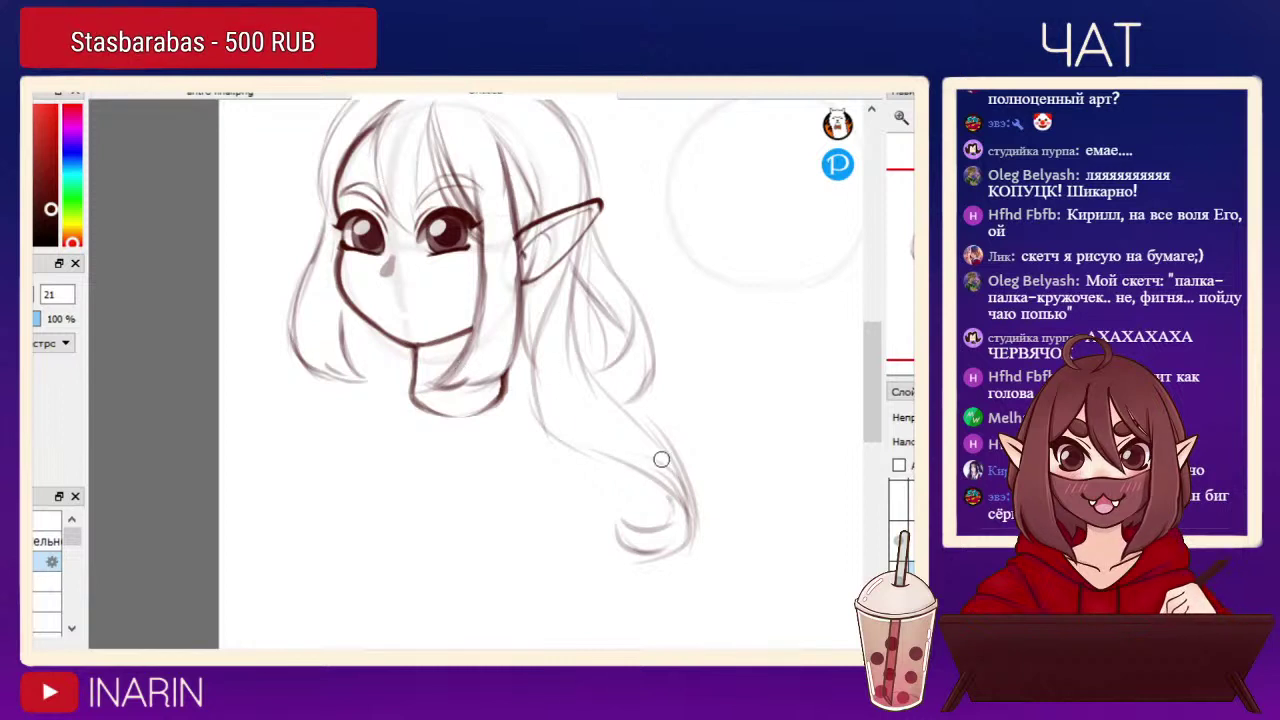
mouse_move(507, 385)
mouse_down()
mouse_move(536, 403)
mouse_move(508, 386)
mouse_move(562, 415)
mouse_move(502, 393)
mouse_up()
key(e)
key(b)
drag(413, 376, 412, 392)
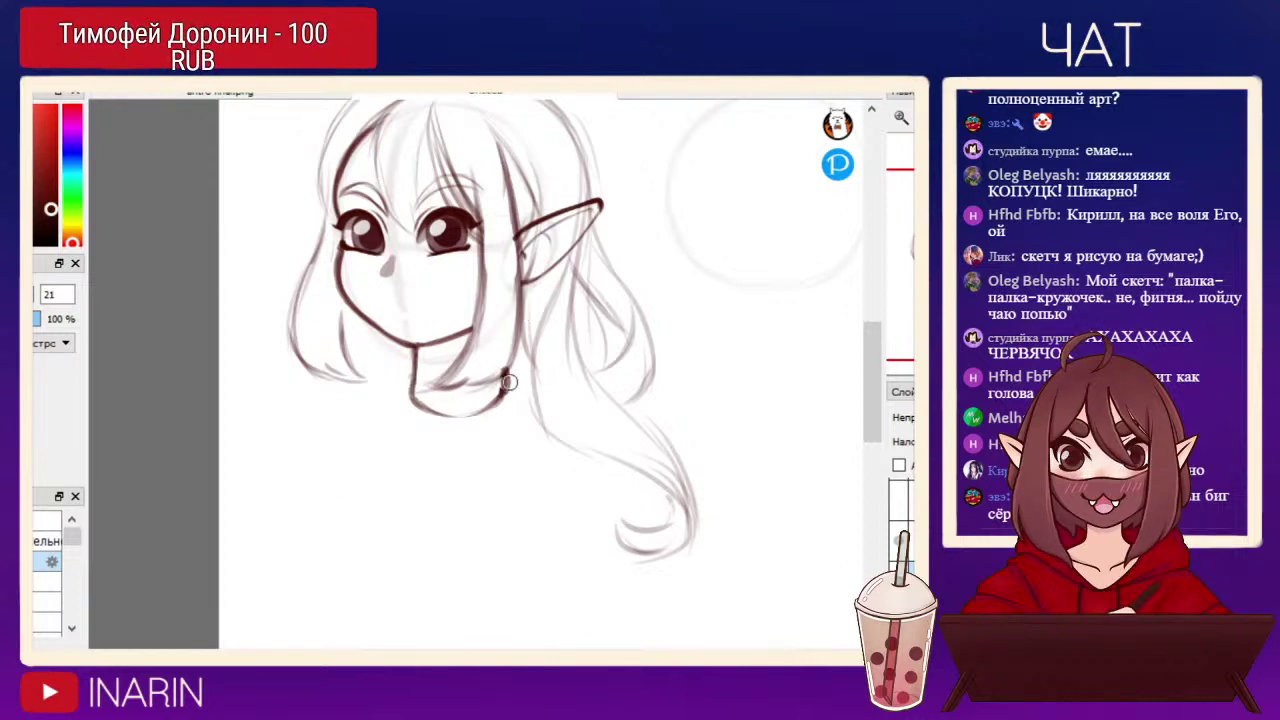
drag(413, 377, 404, 381)
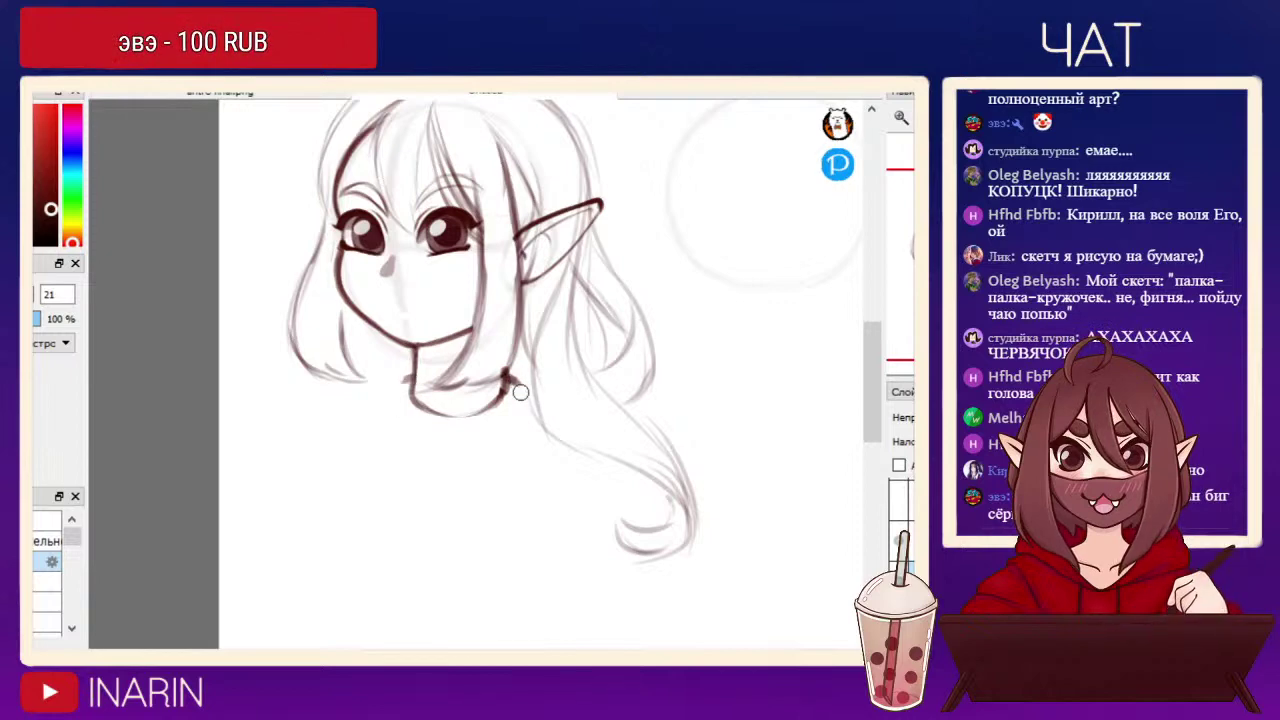
mouse_move(502, 372)
mouse_down()
mouse_move(592, 419)
mouse_move(631, 412)
mouse_move(604, 415)
mouse_move(684, 522)
mouse_up()
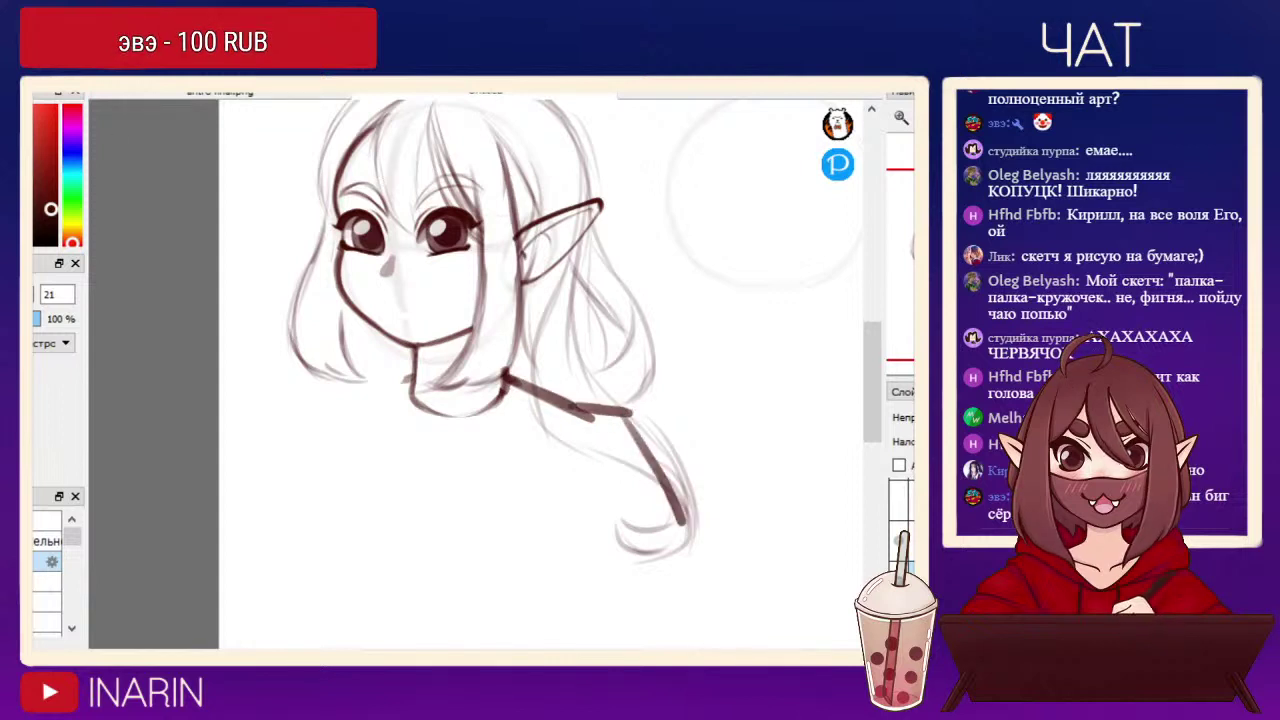
key(ctrl+z)
key(ctrl+z)
key(ctrl+z)
key(ctrl+z)
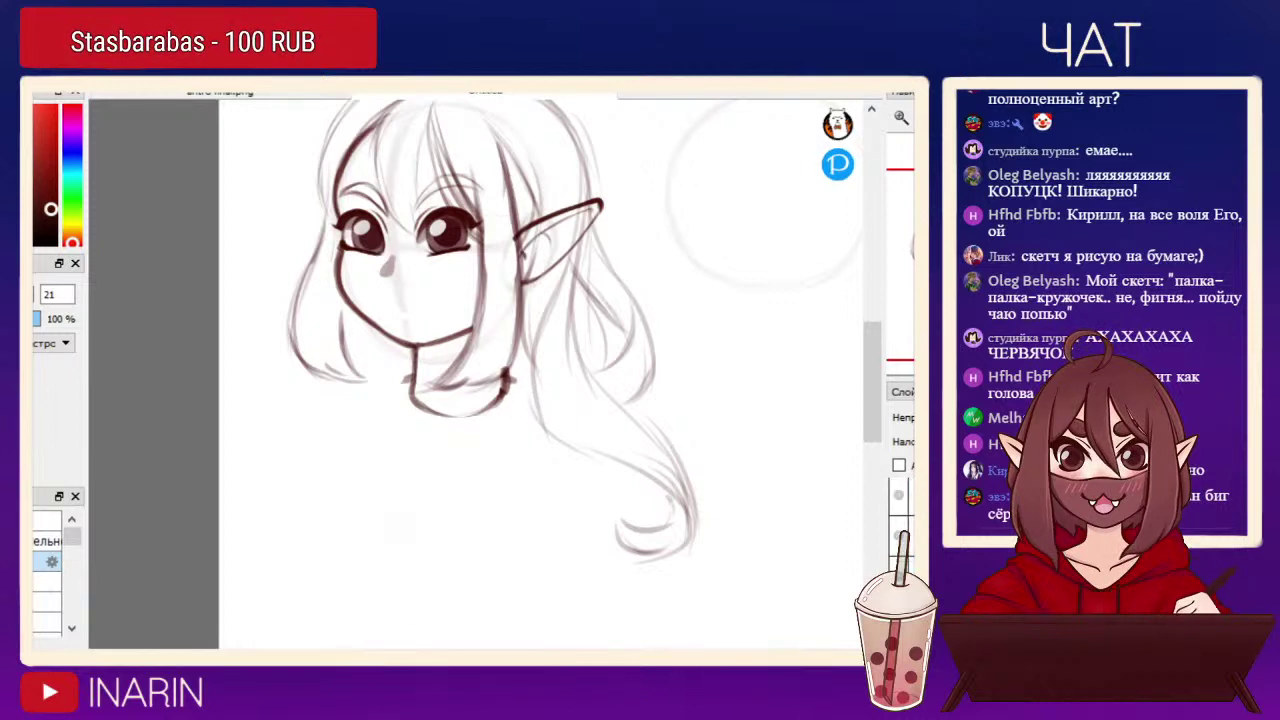
Sketch a faint torso centre line from the neck to the canvas's lower edge and a curved chest line across it.
drag(404, 573, 400, 635)
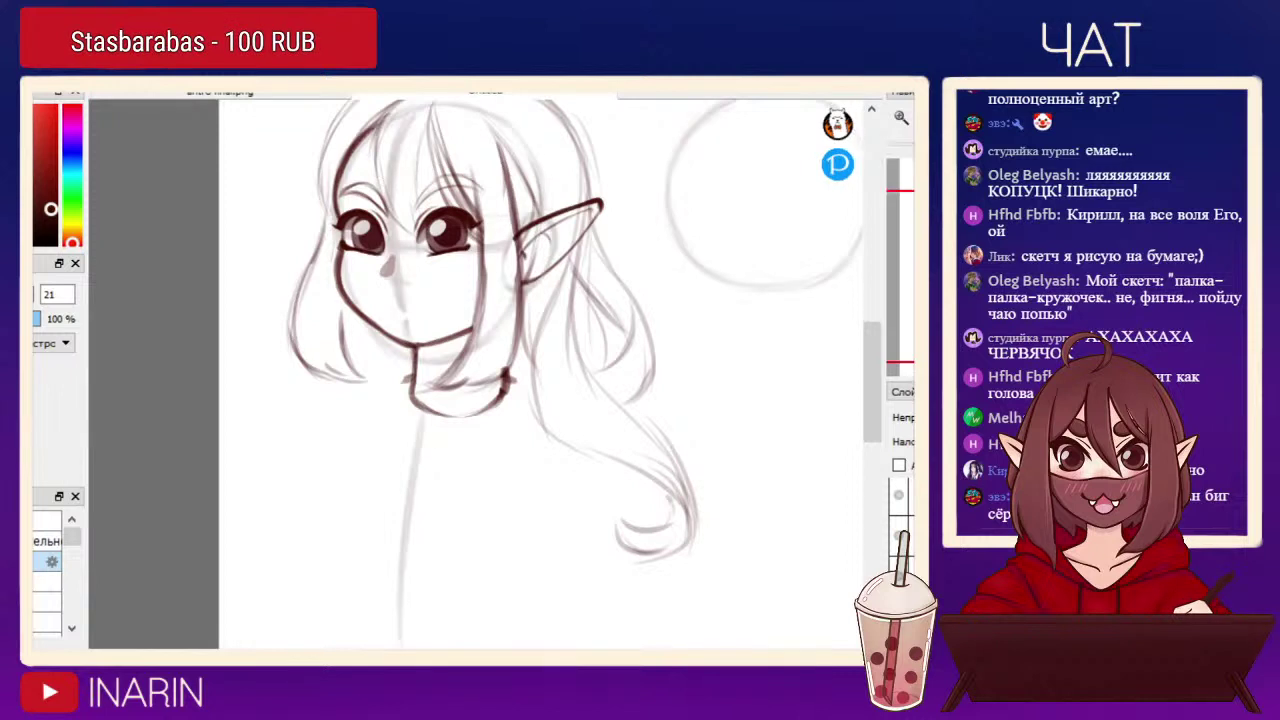
key(ctrl+minus)
mouse_move(437, 406)
mouse_down()
mouse_move(425, 575)
mouse_move(432, 402)
mouse_move(413, 563)
mouse_move(431, 420)
mouse_move(423, 631)
mouse_up()
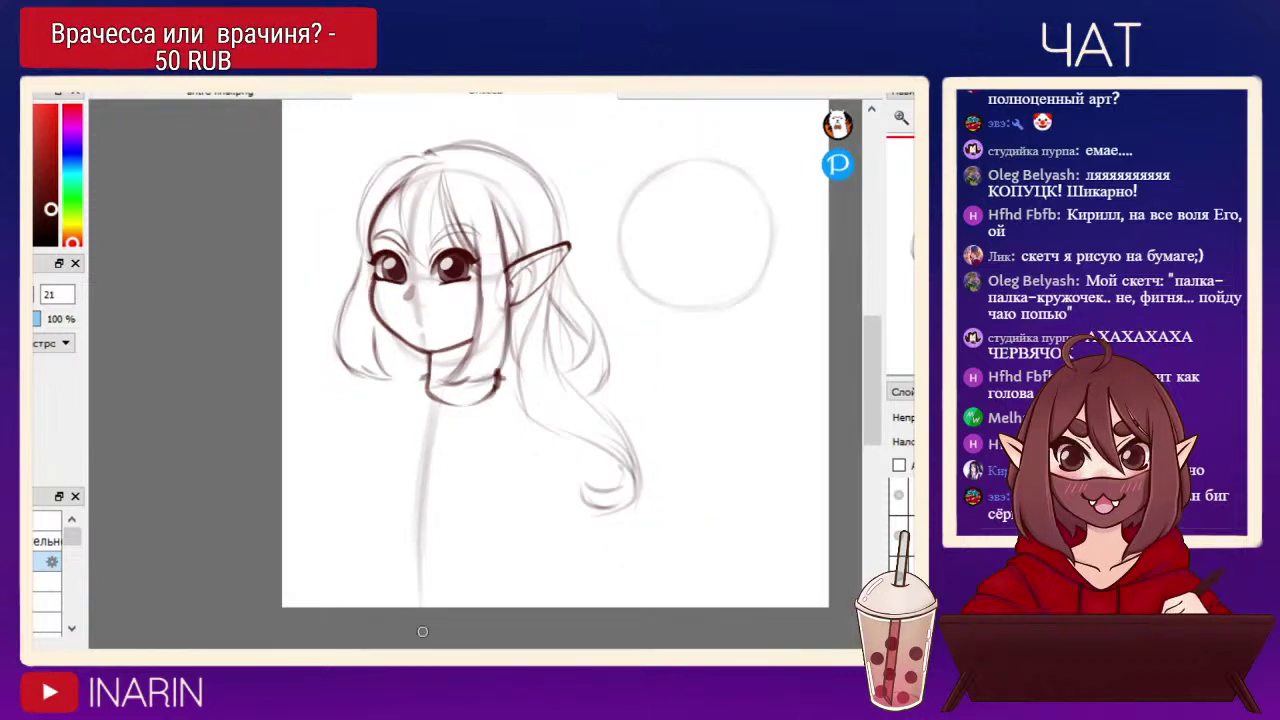
drag(420, 472, 416, 576)
drag(429, 482, 426, 608)
drag(436, 396, 415, 612)
mouse_move(370, 450)
mouse_down()
mouse_move(544, 496)
mouse_move(362, 468)
mouse_move(546, 496)
mouse_move(359, 448)
mouse_move(521, 492)
mouse_move(378, 449)
mouse_move(519, 496)
mouse_move(371, 460)
mouse_move(472, 494)
mouse_up()
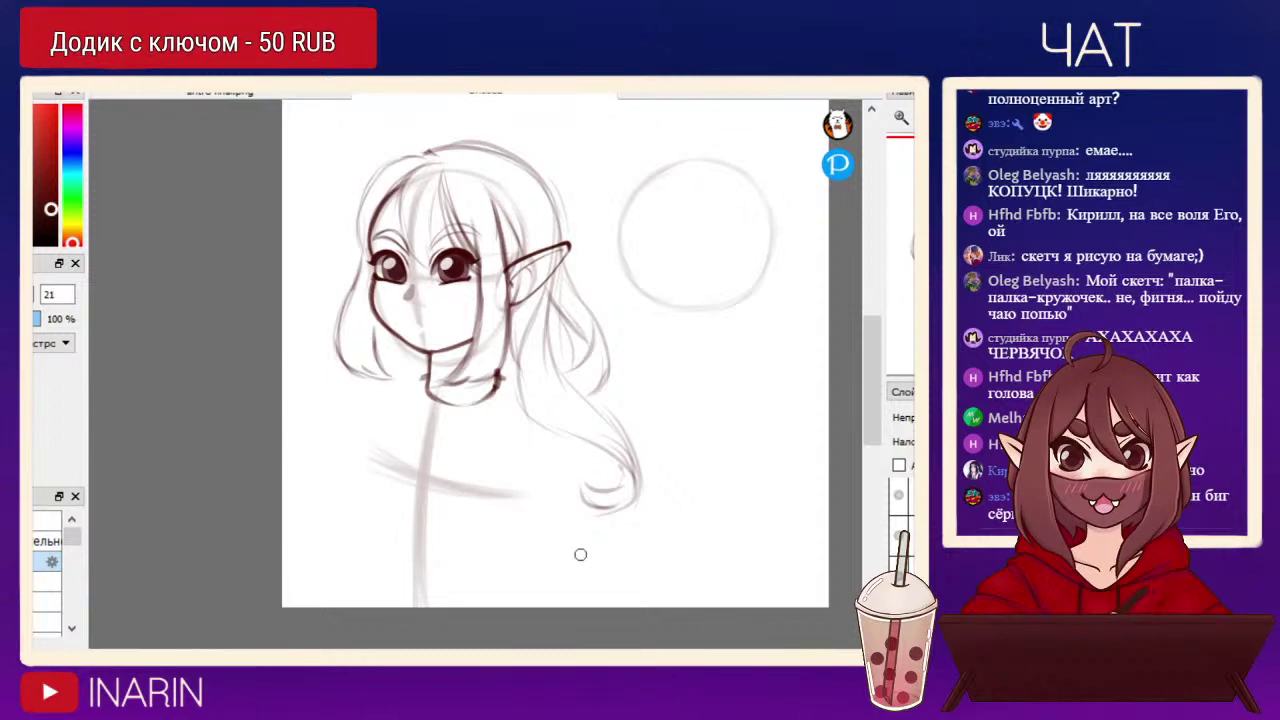
Block in the torso as a faint box with sloping shoulder edges, vertical front corners and a receding side face.
mouse_move(409, 397)
mouse_down()
mouse_move(515, 420)
mouse_move(526, 598)
mouse_up()
drag(523, 423, 520, 607)
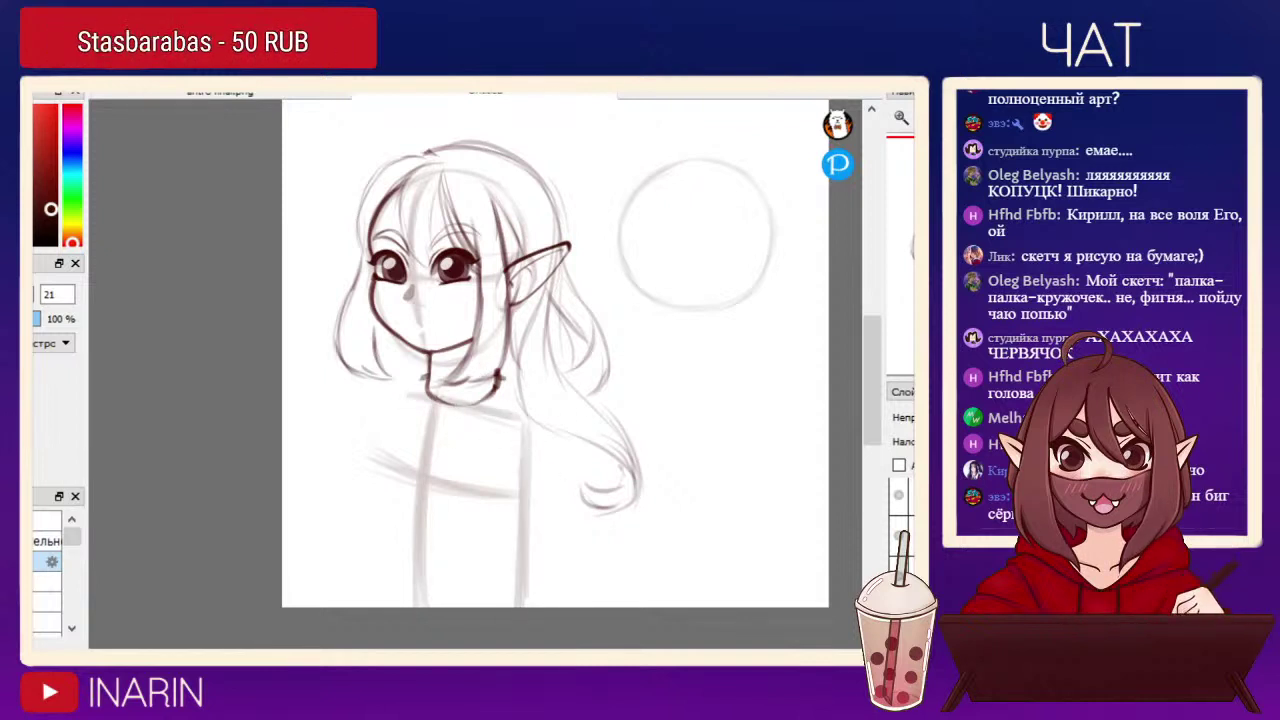
mouse_move(548, 382)
mouse_down()
mouse_move(426, 367)
mouse_move(485, 379)
mouse_move(442, 390)
mouse_move(405, 362)
mouse_move(418, 362)
mouse_move(373, 385)
mouse_move(437, 410)
mouse_move(335, 590)
mouse_up()
drag(362, 388, 339, 606)
drag(352, 452, 344, 606)
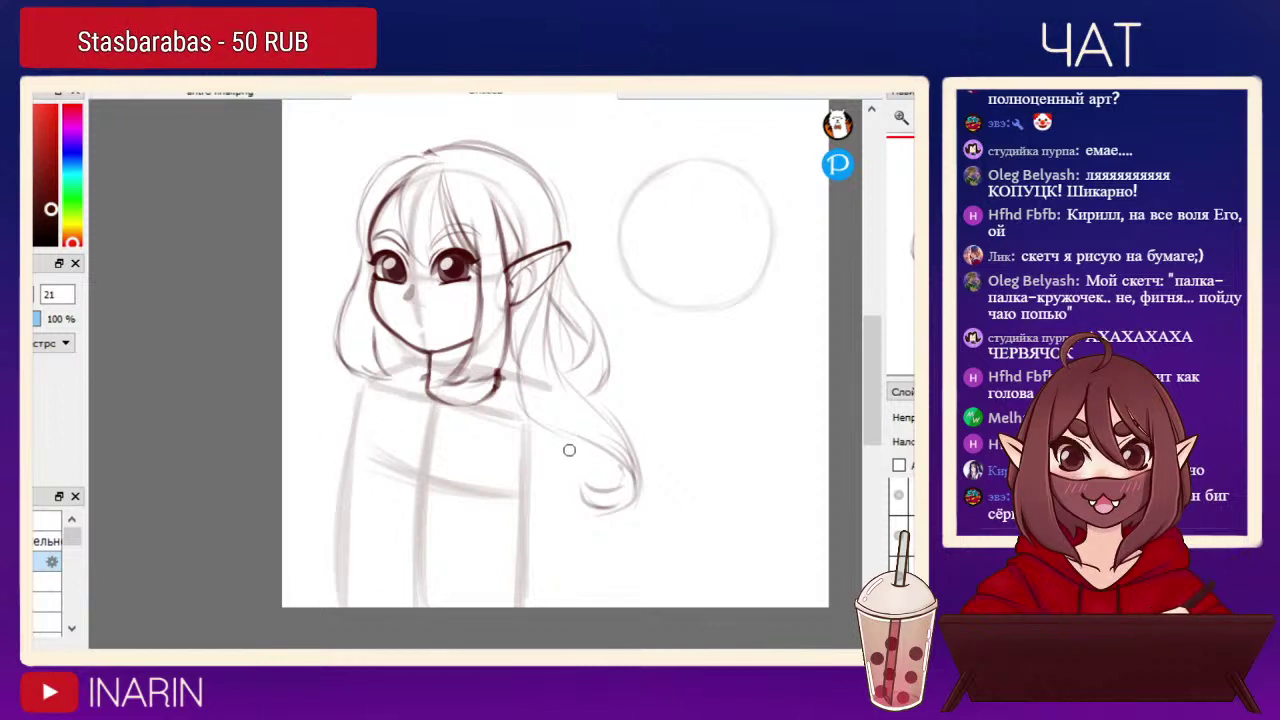
mouse_move(505, 378)
mouse_down()
mouse_move(563, 403)
mouse_move(578, 602)
mouse_move(568, 410)
mouse_up()
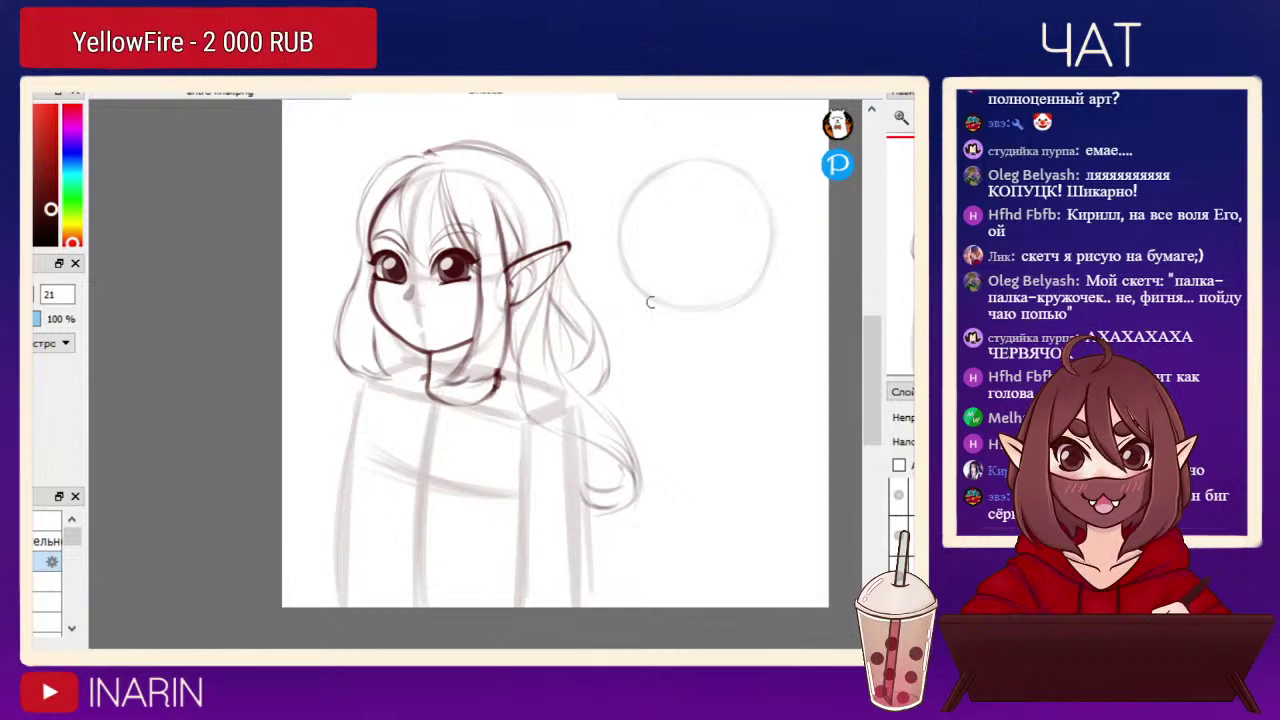
Lasso the torso box guide and transform it to sit slightly further toward the face side, then deselect it.
mouse_move(518, 357)
mouse_down()
mouse_move(612, 430)
mouse_move(300, 612)
mouse_move(345, 380)
mouse_move(518, 358)
mouse_up()
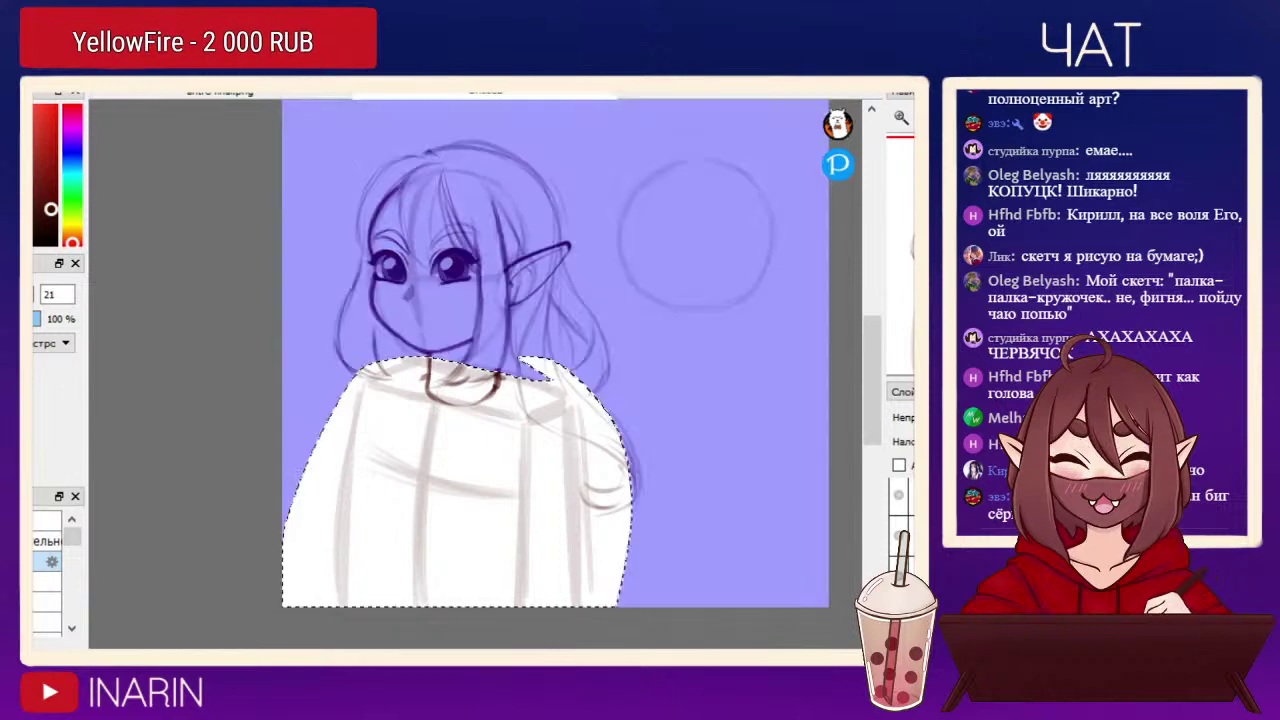
key(ctrl+t)
drag(454, 440, 450, 440)
key(Return)
key(ctrl+d)
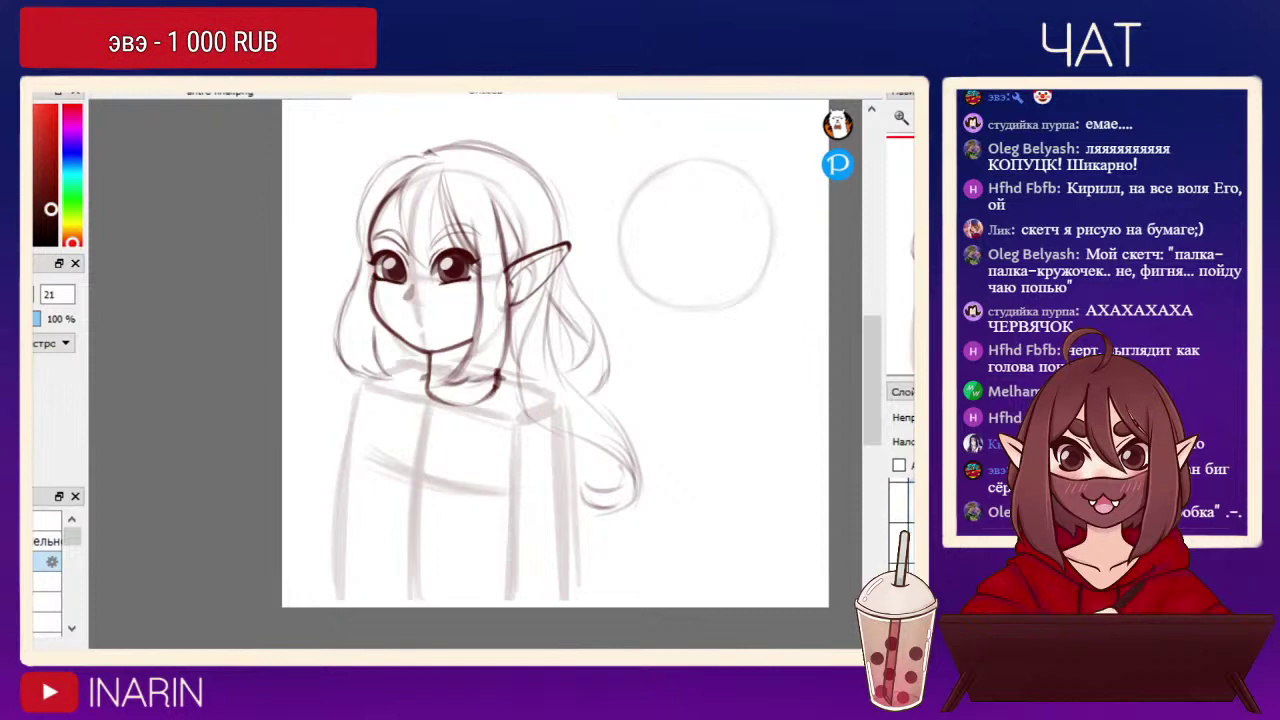
Draw dark shoulder lines outward from the neck base and a round shoulder joint at each upper corner of the torso.
click(901, 118)
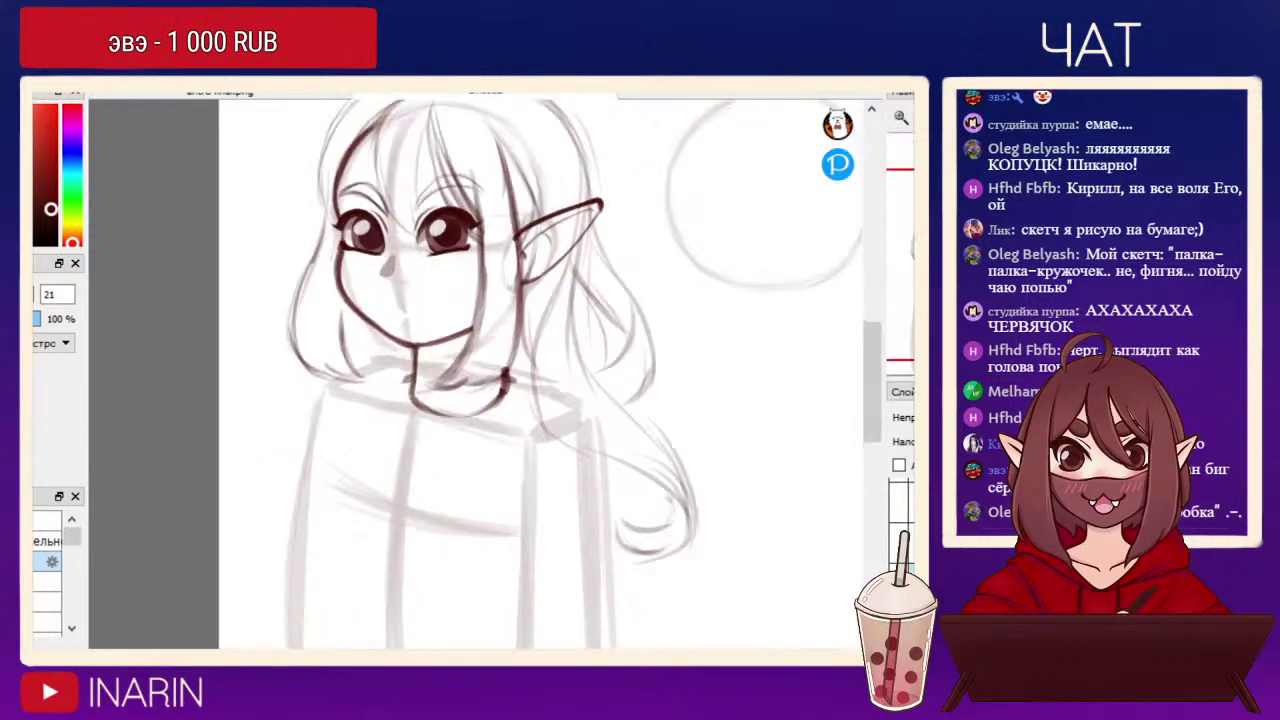
drag(510, 379, 561, 405)
drag(408, 367, 388, 363)
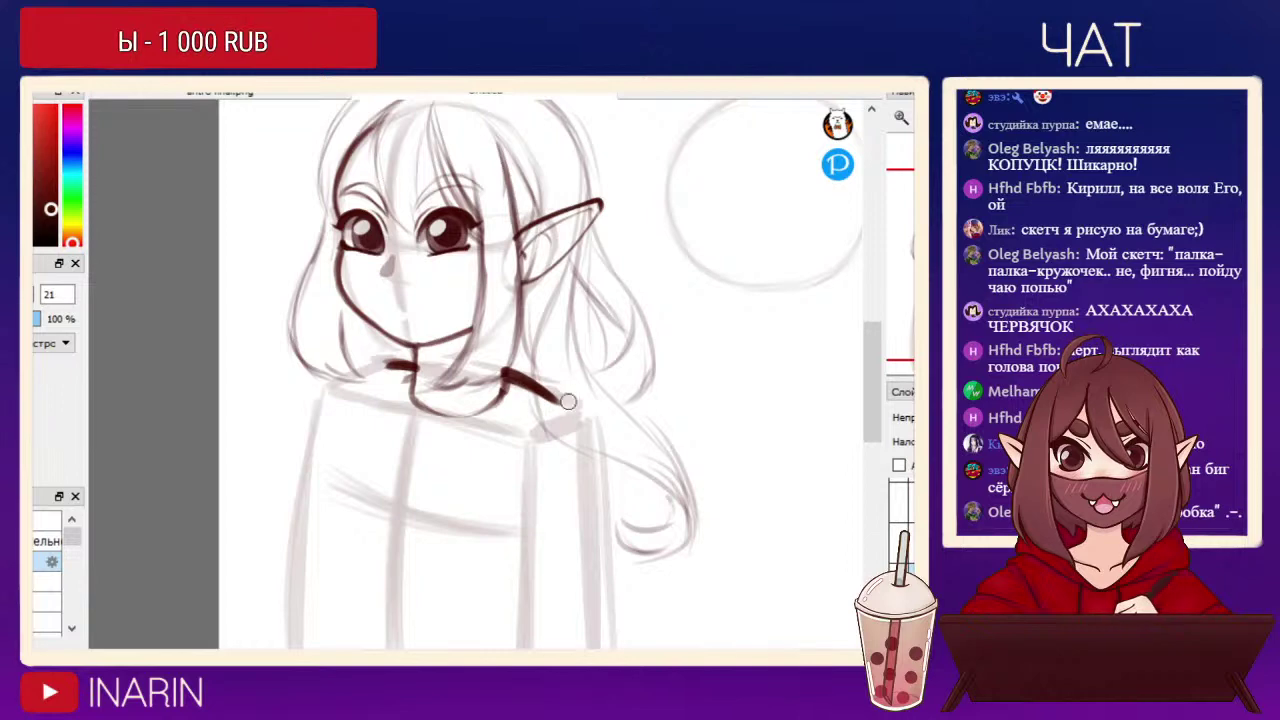
mouse_move(535, 437)
mouse_down()
mouse_move(577, 489)
mouse_move(595, 405)
mouse_up()
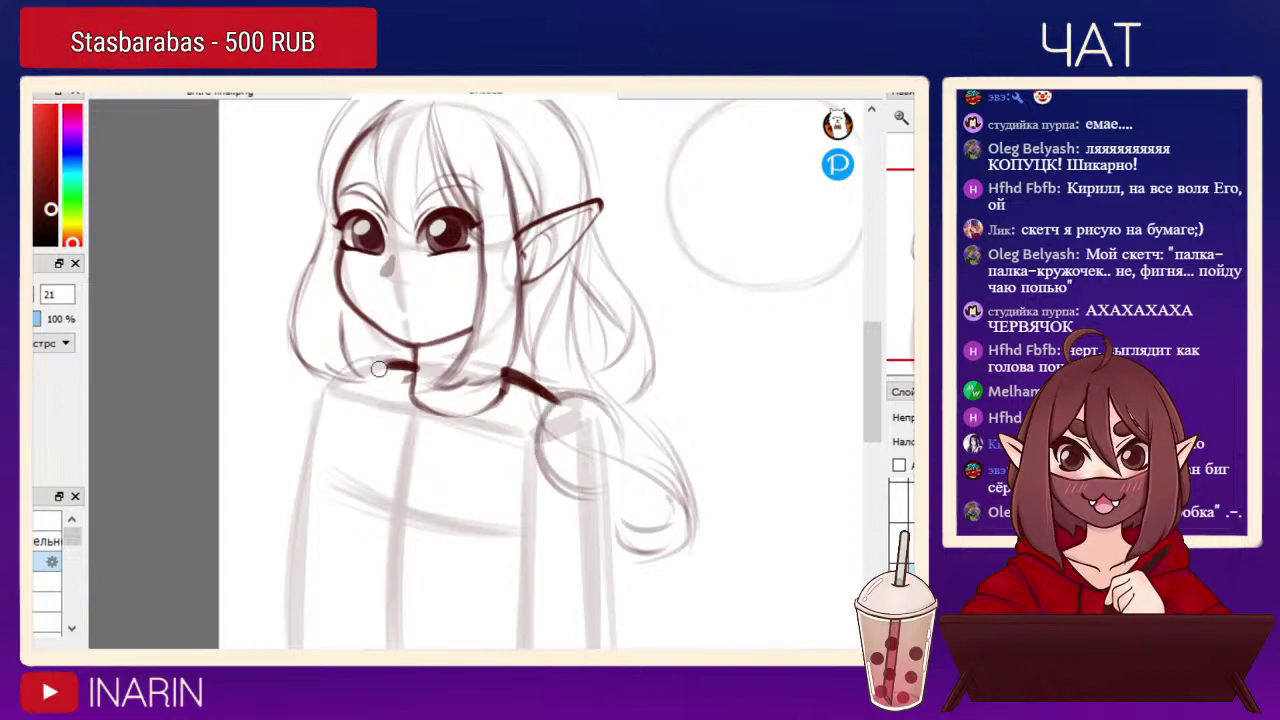
drag(388, 366, 320, 436)
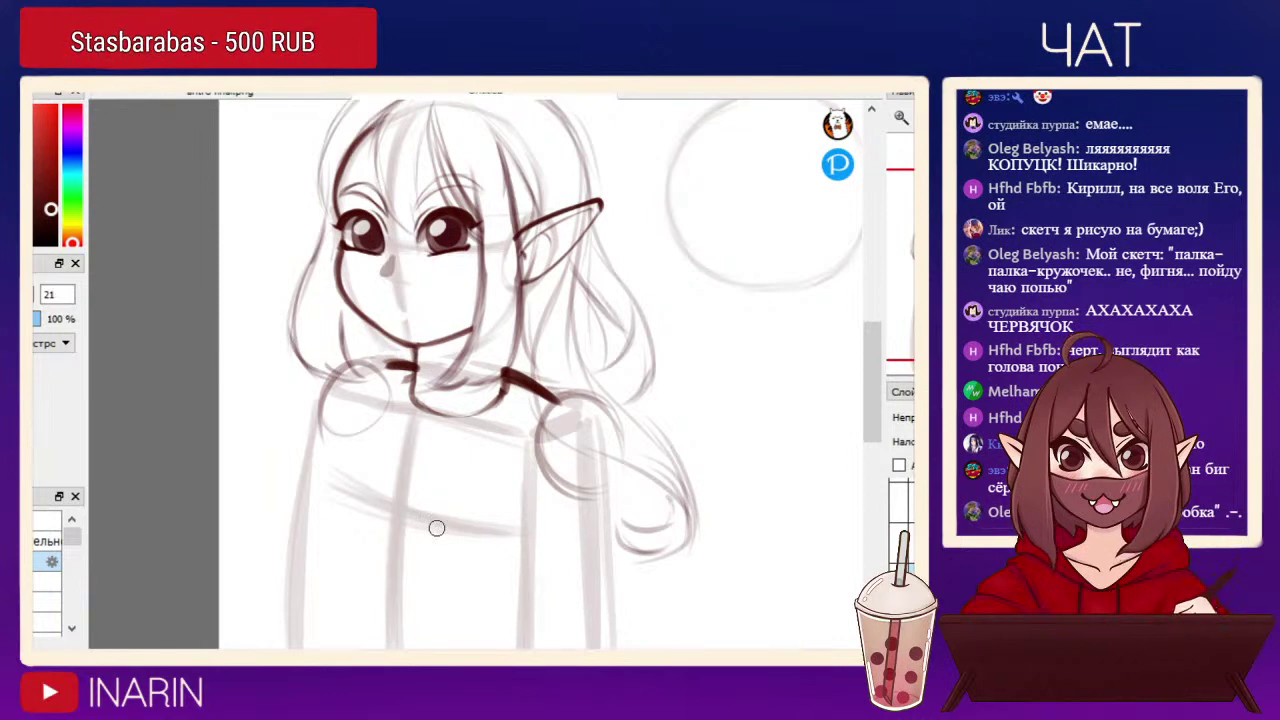
Redraw both shoulder joints as darker, elongated ovals over the initial circles.
mouse_move(437, 528)
mouse_down()
mouse_move(224, 550)
mouse_move(412, 422)
mouse_move(428, 455)
mouse_up()
mouse_move(552, 328)
mouse_down()
mouse_move(599, 334)
mouse_move(582, 434)
mouse_up()
mouse_move(530, 393)
mouse_down()
mouse_move(597, 425)
mouse_move(550, 426)
mouse_move(581, 427)
mouse_move(568, 316)
mouse_move(524, 366)
mouse_move(604, 381)
mouse_move(552, 438)
mouse_up()
drag(527, 313, 560, 328)
drag(565, 415, 599, 406)
mouse_move(341, 299)
mouse_down()
mouse_move(369, 374)
mouse_move(334, 301)
mouse_move(370, 300)
mouse_up()
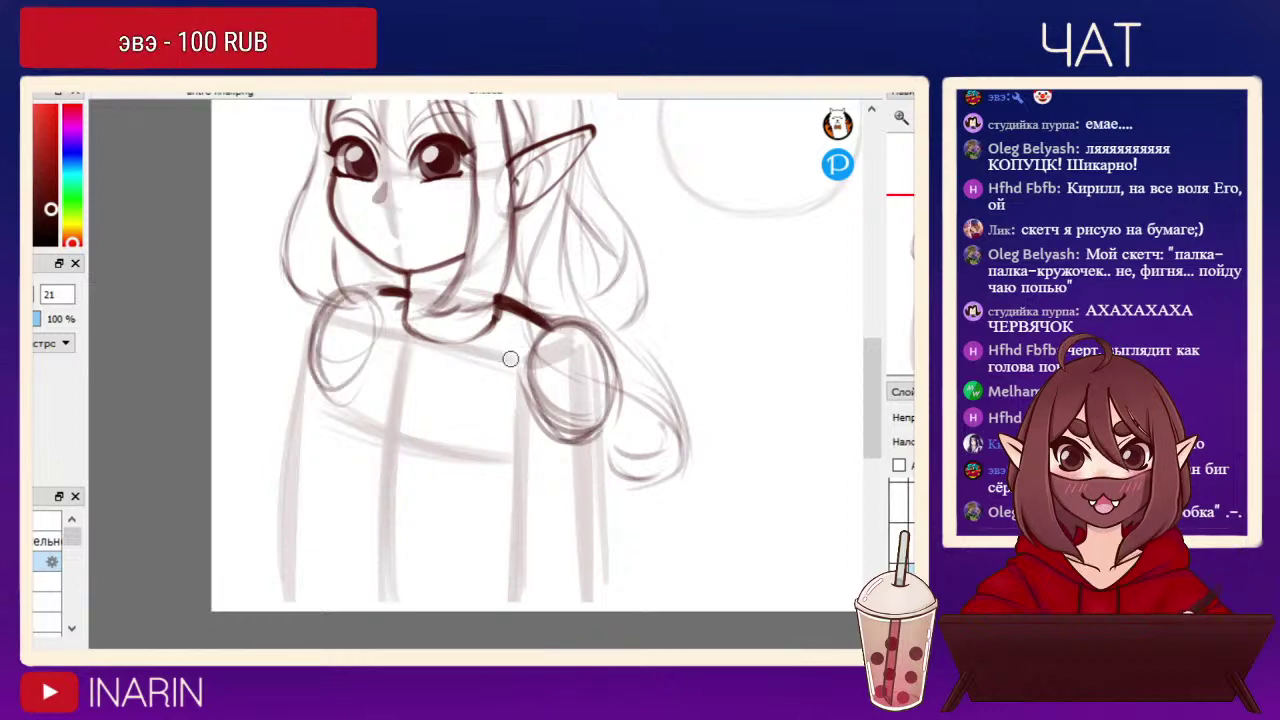
Sketch the tapered upper arm hanging from the near shoulder and lower the opacity of the construction guide layer.
drag(526, 362, 490, 578)
drag(613, 407, 537, 571)
drag(598, 455, 488, 580)
mouse_move(482, 531)
mouse_down()
mouse_move(537, 565)
mouse_move(580, 476)
mouse_up()
drag(612, 374, 590, 518)
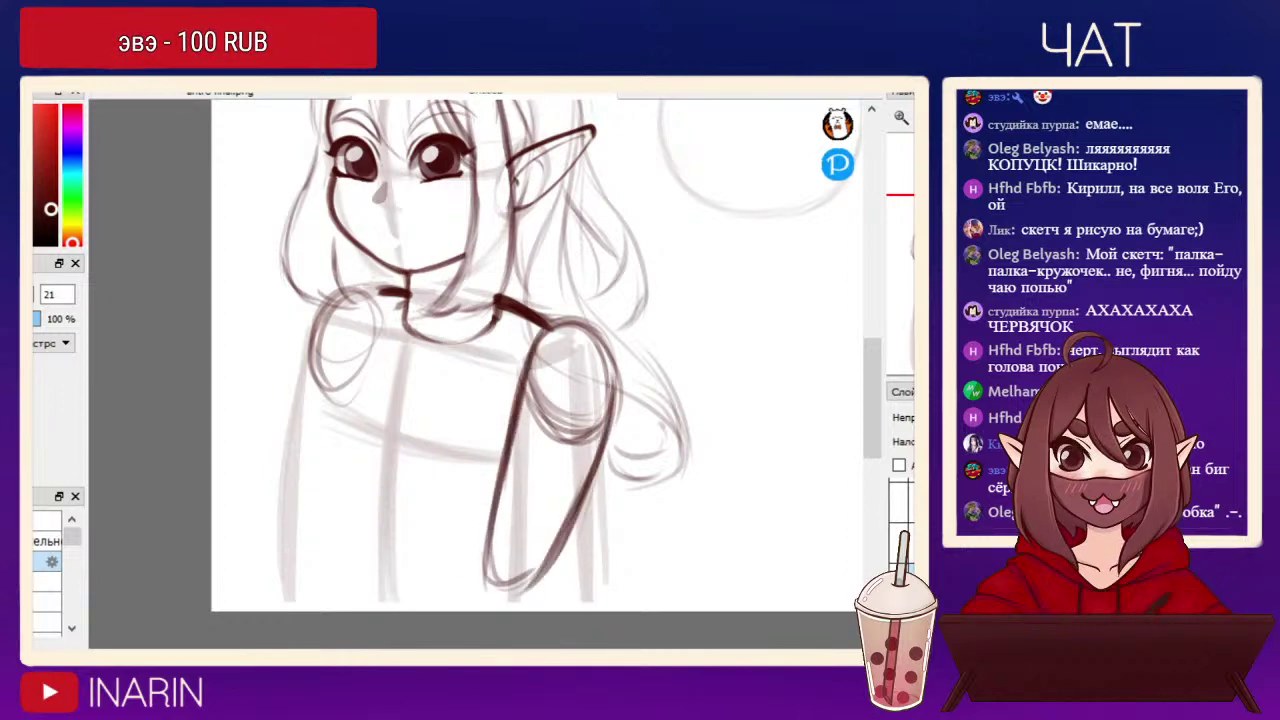
drag(975, 417, 935, 417)
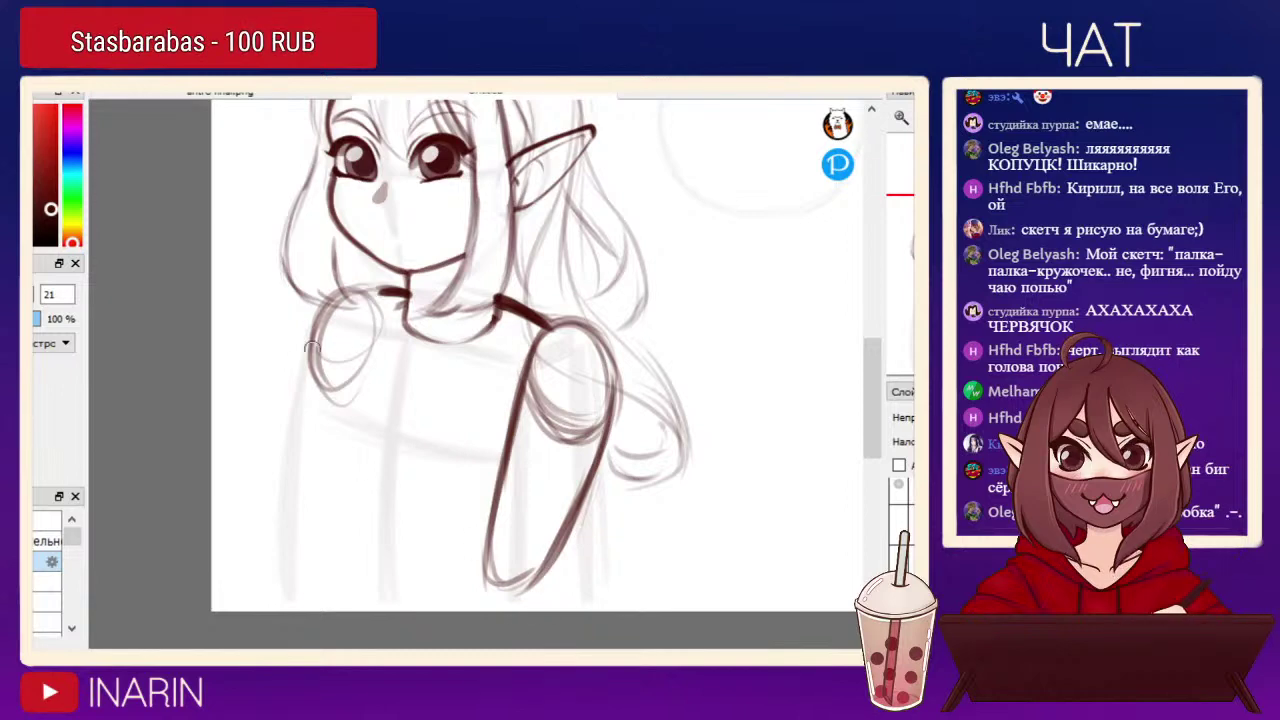
Darken the far shoulder contour from the neck base downward and sketch the outer side of the chest below it.
mouse_move(380, 289)
mouse_down()
mouse_move(320, 300)
mouse_move(305, 318)
mouse_move(380, 285)
mouse_move(330, 312)
mouse_up()
mouse_move(285, 409)
mouse_down()
mouse_move(307, 323)
mouse_move(280, 429)
mouse_up()
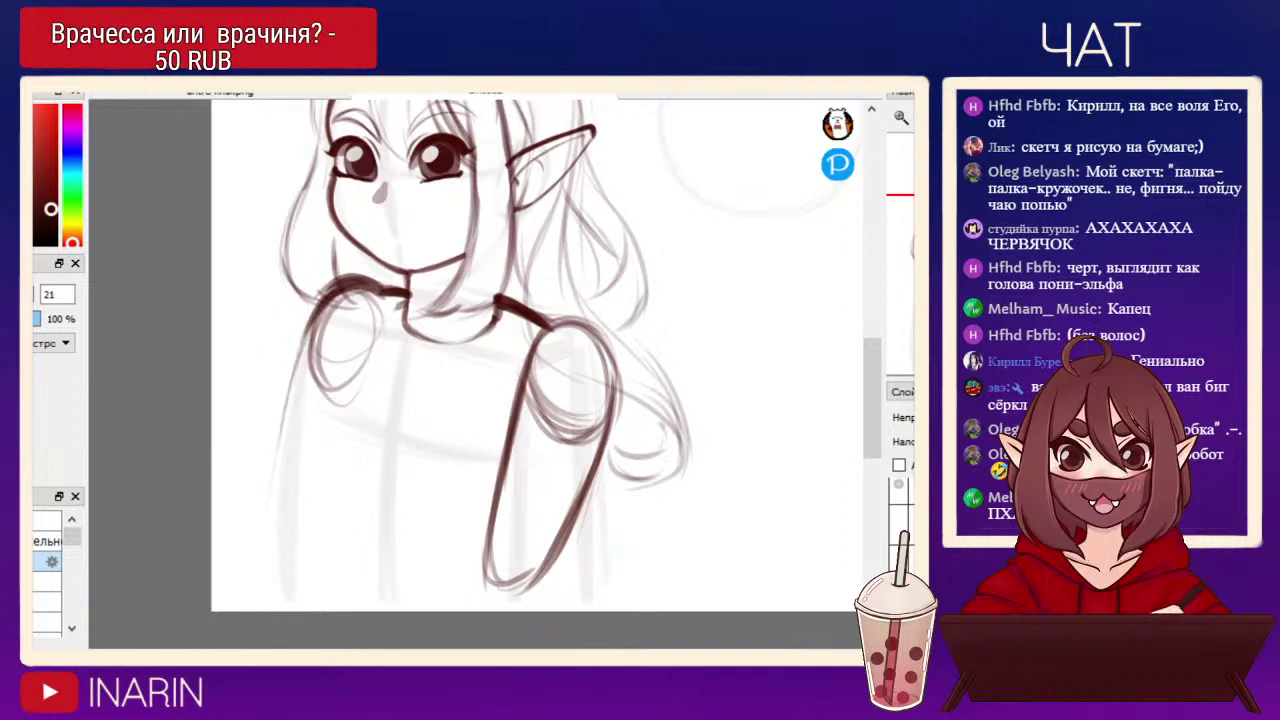
mouse_move(330, 320)
mouse_down()
mouse_move(319, 381)
mouse_move(306, 357)
mouse_move(315, 327)
mouse_move(305, 400)
mouse_up()
mouse_move(325, 355)
mouse_down()
mouse_move(278, 428)
mouse_move(275, 460)
mouse_move(272, 445)
mouse_up()
mouse_move(305, 390)
mouse_down()
mouse_move(281, 425)
mouse_move(274, 495)
mouse_up()
drag(285, 440, 272, 505)
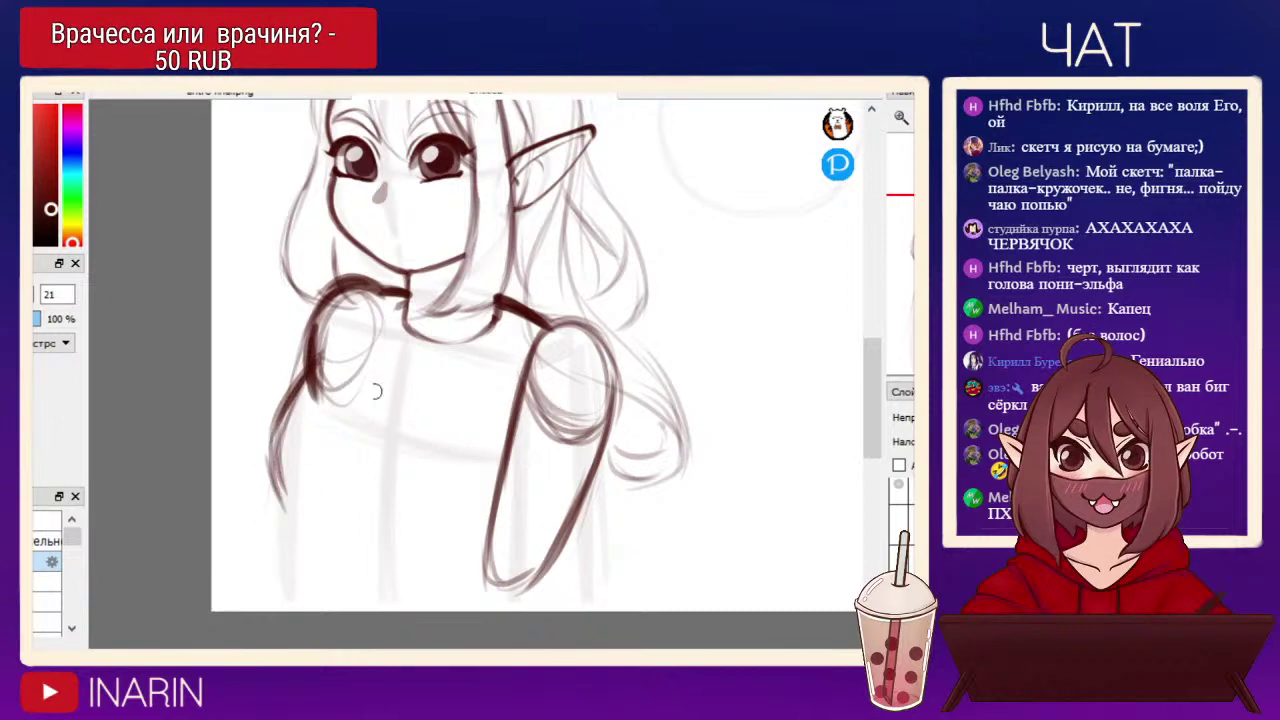
Sketch two rounded bust forms side by side on the front of the torso.
drag(378, 410, 373, 530)
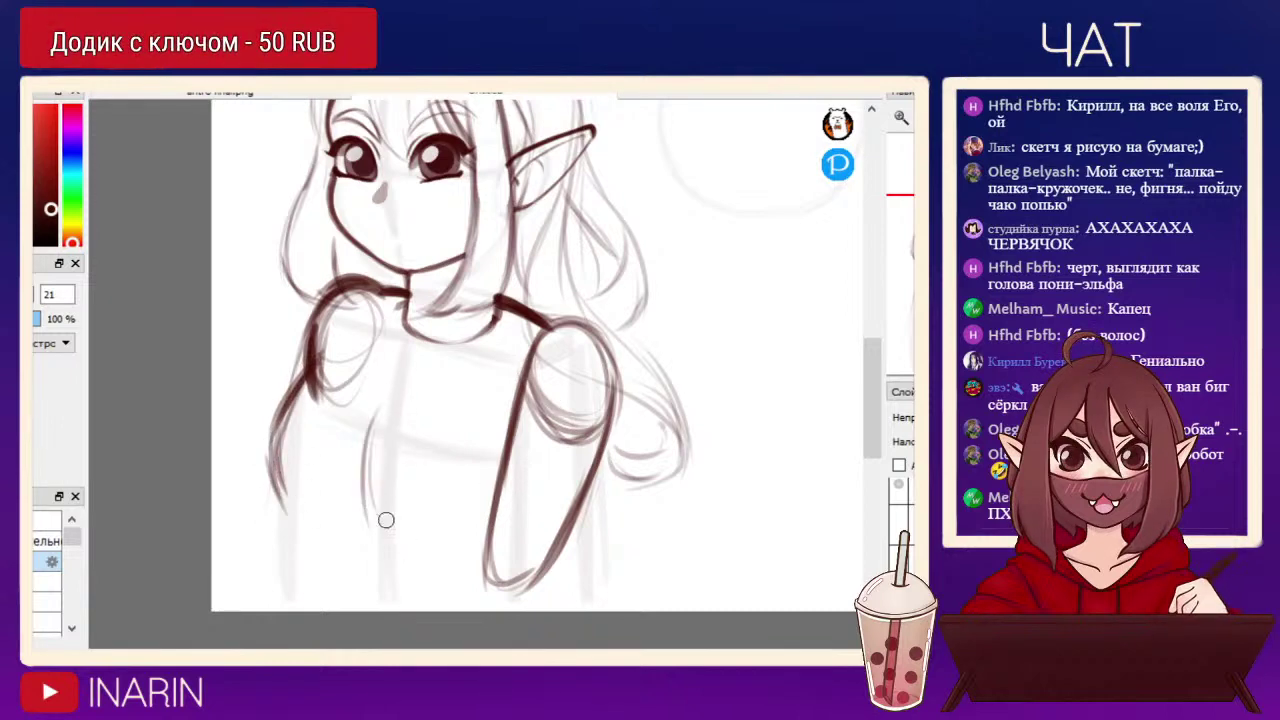
mouse_move(461, 391)
mouse_down()
mouse_move(488, 456)
mouse_move(402, 436)
mouse_move(377, 509)
mouse_up()
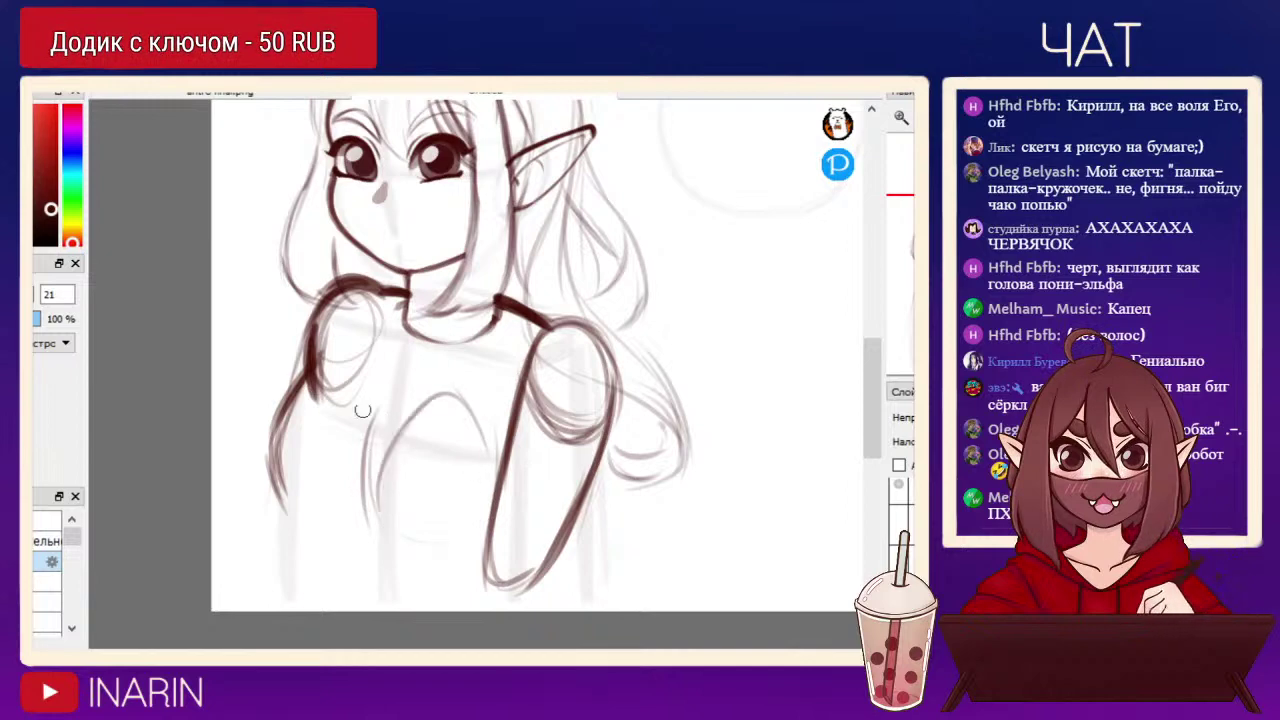
mouse_move(316, 384)
mouse_down()
mouse_move(373, 408)
mouse_move(350, 361)
mouse_move(331, 357)
mouse_move(354, 372)
mouse_move(367, 429)
mouse_move(332, 508)
mouse_up()
key(ctrl+z)
mouse_move(271, 458)
mouse_down()
mouse_move(294, 491)
mouse_move(362, 485)
mouse_up()
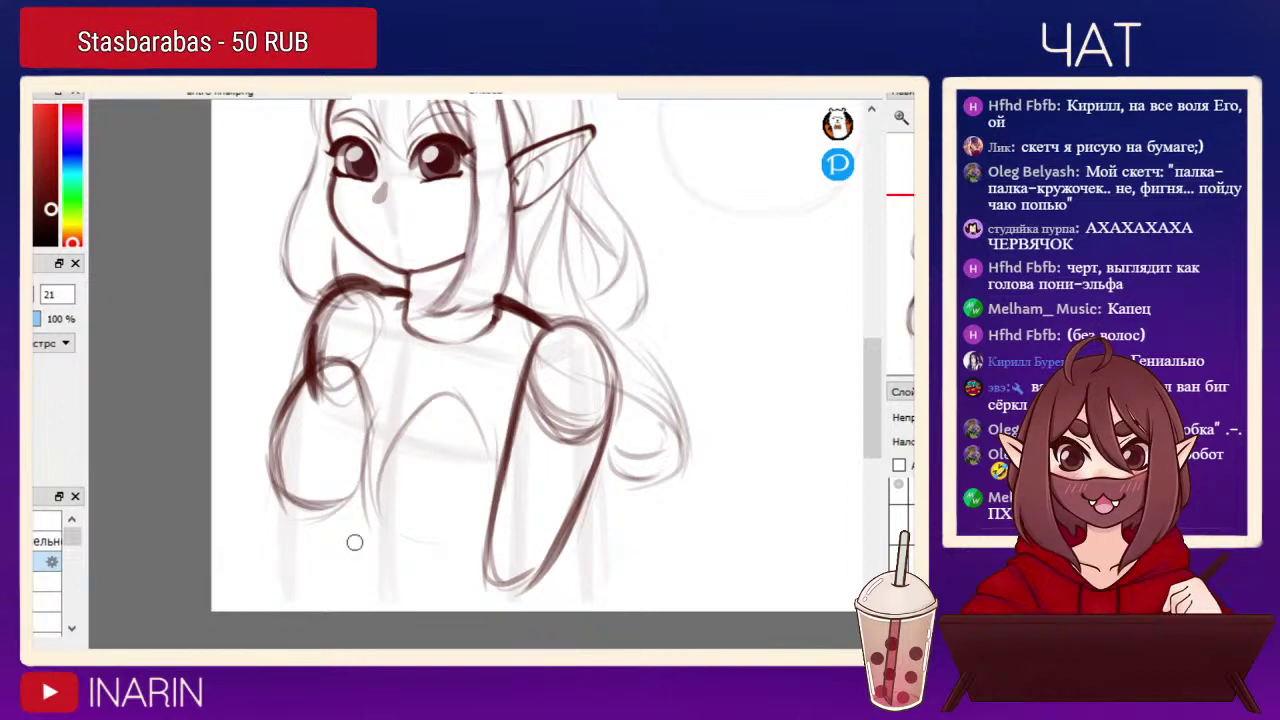
Sketch two adjoining example circles in the blank area beside the head, add a dot inside each, and undo the dots.
drag(1060, 262, 1039, 218)
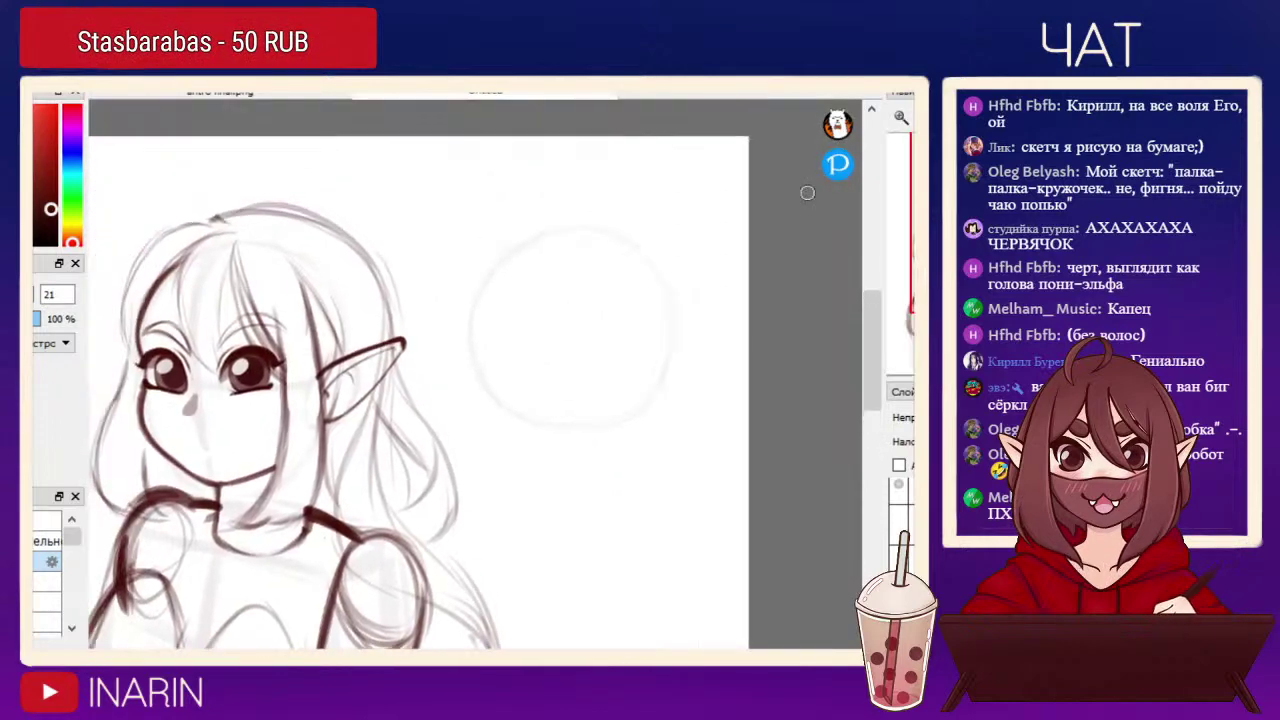
mouse_move(467, 308)
mouse_down()
mouse_move(560, 272)
mouse_move(470, 320)
mouse_up()
mouse_move(643, 287)
mouse_down()
mouse_move(589, 352)
mouse_move(600, 380)
mouse_up()
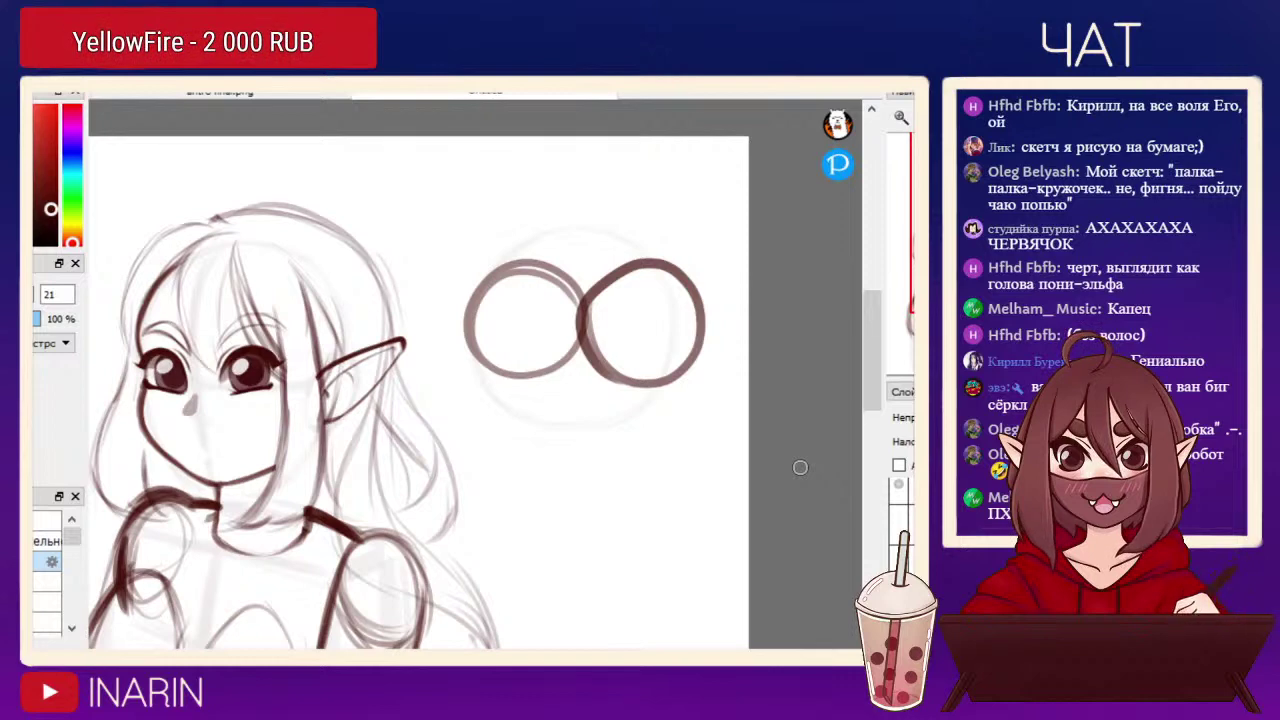
mouse_move(591, 351)
mouse_down()
mouse_move(693, 298)
mouse_move(694, 339)
mouse_up()
mouse_move(585, 302)
mouse_down()
mouse_move(540, 275)
mouse_move(478, 332)
mouse_move(575, 332)
mouse_move(526, 348)
mouse_up()
drag(638, 343, 644, 349)
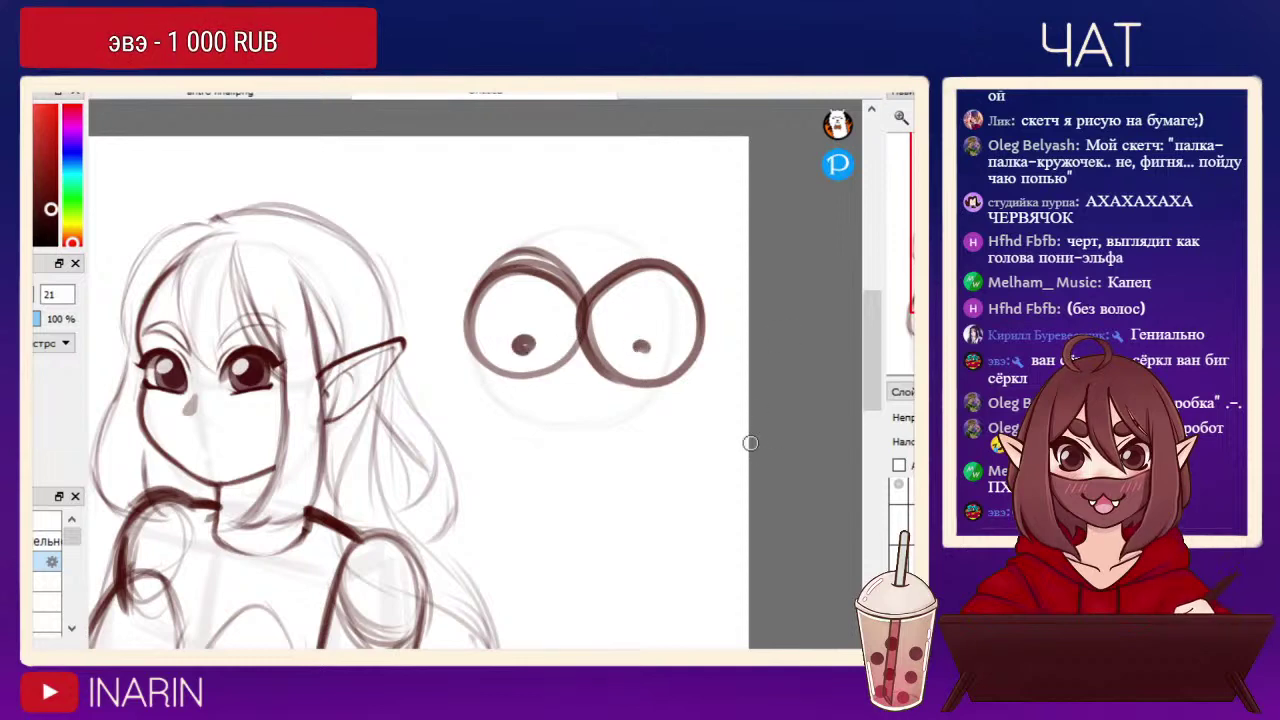
key(ctrl+z)
key(ctrl+z)
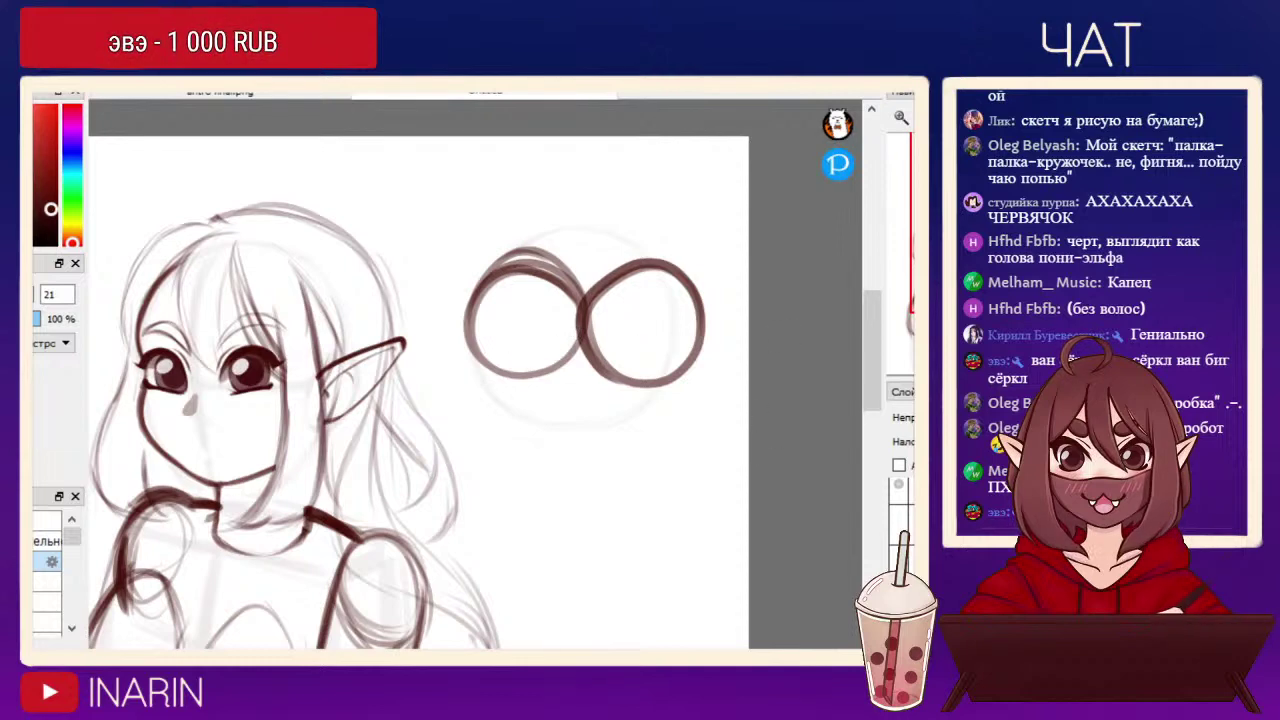
Reshape the two example circles into teardrops by drawing tapered peaks and erasing the old rounded tops.
mouse_move(582, 306)
mouse_down()
mouse_move(635, 201)
mouse_move(701, 314)
mouse_up()
mouse_move(678, 266)
mouse_down()
mouse_move(621, 235)
mouse_move(592, 282)
mouse_up()
mouse_move(584, 298)
mouse_down()
mouse_move(686, 276)
mouse_move(701, 308)
mouse_up()
key(e)
mouse_move(650, 268)
mouse_down()
mouse_move(628, 271)
mouse_move(634, 260)
mouse_move(675, 278)
mouse_up()
key(bracketright)
key(bracketright)
key(bracketright)
key(bracketright)
key(bracketright)
key(bracketright)
mouse_move(545, 300)
mouse_down()
mouse_move(545, 275)
mouse_move(504, 292)
mouse_move(543, 261)
mouse_move(552, 314)
mouse_up()
key(p)
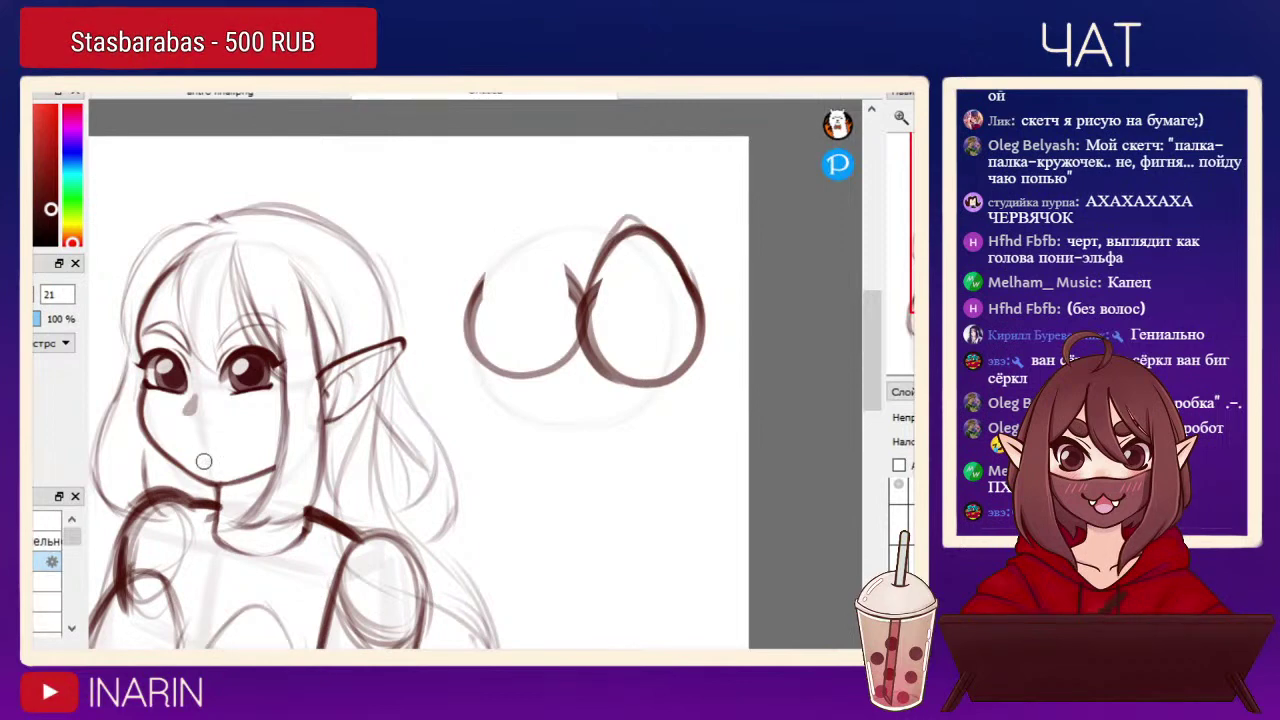
mouse_move(479, 291)
mouse_down()
mouse_move(534, 211)
mouse_move(578, 294)
mouse_up()
mouse_move(578, 294)
mouse_down()
mouse_move(495, 267)
mouse_move(520, 236)
mouse_up()
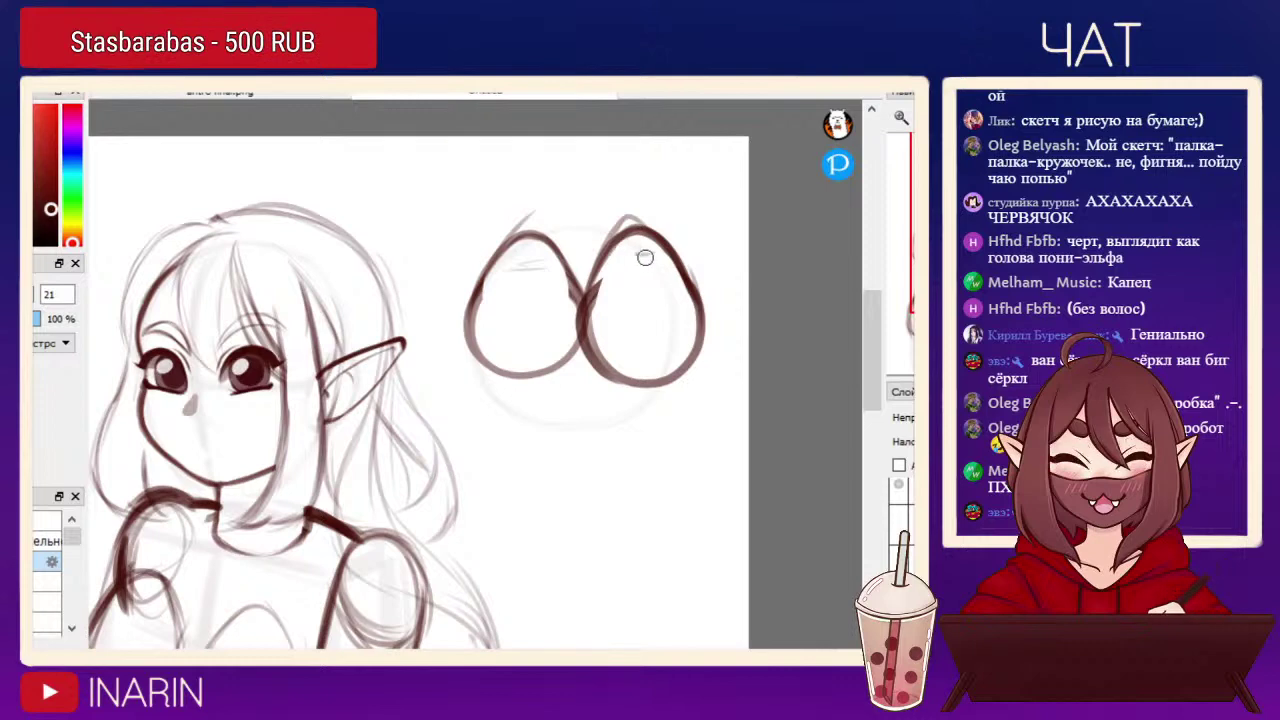
Add a small dot near the base of each example teardrop, then erase both dots.
drag(510, 346, 518, 347)
drag(634, 346, 645, 345)
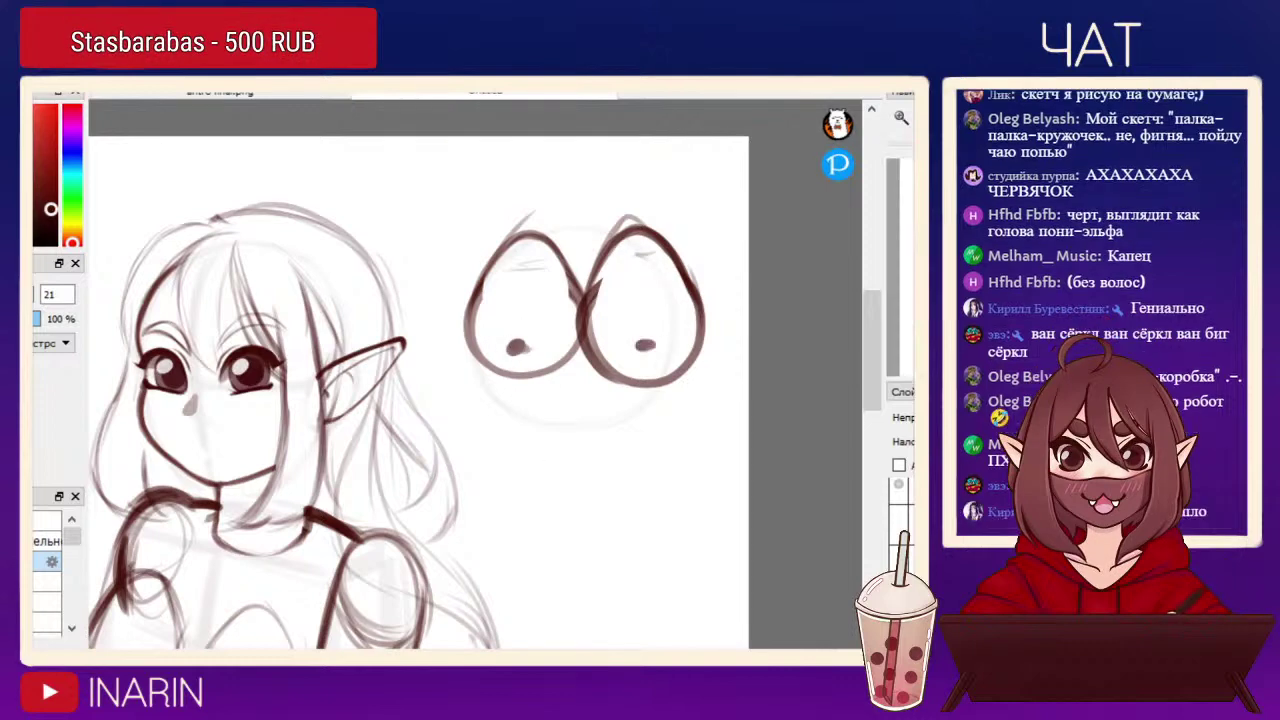
key(e)
drag(528, 355, 518, 348)
drag(657, 341, 650, 346)
Try drawing full round circles over both bust forms on the torso, then undo them.
mouse_move(733, 331)
mouse_down()
mouse_move(802, 216)
mouse_move(931, 66)
mouse_up()
drag(540, 330, 564, 414)
key(b)
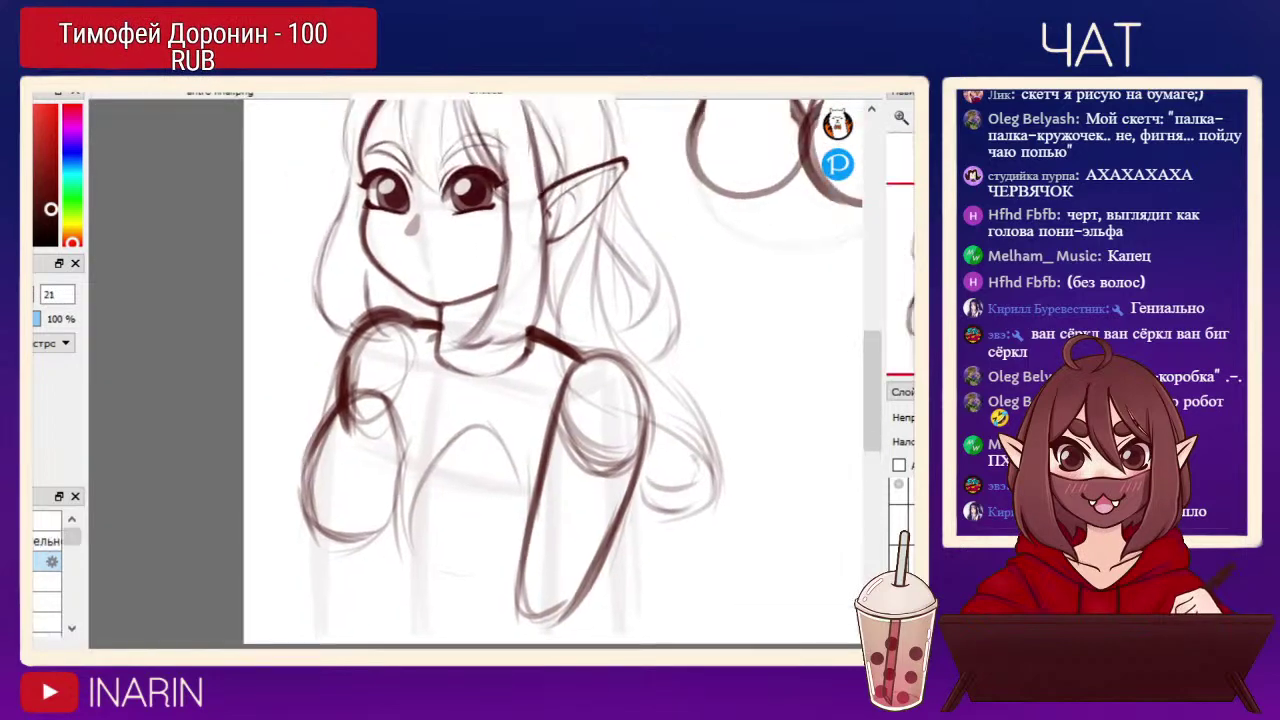
mouse_move(329, 405)
mouse_down()
mouse_move(417, 487)
mouse_move(340, 535)
mouse_up()
mouse_move(420, 470)
mouse_down()
mouse_move(500, 549)
mouse_move(425, 495)
mouse_up()
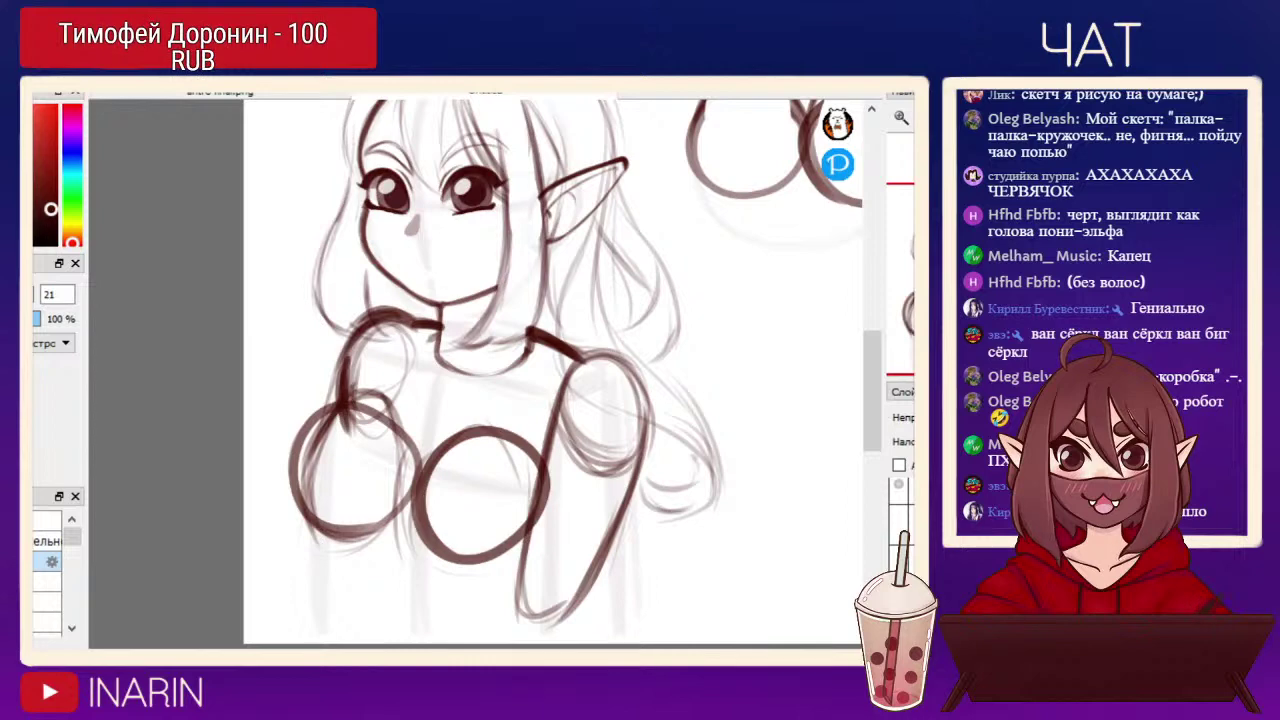
key(ctrl+z)
key(ctrl+z)
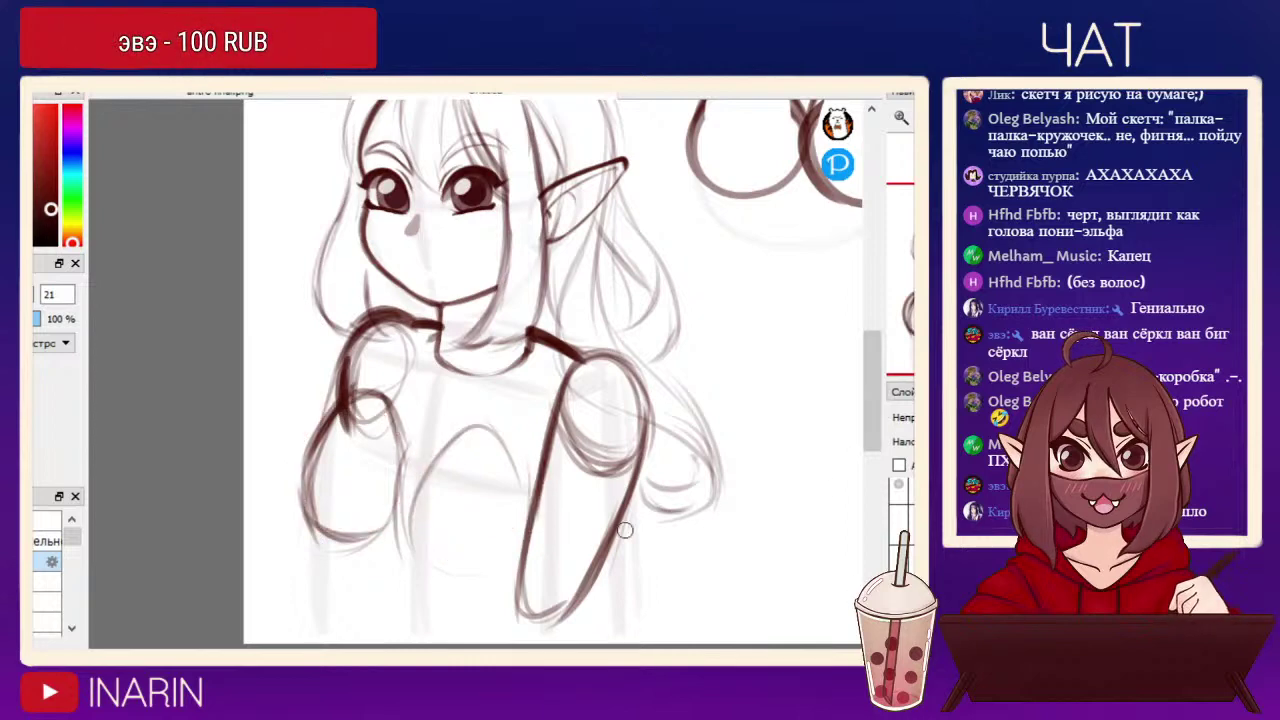
Redraw both bust forms as darker teardrop outlines tapering up toward the shoulders.
mouse_move(418, 460)
mouse_down()
mouse_move(418, 548)
mouse_move(430, 560)
mouse_up()
mouse_move(405, 512)
mouse_down()
mouse_move(475, 566)
mouse_move(404, 531)
mouse_move(480, 416)
mouse_move(410, 470)
mouse_move(471, 427)
mouse_move(517, 500)
mouse_move(497, 551)
mouse_move(462, 565)
mouse_up()
mouse_move(386, 422)
mouse_down()
mouse_move(402, 405)
mouse_move(378, 398)
mouse_move(330, 425)
mouse_move(362, 401)
mouse_move(300, 470)
mouse_move(374, 410)
mouse_up()
drag(298, 485, 386, 526)
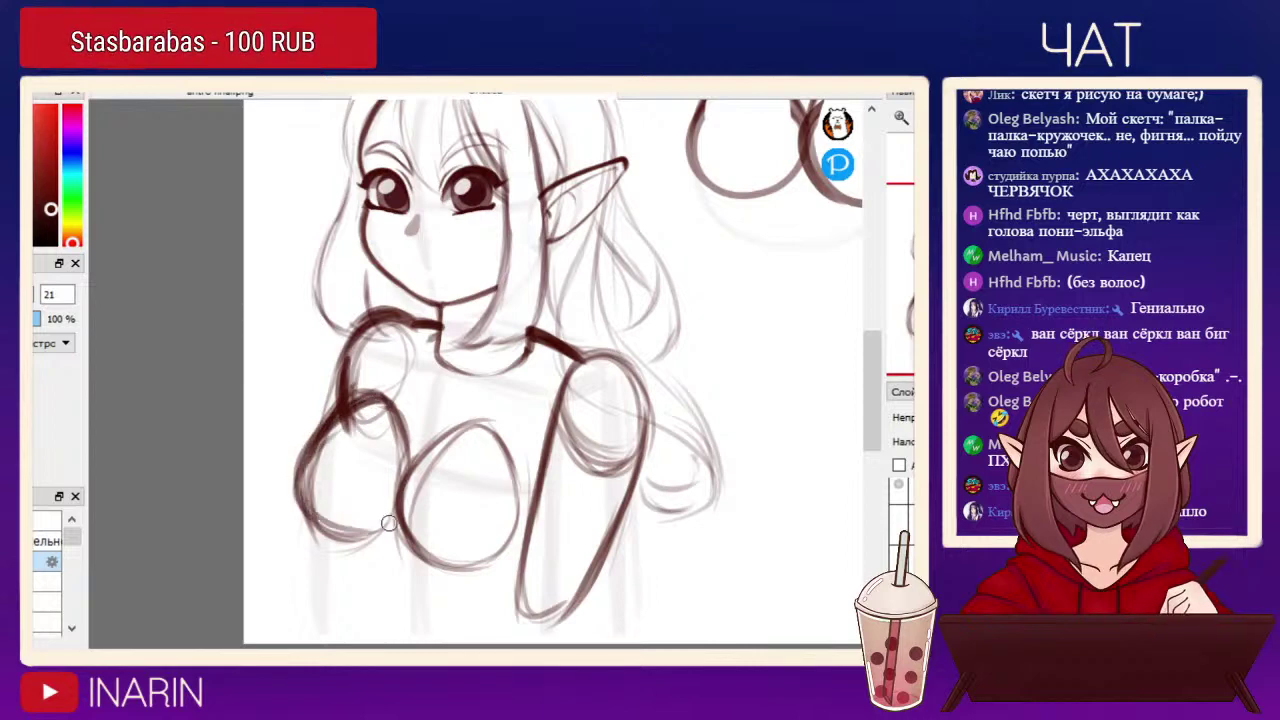
mouse_move(296, 480)
mouse_down()
mouse_move(313, 518)
mouse_move(322, 434)
mouse_move(360, 533)
mouse_move(392, 494)
mouse_move(462, 571)
mouse_move(398, 537)
mouse_move(485, 556)
mouse_move(519, 546)
mouse_up()
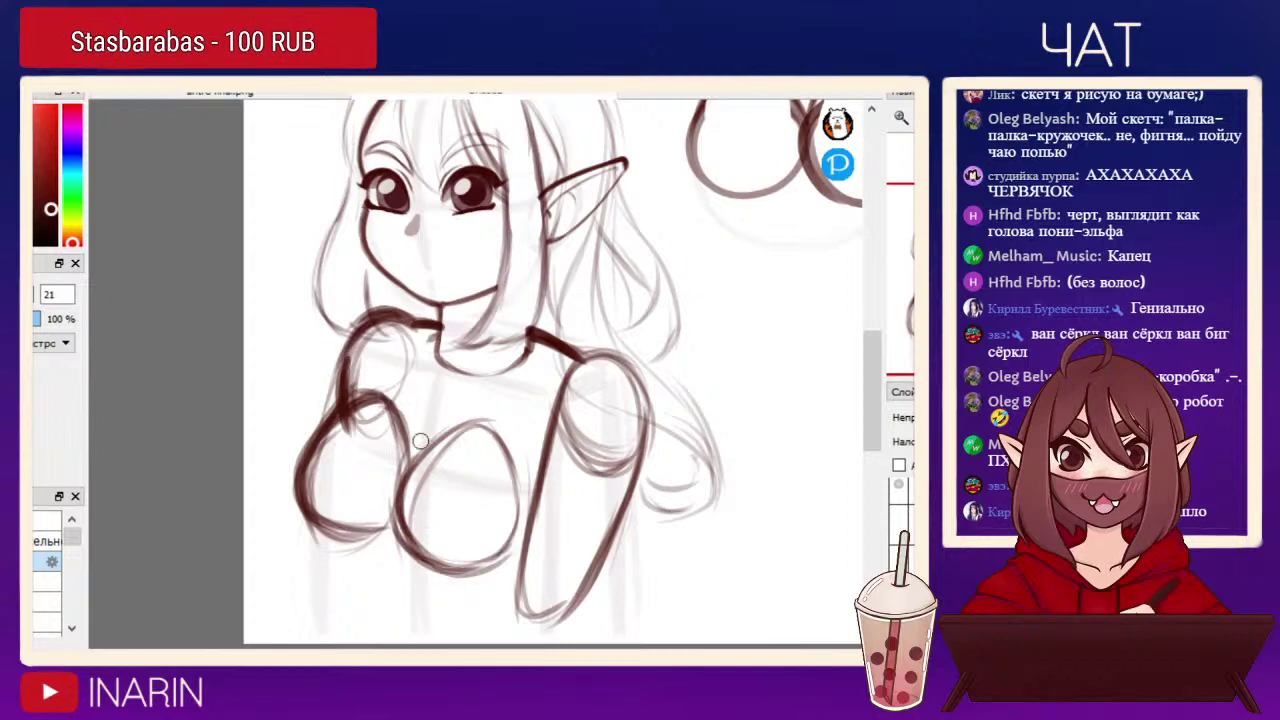
Erase the overlapping lines between the far shoulder and bust, and remove the near shoulder joint and upper arm.
key(e)
mouse_move(374, 382)
mouse_down()
mouse_move(309, 414)
mouse_move(372, 380)
mouse_move(352, 389)
mouse_move(377, 443)
mouse_move(327, 484)
mouse_move(327, 460)
mouse_move(353, 438)
mouse_move(331, 492)
mouse_up()
key(b)
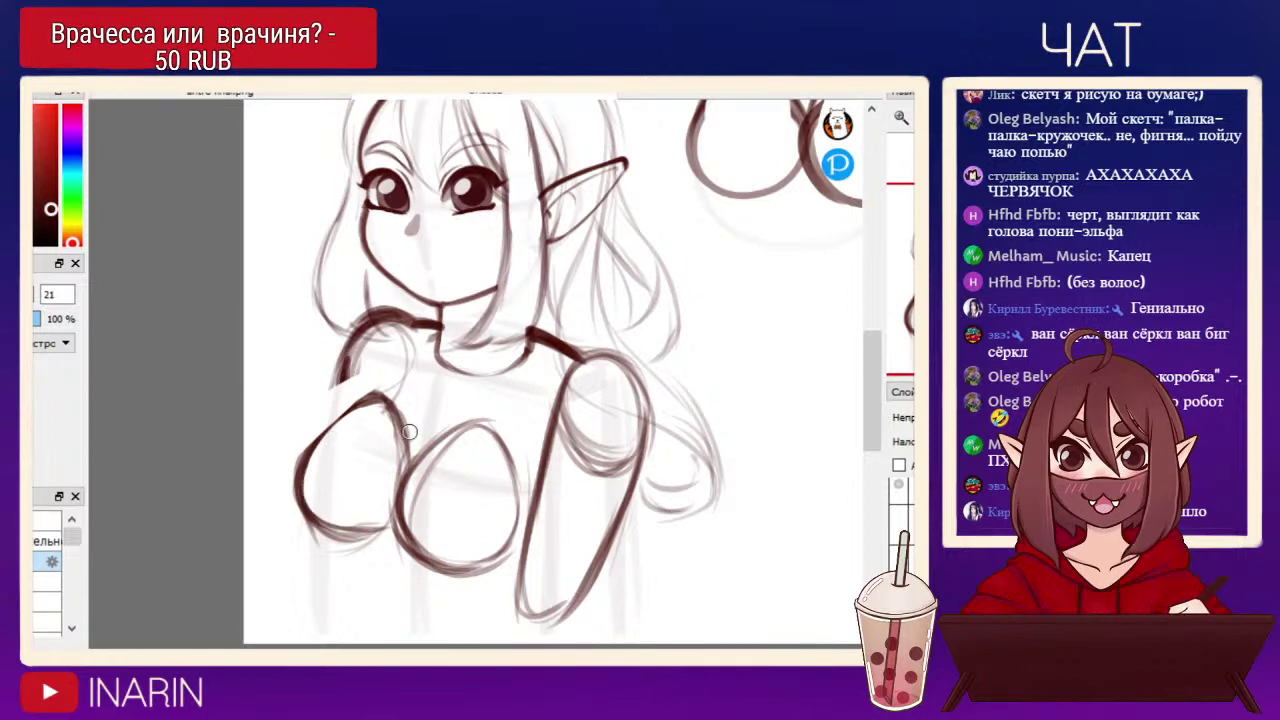
key(e)
drag(331, 403, 391, 381)
key(b)
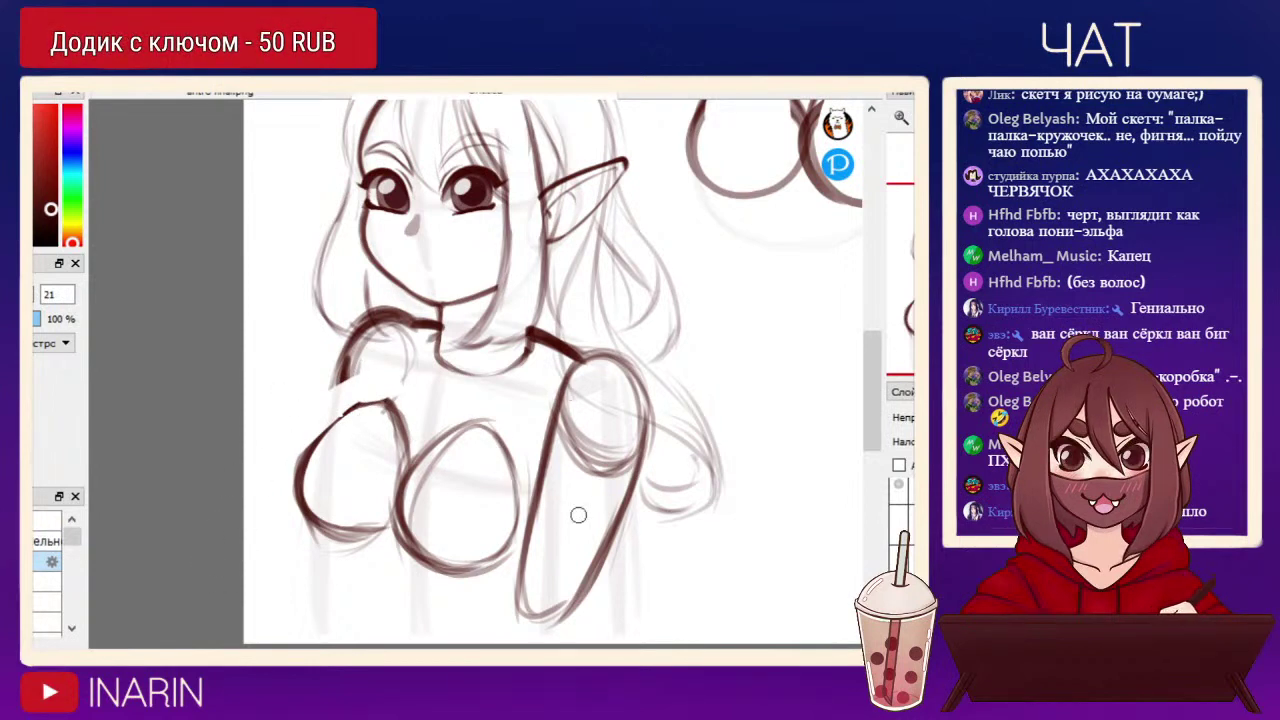
key(e)
mouse_move(562, 388)
mouse_down()
mouse_move(571, 551)
mouse_move(536, 605)
mouse_move(606, 544)
mouse_move(620, 380)
mouse_move(575, 418)
mouse_up()
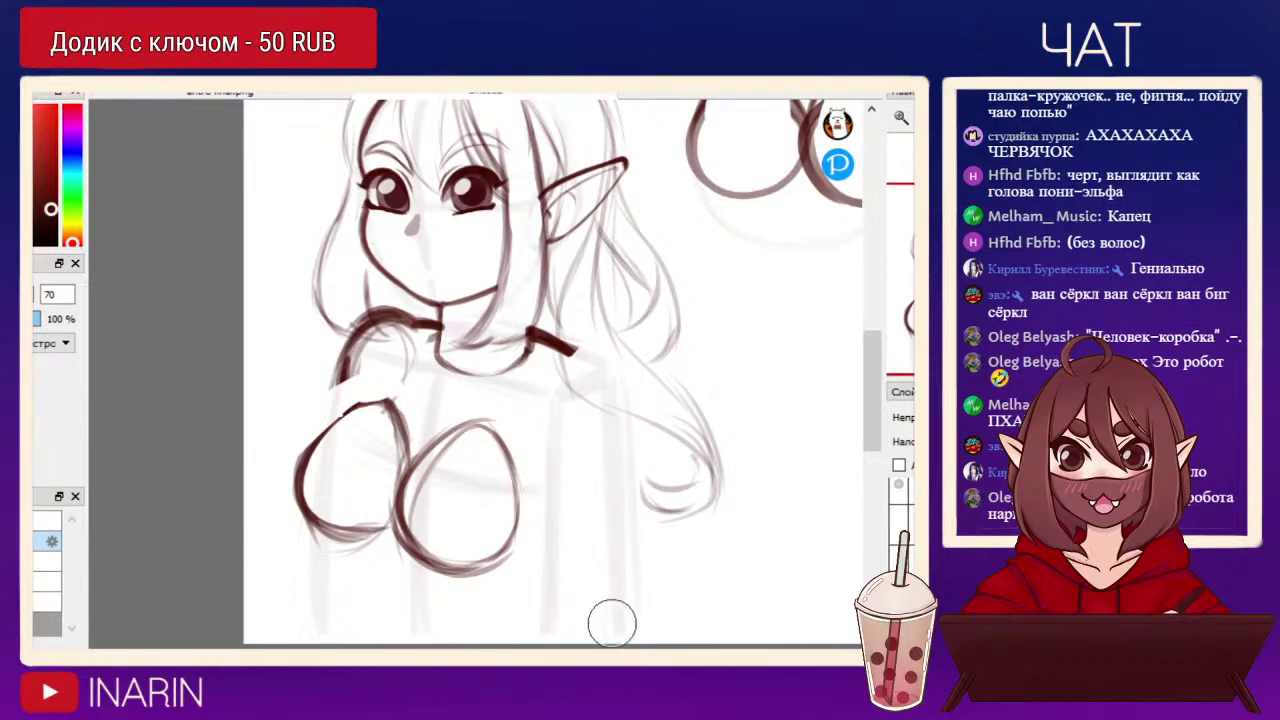
Redraw the near shoulder as a rounded cap flowing into a tapered upper arm that slants behind the bust.
key(b)
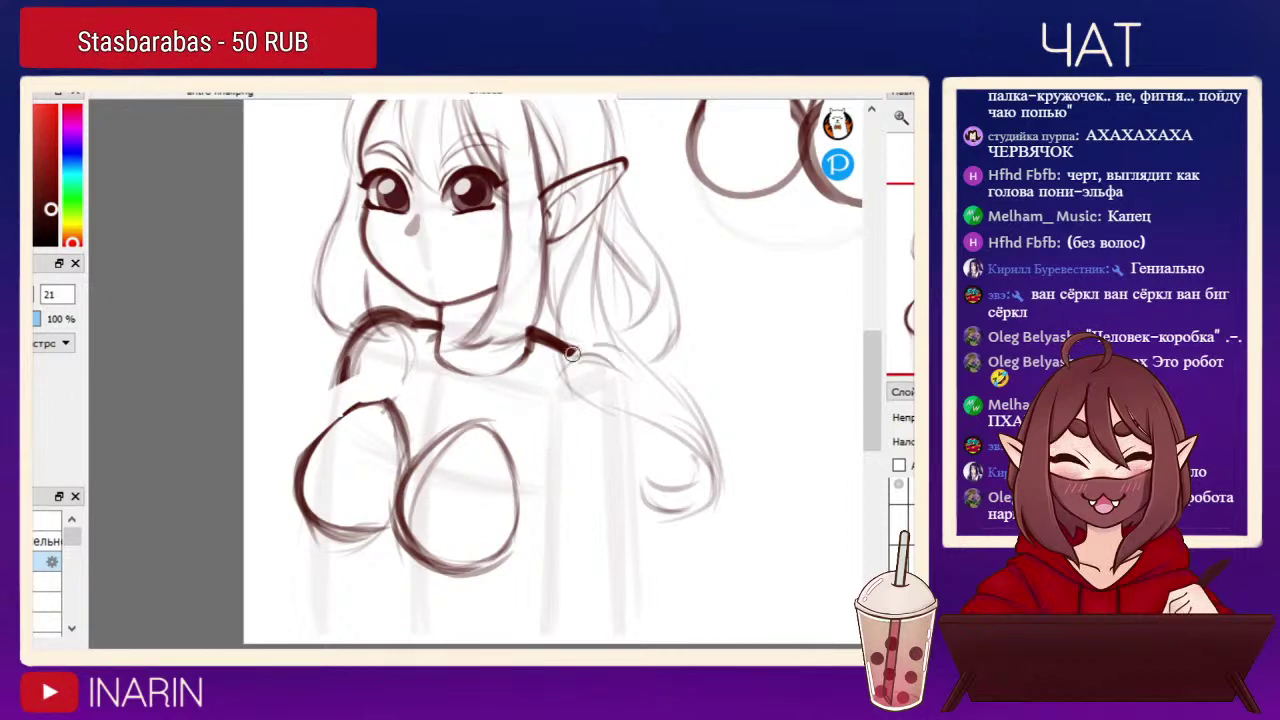
drag(551, 384, 630, 368)
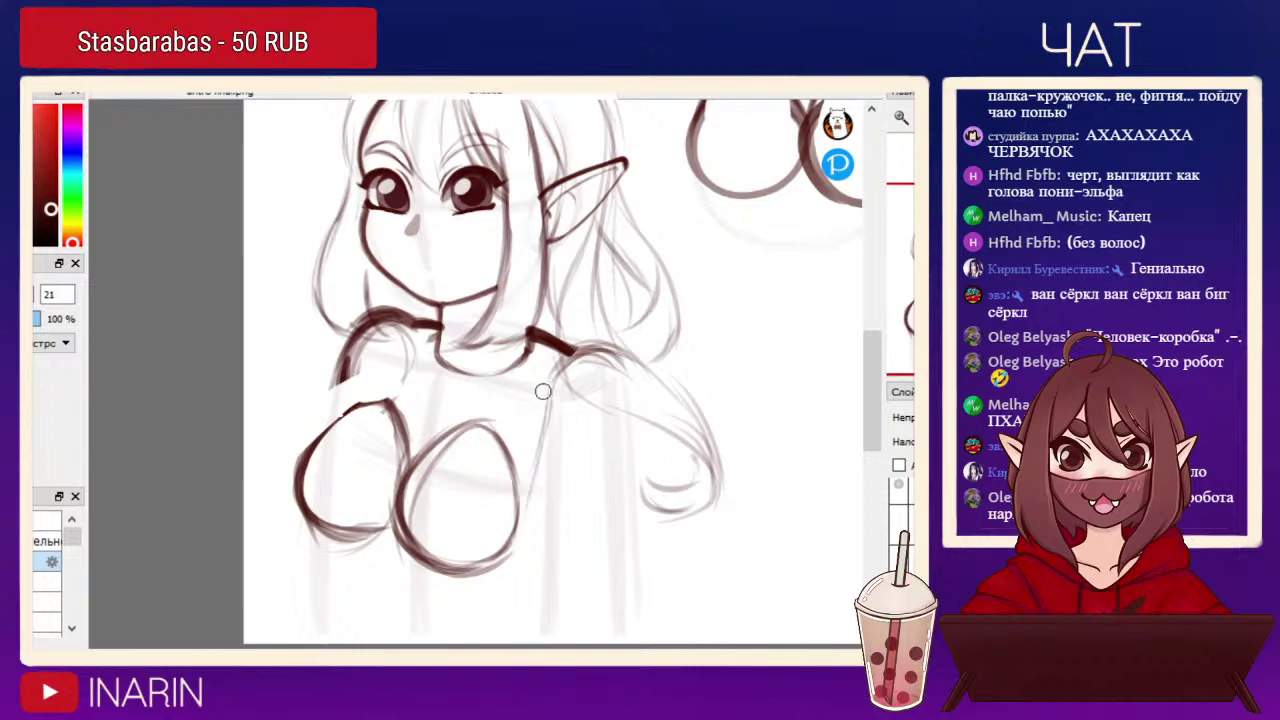
mouse_move(553, 371)
mouse_down()
mouse_move(510, 589)
mouse_move(549, 380)
mouse_move(491, 609)
mouse_up()
drag(532, 460, 485, 625)
drag(553, 368, 490, 600)
drag(532, 450, 485, 620)
drag(612, 348, 611, 480)
drag(628, 372, 578, 576)
drag(606, 450, 556, 612)
drag(585, 548, 490, 638)
mouse_move(490, 575)
mouse_down()
mouse_move(530, 640)
mouse_move(578, 534)
mouse_up()
drag(606, 468, 598, 518)
mouse_move(556, 356)
mouse_down()
mouse_move(602, 454)
mouse_move(588, 592)
mouse_up()
Draw the far side of the ribcage below the bust and a curved lower edge running across to the near arm.
drag(340, 368, 332, 604)
drag(326, 546, 338, 640)
drag(322, 518, 338, 628)
drag(328, 576, 342, 628)
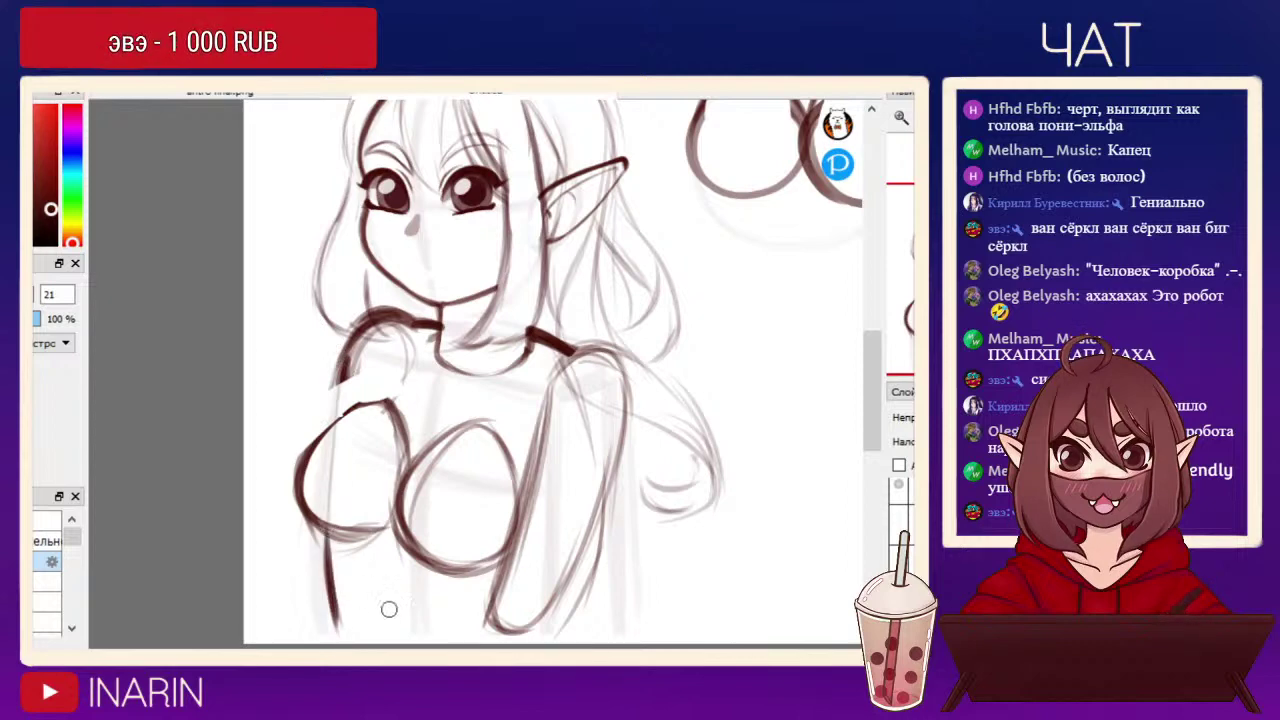
mouse_move(406, 603)
mouse_down()
mouse_move(455, 632)
mouse_move(336, 628)
mouse_up()
mouse_move(320, 520)
mouse_down()
mouse_move(335, 629)
mouse_move(385, 610)
mouse_move(472, 640)
mouse_up()
Thicken the far shoulder outline down to the bust, then try lowering the body sketch layer's opacity and undo that change.
mouse_move(354, 342)
mouse_down()
mouse_move(359, 393)
mouse_move(300, 462)
mouse_up()
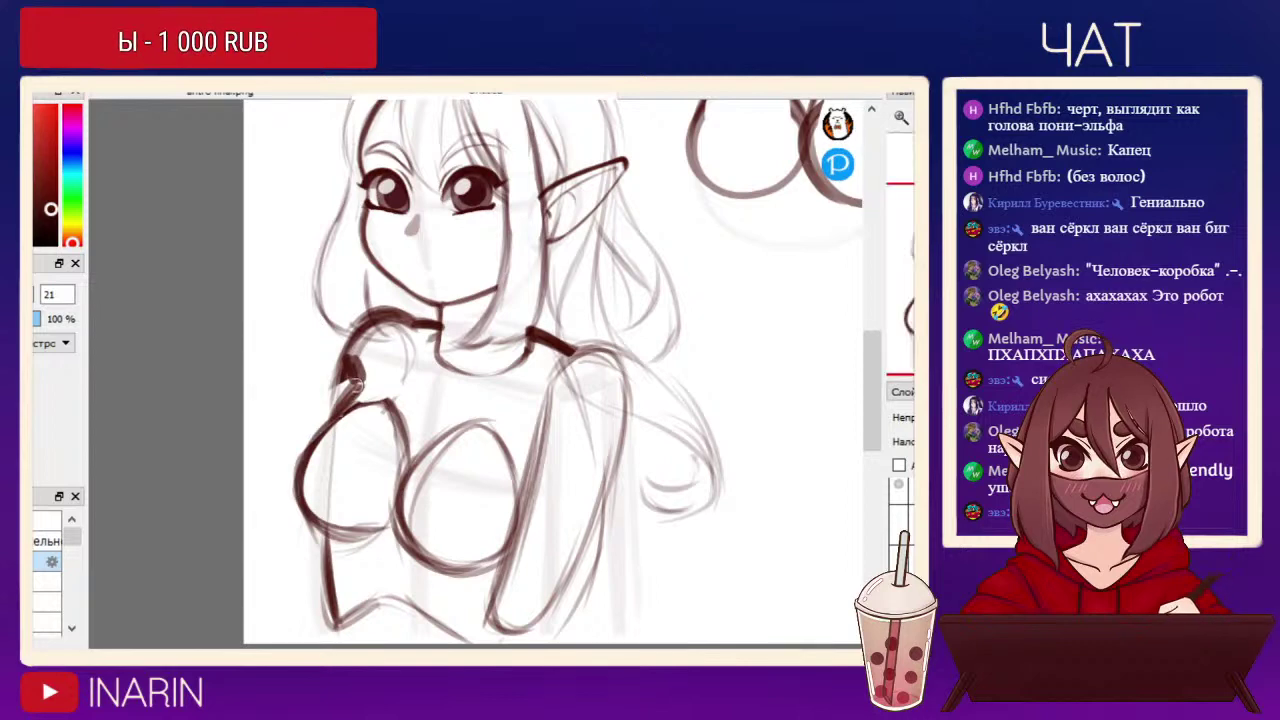
drag(369, 318, 345, 376)
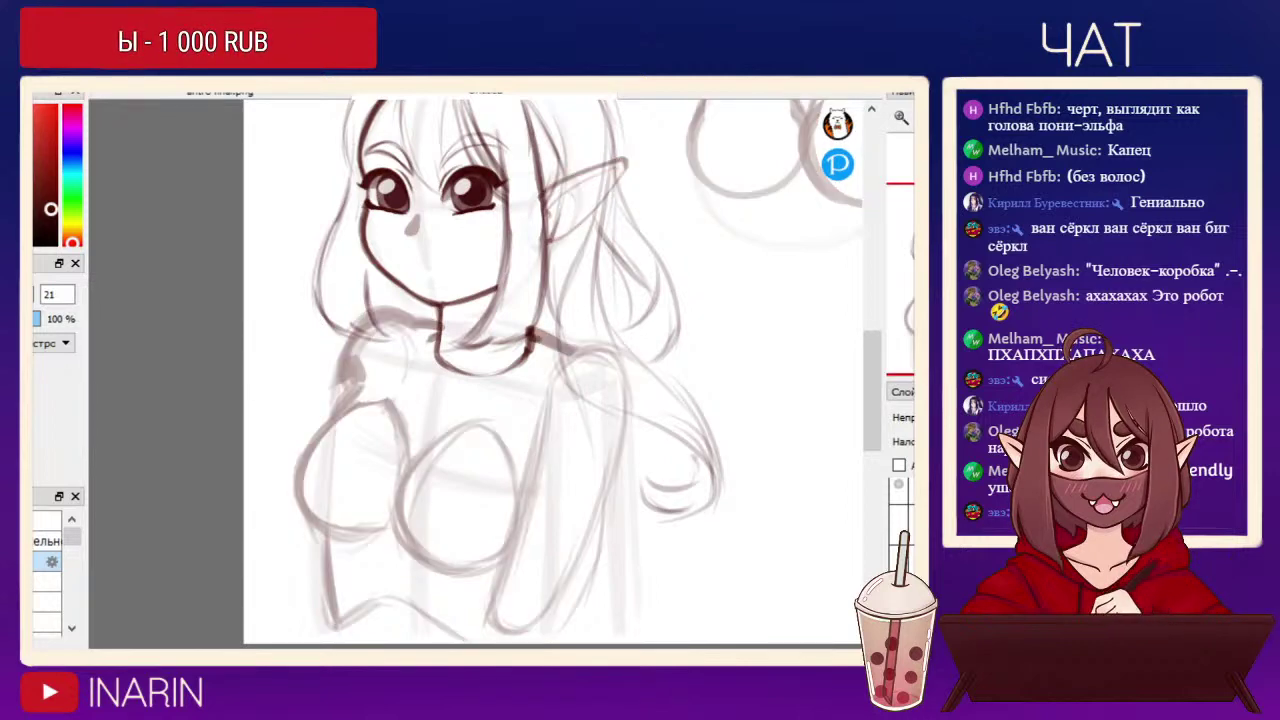
click(912, 417)
key(ctrl+z)
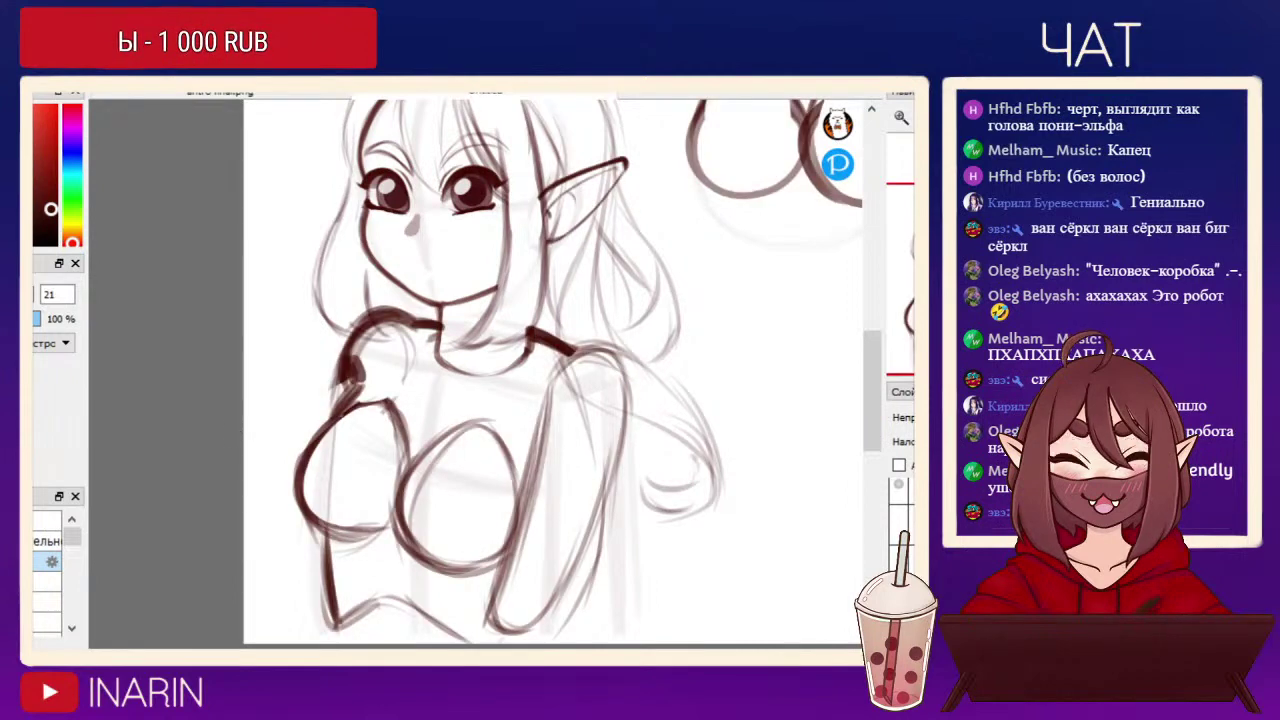
Erase the example teardrop shapes from the blank area beside the head.
drag(620, 330, 358, 502)
key(e)
mouse_move(465, 322)
mouse_down()
mouse_move(430, 312)
mouse_move(494, 178)
mouse_move(575, 360)
mouse_up()
drag(613, 230, 666, 414)
drag(509, 319, 506, 378)
drag(537, 437, 768, 410)
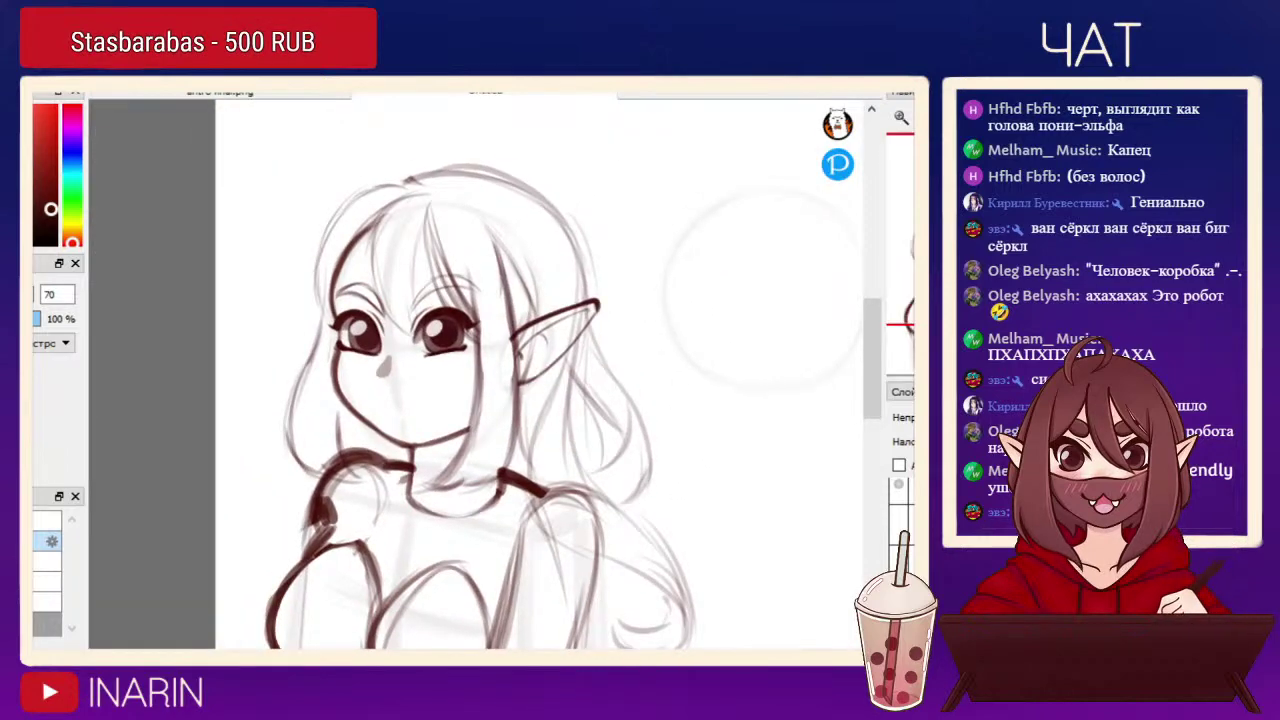
Lasso the area around the pointed ear, then deselect it.
drag(498, 393, 526, 257)
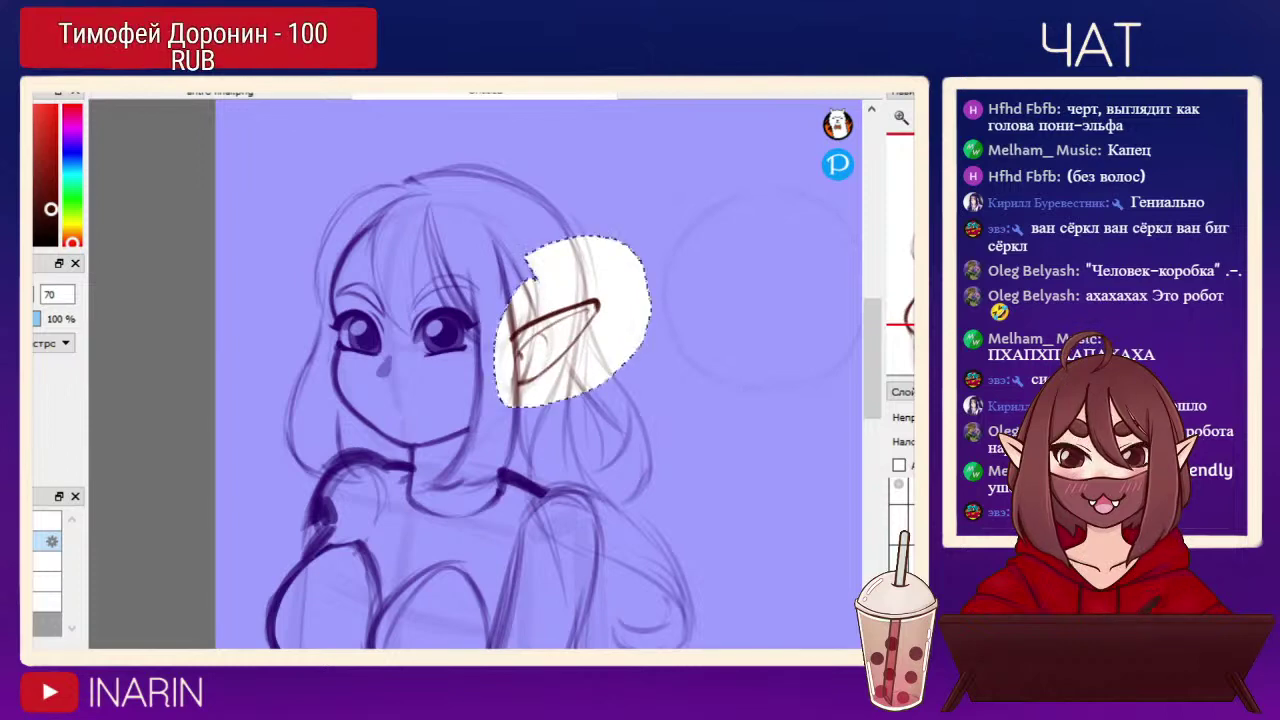
key(ctrl+d)
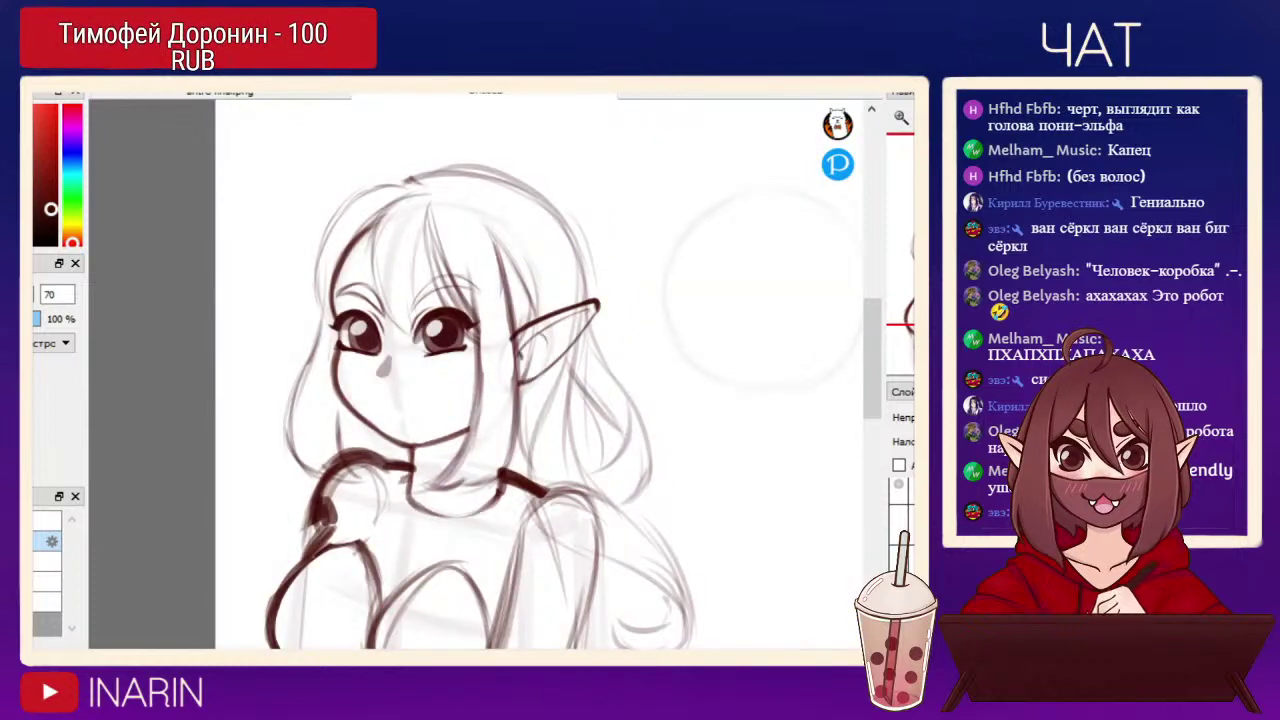
Lower the body sketch layer's opacity until its lines are faint and hide the torso construction guides.
scroll(765, 290, down, 5)
click(912, 417)
click(908, 586)
click(899, 577)
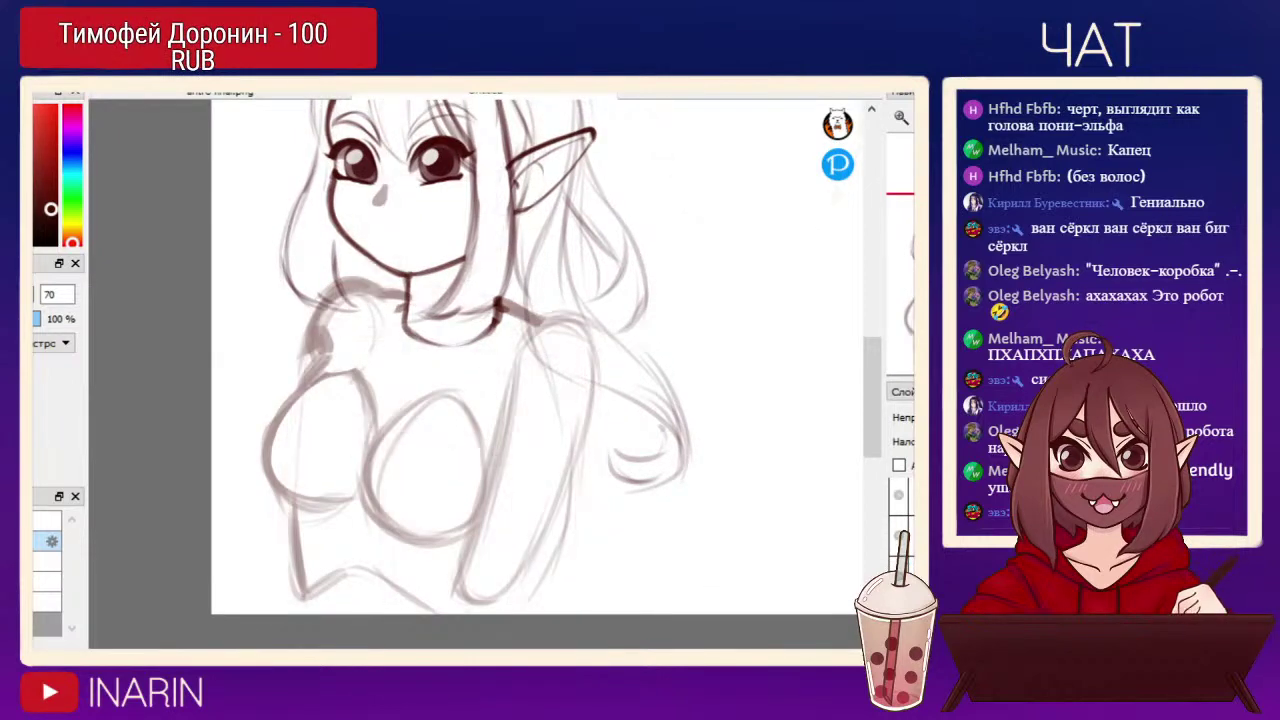
key(ctrl+z)
key(ctrl+y)
key(ctrl+z)
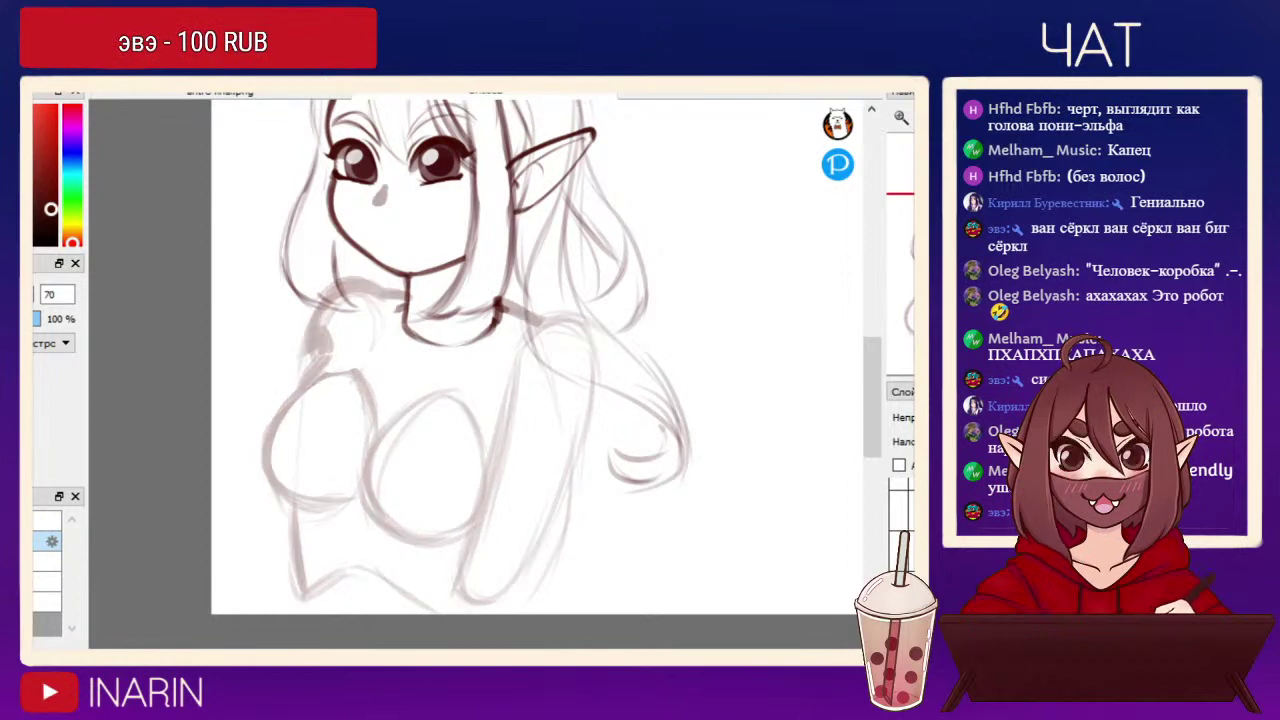
Erase the thick far shoulder outline down to a slimmer curve and redraw the line from the neck base.
key(b)
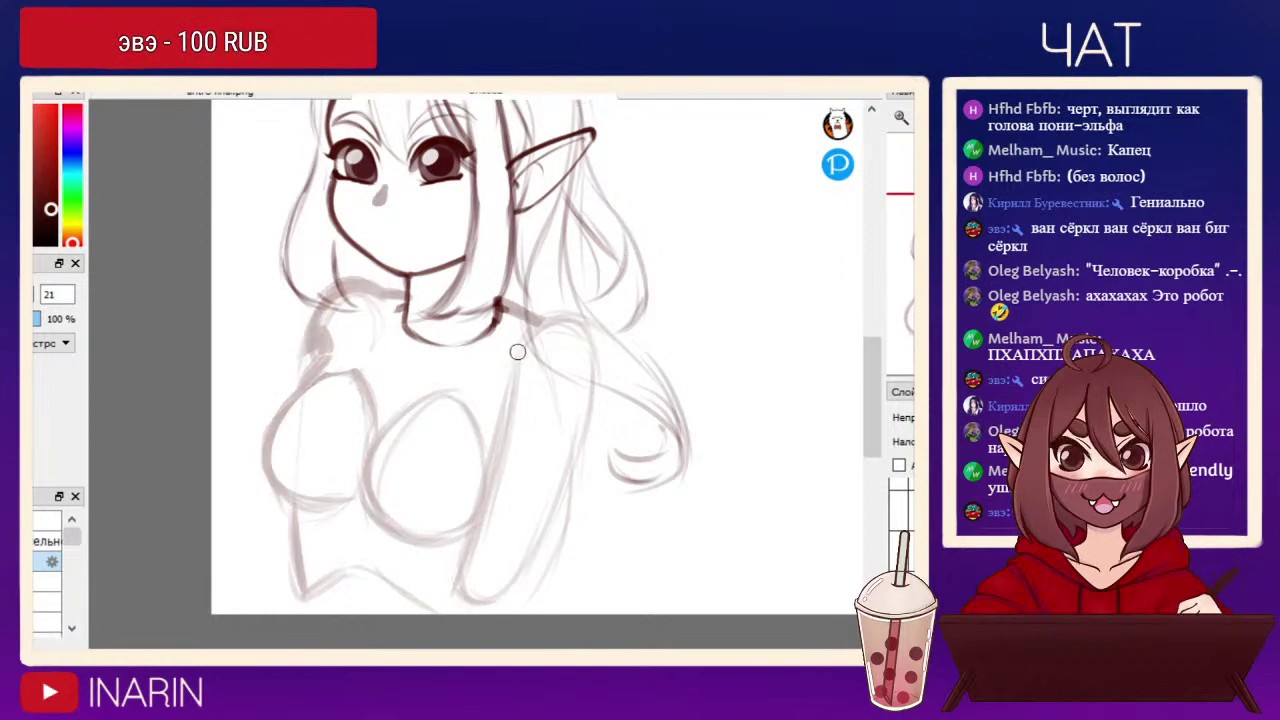
mouse_move(408, 297)
mouse_down()
mouse_move(365, 290)
mouse_move(390, 287)
mouse_move(301, 356)
mouse_up()
drag(346, 294, 324, 326)
key(e)
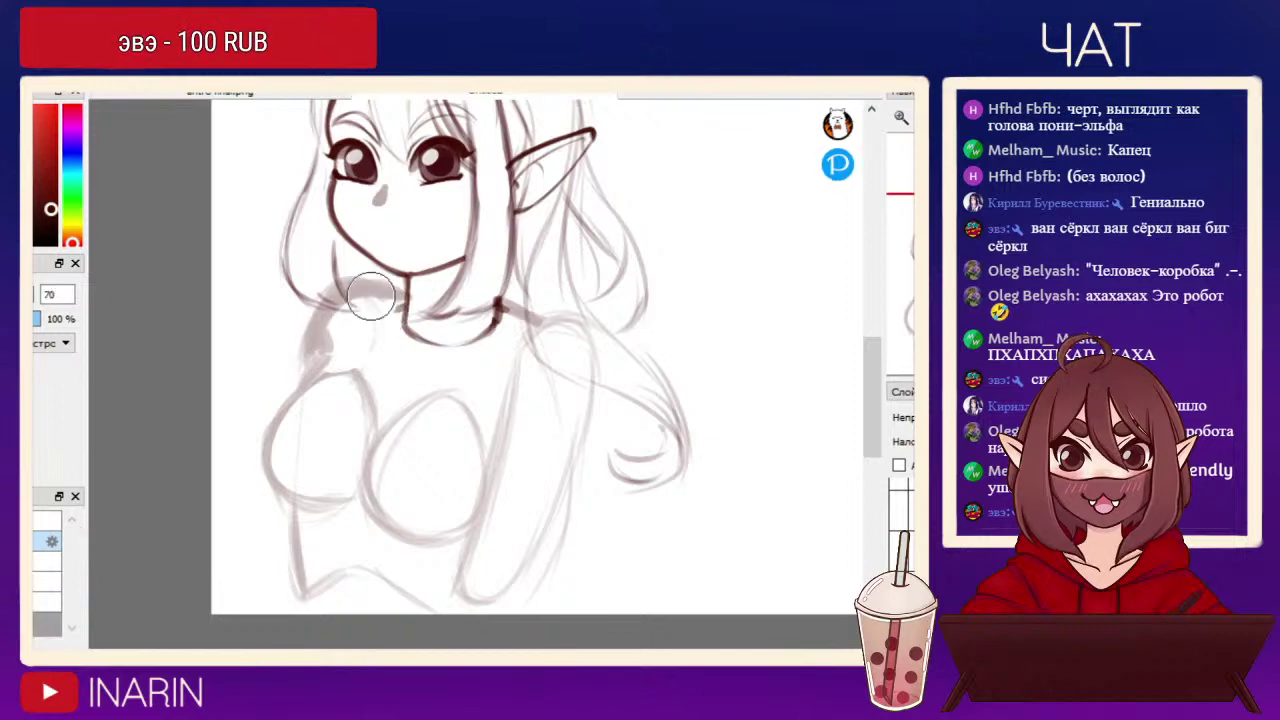
drag(383, 281, 299, 345)
mouse_move(333, 286)
mouse_down()
mouse_move(309, 308)
mouse_move(377, 318)
mouse_move(365, 305)
mouse_move(342, 330)
mouse_up()
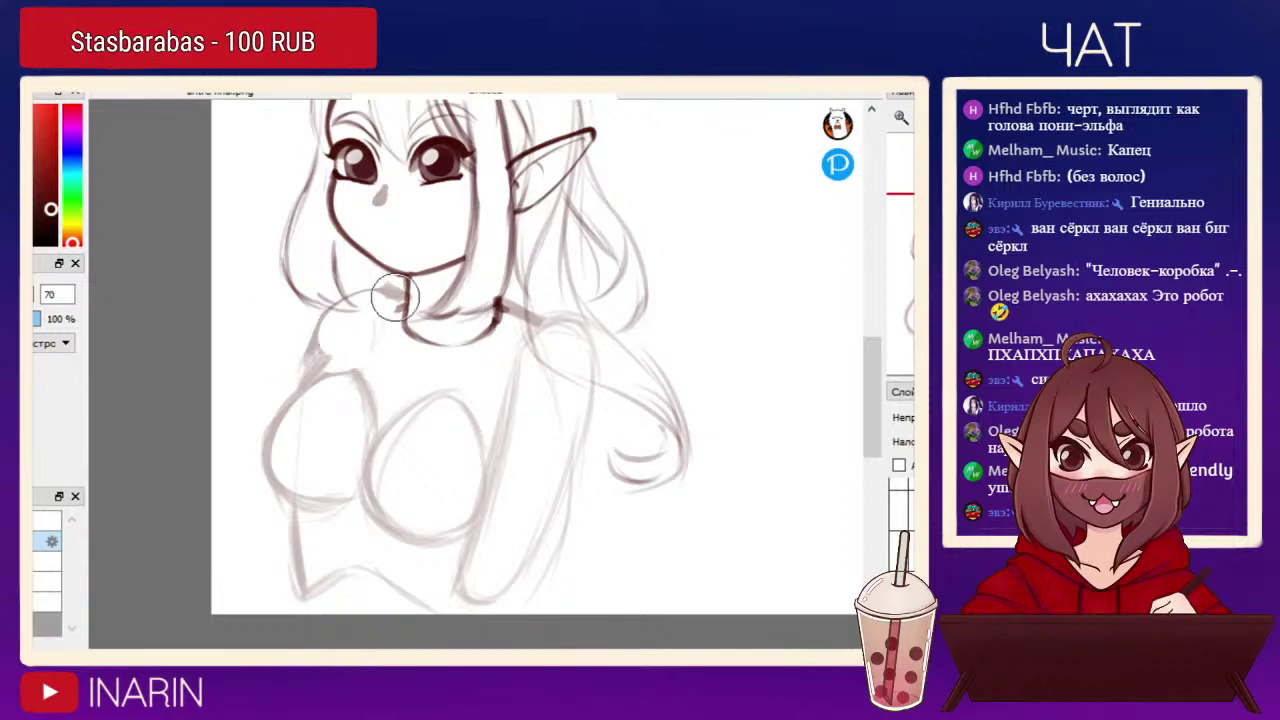
key(b)
mouse_move(390, 291)
mouse_down()
mouse_move(323, 324)
mouse_move(328, 300)
mouse_up()
Reinforce the near shoulder and arm outline with heavier strokes along the inner edge and the lower outer edge.
mouse_move(570, 318)
mouse_down()
mouse_move(535, 308)
mouse_move(598, 350)
mouse_move(595, 410)
mouse_move(526, 540)
mouse_up()
key(ctrl+z)
drag(528, 326, 500, 397)
drag(527, 324, 505, 370)
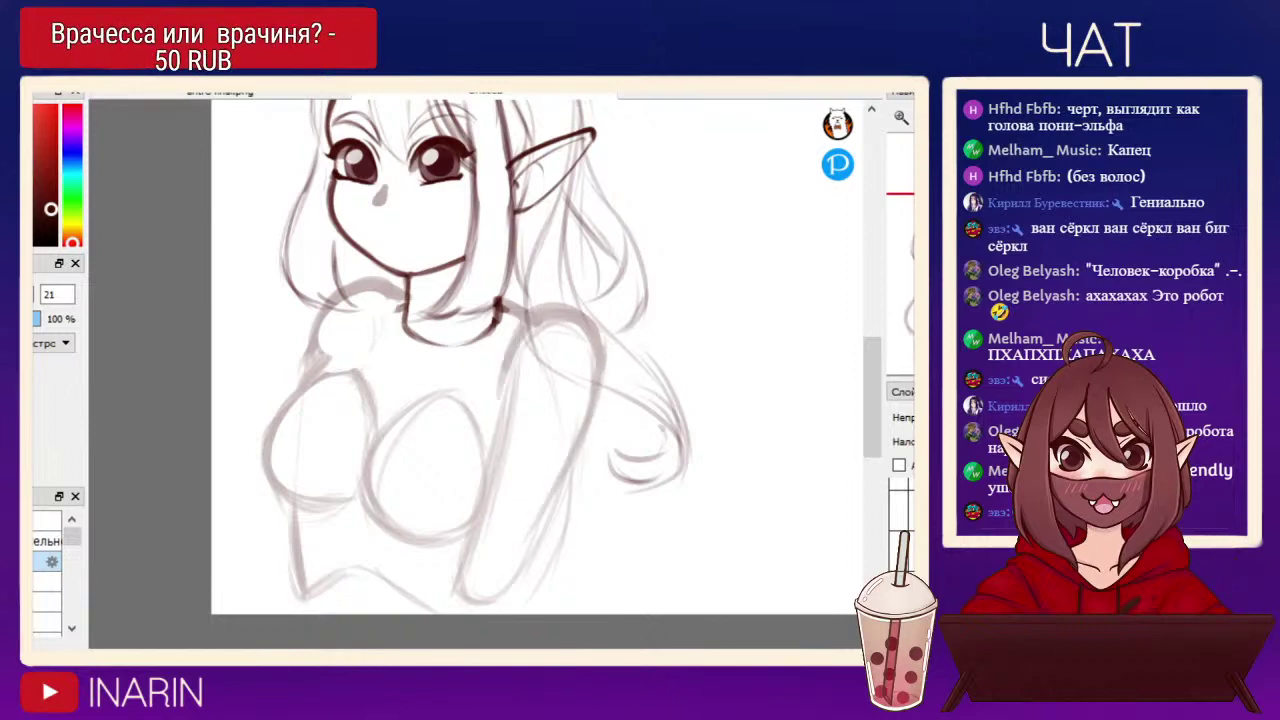
mouse_move(584, 427)
mouse_down()
mouse_move(579, 525)
mouse_move(537, 608)
mouse_up()
drag(545, 440, 517, 487)
key(ctrl+z)
key(ctrl+z)
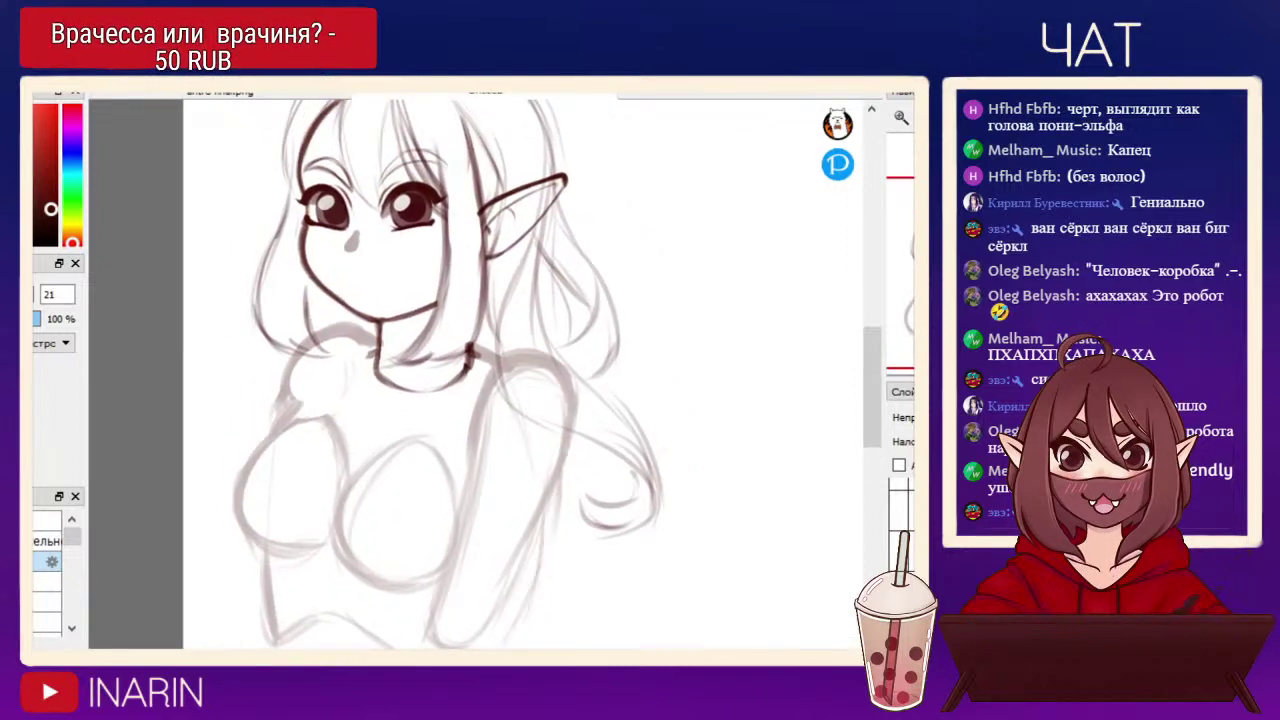
drag(536, 540, 503, 644)
Erase the angular waist lines below the bust and draw a rounded curve closing off the torso.
mouse_move(706, 460)
mouse_down()
mouse_move(619, 280)
mouse_move(748, 538)
mouse_move(766, 408)
mouse_up()
key(e)
mouse_move(344, 556)
mouse_down()
mouse_move(360, 580)
mouse_move(417, 572)
mouse_move(462, 598)
mouse_up()
key(b)
mouse_move(330, 506)
mouse_down()
mouse_move(338, 565)
mouse_move(414, 600)
mouse_up()
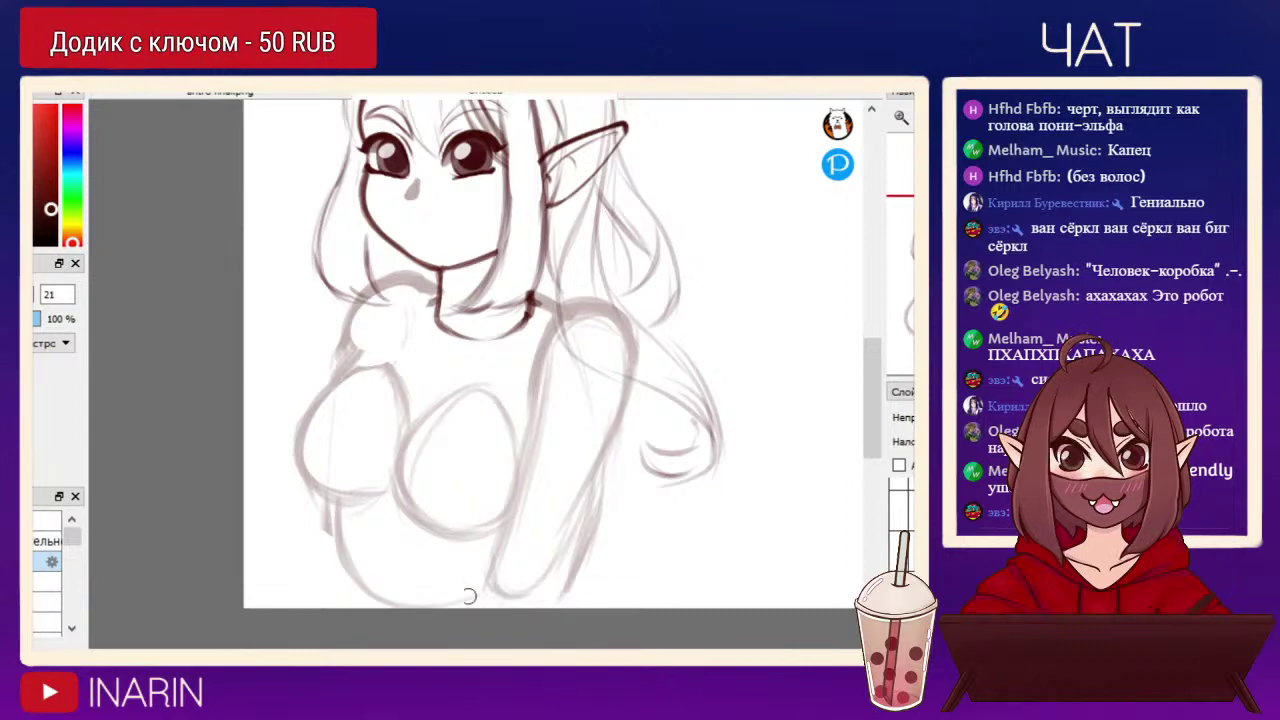
key(ctrl+z)
Erase the stray line outside the near forearm and redraw both edges of the arm with cleaner strokes.
drag(597, 467, 558, 554)
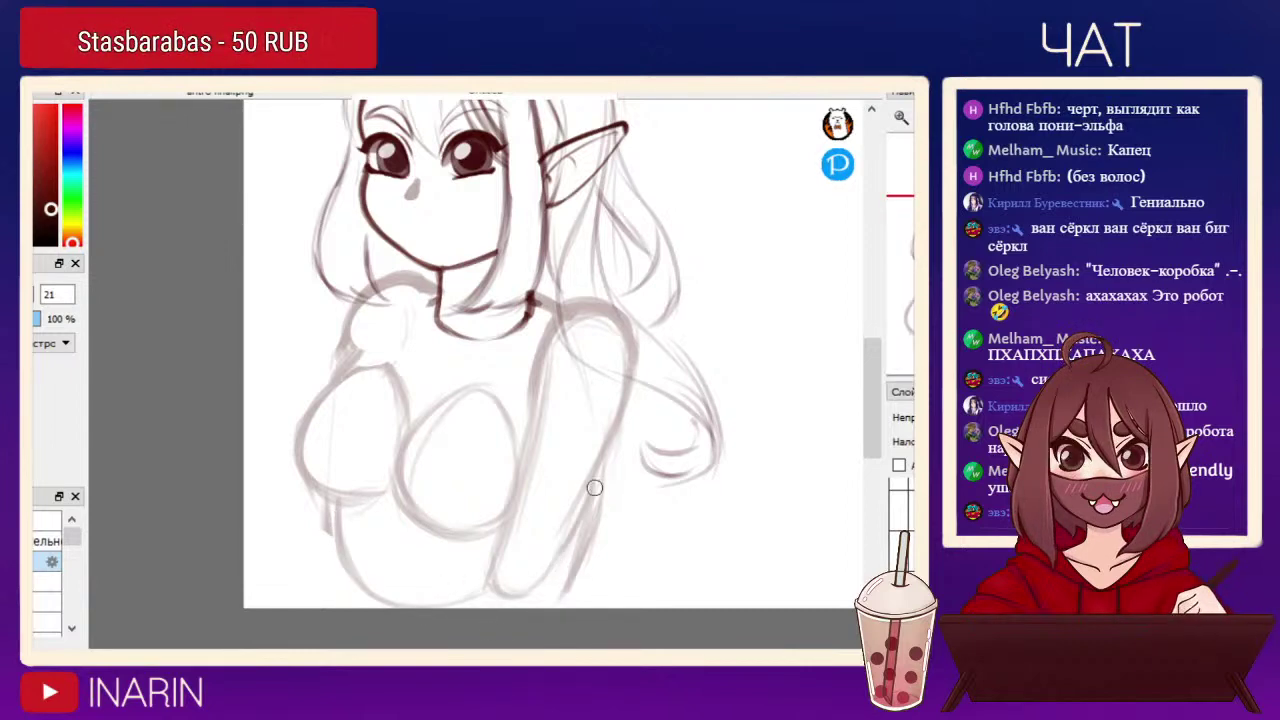
key(e)
drag(591, 511, 570, 600)
key(b)
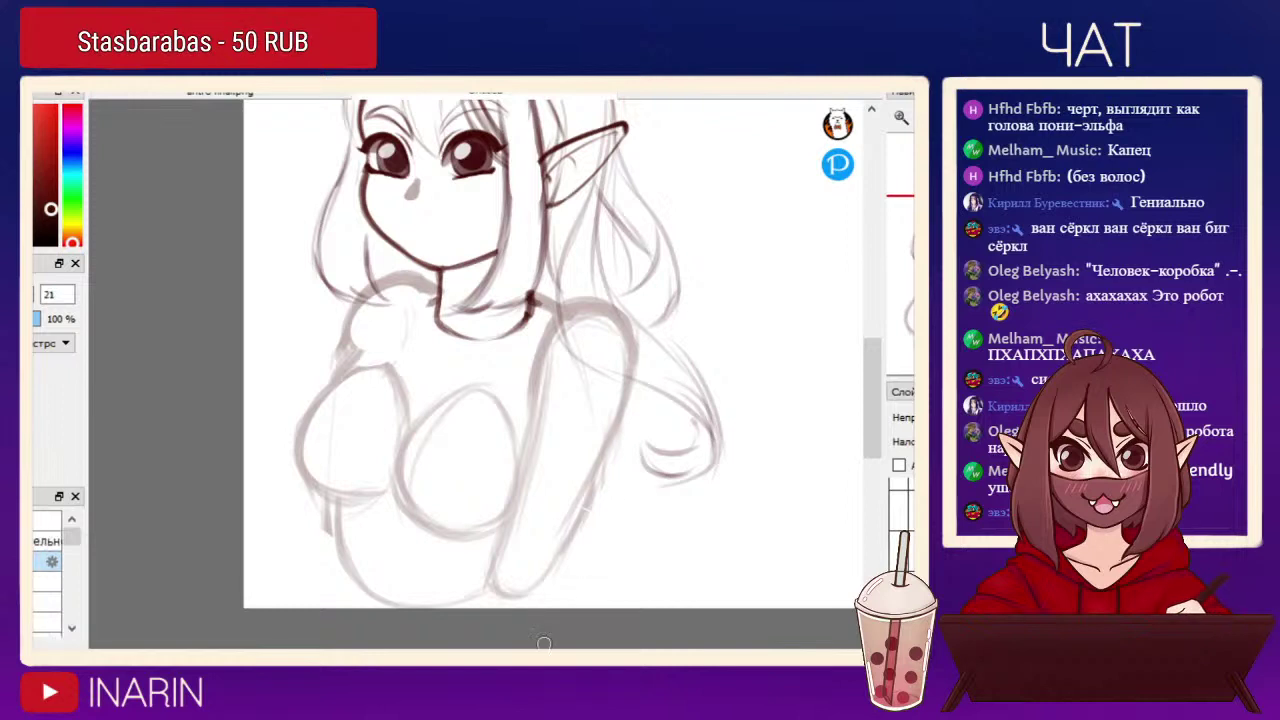
drag(619, 415, 567, 570)
mouse_move(614, 432)
mouse_down()
mouse_move(586, 517)
mouse_move(538, 586)
mouse_up()
drag(533, 413, 511, 519)
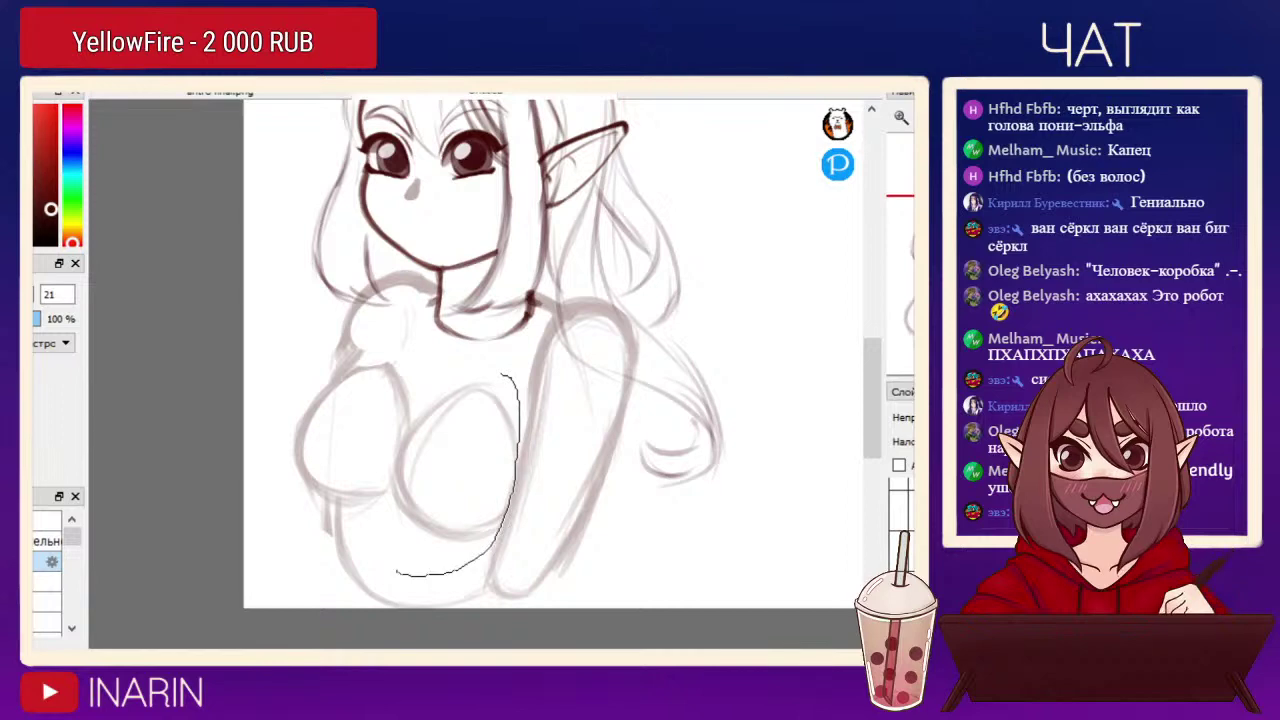
Lasso the bust, move it slightly upward on the torso with a transform, and clear the selection.
mouse_move(338, 502)
mouse_down()
mouse_move(424, 352)
mouse_move(456, 358)
mouse_up()
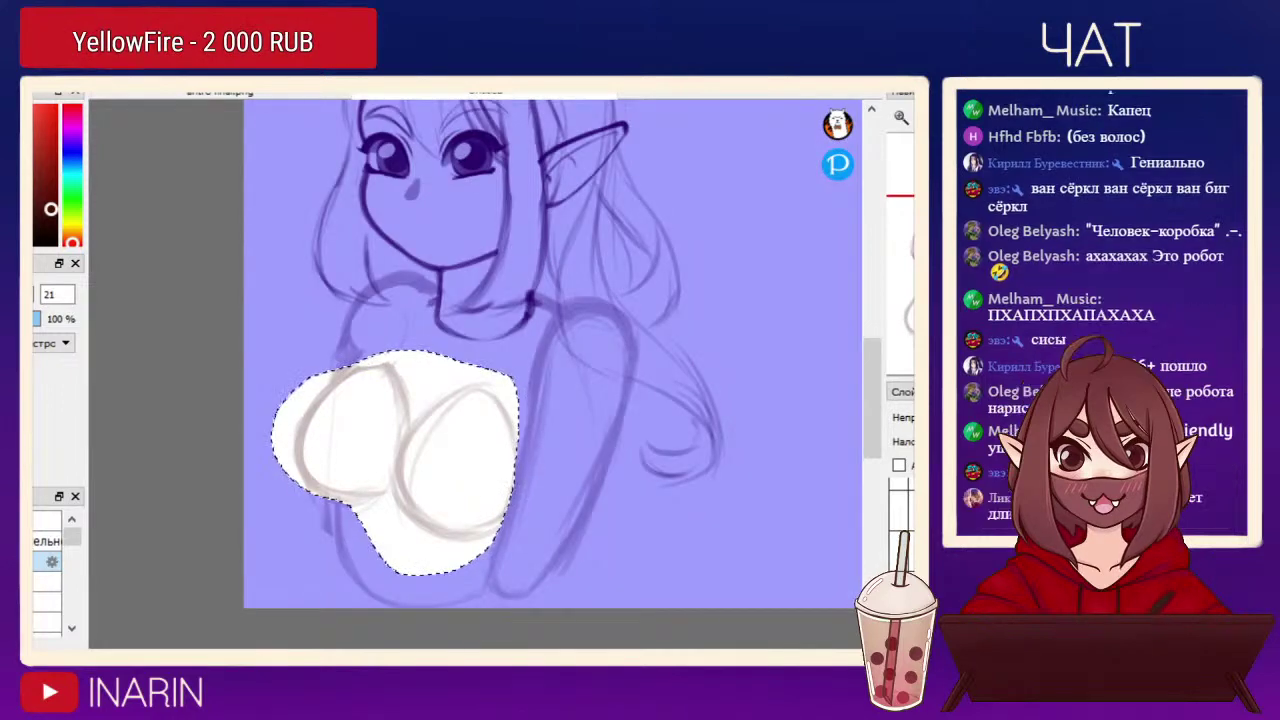
key(ctrl+t)
drag(396, 422, 401, 410)
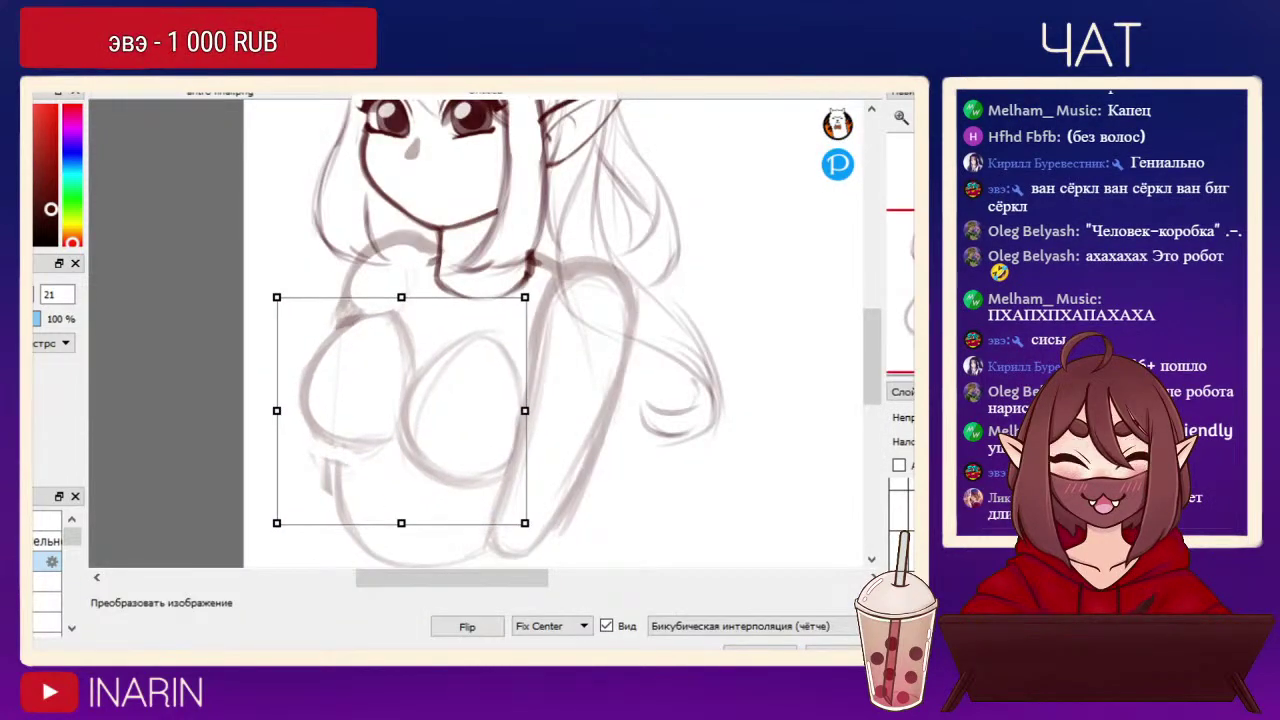
click(760, 648)
key(d)
key(ctrl+d)
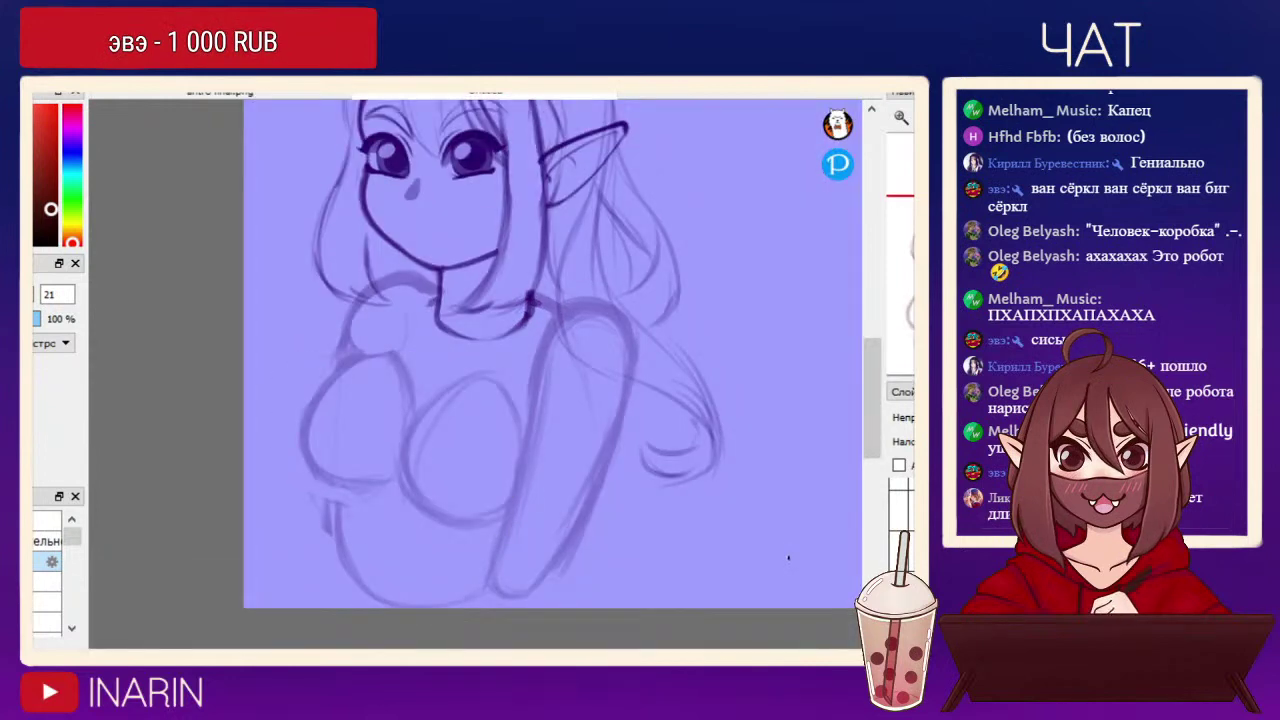
Lasso the bust again, nudge its position with a second small transform, and deselect it.
drag(521, 437, 408, 554)
mouse_move(291, 443)
mouse_down()
mouse_move(437, 344)
mouse_move(521, 382)
mouse_up()
key(ctrl+t)
drag(600, 420, 599, 410)
key(Return)
key(ctrl+d)
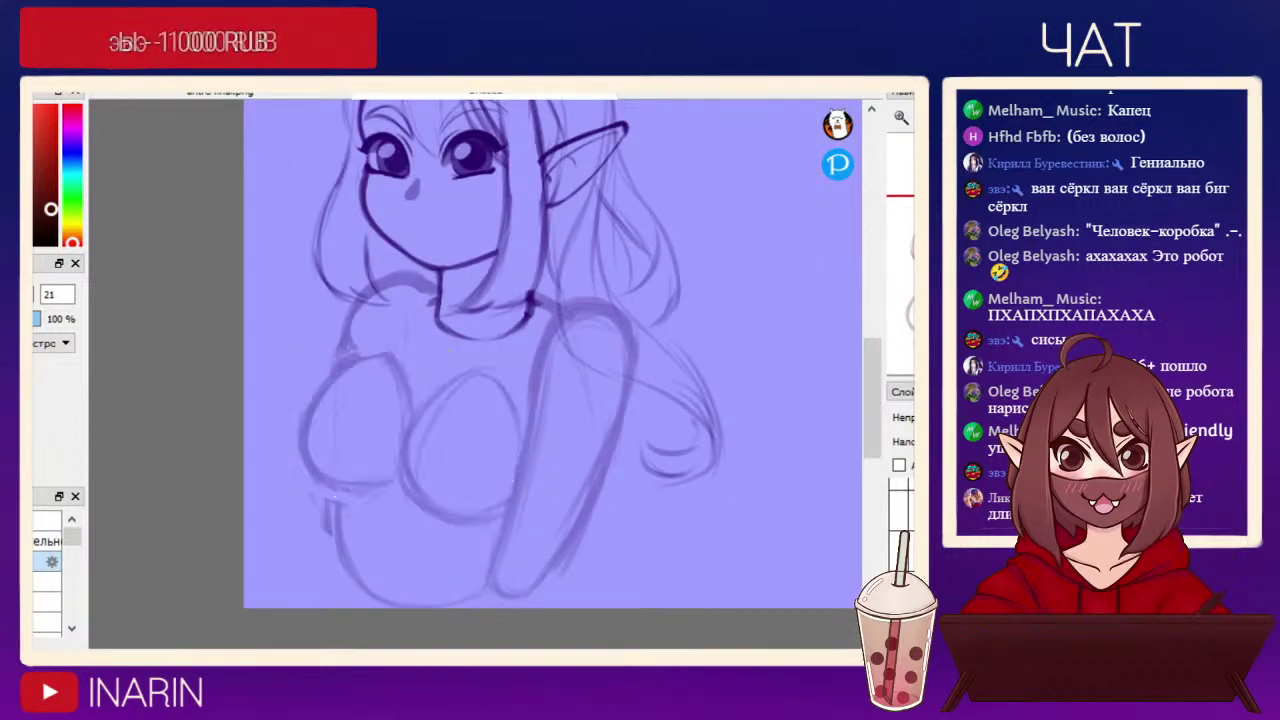
key(ctrl+d)
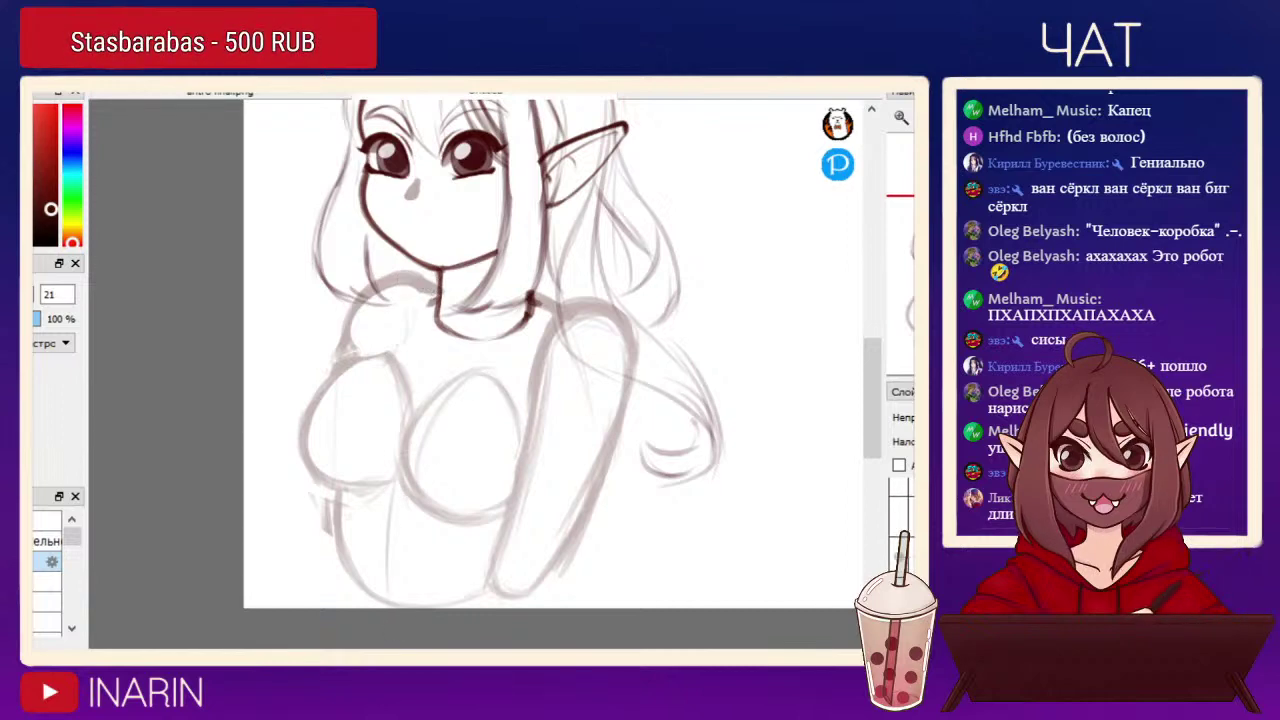
Switch layers and draw hair strands falling from behind the pointed ear to the near shoulder, erasing stray ends.
click(911, 555)
drag(906, 280, 908, 240)
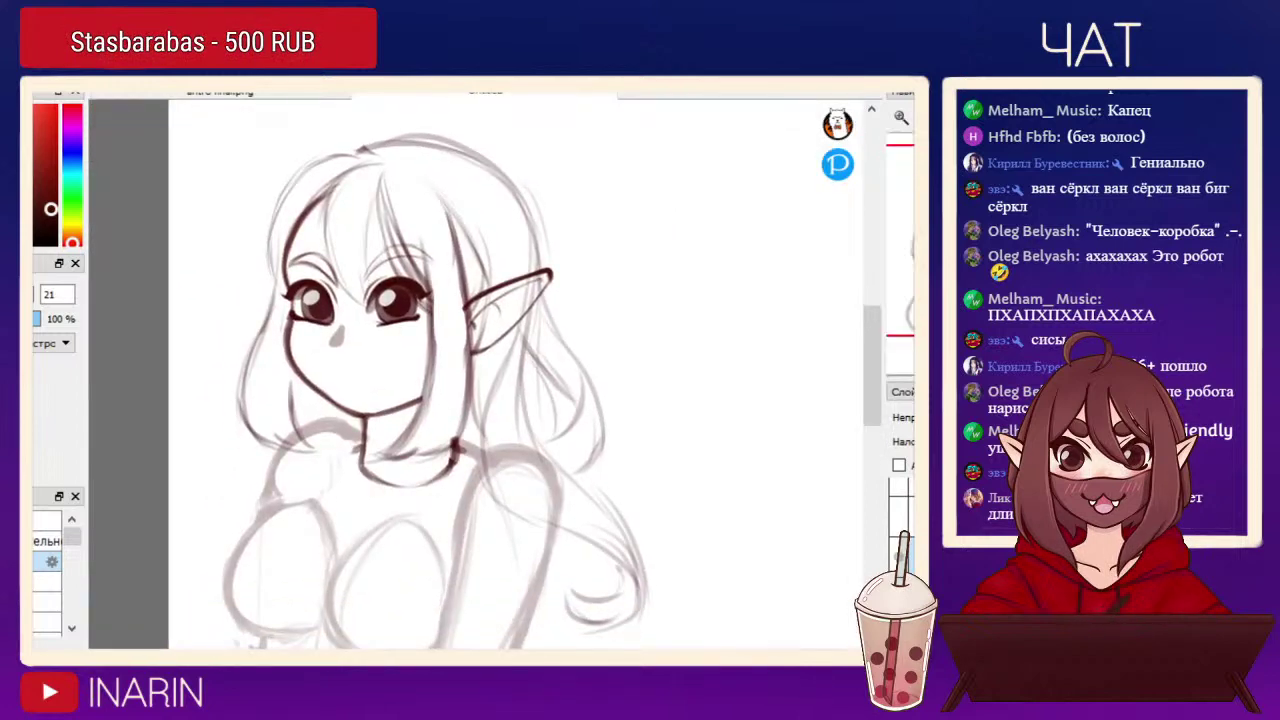
drag(500, 367, 504, 507)
drag(476, 410, 487, 488)
drag(529, 307, 523, 383)
key(e)
drag(529, 295, 507, 323)
key(b)
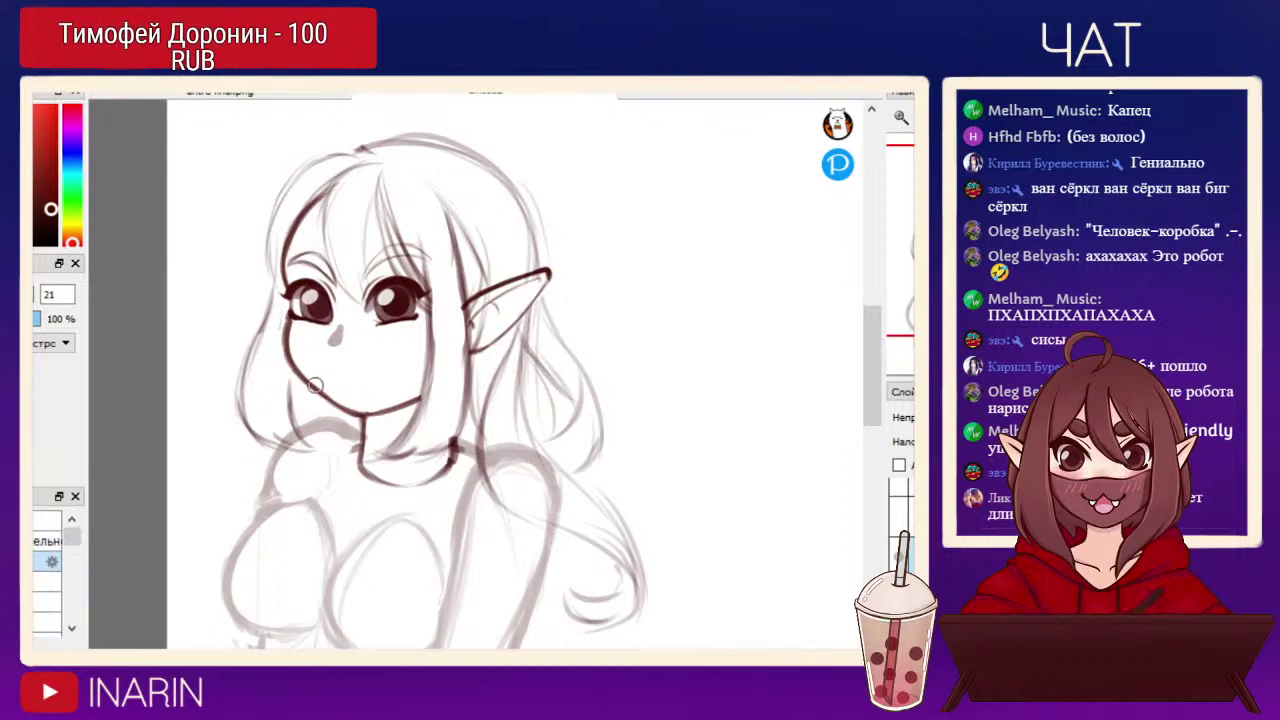
Try sketching curved hair strands that sweep outward over the far shoulder.
drag(248, 486, 178, 566)
drag(216, 458, 176, 532)
drag(252, 442, 184, 522)
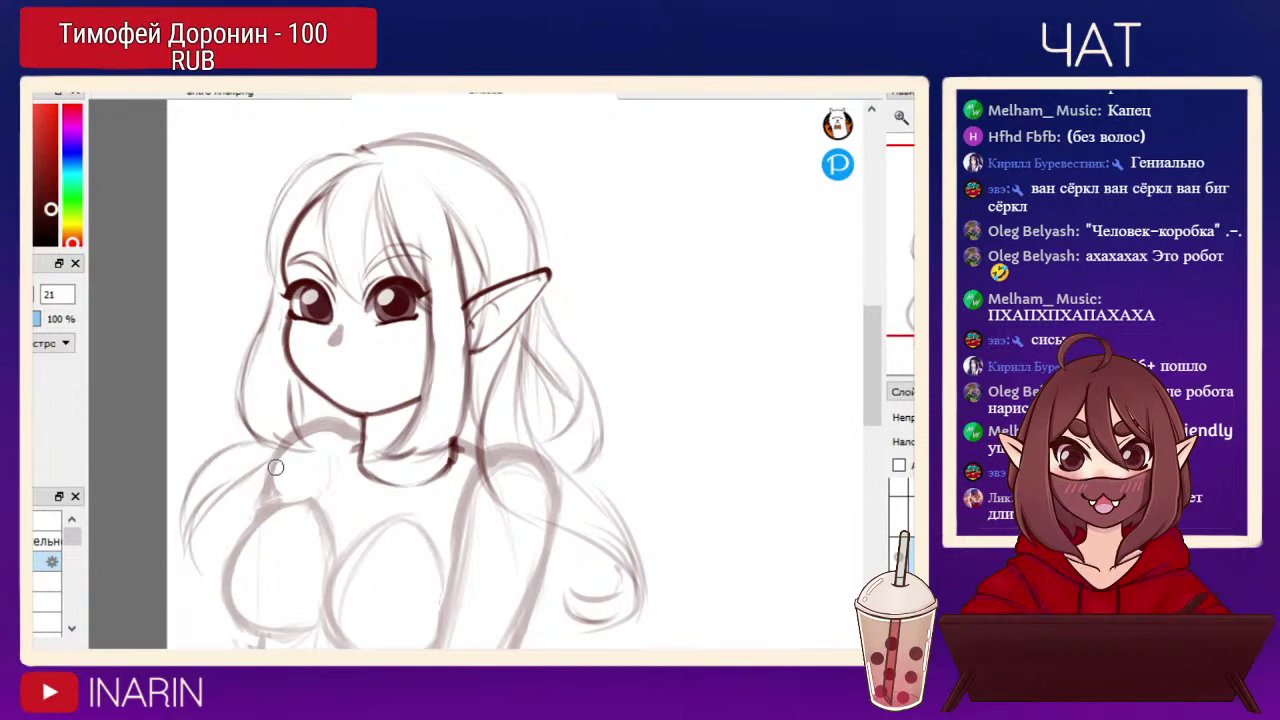
drag(234, 487, 214, 571)
drag(183, 522, 191, 557)
mouse_move(560, 480)
mouse_down()
mouse_move(350, 446)
mouse_move(567, 453)
mouse_move(586, 466)
mouse_up()
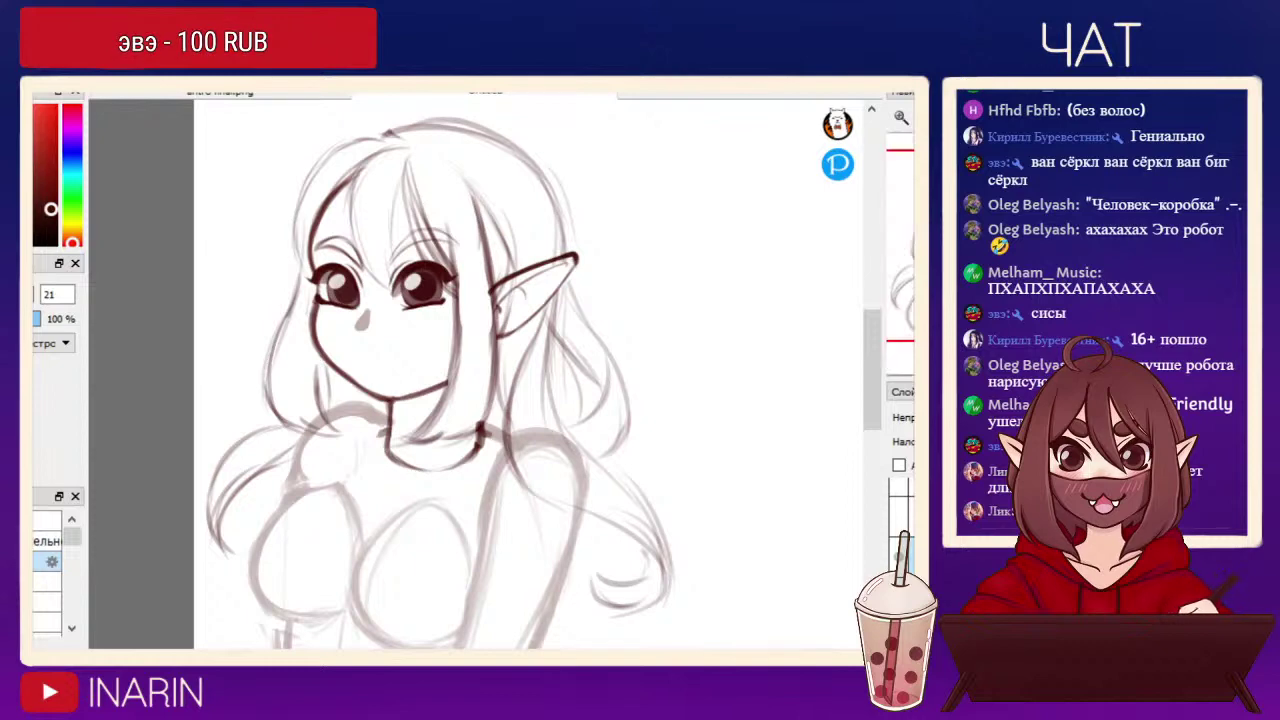
Erase the sweeping strands over the far shoulder, try a shorter strand hugging it, and check the drawing mirrored.
key(e)
mouse_move(298, 464)
mouse_down()
mouse_move(228, 500)
mouse_move(222, 552)
mouse_up()
key(b)
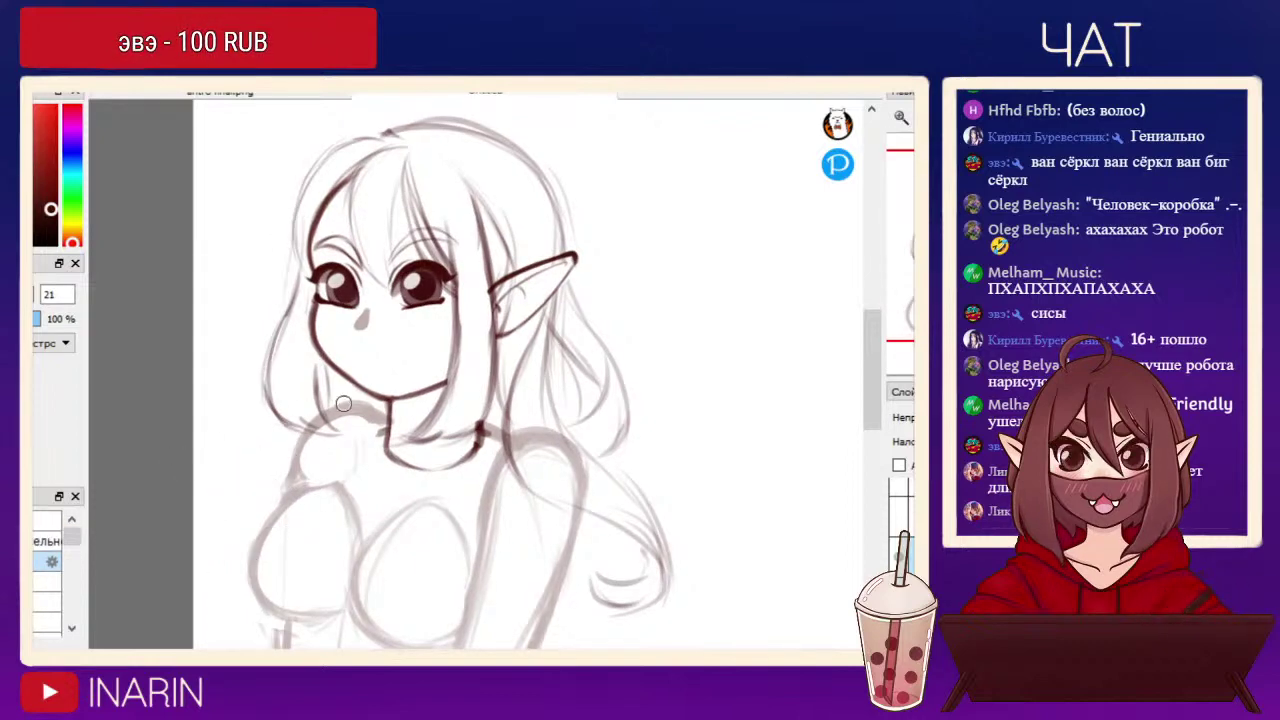
drag(290, 427, 246, 535)
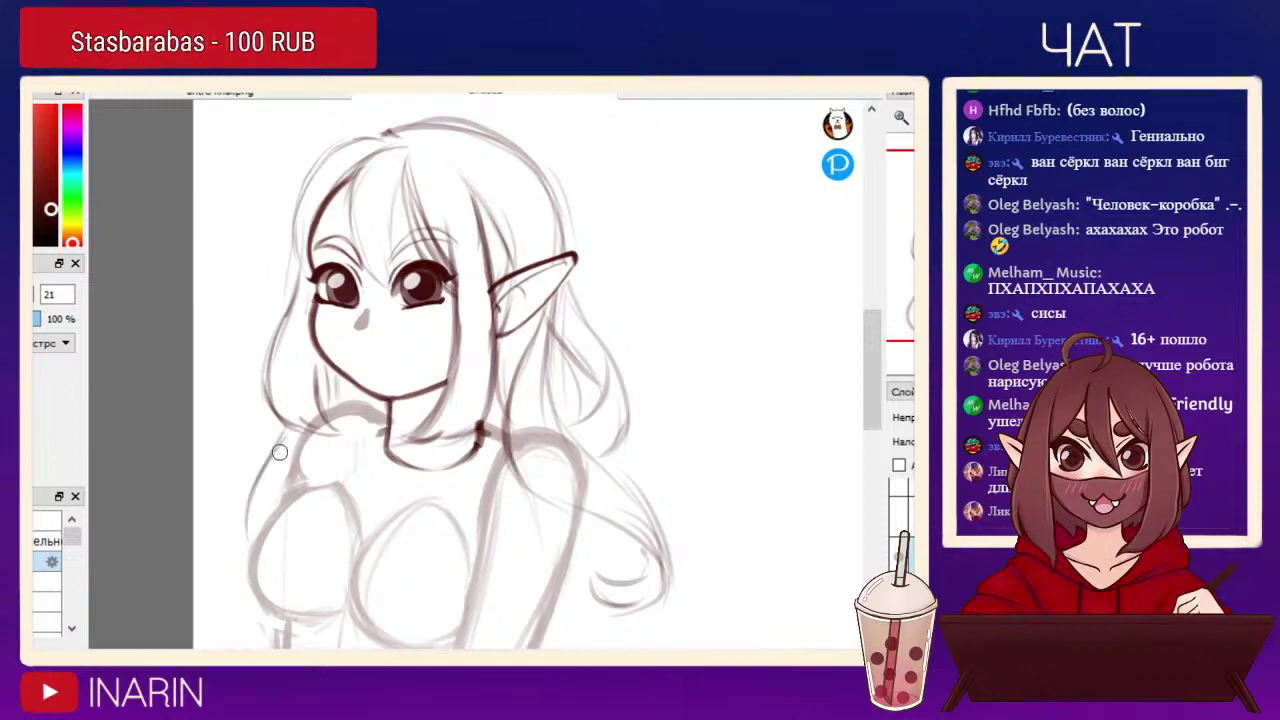
key(Down)
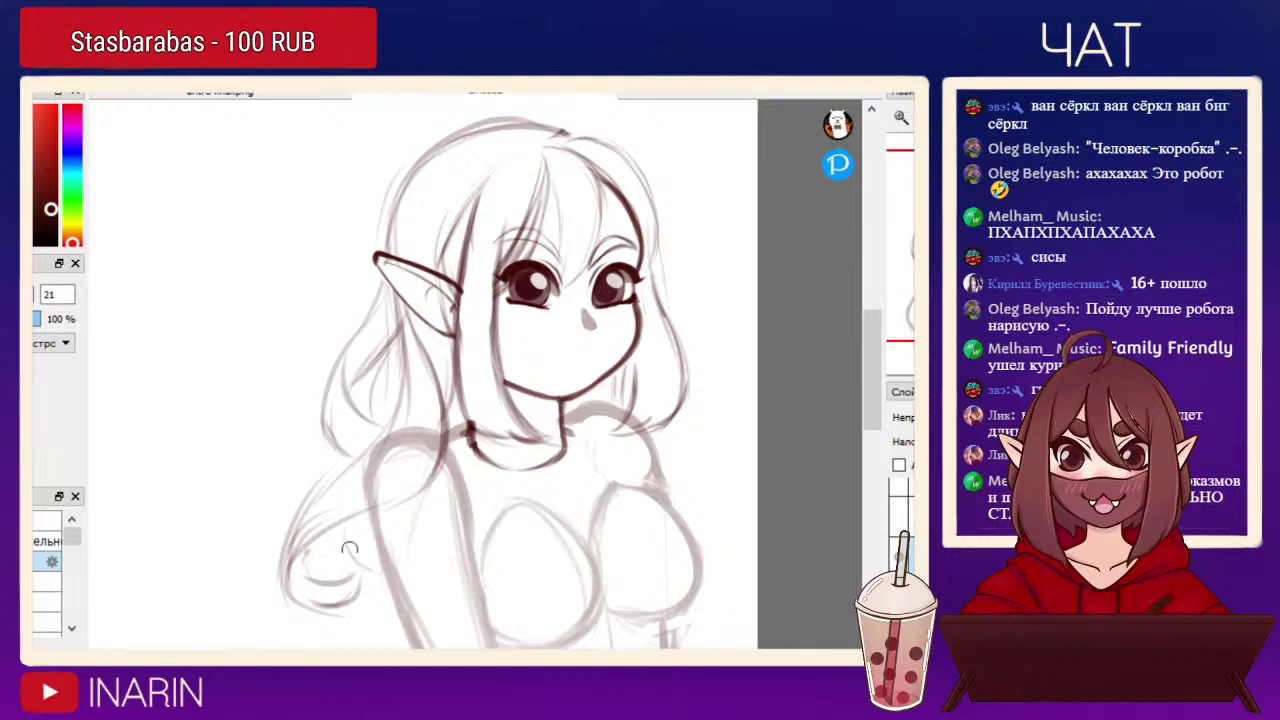
key(h)
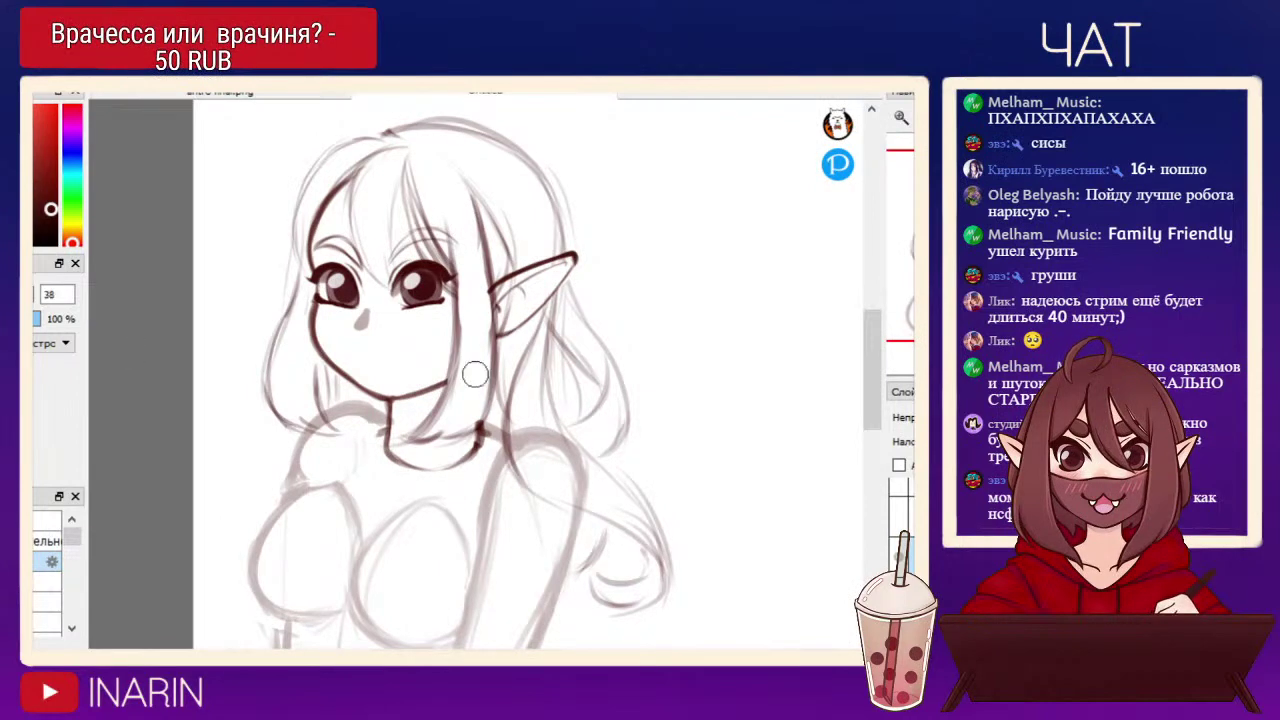
Reduce the brush size to 14.2 and draw a dark tapered line for the central bang strand from the parting.
key([)
click(901, 118)
drag(960, 207, 957, 196)
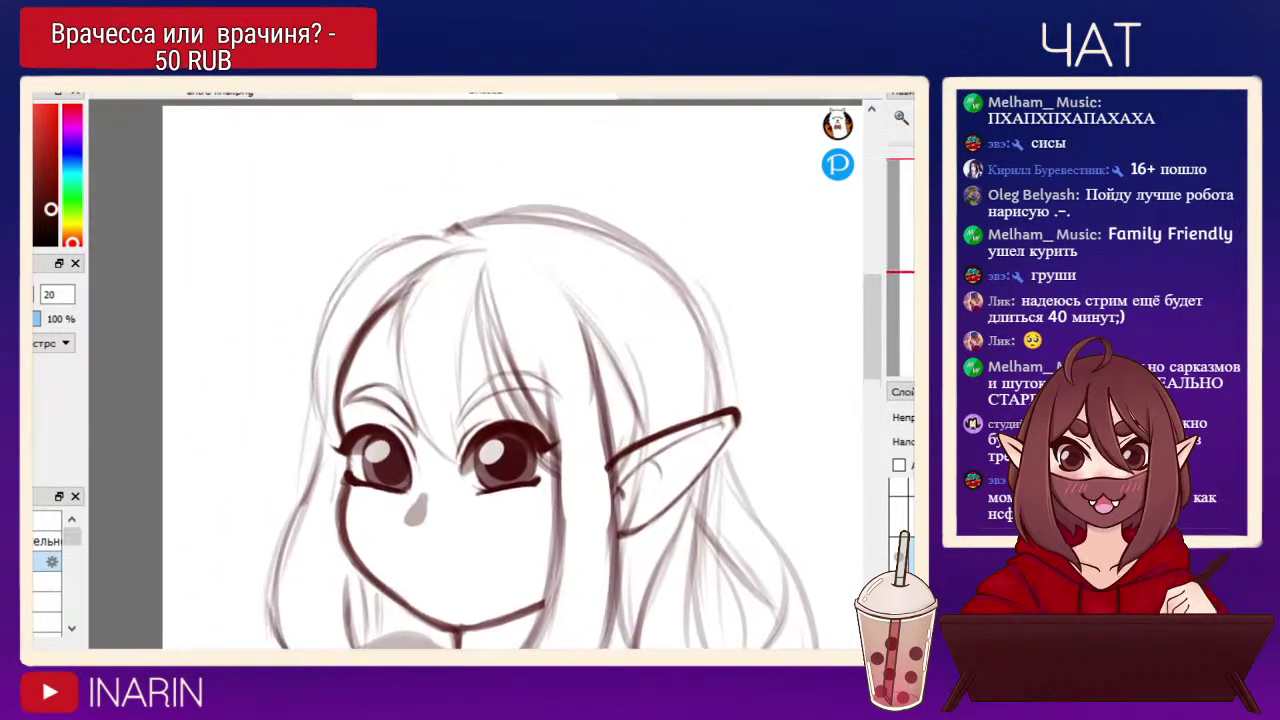
key(bracketleft)
drag(476, 290, 459, 342)
drag(454, 387, 454, 391)
drag(470, 307, 457, 378)
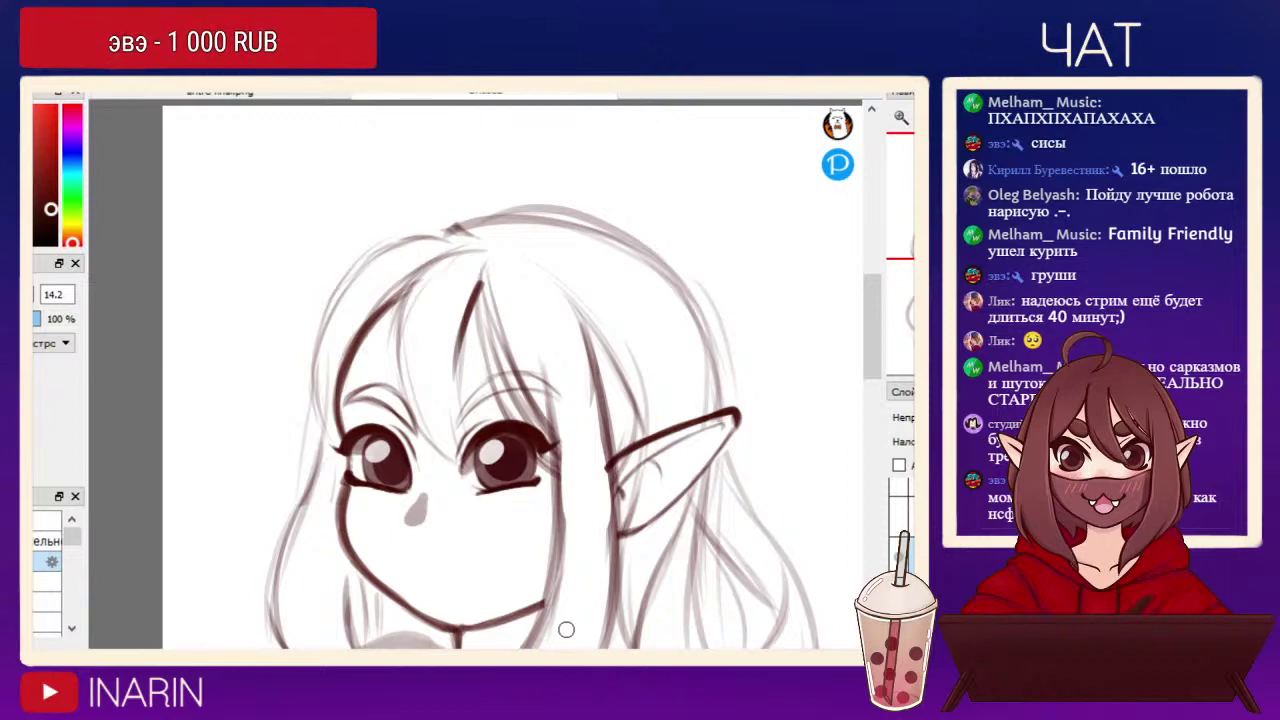
Draw example curved strokes in the blank area beside the head and remove them.
mouse_move(562, 631)
mouse_down()
mouse_move(626, 80)
mouse_move(482, 648)
mouse_move(535, 639)
mouse_move(524, 560)
mouse_move(301, 624)
mouse_move(155, 648)
mouse_up()
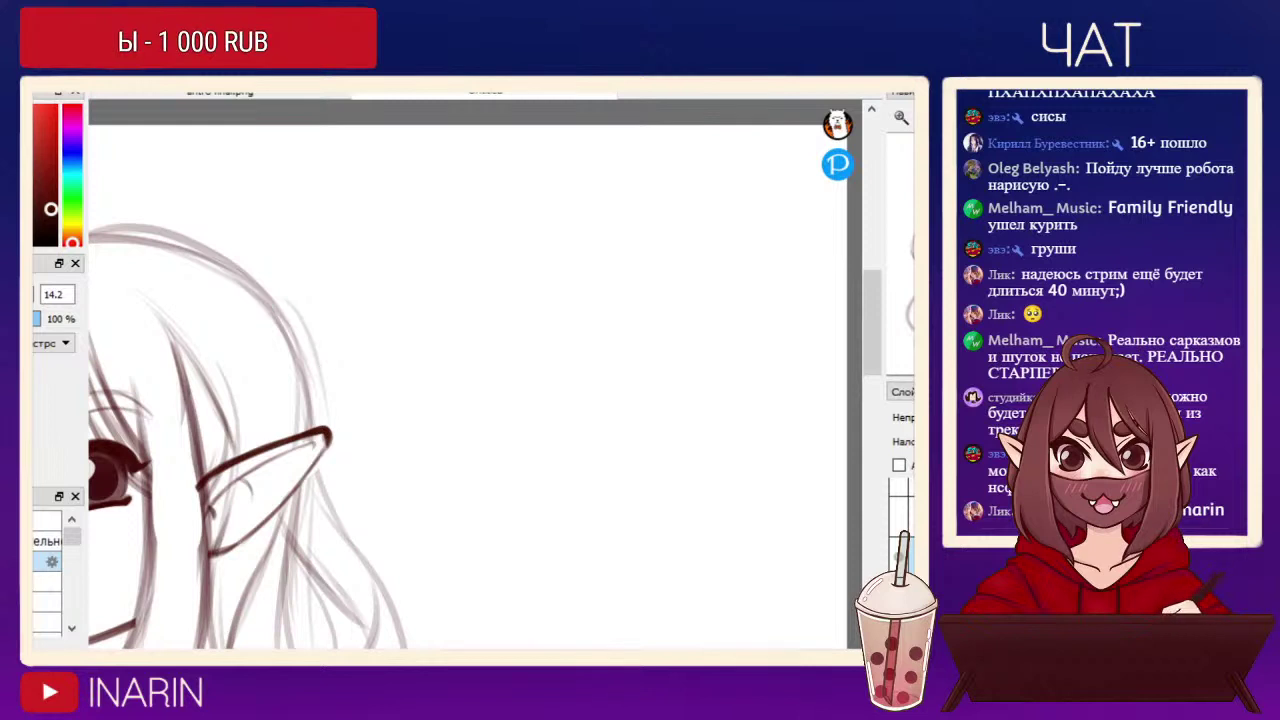
drag(557, 308, 560, 373)
mouse_move(568, 213)
mouse_down()
mouse_move(558, 334)
mouse_move(571, 424)
mouse_up()
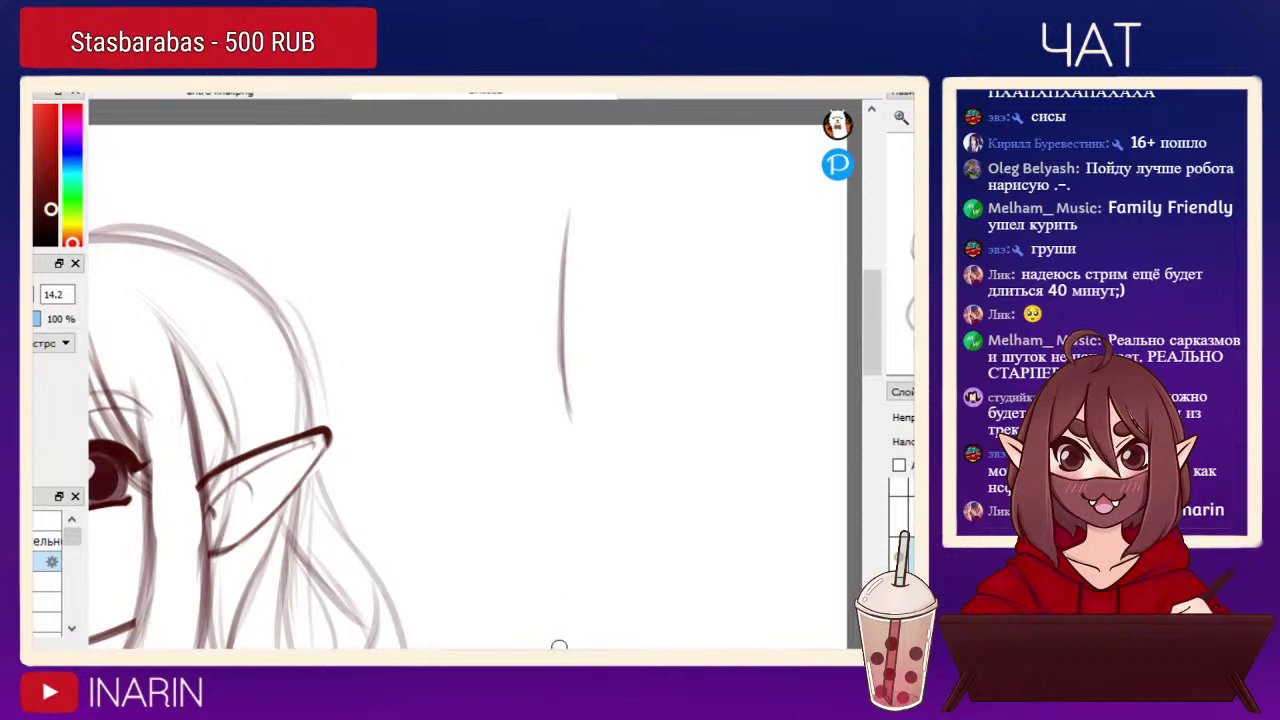
key(e)
drag(586, 408, 574, 212)
key(p)
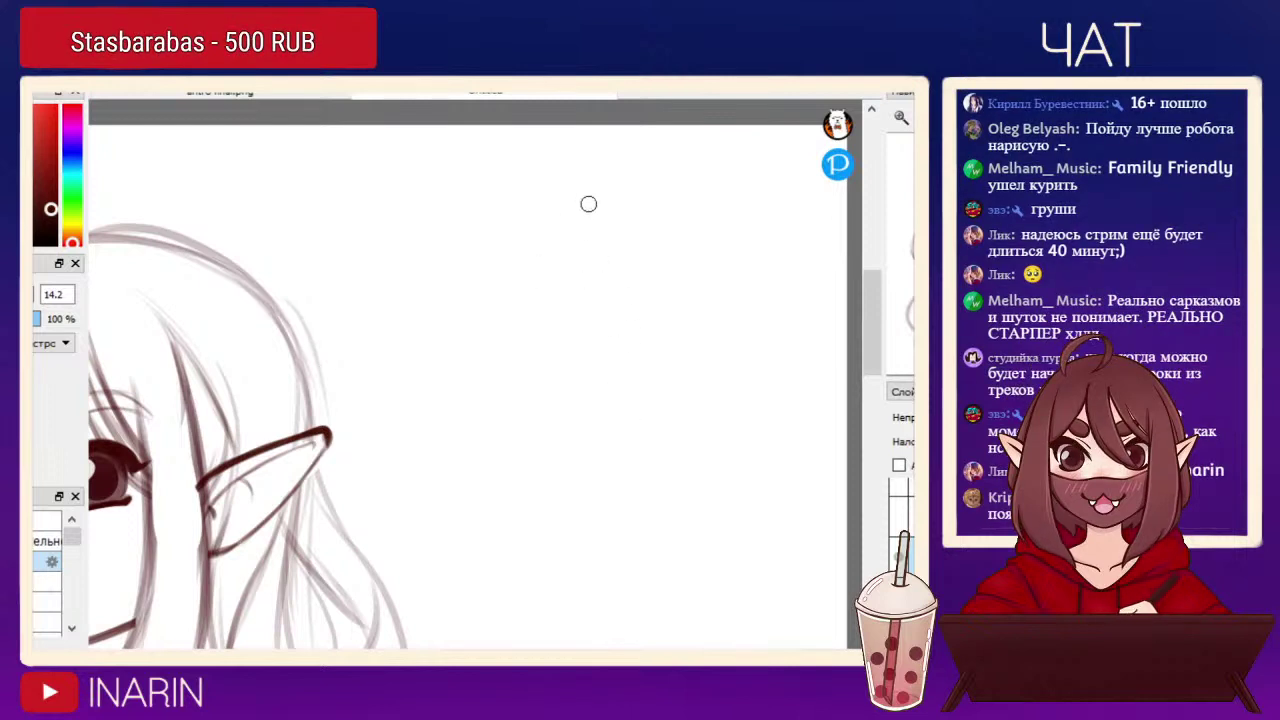
mouse_move(566, 242)
mouse_down()
mouse_move(553, 399)
mouse_move(578, 503)
mouse_up()
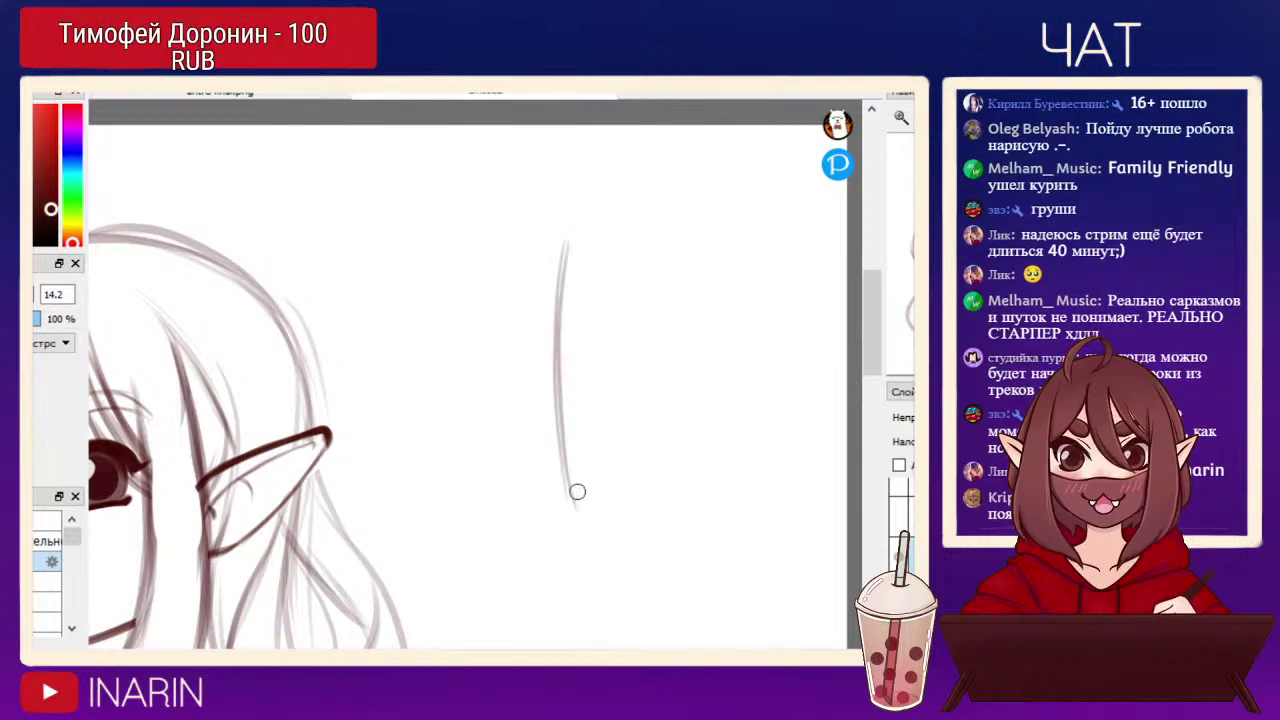
key(ctrl+z)
key(ctrl+z)
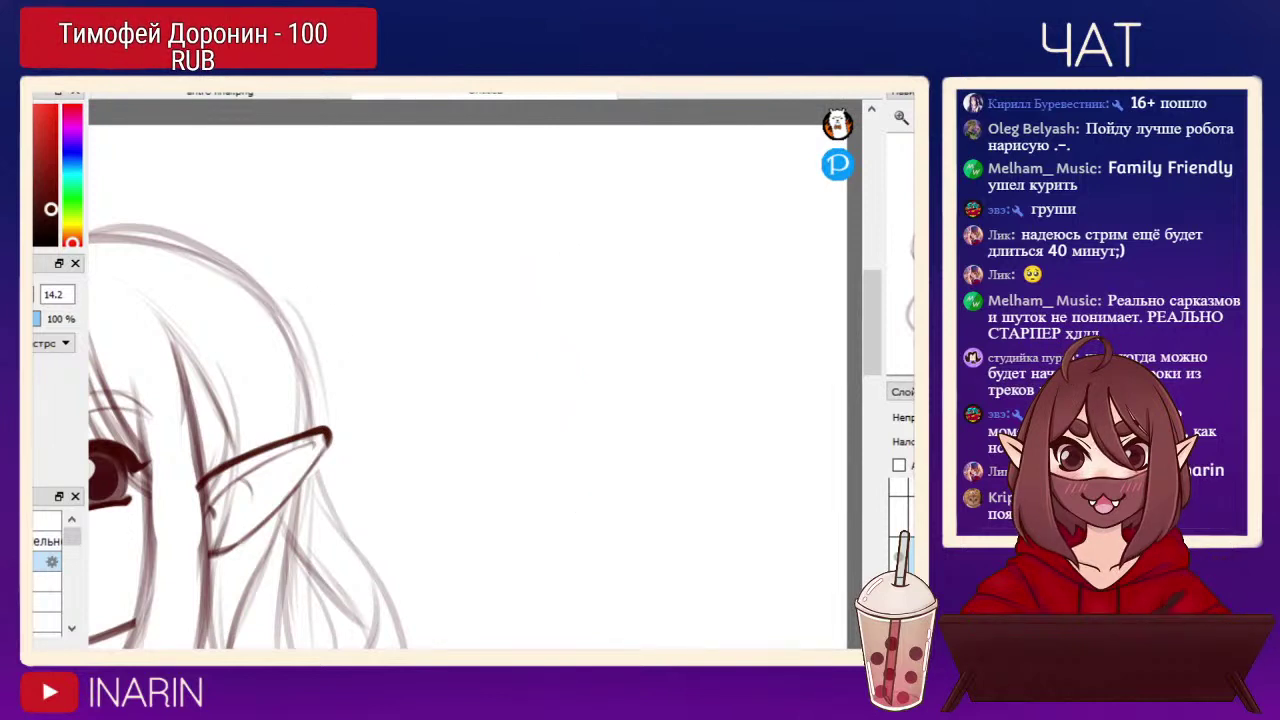
Demonstrate two forked curved hair strokes beside the head with a darkened junction, then erase them.
drag(583, 237, 580, 465)
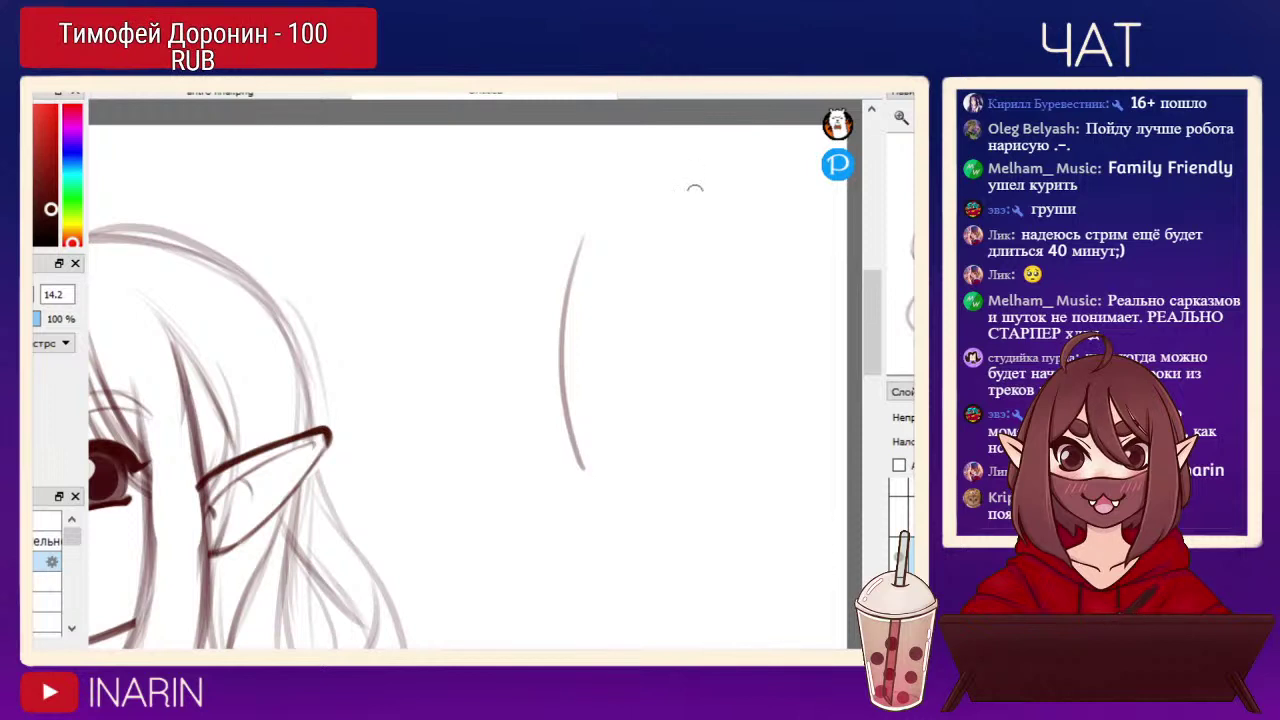
drag(566, 412, 677, 245)
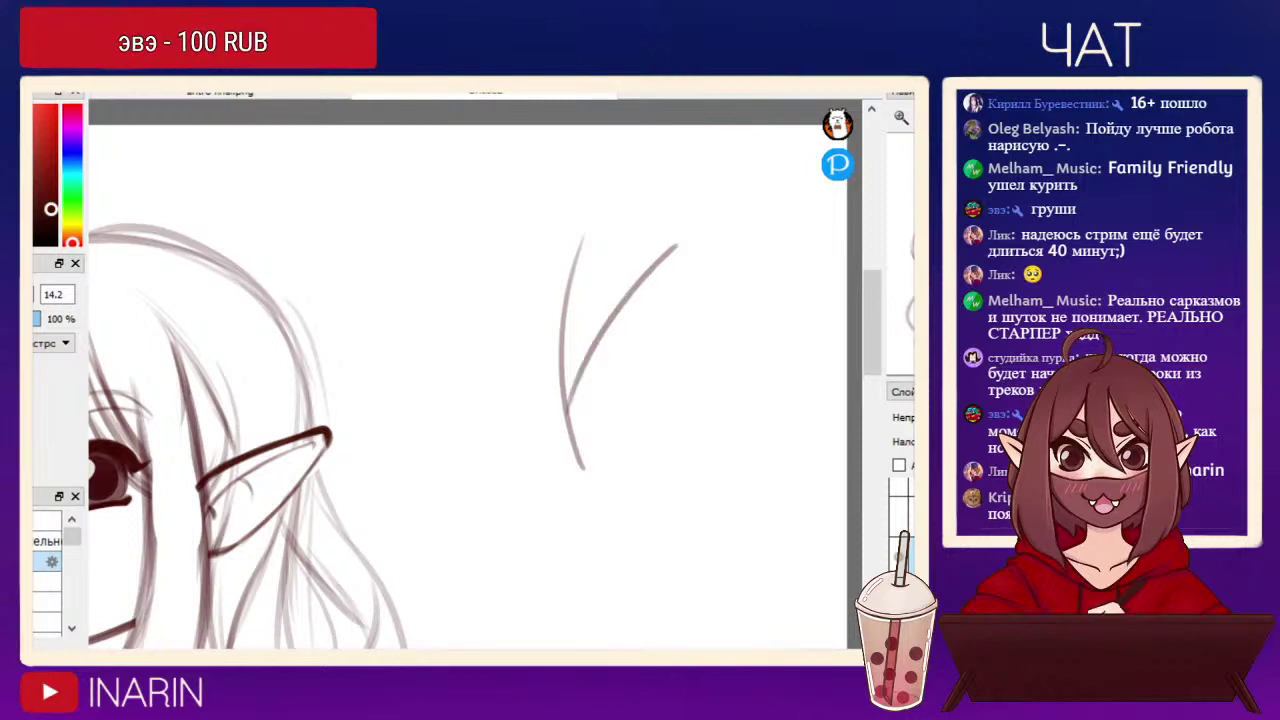
mouse_move(566, 411)
mouse_down()
mouse_move(586, 351)
mouse_move(627, 304)
mouse_up()
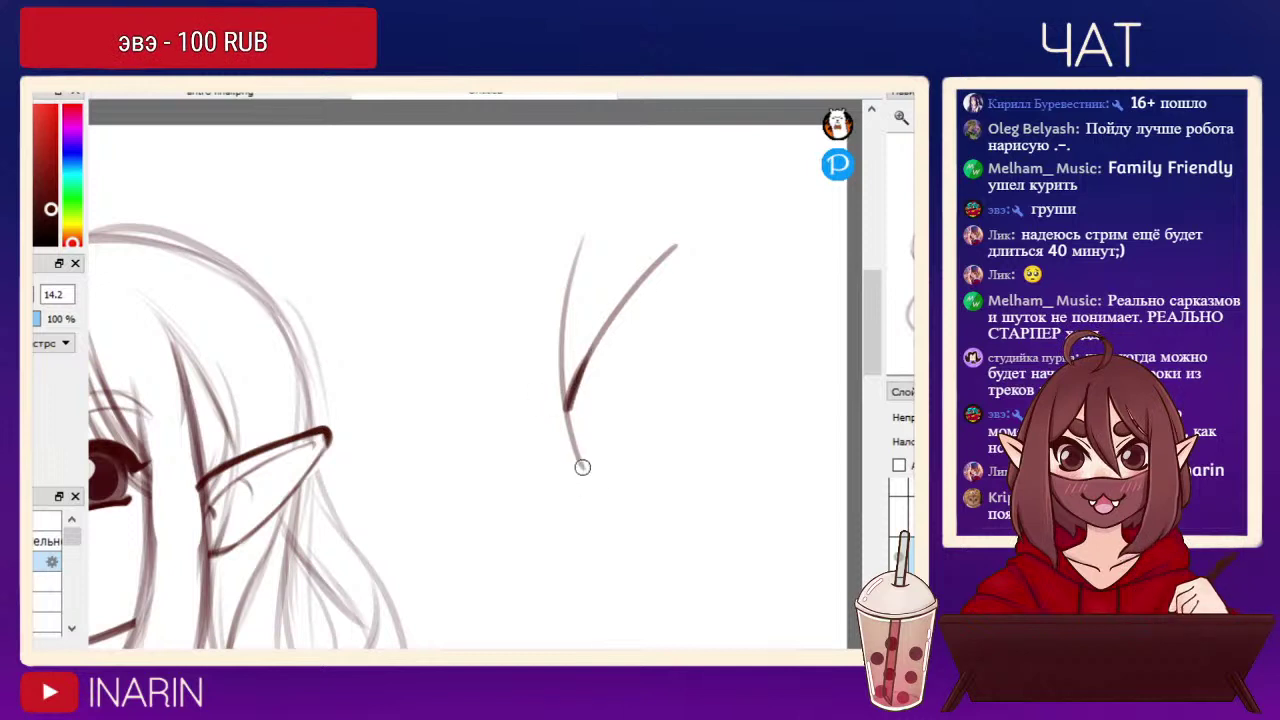
mouse_move(586, 231)
mouse_down()
mouse_move(562, 319)
mouse_move(586, 231)
mouse_move(571, 395)
mouse_up()
key(e)
mouse_move(614, 223)
mouse_down()
mouse_move(580, 357)
mouse_move(705, 215)
mouse_up()
key(b)
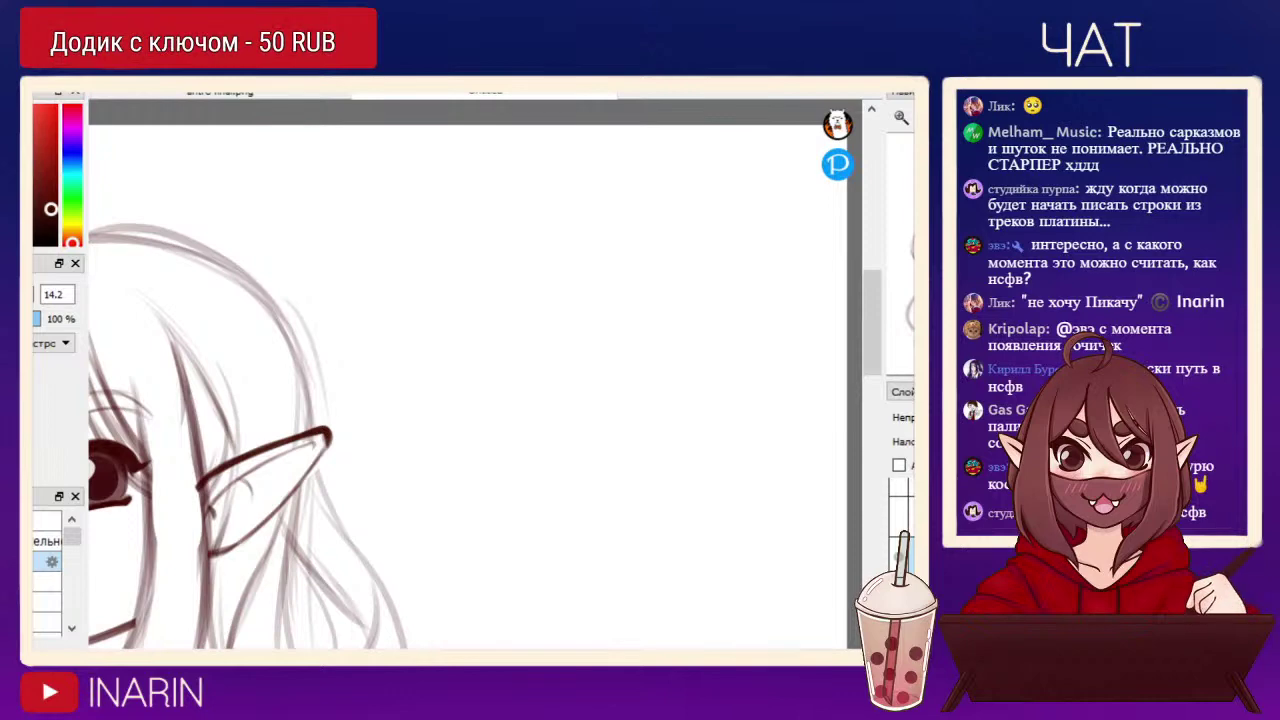
Extend the central bang line downward and darken the neighbouring strand curving from the parting to between the eyes.
mouse_move(912, 212)
mouse_down()
mouse_move(911, 235)
mouse_move(908, 205)
mouse_up()
drag(478, 336, 473, 450)
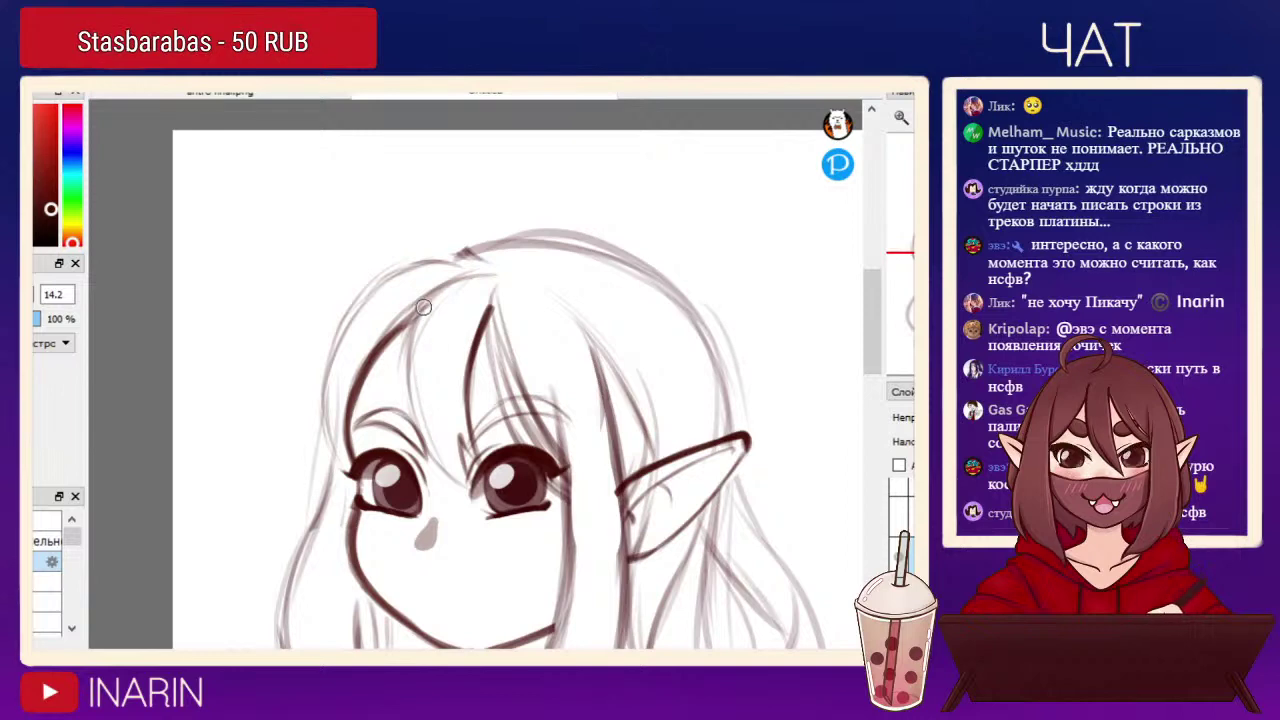
drag(407, 352, 408, 368)
drag(414, 324, 451, 486)
drag(411, 393, 454, 486)
drag(419, 442, 474, 493)
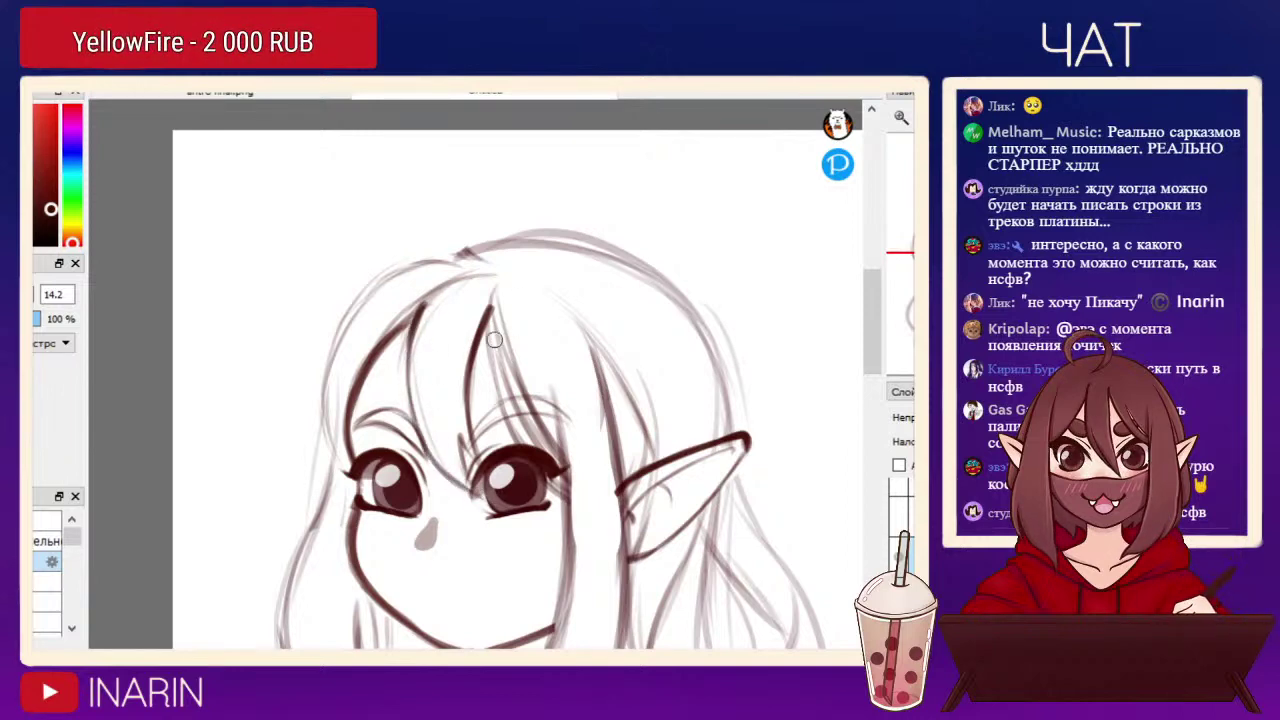
Draw the second edge of the central bang from its parting point down toward the near eyebrow.
drag(912, 210, 902, 208)
mouse_move(497, 358)
mouse_down()
mouse_move(497, 377)
mouse_move(431, 366)
mouse_up()
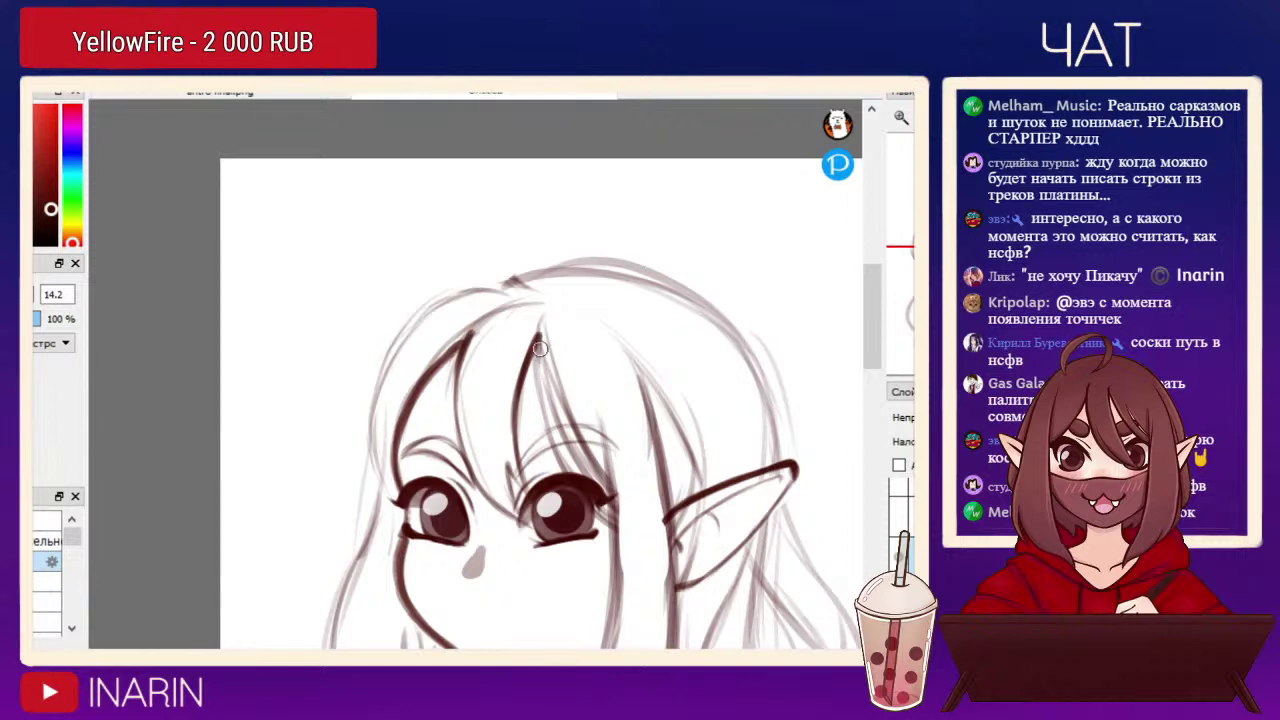
drag(540, 336, 570, 466)
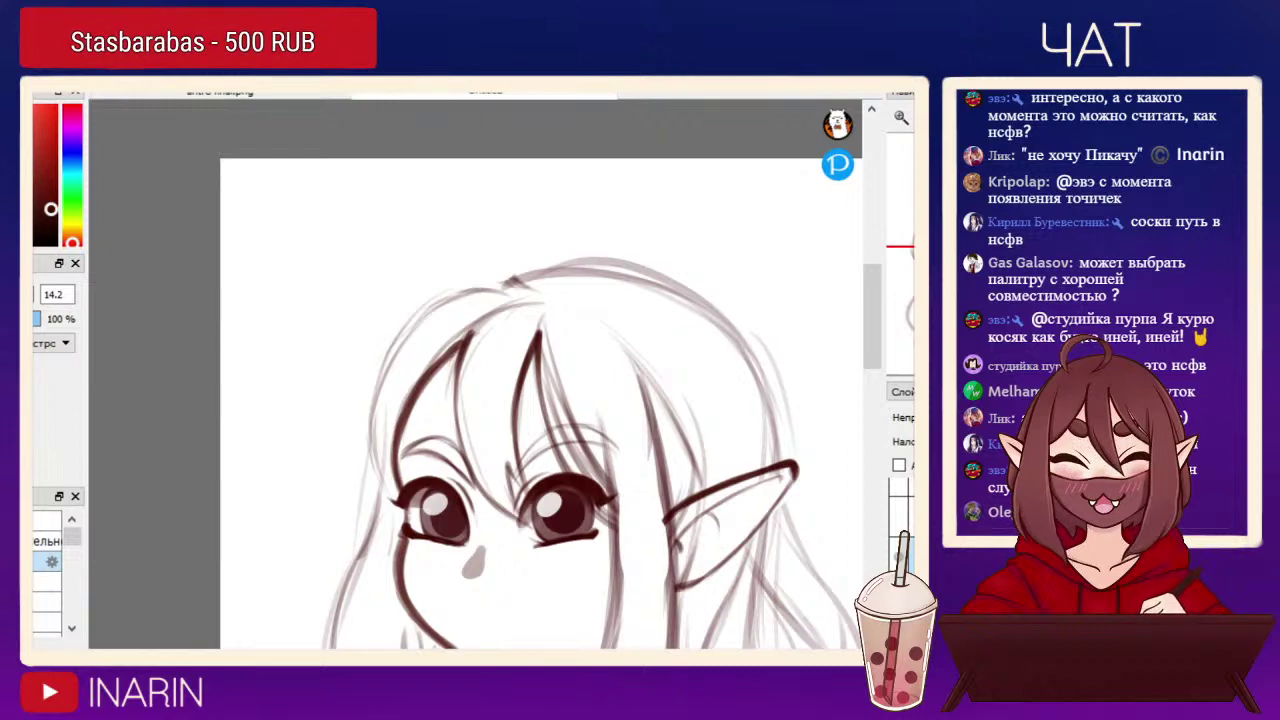
Outline the side hair lock beside the far cheek with dark strokes down to its curved tip at the shoulder.
mouse_move(373, 515)
mouse_down()
mouse_move(209, 512)
mouse_move(315, 375)
mouse_move(335, 371)
mouse_move(316, 430)
mouse_up()
drag(331, 386, 290, 530)
mouse_move(302, 450)
mouse_down()
mouse_move(309, 563)
mouse_move(400, 593)
mouse_move(366, 510)
mouse_move(371, 470)
mouse_move(366, 508)
mouse_up()
mouse_move(480, 440)
mouse_down()
mouse_move(480, 402)
mouse_move(514, 498)
mouse_up()
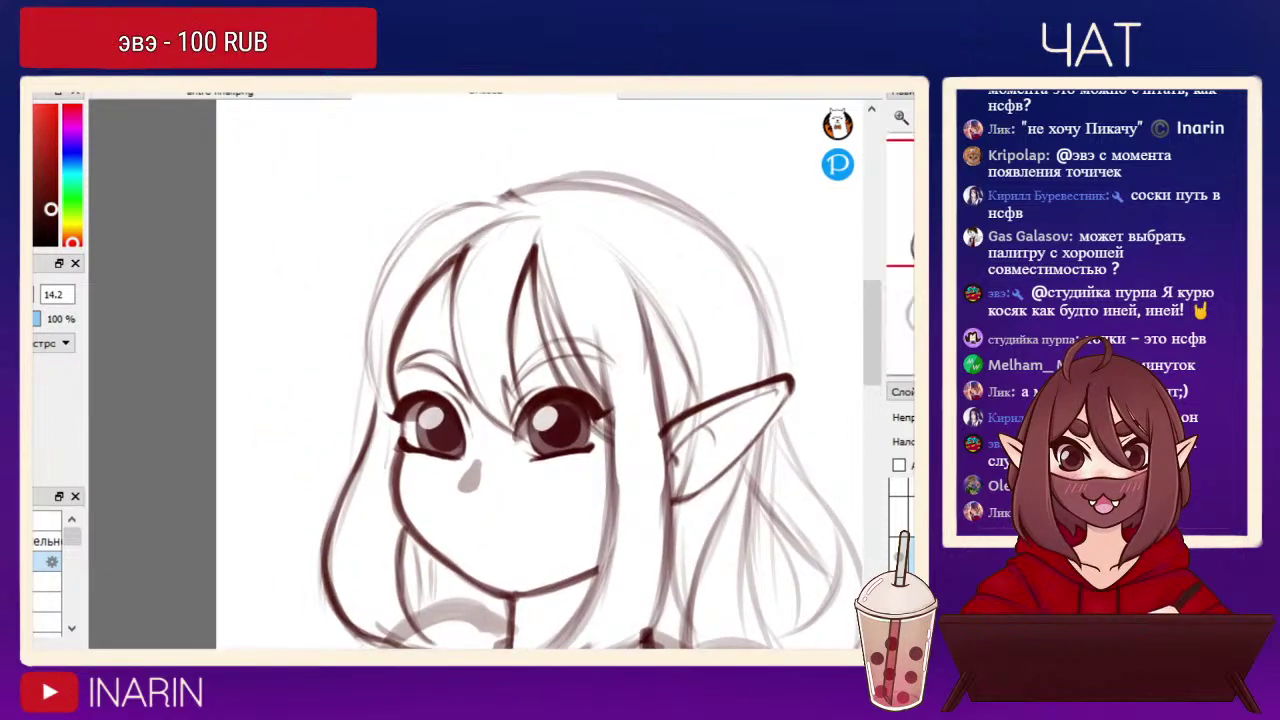
Darken the outer edge of the hair lock beside the far cheek from eye level down toward the shoulder.
drag(623, 322, 604, 344)
mouse_move(353, 435)
mouse_down()
mouse_move(292, 528)
mouse_move(323, 490)
mouse_move(307, 497)
mouse_move(297, 564)
mouse_up()
mouse_move(344, 453)
mouse_down()
mouse_move(307, 497)
mouse_move(309, 575)
mouse_up()
drag(304, 493, 303, 563)
mouse_move(358, 424)
mouse_down()
mouse_move(304, 505)
mouse_move(322, 470)
mouse_move(312, 486)
mouse_up()
Outline the near side lock along the face down to its tip at the neck and up its outer edge.
mouse_move(540, 480)
mouse_down()
mouse_move(642, 348)
mouse_move(656, 370)
mouse_move(541, 240)
mouse_move(541, 474)
mouse_up()
mouse_move(543, 404)
mouse_down()
mouse_move(523, 535)
mouse_move(462, 609)
mouse_up()
mouse_move(510, 560)
mouse_down()
mouse_move(480, 615)
mouse_move(466, 608)
mouse_move(522, 600)
mouse_move(512, 607)
mouse_move(572, 600)
mouse_up()
drag(576, 594, 598, 520)
drag(590, 556, 600, 474)
Trace the hair contour on the far side of the head from the crown to the eye, and darken a strand at the central parting.
mouse_move(332, 385)
mouse_down()
mouse_move(306, 336)
mouse_move(300, 250)
mouse_up()
drag(300, 330, 419, 153)
mouse_move(311, 241)
mouse_down()
mouse_move(428, 158)
mouse_move(368, 176)
mouse_move(309, 348)
mouse_move(324, 372)
mouse_up()
mouse_move(467, 220)
mouse_down()
mouse_move(474, 314)
mouse_move(484, 282)
mouse_move(510, 322)
mouse_up()
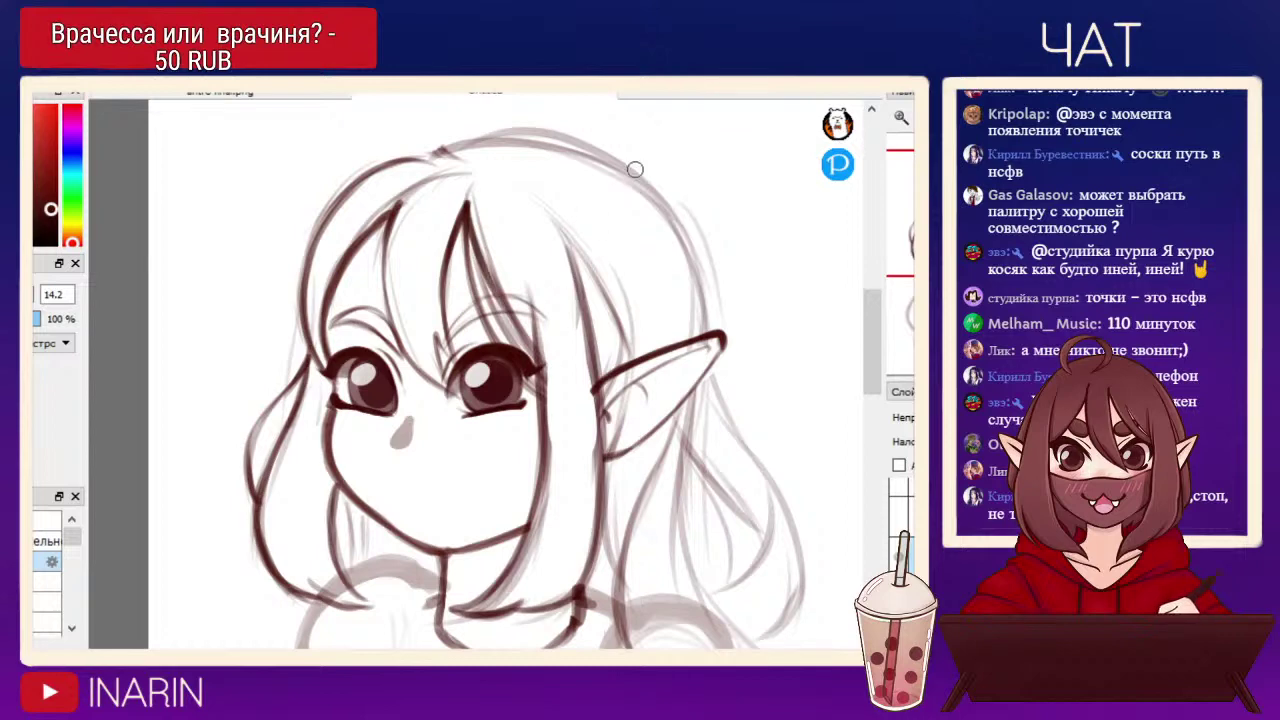
Draw a dark curved strand from beside the crown down along the near side lock toward the ear.
mouse_move(426, 166)
mouse_down()
mouse_move(532, 204)
mouse_move(558, 228)
mouse_move(592, 348)
mouse_up()
drag(529, 294, 561, 463)
drag(567, 232, 598, 358)
Try to erase the hair strokes overlapping the base of the ear, and undo the erasures.
key(e)
scroll(902, 525, down, 3)
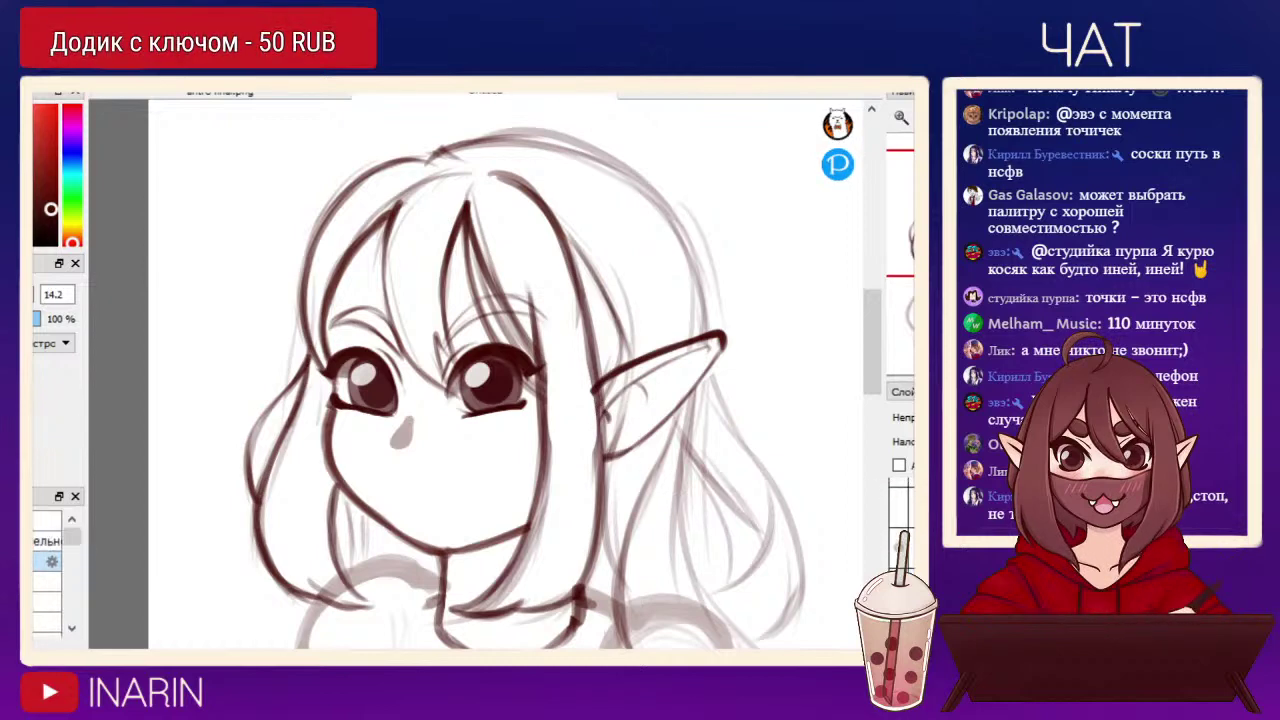
mouse_move(628, 358)
mouse_down()
mouse_move(610, 433)
mouse_move(606, 400)
mouse_move(592, 451)
mouse_up()
key(b)
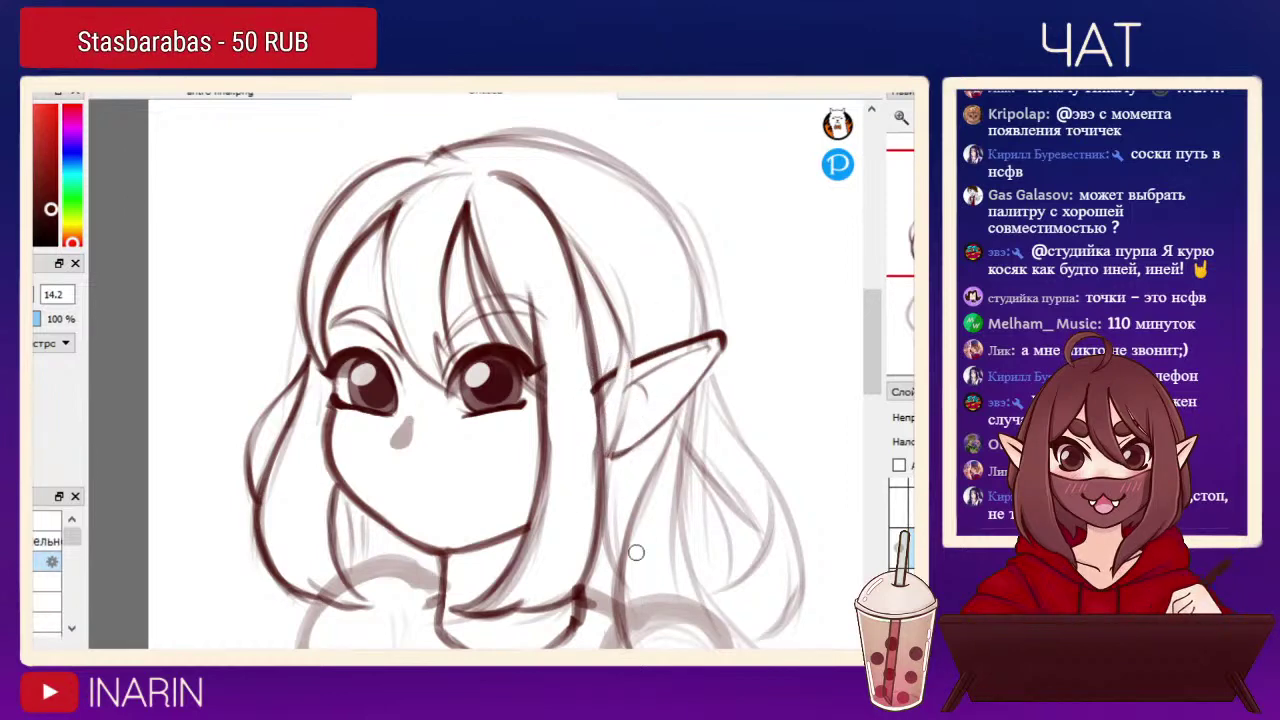
key(ctrl+z)
key(ctrl+z)
click(898, 547)
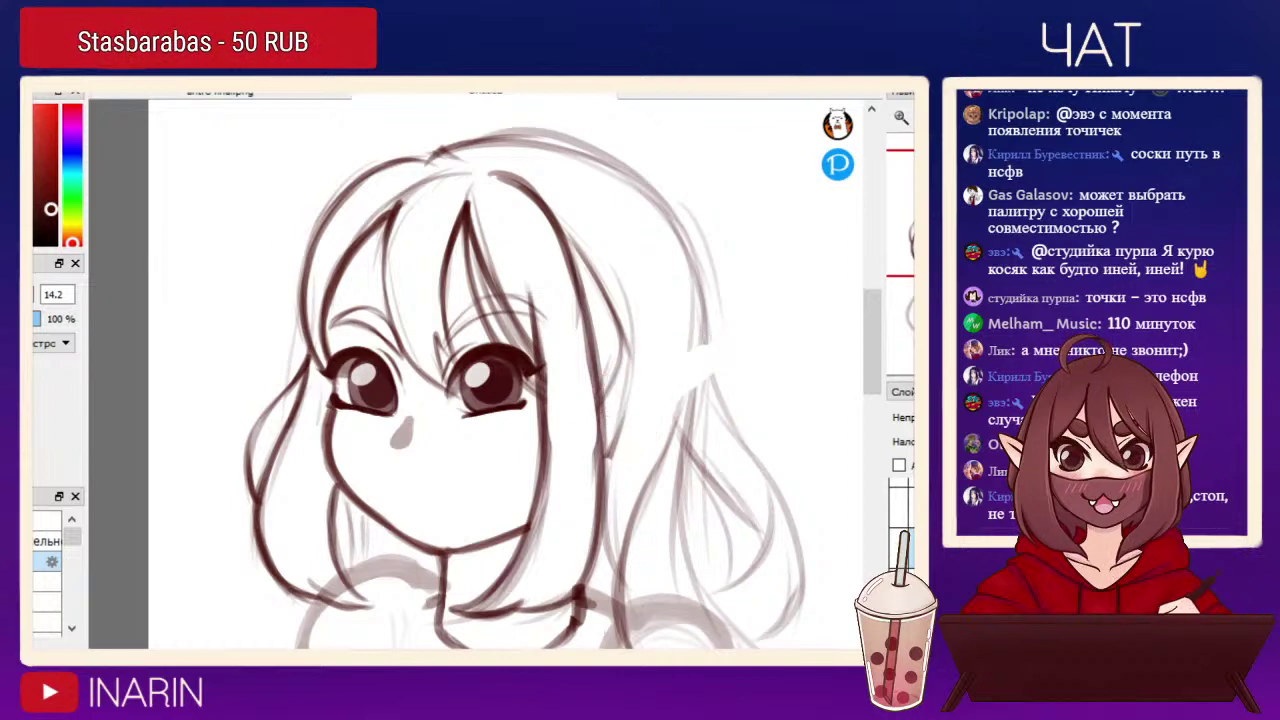
key(ctrl+z)
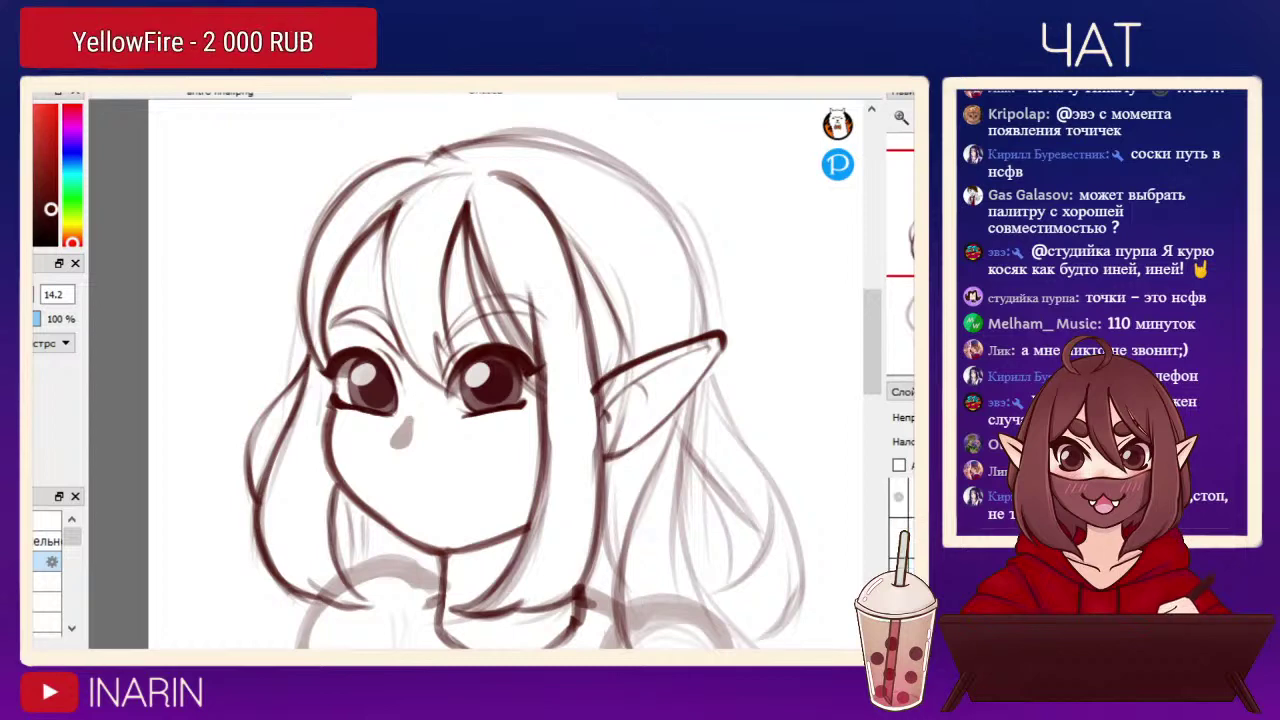
key(e)
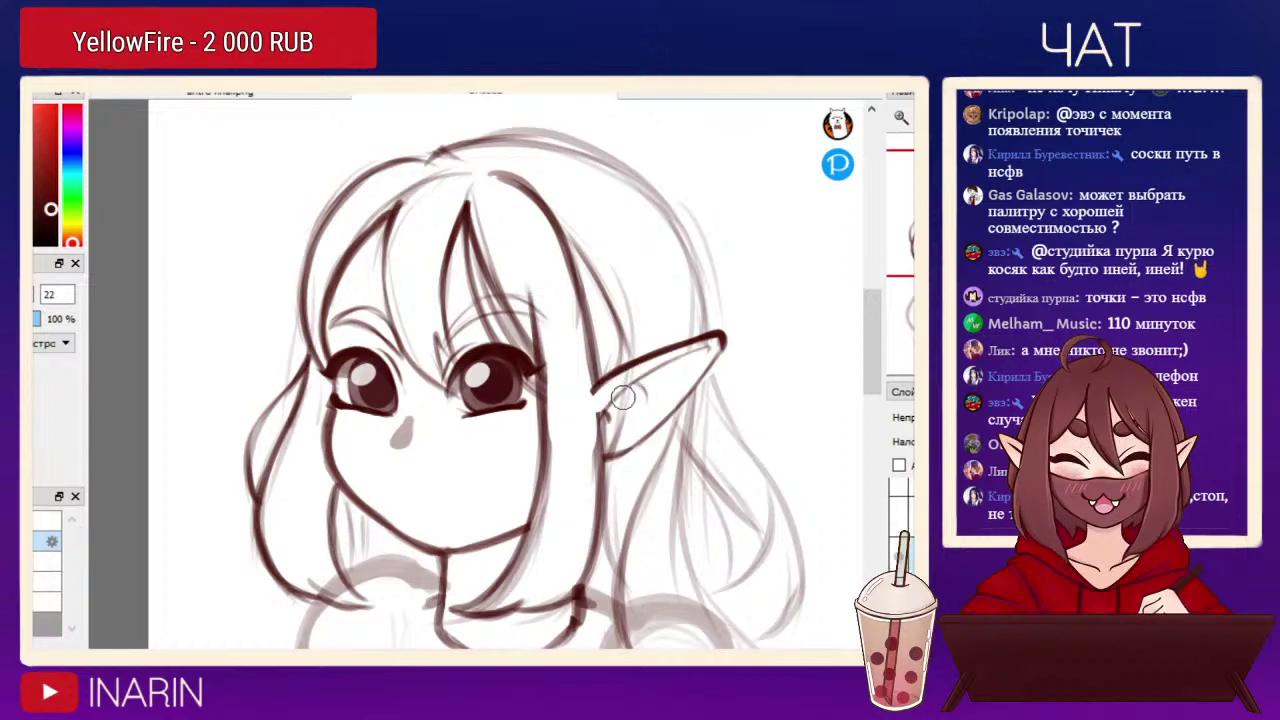
key(ctrl+z)
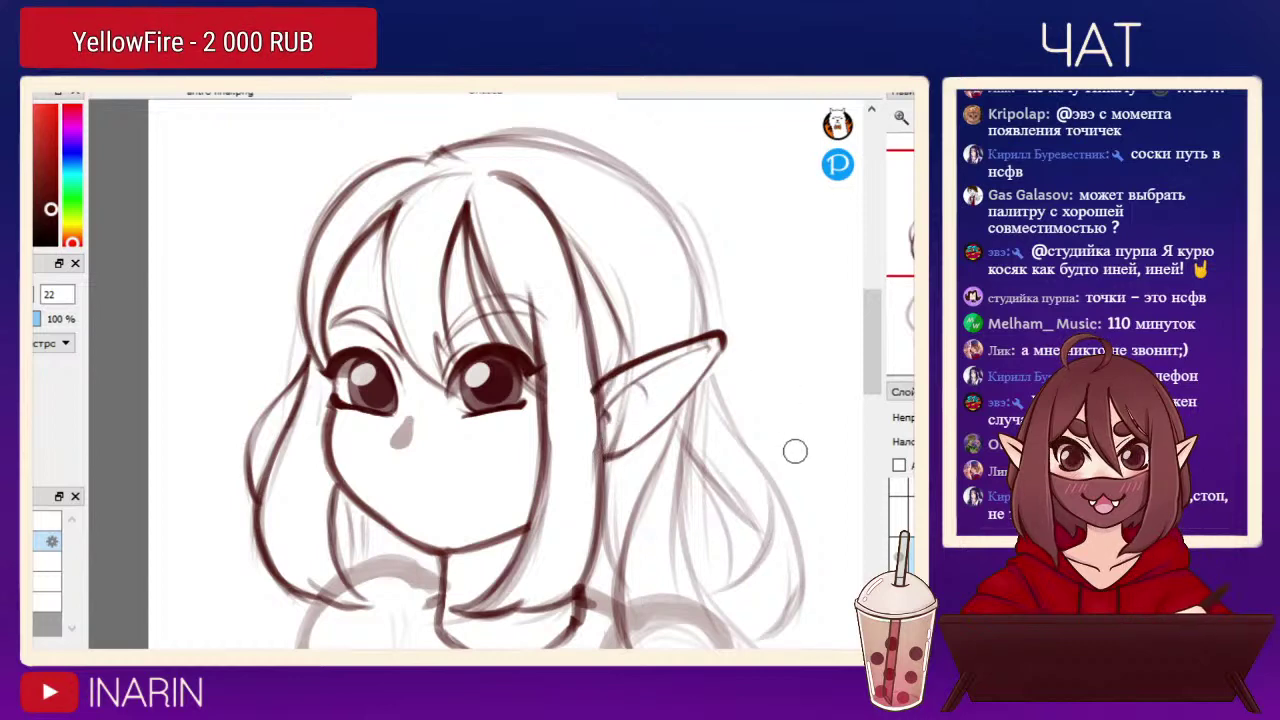
Toggle the layer's visibility to check its contents, and erase the dark strand between the crown and the near side lock.
click(898, 556)
click(898, 556)
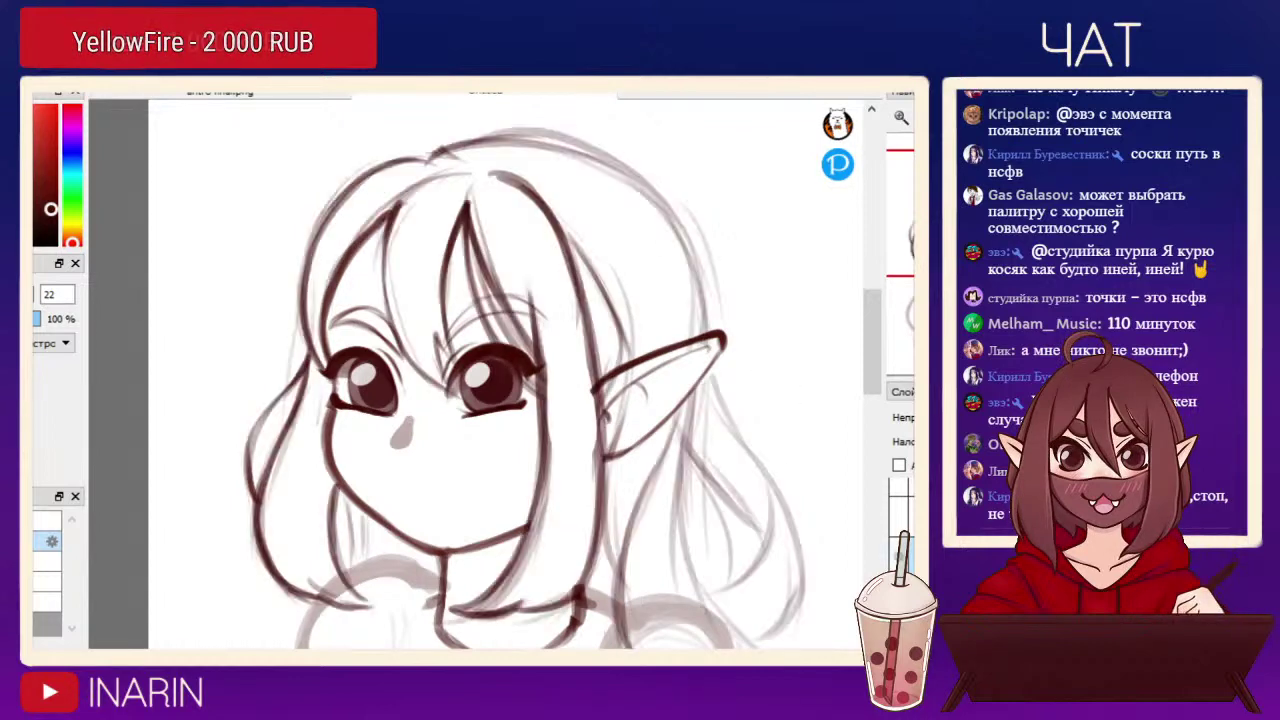
click(898, 556)
click(898, 556)
click(898, 555)
click(898, 555)
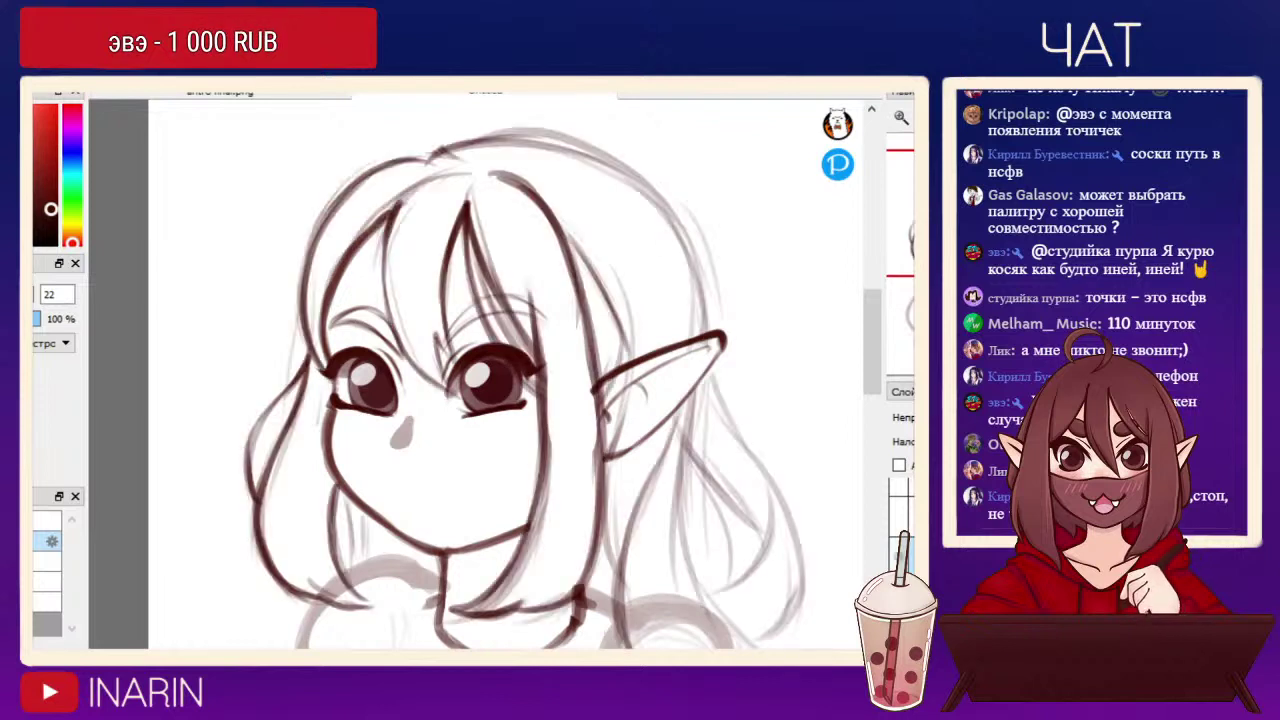
drag(488, 174, 562, 244)
mouse_move(540, 140)
mouse_down()
mouse_move(468, 141)
mouse_move(430, 162)
mouse_up()
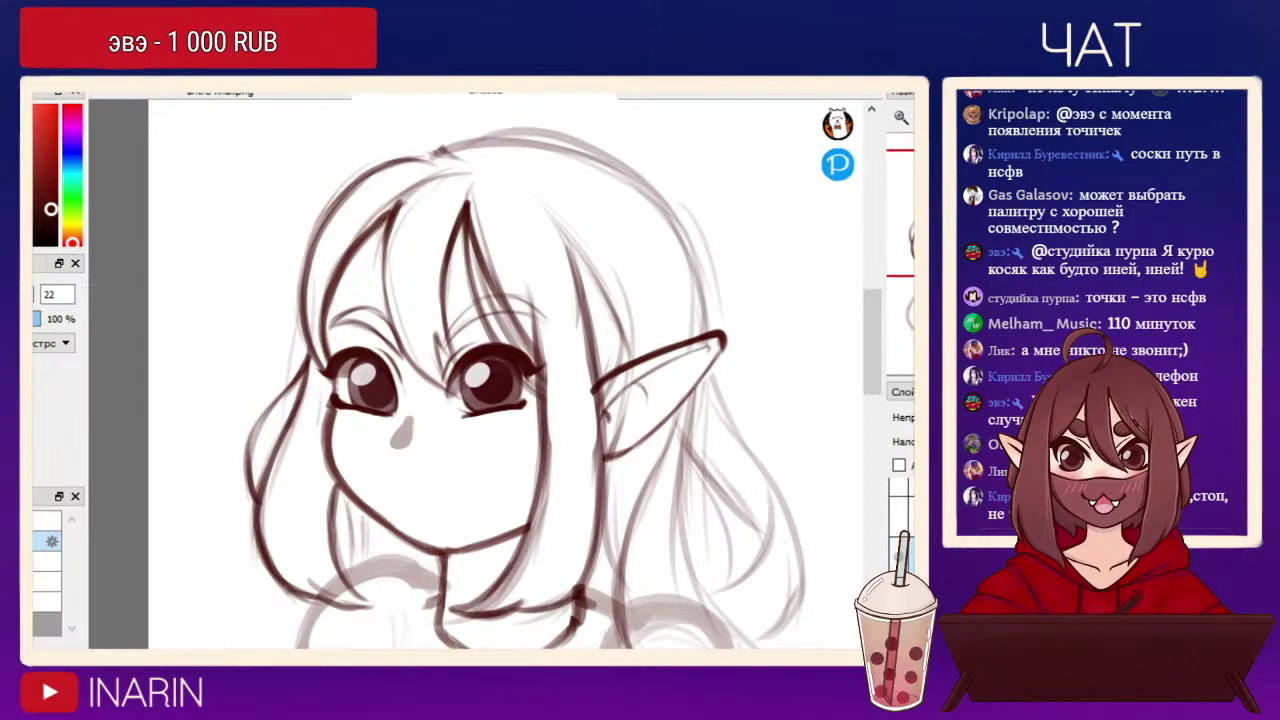
Toggle the sketch layers' visibility to examine which layer holds the hair lines around the ear.
scroll(901, 555, down, 3)
click(911, 506)
click(898, 506)
click(898, 506)
click(898, 546)
click(898, 546)
click(898, 586)
click(898, 586)
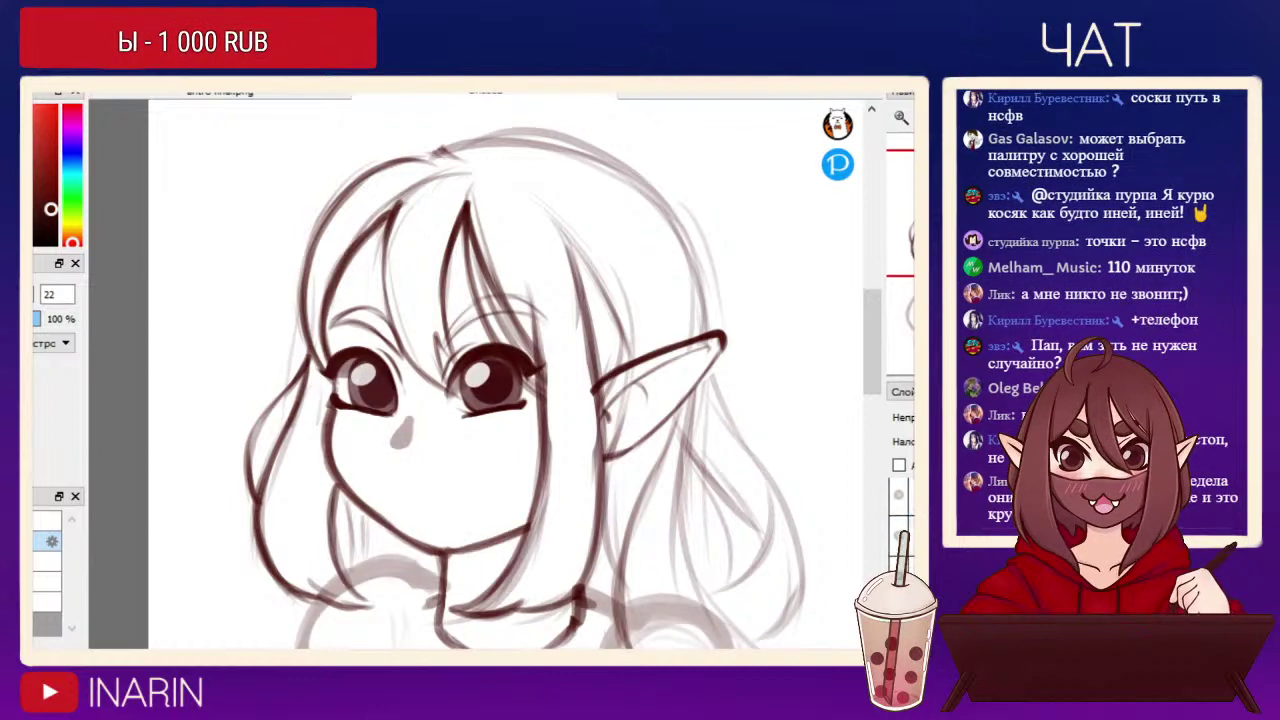
key(ctrl+z)
key(ctrl+y)
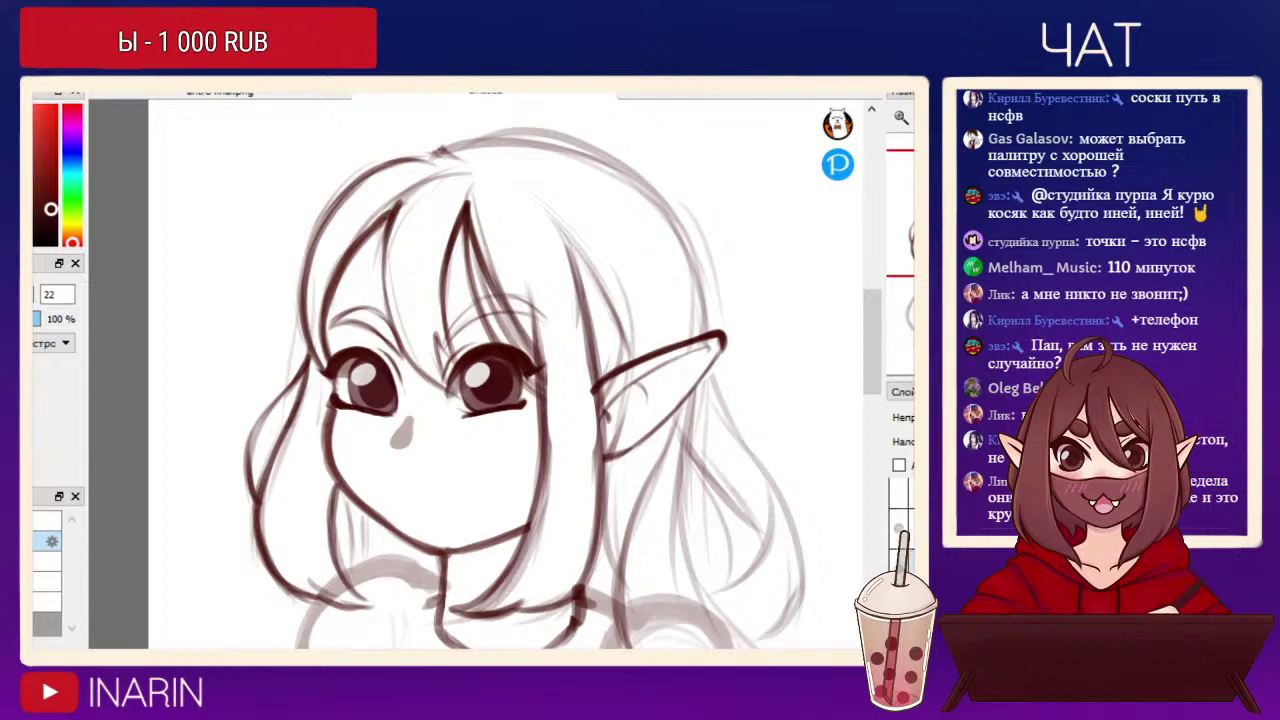
key(ctrl+y)
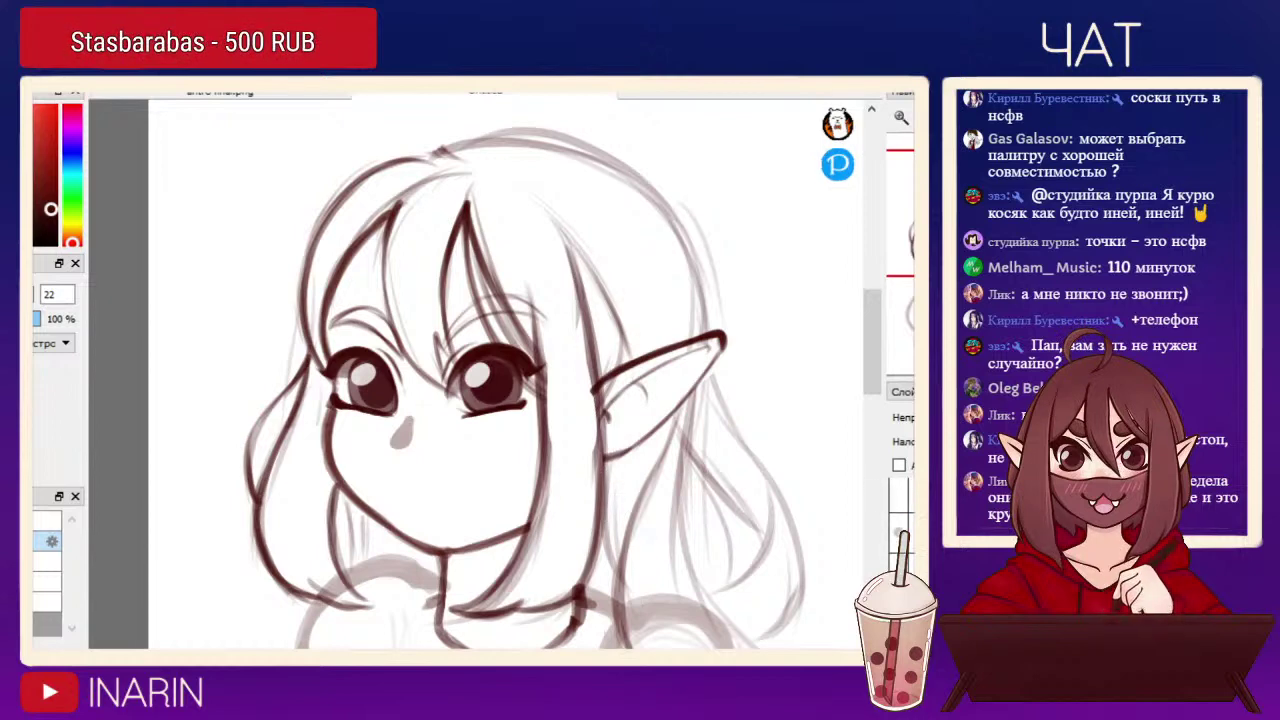
Draw the short strand in front of the ear down to its upper edge, undoing the first stroke and redrawing it.
key(b)
mouse_move(589, 275)
mouse_down()
mouse_move(616, 326)
mouse_move(614, 358)
mouse_up()
key(ctrl+z)
key(ctrl+z)
drag(617, 322, 625, 361)
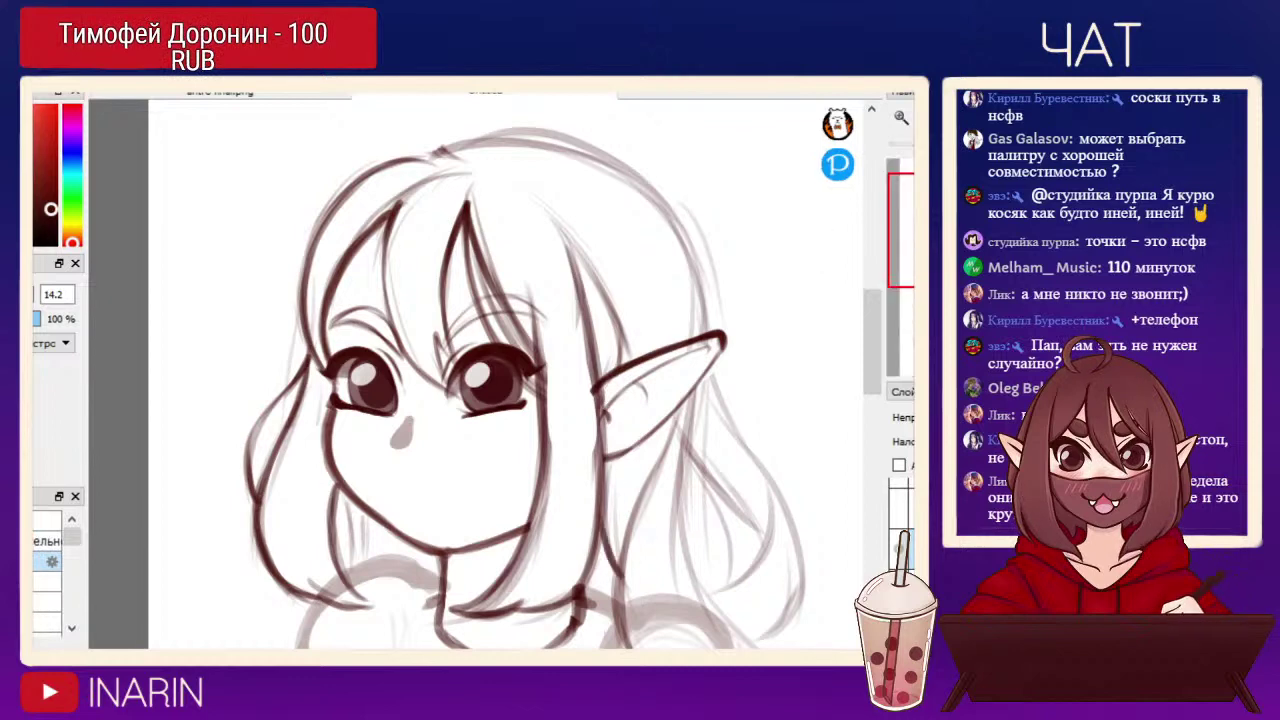
Flip the canvas horizontally and outline the long hair lock sweeping from behind the ear down past the shoulder to a pointed tip.
key(h)
mouse_move(248, 297)
mouse_down()
mouse_move(249, 333)
mouse_move(258, 264)
mouse_move(329, 181)
mouse_move(493, 154)
mouse_move(395, 140)
mouse_move(333, 168)
mouse_up()
mouse_move(265, 398)
mouse_down()
mouse_move(340, 575)
mouse_move(410, 326)
mouse_move(372, 491)
mouse_up()
drag(425, 389, 326, 516)
mouse_move(402, 453)
mouse_down()
mouse_move(220, 560)
mouse_move(276, 532)
mouse_move(178, 612)
mouse_up()
drag(284, 526, 178, 620)
drag(232, 488, 179, 615)
Draw the strands hanging from behind the ear and join them to the upper edge of the long lock.
mouse_move(263, 463)
mouse_down()
mouse_move(207, 524)
mouse_move(346, 380)
mouse_up()
drag(339, 186, 354, 352)
drag(356, 284, 247, 484)
drag(351, 367, 227, 479)
drag(364, 256, 355, 397)
Outline the shorter back lock below the ear with its curled inner strands, and flip the canvas back.
mouse_move(352, 228)
mouse_down()
mouse_move(304, 296)
mouse_move(284, 364)
mouse_up()
mouse_move(327, 172)
mouse_down()
mouse_move(291, 247)
mouse_move(303, 225)
mouse_move(241, 384)
mouse_up()
mouse_move(251, 317)
mouse_down()
mouse_move(251, 397)
mouse_move(279, 434)
mouse_move(340, 388)
mouse_move(333, 302)
mouse_up()
drag(308, 370, 356, 264)
mouse_move(324, 384)
mouse_down()
mouse_move(303, 347)
mouse_move(321, 386)
mouse_move(300, 378)
mouse_move(293, 315)
mouse_up()
mouse_move(287, 365)
mouse_down()
mouse_move(287, 248)
mouse_move(265, 305)
mouse_up()
mouse_move(287, 438)
mouse_down()
mouse_move(248, 412)
mouse_move(266, 430)
mouse_up()
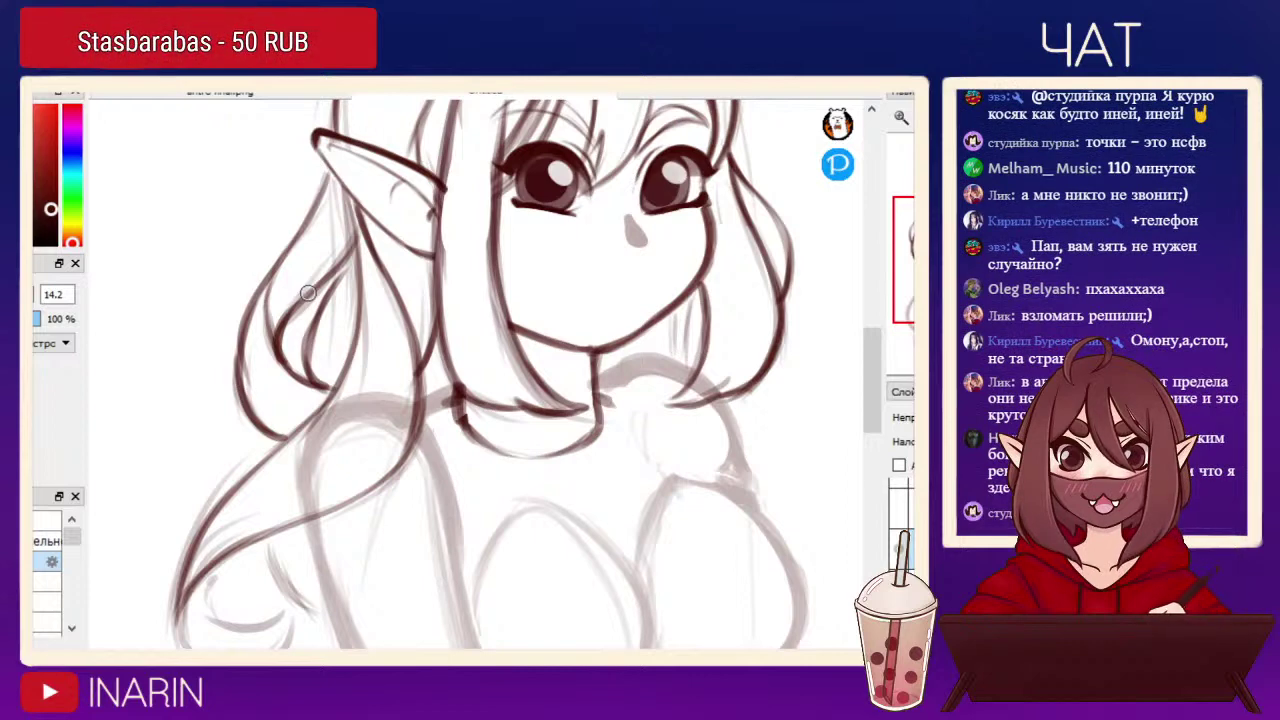
key(h)
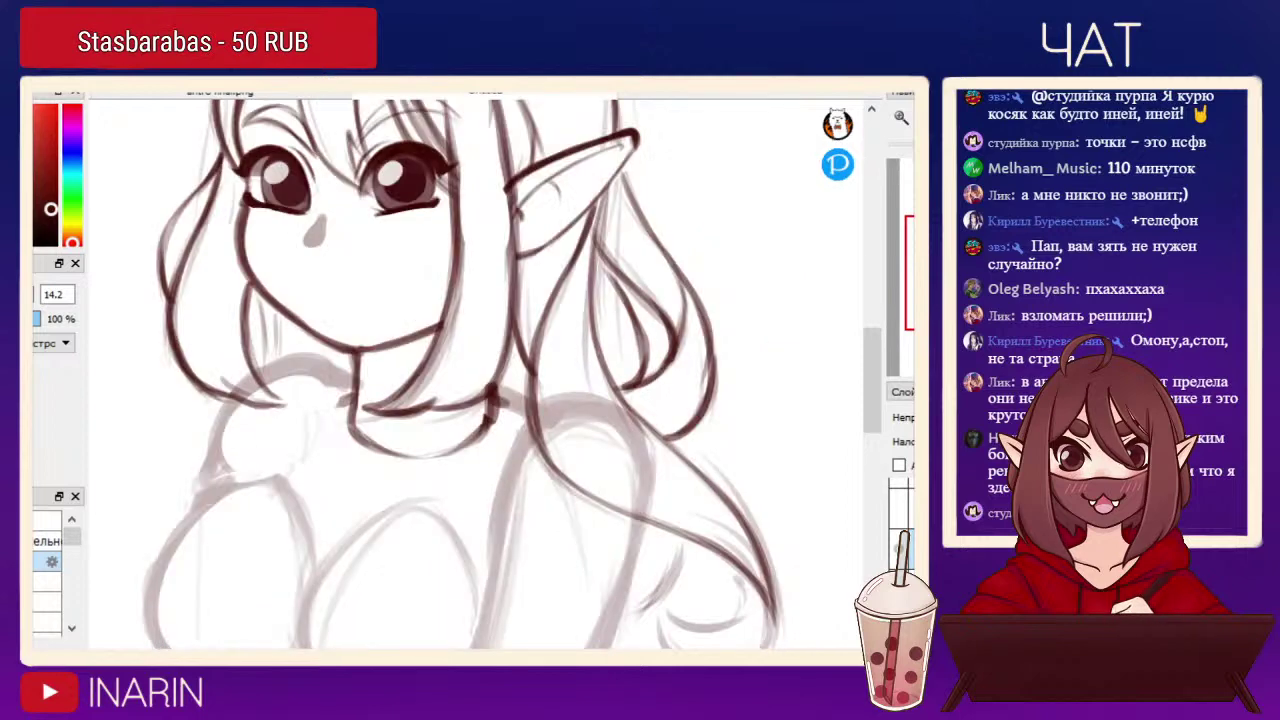
Darken the hair contour over the back of the head from the crown parting down to the ear.
key(ctrl+minus)
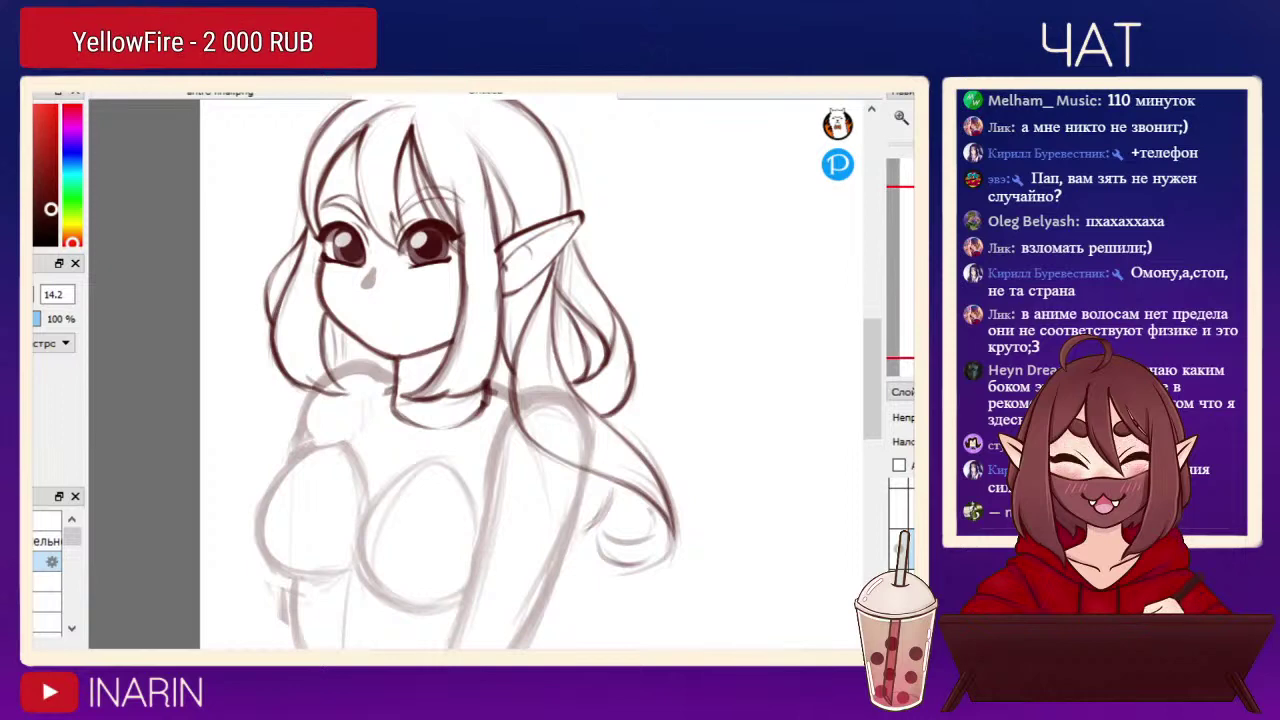
drag(600, 400, 481, 283)
scroll(617, 421, up, 1)
drag(645, 490, 723, 461)
mouse_move(560, 446)
mouse_down()
mouse_move(610, 462)
mouse_move(640, 428)
mouse_move(634, 410)
mouse_move(627, 460)
mouse_move(571, 486)
mouse_move(623, 500)
mouse_move(648, 424)
mouse_move(668, 478)
mouse_move(650, 490)
mouse_up()
drag(428, 288, 595, 395)
drag(530, 180, 702, 590)
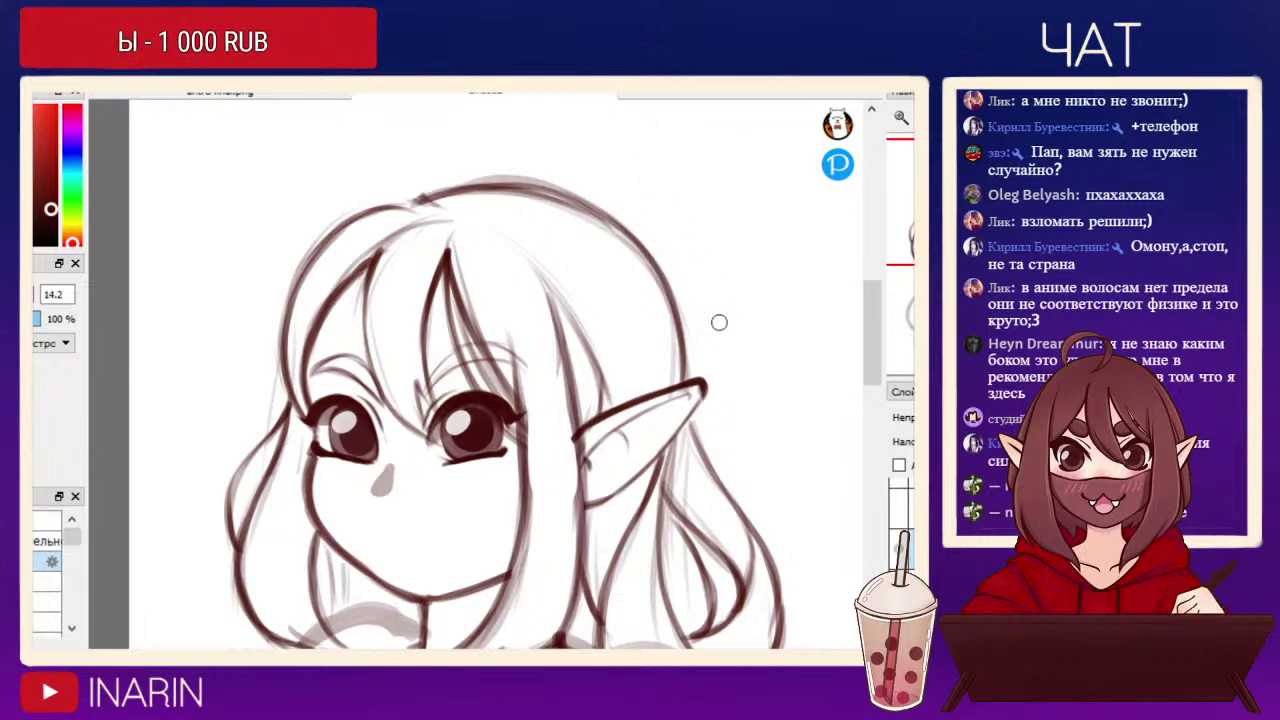
Darken the inner edge of the far side lock along the cheek and add a short strand beside the neck.
mouse_move(719, 322)
mouse_down()
mouse_move(689, 222)
mouse_move(883, 177)
mouse_up()
mouse_move(466, 332)
mouse_down()
mouse_move(420, 402)
mouse_move(412, 445)
mouse_move(470, 310)
mouse_move(420, 395)
mouse_move(415, 470)
mouse_up()
drag(432, 378, 406, 460)
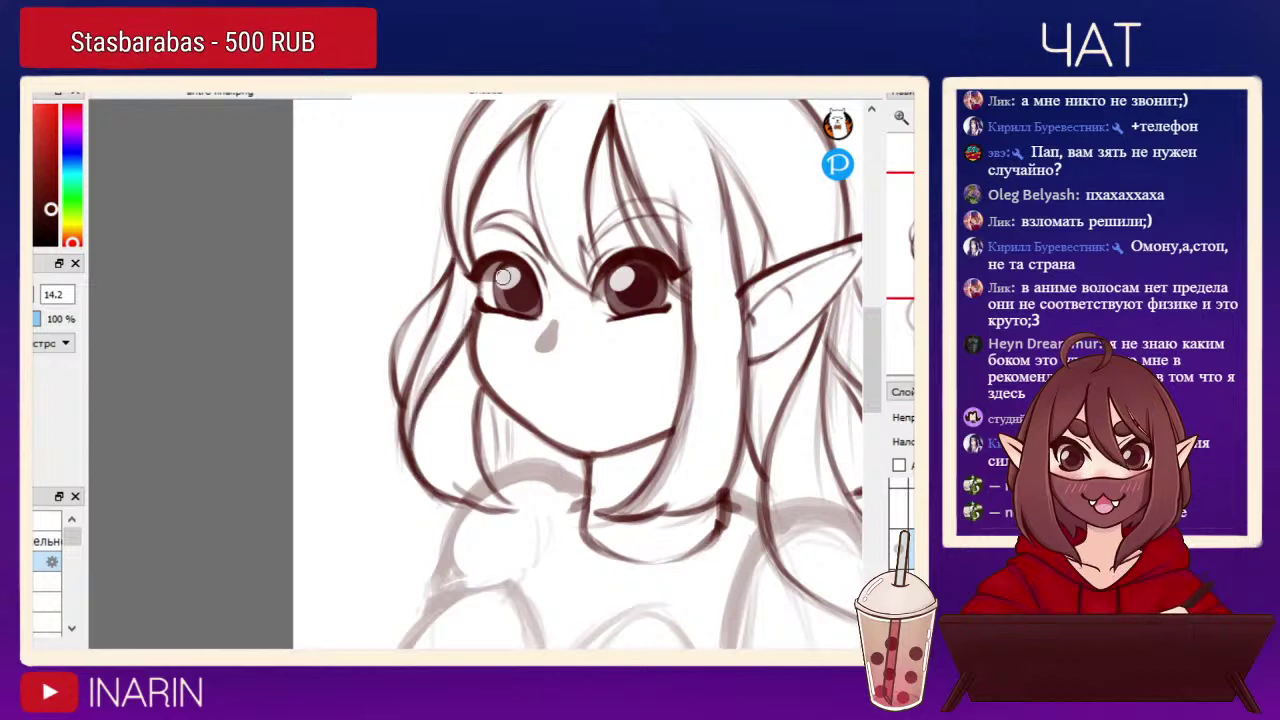
drag(489, 396, 503, 461)
mouse_move(600, 400)
mouse_down()
mouse_move(356, 350)
mouse_move(422, 578)
mouse_up()
Darken the strand in front of the ear and draw the outer edge of the short back lock.
drag(533, 331, 575, 392)
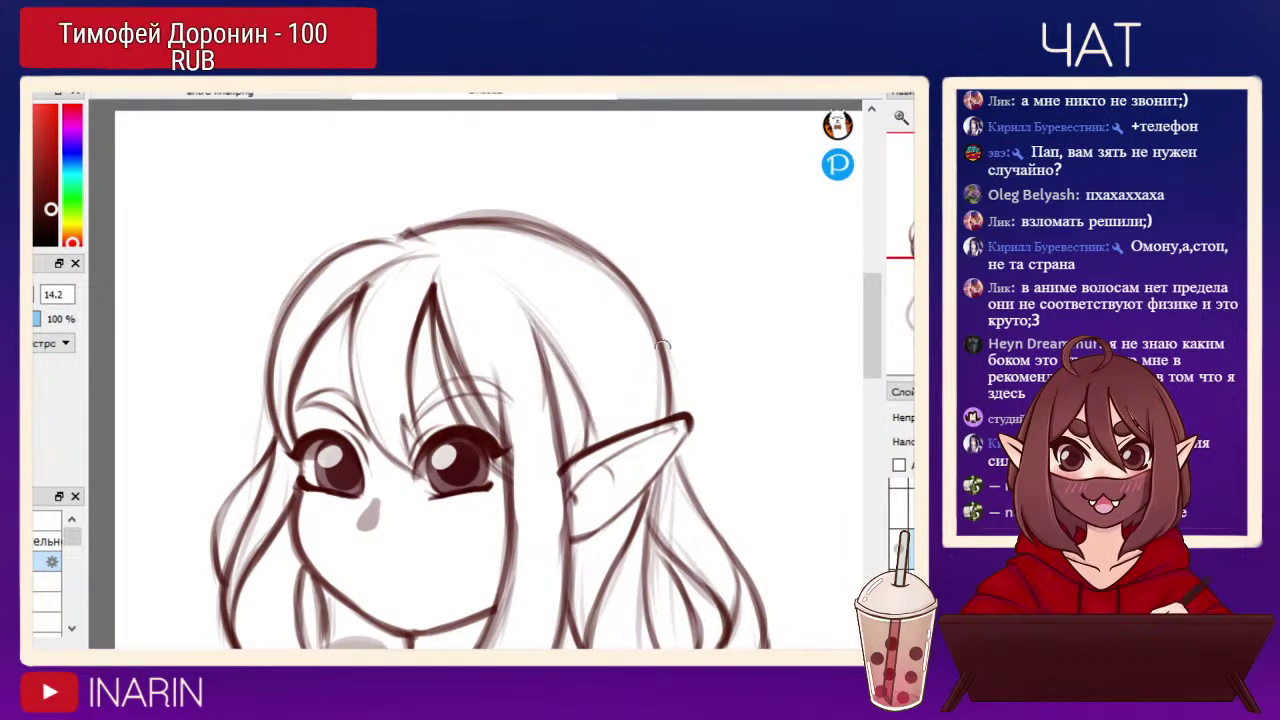
drag(692, 472, 759, 643)
mouse_move(785, 578)
mouse_down()
mouse_move(546, 368)
mouse_move(674, 326)
mouse_up()
mouse_move(593, 243)
mouse_down()
mouse_move(652, 376)
mouse_move(649, 306)
mouse_up()
drag(571, 215, 596, 246)
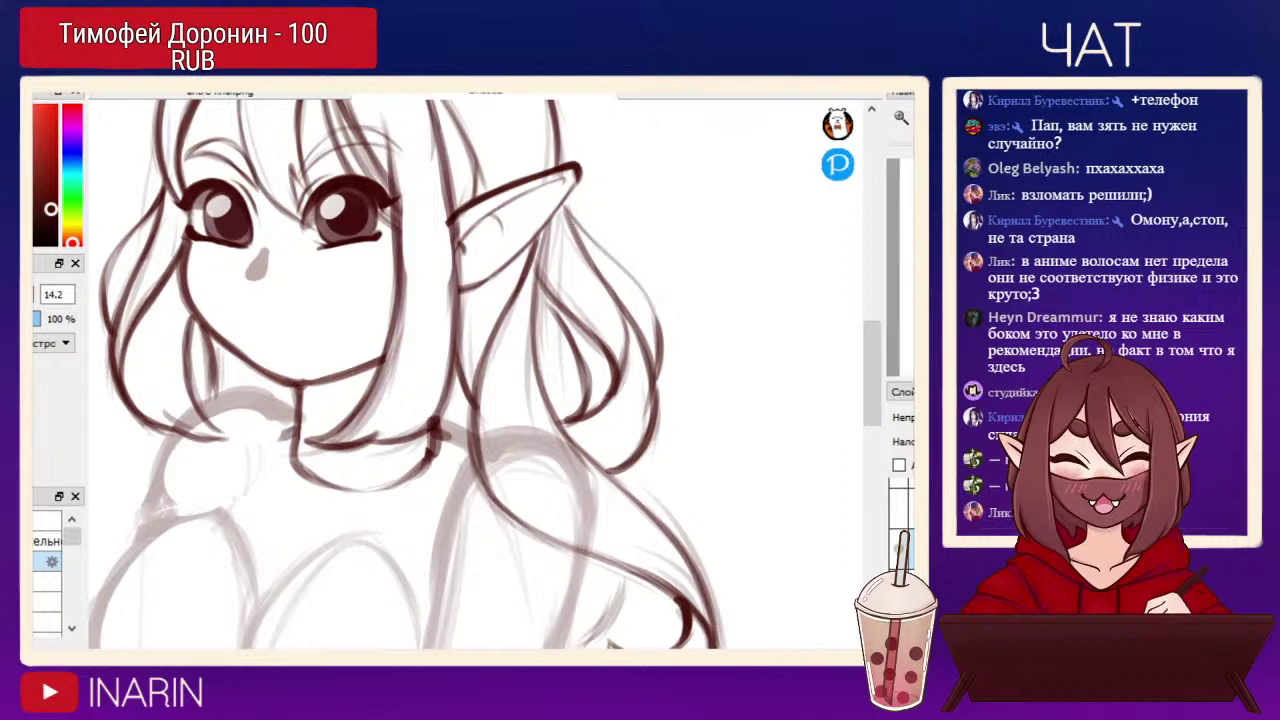
Draw the curled tip and small inner strand of the long back lock, and add a curved strand below the far side lock.
drag(600, 430, 557, 287)
drag(606, 348, 622, 352)
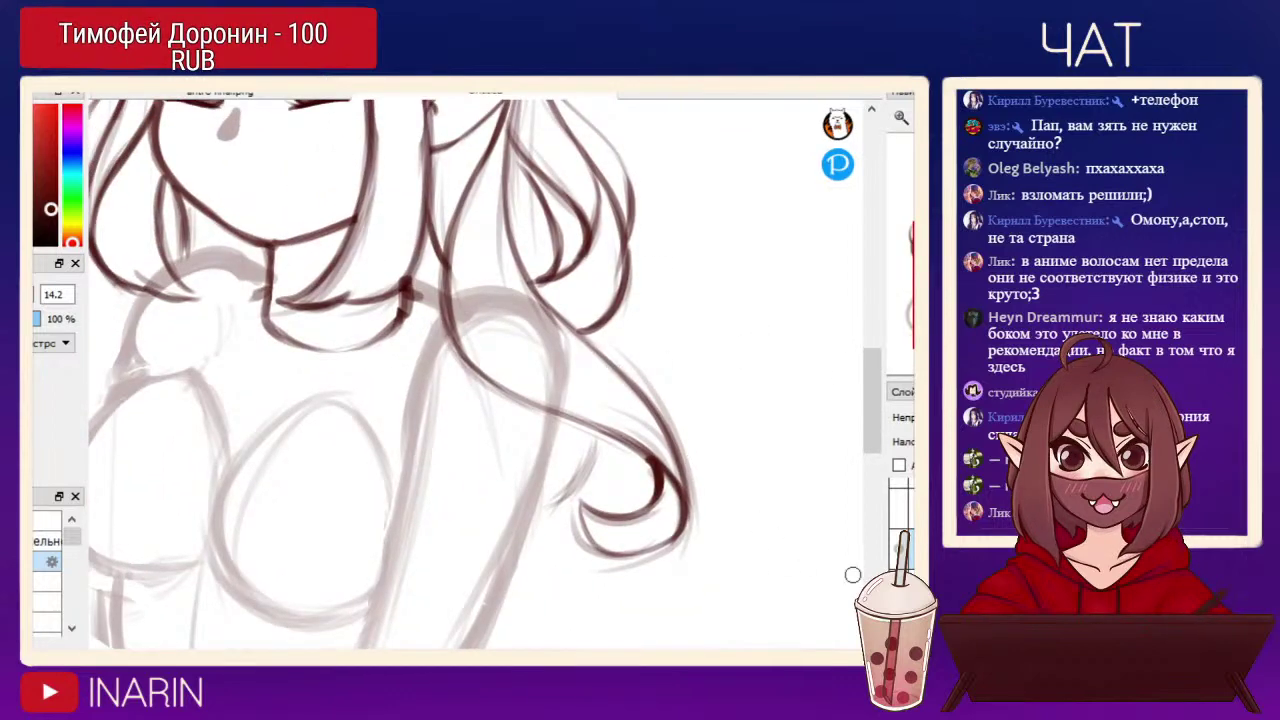
mouse_move(500, 300)
mouse_down()
mouse_move(667, 580)
mouse_move(635, 310)
mouse_up()
drag(726, 438, 680, 513)
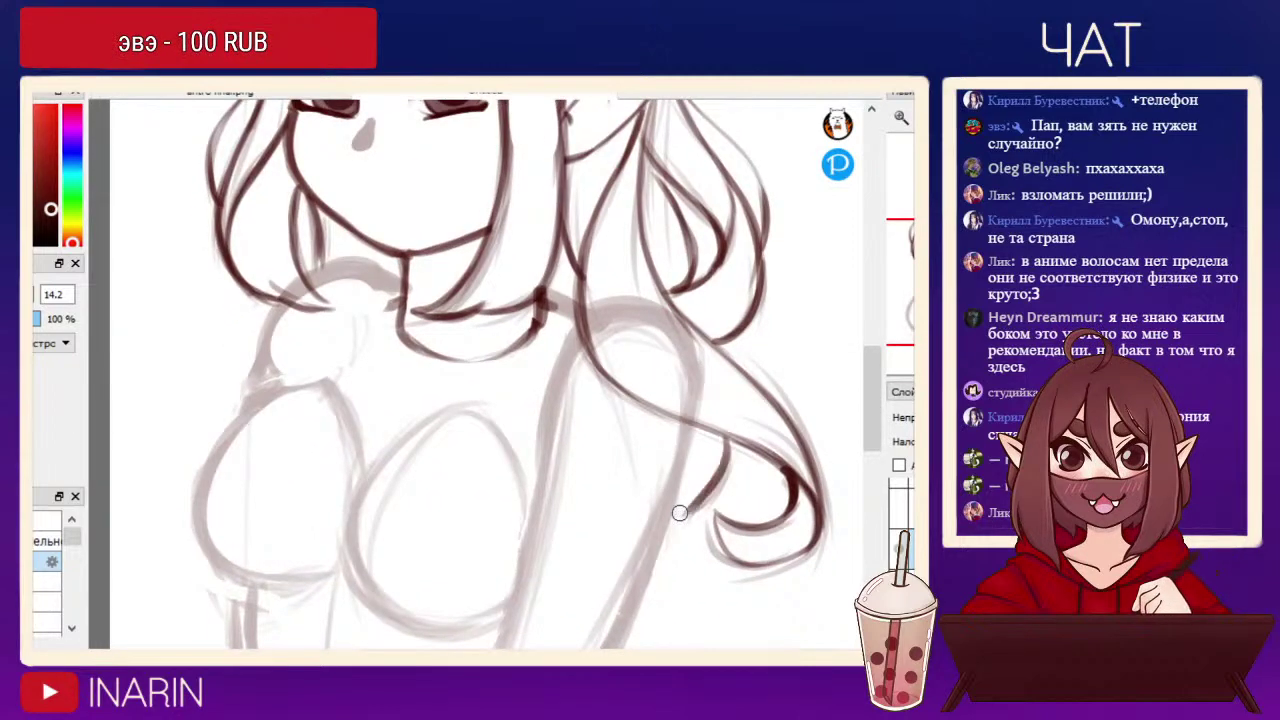
mouse_move(265, 298)
mouse_down()
mouse_move(236, 385)
mouse_move(252, 400)
mouse_up()
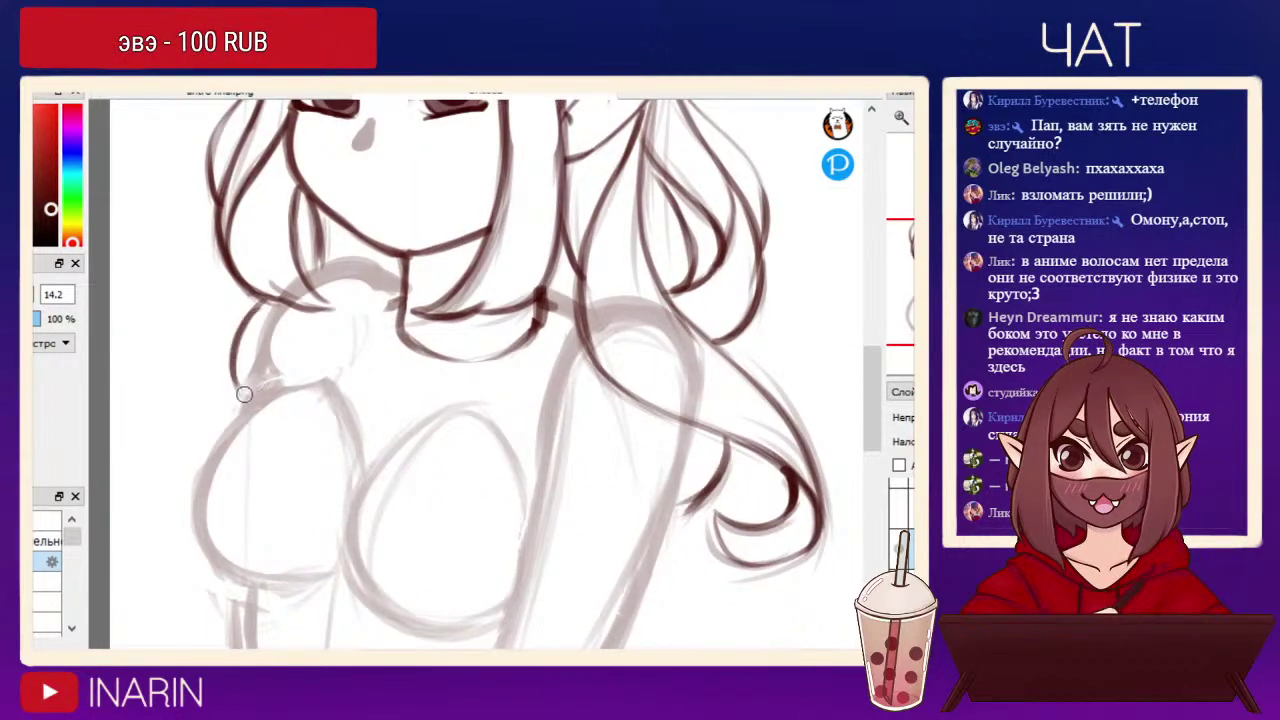
Draw a small pointed tuft flicking outward from the back of the head just above the ear.
scroll(252, 400, up, 5)
drag(501, 240, 546, 304)
key(ctrl+minus)
key(ctrl+minus)
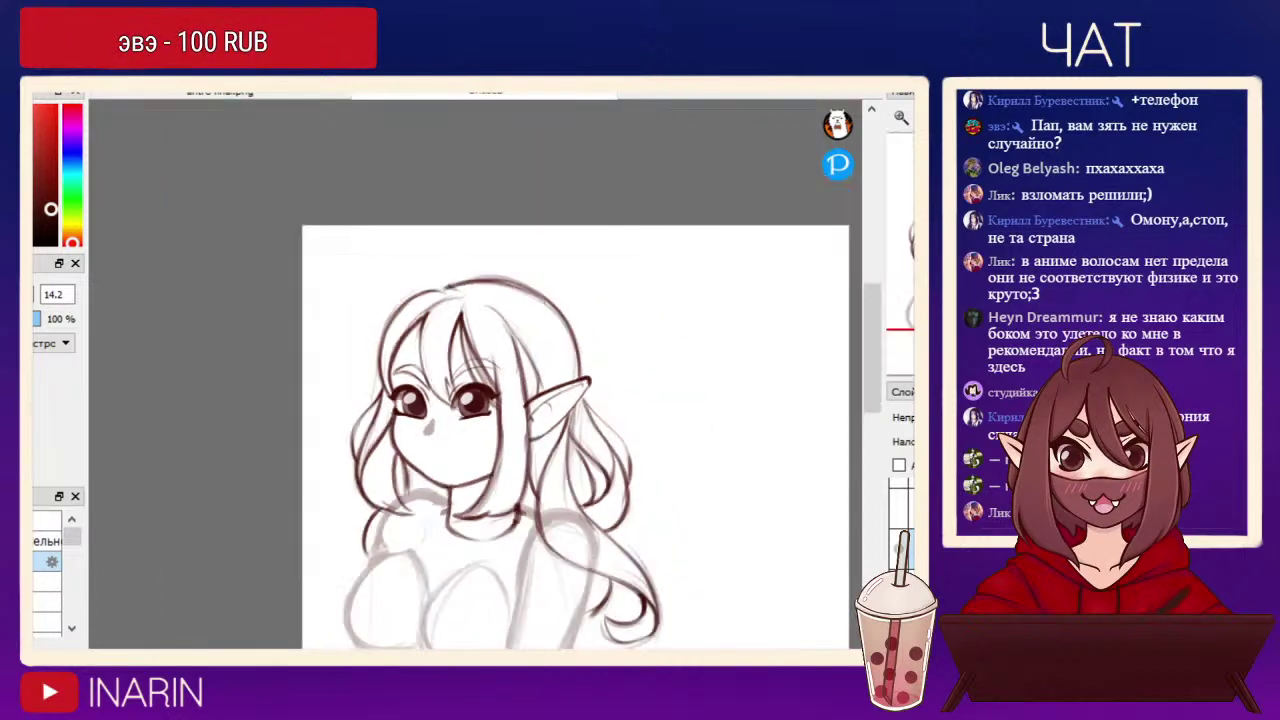
key(ctrl+plus)
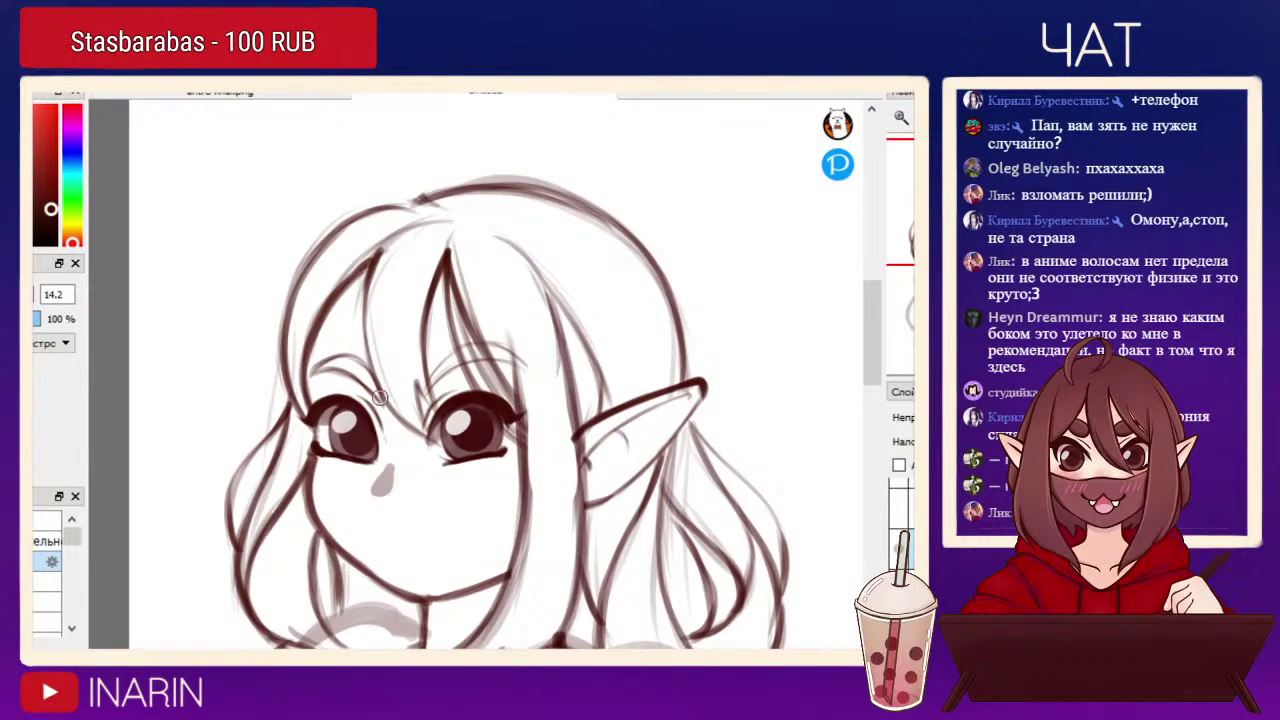
mouse_move(710, 390)
mouse_down()
mouse_move(588, 121)
mouse_move(681, 443)
mouse_up()
mouse_move(644, 361)
mouse_down()
mouse_move(670, 378)
mouse_move(694, 346)
mouse_move(653, 412)
mouse_move(692, 376)
mouse_move(659, 376)
mouse_move(654, 420)
mouse_move(611, 350)
mouse_move(645, 400)
mouse_up()
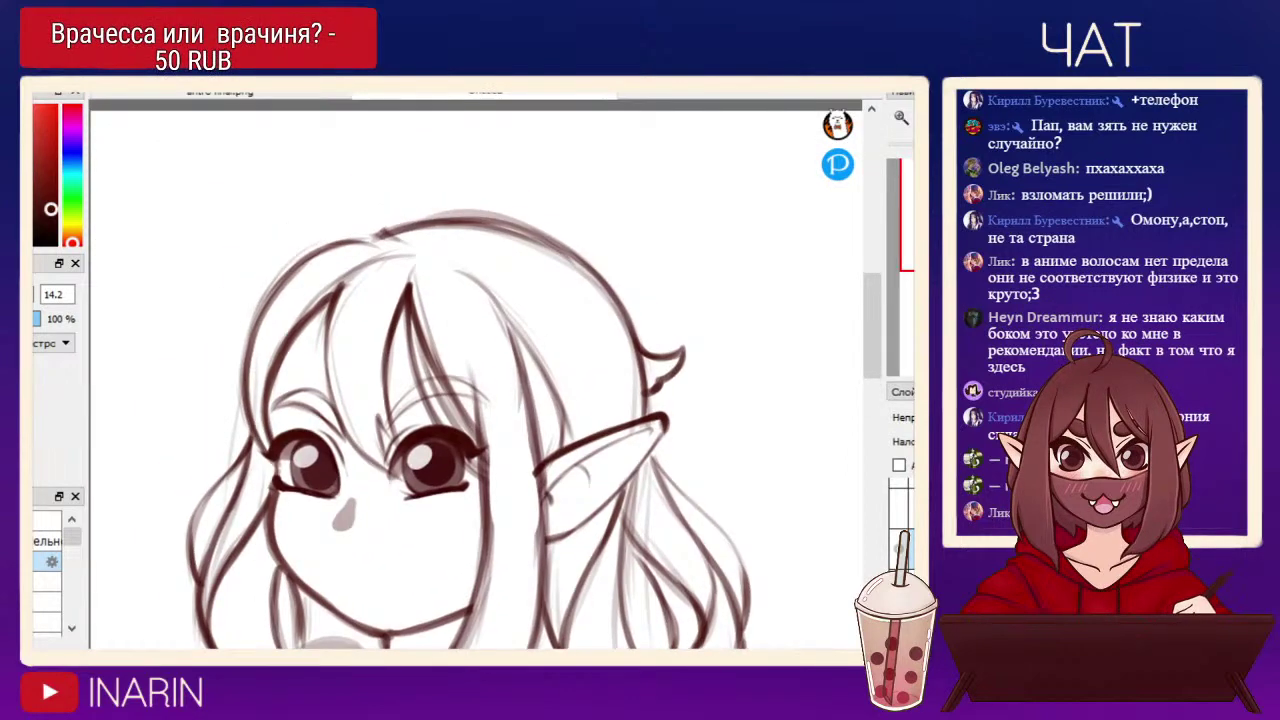
Sketch a large curved stray lock rising from the crown and looping toward the back of the head.
mouse_move(369, 245)
mouse_down()
mouse_move(410, 228)
mouse_move(394, 124)
mouse_up()
mouse_move(336, 188)
mouse_down()
mouse_move(456, 127)
mouse_move(498, 172)
mouse_move(484, 199)
mouse_up()
mouse_move(488, 187)
mouse_down()
mouse_move(439, 152)
mouse_move(430, 172)
mouse_move(387, 155)
mouse_move(358, 222)
mouse_up()
mouse_move(368, 175)
mouse_down()
mouse_move(388, 242)
mouse_move(362, 242)
mouse_up()
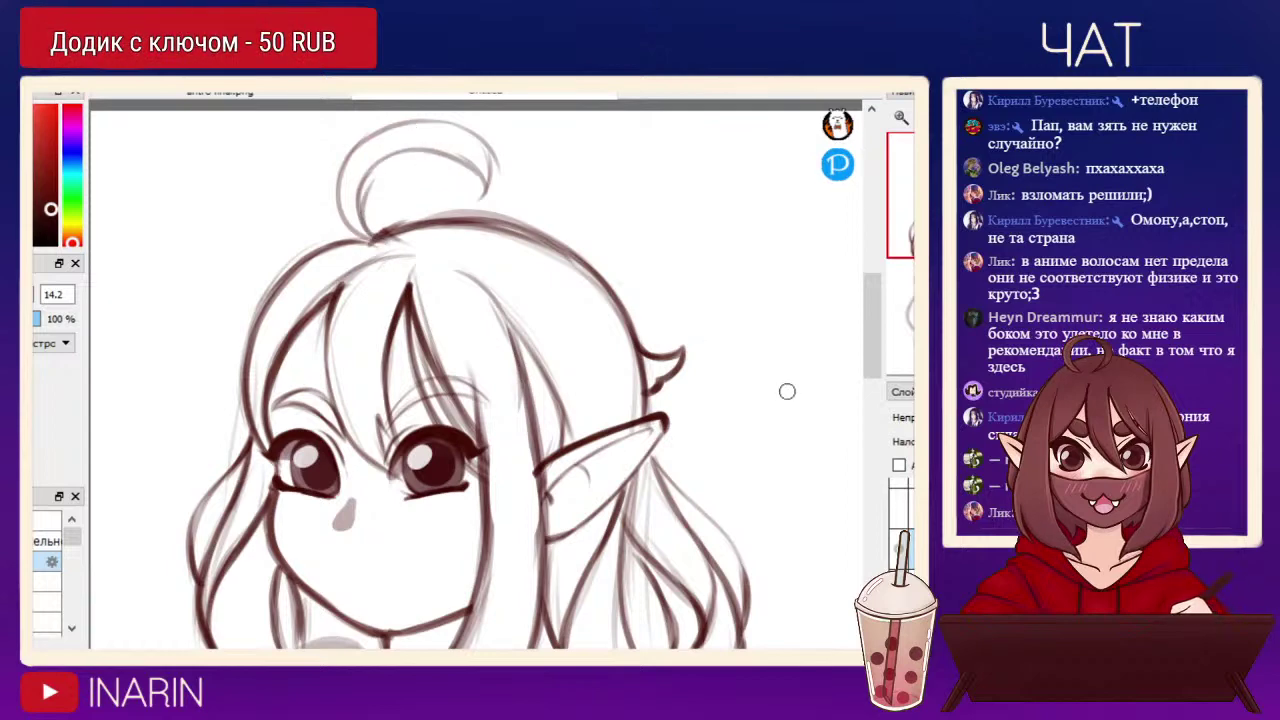
Sketch an arrow in the empty area beside the head, and undo its strokes.
drag(760, 342, 835, 392)
drag(800, 328, 843, 398)
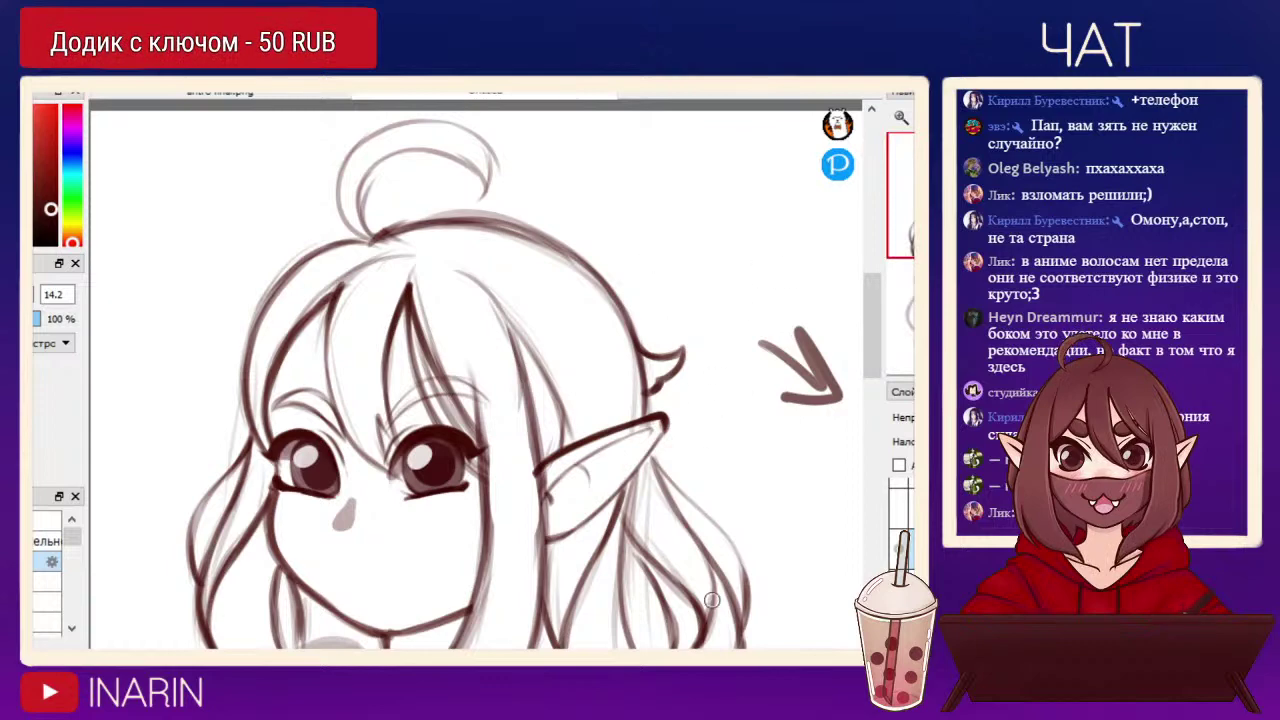
key(ctrl+z)
key(ctrl+z)
key(ctrl+z)
key(ctrl+z)
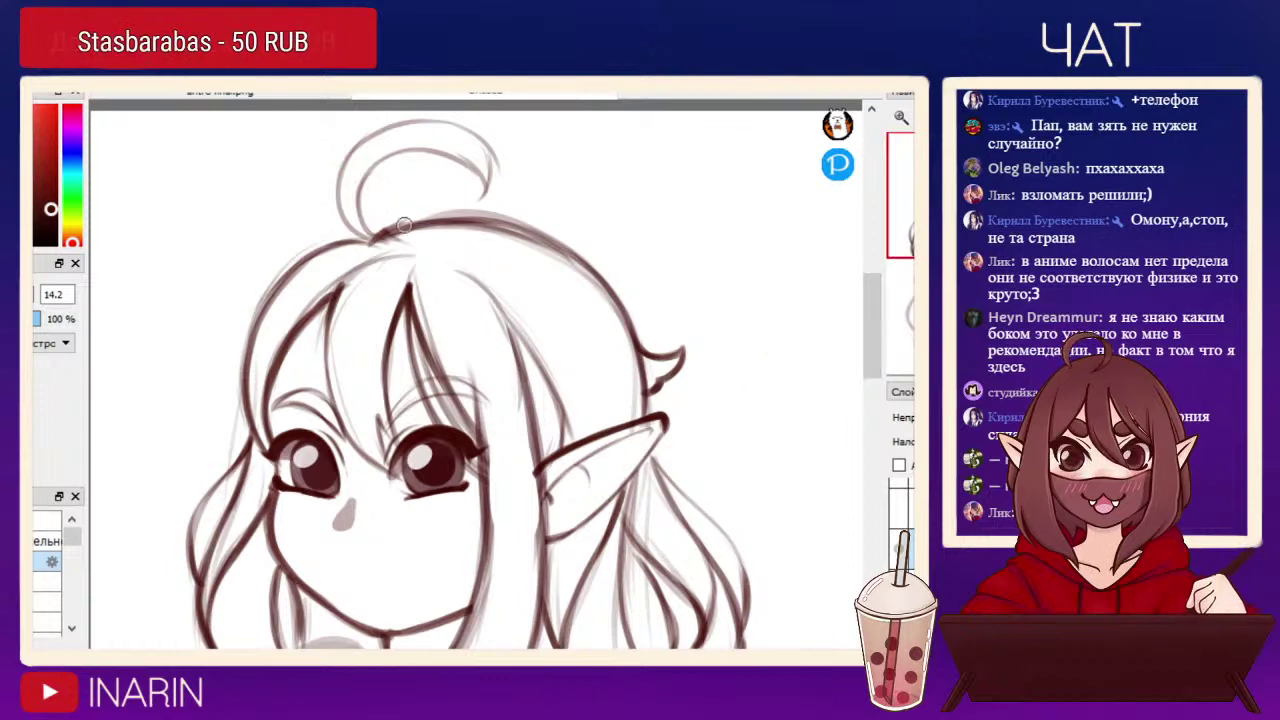
Darken the inner edge of the stray lock on the crown and extend the bang lines up toward the parting.
mouse_move(367, 176)
mouse_down()
mouse_move(385, 240)
mouse_move(420, 155)
mouse_move(466, 182)
mouse_move(478, 210)
mouse_move(490, 165)
mouse_move(474, 134)
mouse_move(357, 143)
mouse_move(402, 237)
mouse_move(333, 317)
mouse_up()
mouse_move(382, 258)
mouse_down()
mouse_move(341, 295)
mouse_move(345, 285)
mouse_up()
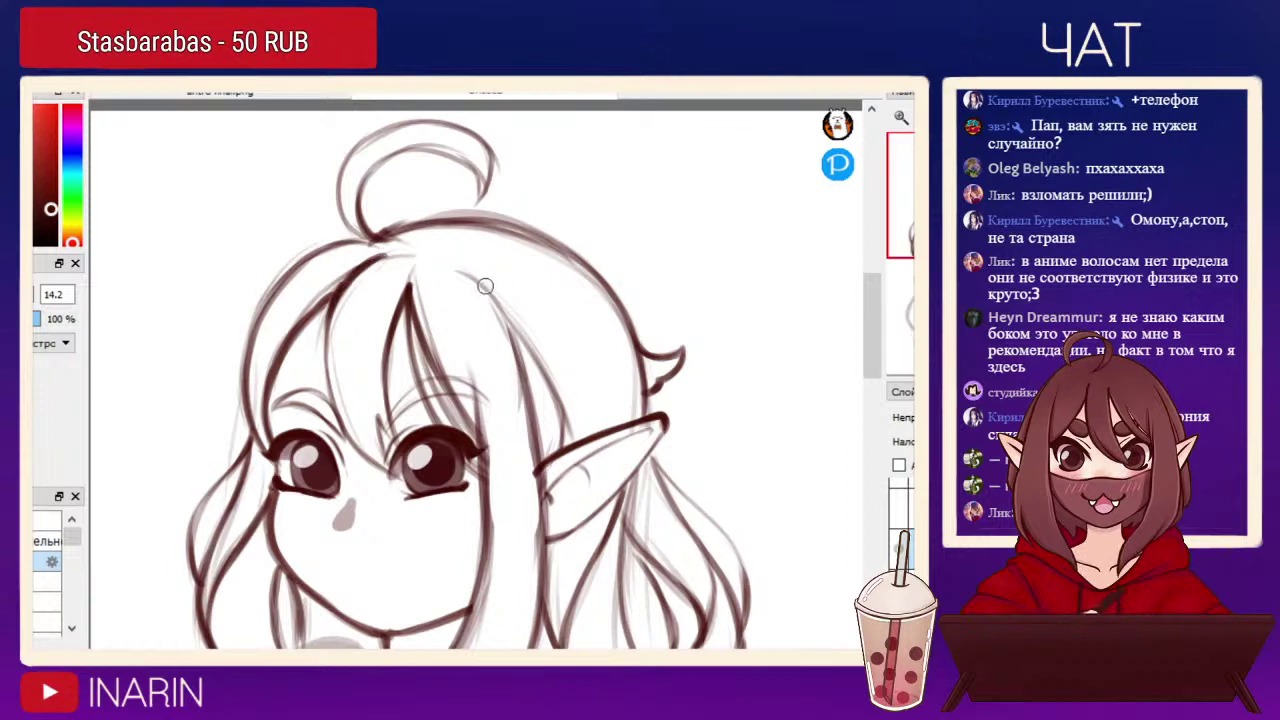
drag(486, 284, 519, 390)
Refine the strands of the near side lock along the face down toward the neck.
mouse_move(526, 569)
mouse_down()
mouse_move(333, 516)
mouse_move(538, 397)
mouse_up()
drag(543, 210, 489, 442)
drag(546, 289, 488, 444)
drag(525, 352, 482, 462)
drag(647, 299, 676, 328)
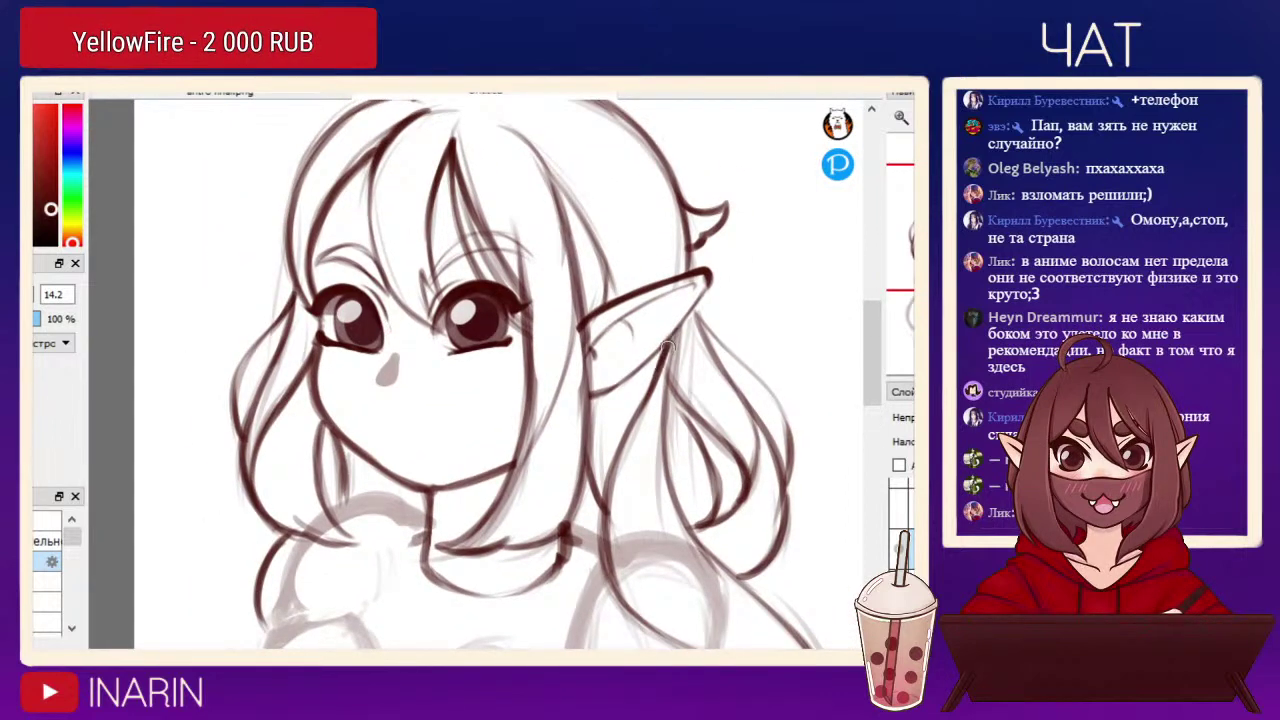
drag(595, 310, 605, 270)
mouse_move(522, 561)
mouse_down()
mouse_move(354, 356)
mouse_move(599, 286)
mouse_move(594, 306)
mouse_up()
mouse_move(512, 270)
mouse_down()
mouse_move(516, 315)
mouse_move(590, 332)
mouse_move(566, 324)
mouse_move(635, 280)
mouse_move(605, 331)
mouse_up()
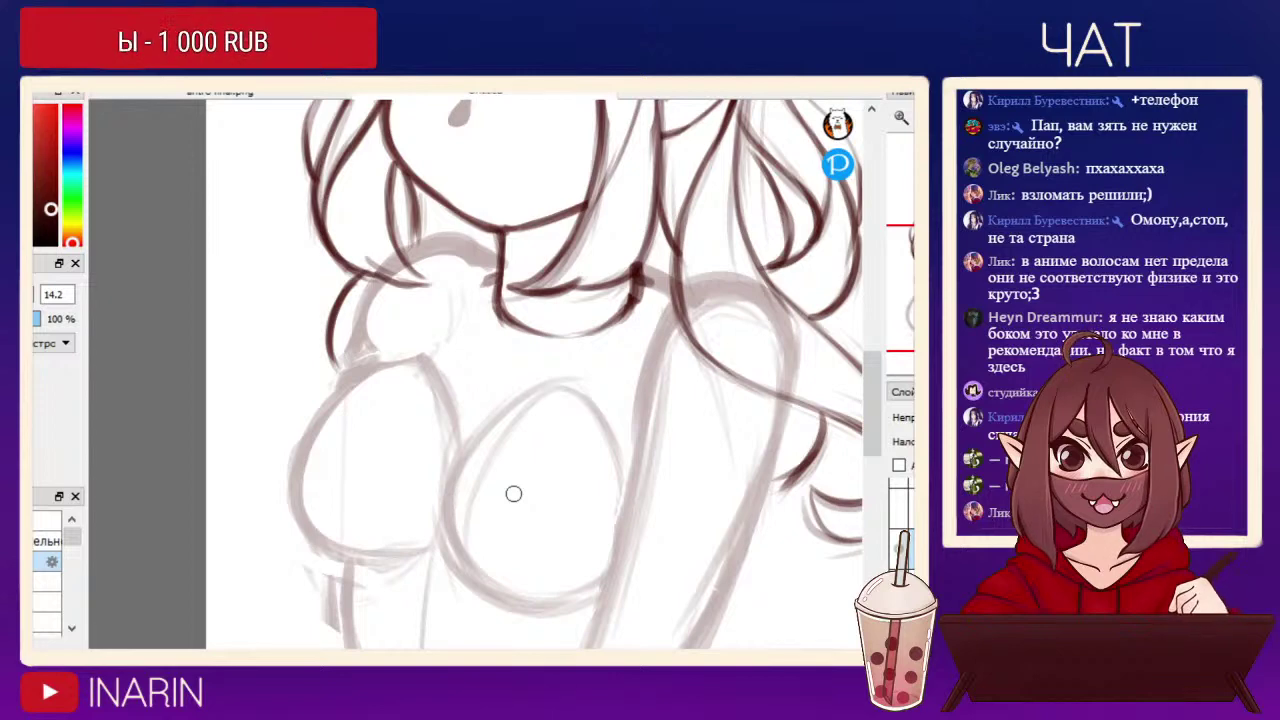
Clean up the corner of the collar line at the base of the neck with the eraser.
key(e)
drag(512, 321, 491, 306)
key(b)
key(e)
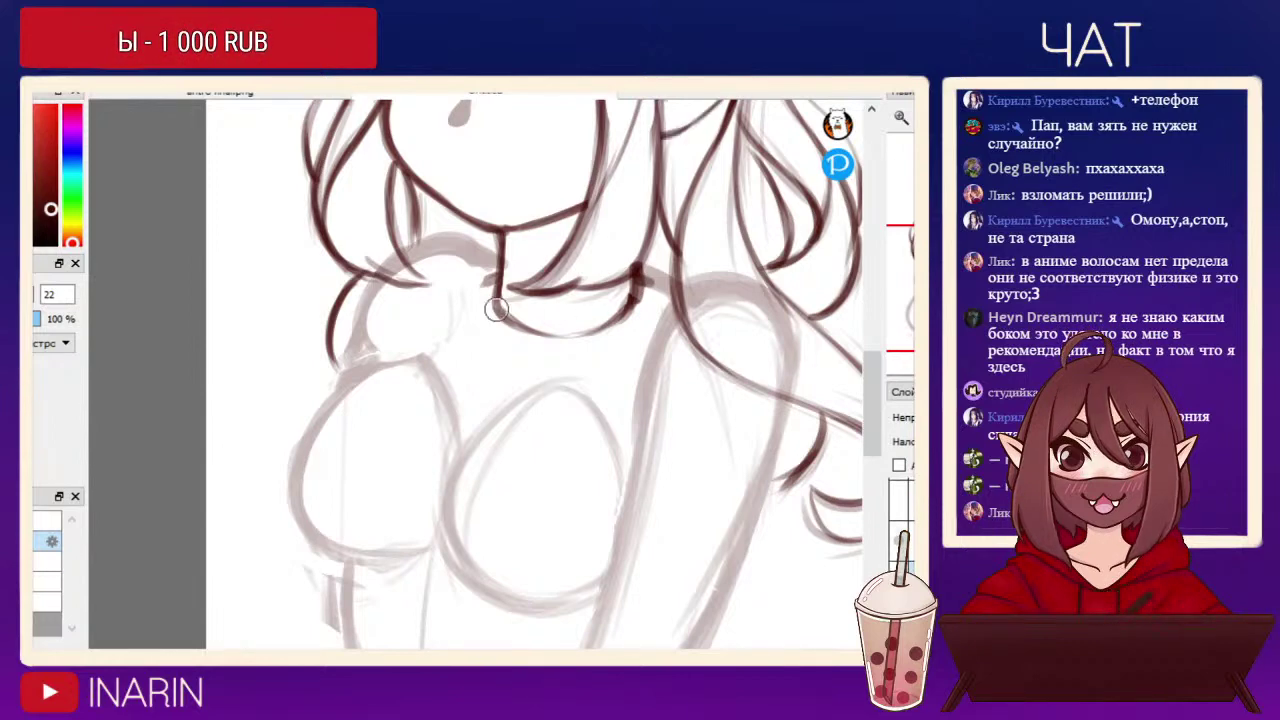
key(b)
key(e)
scroll(900, 530, down, 2)
scroll(900, 530, down, 1)
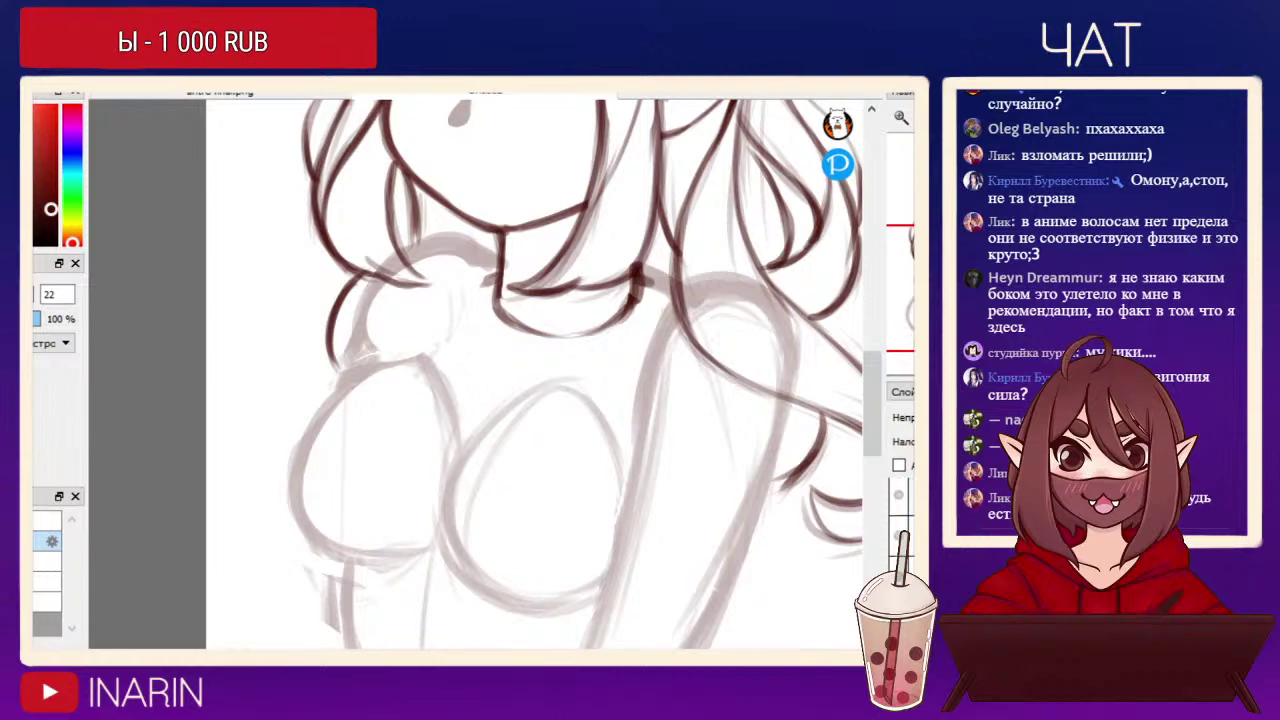
key(e)
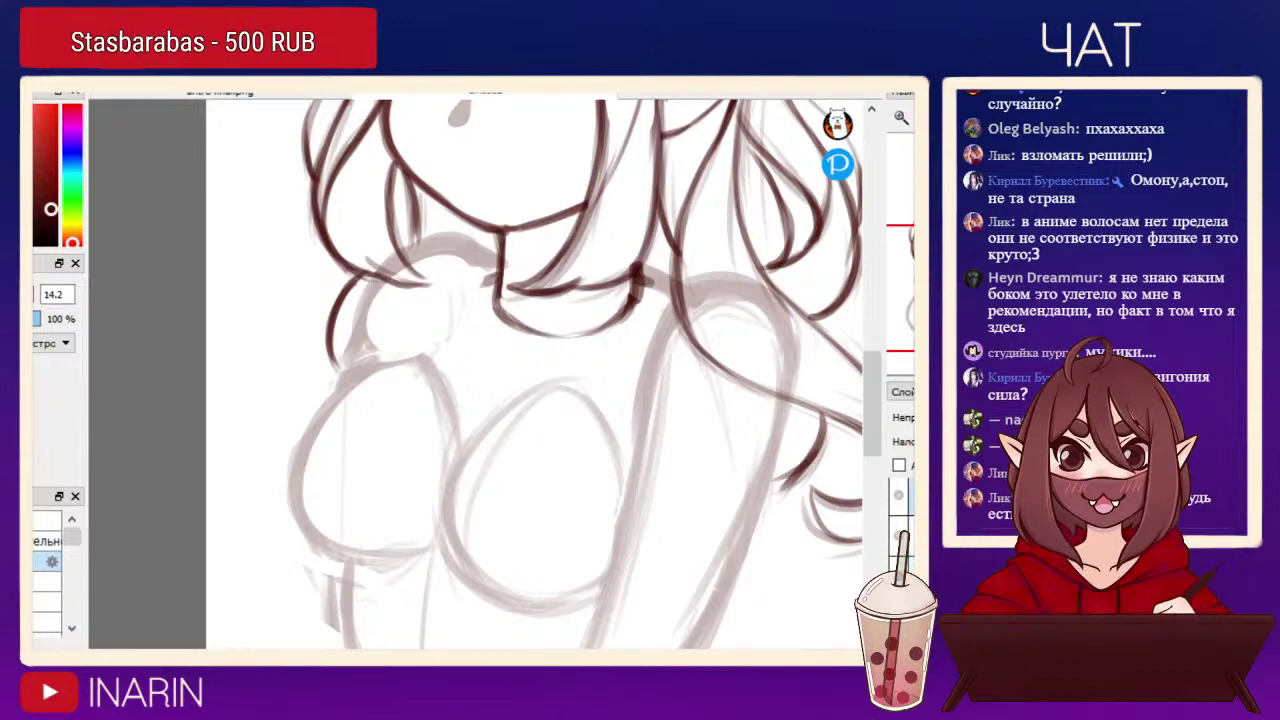
Erase the curved collar line beneath the neck between the two side locks.
click(899, 535)
click(899, 535)
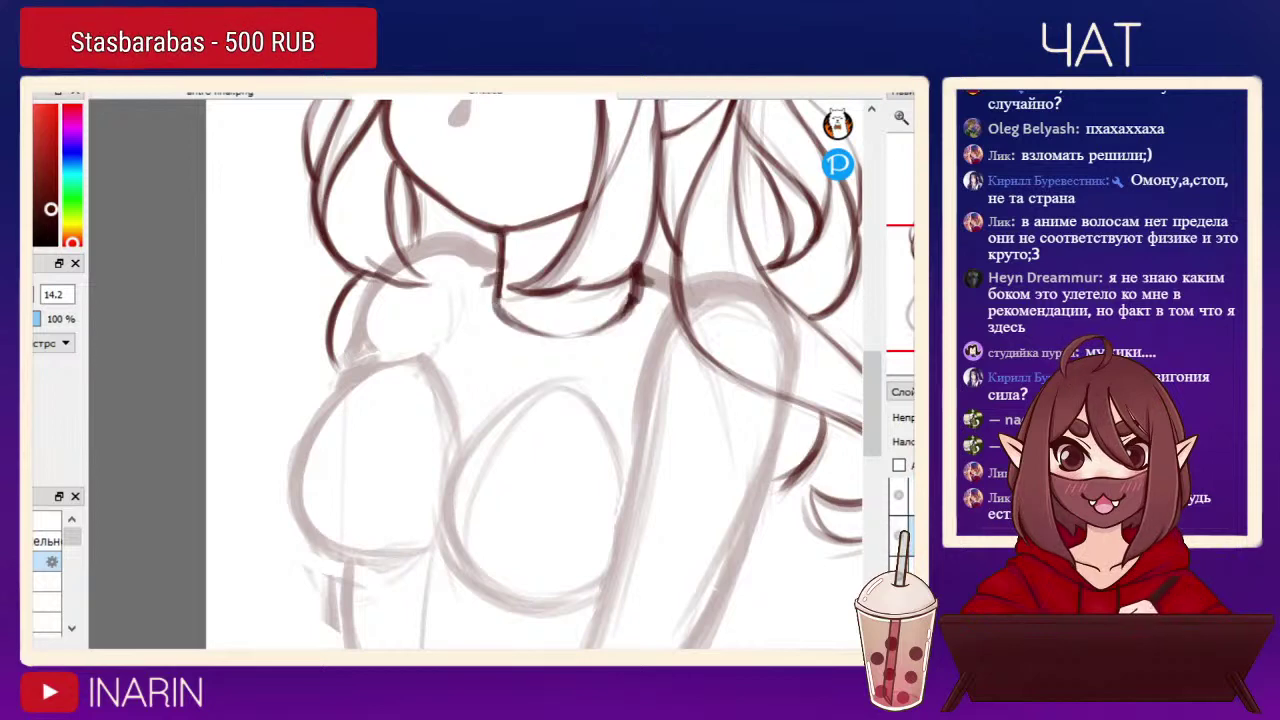
key(e)
mouse_move(506, 348)
mouse_down()
mouse_move(536, 333)
mouse_move(495, 307)
mouse_move(539, 333)
mouse_move(602, 329)
mouse_up()
key(b)
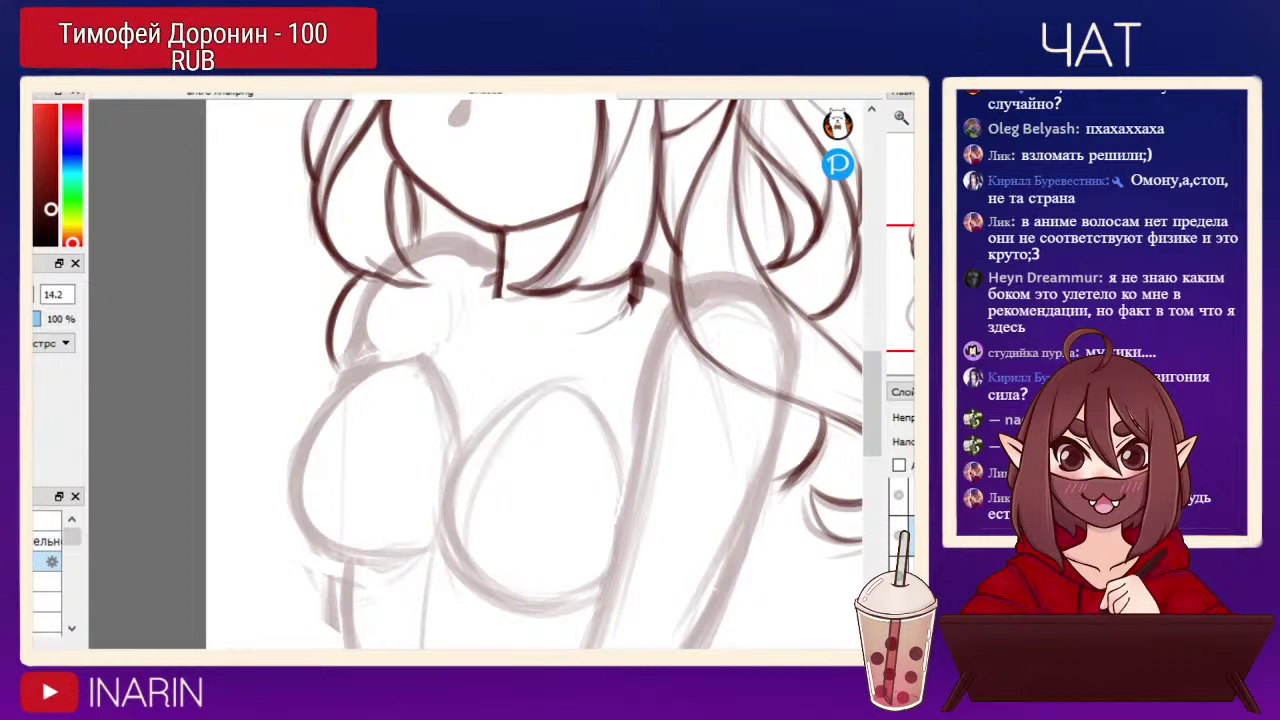
Mirror the canvas and undo and redo the erasing to compare the neck with and without the curved collar line.
mouse_move(693, 297)
mouse_down()
mouse_move(627, 378)
mouse_move(665, 402)
mouse_up()
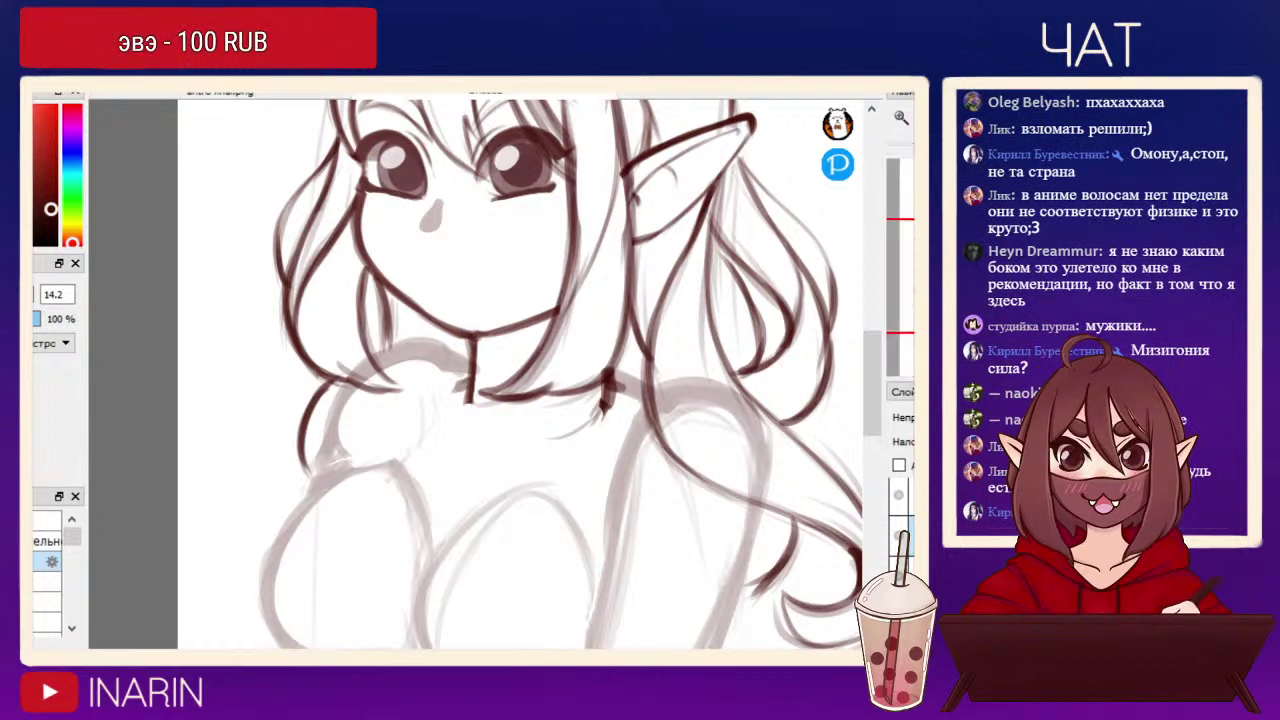
key(Down)
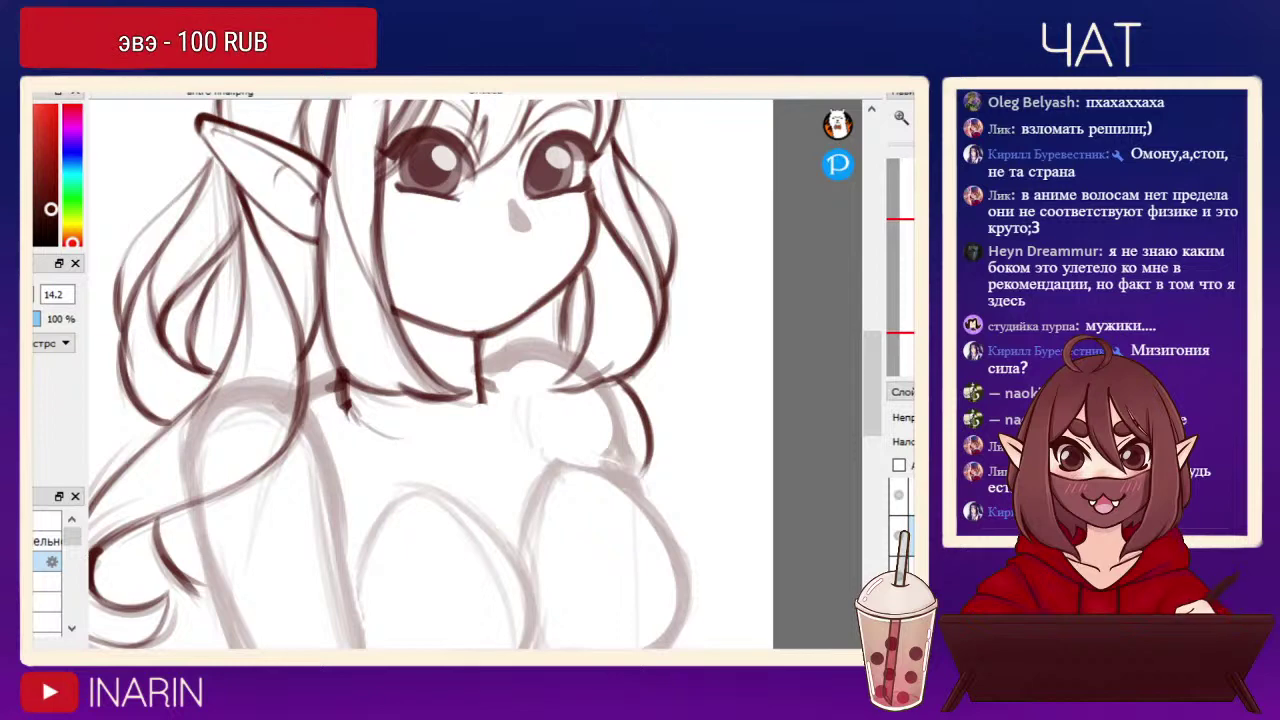
click(911, 577)
click(899, 577)
click(899, 577)
click(899, 577)
key(ctrl+y)
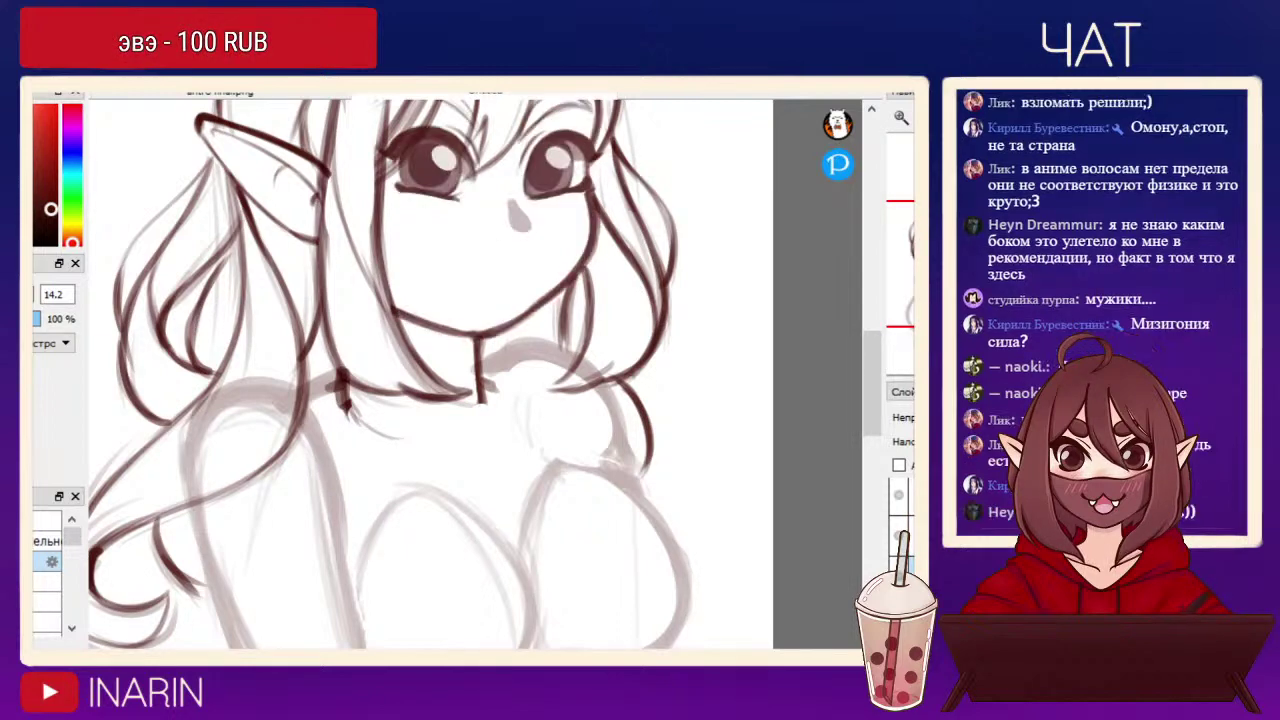
click(899, 536)
click(899, 536)
click(899, 577)
key(ctrl+z)
key(ctrl+y)
key(ctrl+z)
key(ctrl+y)
key(ctrl+y)
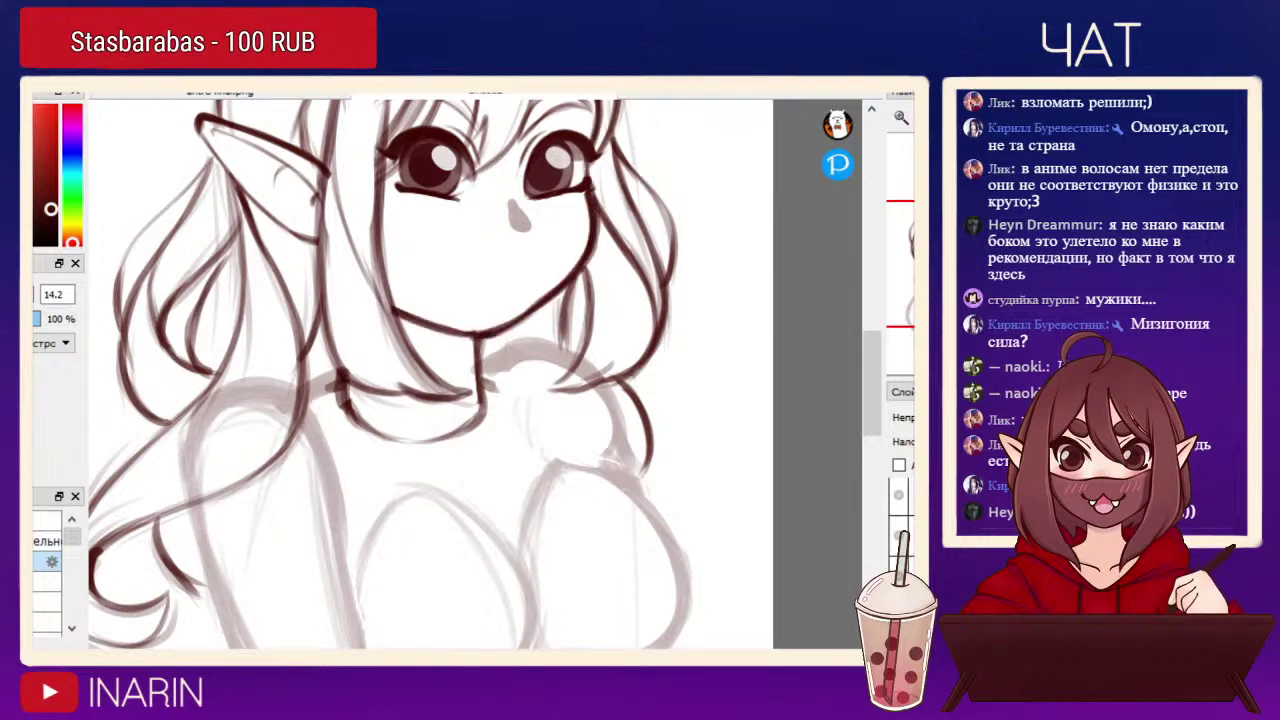
key(ctrl+z)
key(ctrl+y)
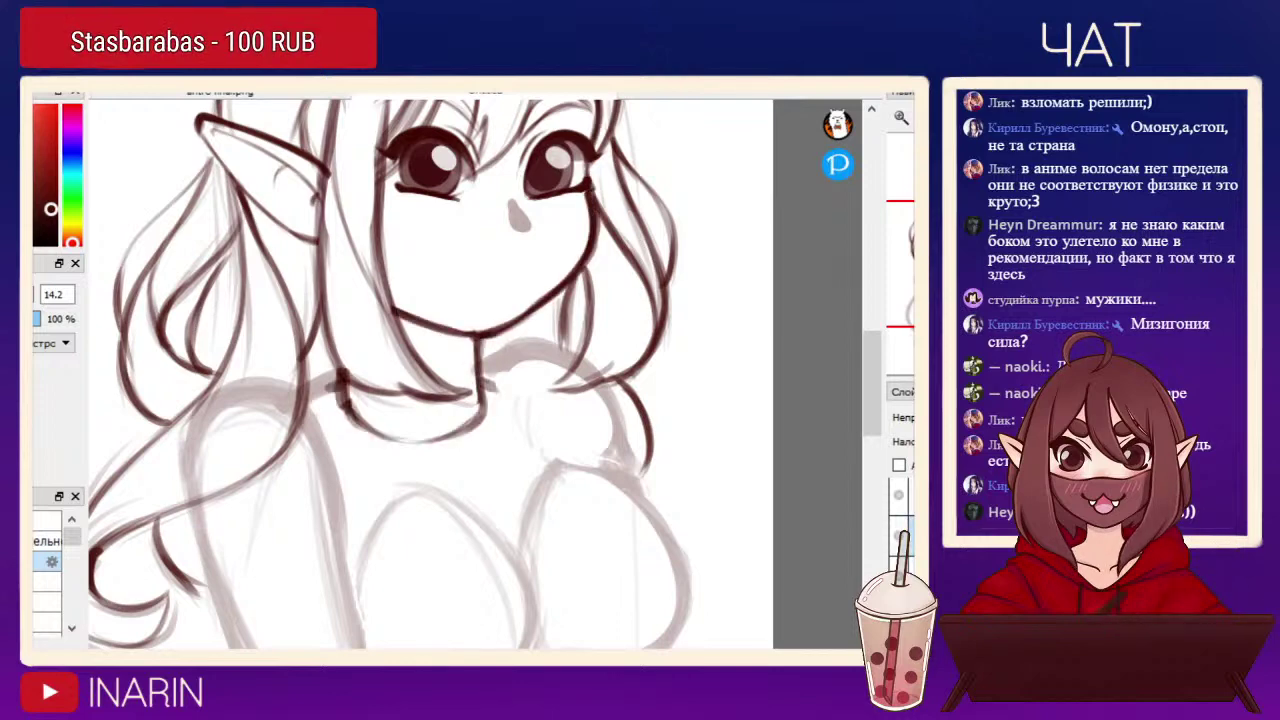
Erase the curved collar line below the neck and trim the dark mark under the near side lock.
key(e)
mouse_move(427, 447)
mouse_down()
mouse_move(483, 435)
mouse_move(483, 403)
mouse_up()
drag(391, 443, 426, 444)
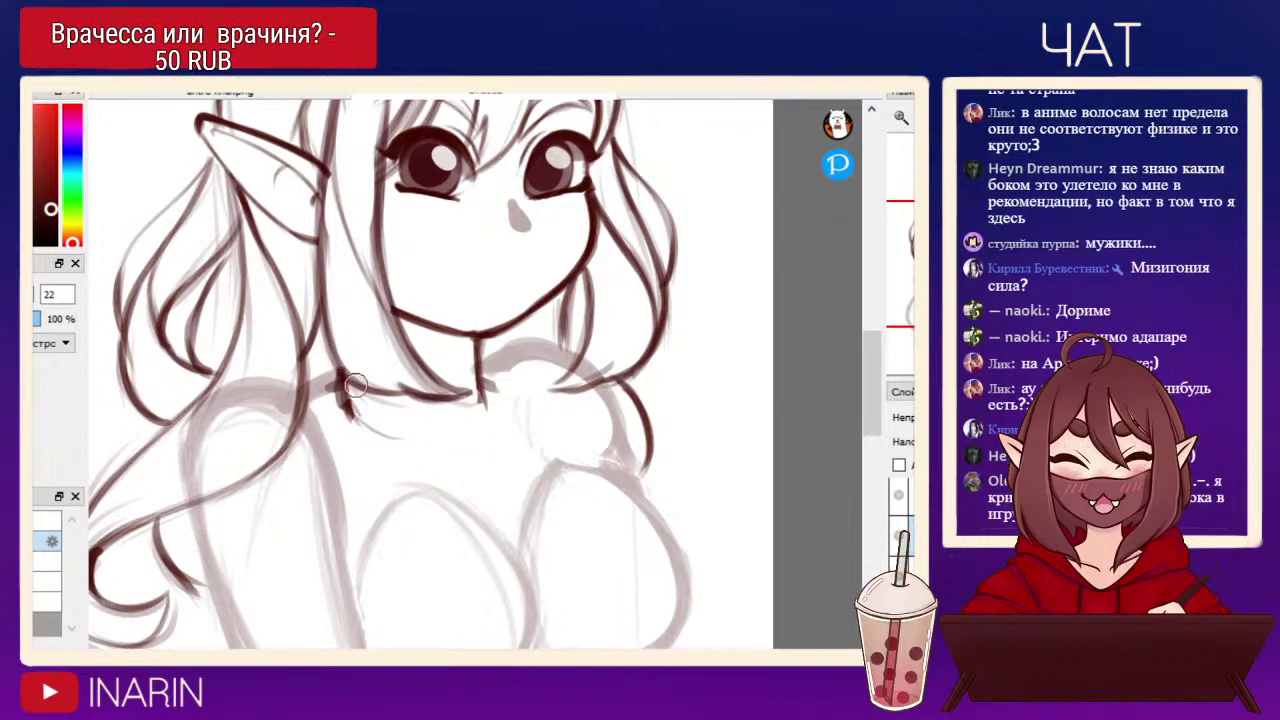
Sketch the collarbones as light strokes running from both shoulders toward the hollow of the neck, mirroring the canvas between strokes.
key(b)
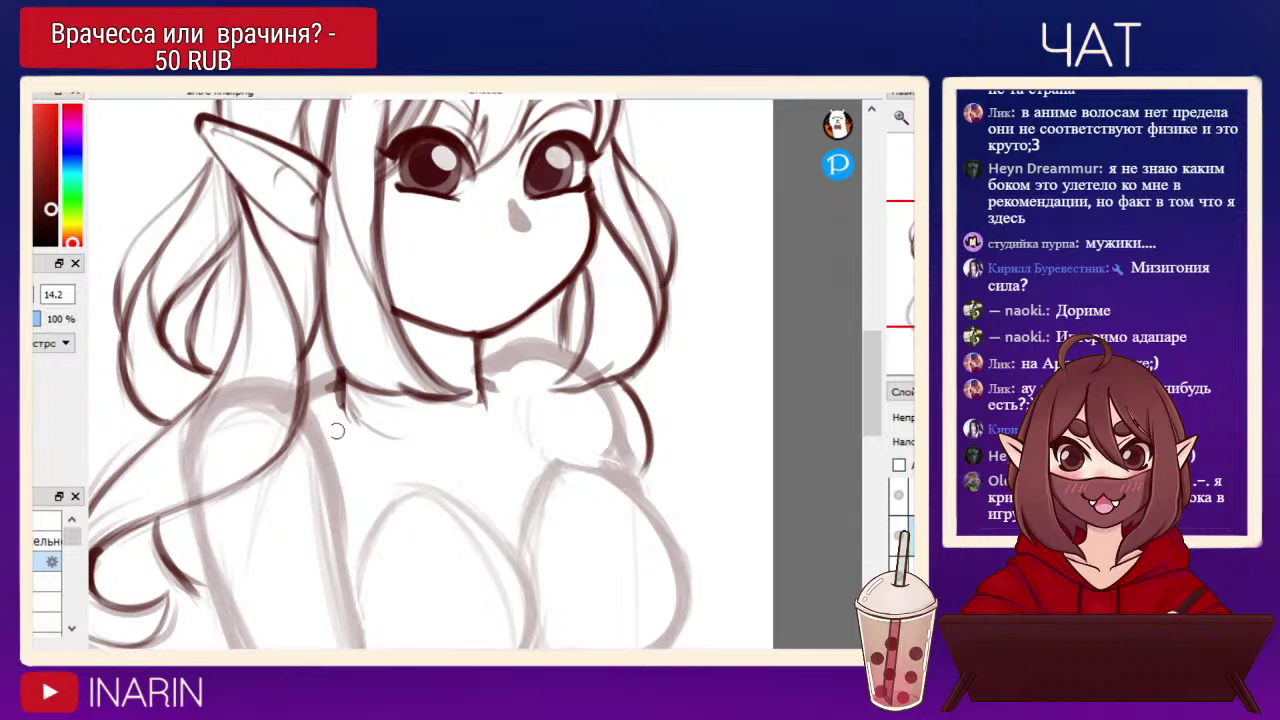
drag(292, 411, 446, 454)
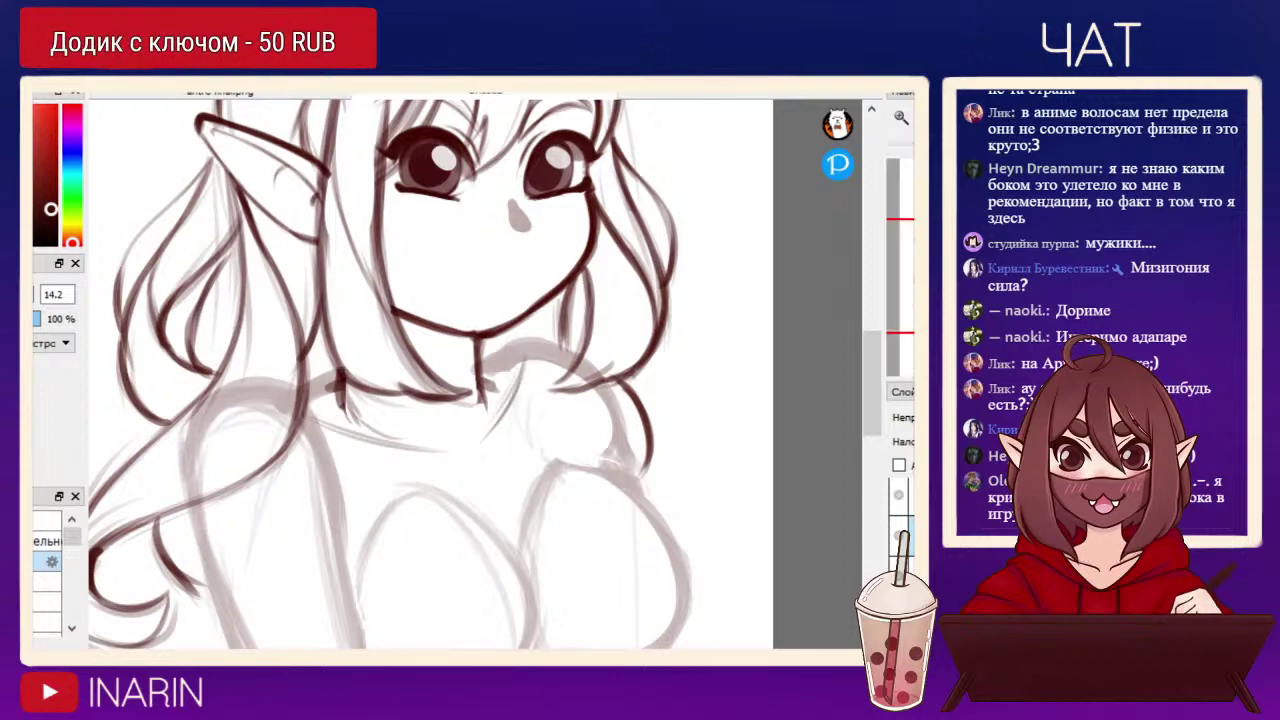
key(h)
drag(450, 414, 541, 449)
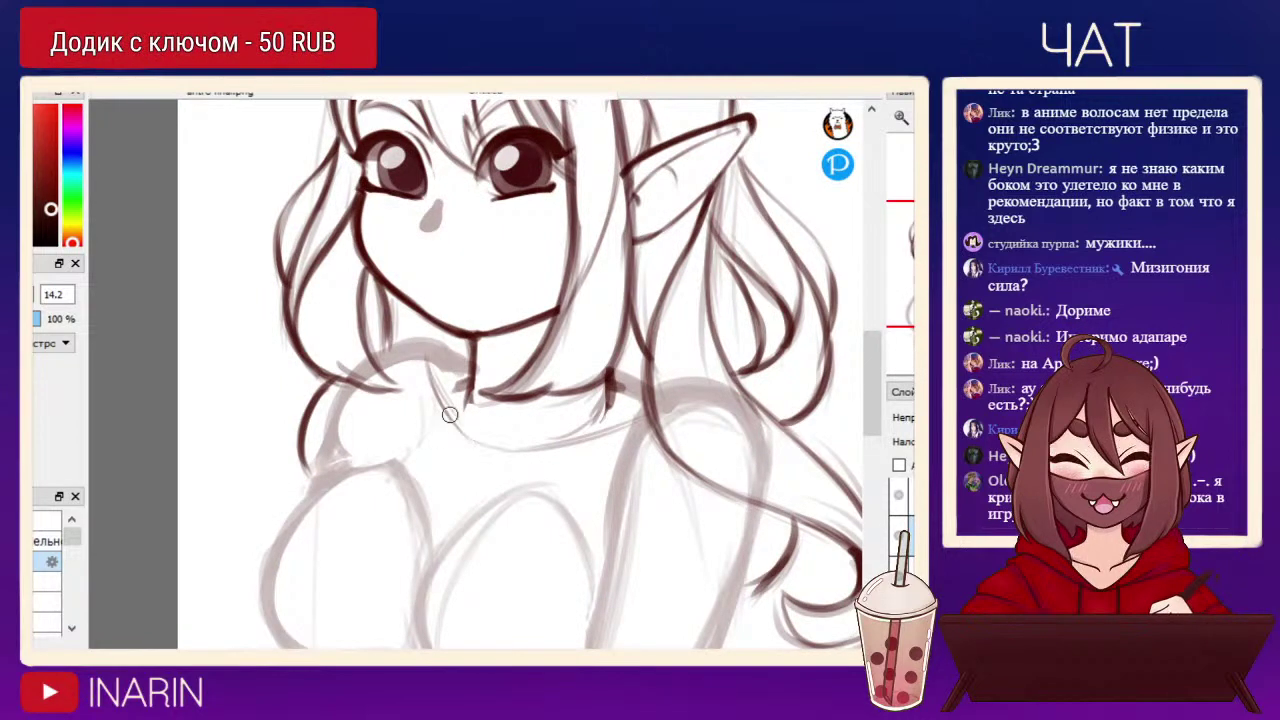
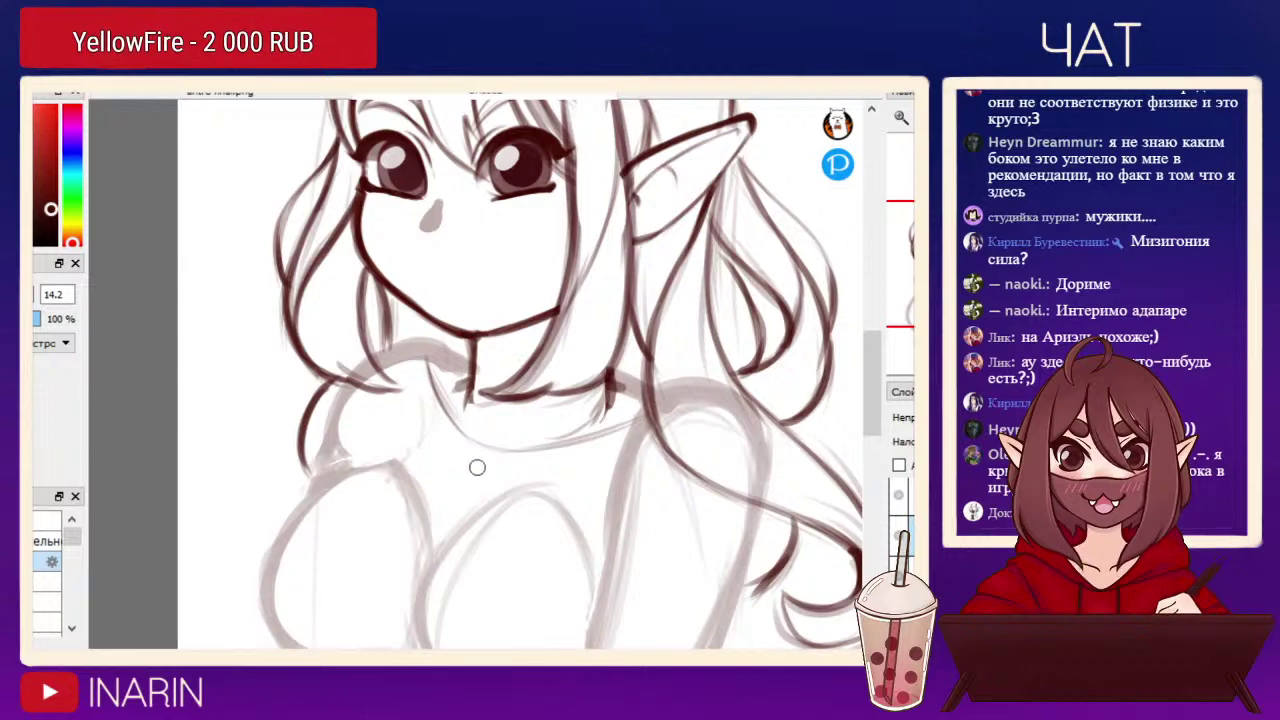
Sketch a thin centre line from the collarbones down between the breasts, undoing the first heavy stroke.
mouse_move(471, 484)
mouse_down()
mouse_move(404, 288)
mouse_move(504, 238)
mouse_move(494, 257)
mouse_up()
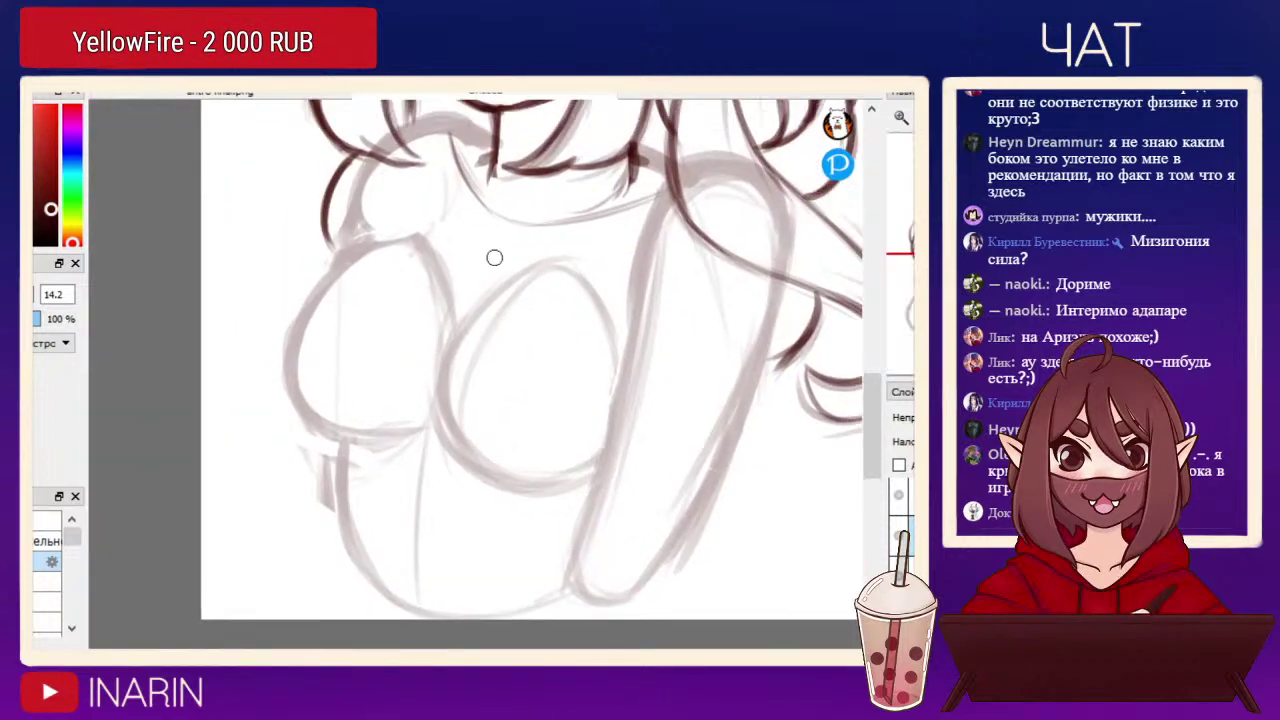
drag(502, 196, 456, 310)
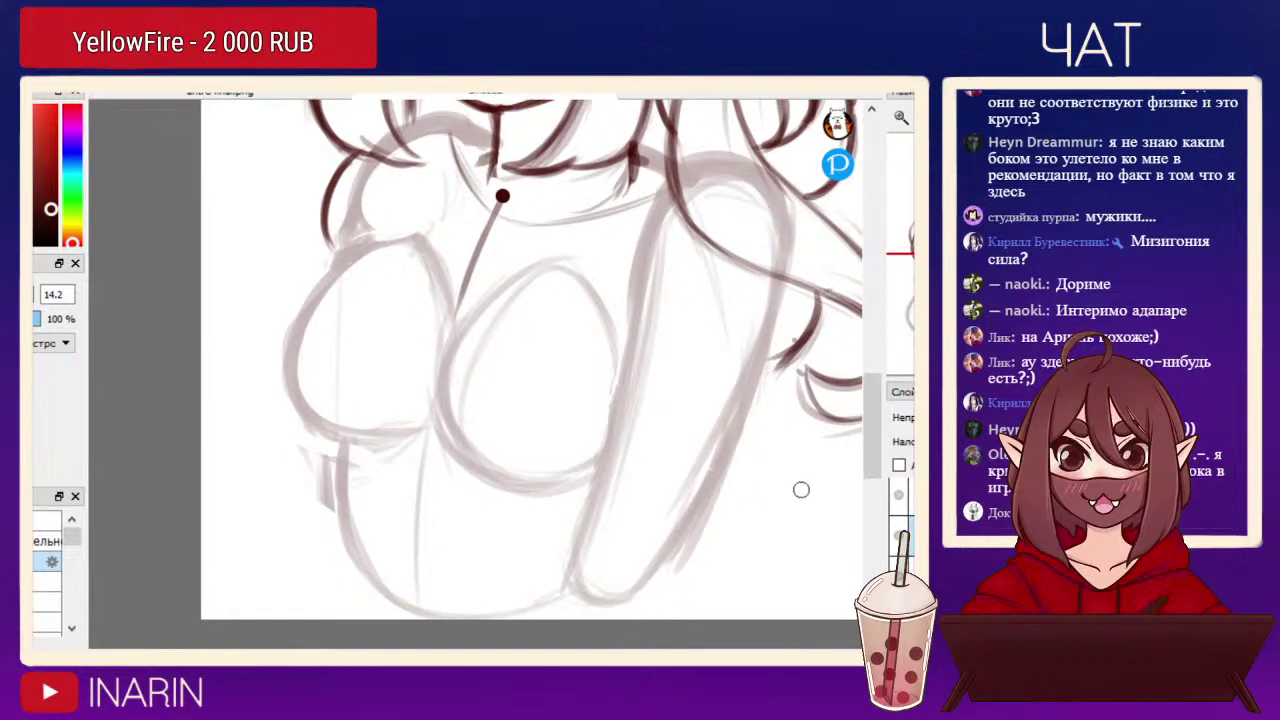
key(ctrl+z)
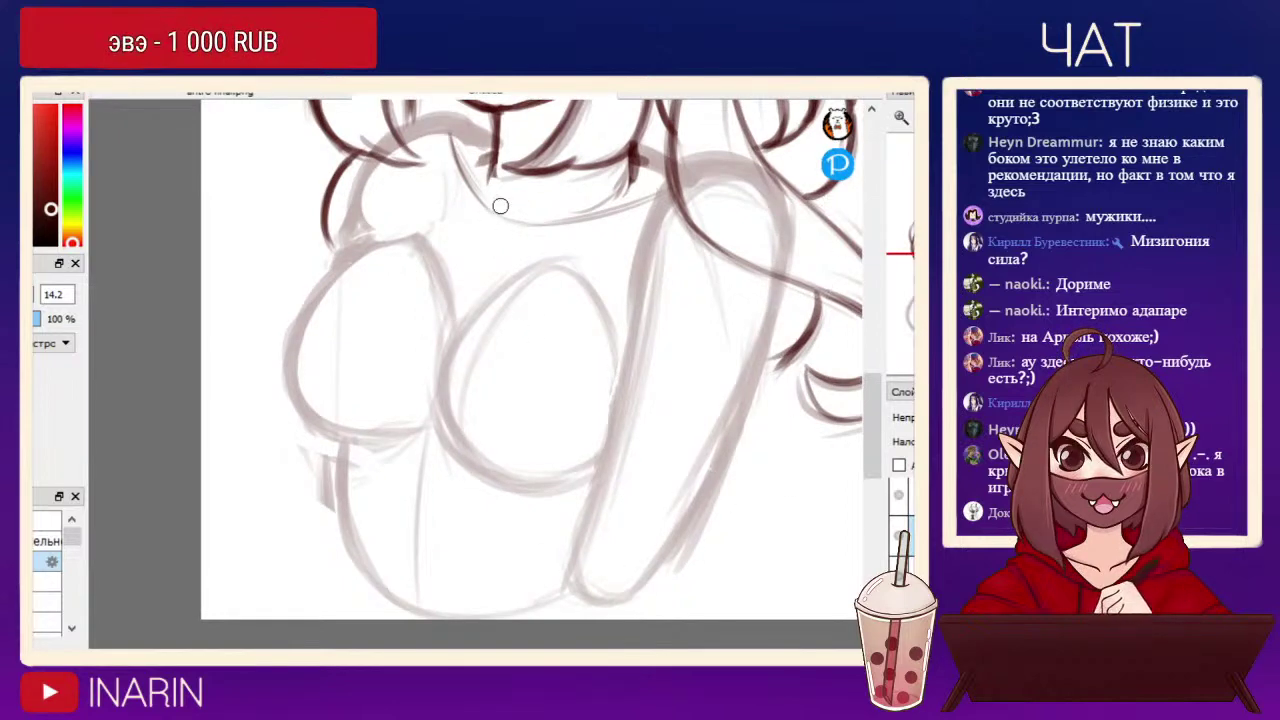
drag(490, 232, 440, 385)
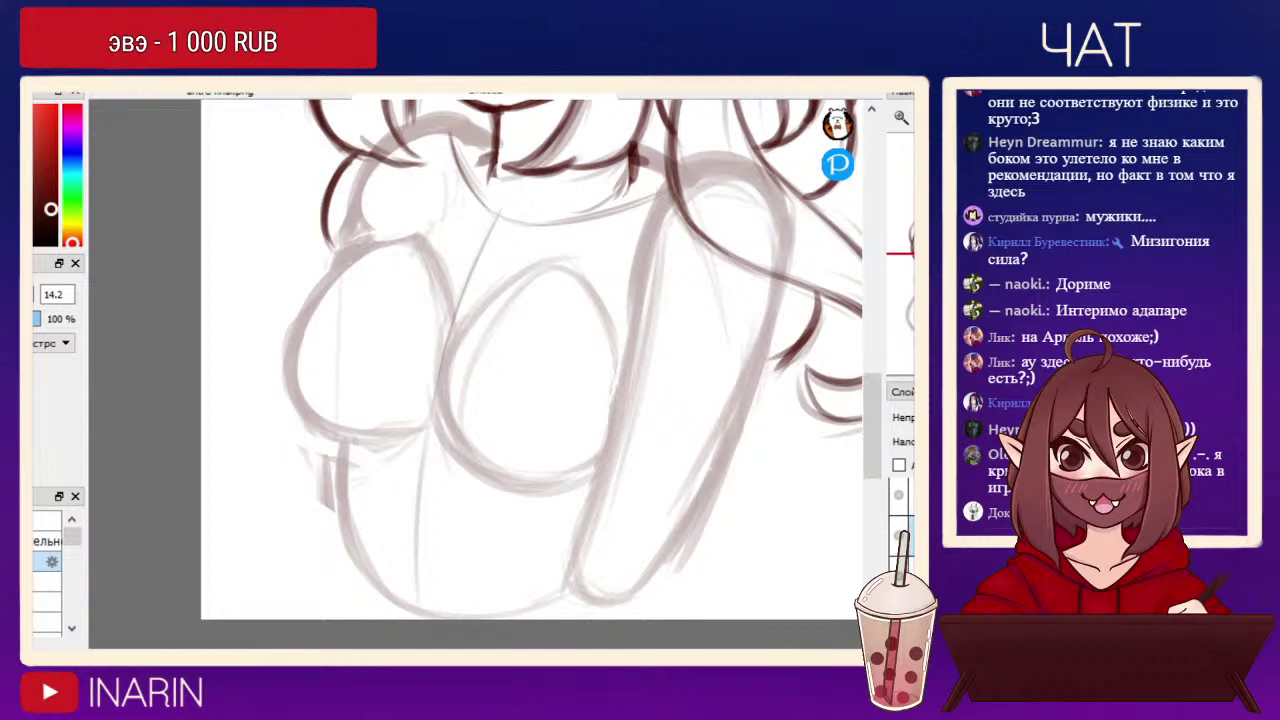
drag(520, 290, 448, 471)
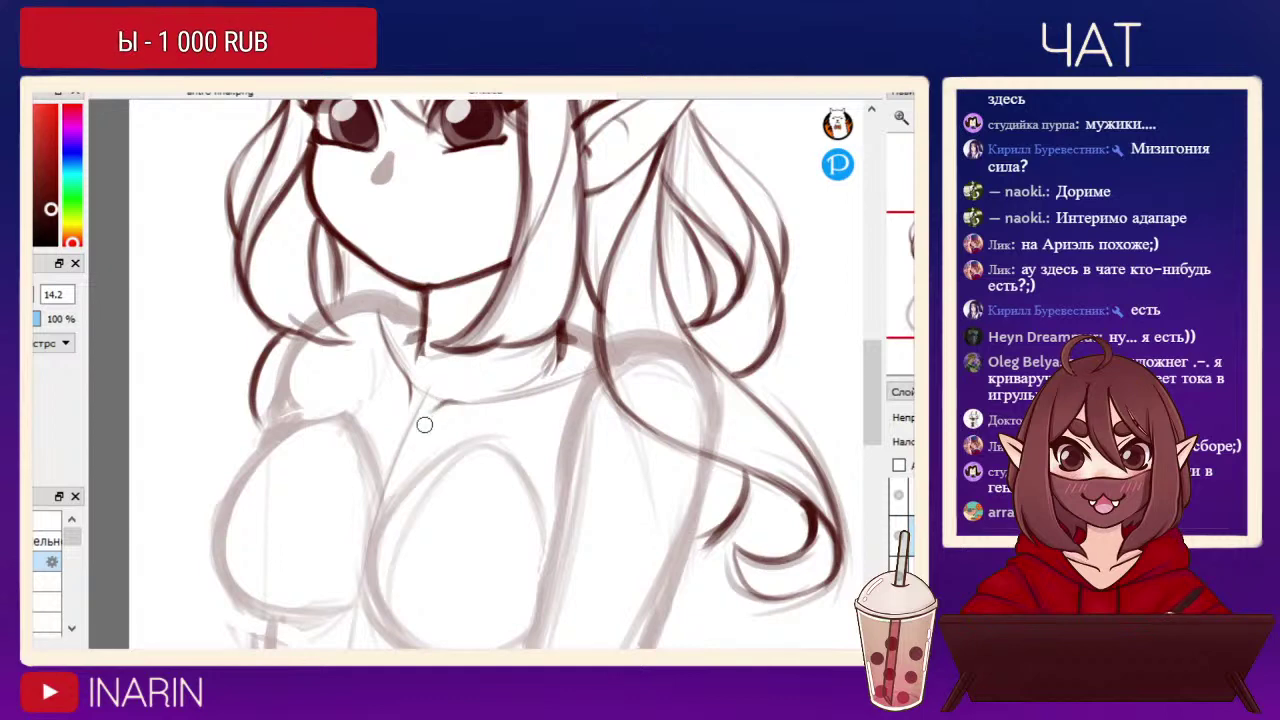
Darken the near collarbone line and erase the stray centre line on the chest.
mouse_move(431, 413)
mouse_down()
mouse_move(516, 390)
mouse_move(466, 401)
mouse_move(566, 388)
mouse_move(488, 399)
mouse_move(578, 374)
mouse_up()
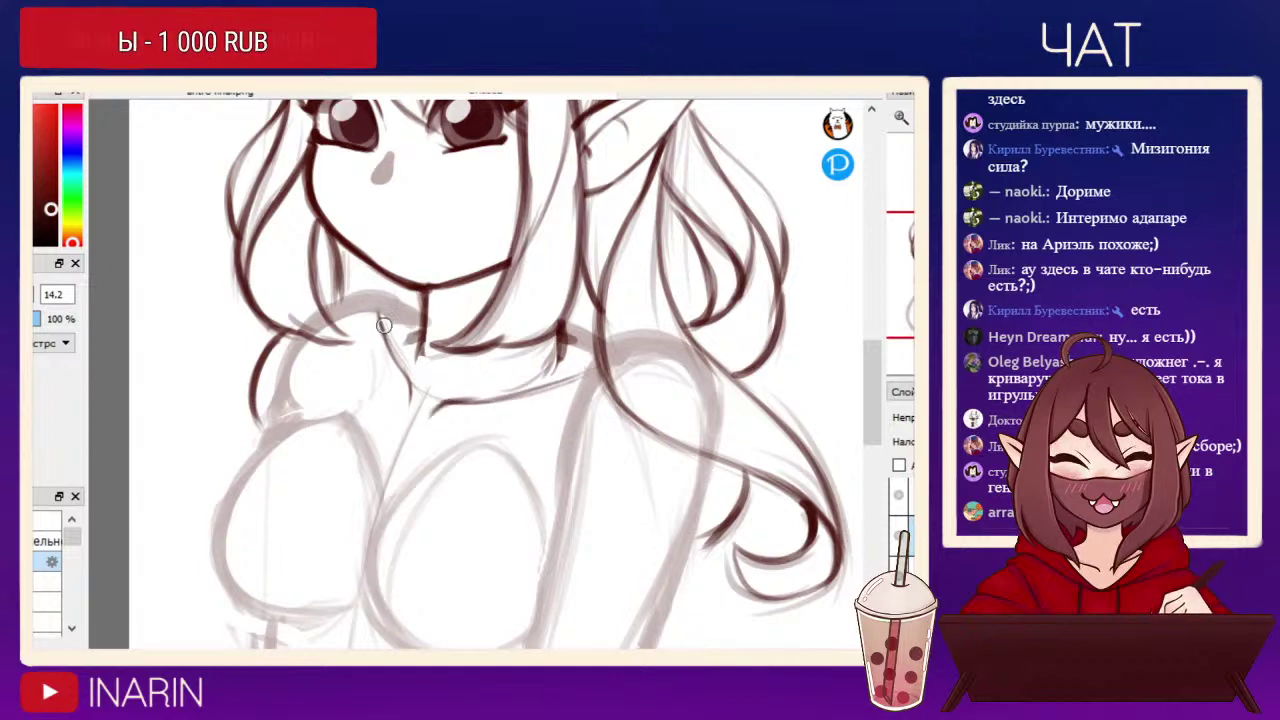
key(e)
drag(392, 336, 386, 318)
drag(424, 396, 386, 486)
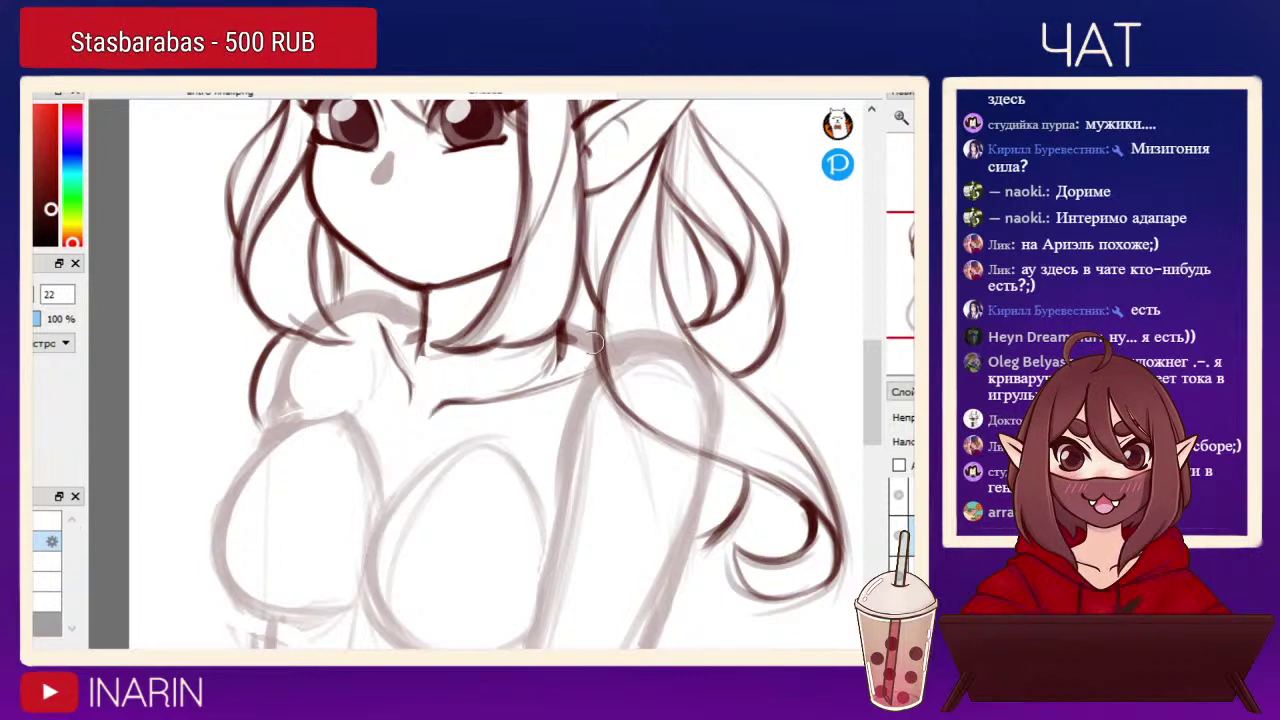
key(b)
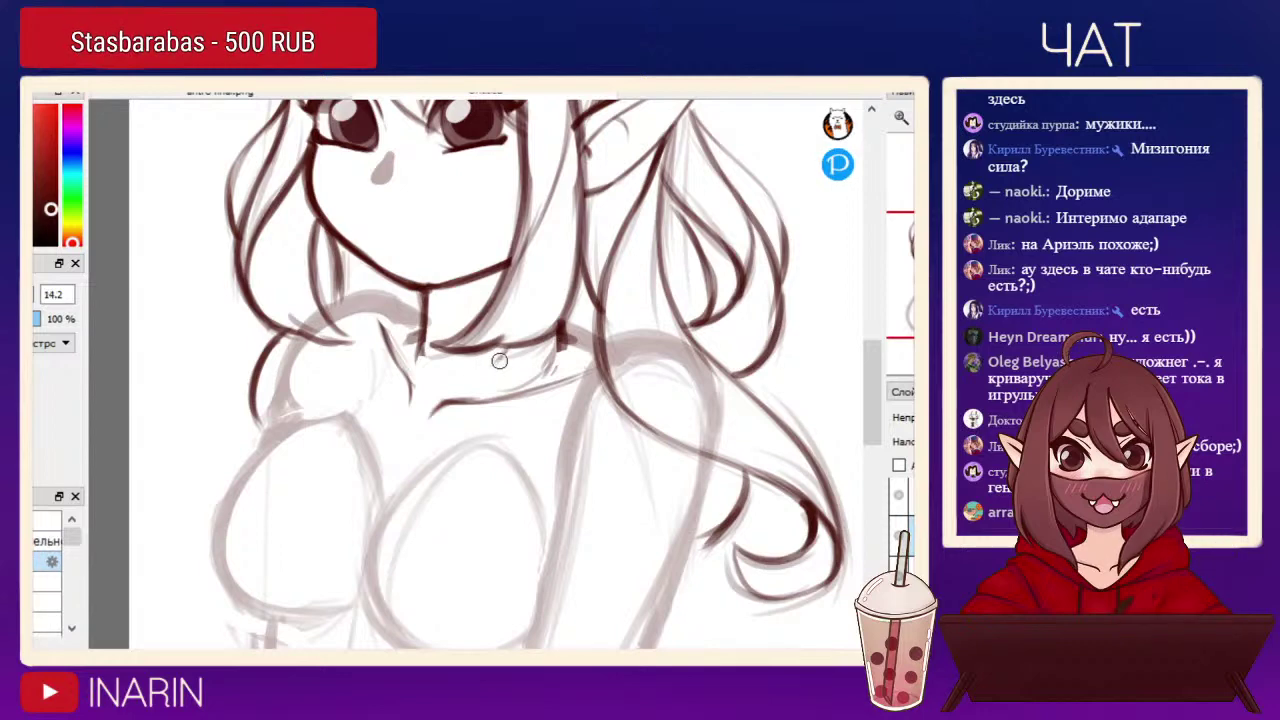
Rework the lower end of the neck line and add a short armpit crease above the far breast.
mouse_move(423, 322)
mouse_down()
mouse_move(421, 352)
mouse_move(441, 305)
mouse_move(414, 349)
mouse_up()
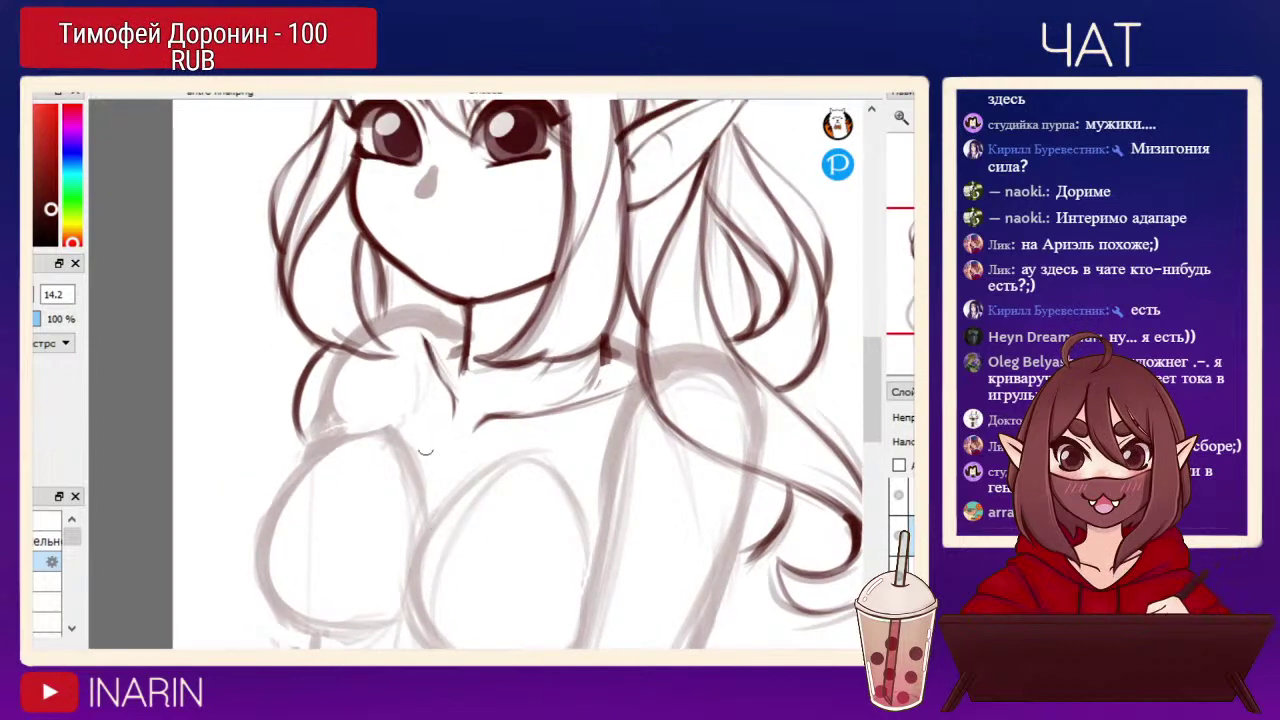
drag(391, 429, 398, 402)
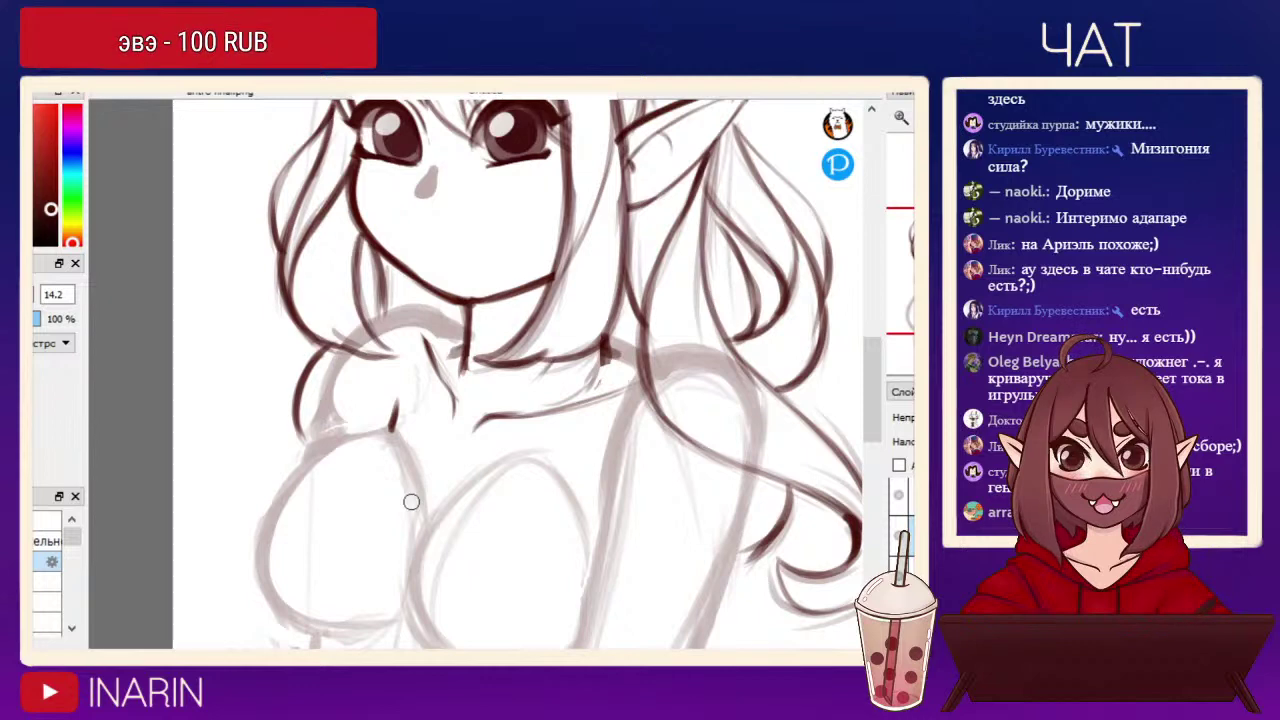
key(ctrl+minus)
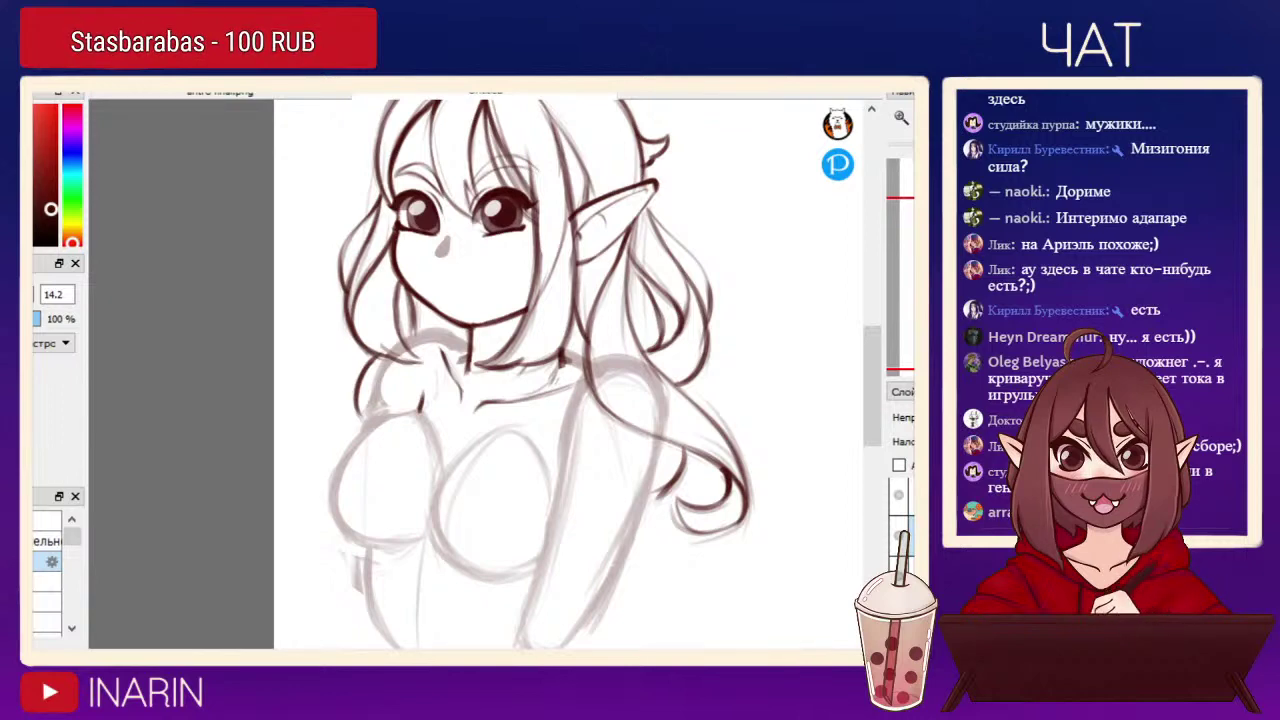
drag(764, 409, 786, 380)
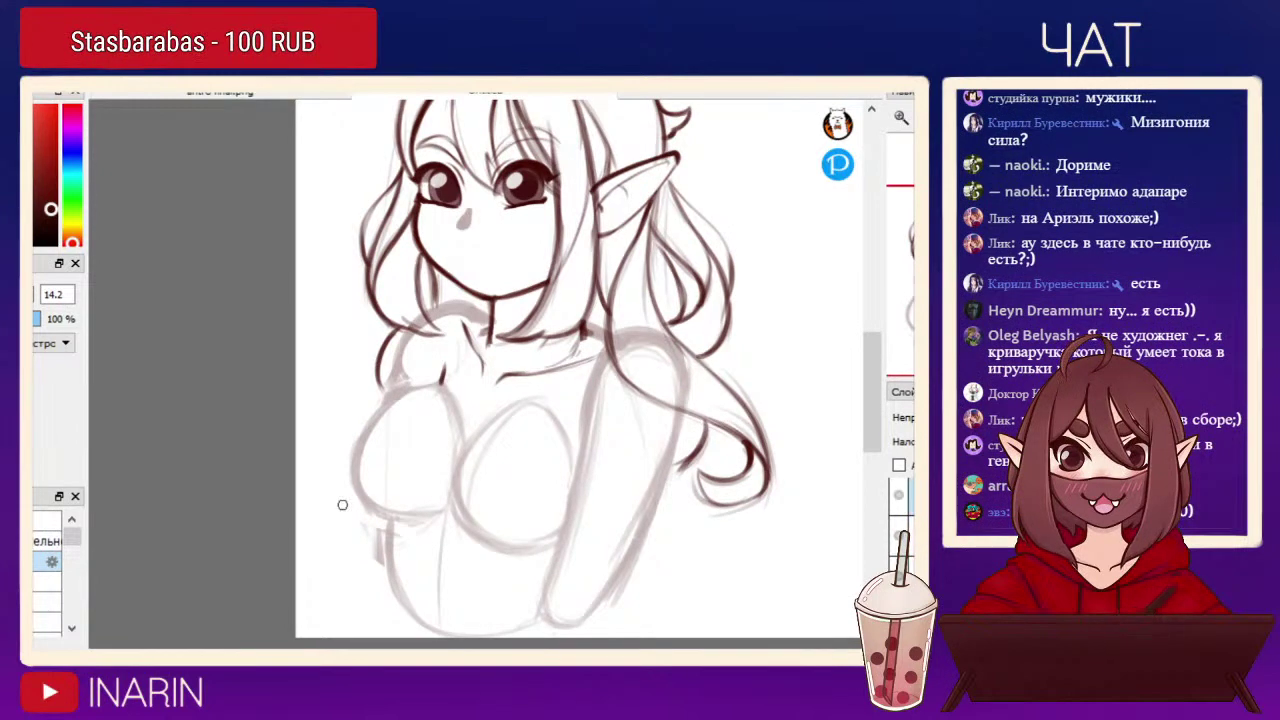
Lasso the near arm of the rough sketch, adjust it slightly with a transform, deselect it and check the figure mirrored.
mouse_move(572, 468)
mouse_down()
mouse_move(541, 647)
mouse_move(703, 497)
mouse_move(638, 317)
mouse_up()
key(ctrl+t)
drag(772, 330, 768, 325)
drag(632, 434, 631, 428)
drag(770, 328, 768, 326)
key(Return)
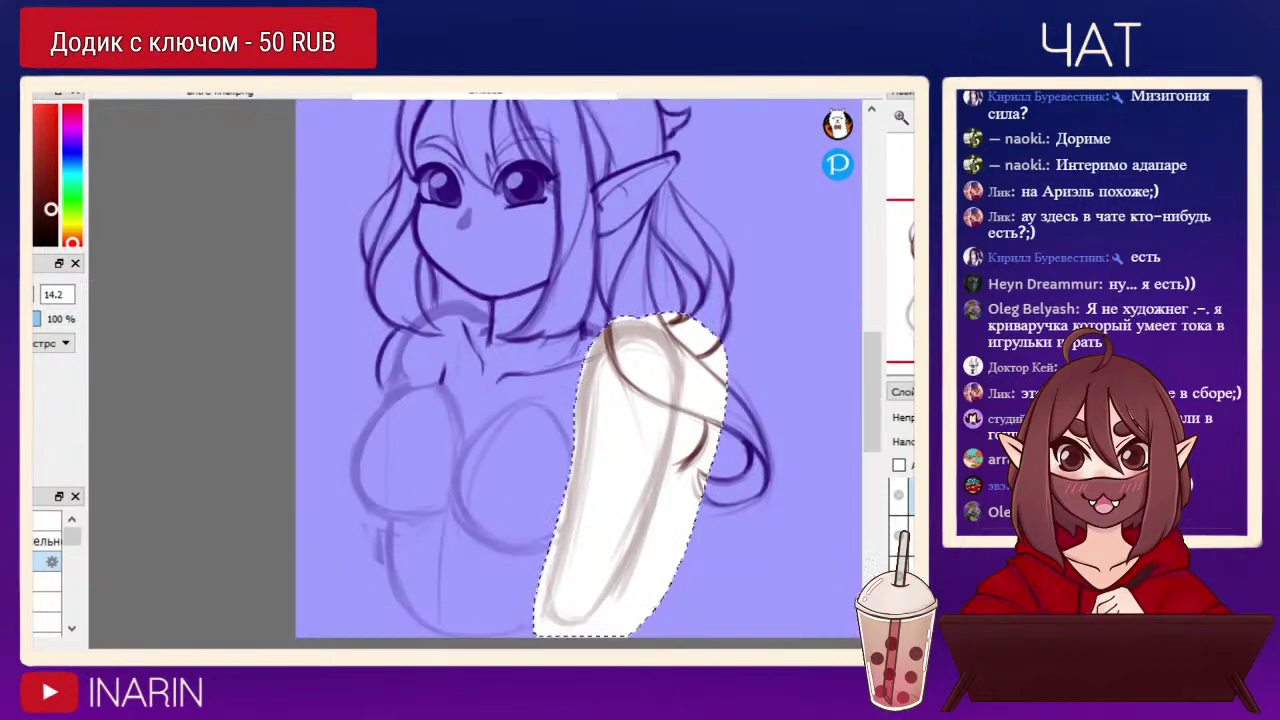
key(ctrl+d)
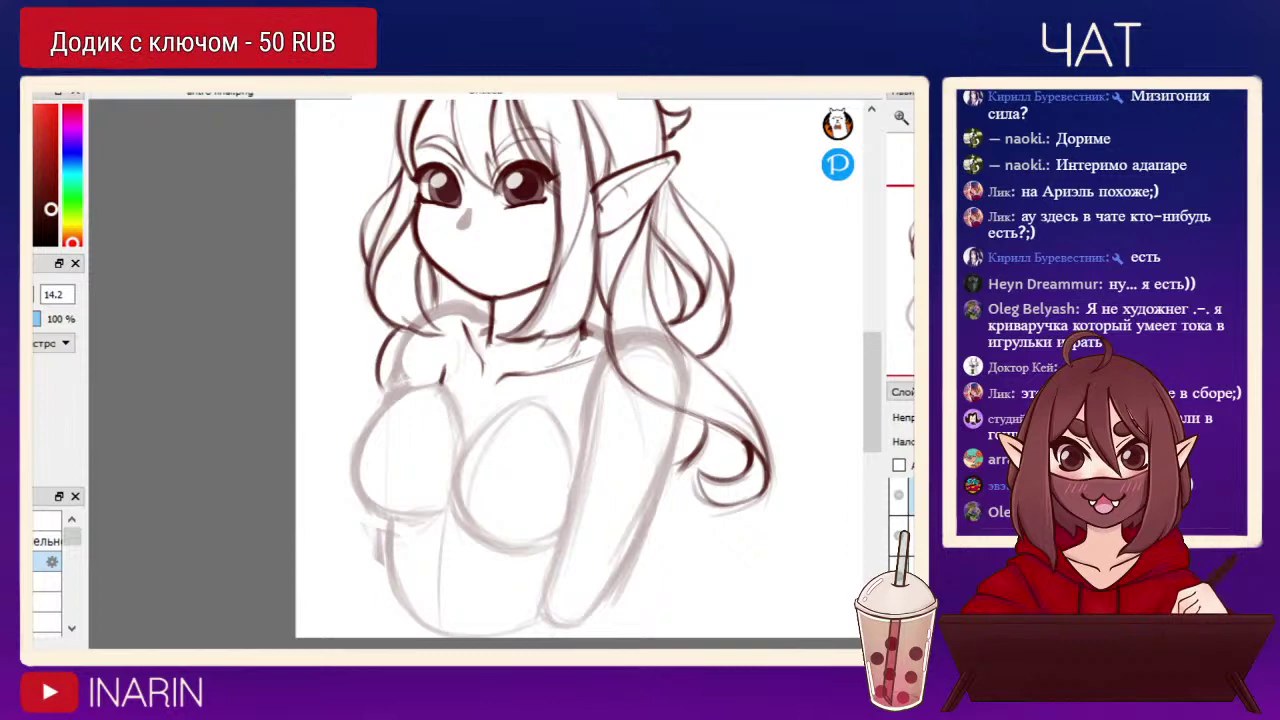
key(h)
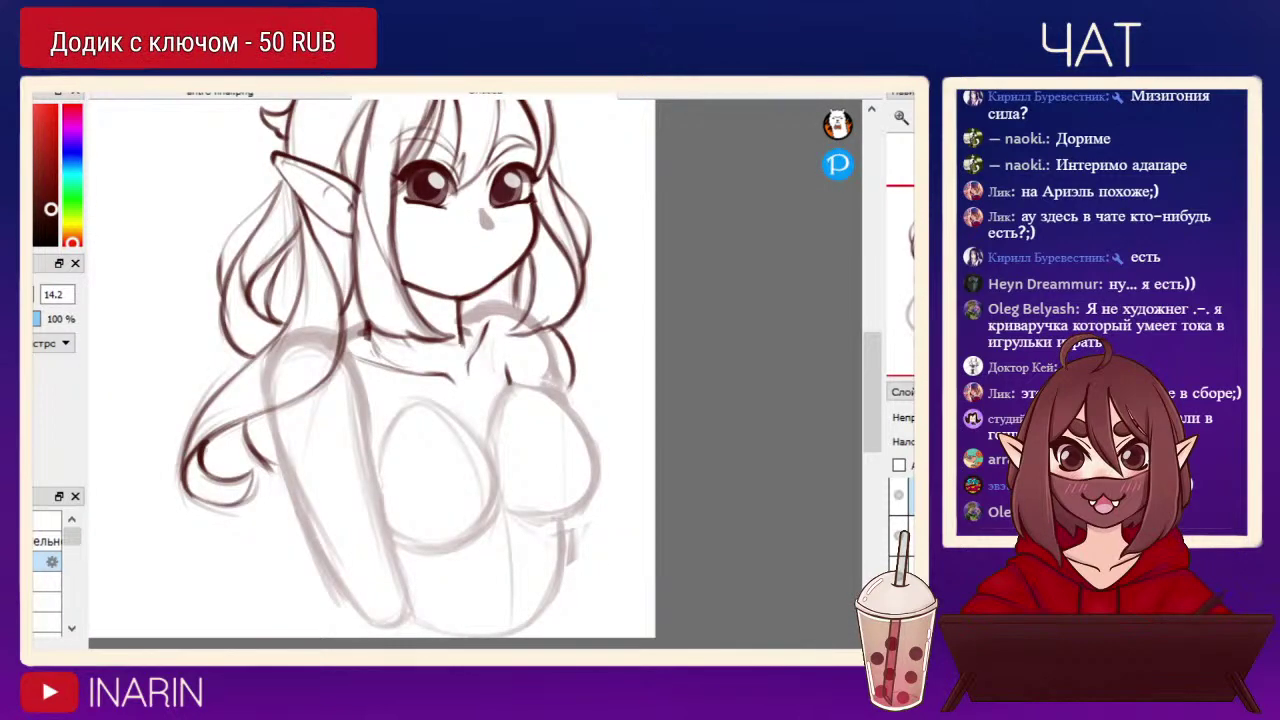
key(h)
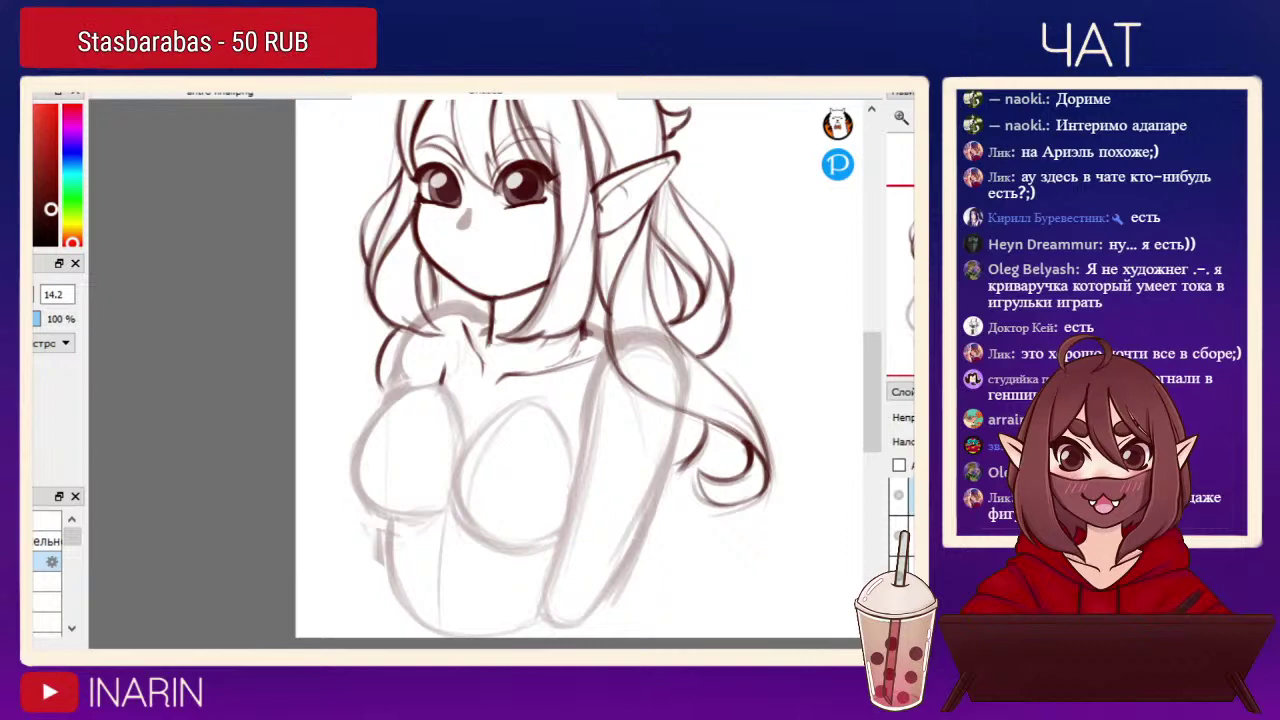
Fade the rough body sketch layer beneath the darker linework.
click(911, 566)
click(911, 496)
click(899, 574)
click(899, 574)
click(899, 496)
click(909, 537)
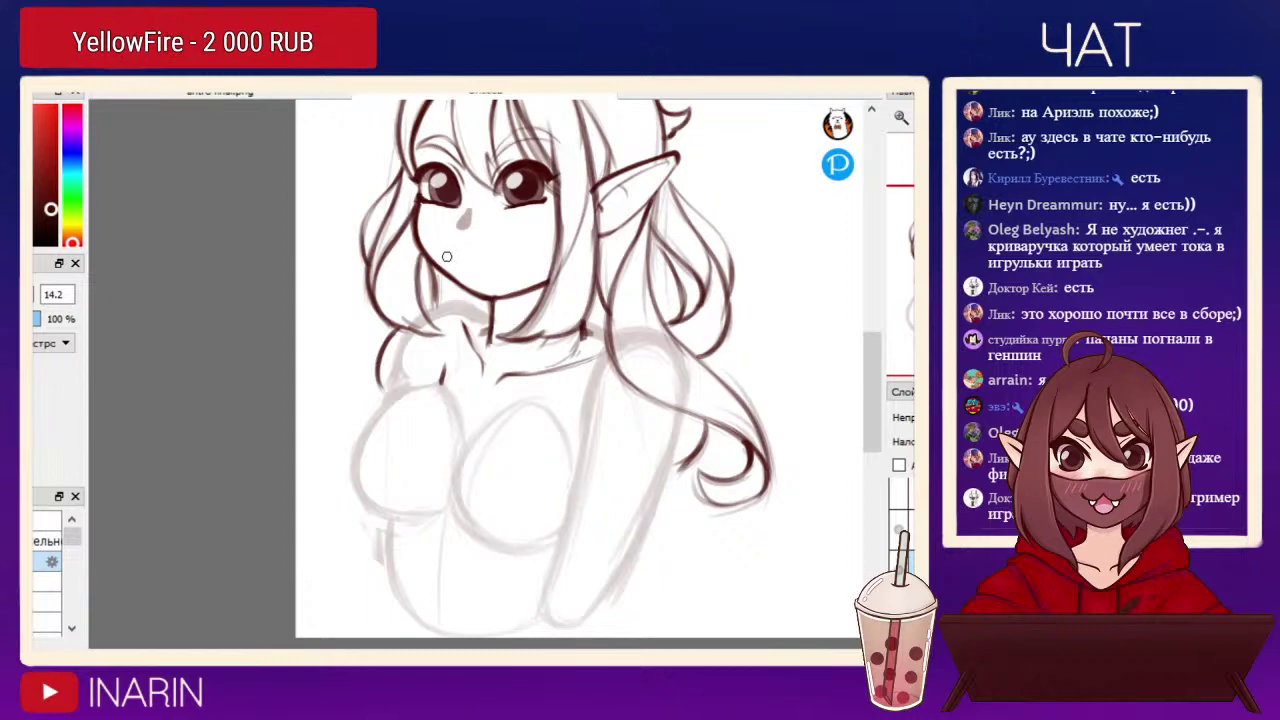
Draw a small curved smile below the nose and darken its corners, checking it in the mirrored view.
drag(456, 255, 468, 256)
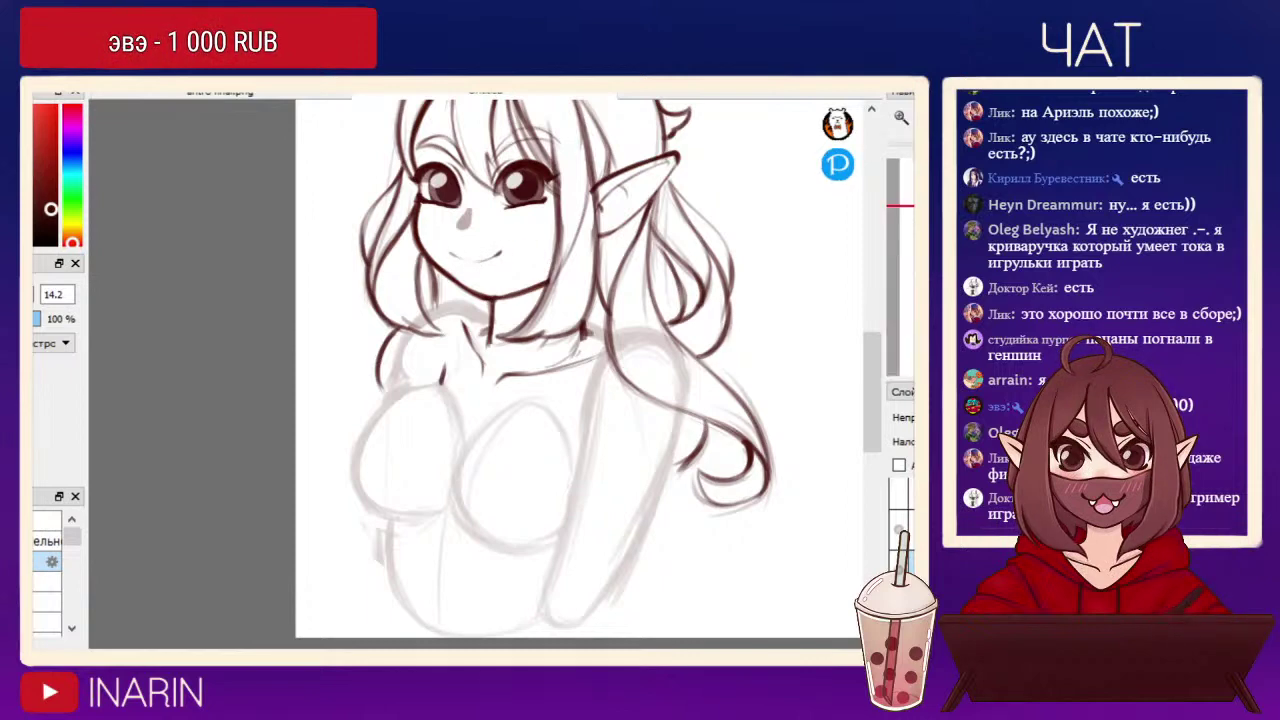
key(Down)
click(901, 118)
click(901, 118)
click(957, 257)
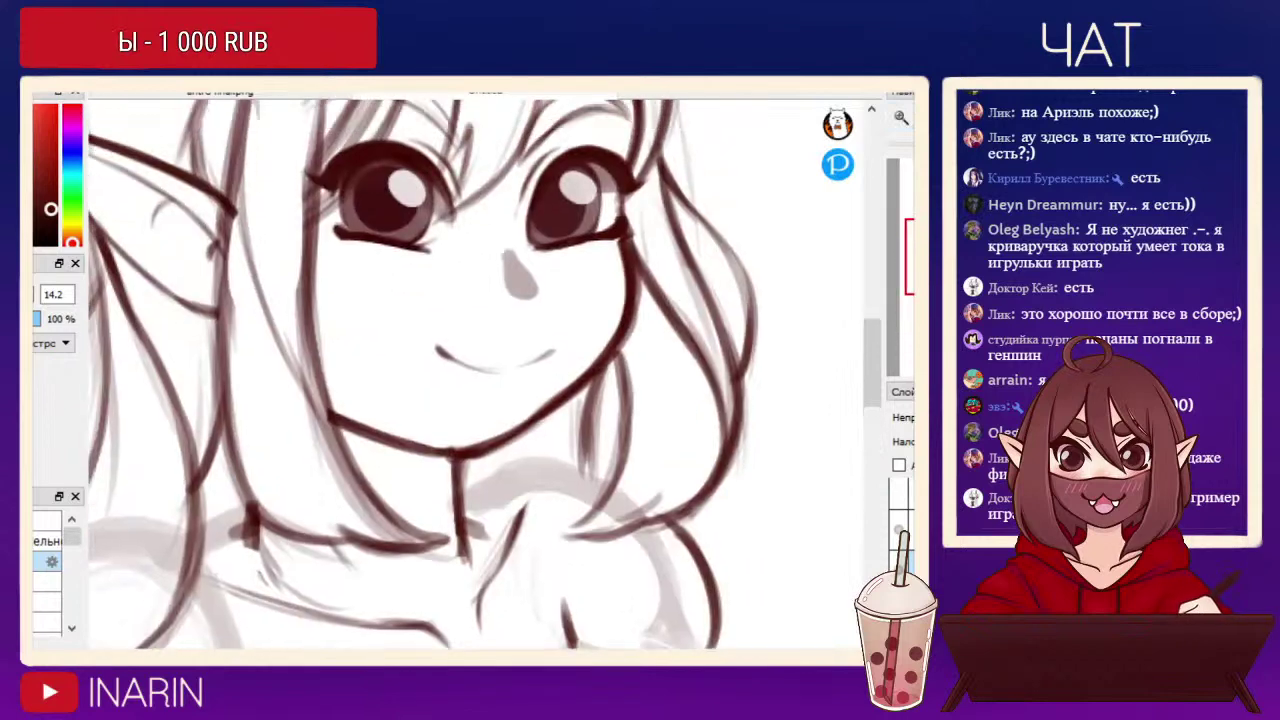
drag(539, 360, 523, 366)
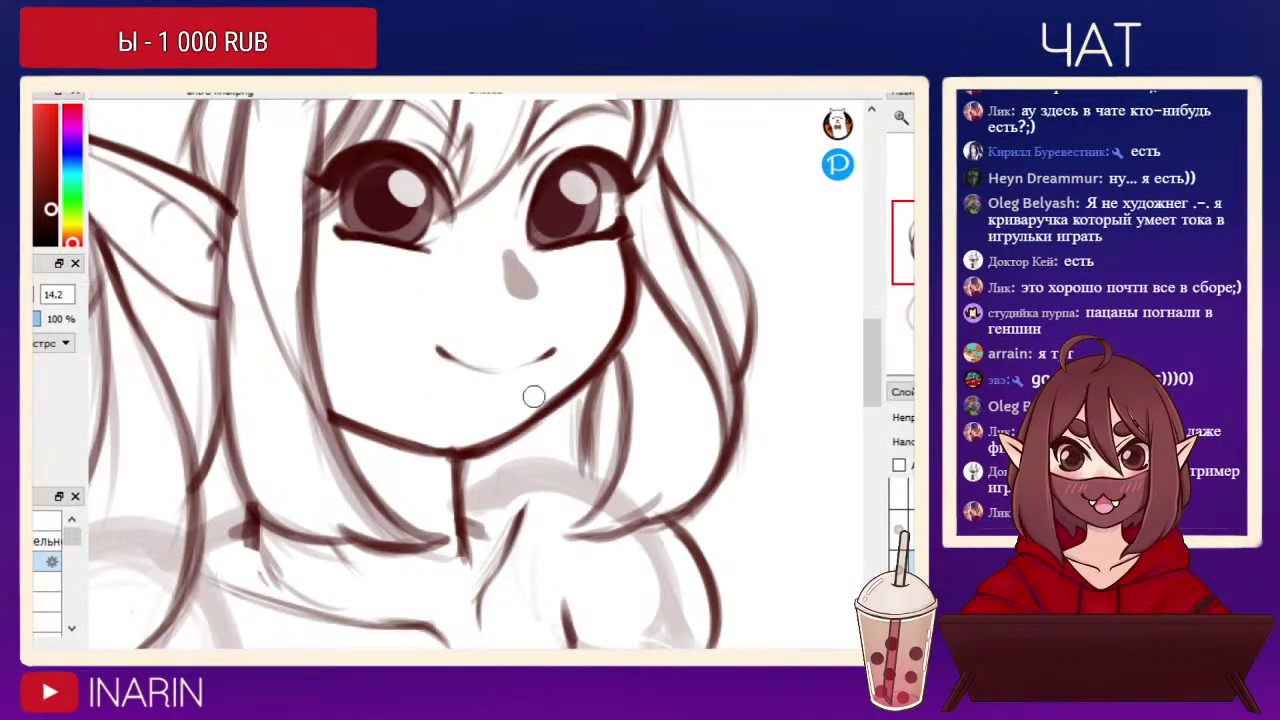
Refine the smile's middle line, add a small lower-lip mark beneath it, and check the whole figure unmirrored.
mouse_move(441, 350)
mouse_down()
mouse_move(550, 353)
mouse_move(511, 392)
mouse_up()
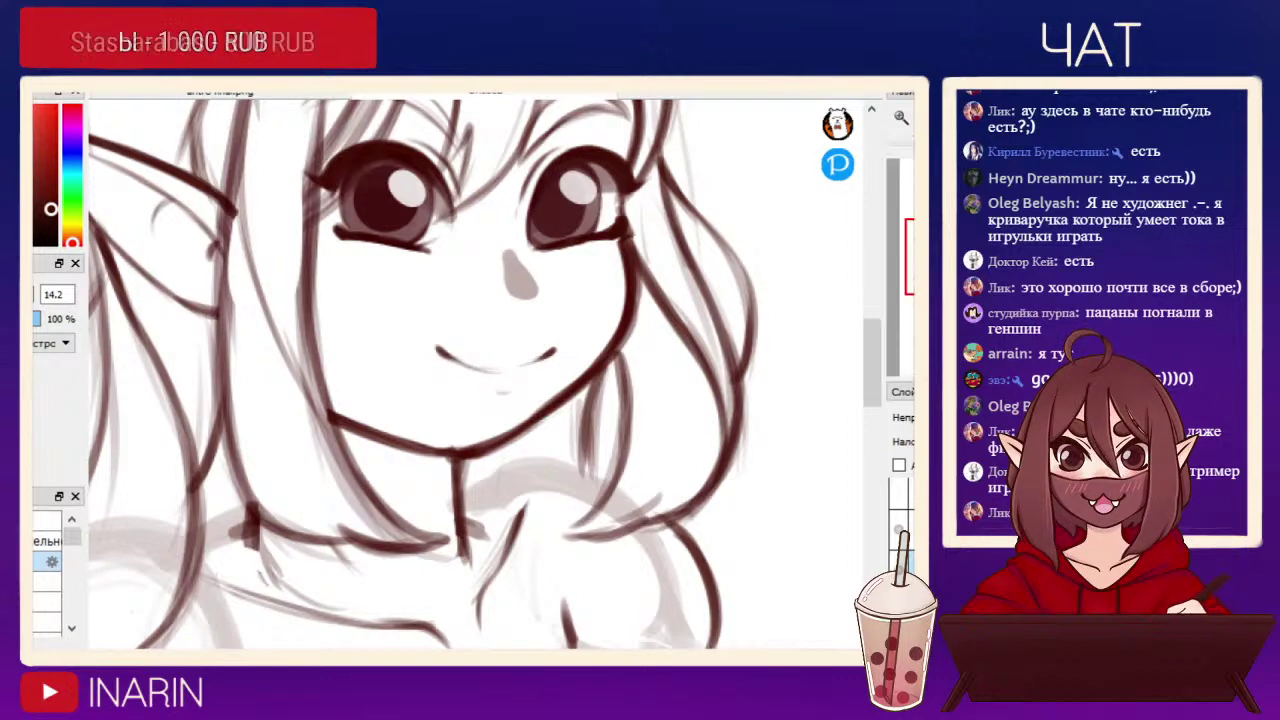
key(r)
key(e)
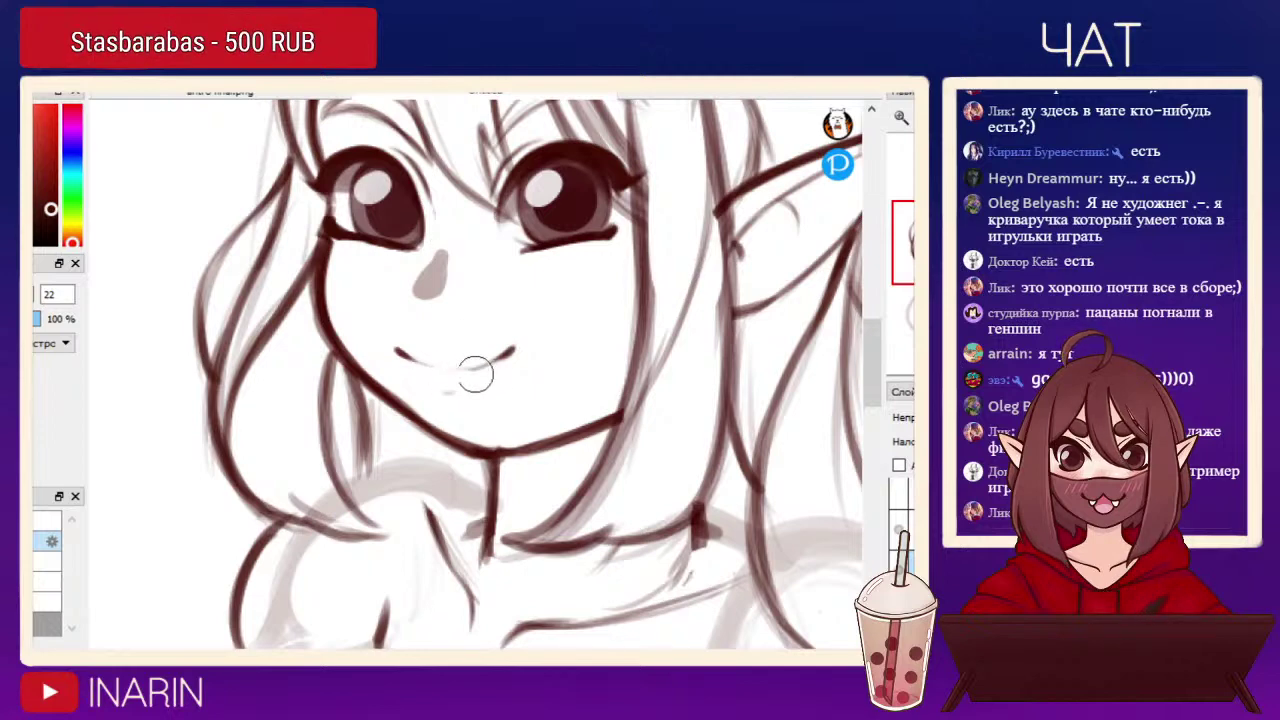
key(b)
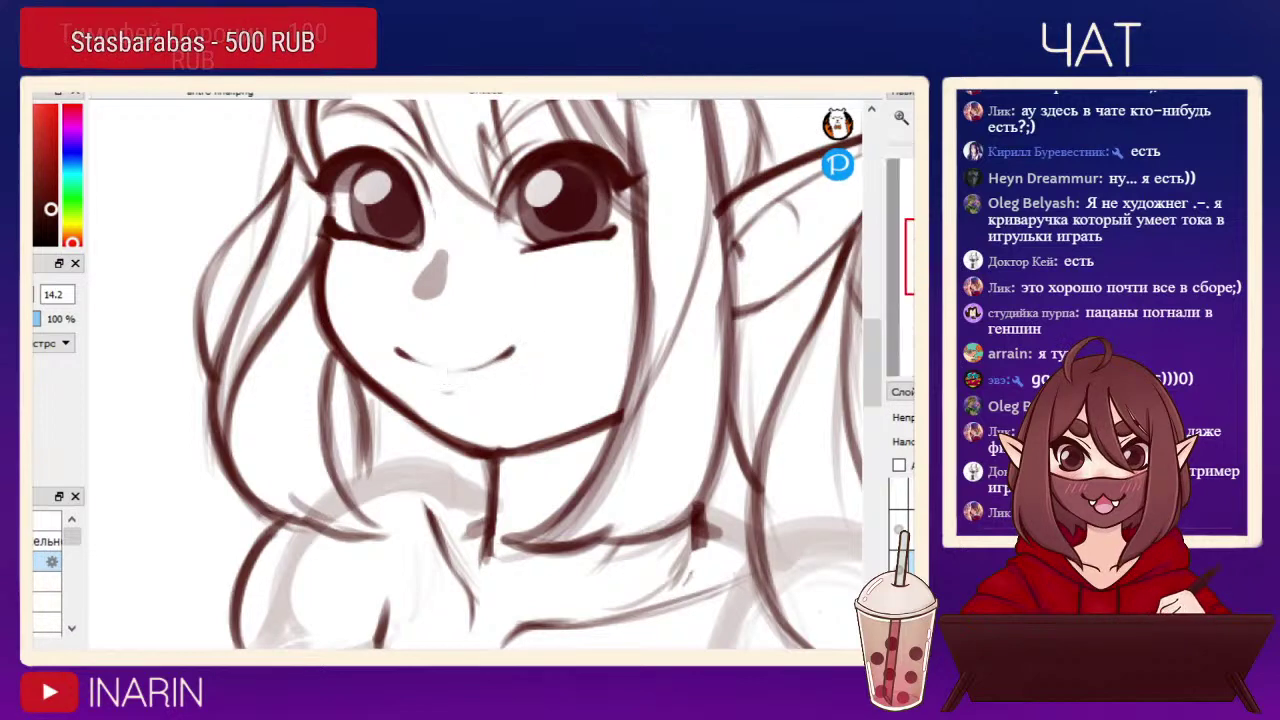
key(ctrl+minus)
key(ctrl+minus)
key(ctrl+minus)
key(h)
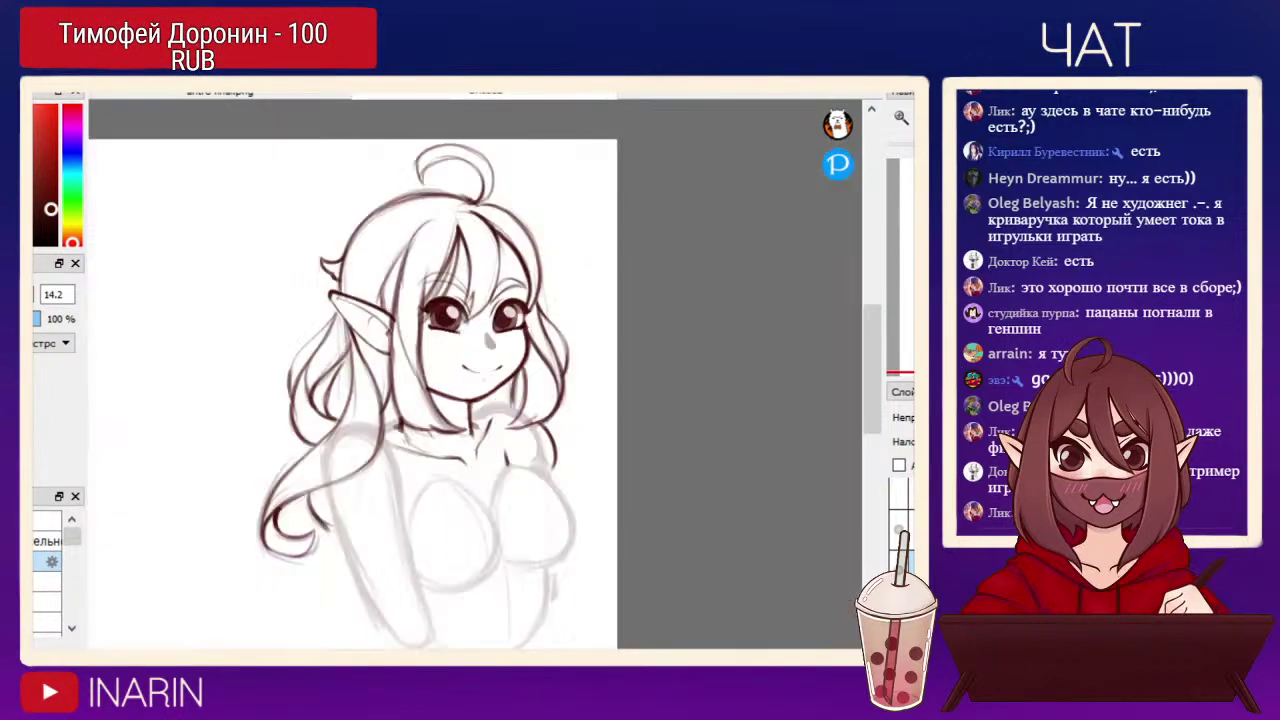
drag(320, 470, 448, 437)
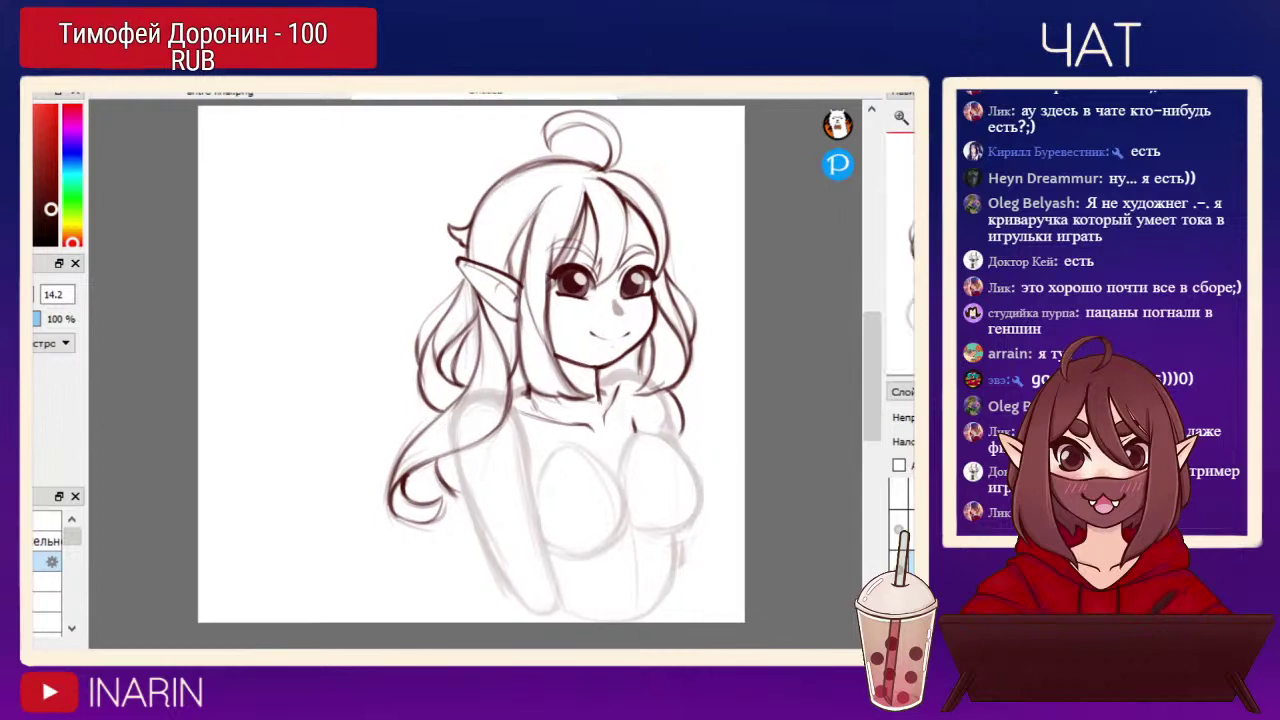
Lasso the mouth, adjust its placement slightly with a transform while checking the mirrored view, apply it and deselect.
mouse_move(640, 323)
mouse_down()
mouse_move(618, 349)
mouse_move(590, 327)
mouse_up()
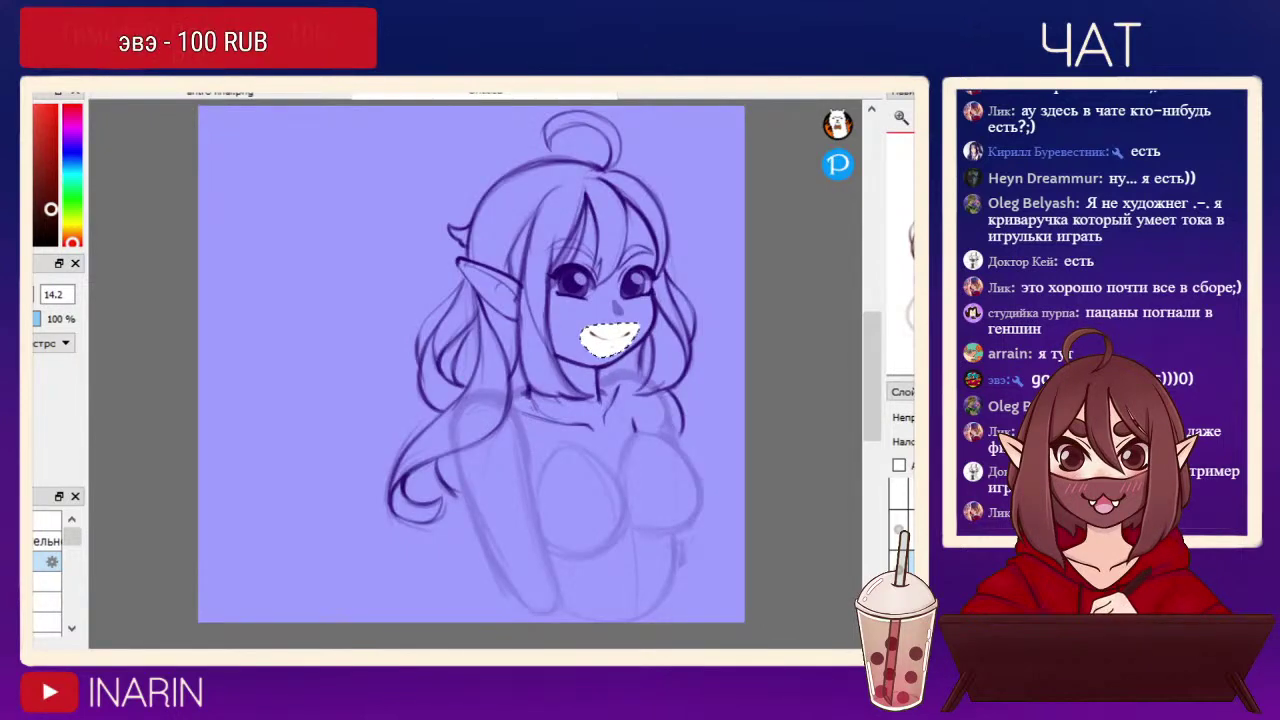
key(ctrl+t)
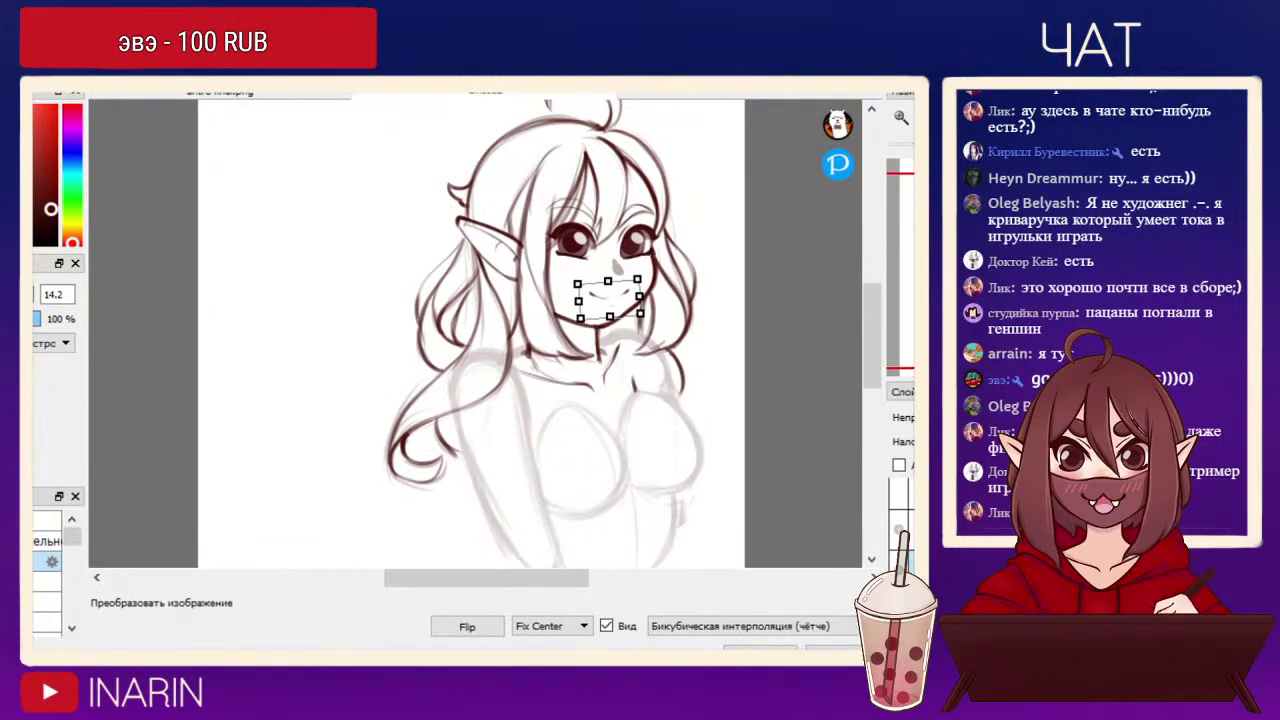
key(Down)
drag(373, 301, 389, 315)
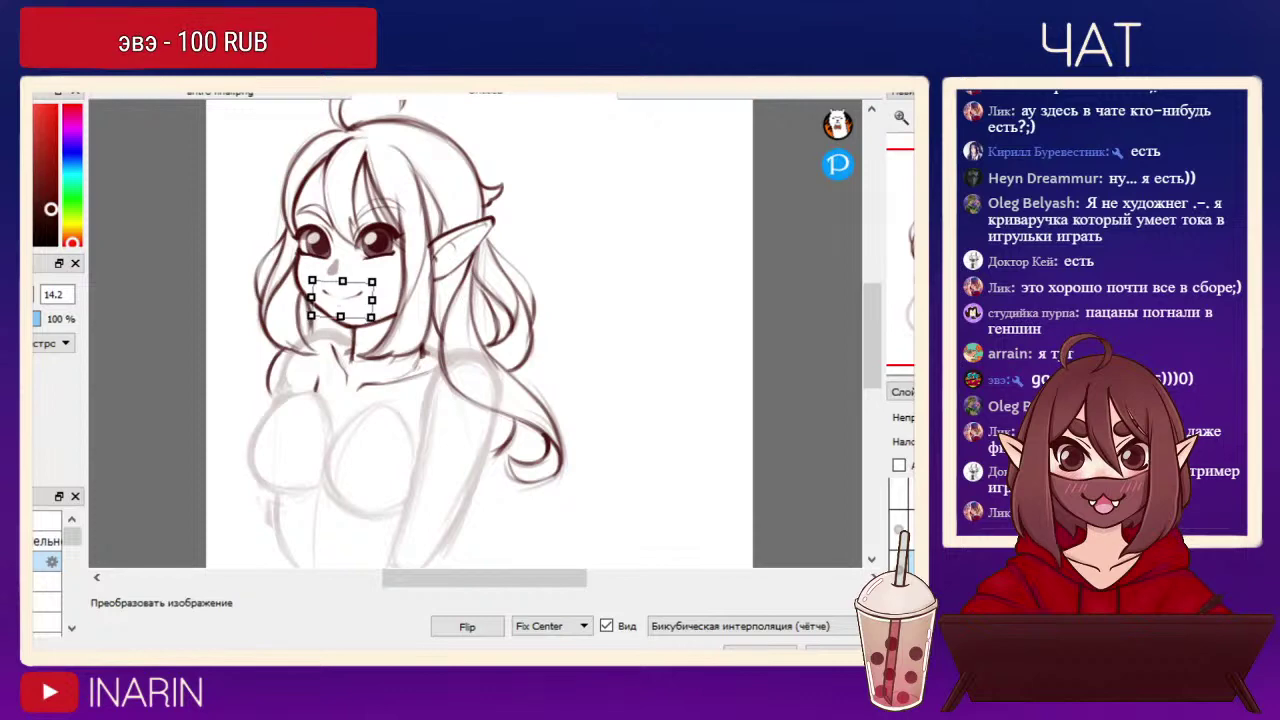
key(Down)
key(Return)
key(ctrl+d)
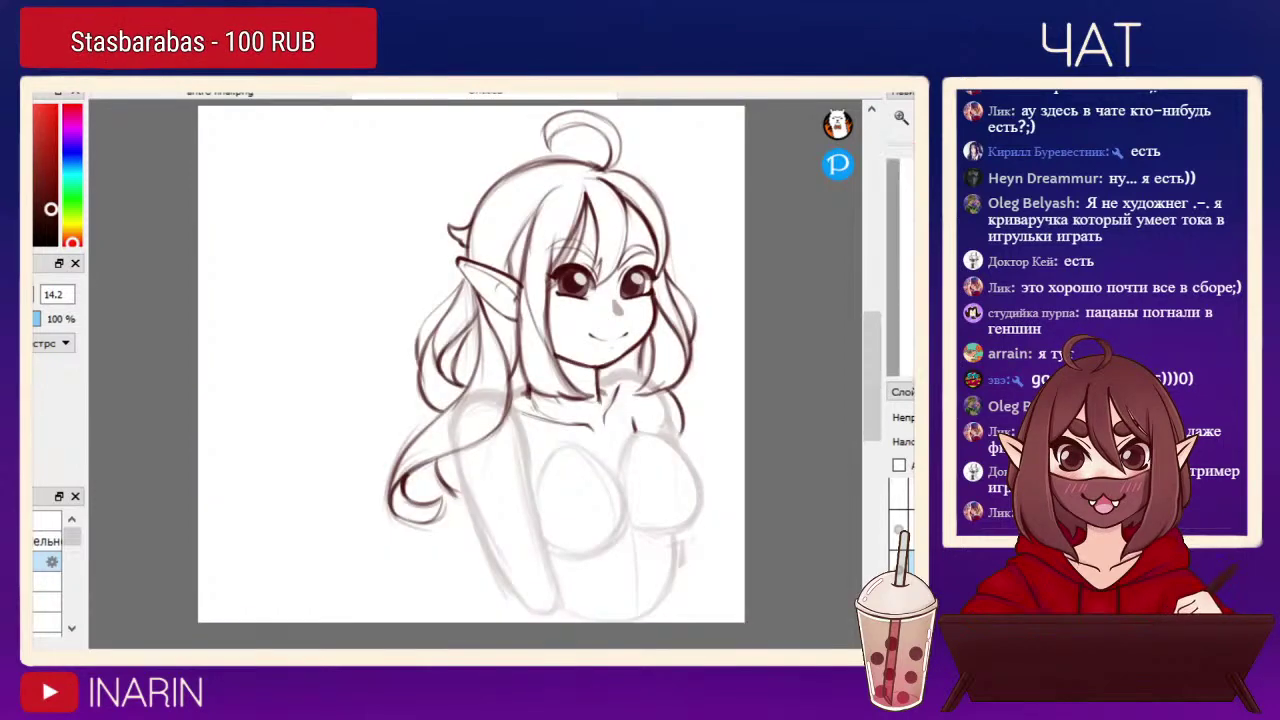
key(h)
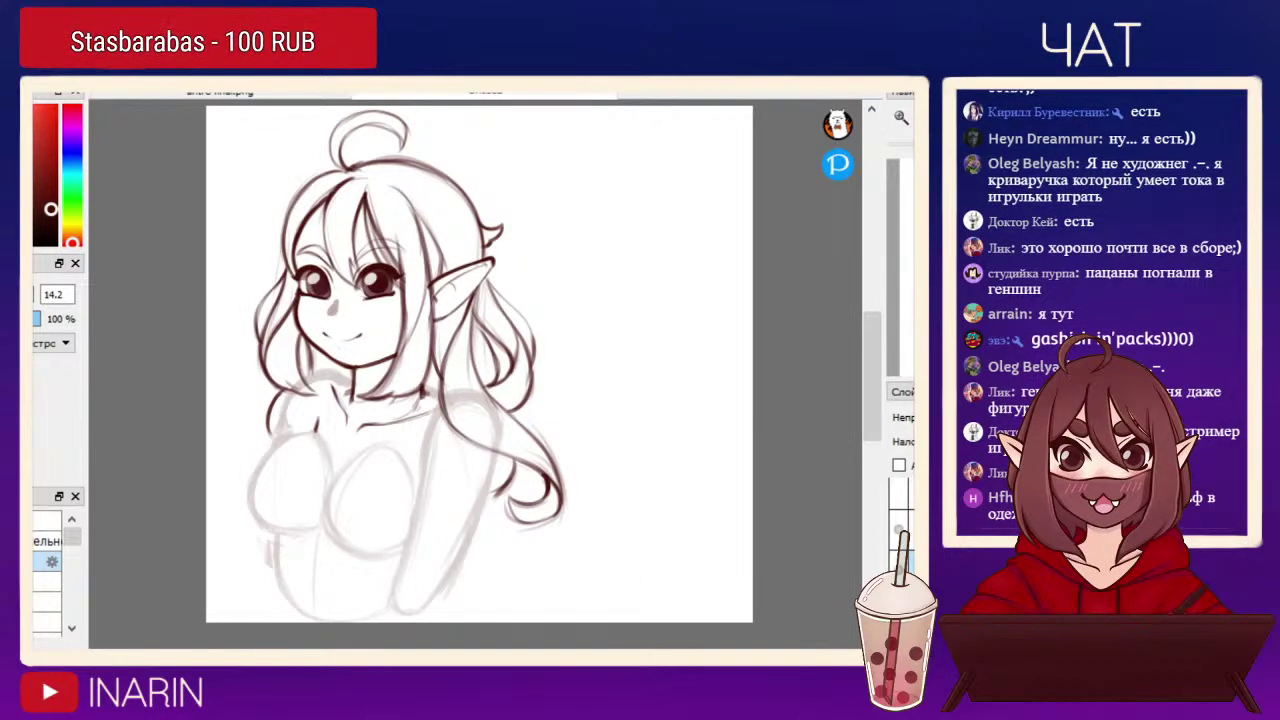
Draw the dark strap edges of a top over both shoulders beside the neck with a size 24 brush.
mouse_move(480, 360)
mouse_down()
mouse_move(585, 324)
mouse_move(545, 338)
mouse_up()
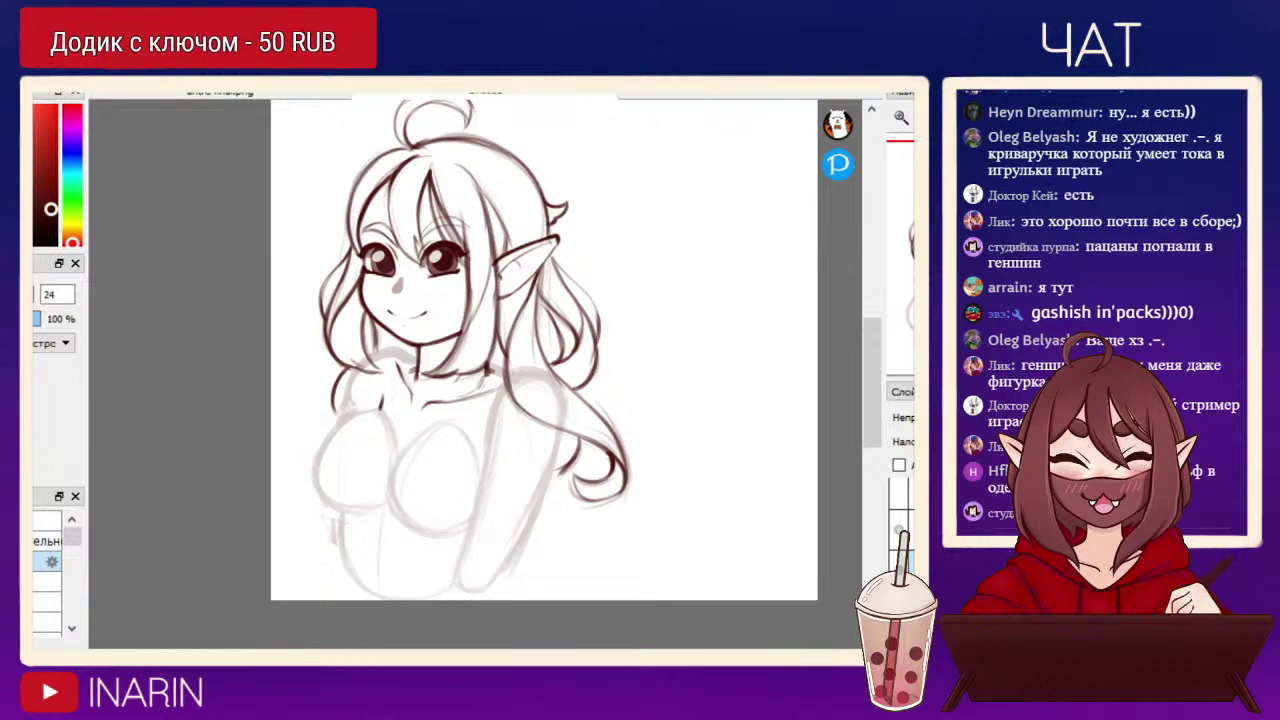
click(901, 117)
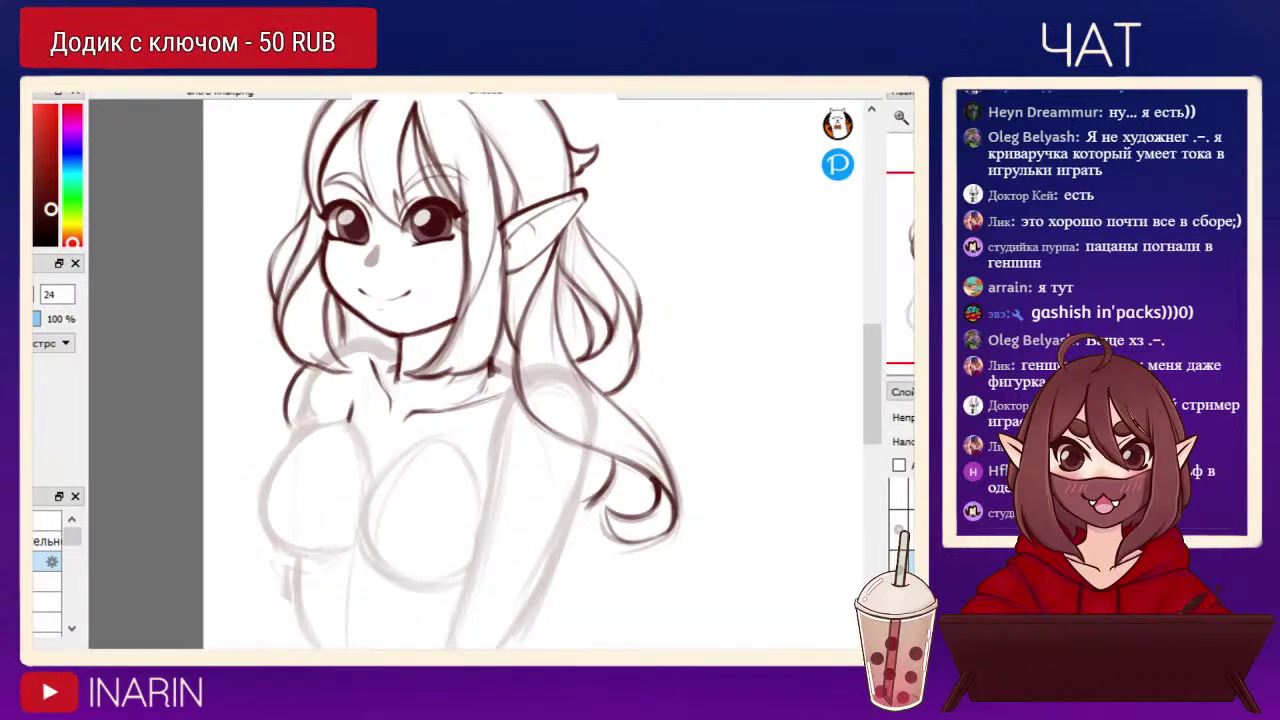
click(911, 530)
click(899, 530)
click(899, 530)
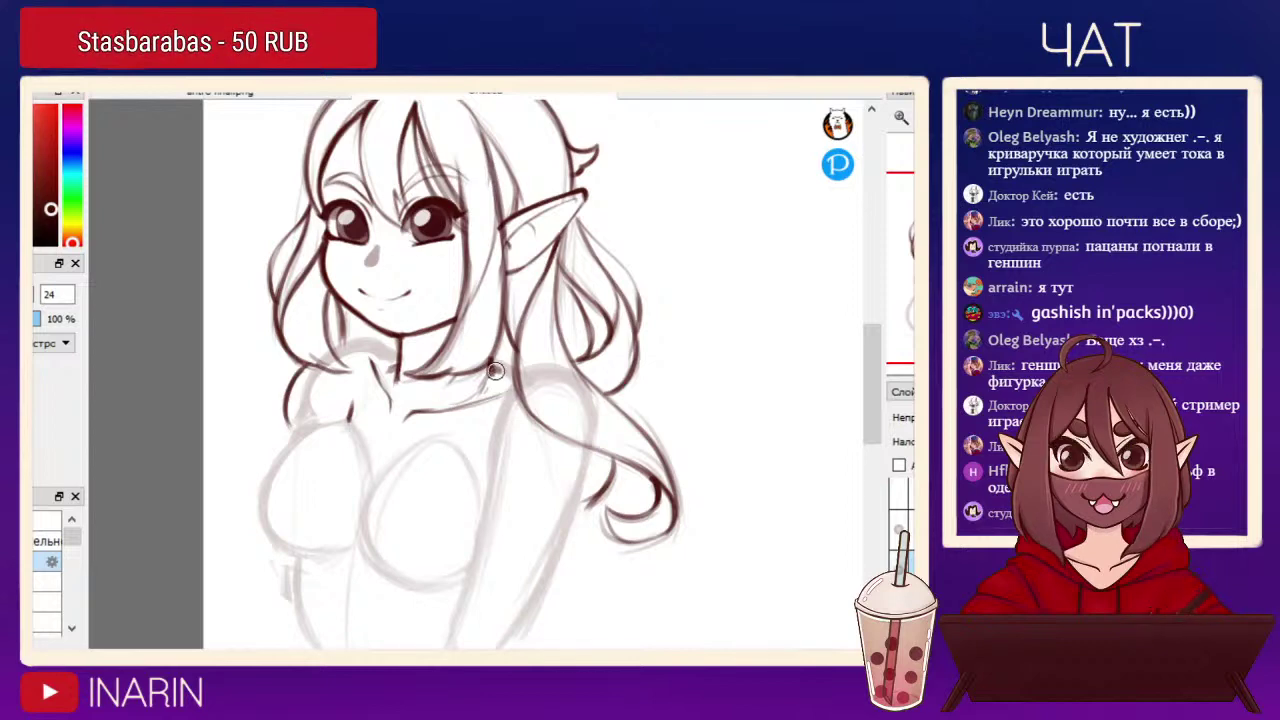
drag(391, 354, 348, 419)
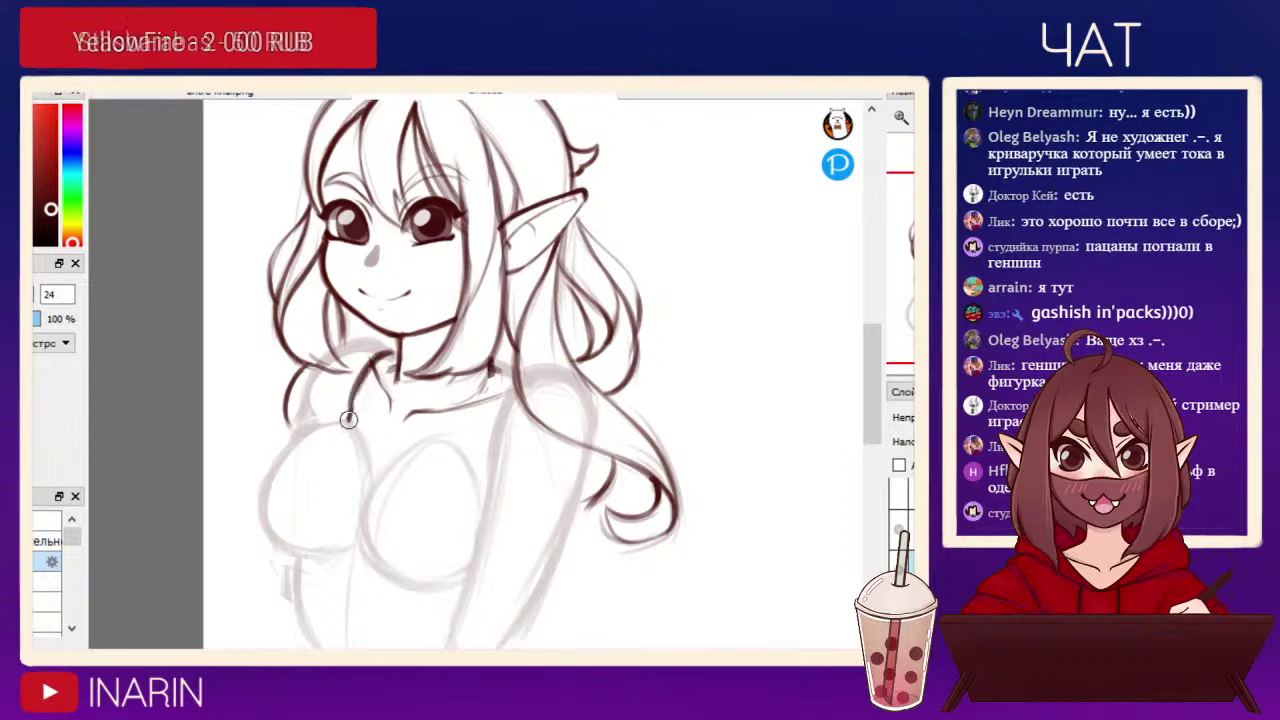
mouse_move(388, 348)
mouse_down()
mouse_move(346, 384)
mouse_move(357, 368)
mouse_move(343, 418)
mouse_up()
drag(516, 386, 490, 434)
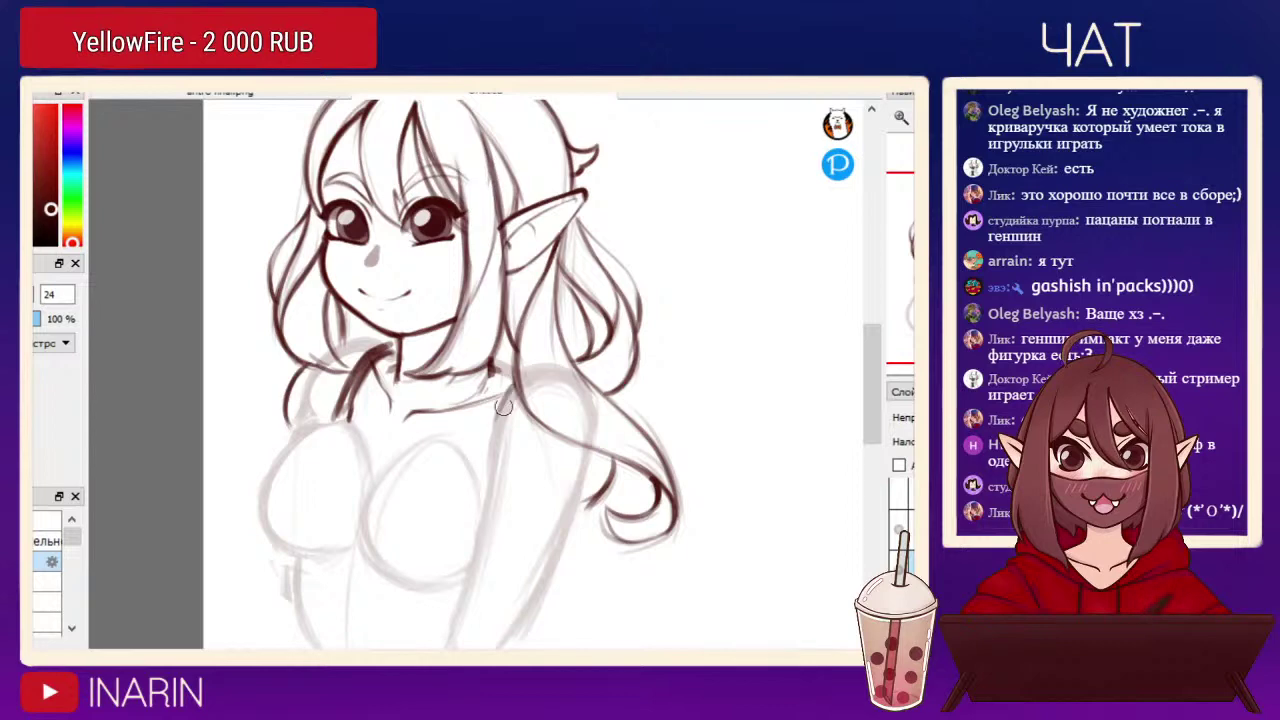
drag(510, 374, 490, 432)
Draw the top's curved neckline between the two straps below the collarbones, erasing the first version and redrawing it.
mouse_move(506, 392)
mouse_down()
mouse_move(431, 458)
mouse_move(499, 409)
mouse_move(472, 446)
mouse_move(393, 463)
mouse_up()
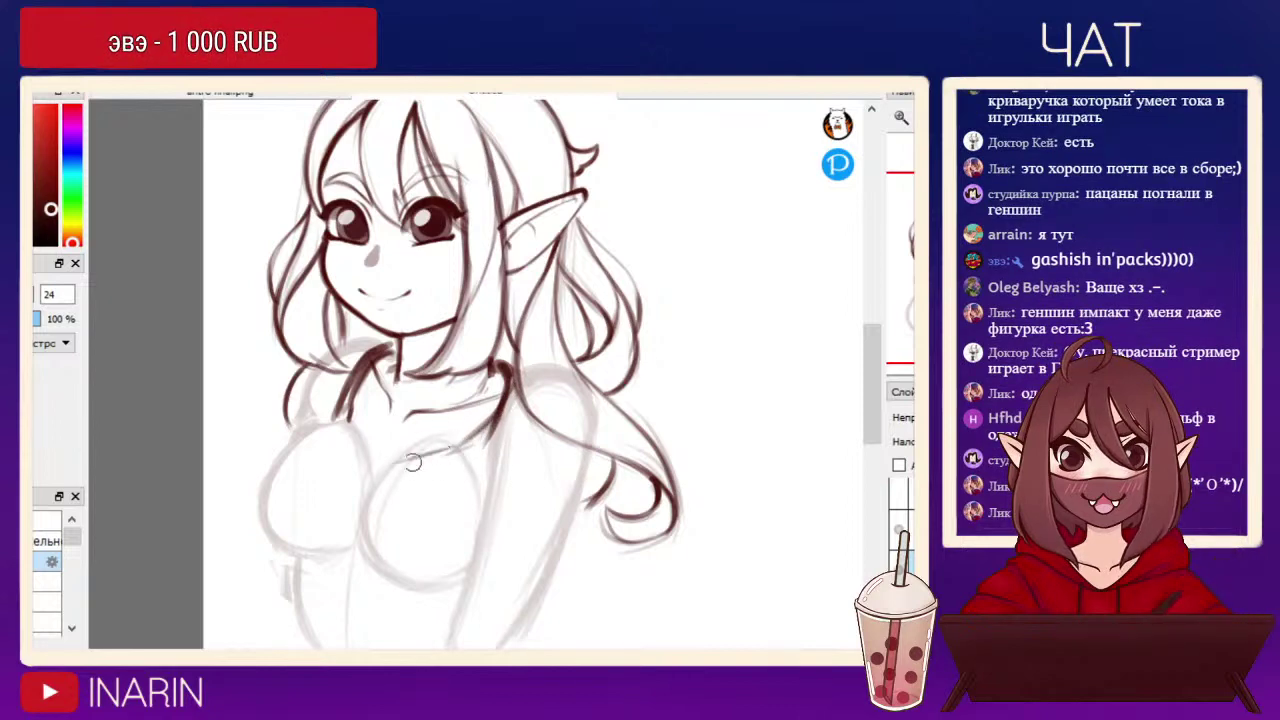
mouse_move(356, 424)
mouse_down()
mouse_move(387, 465)
mouse_move(426, 455)
mouse_move(382, 456)
mouse_move(466, 440)
mouse_move(435, 450)
mouse_up()
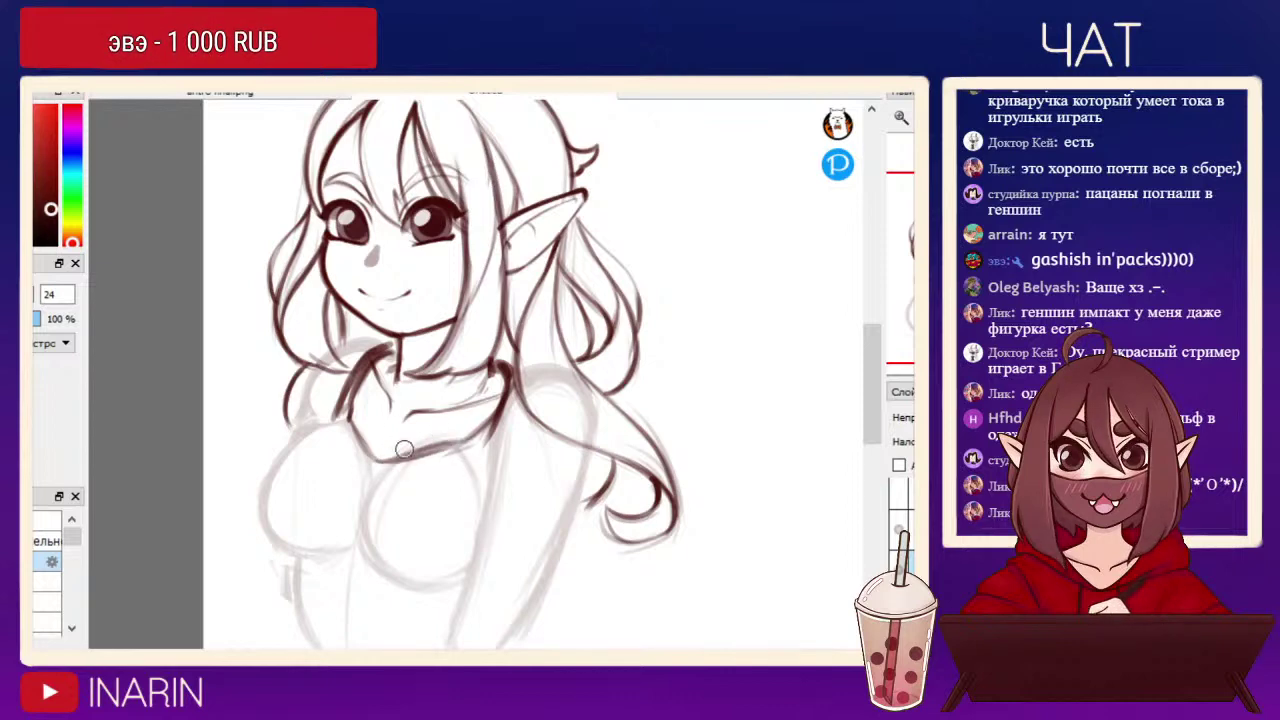
mouse_move(364, 429)
mouse_down()
mouse_move(386, 461)
mouse_move(451, 420)
mouse_move(492, 414)
mouse_move(375, 442)
mouse_move(356, 428)
mouse_move(376, 458)
mouse_move(396, 441)
mouse_move(385, 482)
mouse_move(392, 464)
mouse_move(417, 477)
mouse_move(449, 426)
mouse_up()
key(e)
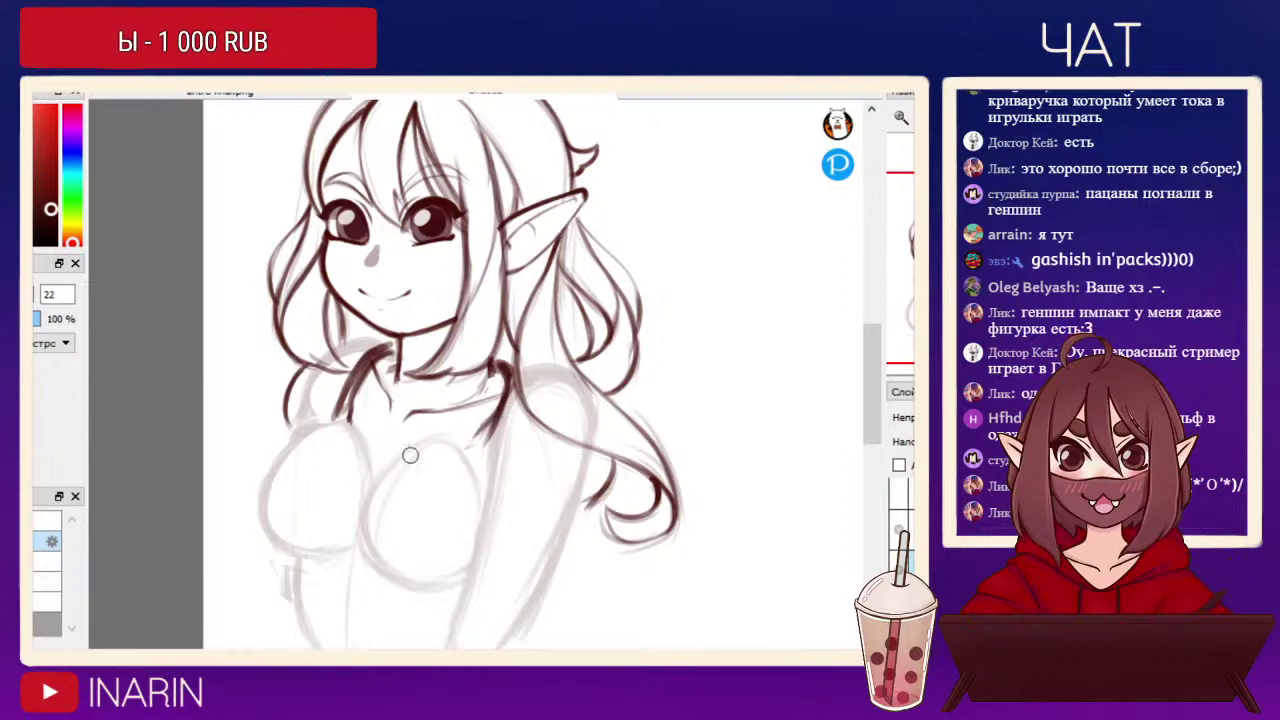
key(b)
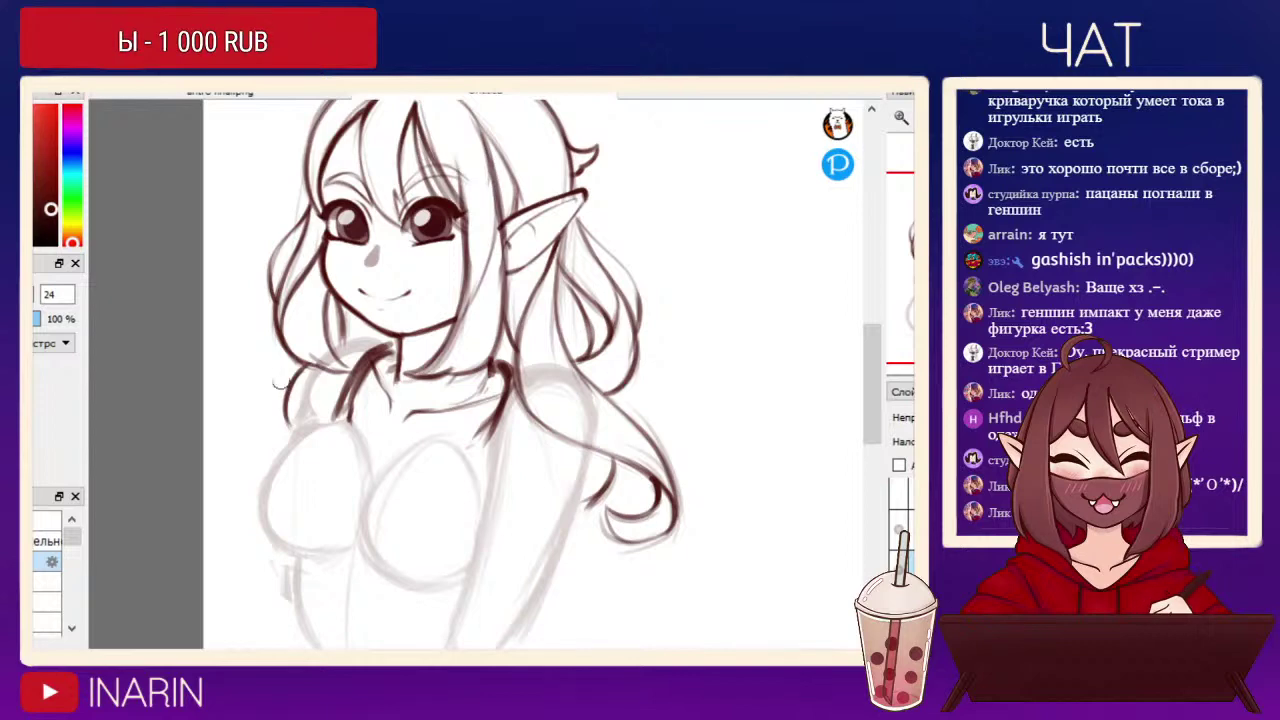
mouse_move(352, 408)
mouse_down()
mouse_move(390, 457)
mouse_move(369, 453)
mouse_move(414, 452)
mouse_move(387, 461)
mouse_move(488, 422)
mouse_up()
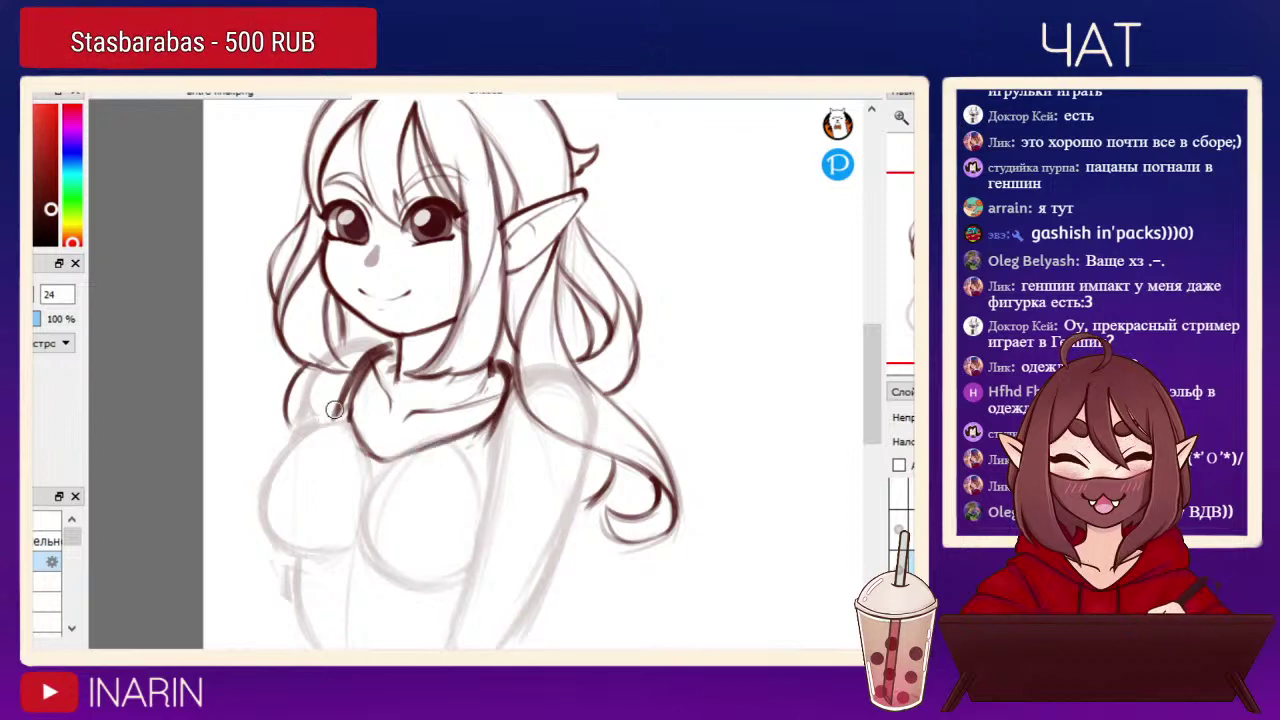
Outline the far breast from the armpit down around its underside, erasing and redrawing the lower end of the curve.
mouse_move(302, 430)
mouse_down()
mouse_move(265, 489)
mouse_move(287, 549)
mouse_up()
key(ctrl+z)
mouse_move(272, 472)
mouse_down()
mouse_move(314, 554)
mouse_move(265, 526)
mouse_move(273, 539)
mouse_move(354, 578)
mouse_move(274, 540)
mouse_move(345, 566)
mouse_move(279, 540)
mouse_move(340, 562)
mouse_move(286, 548)
mouse_move(332, 562)
mouse_up()
drag(262, 522, 345, 566)
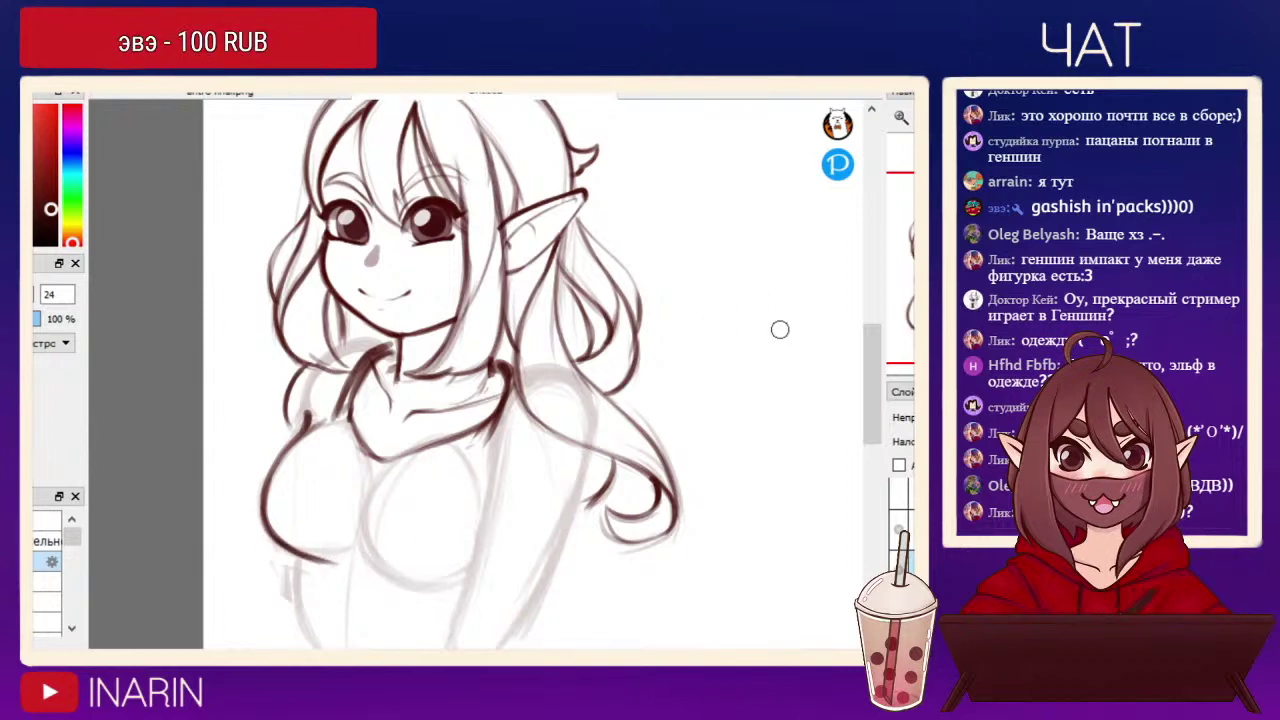
key(e)
mouse_move(335, 567)
mouse_down()
mouse_move(294, 552)
mouse_move(328, 557)
mouse_up()
key(b)
drag(293, 551, 340, 556)
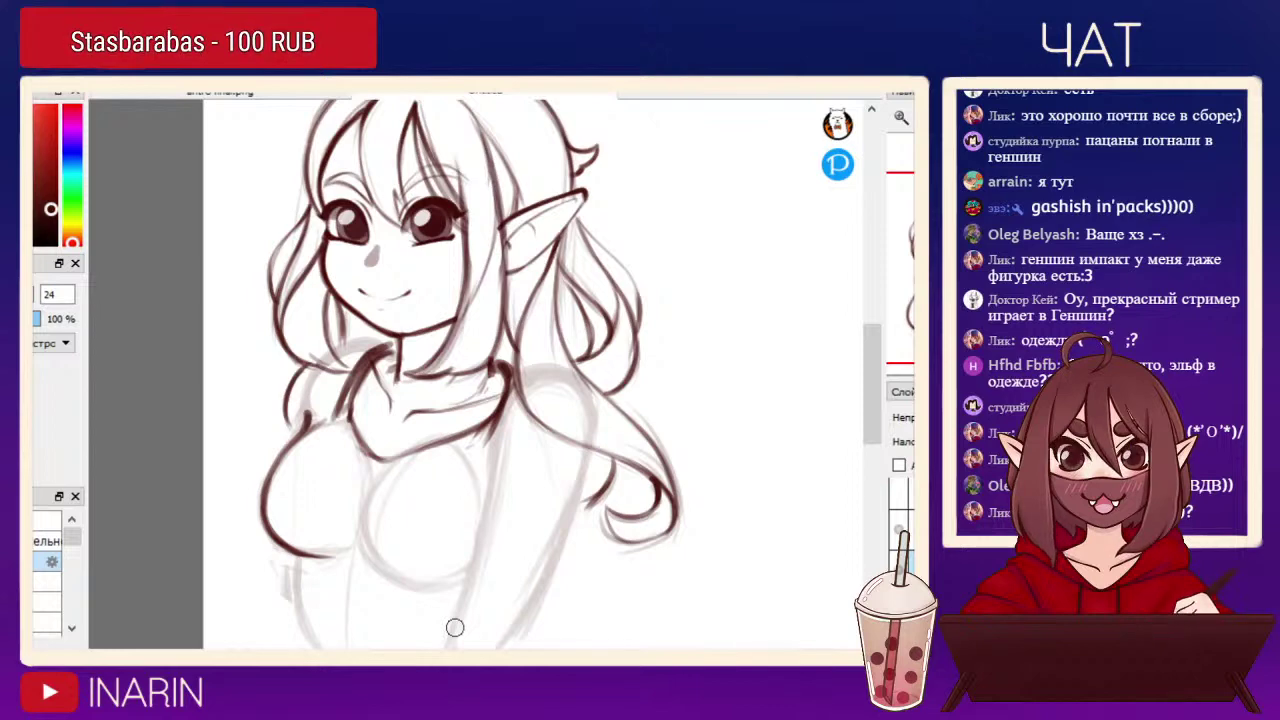
Set a dark reddish-brown brush colour and draw fabric folds below the far breast plus a short far-side waist line.
mouse_move(455, 628)
mouse_down()
mouse_move(573, 574)
mouse_move(575, 606)
mouse_up()
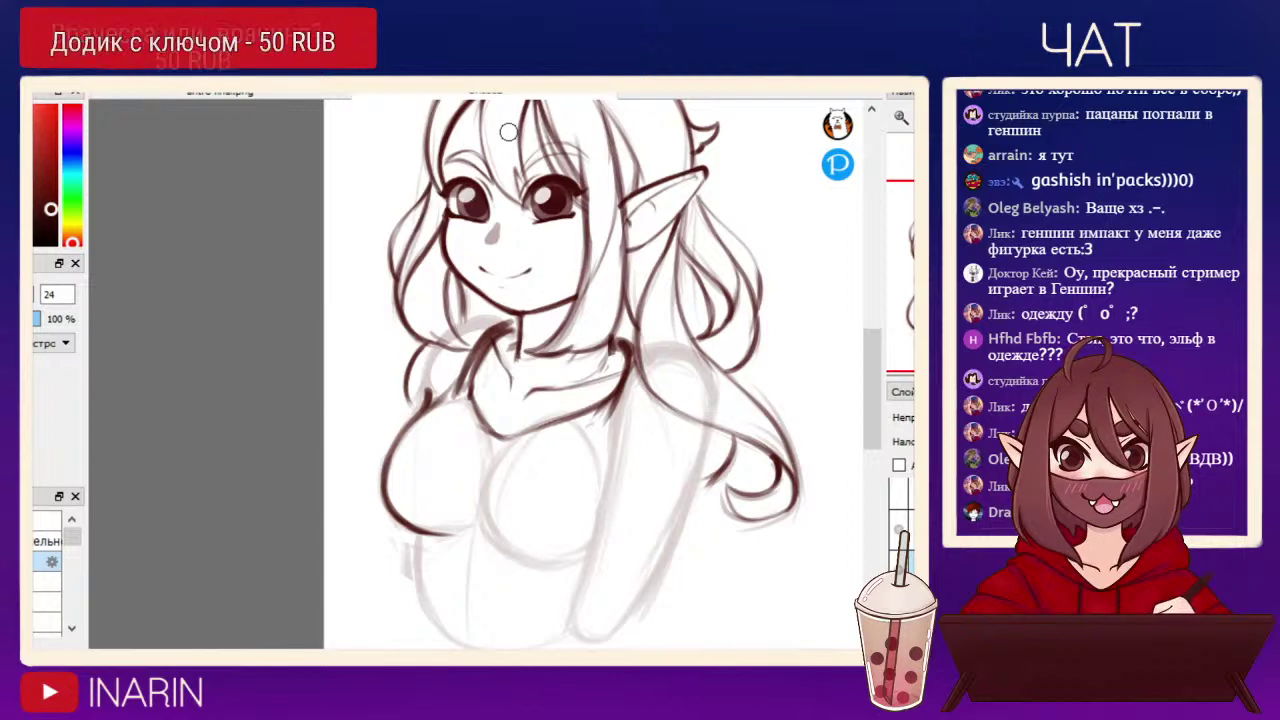
alt+click(508, 132)
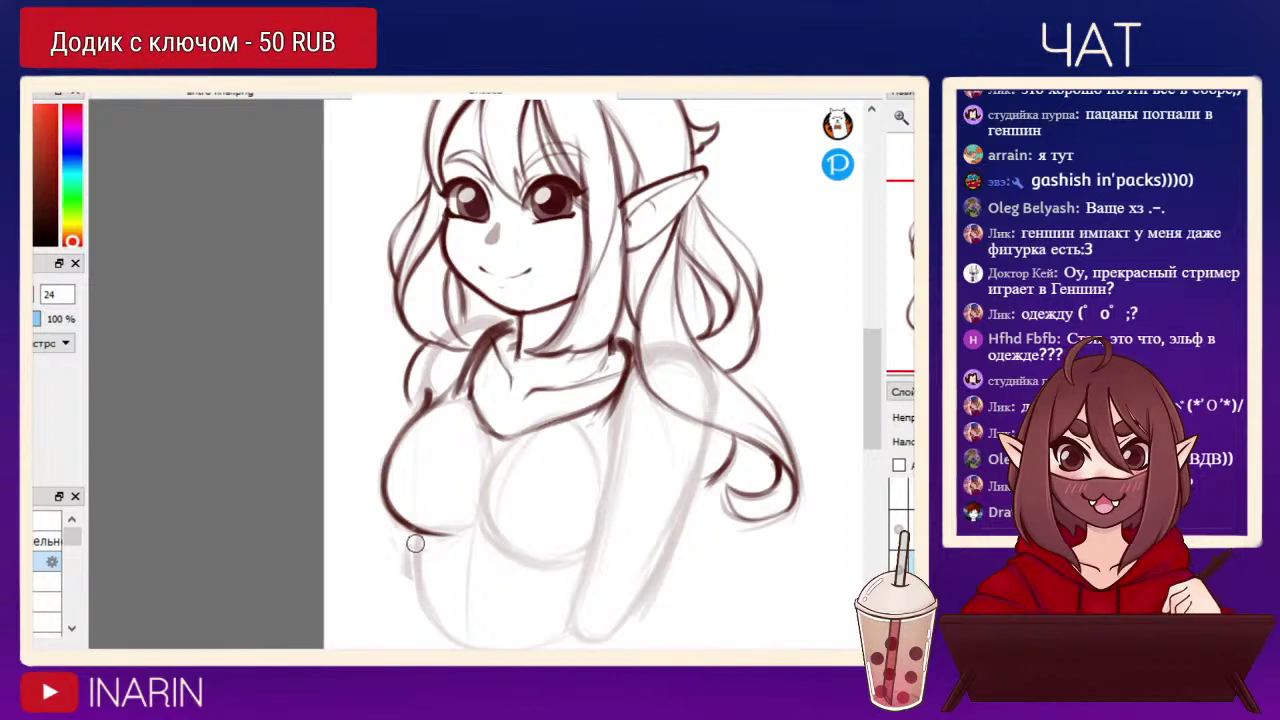
right_click(403, 524)
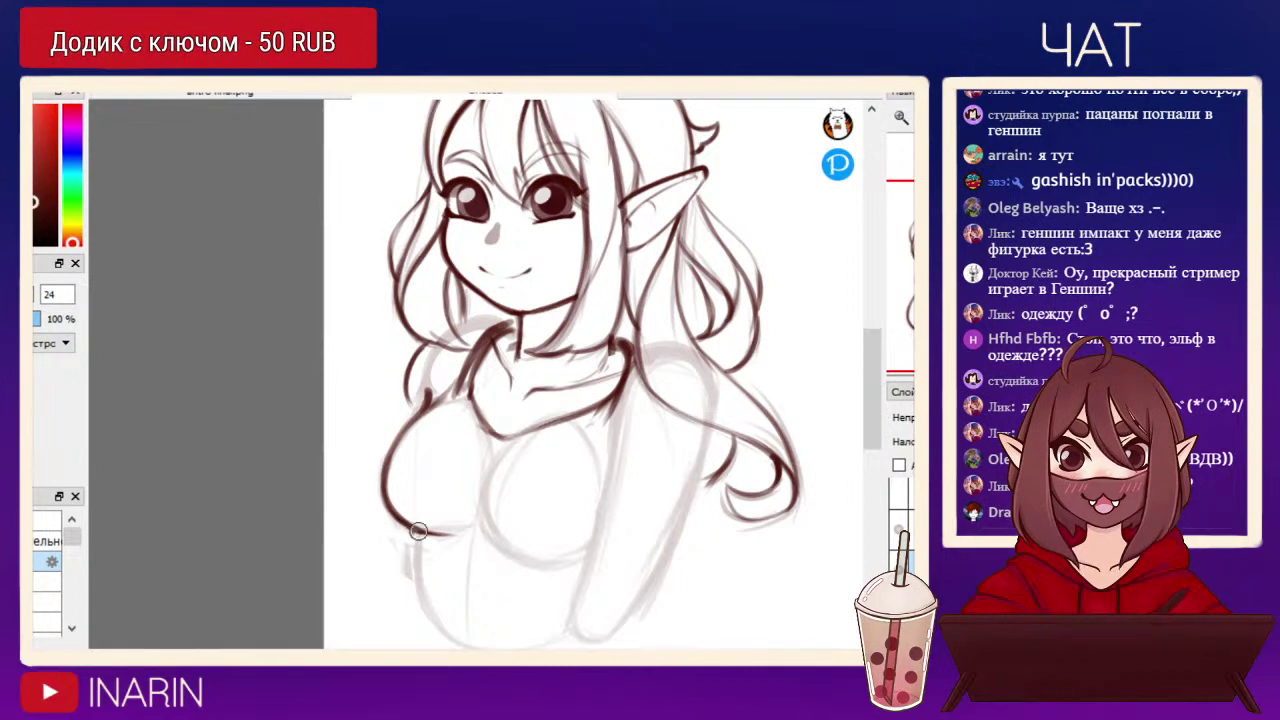
drag(51, 208, 26, 208)
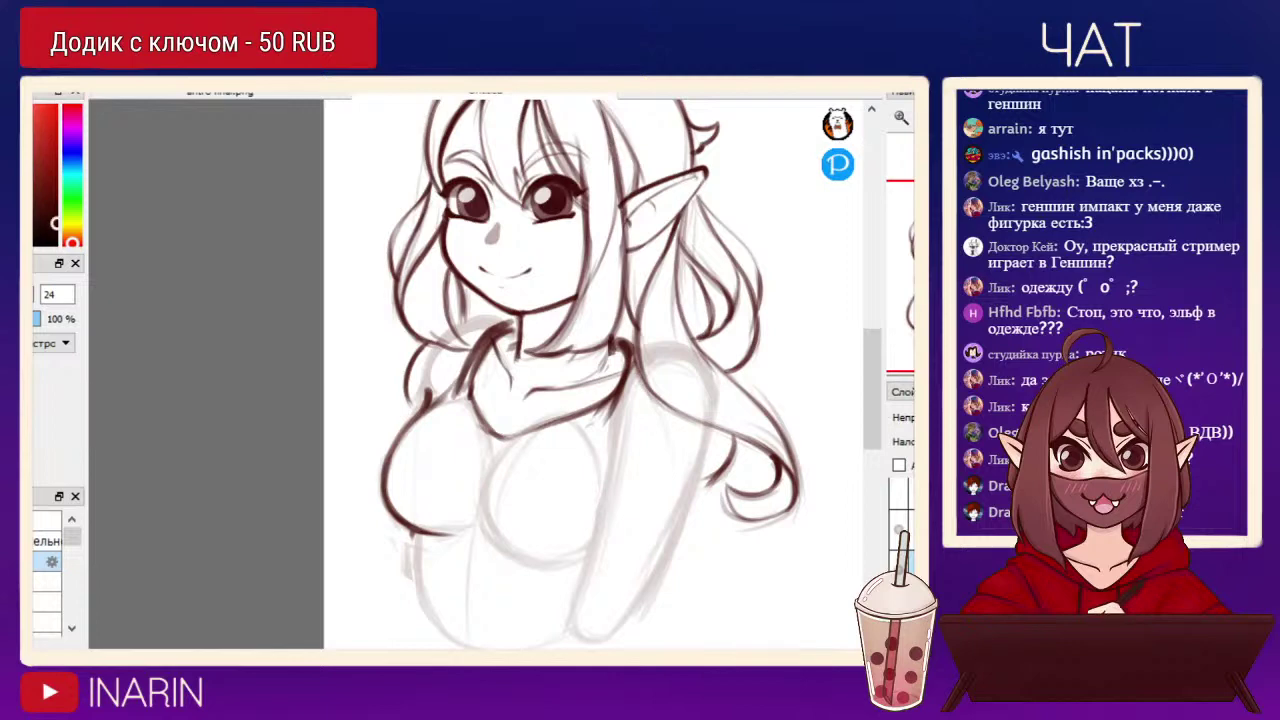
drag(416, 536, 426, 541)
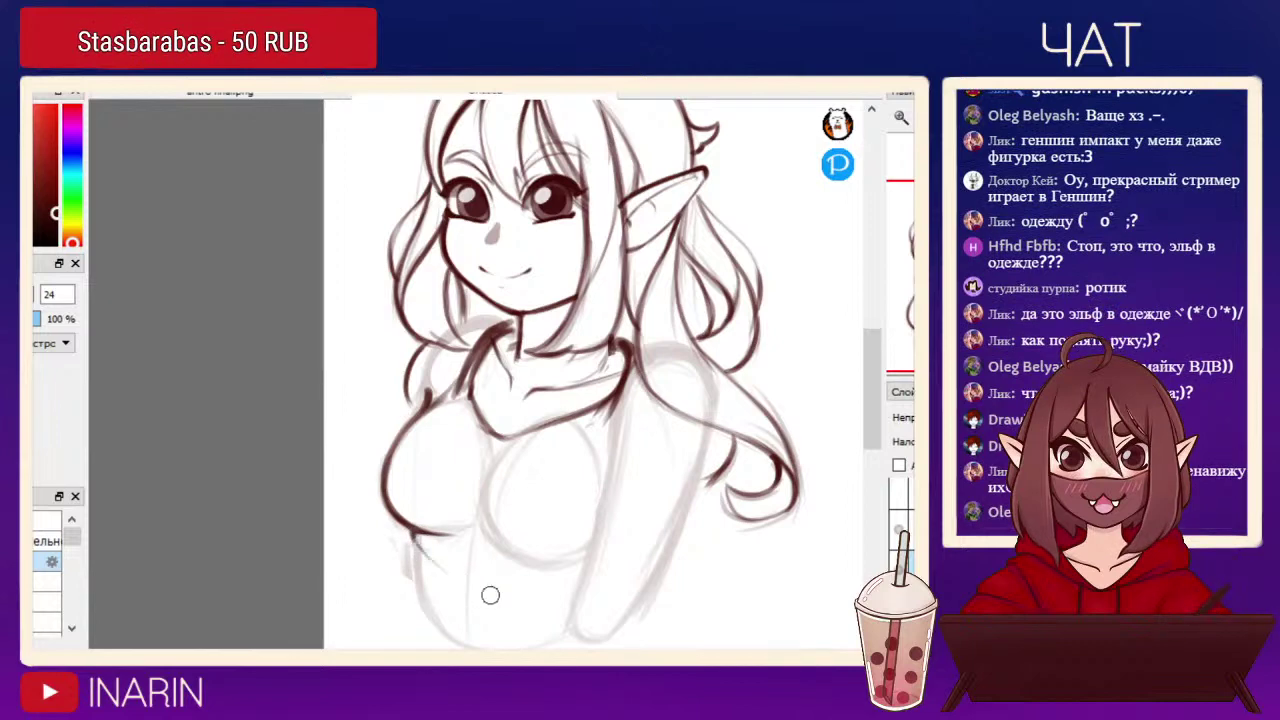
drag(412, 545, 498, 596)
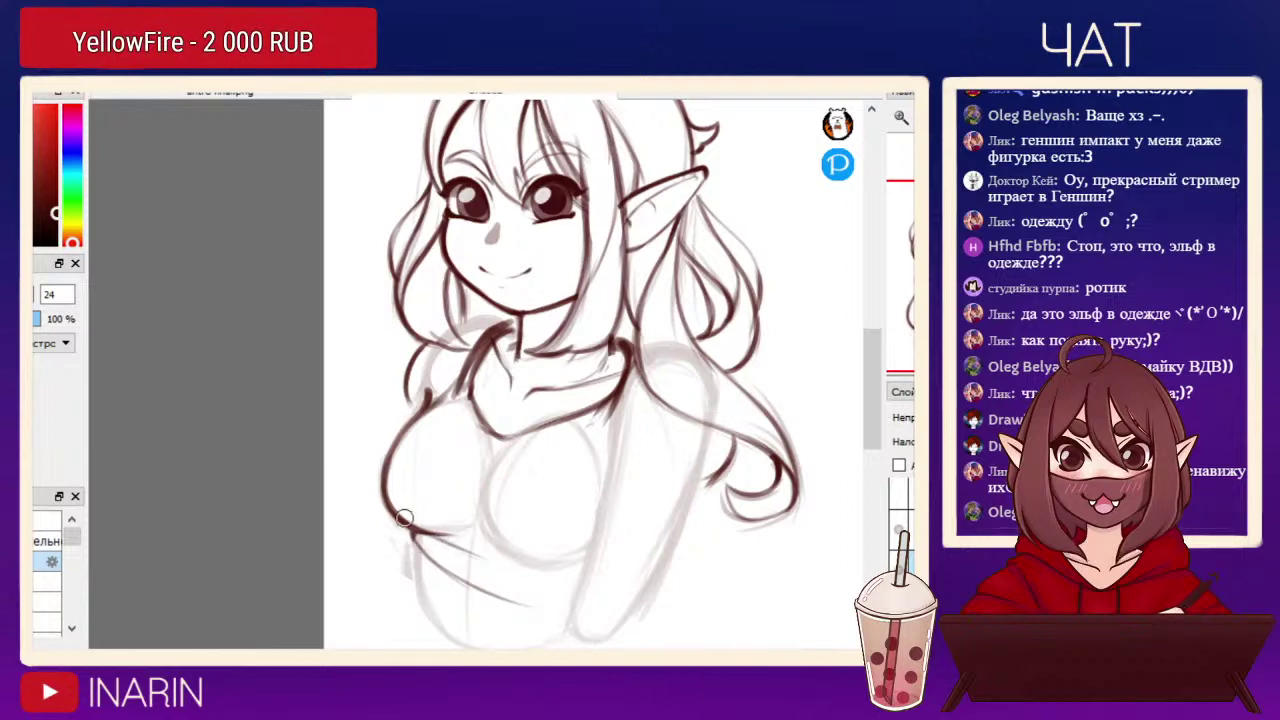
drag(416, 548, 410, 604)
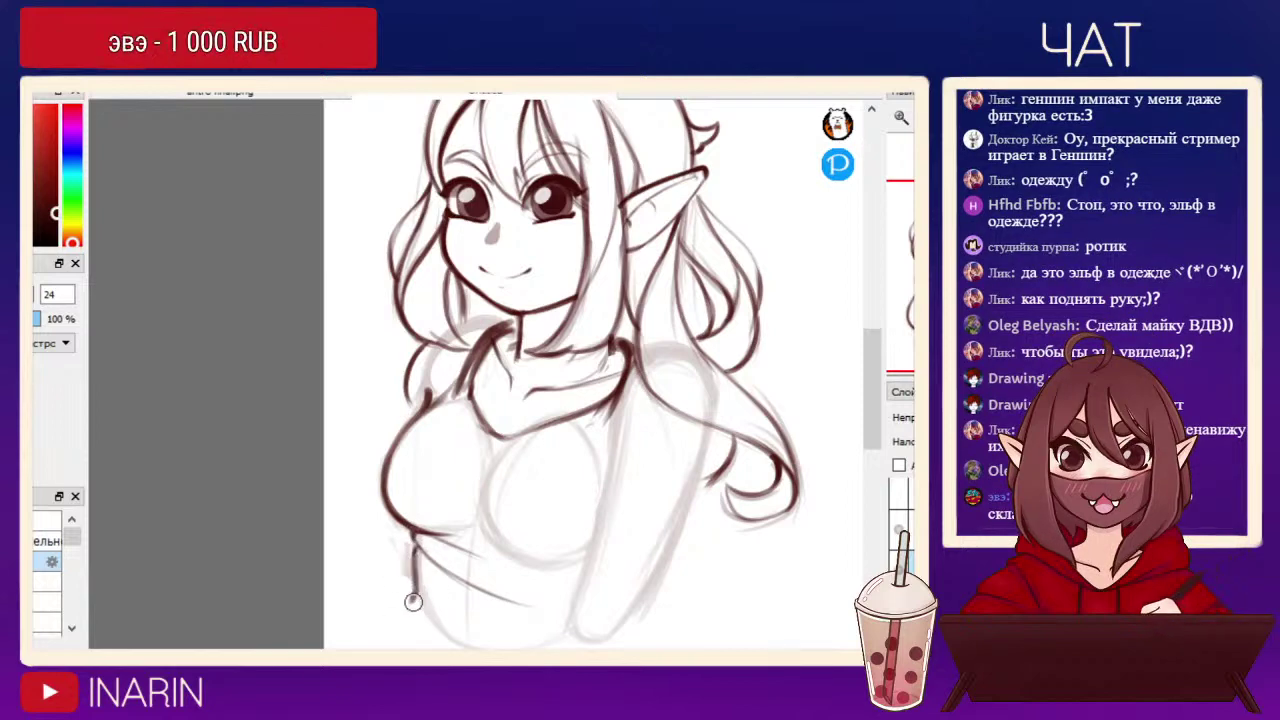
Outline the underside of the near breast and draw the top's side edge running down from the near shoulder.
mouse_move(446, 554)
mouse_down()
mouse_move(379, 495)
mouse_move(396, 523)
mouse_up()
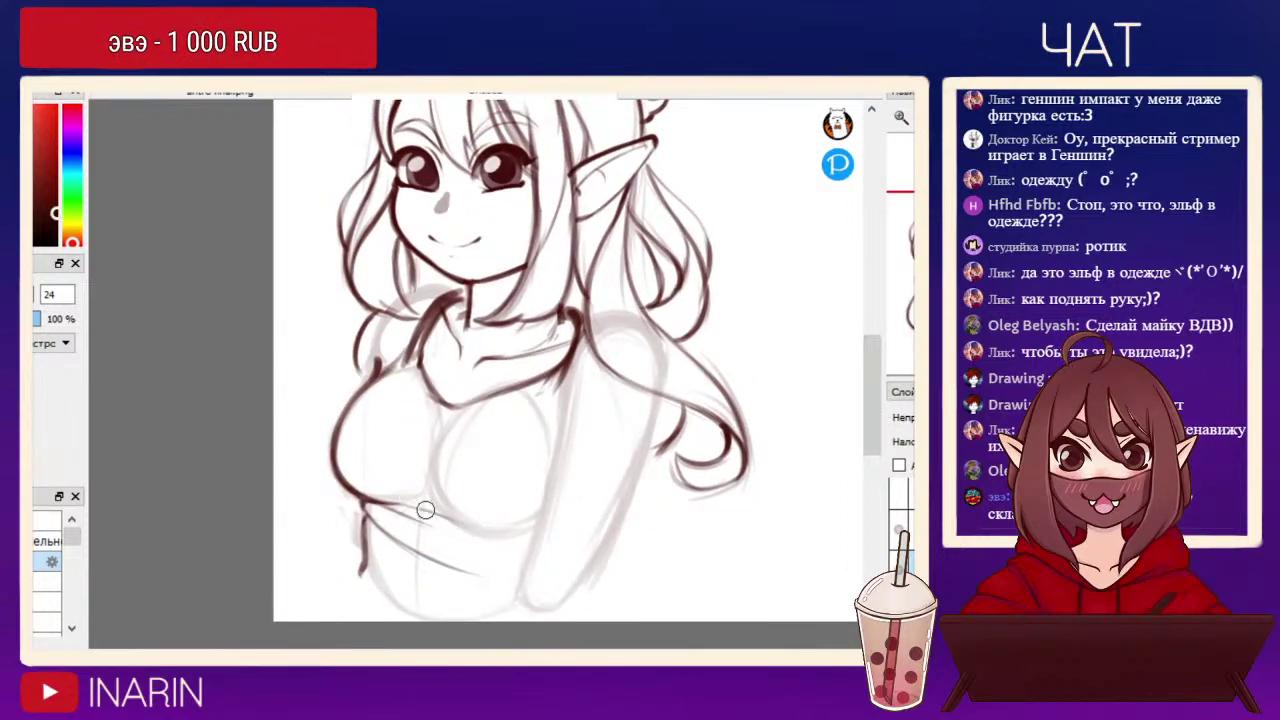
drag(506, 529, 536, 523)
key(h)
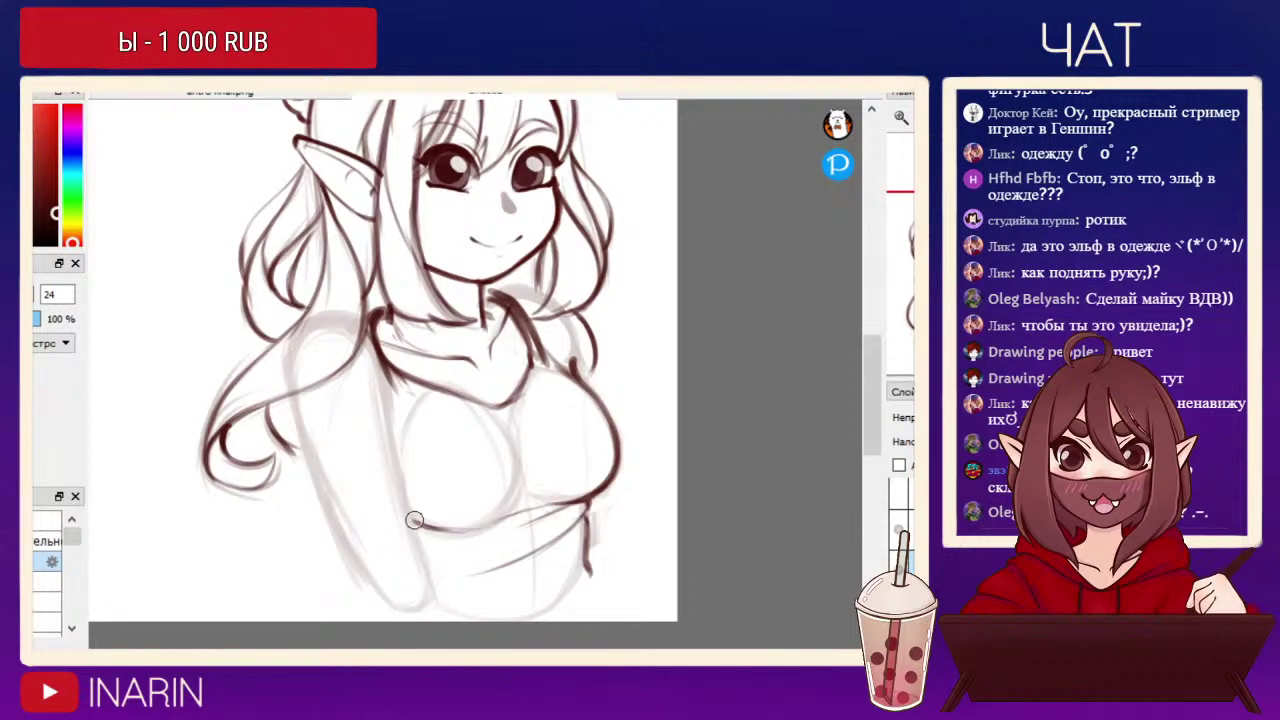
mouse_move(377, 348)
mouse_down()
mouse_move(392, 426)
mouse_move(366, 326)
mouse_up()
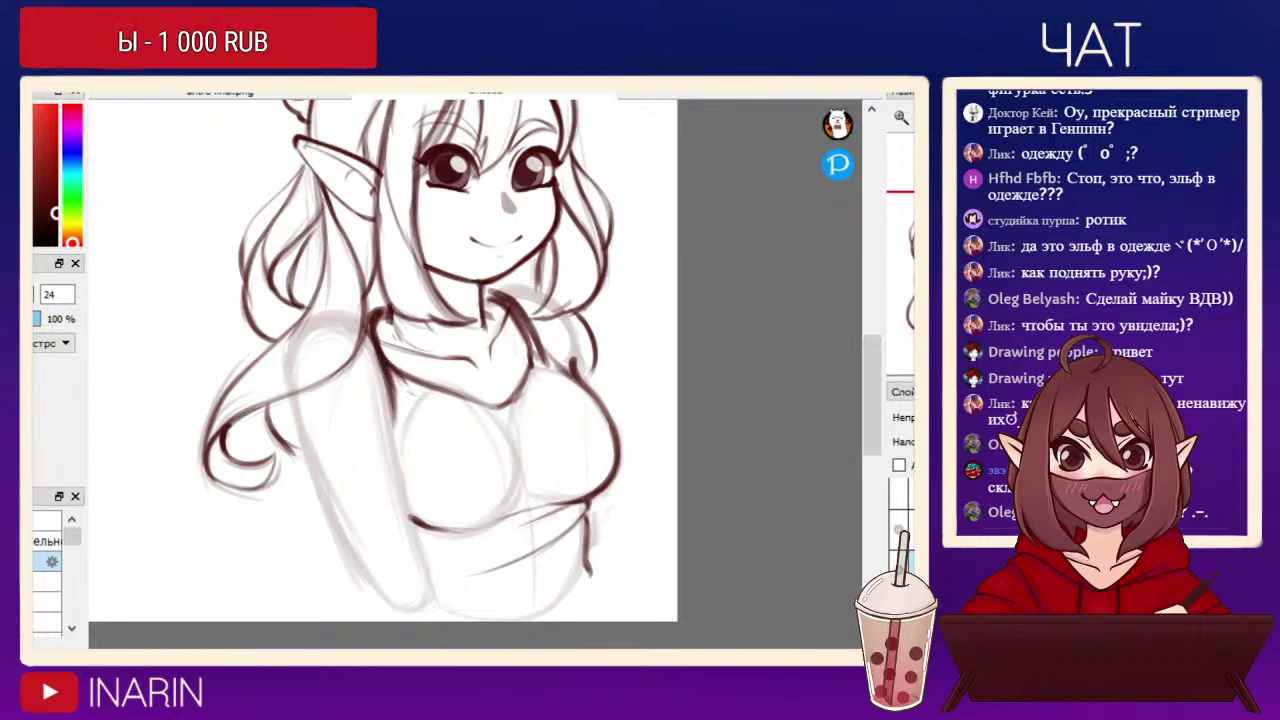
key(h)
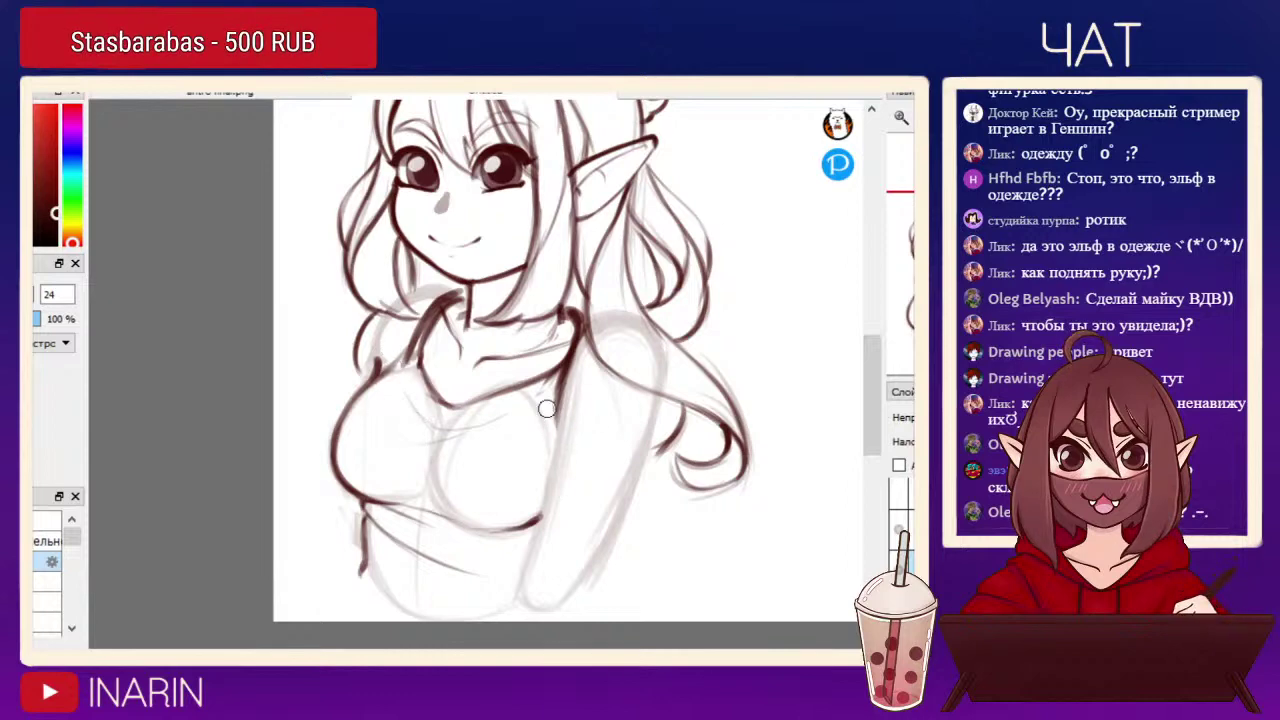
drag(547, 409, 549, 434)
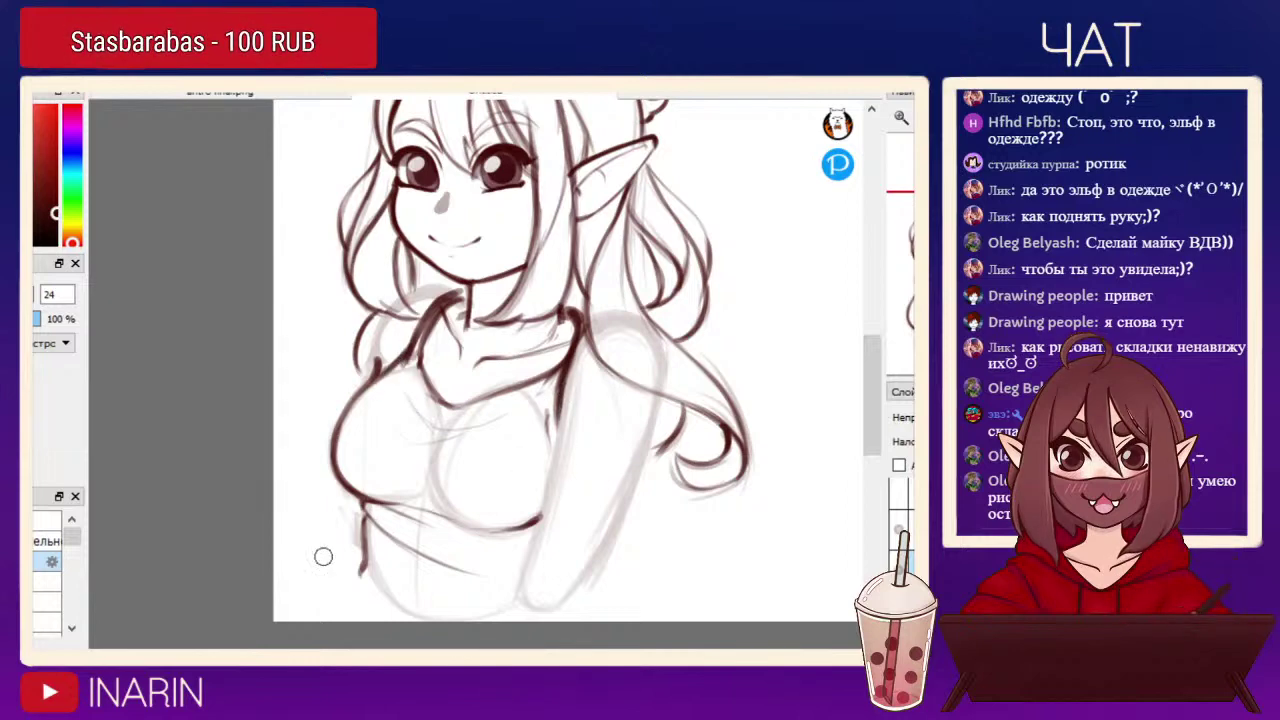
Lighten the far shoulder strap with the eraser, touch up the strap edges, and draw the far shoulder line.
key(e)
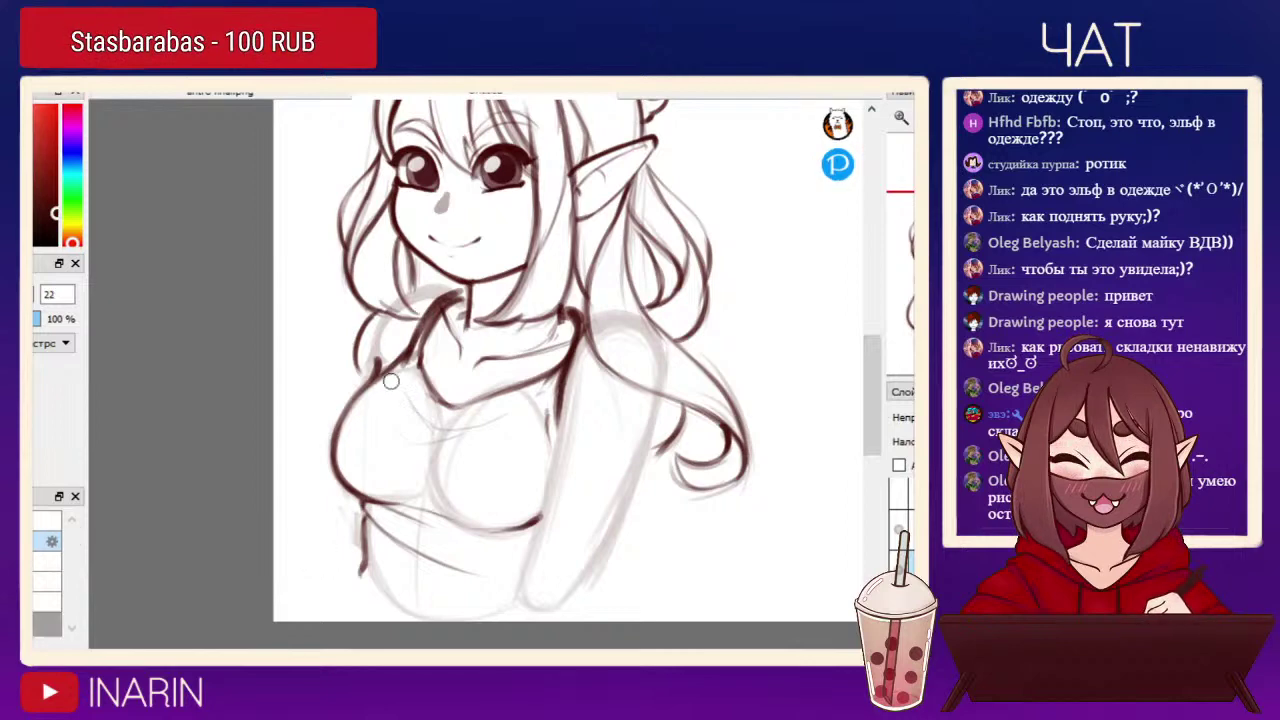
drag(411, 370, 433, 312)
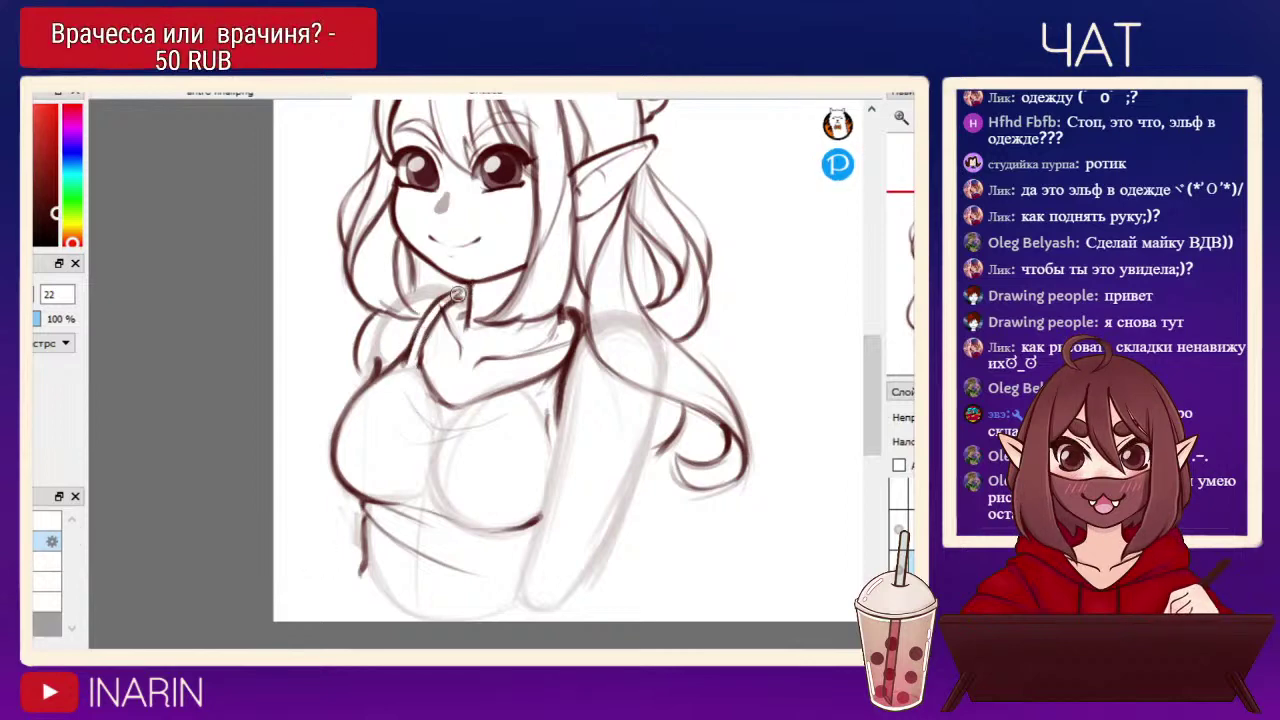
key(bracketright)
key(bracketright)
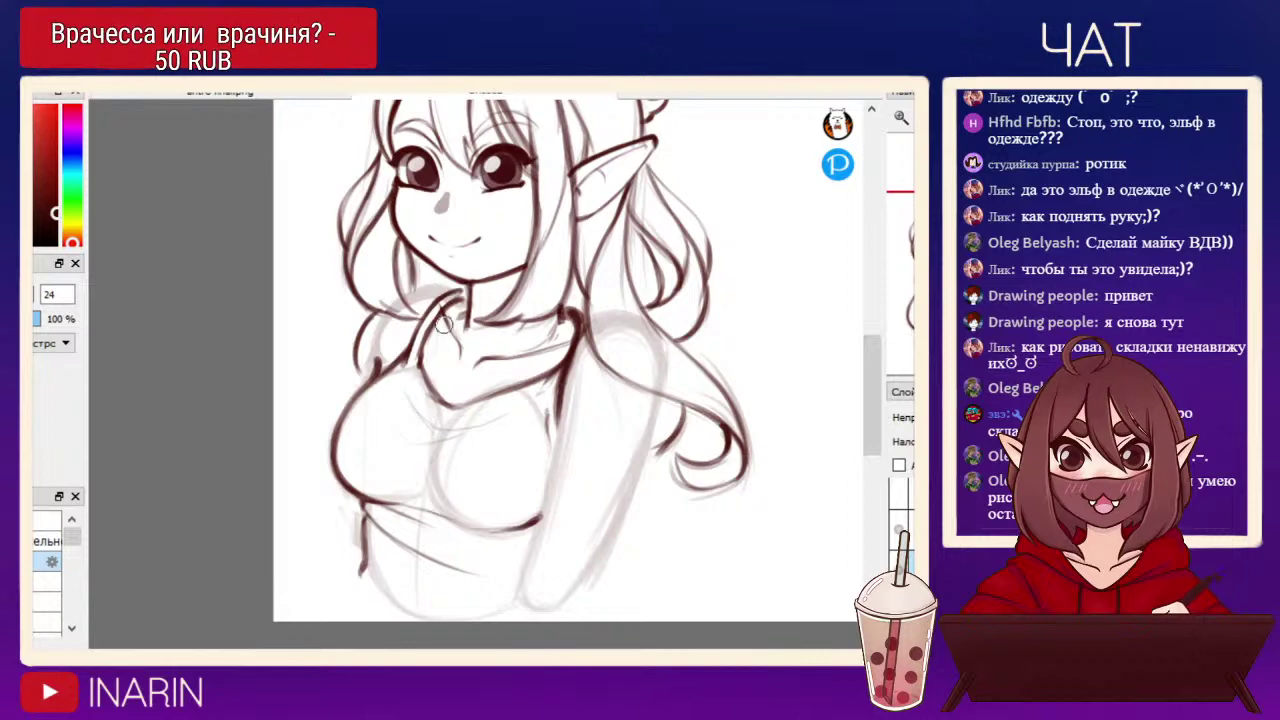
drag(580, 320, 574, 352)
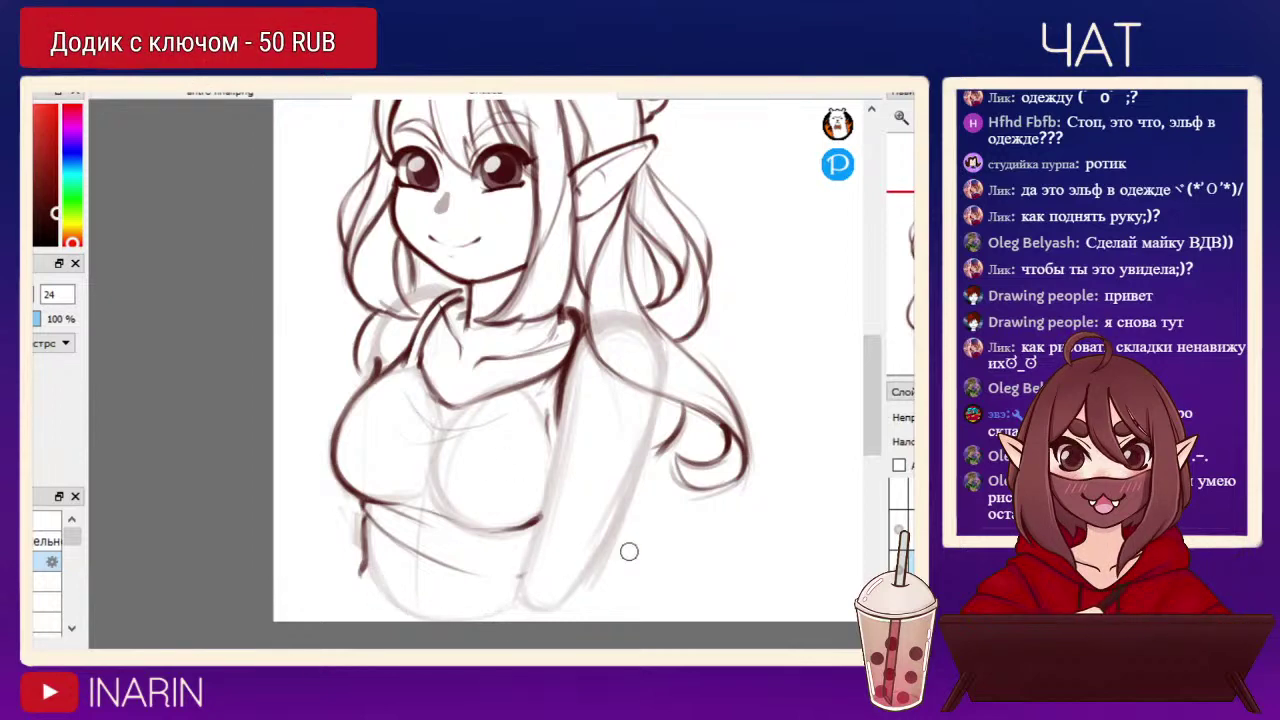
mouse_move(394, 310)
mouse_down()
mouse_move(377, 369)
mouse_move(390, 316)
mouse_move(375, 368)
mouse_move(374, 355)
mouse_move(383, 372)
mouse_move(378, 336)
mouse_up()
key(bracketleft)
mouse_move(420, 293)
mouse_down()
mouse_move(447, 293)
mouse_move(420, 292)
mouse_up()
Outline the near arm from the armpit around the elbow and back up its outer edge with a size 20 brush.
drag(565, 376, 542, 507)
mouse_move(553, 437)
mouse_down()
mouse_move(520, 606)
mouse_move(586, 578)
mouse_move(620, 512)
mouse_up()
mouse_move(640, 468)
mouse_down()
mouse_move(652, 422)
mouse_move(646, 454)
mouse_up()
drag(658, 392, 612, 530)
drag(646, 444, 604, 542)
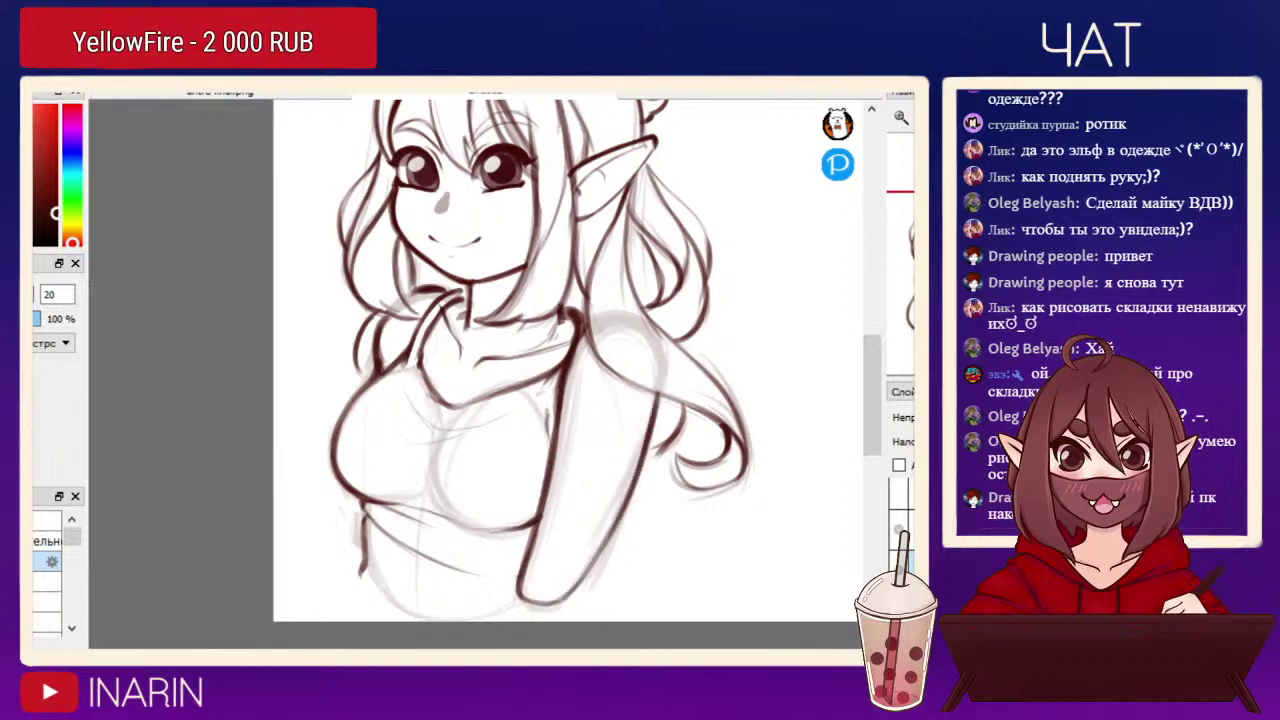
Draw the lines running from both sides of the near elbow down to the canvas edge, replacing the first attempt.
drag(513, 590, 472, 610)
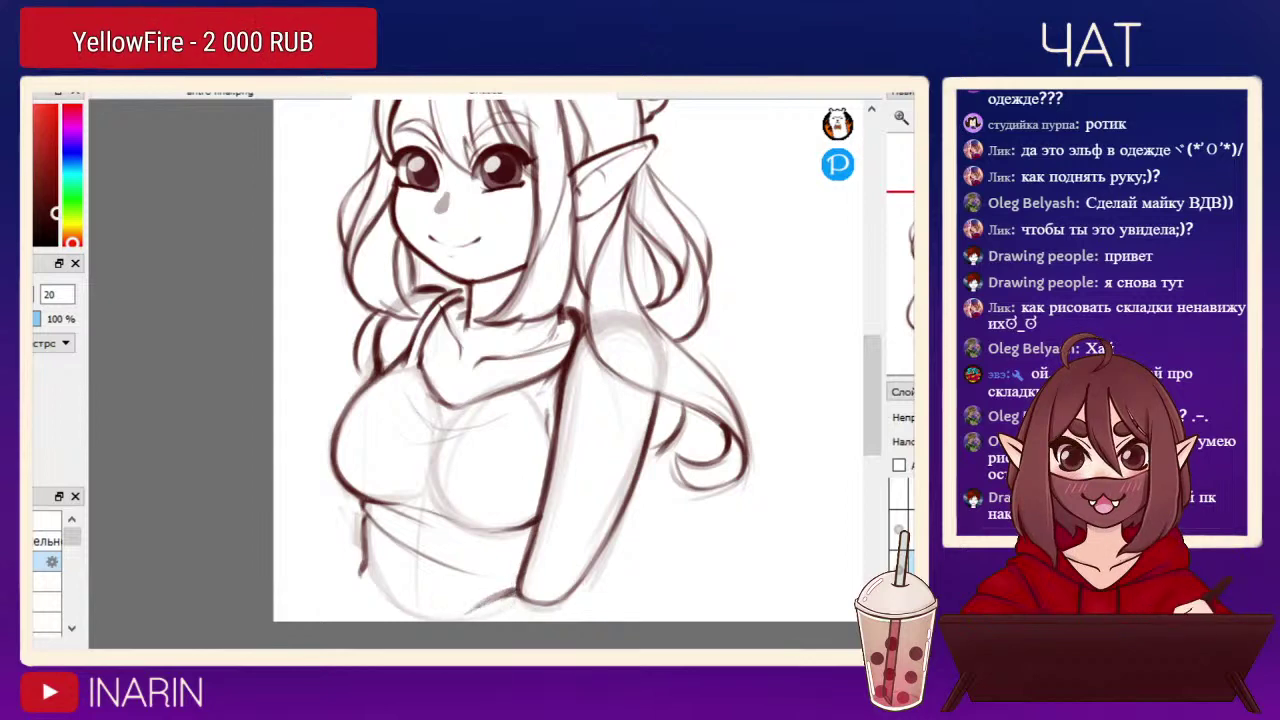
key(Right)
key(Down)
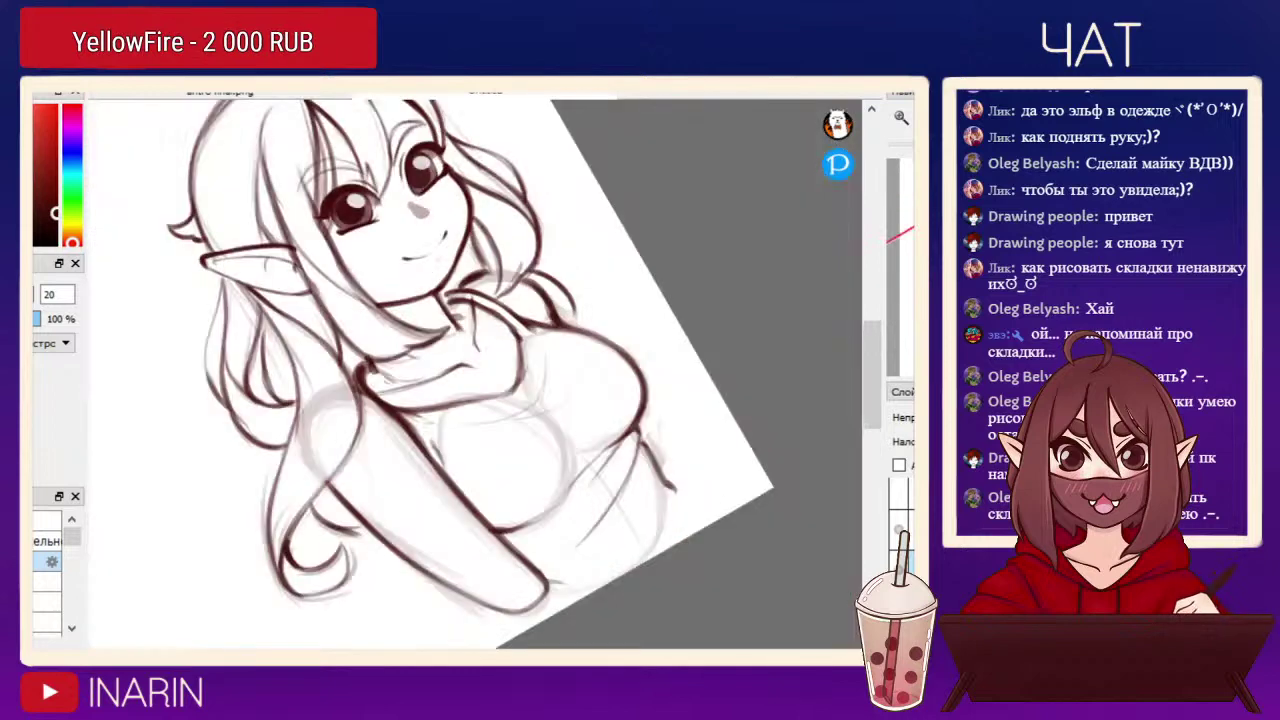
key(Up)
key(h)
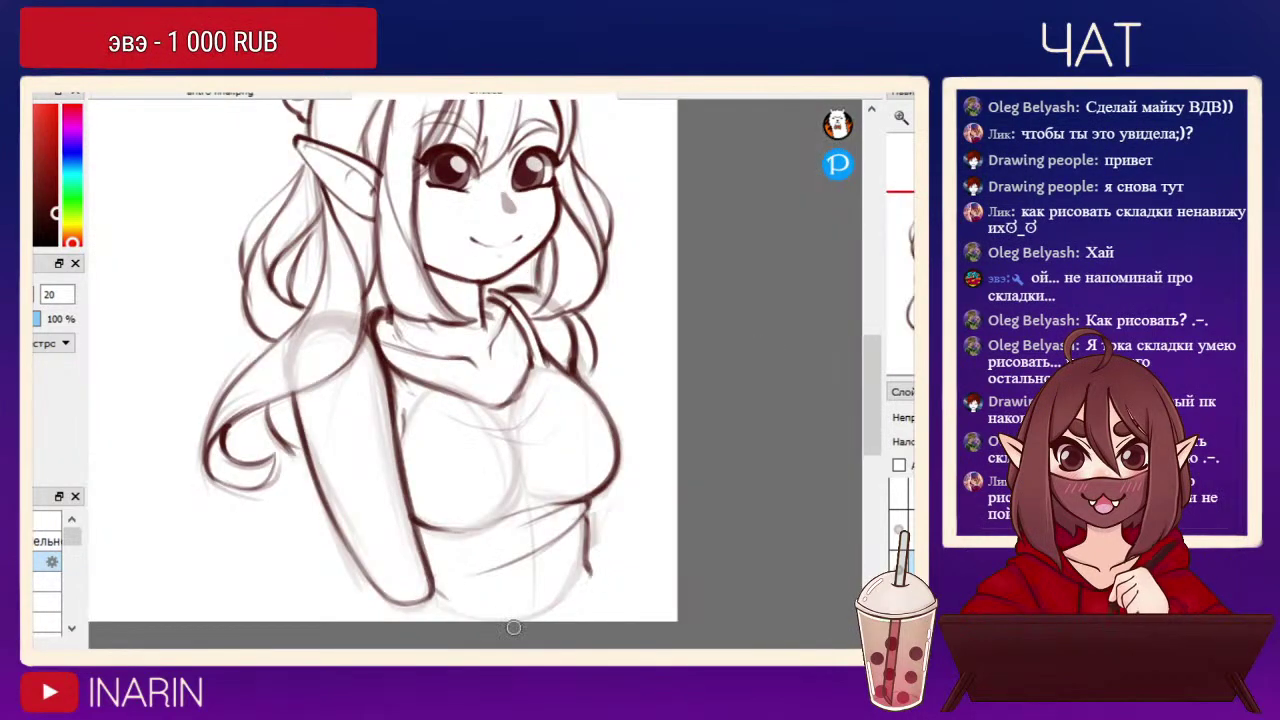
drag(434, 575, 495, 618)
drag(385, 598, 388, 620)
drag(437, 576, 490, 617)
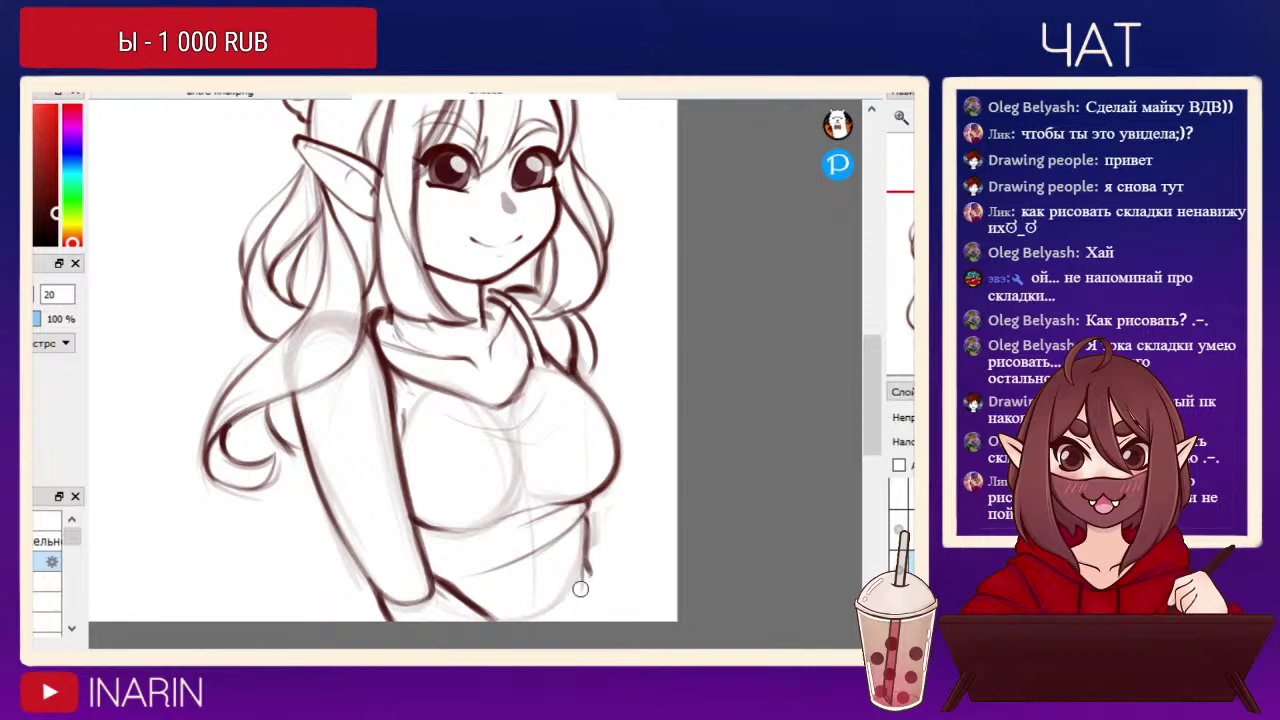
Finish the far waist line and draw bunched fabric folds around the hips on both sides of the torso.
key(h)
drag(364, 571, 366, 590)
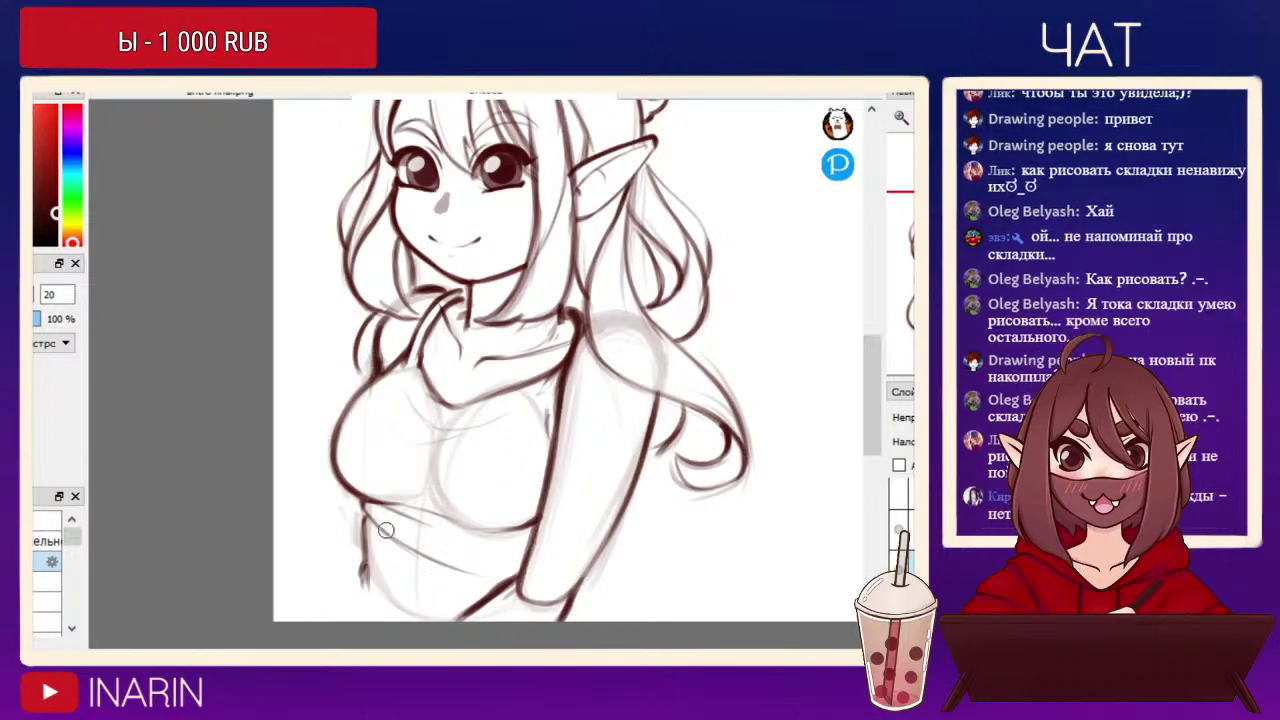
mouse_move(390, 592)
mouse_down()
mouse_move(372, 621)
mouse_move(412, 637)
mouse_move(438, 618)
mouse_move(424, 631)
mouse_up()
mouse_move(368, 571)
mouse_down()
mouse_move(352, 560)
mouse_move(309, 608)
mouse_move(357, 611)
mouse_move(378, 606)
mouse_move(358, 600)
mouse_move(375, 593)
mouse_up()
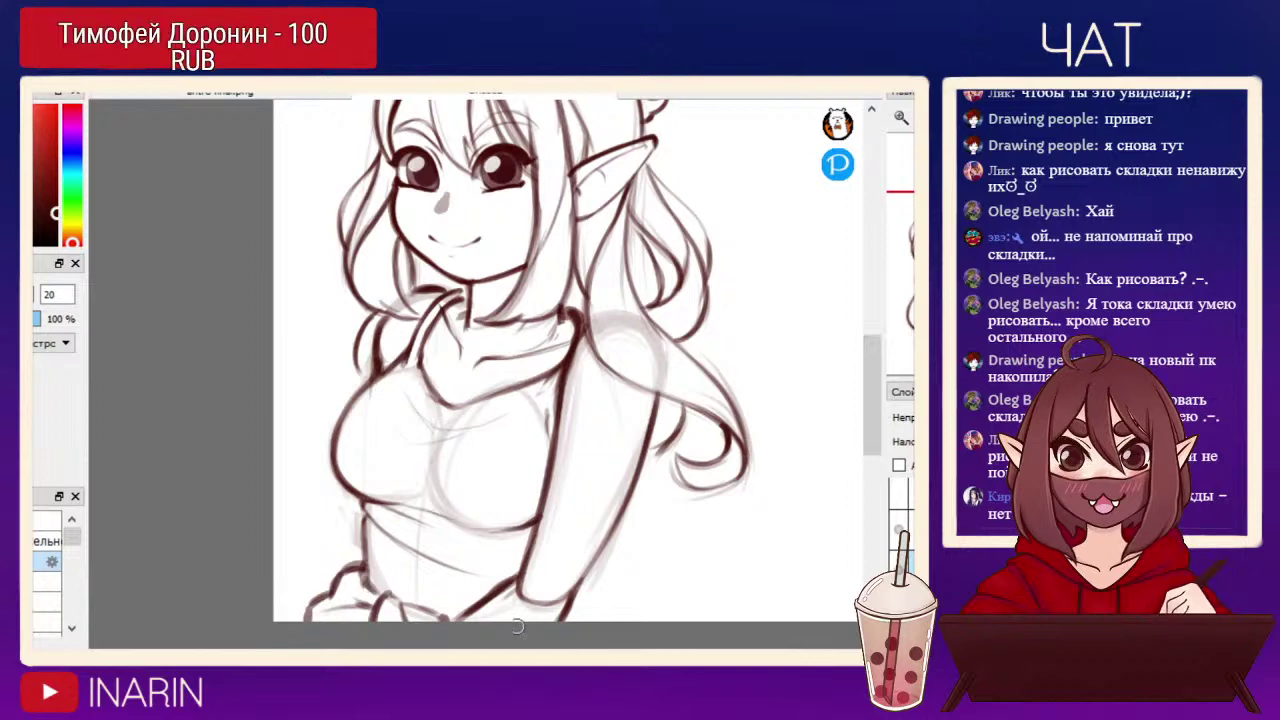
mouse_move(574, 596)
mouse_down()
mouse_move(649, 612)
mouse_move(634, 600)
mouse_move(627, 619)
mouse_up()
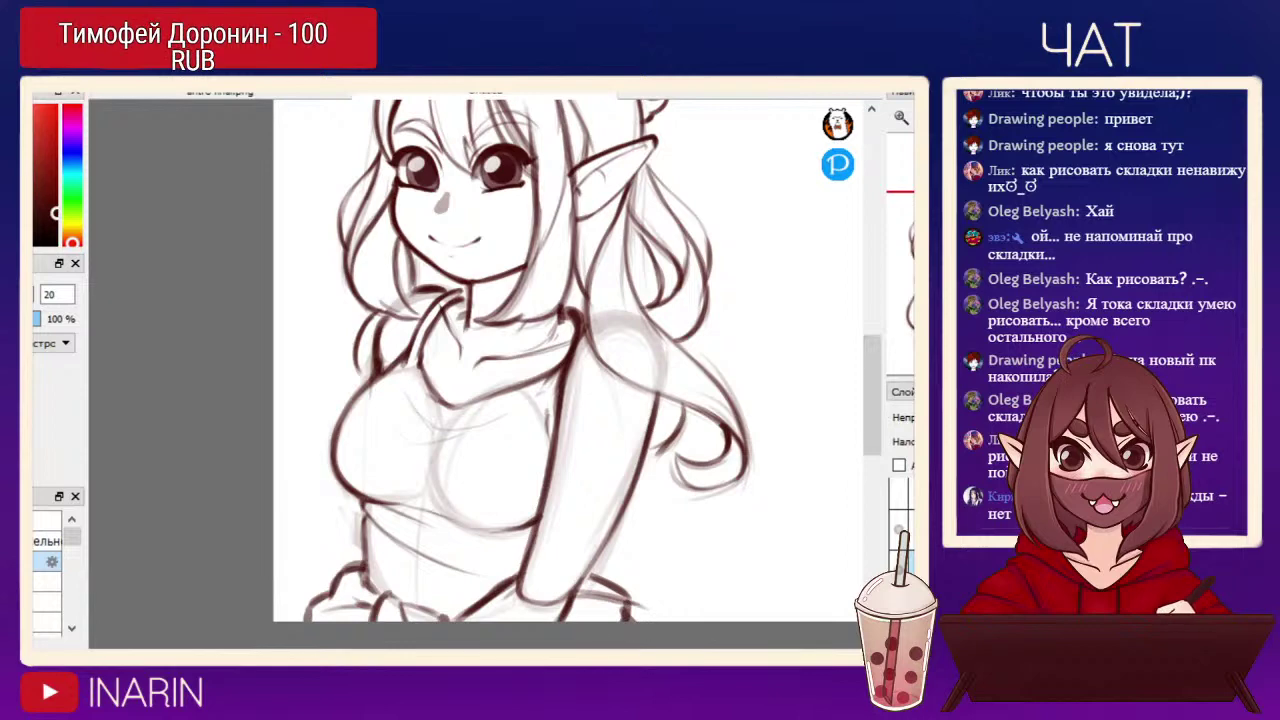
Sketch a sleeve hem across the near upper arm, erase it, and keep a short crease below the armpit.
drag(561, 410, 556, 460)
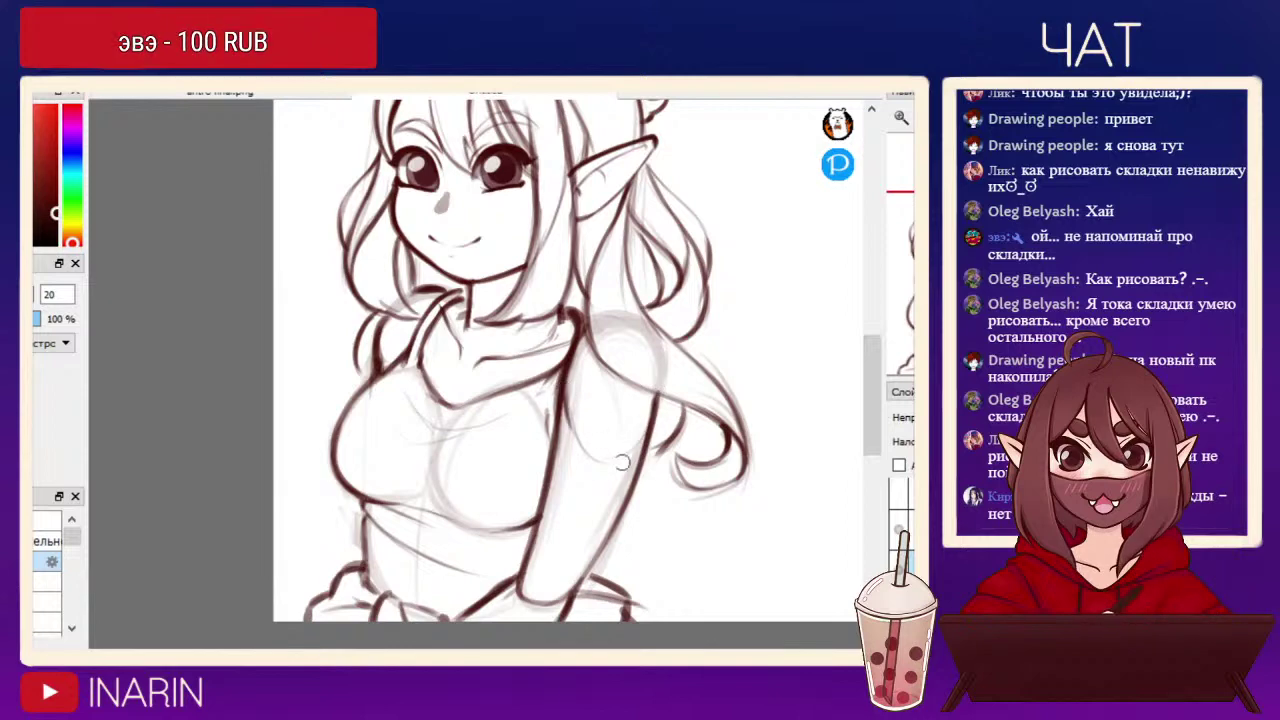
key(e)
drag(603, 467, 570, 383)
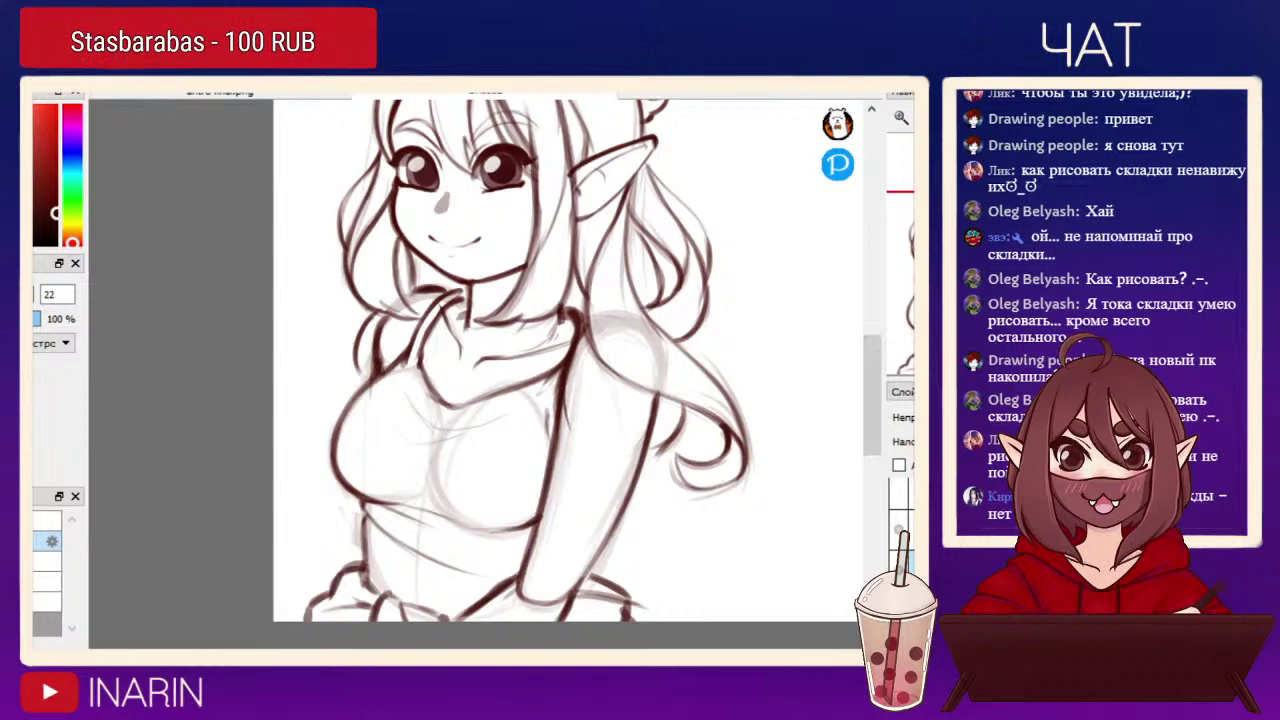
key([)
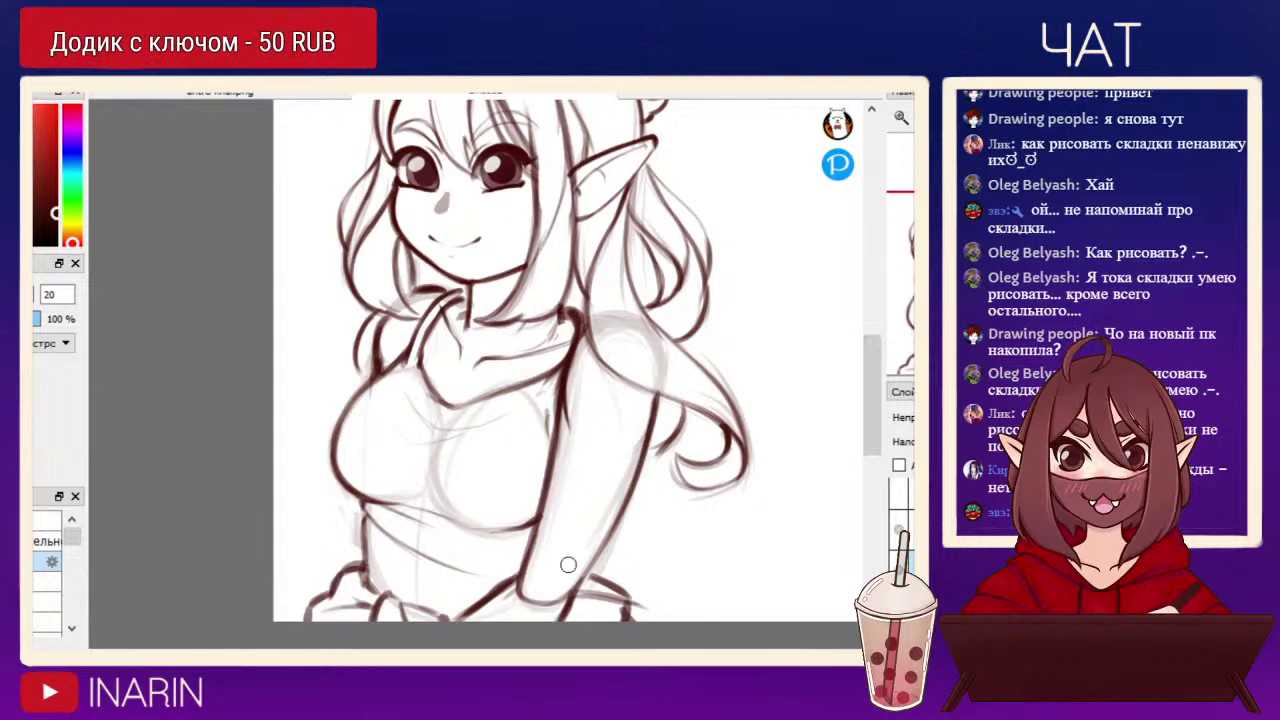
Toggle the rough sketch layer's visibility to compare it with the line art, leaving the sketch hidden.
drag(568, 565, 478, 618)
click(899, 605)
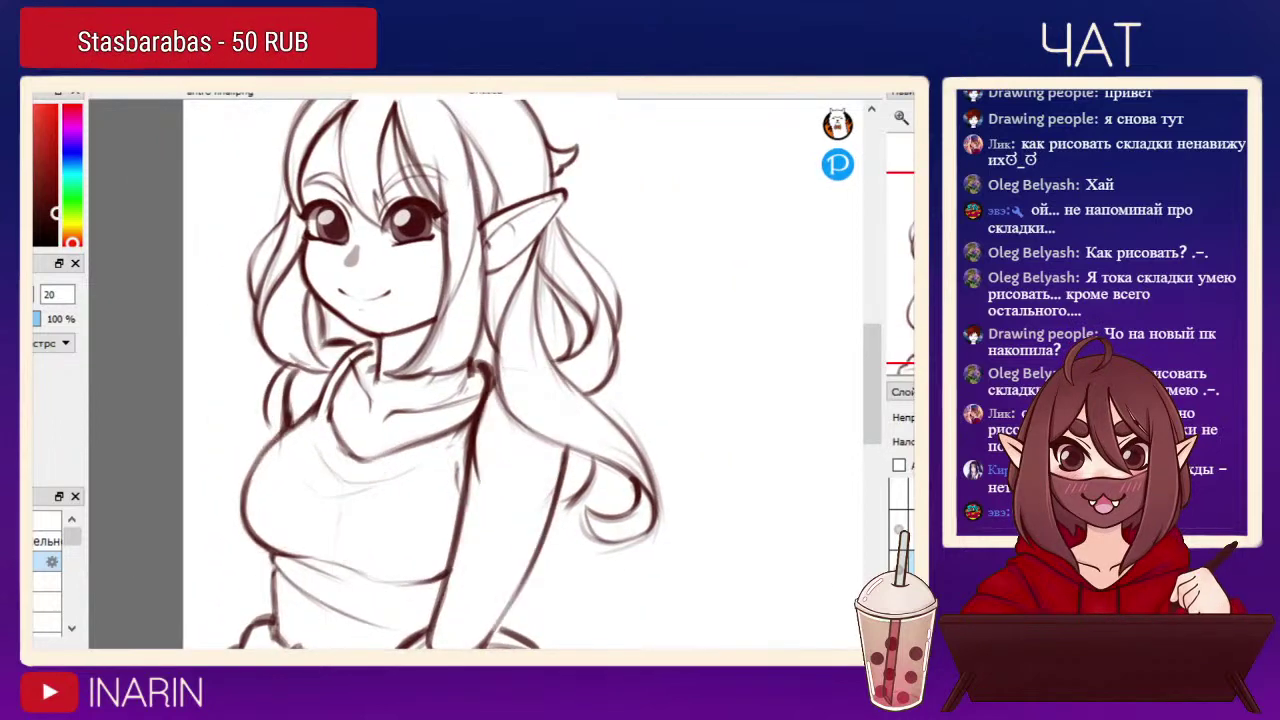
mouse_move(560, 400)
mouse_down()
mouse_move(362, 442)
mouse_move(555, 445)
mouse_move(643, 341)
mouse_move(628, 354)
mouse_up()
click(899, 605)
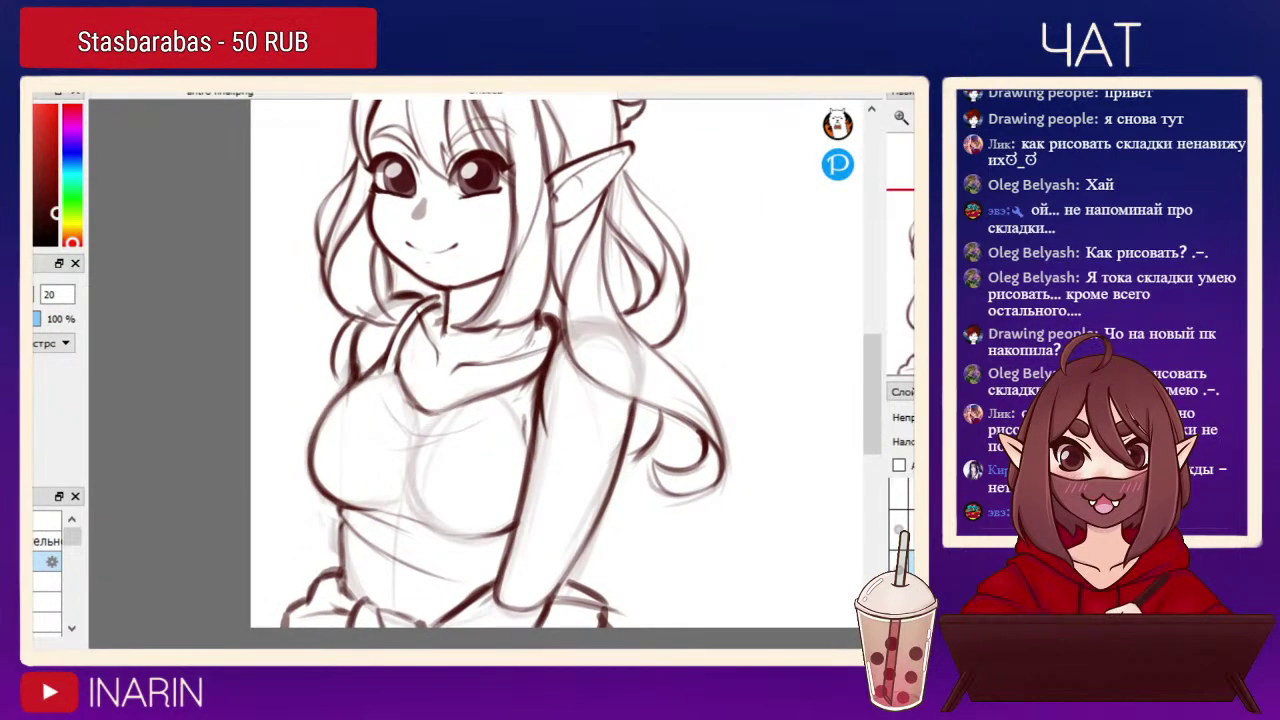
click(899, 605)
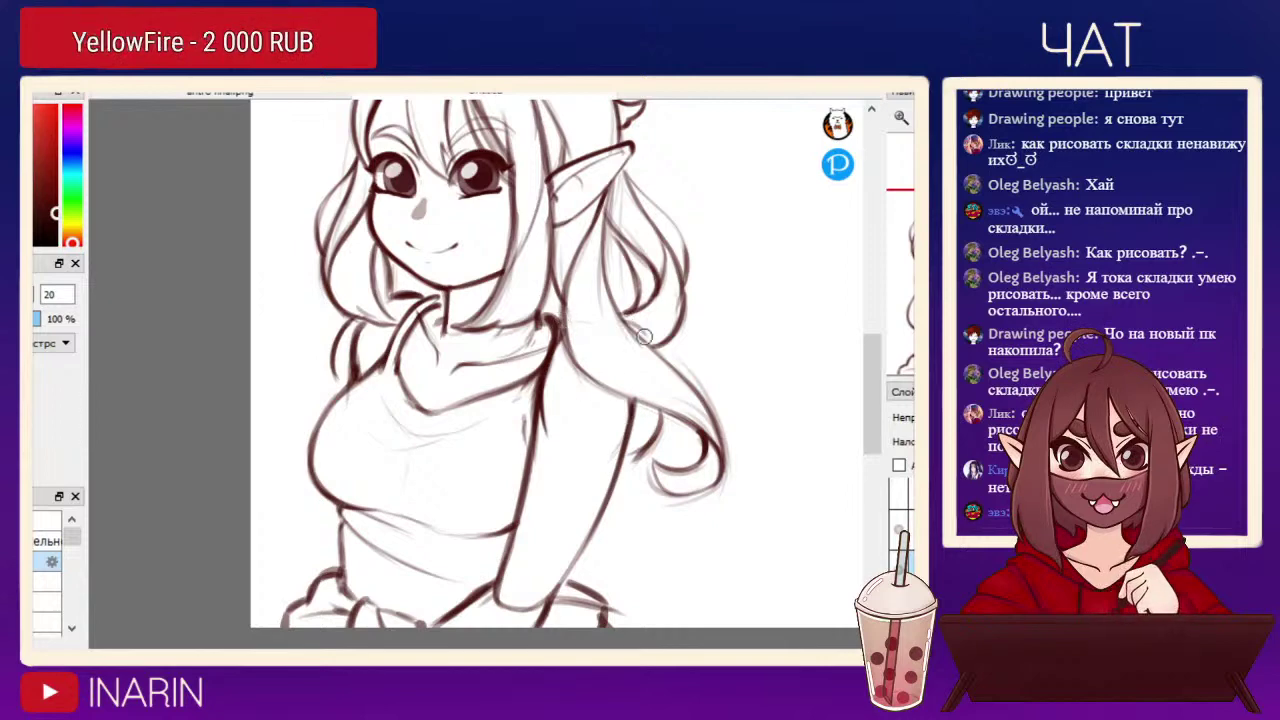
Examine the whole figure in a mirrored view and check the individual layers in the stack.
drag(560, 330, 460, 440)
key(ctrl+minus)
key(ctrl+minus)
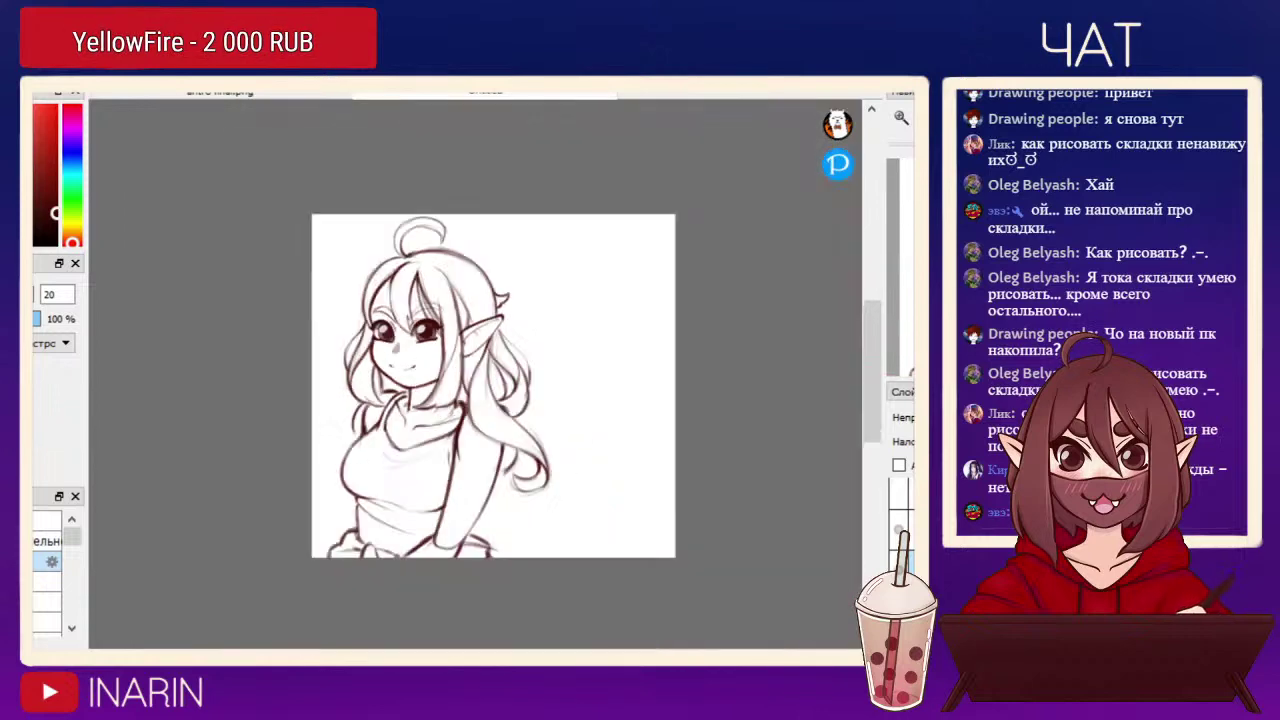
key(h)
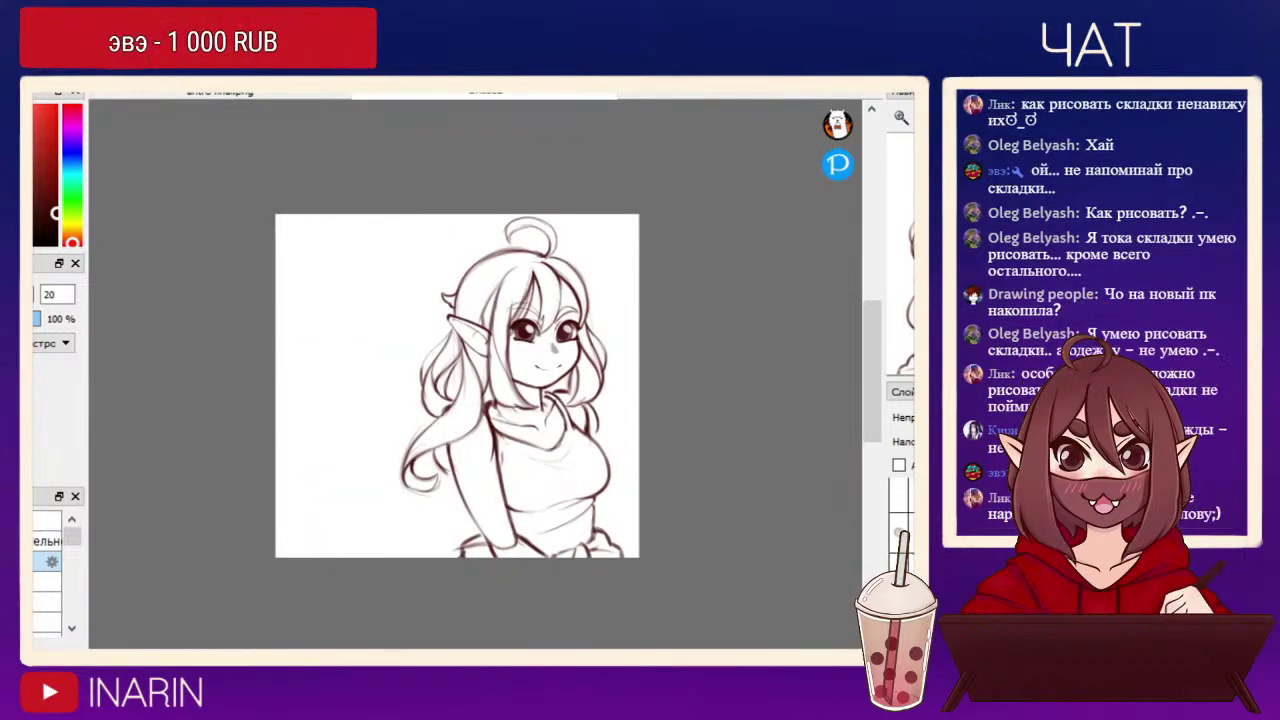
click(898, 572)
click(898, 572)
click(910, 572)
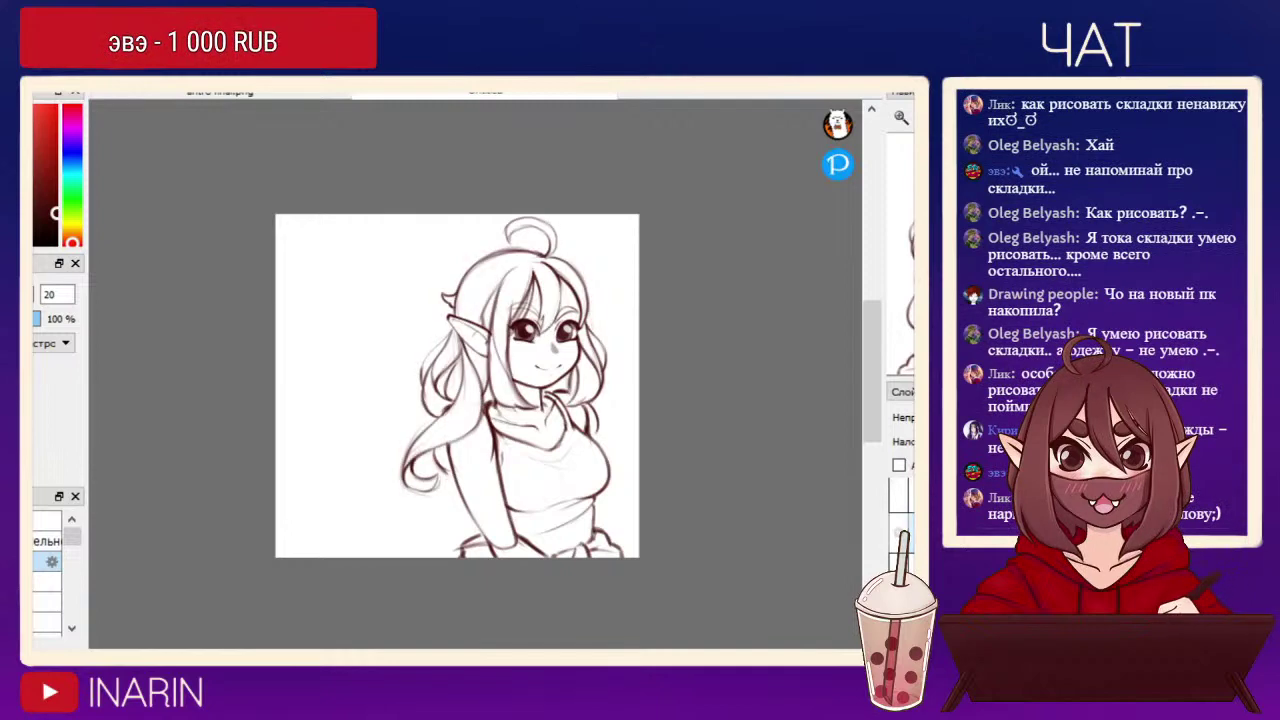
scroll(900, 520, down, 2)
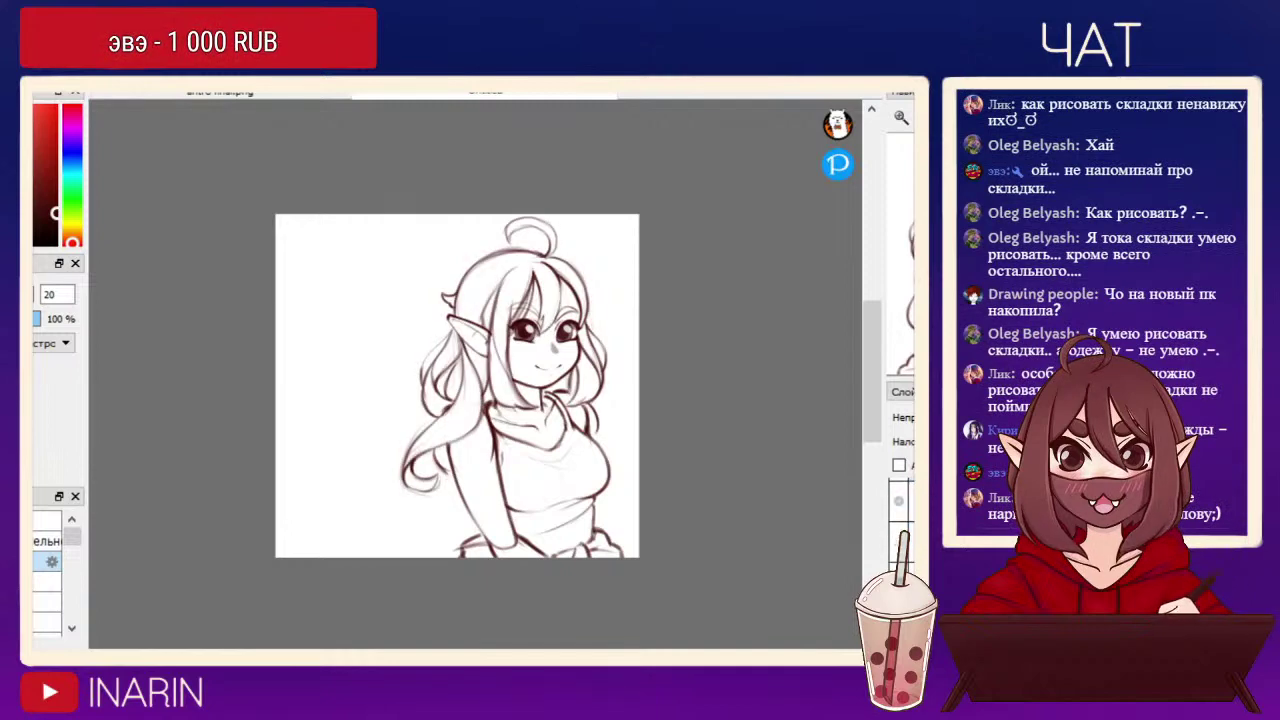
click(902, 499)
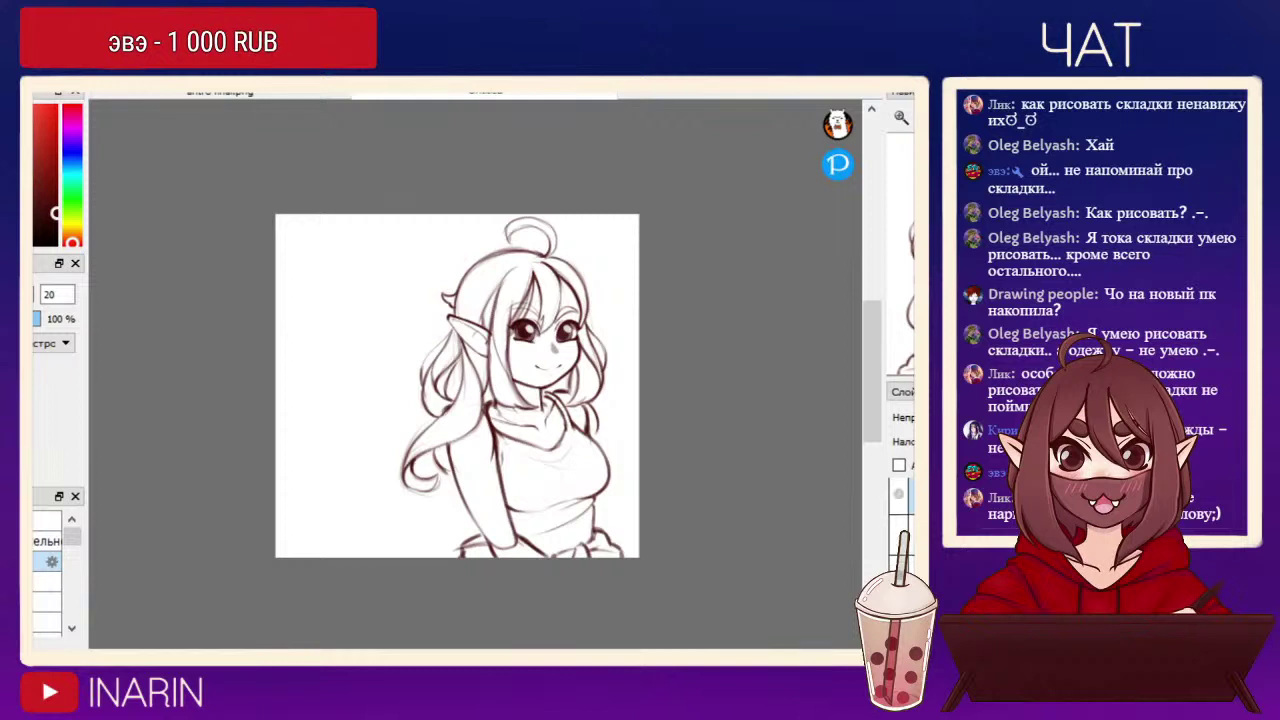
click(902, 536)
click(909, 572)
click(898, 572)
click(898, 572)
Transform the line art to shrink the whole figure slightly and move it toward the canvas centre.
key(h)
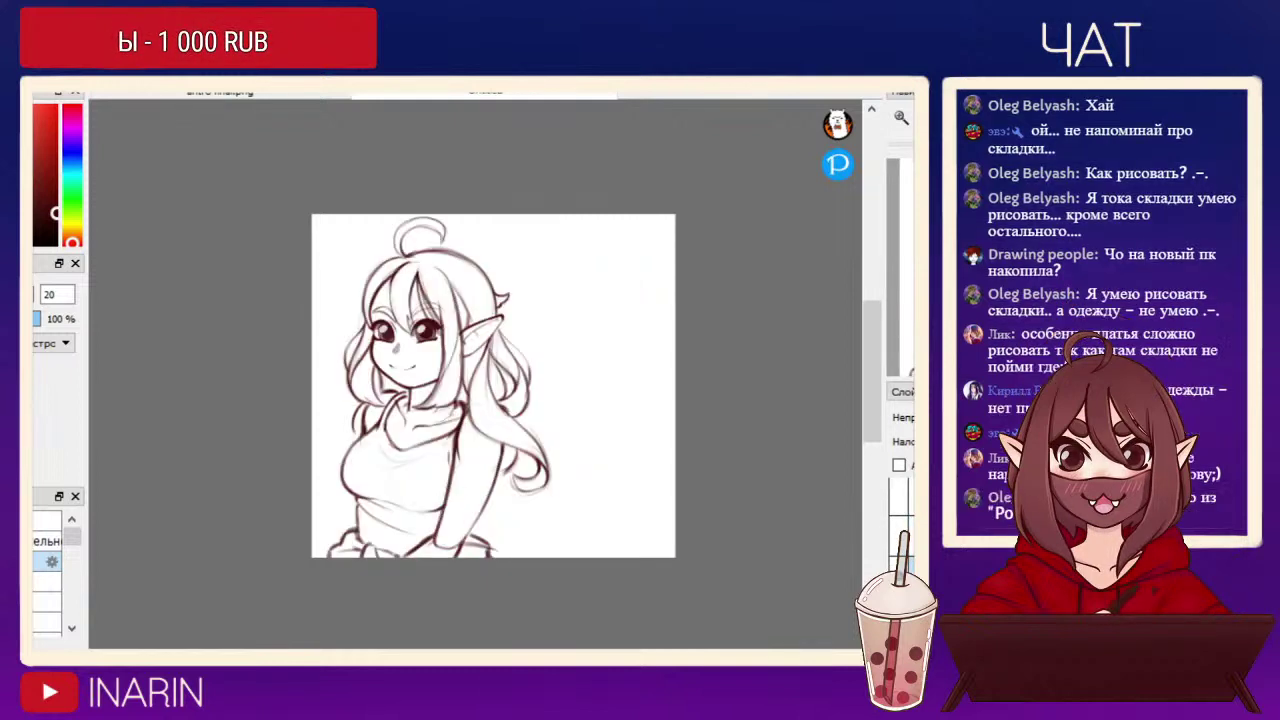
key(ctrl+t)
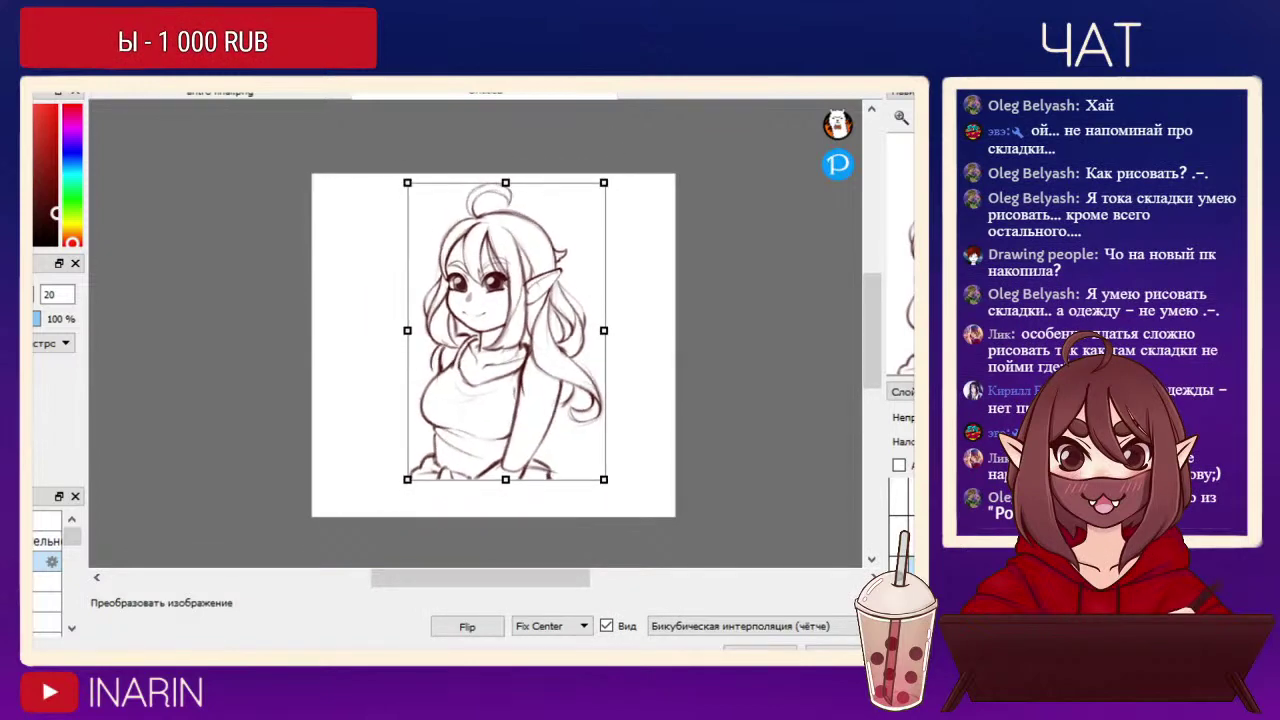
key(Return)
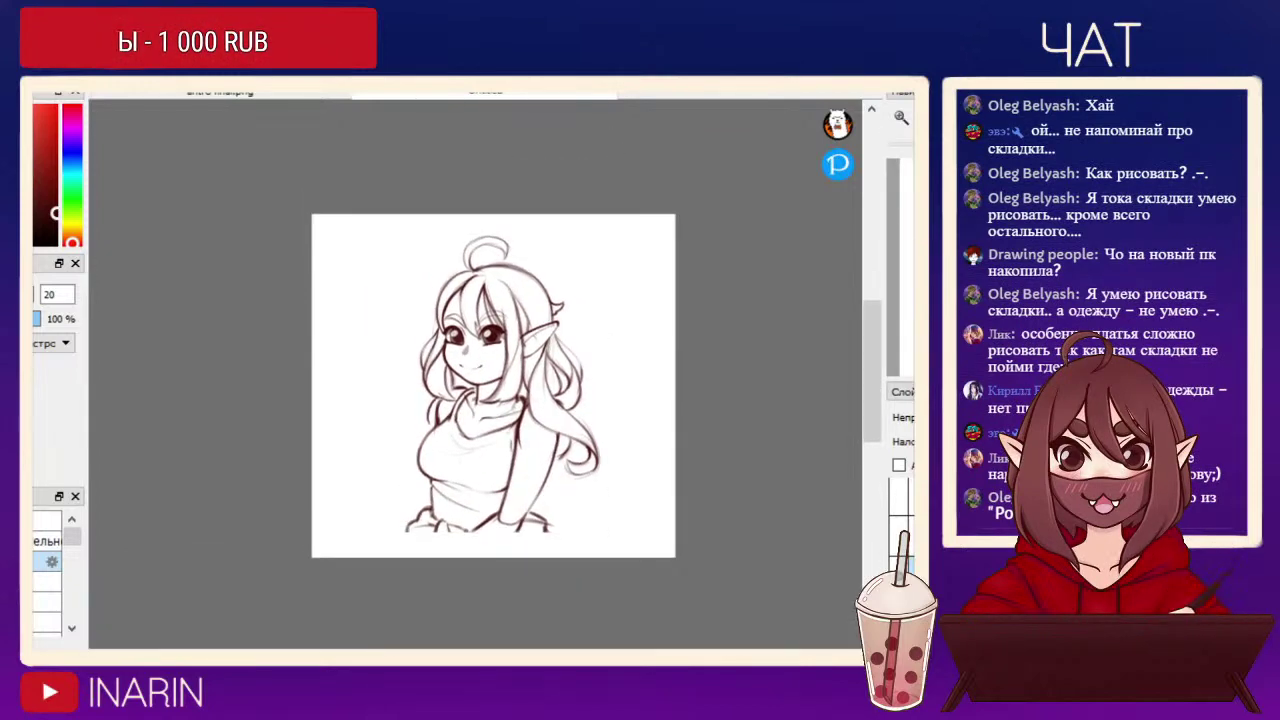
Lasso the head with all its hair, shrink it very slightly with a transform, and clear the selection.
key(ctrl+plus)
key(ctrl+plus)
mouse_move(560, 480)
mouse_down()
mouse_move(446, 263)
mouse_move(512, 437)
mouse_up()
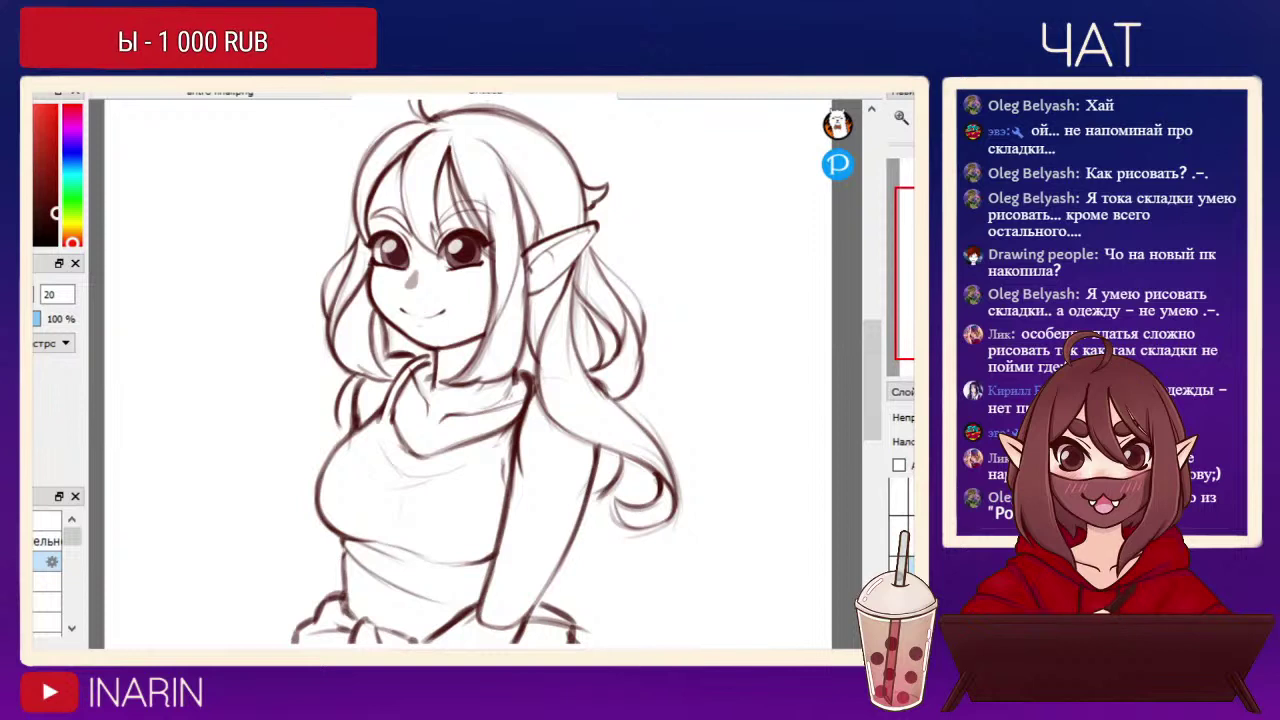
scroll(490, 375, up, 2)
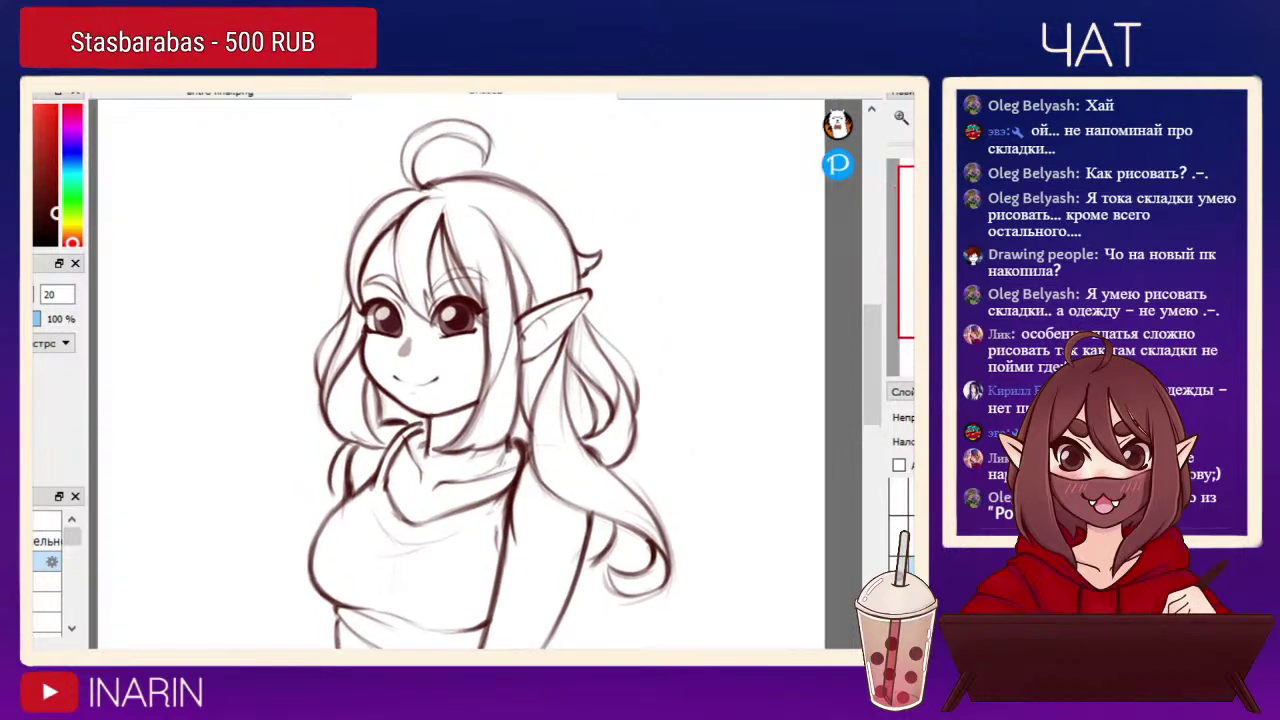
mouse_move(530, 448)
mouse_down()
mouse_move(592, 522)
mouse_move(595, 618)
mouse_move(719, 602)
mouse_move(692, 233)
mouse_move(499, 99)
mouse_move(282, 202)
mouse_move(252, 265)
mouse_move(277, 497)
mouse_up()
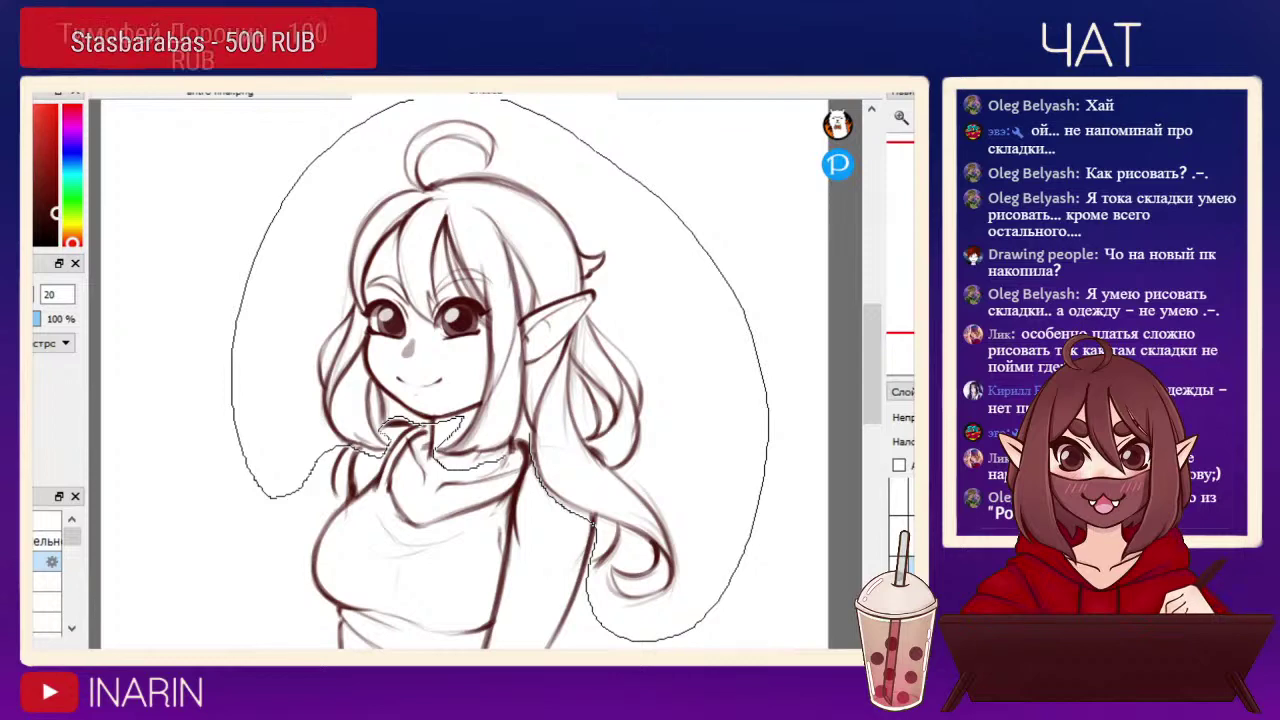
key(ctrl+t)
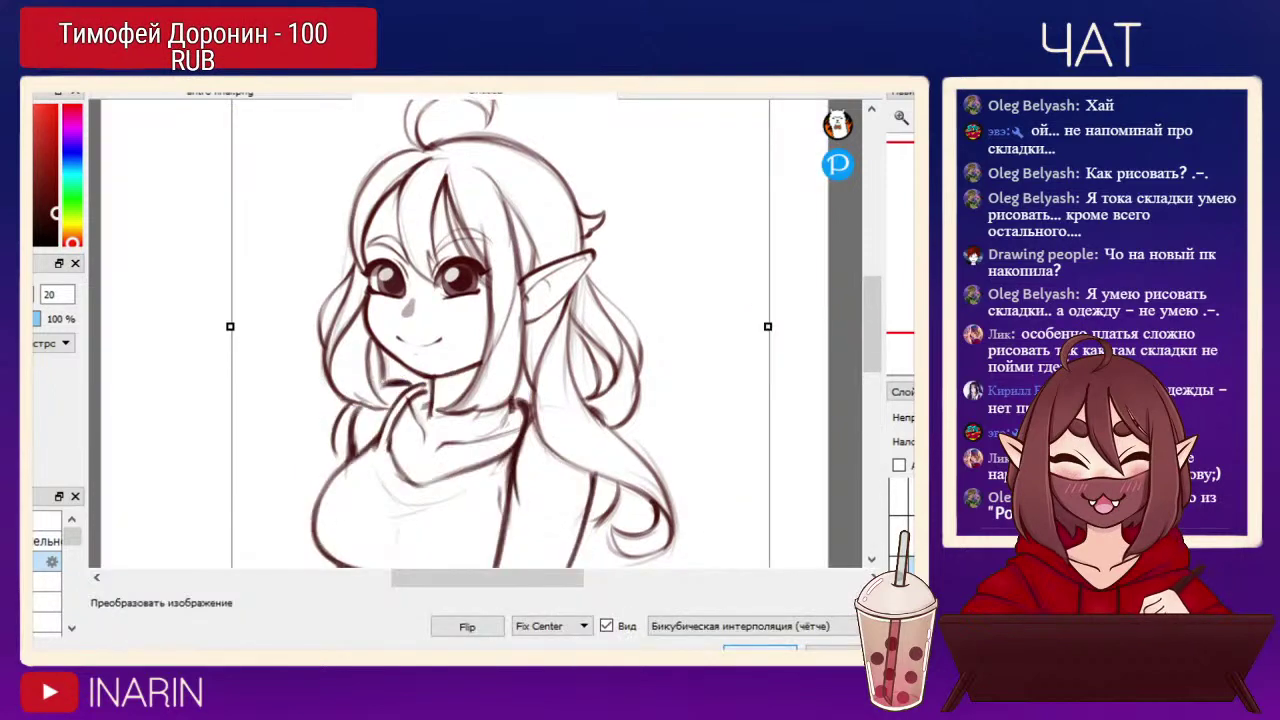
key(ctrl+minus)
key(ctrl+minus)
drag(352, 193, 358, 199)
drag(487, 329, 488, 329)
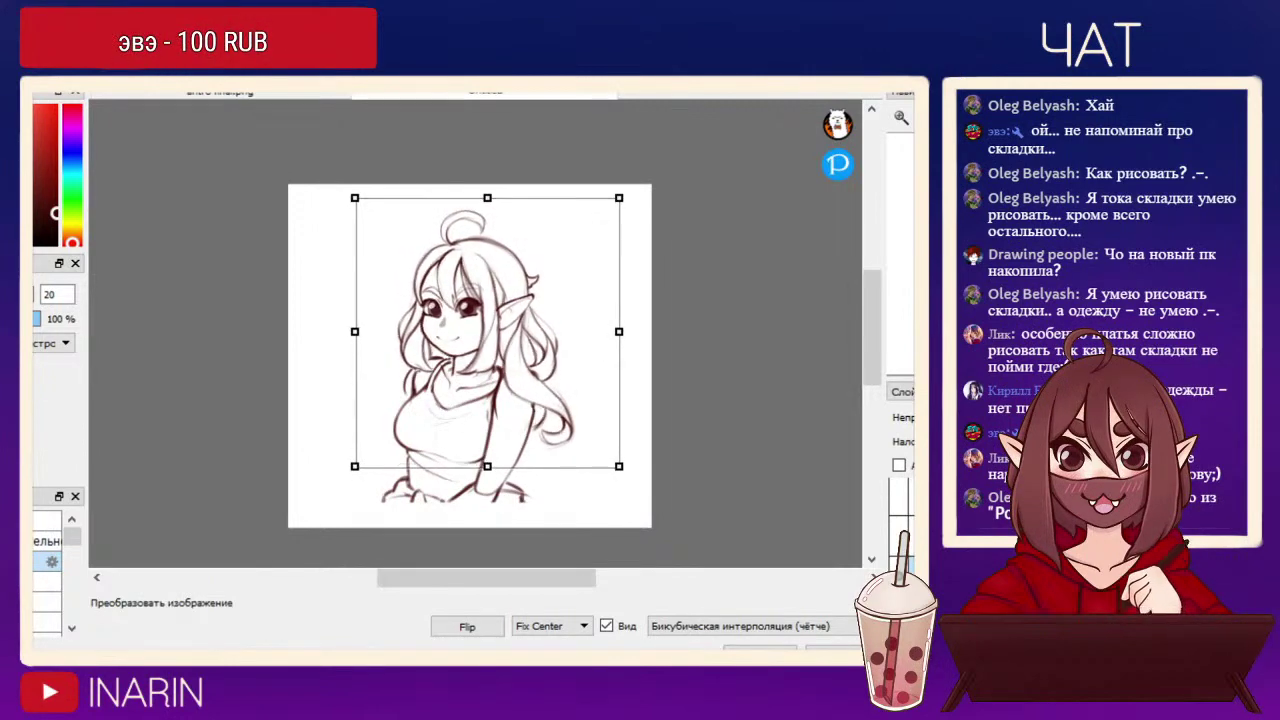
drag(617, 199, 619, 197)
drag(488, 330, 487, 331)
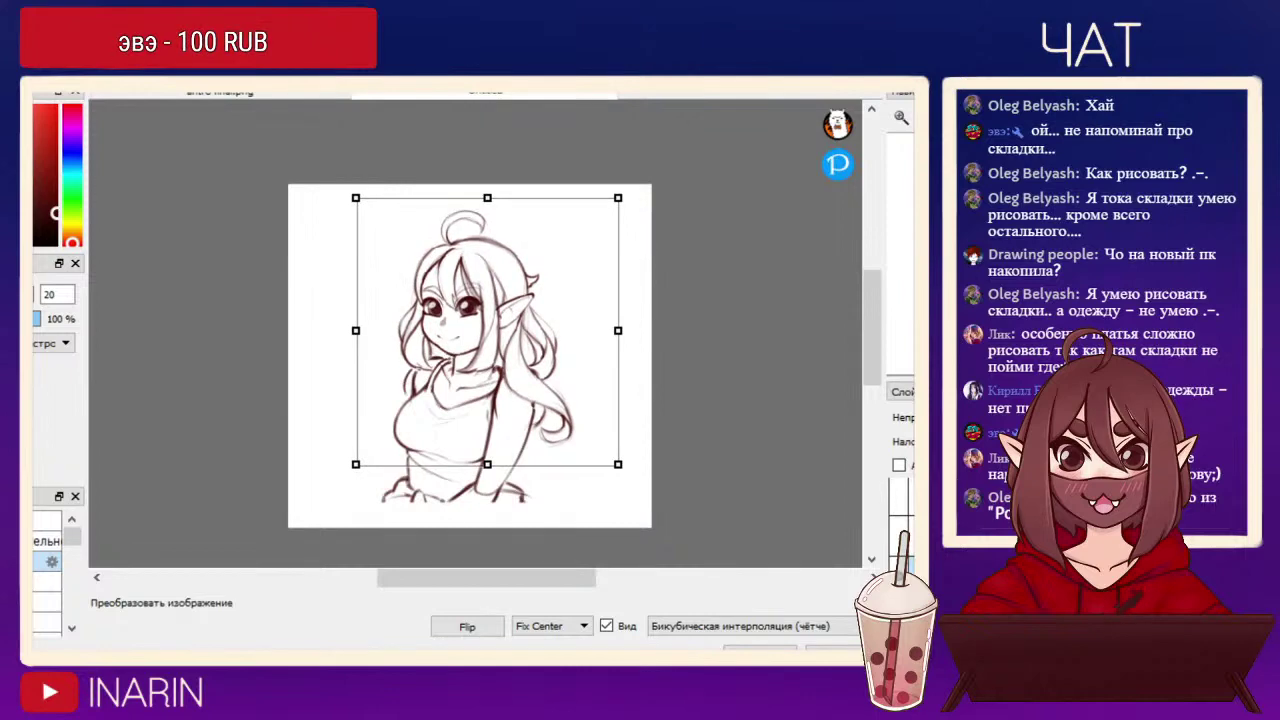
click(760, 649)
key(ctrl+d)
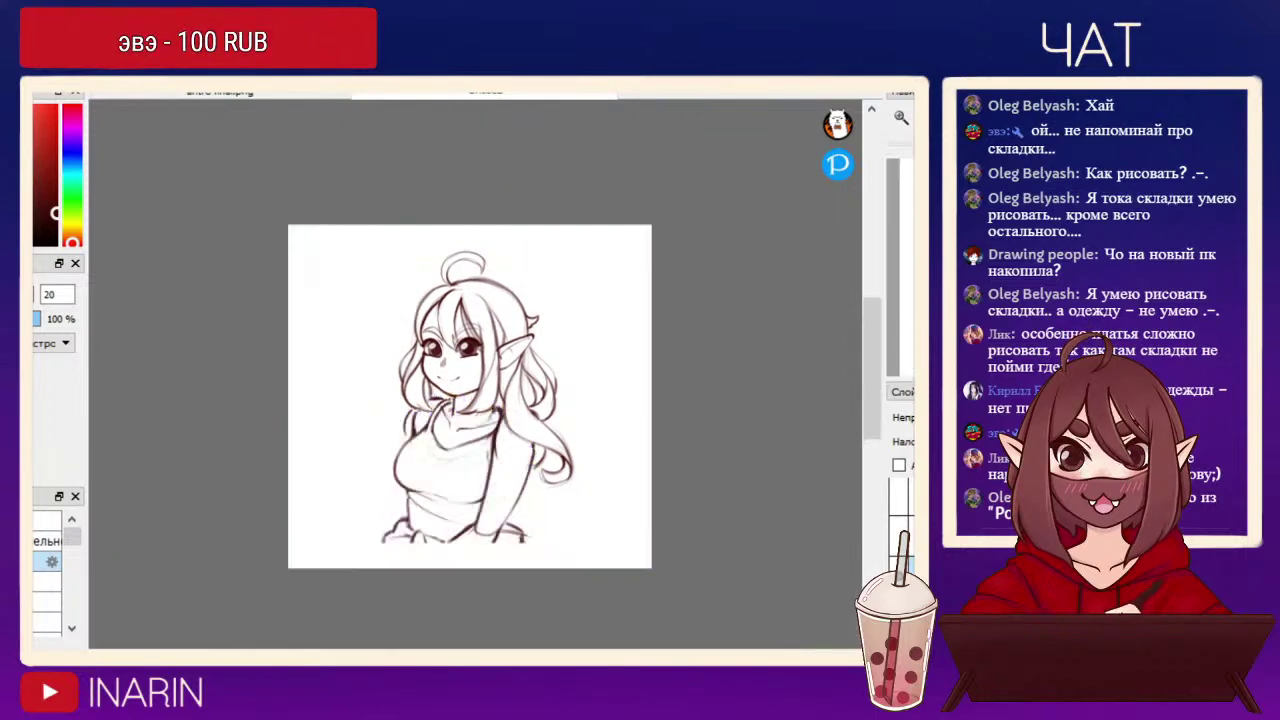
In the mirrored view, lasso the hair bunch behind the near ear, widen it slightly outward with a transform, and deselect.
key(Down)
click(901, 118)
key(ctrl+plus)
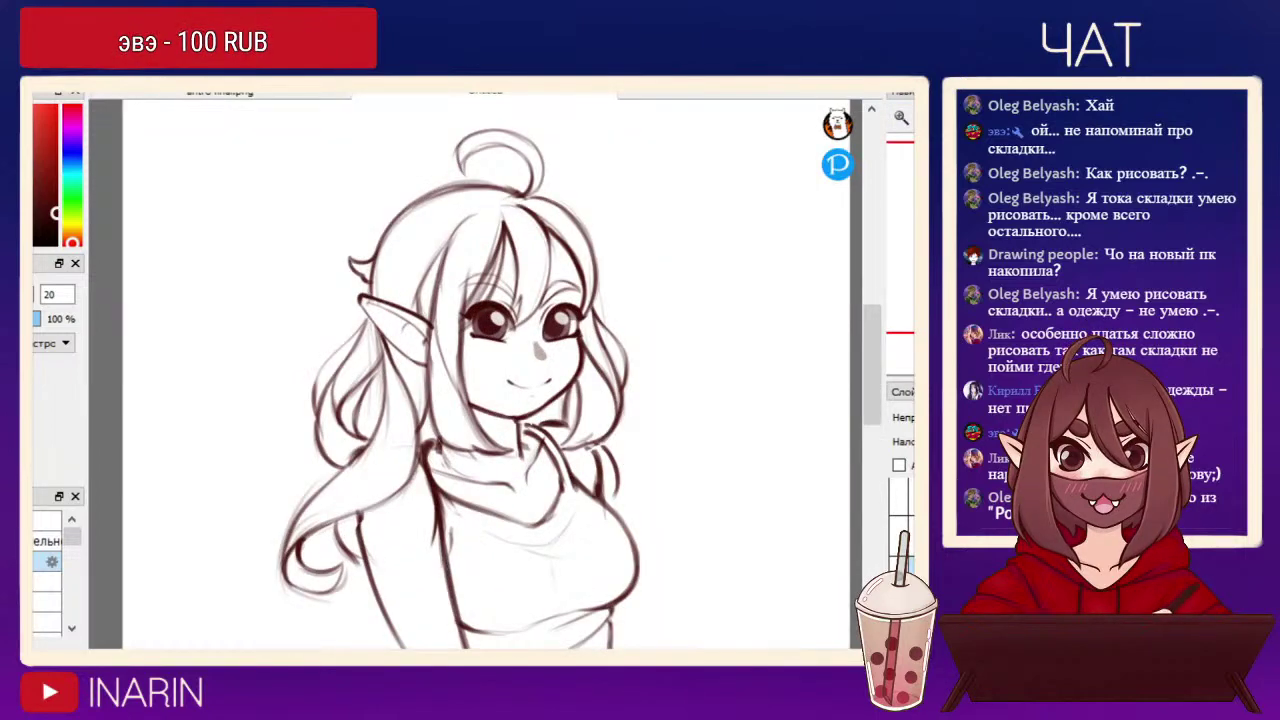
mouse_move(358, 520)
mouse_down()
mouse_move(242, 622)
mouse_move(242, 428)
mouse_move(380, 340)
mouse_up()
key(ctrl+t)
drag(215, 444, 205, 444)
drag(319, 444, 313, 446)
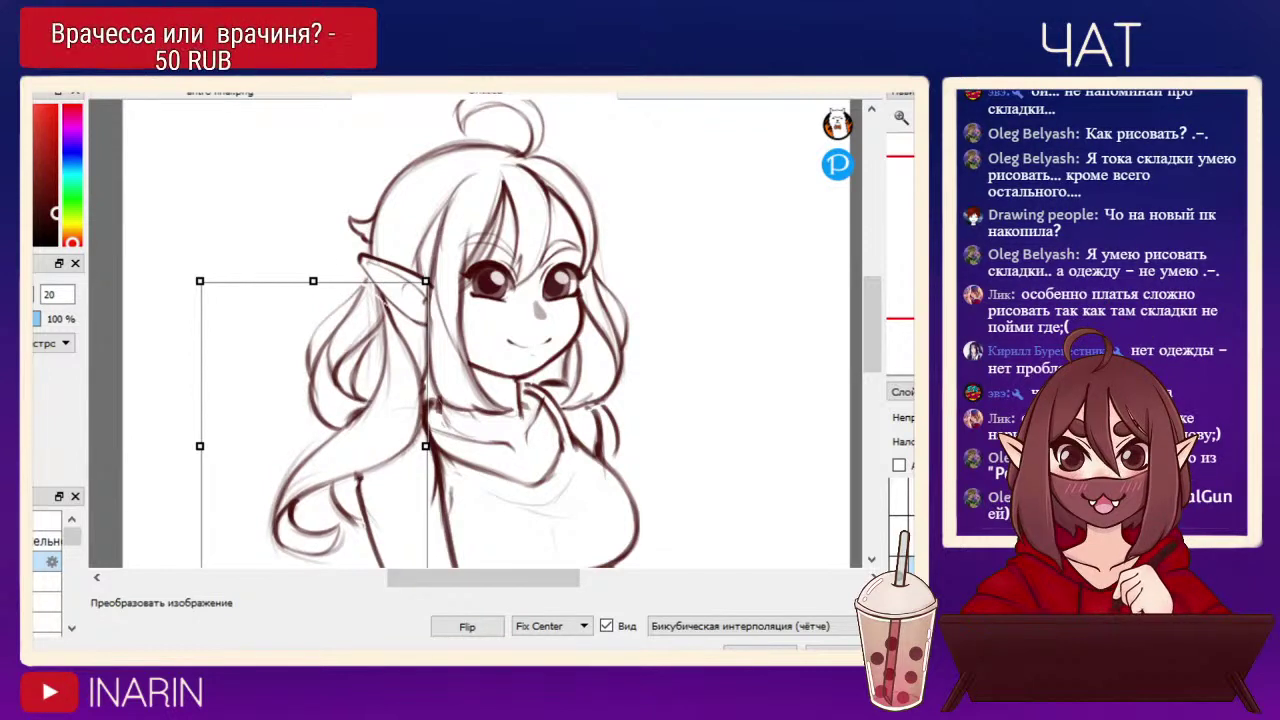
key(Return)
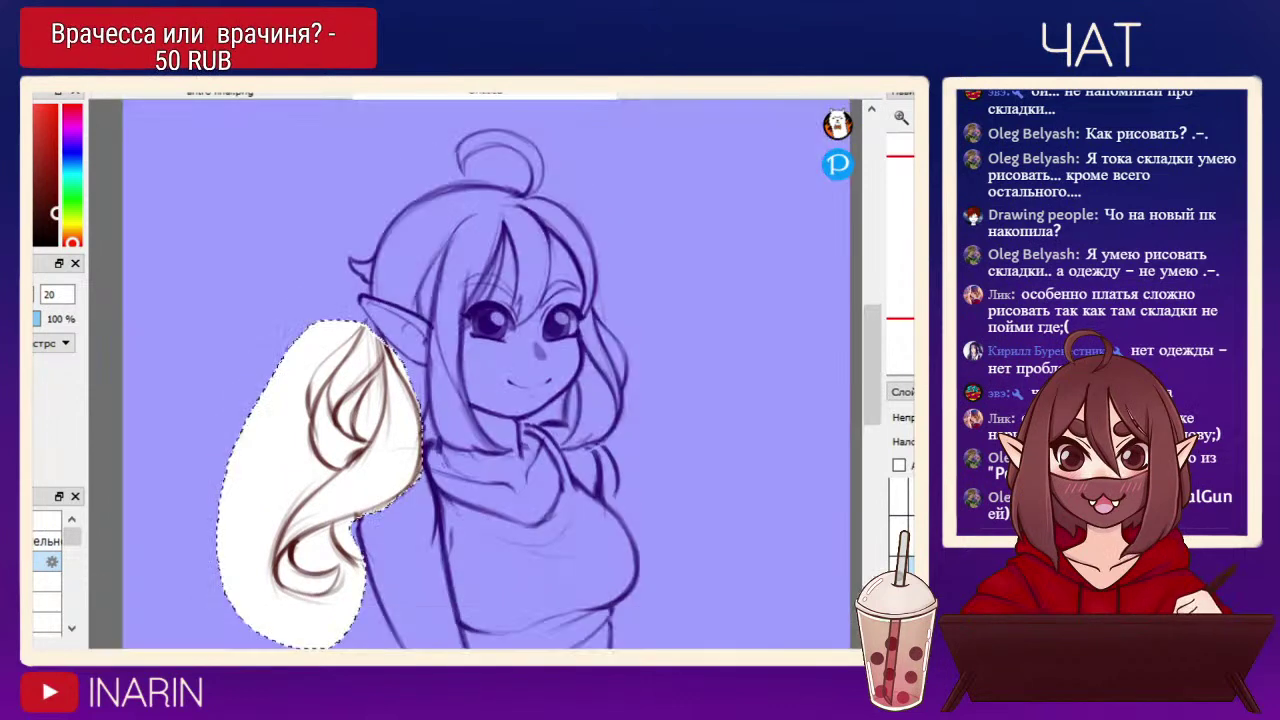
key(ctrl+d)
key(Down)
Sketch pointed, flicked-out hair ends behind the waist on the far side of the body.
mouse_move(460, 420)
mouse_down()
mouse_move(518, 310)
mouse_move(537, 342)
mouse_up()
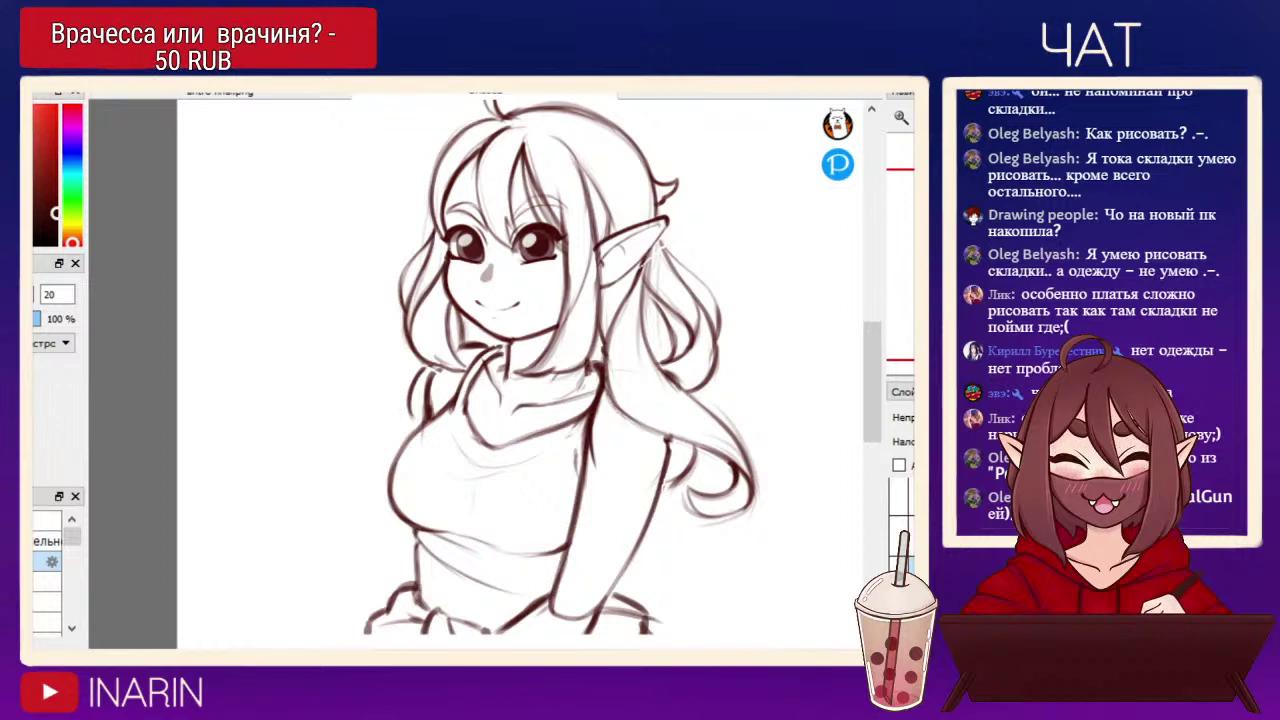
mouse_move(361, 546)
mouse_down()
mouse_move(406, 557)
mouse_move(371, 566)
mouse_move(373, 600)
mouse_up()
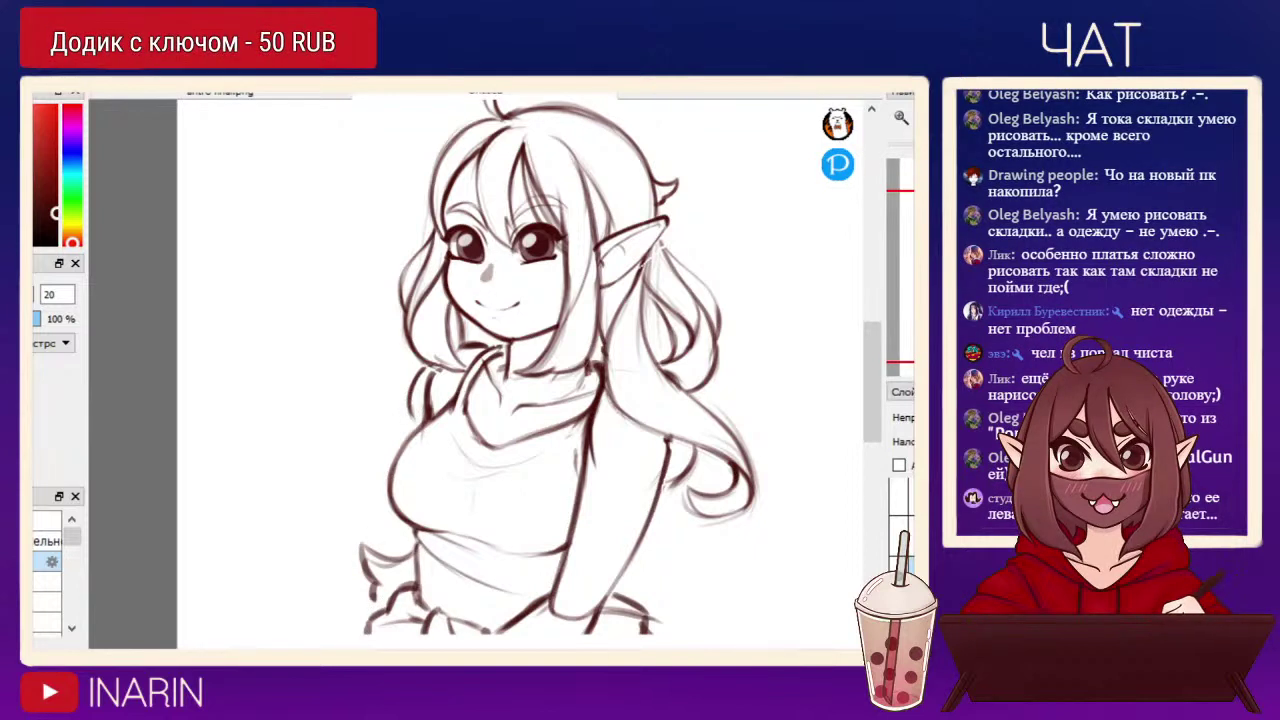
scroll(480, 370, down, 2)
scroll(480, 370, up, 2)
mouse_move(600, 330)
mouse_down()
mouse_move(600, 472)
mouse_move(542, 335)
mouse_up()
drag(627, 424, 605, 460)
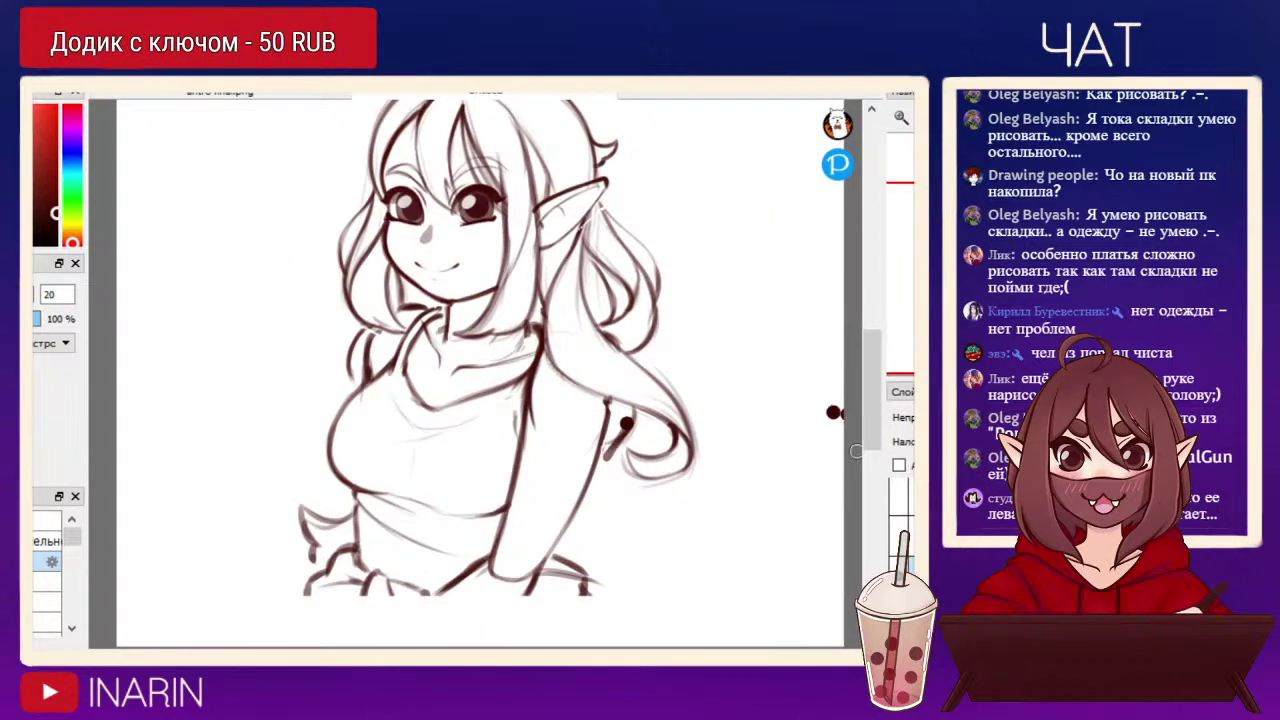
key(ctrl+z)
mouse_move(635, 421)
mouse_down()
mouse_move(598, 503)
mouse_move(606, 538)
mouse_up()
key(ctrl+z)
key(ctrl+z)
Sketch a long wavy hair lock falling behind the near arm and curling in toward the hip.
mouse_move(616, 451)
mouse_down()
mouse_move(600, 528)
mouse_move(647, 530)
mouse_move(619, 540)
mouse_move(627, 500)
mouse_move(684, 495)
mouse_move(641, 585)
mouse_move(574, 579)
mouse_move(602, 465)
mouse_move(682, 545)
mouse_move(632, 572)
mouse_move(655, 574)
mouse_move(577, 580)
mouse_up()
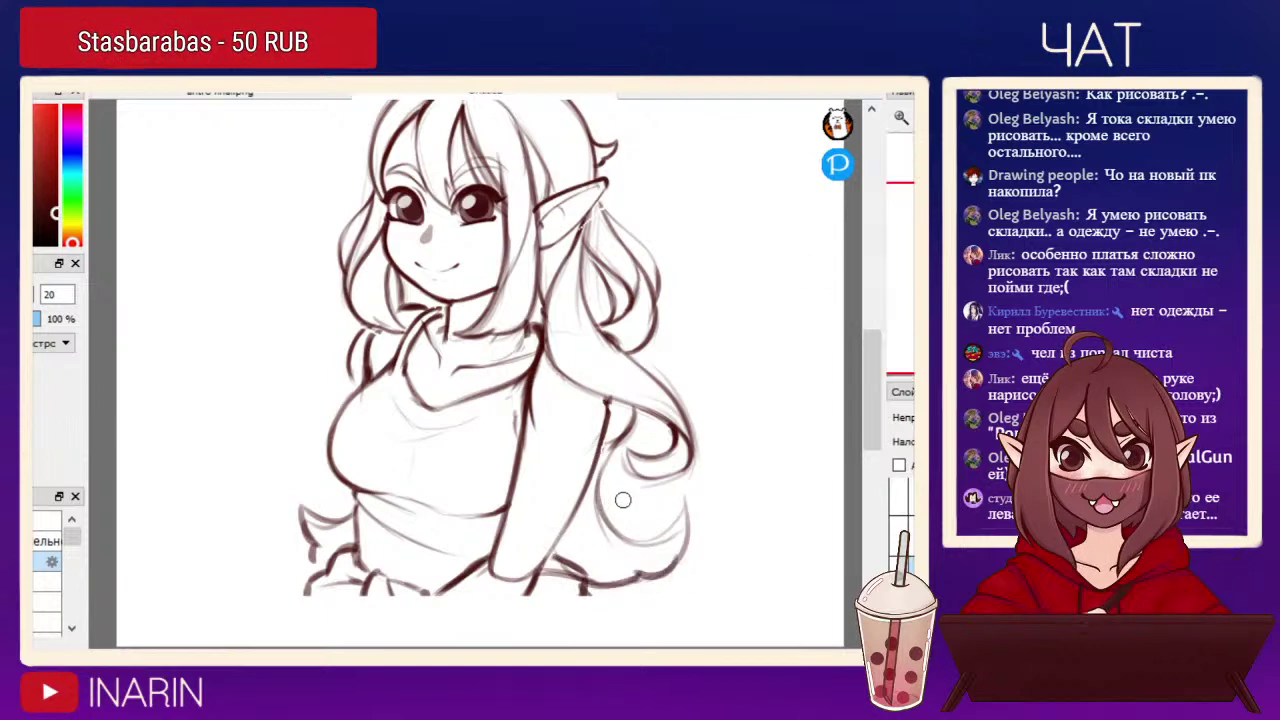
mouse_move(621, 448)
mouse_down()
mouse_move(604, 498)
mouse_move(619, 531)
mouse_up()
drag(628, 425, 592, 491)
Draw two short, thick parallel hair clips on the side lock beside the near eye.
drag(808, 402, 774, 506)
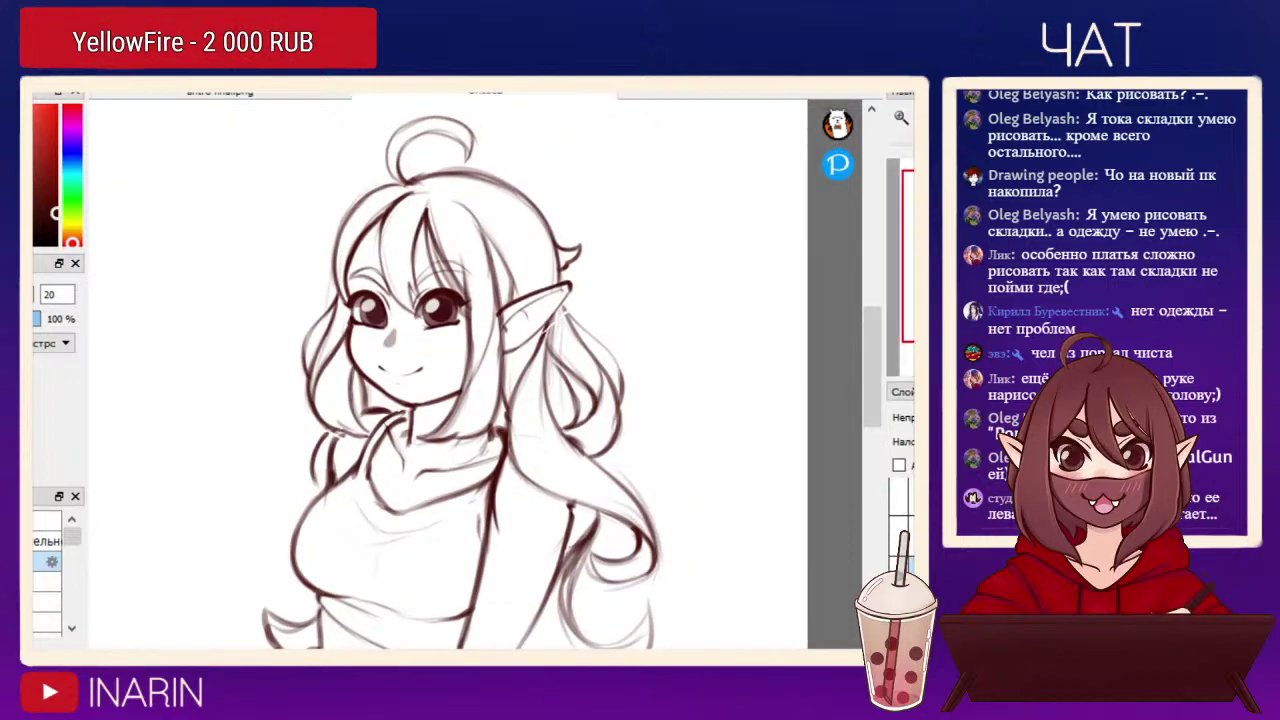
key(h)
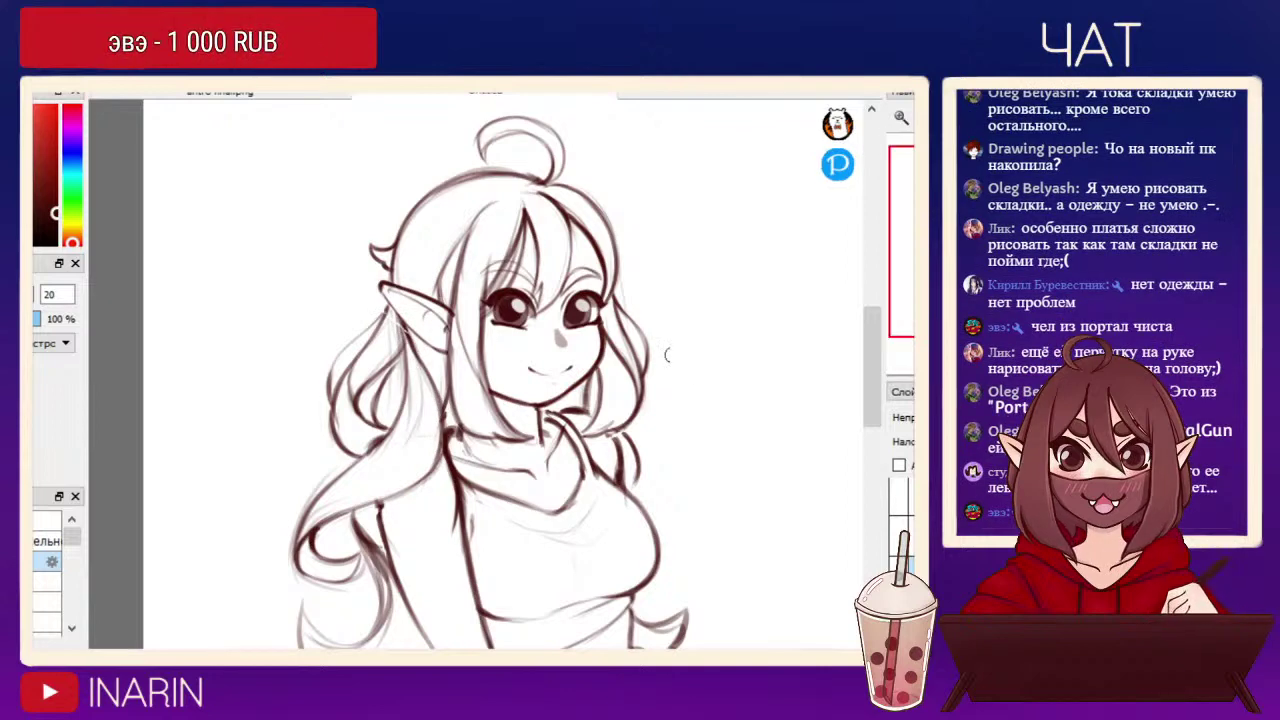
drag(727, 361, 706, 439)
key(h)
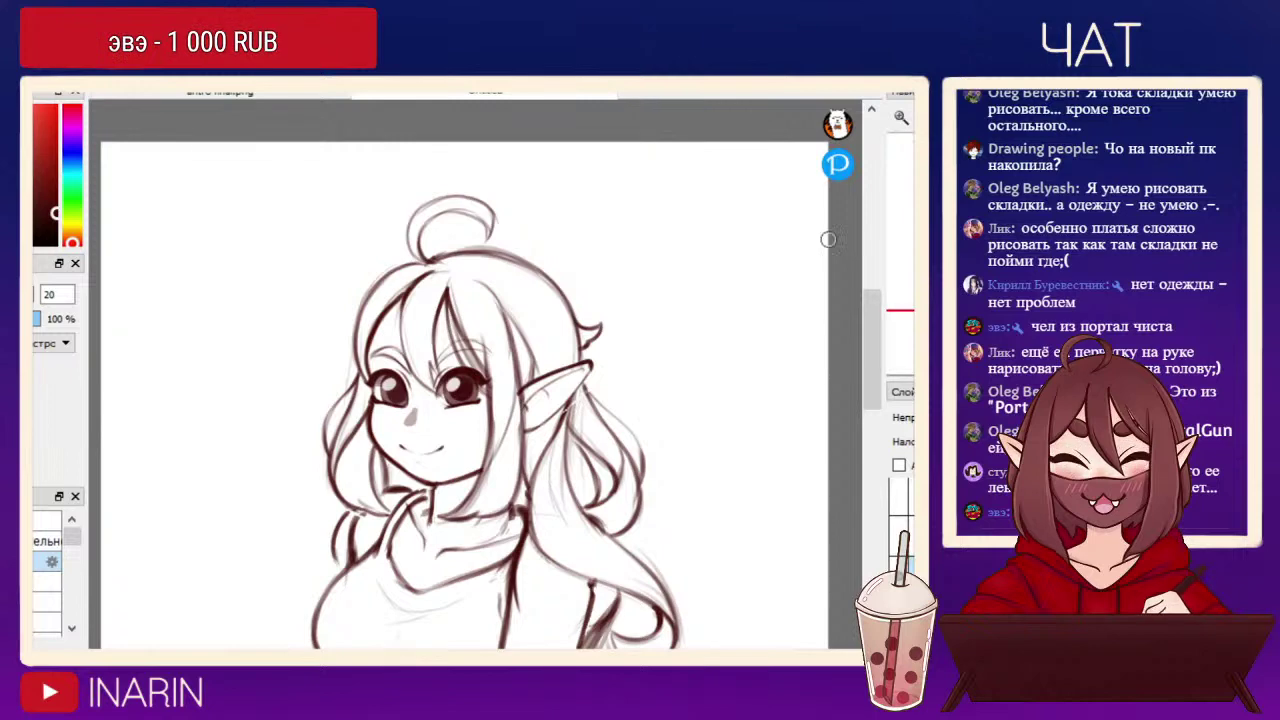
scroll(476, 373, up, 2)
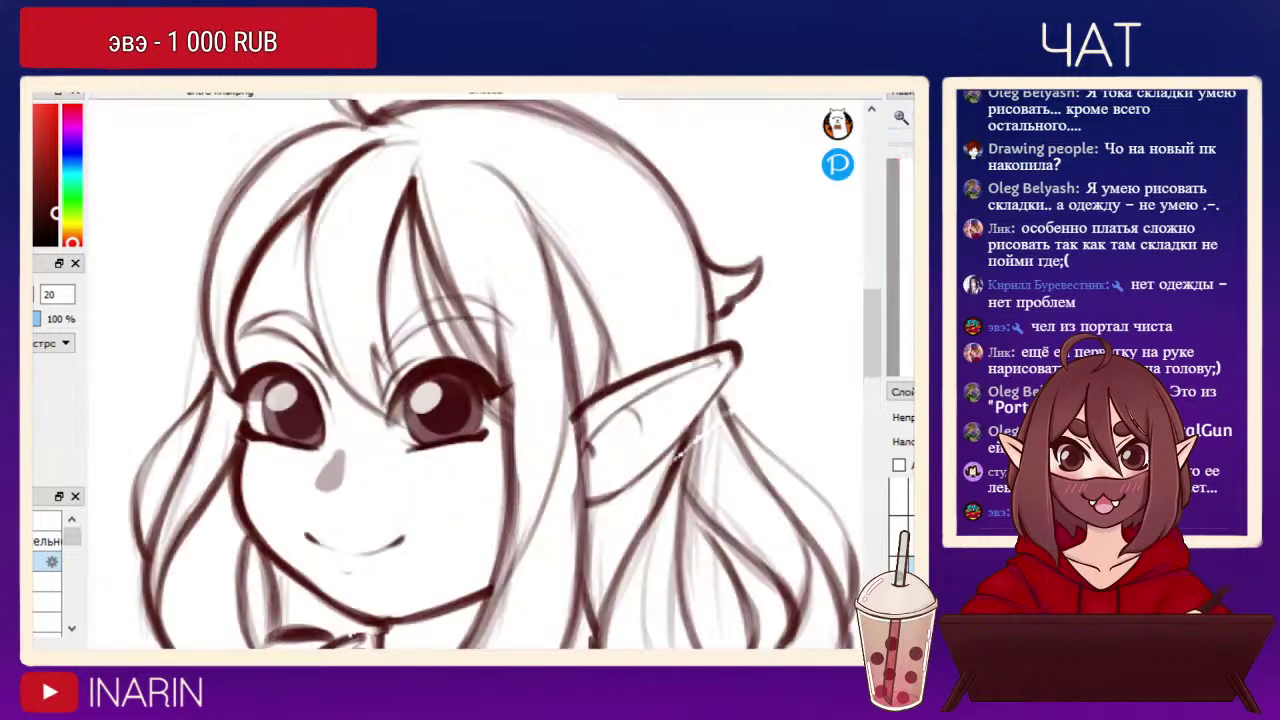
mouse_move(512, 376)
mouse_down()
mouse_move(548, 350)
mouse_move(520, 380)
mouse_up()
mouse_move(508, 425)
mouse_down()
mouse_move(560, 395)
mouse_move(530, 420)
mouse_up()
scroll(845, 222, down, 1)
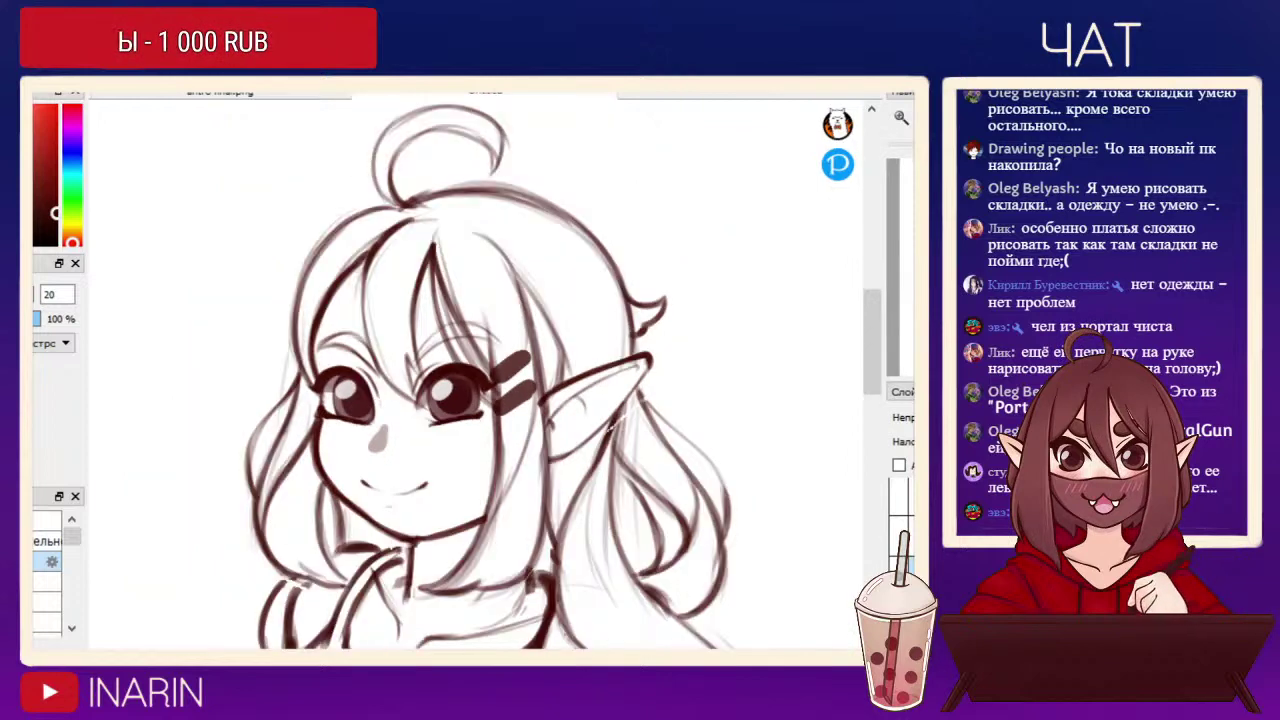
scroll(444, 497, down, 2)
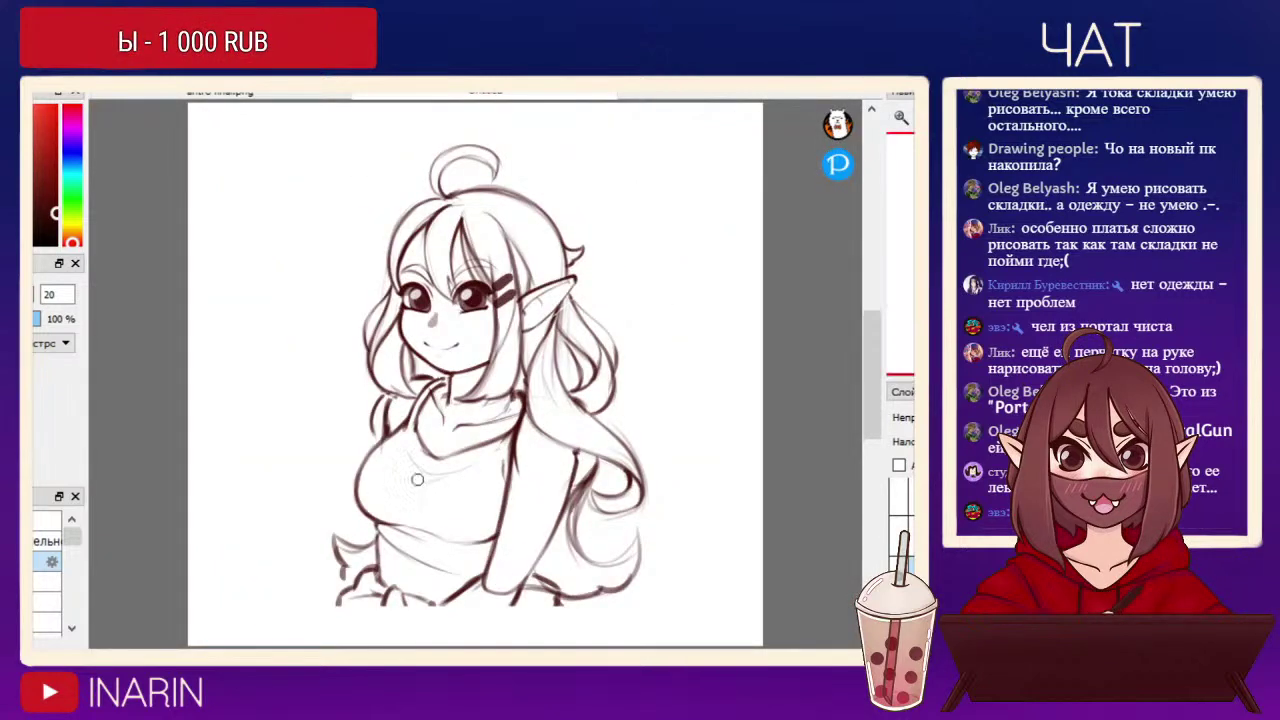
Sketch a round cat-head emblem with two pointed ears on the chest of the top, undoing unwanted strokes.
key(ctrl+z)
mouse_move(444, 497)
mouse_down()
mouse_move(453, 508)
mouse_move(400, 486)
mouse_move(414, 475)
mouse_up()
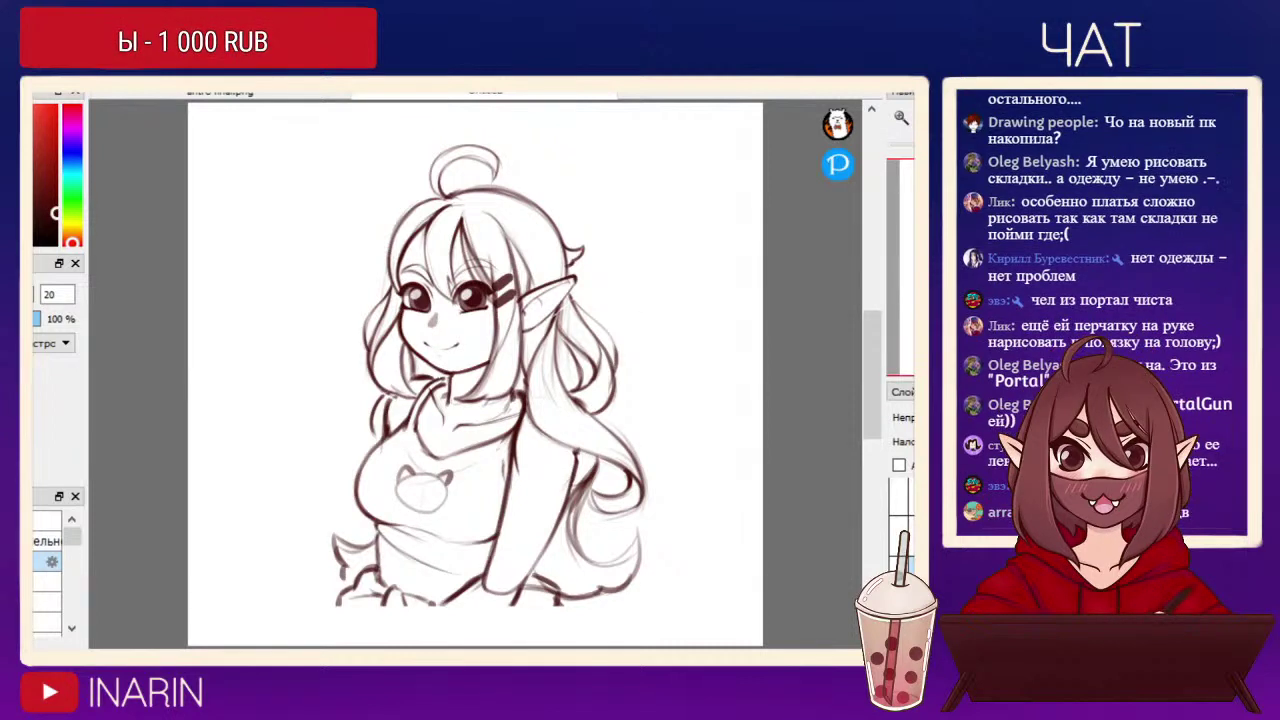
key(h)
key(ctrl+z)
key(ctrl+z)
key(ctrl+z)
mouse_move(548, 507)
mouse_down()
mouse_move(508, 494)
mouse_move(544, 512)
mouse_move(549, 483)
mouse_move(507, 490)
mouse_move(546, 472)
mouse_move(549, 484)
mouse_up()
key(ctrl+z)
key(ctrl+z)
key(ctrl+z)
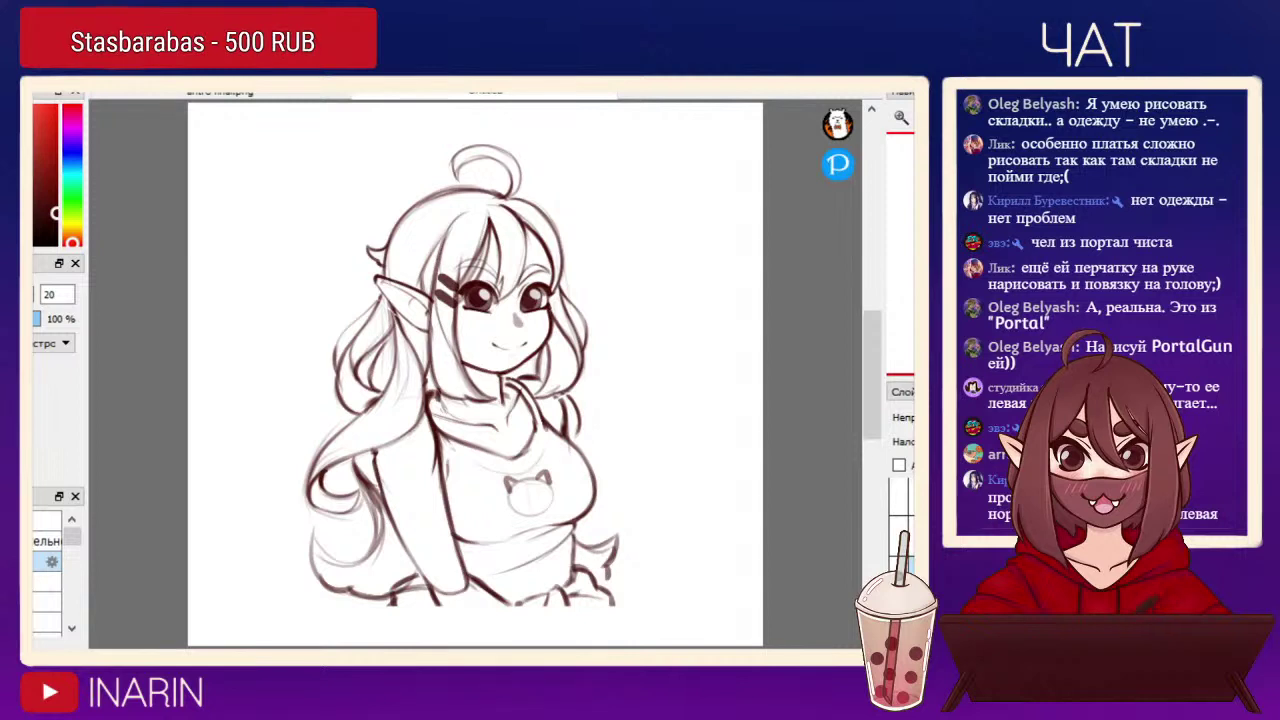
Lasso the jaw and chin line in the mirrored view, narrow it slightly with a transform, and clear the selection.
key(Down)
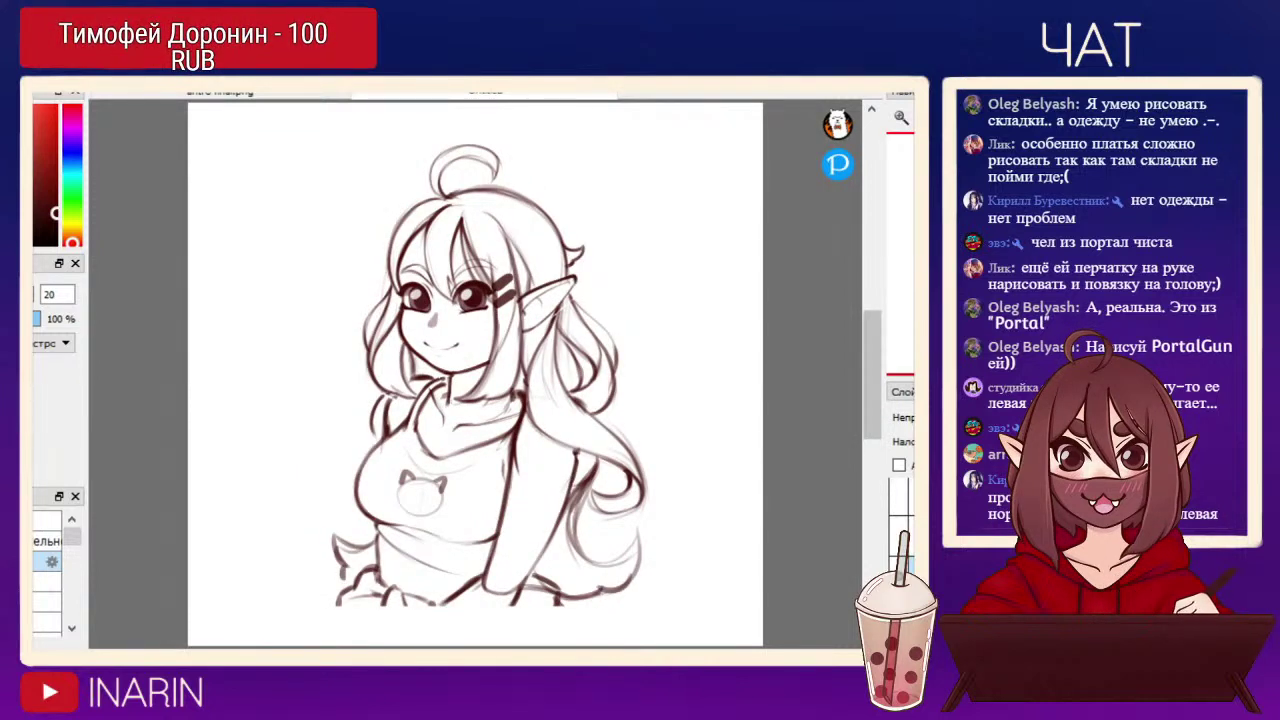
key(h)
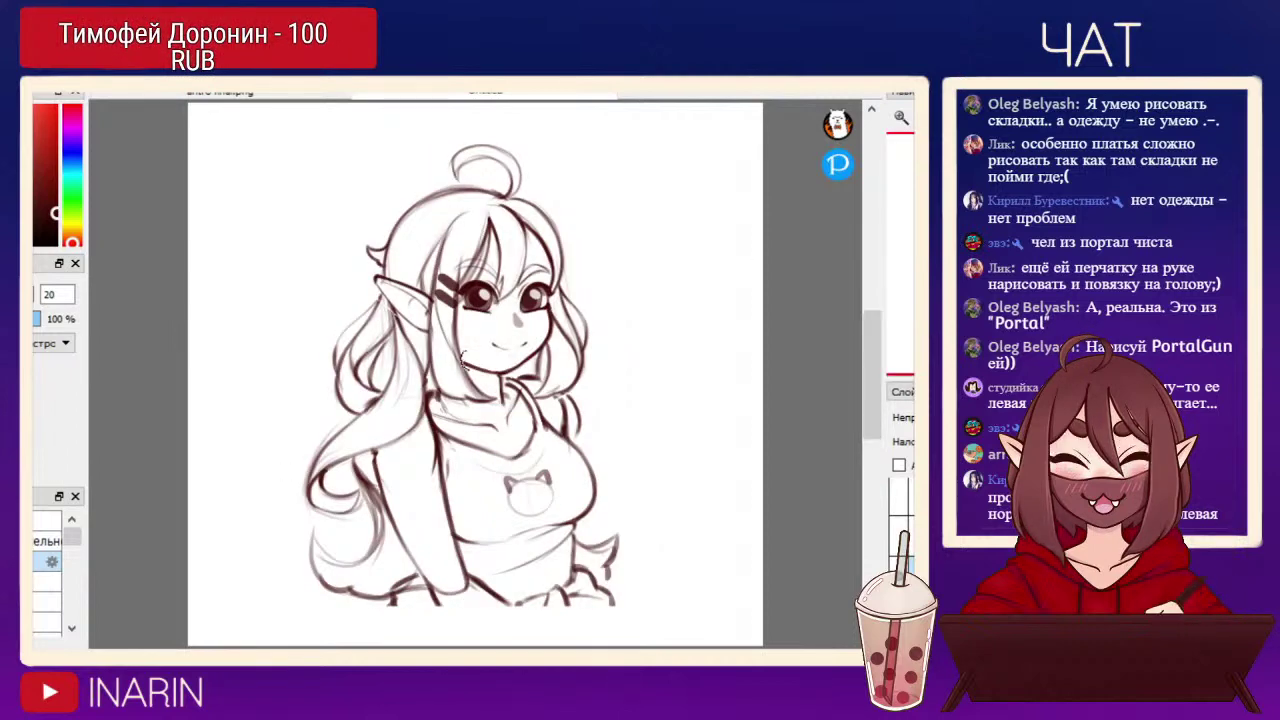
drag(507, 377, 535, 359)
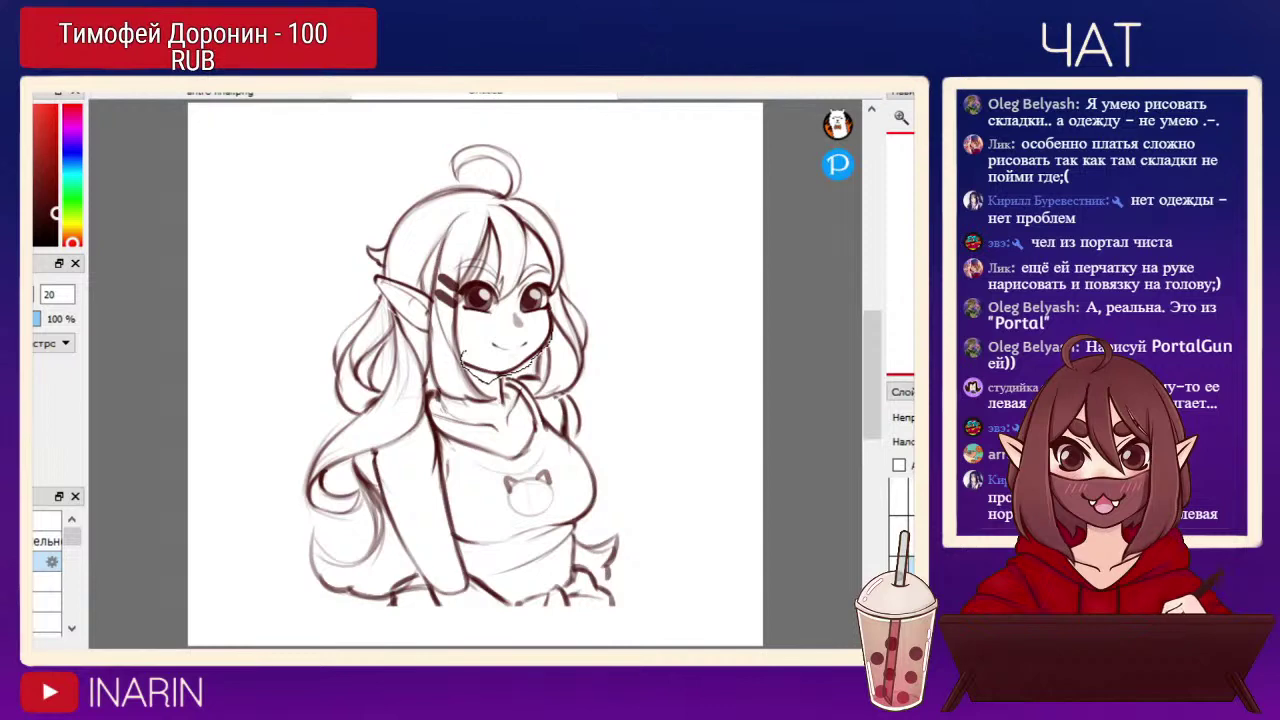
key(ctrl+t)
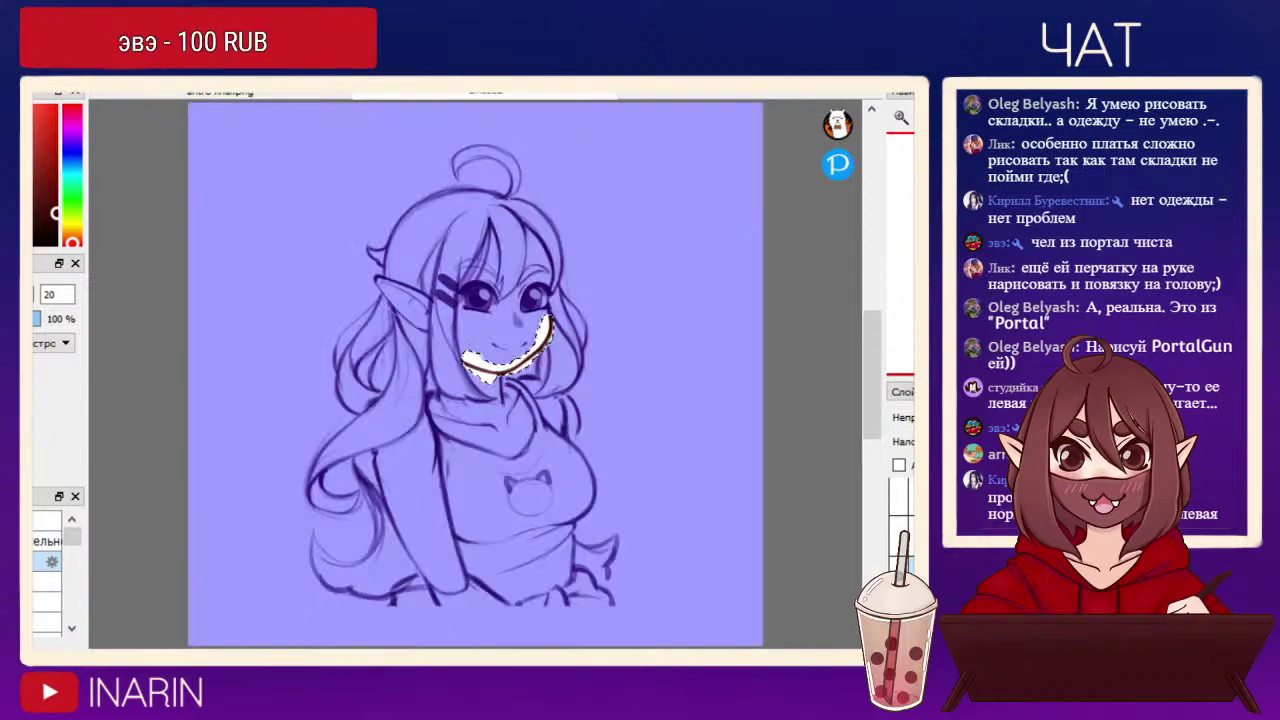
drag(553, 309, 545, 309)
key(Return)
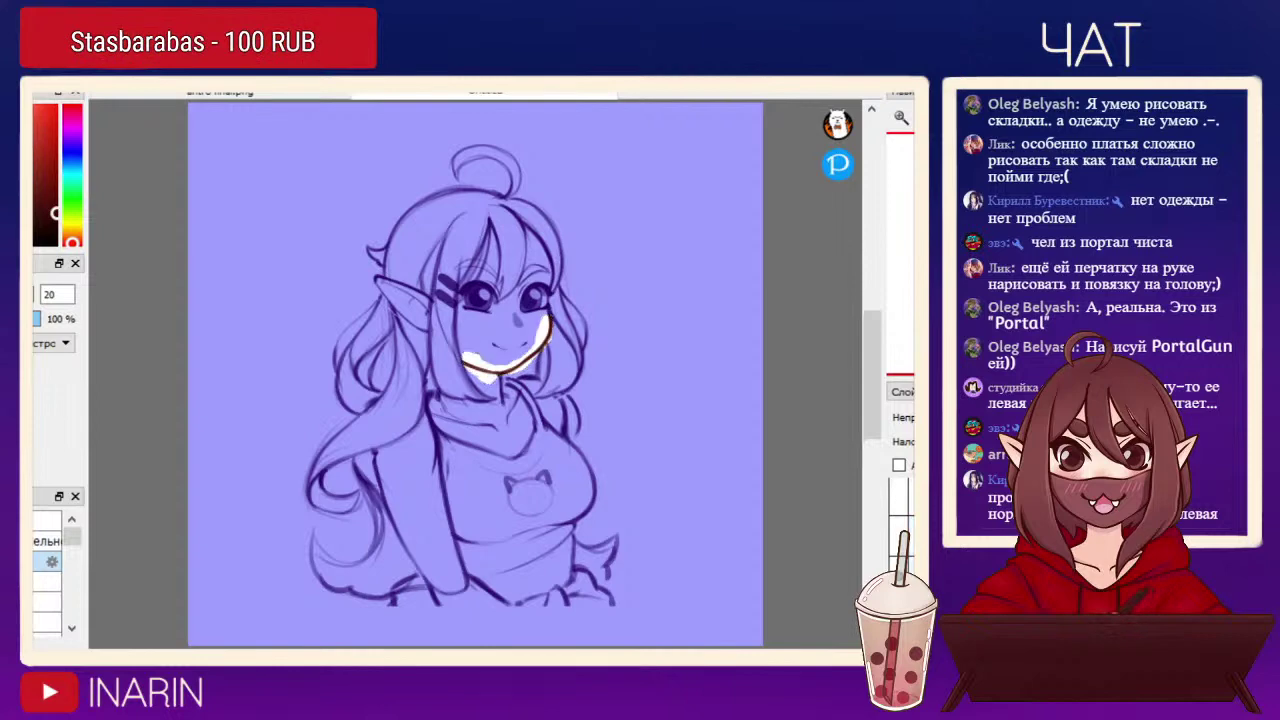
key(ctrl+t)
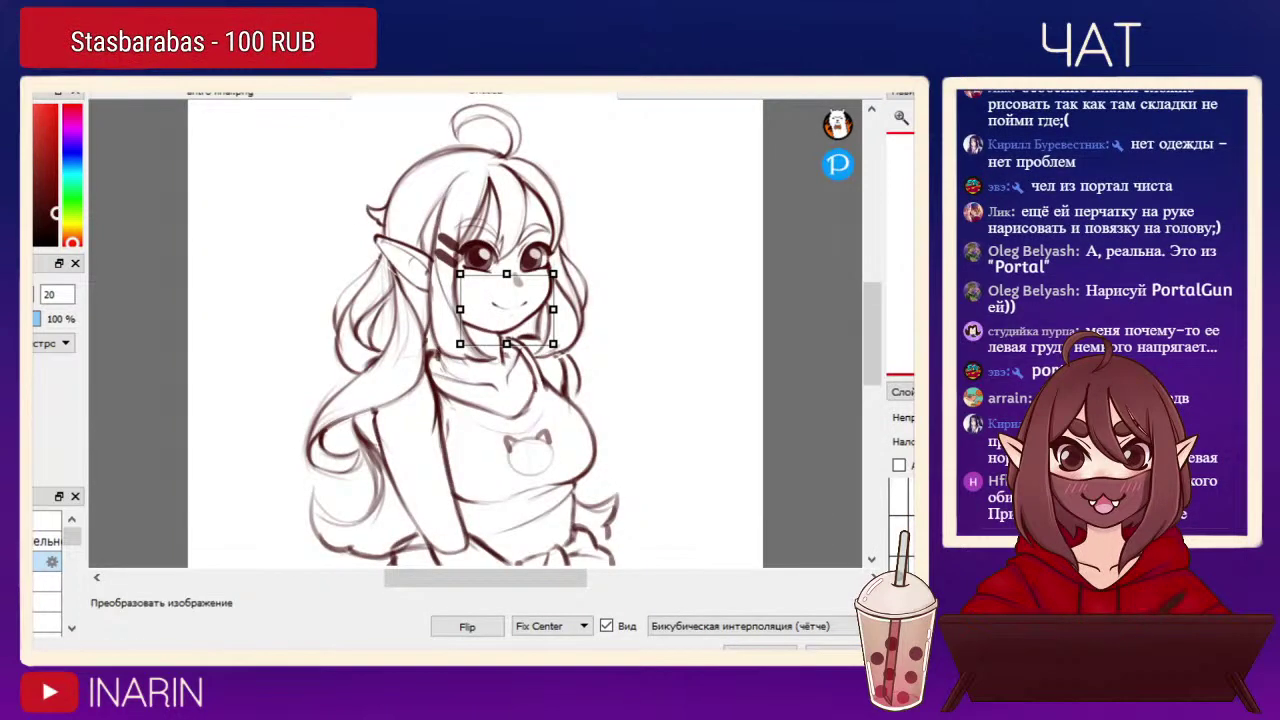
drag(507, 309, 507, 309)
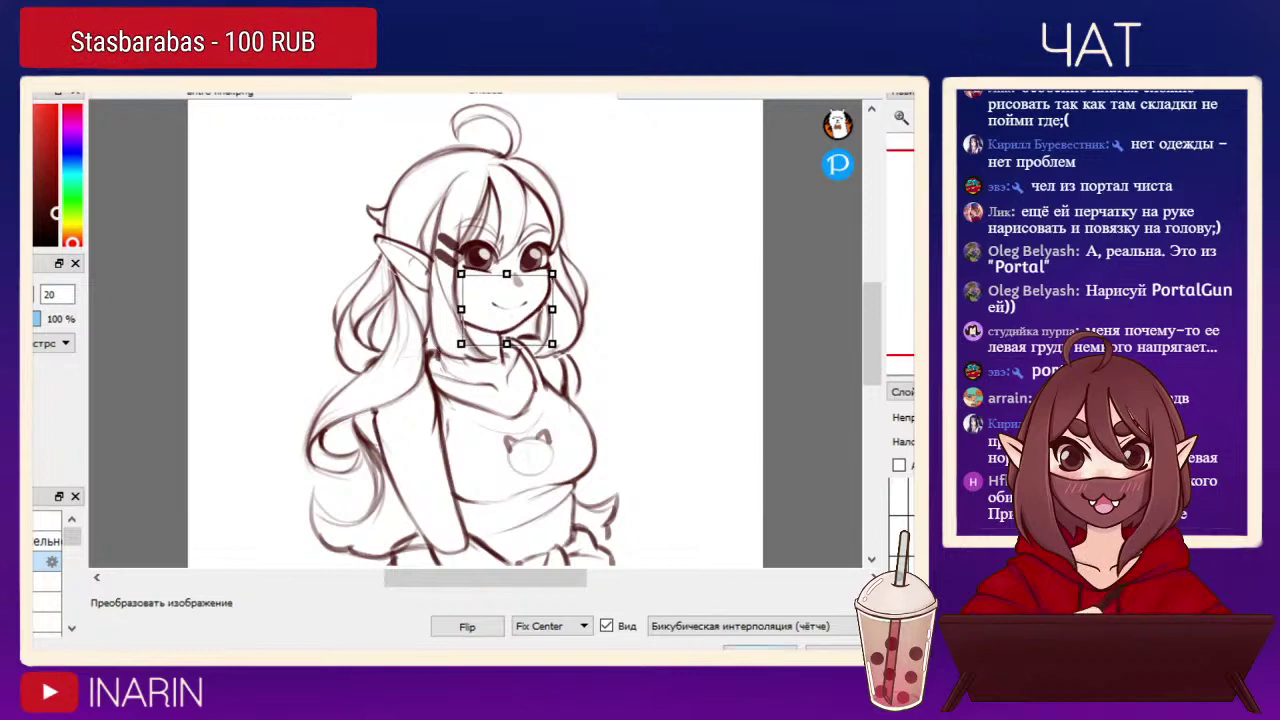
key(Return)
key(ctrl+d)
key(Down)
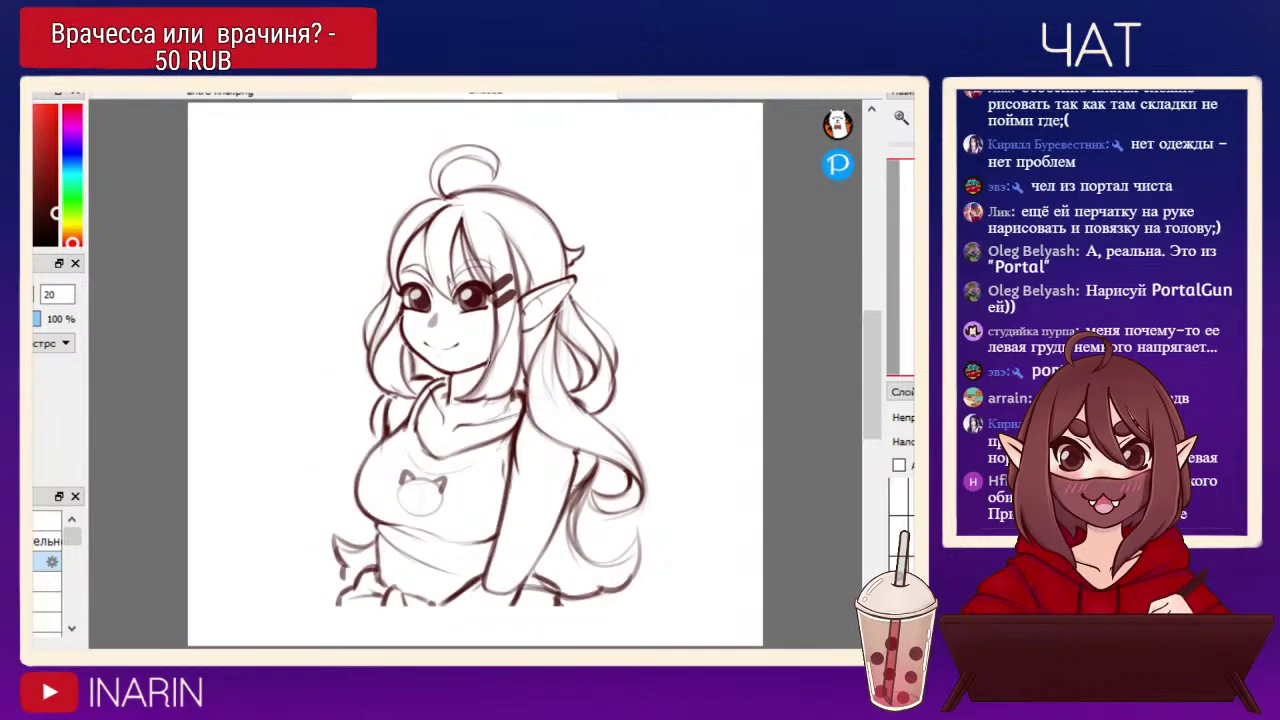
Reduce the brush size to 12.5 and redraw the broken parts of the jawline so it joins cleanly.
key(Up)
key(Up)
key(Up)
drag(654, 533, 722, 637)
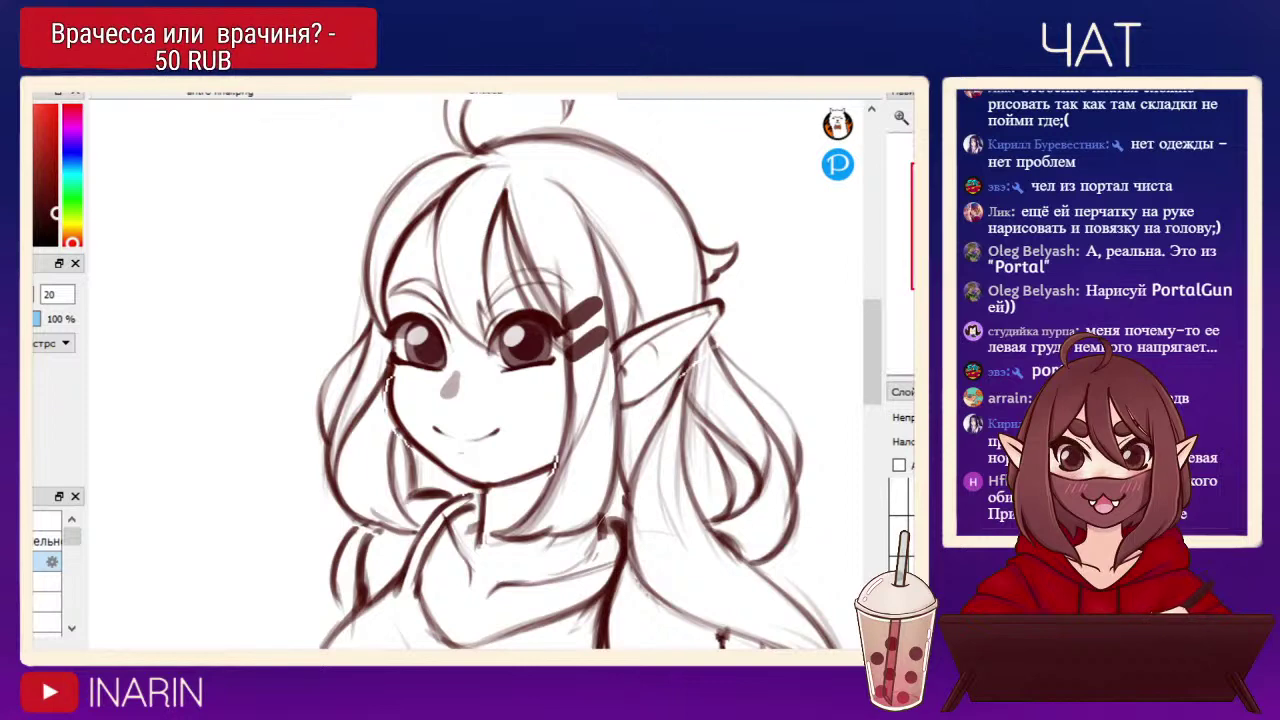
key(bracketleft)
key(bracketleft)
key(bracketleft)
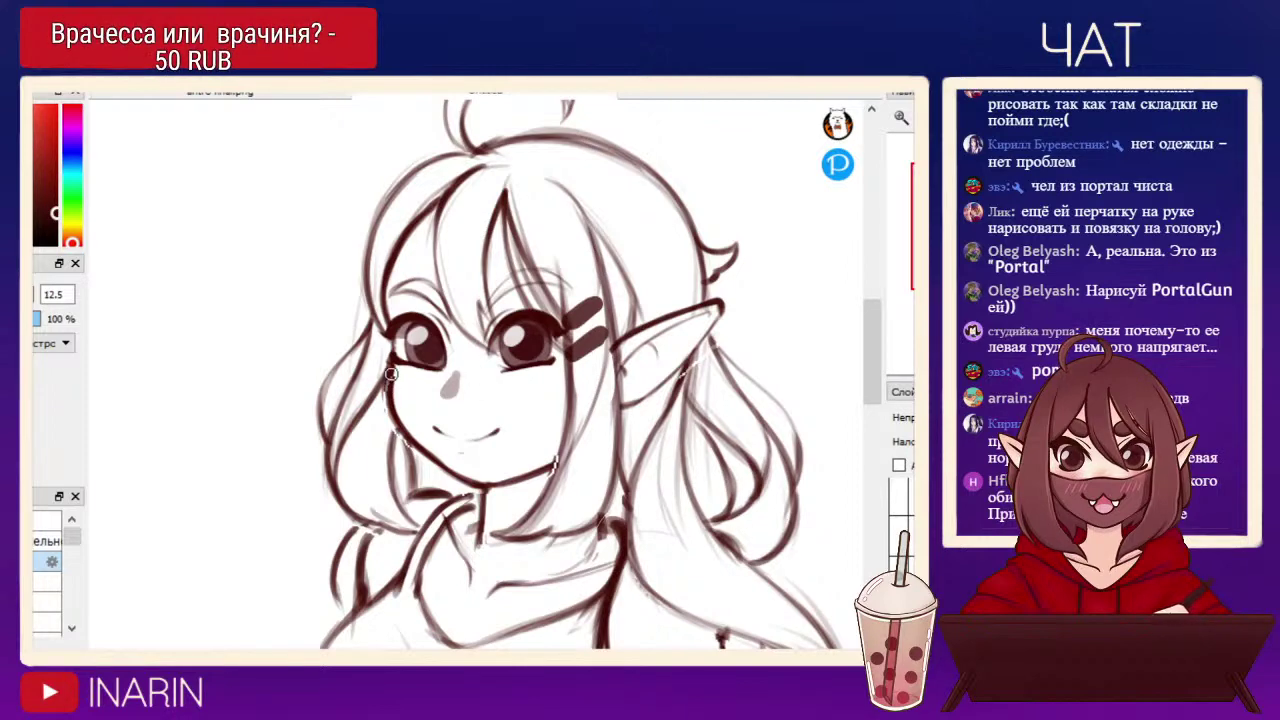
drag(546, 470, 559, 460)
mouse_move(568, 415)
mouse_down()
mouse_move(539, 503)
mouse_move(561, 463)
mouse_up()
Redraw the edge of the hair lock in front of the near ear and check the whole figure mirrored.
drag(615, 335, 625, 452)
key(ctrl+z)
drag(613, 342, 618, 434)
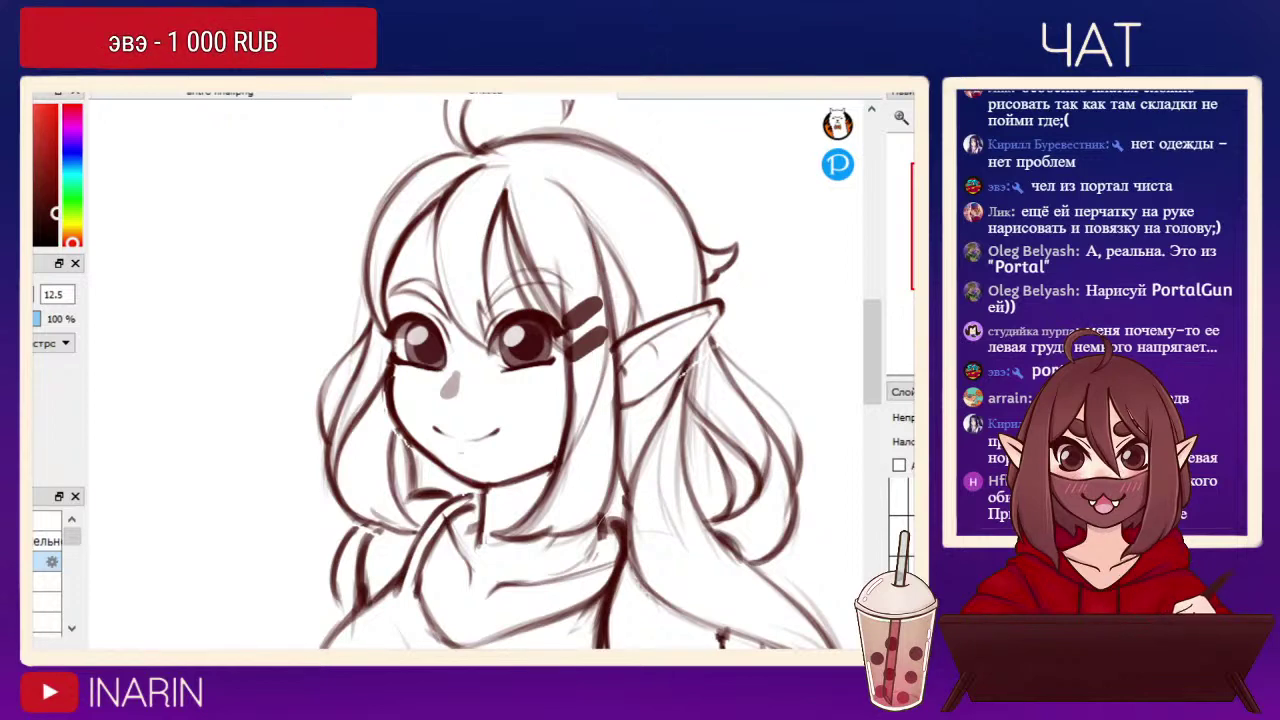
scroll(570, 375, down, 6)
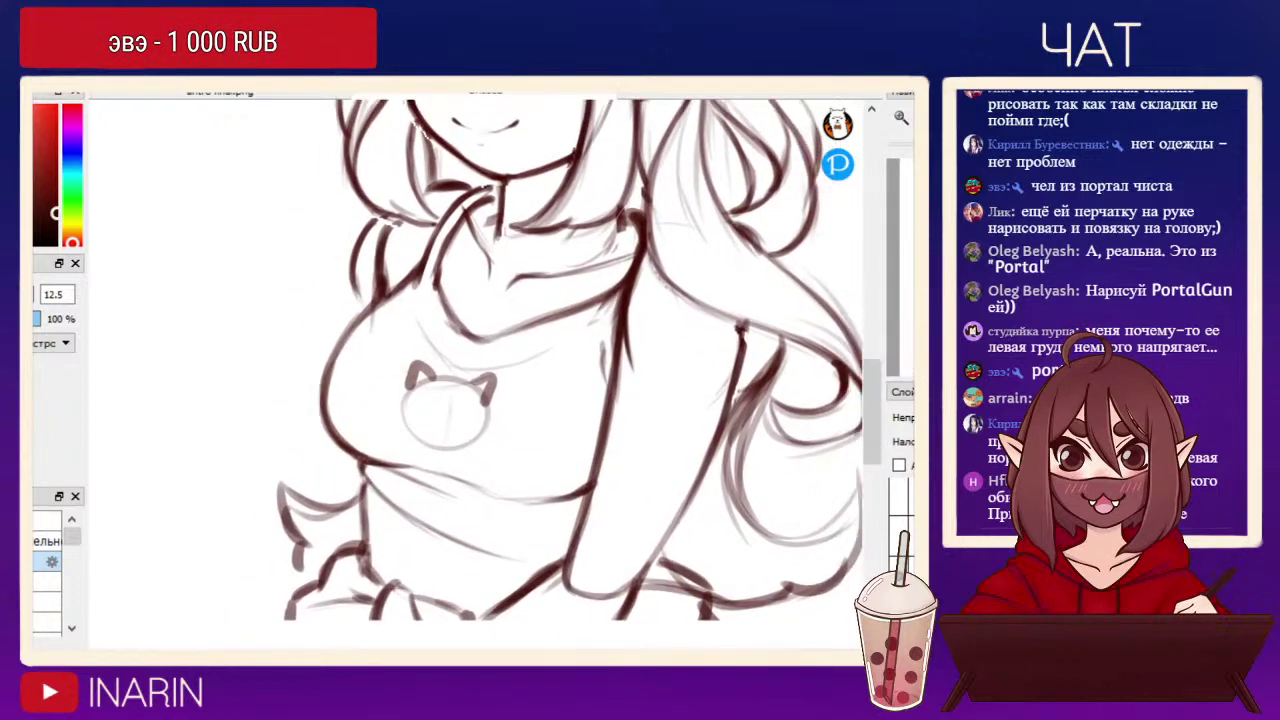
key(ctrl+0)
key(h)
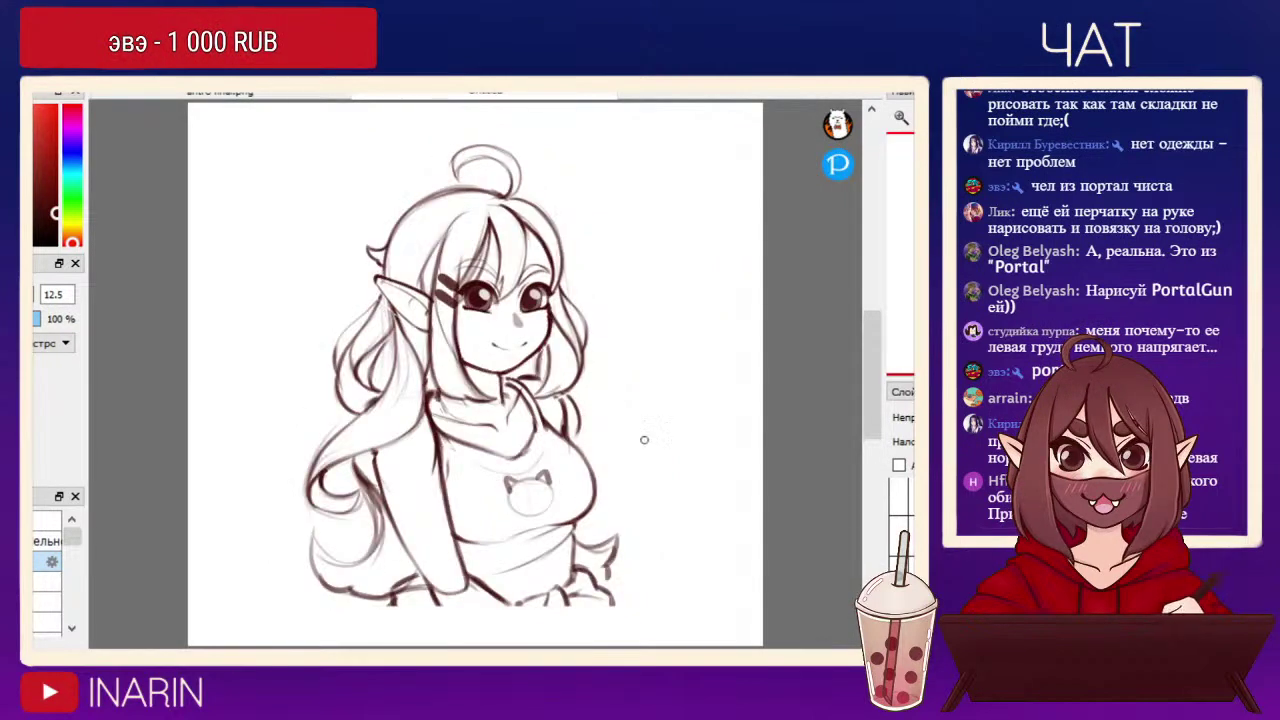
Change the canvas background colour from white to a pale greyish pink.
key(h)
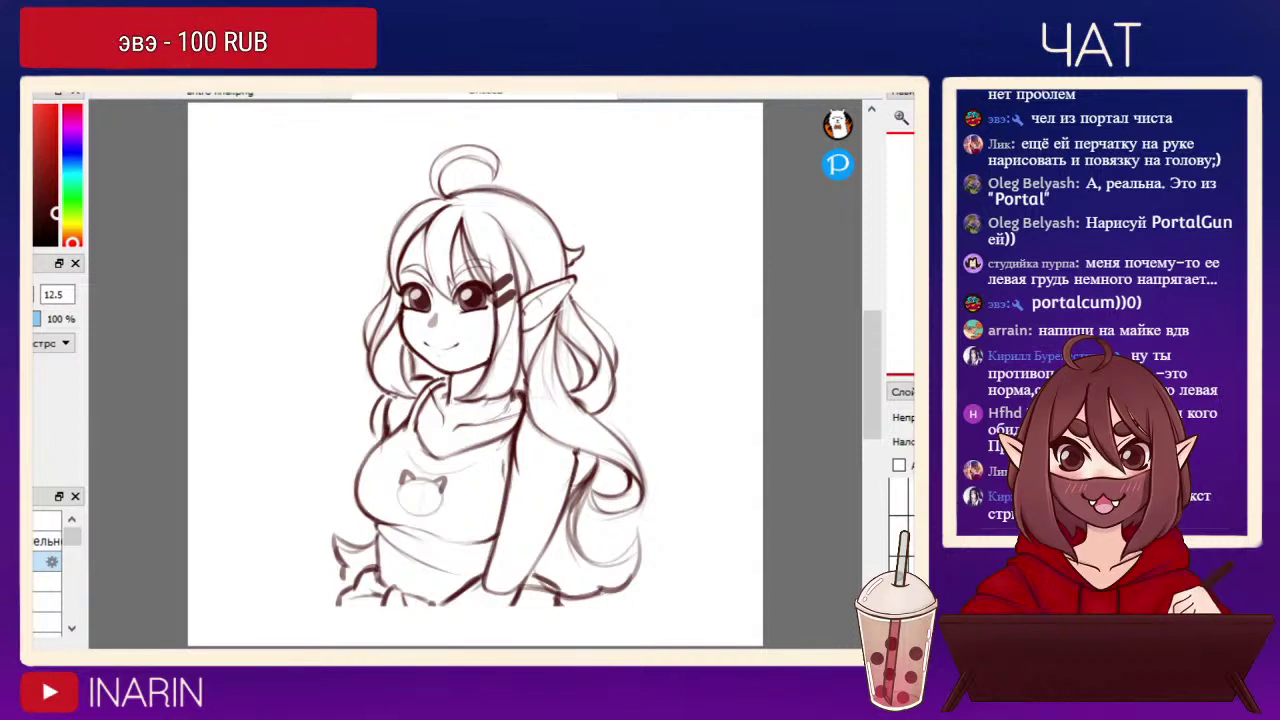
mouse_move(475, 375)
mouse_down()
mouse_move(446, 318)
mouse_move(524, 335)
mouse_move(493, 378)
mouse_up()
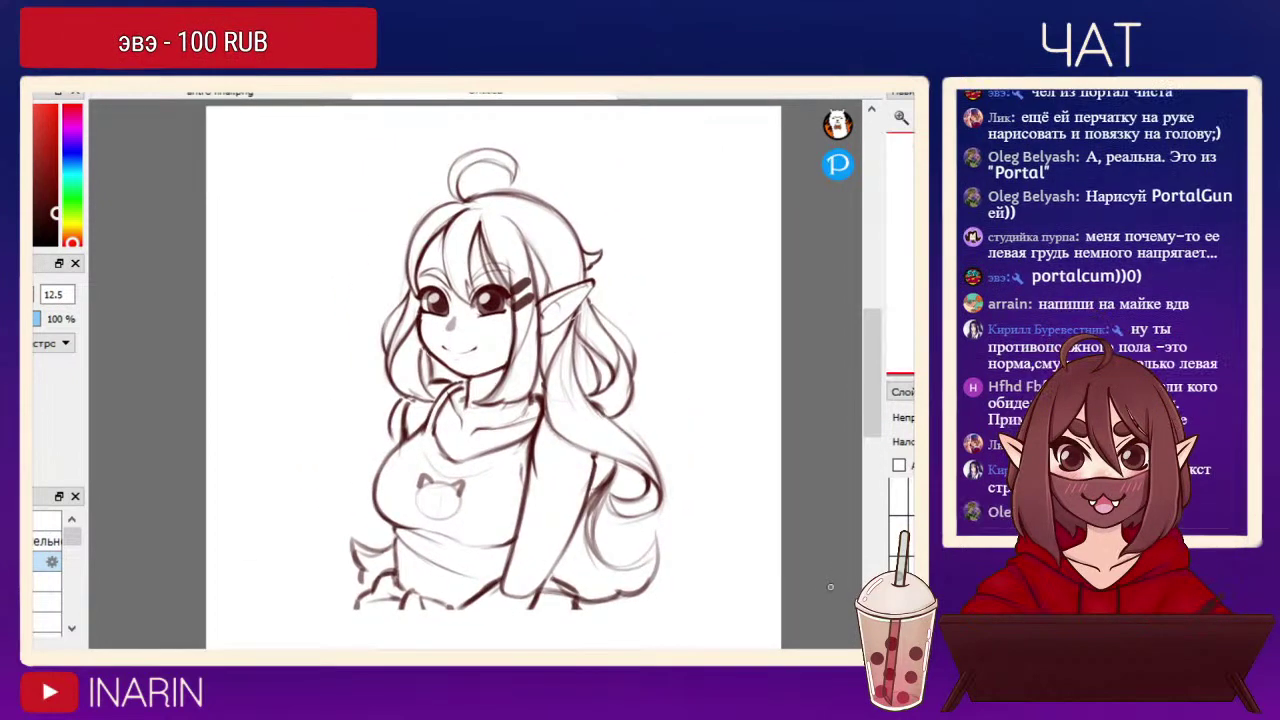
click(442, 37)
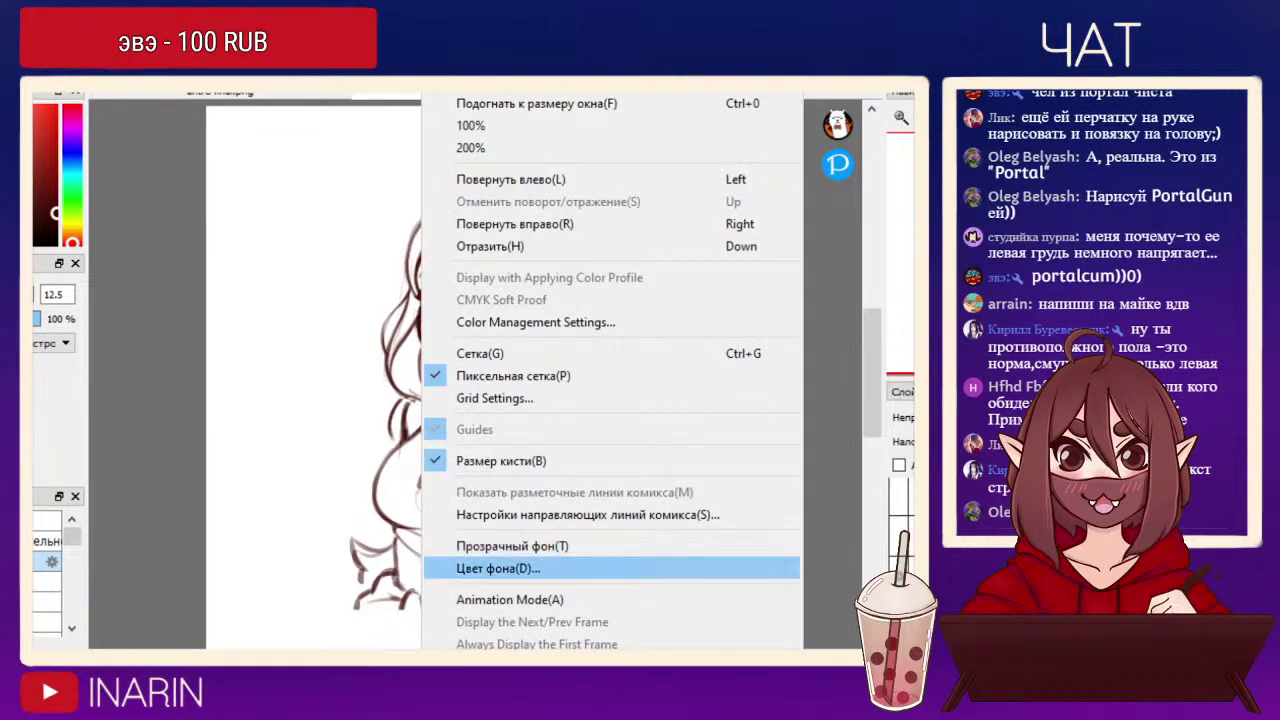
click(498, 568)
click(424, 334)
click(420, 328)
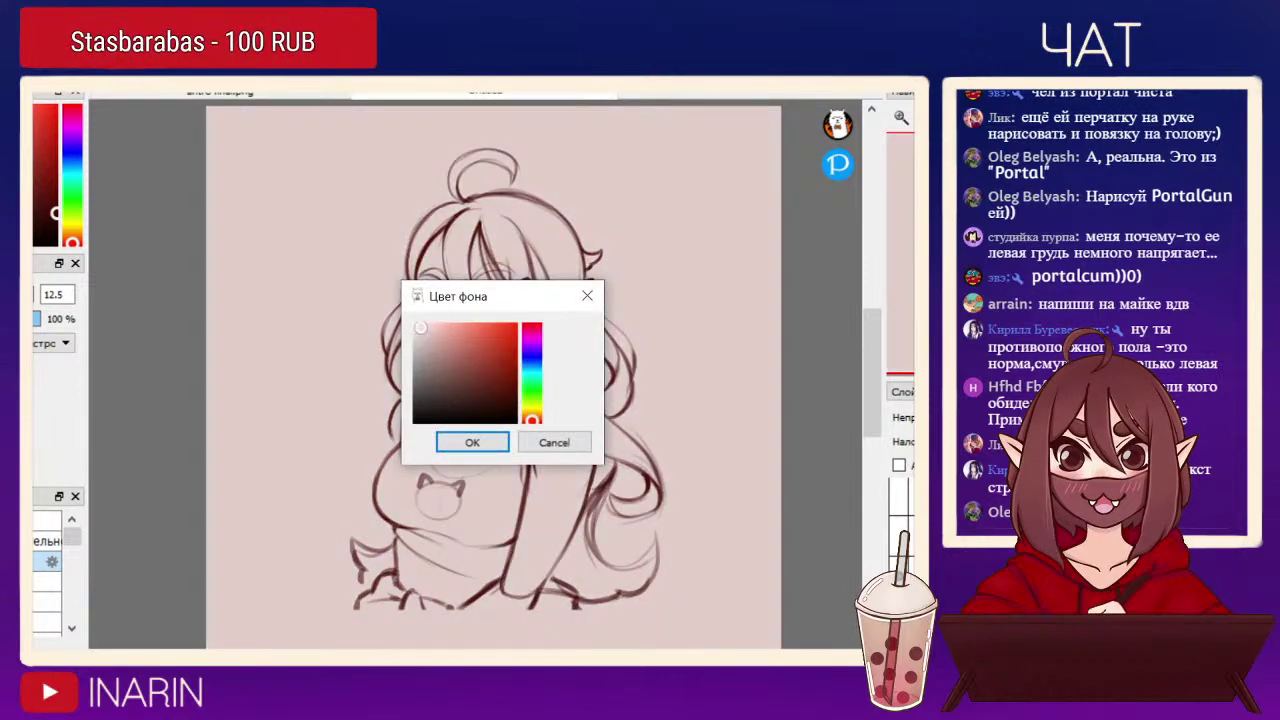
click(421, 336)
click(422, 329)
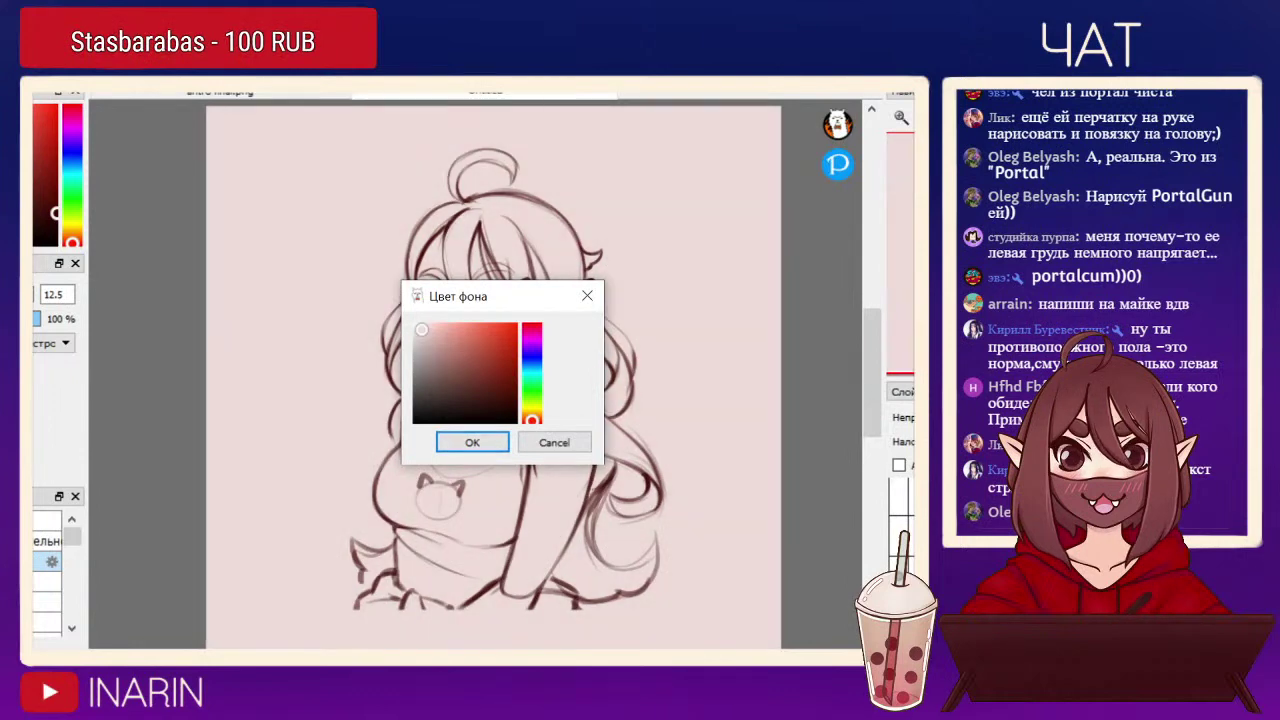
click(472, 442)
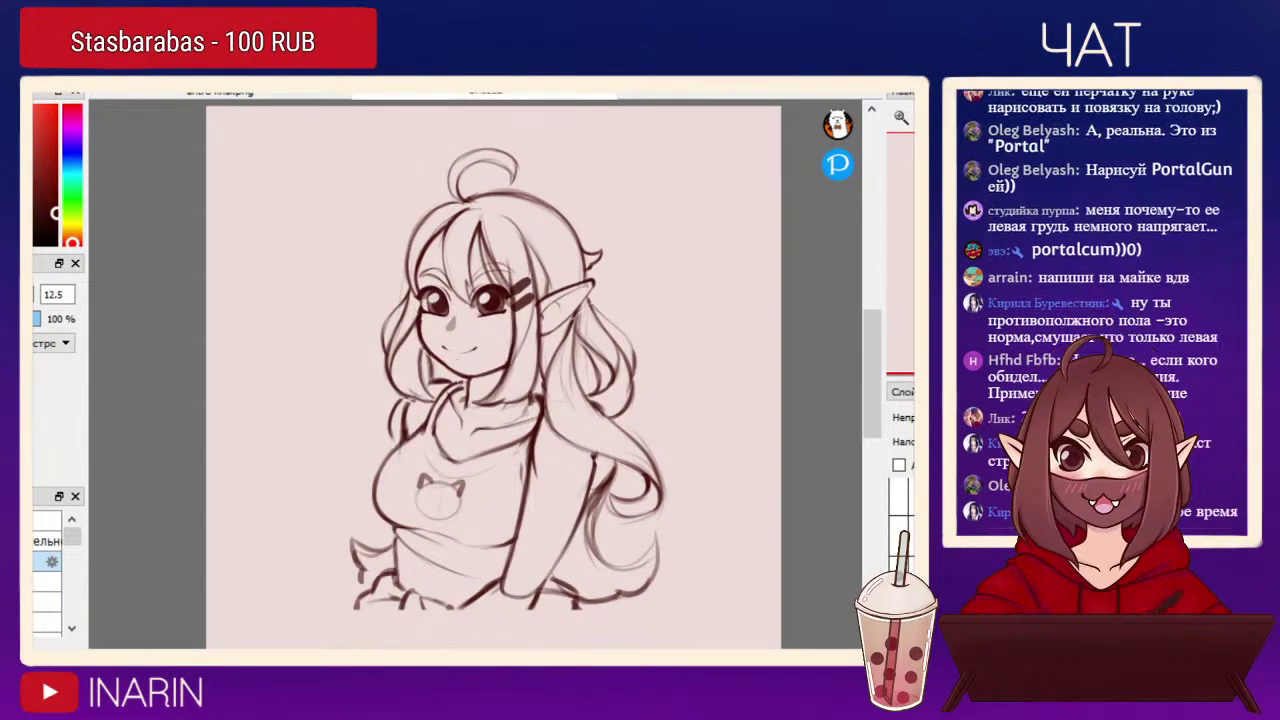
Handwrite the word "цвет !" in the empty area above and beside the character's head.
mouse_move(236, 132)
mouse_down()
mouse_move(275, 160)
mouse_move(291, 117)
mouse_move(306, 148)
mouse_move(362, 152)
mouse_up()
drag(401, 118, 398, 146)
click(399, 157)
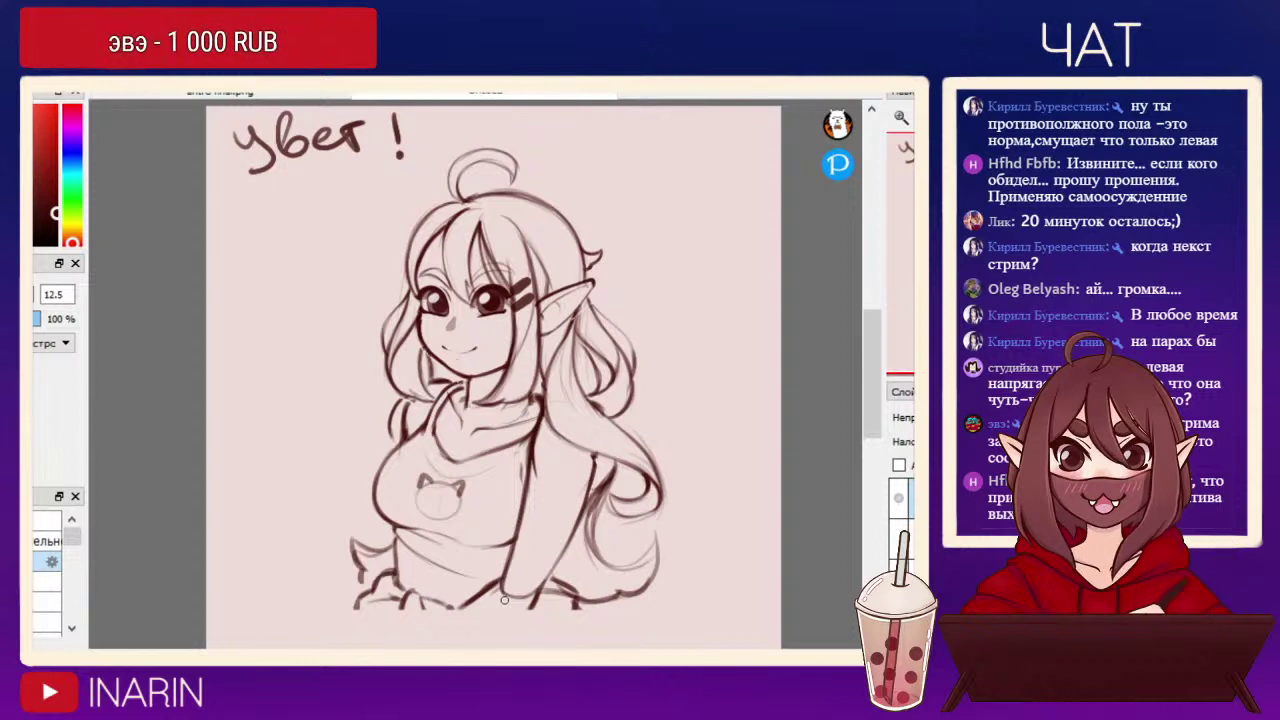
In the mirrored view, lasso the eye nearest the hair clips, rotate it very slightly with a transform, and clear the selection.
key(h)
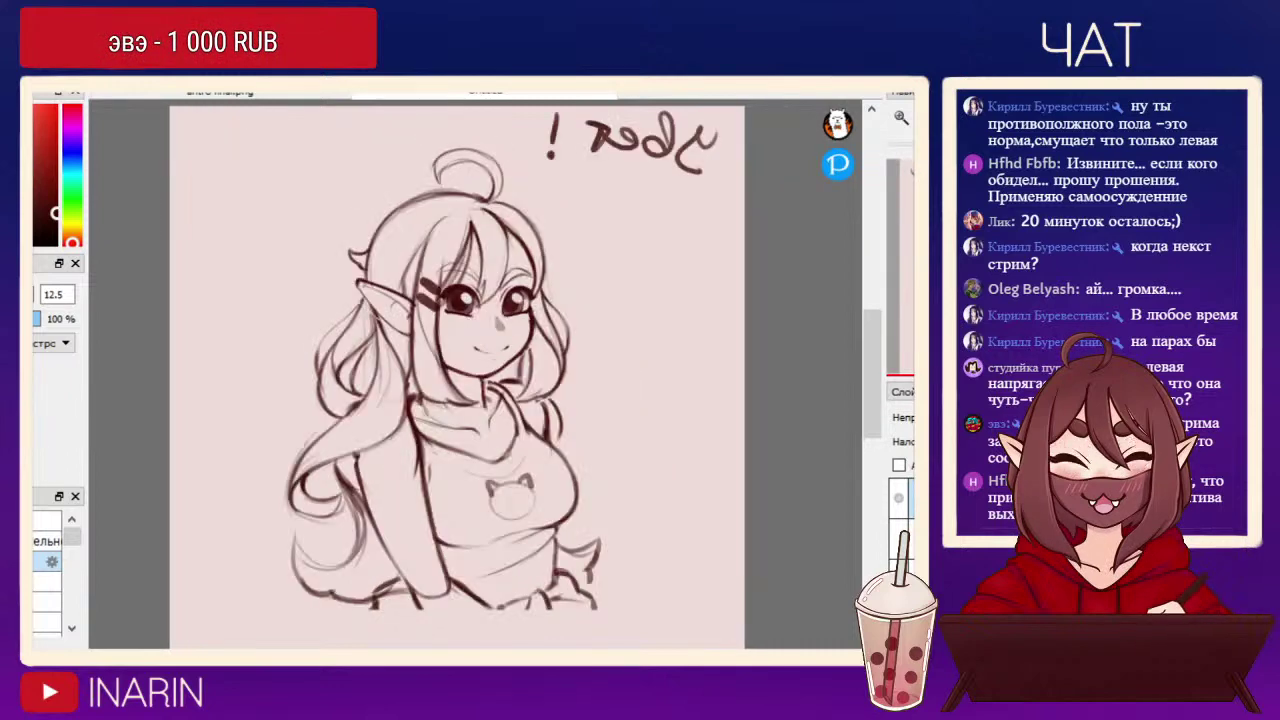
key(h)
key(h)
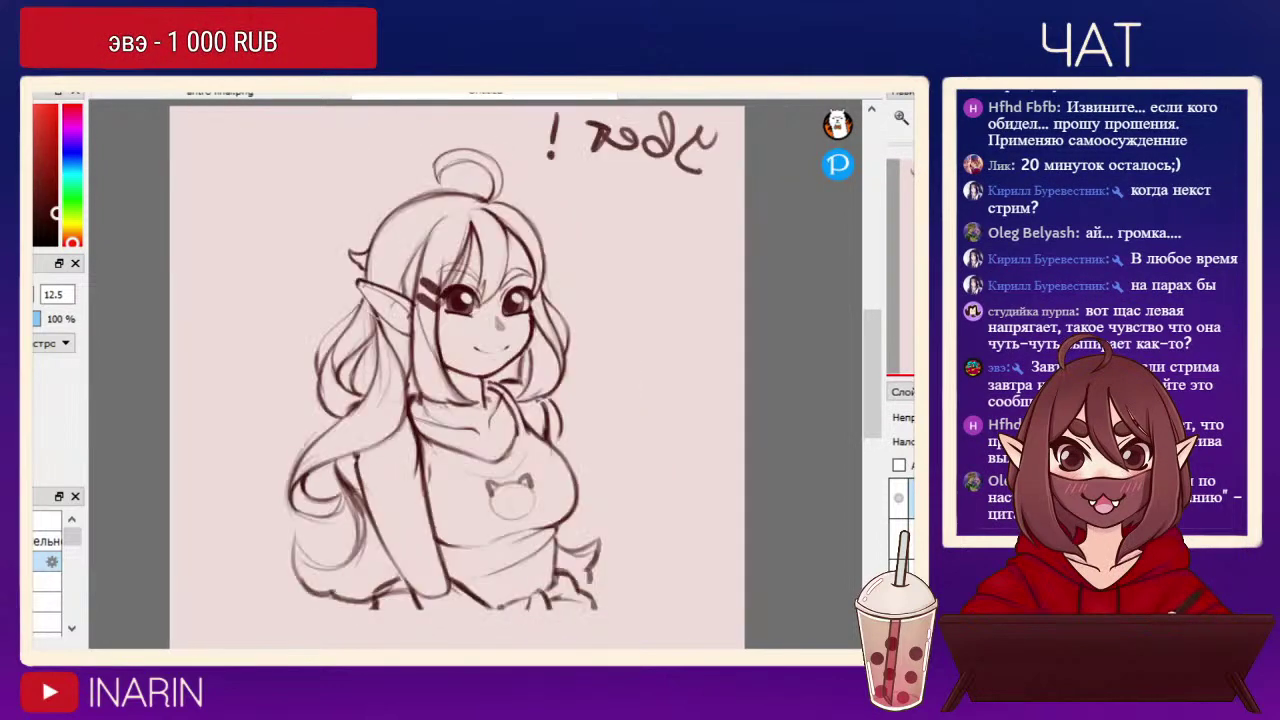
click(469, 299)
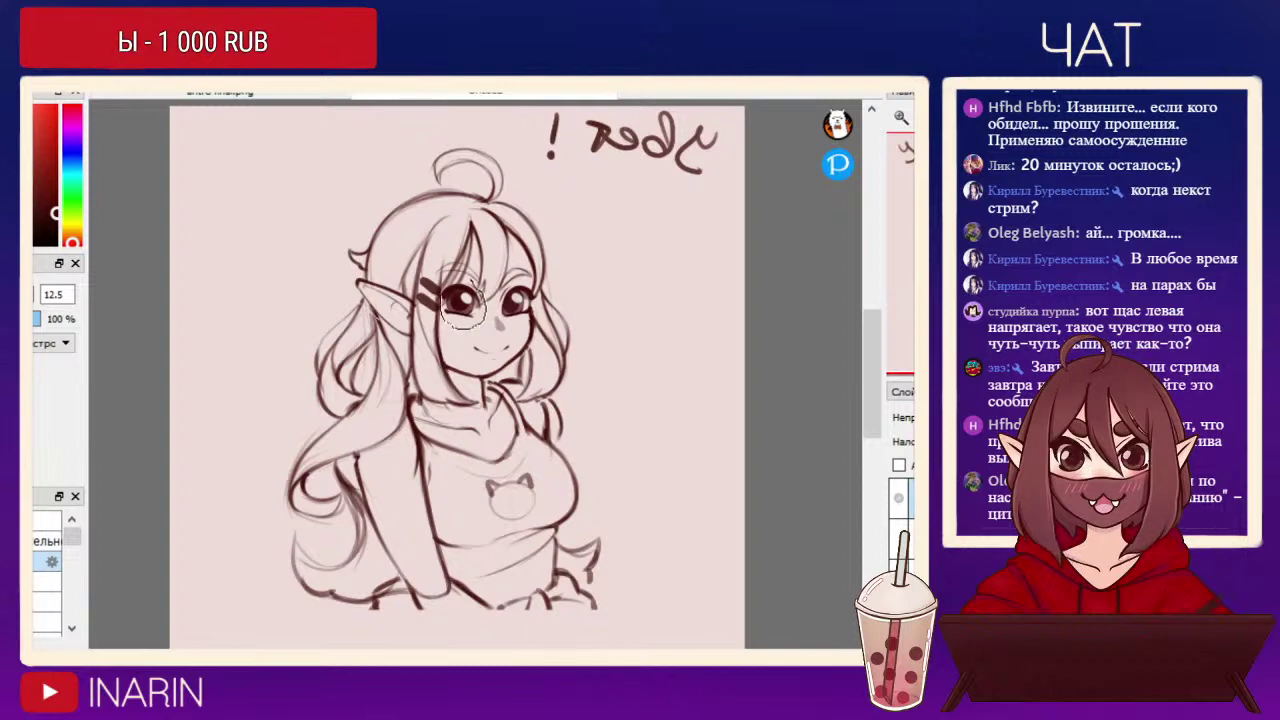
drag(442, 297, 474, 281)
key(ctrl+t)
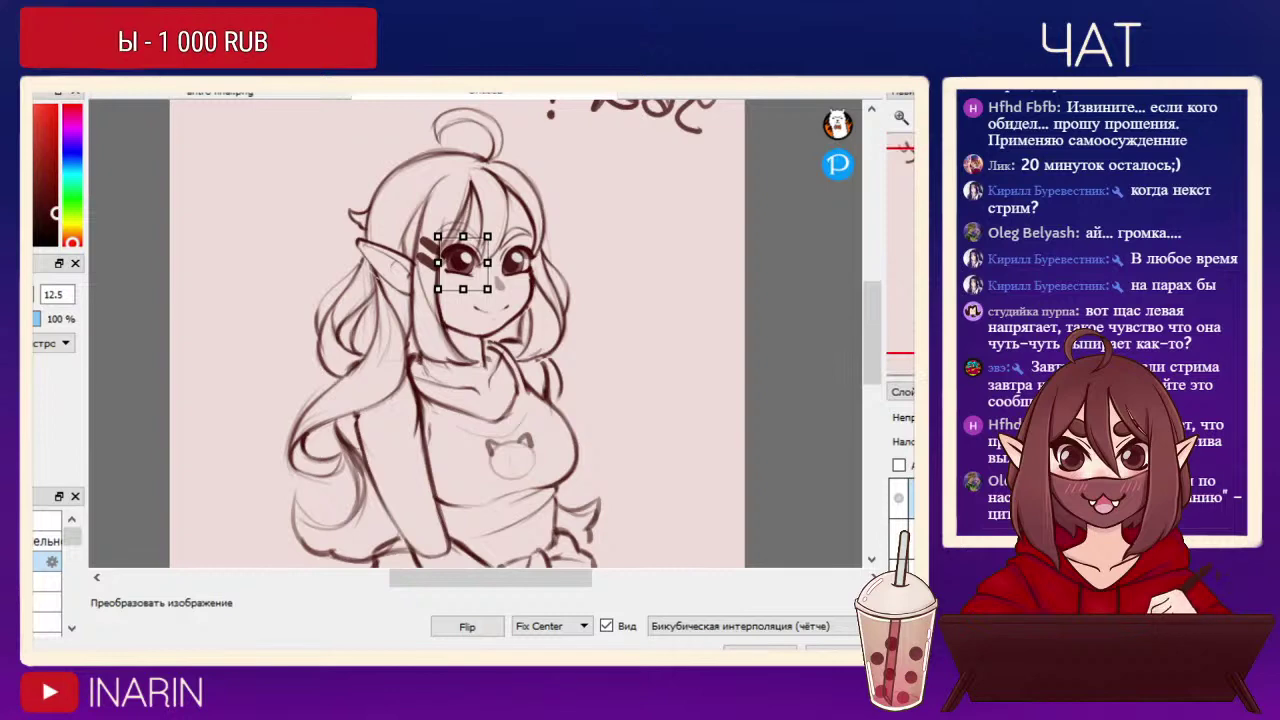
key(Return)
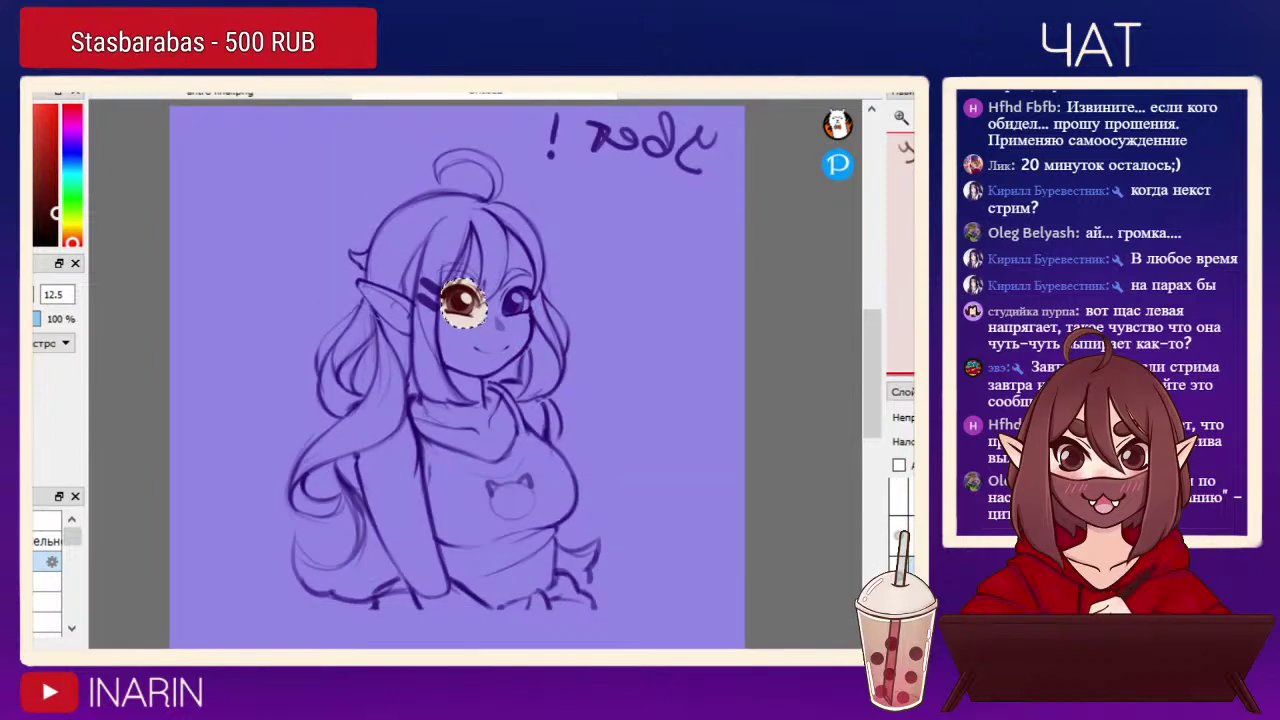
key(ctrl+t)
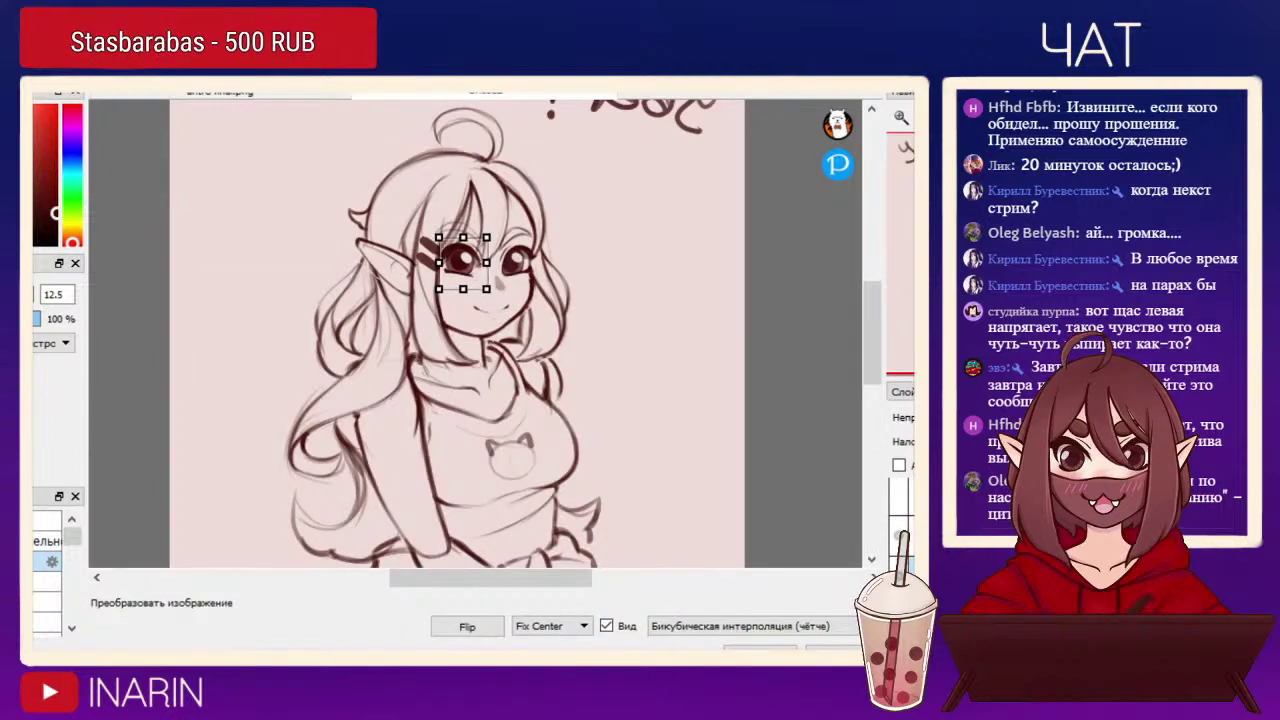
drag(508, 300, 510, 297)
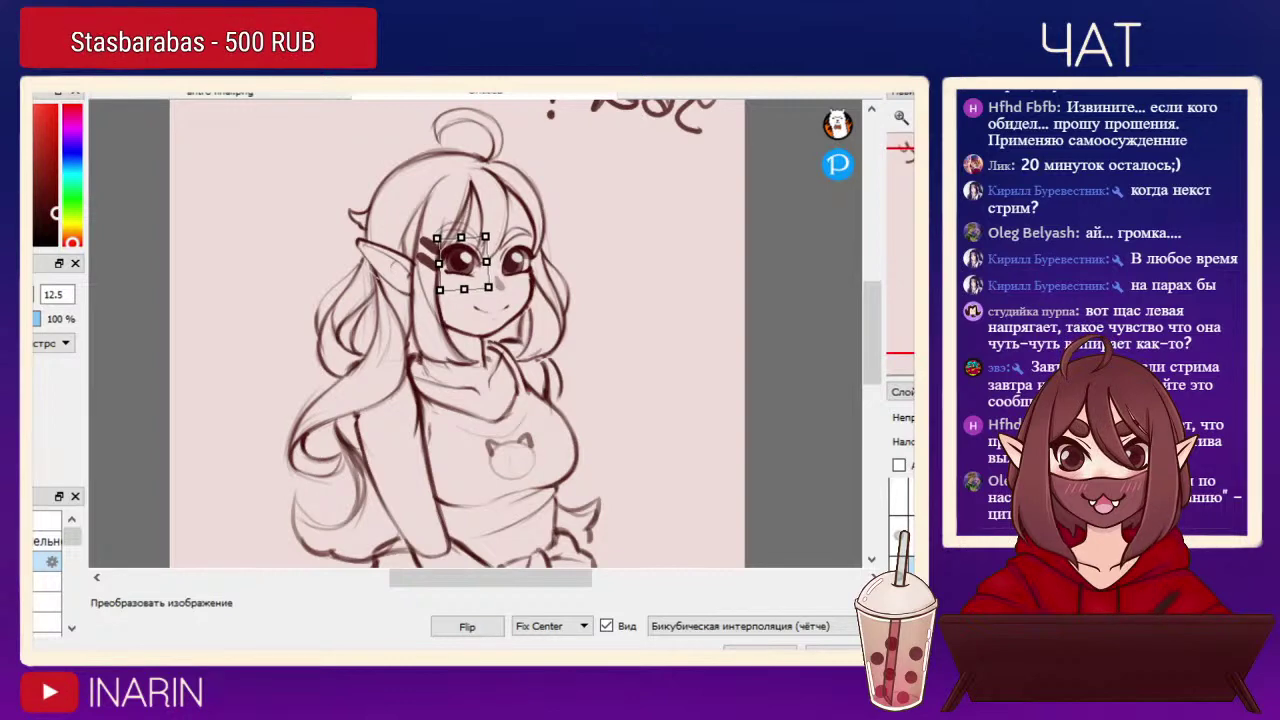
drag(488, 287, 489, 289)
key(Return)
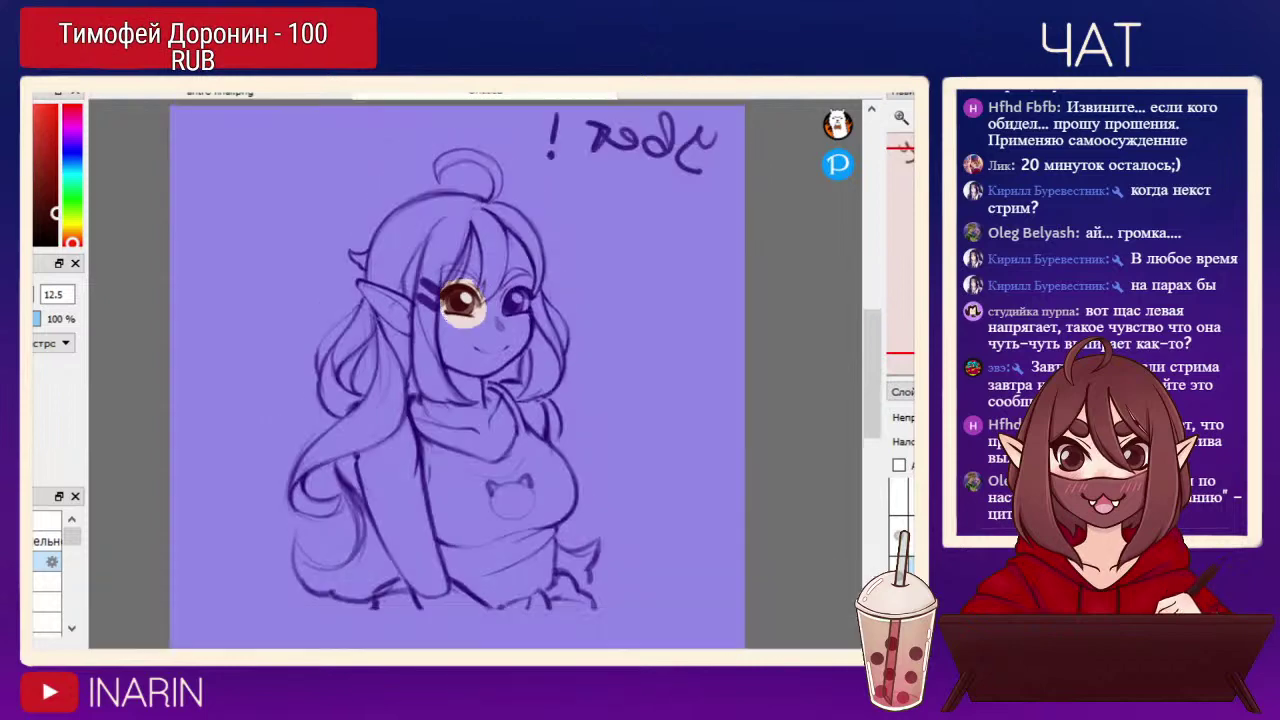
key(h)
key(h)
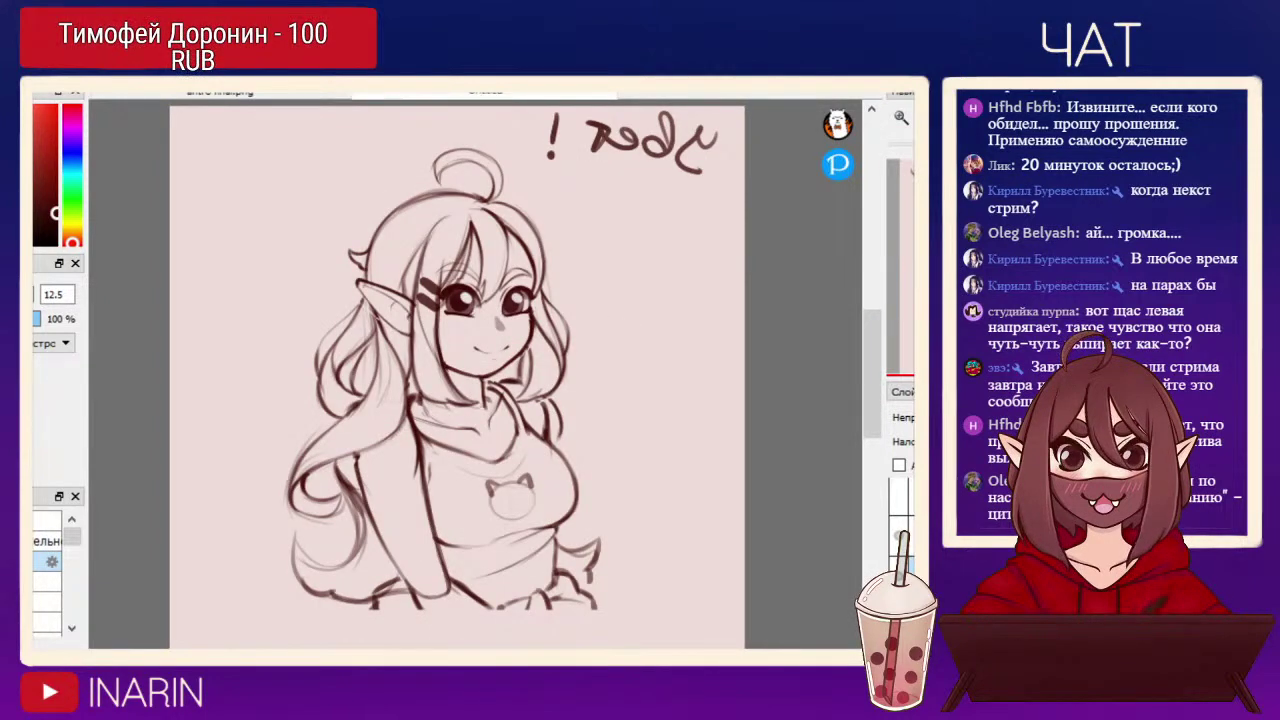
Lasso the outer chest contour, shift it slightly inward with a transform, clear the selection, and restore the unmirrored view.
mouse_move(586, 527)
mouse_down()
mouse_move(579, 455)
mouse_move(534, 428)
mouse_up()
key(ctrl+t)
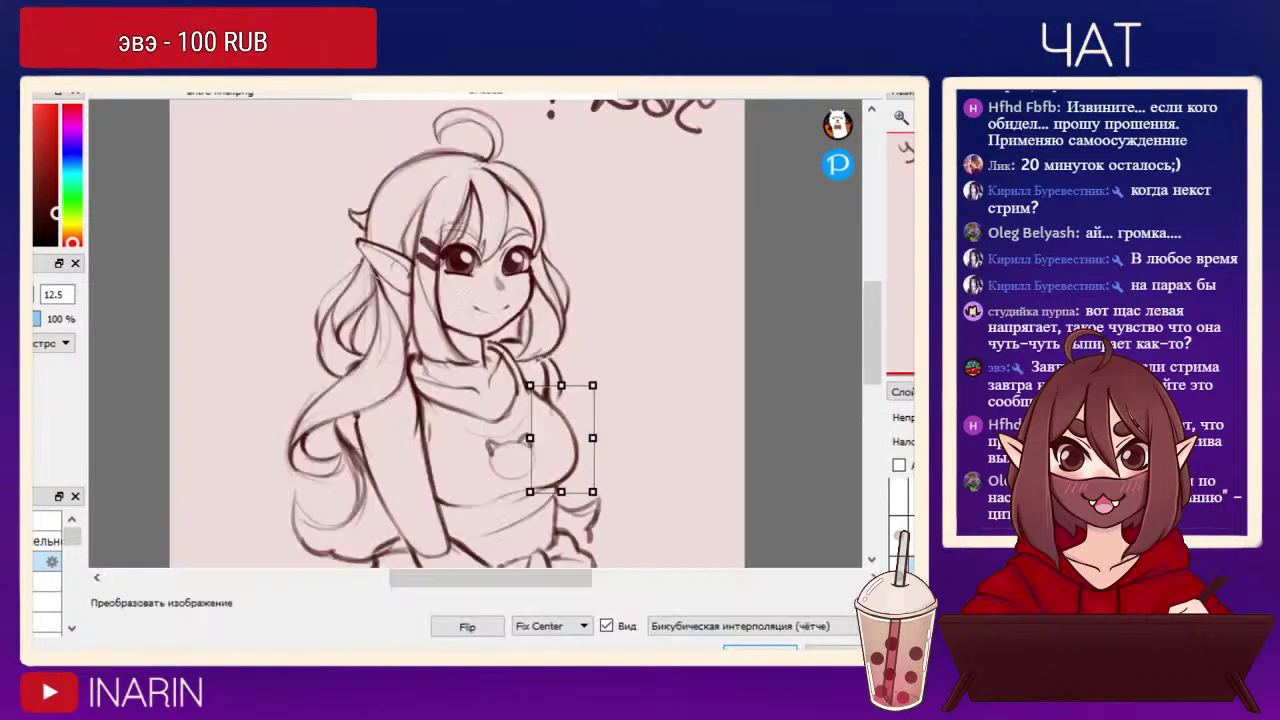
drag(557, 440, 560, 439)
click(761, 649)
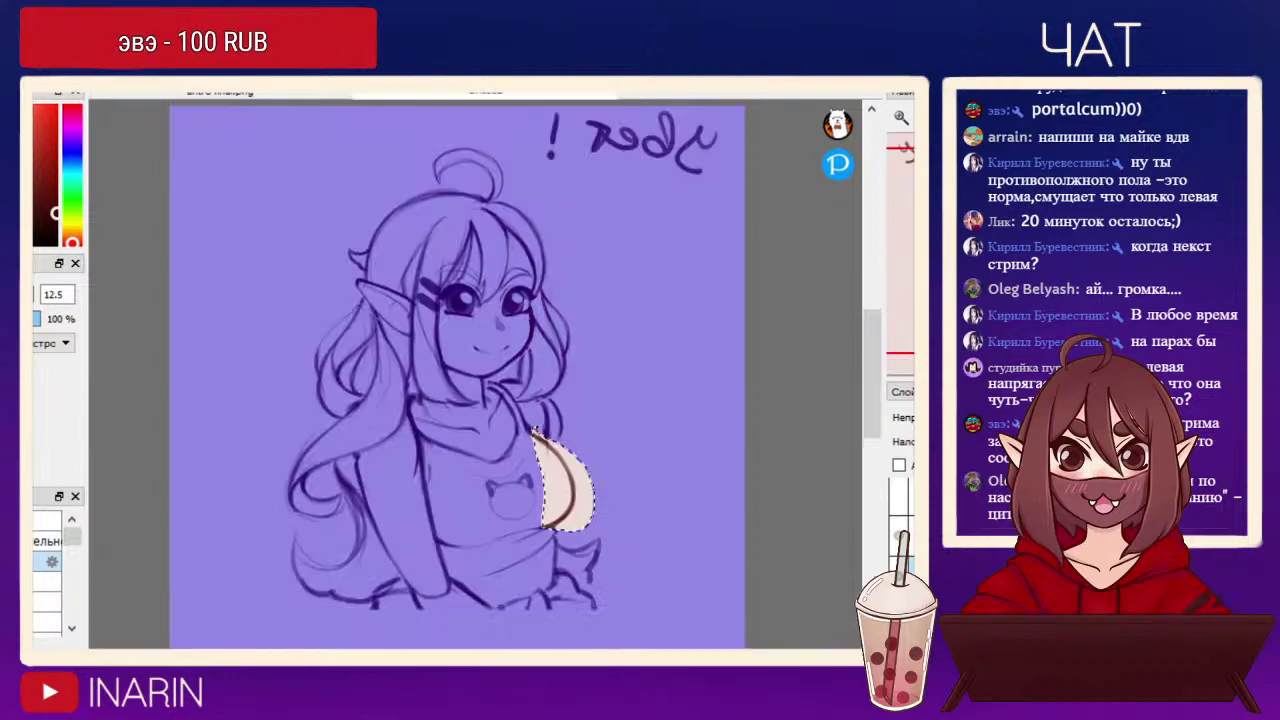
key(ctrl+d)
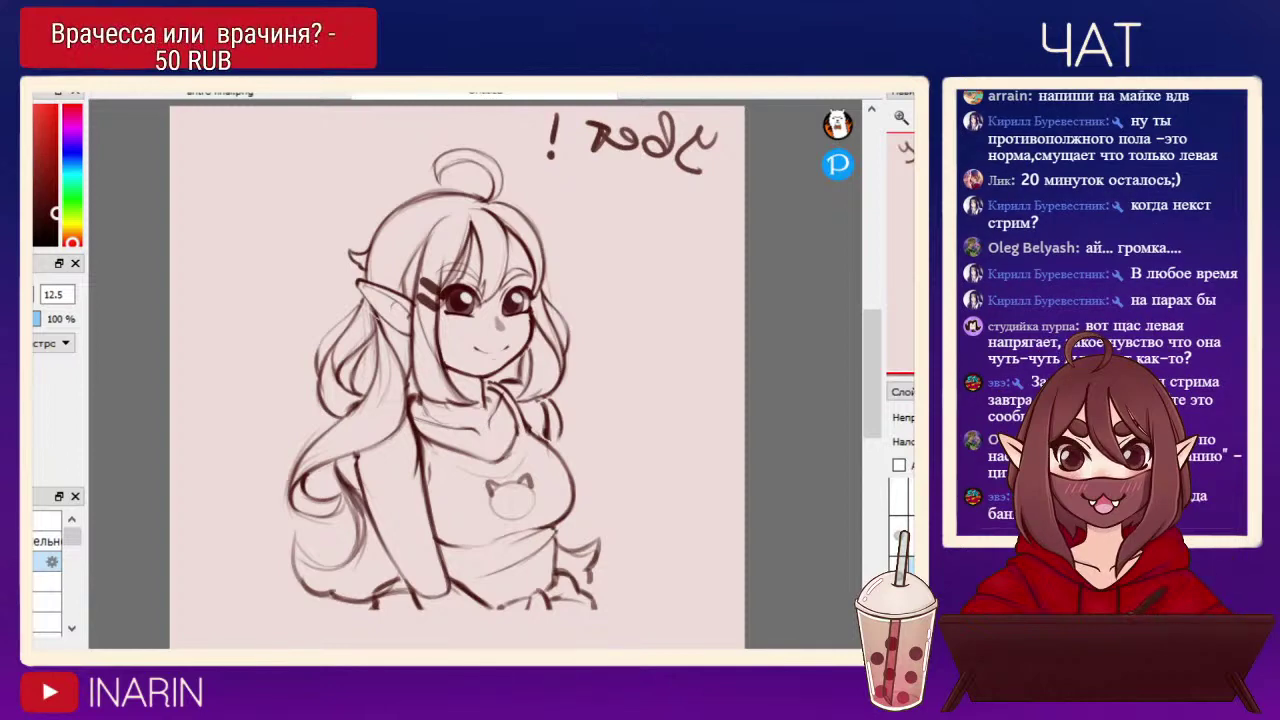
key(Down)
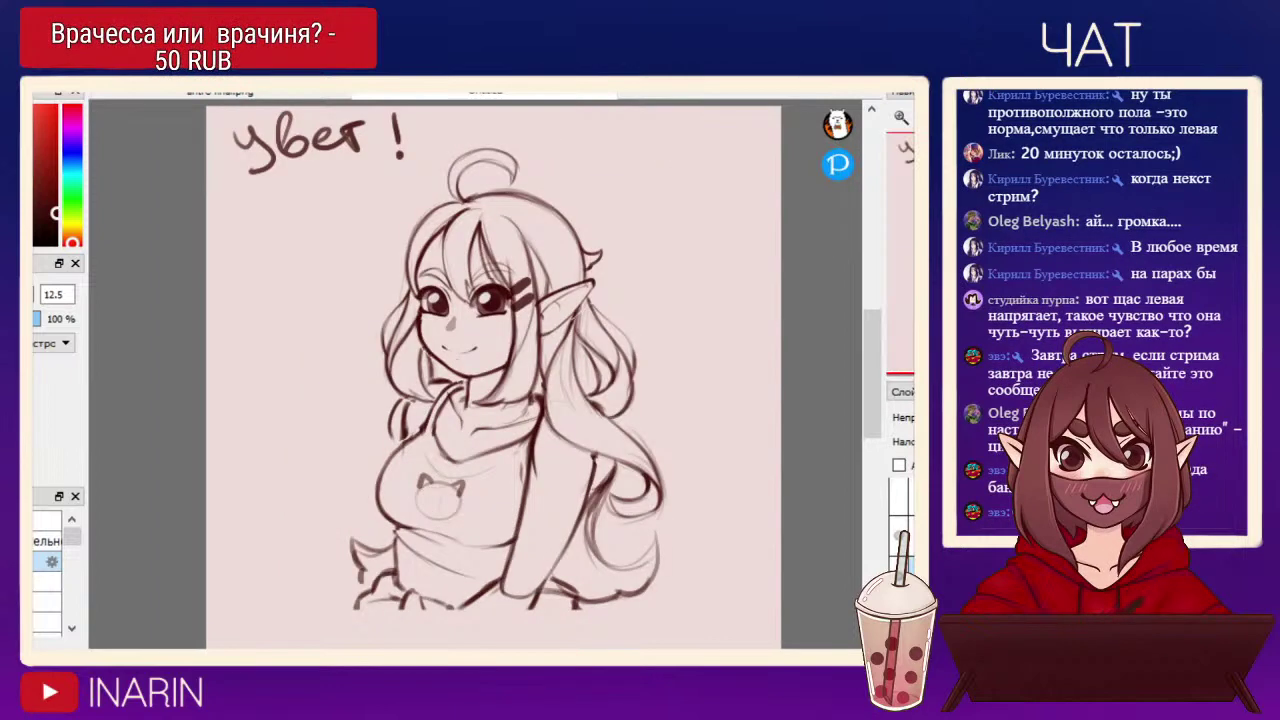